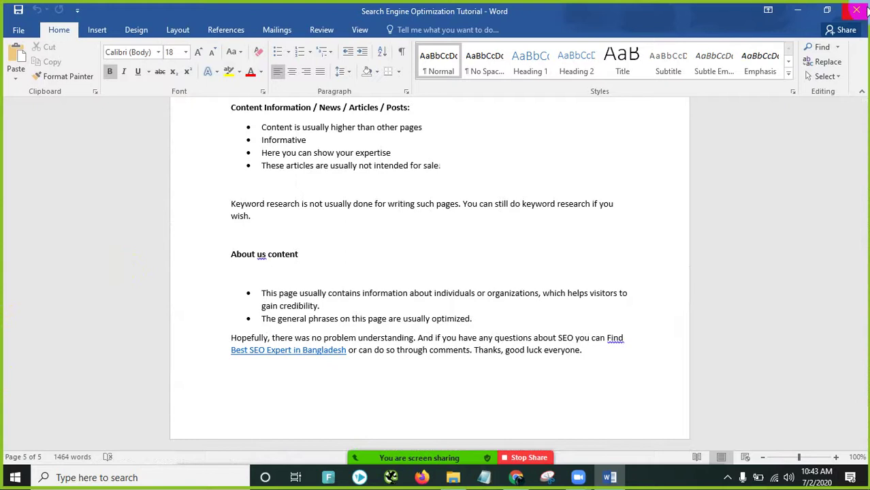
# Step: Close the Search Engine Optimization Tutorial document and delete its file from the Contents folder
pyautogui.click(858, 11)
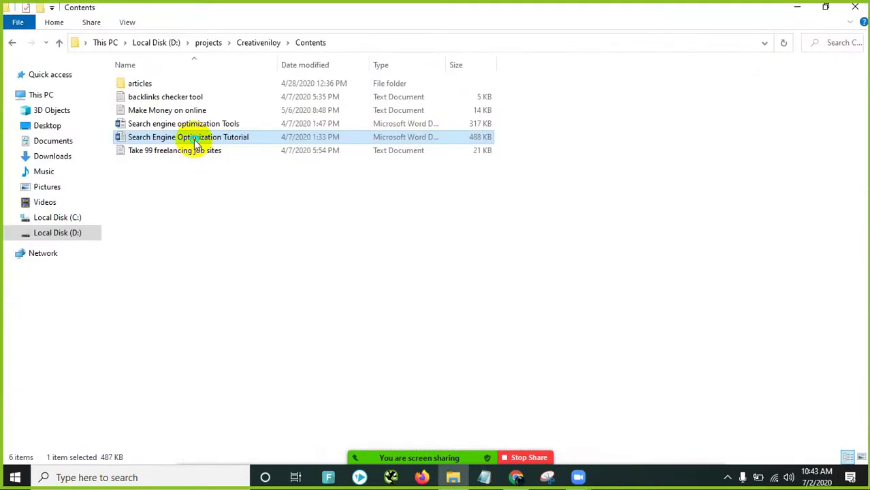
pyautogui.rightClick(245, 138)
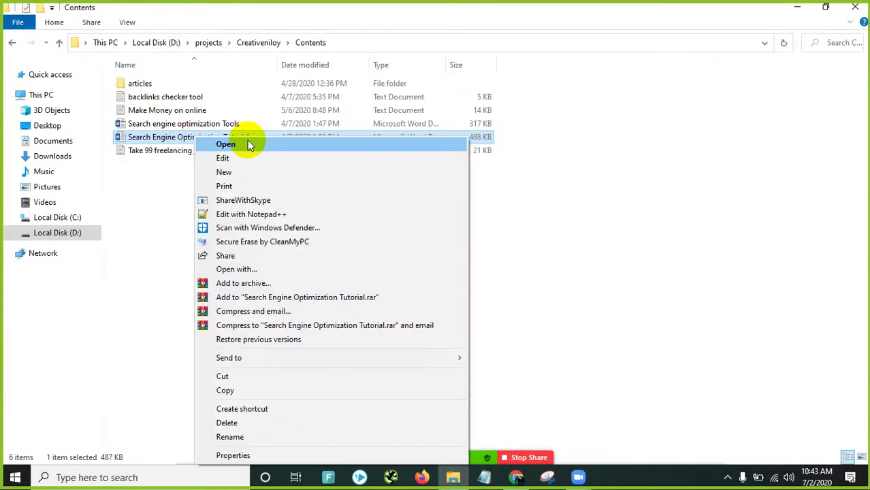
pyautogui.click(231, 424)
# Step: Open the Take 99 freelancing job sites text file and skim its questions and job site list
pyautogui.click(197, 138)
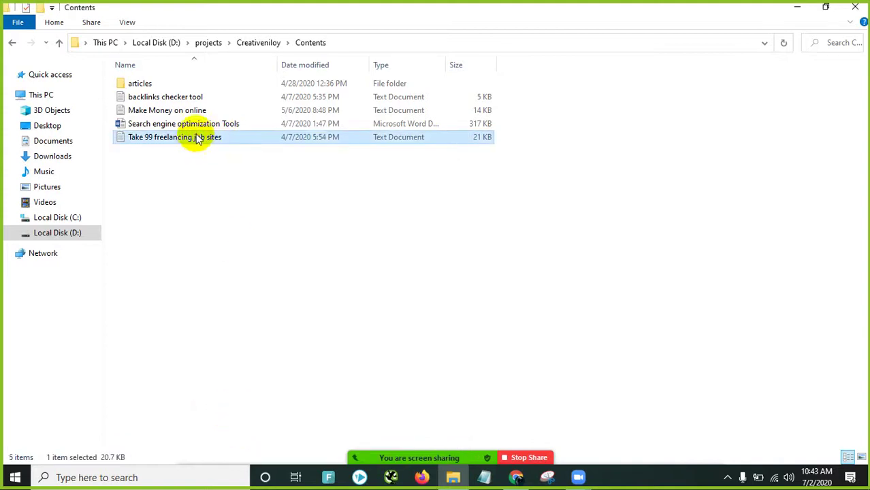
pyautogui.click(204, 124)
pyautogui.click(177, 111)
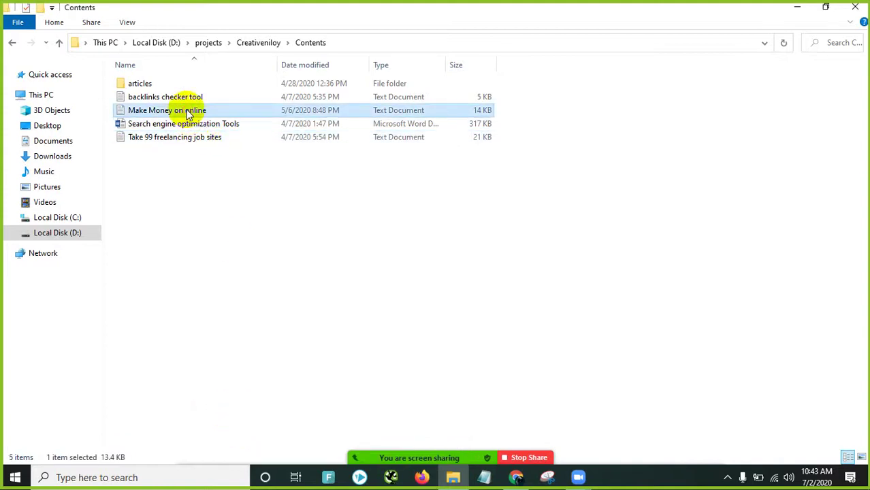
pyautogui.click(178, 140)
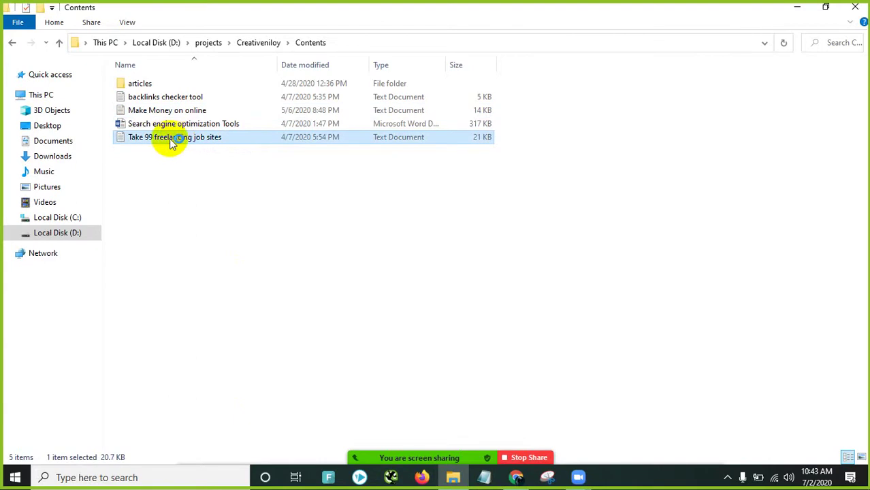
pyautogui.doubleClick(207, 136)
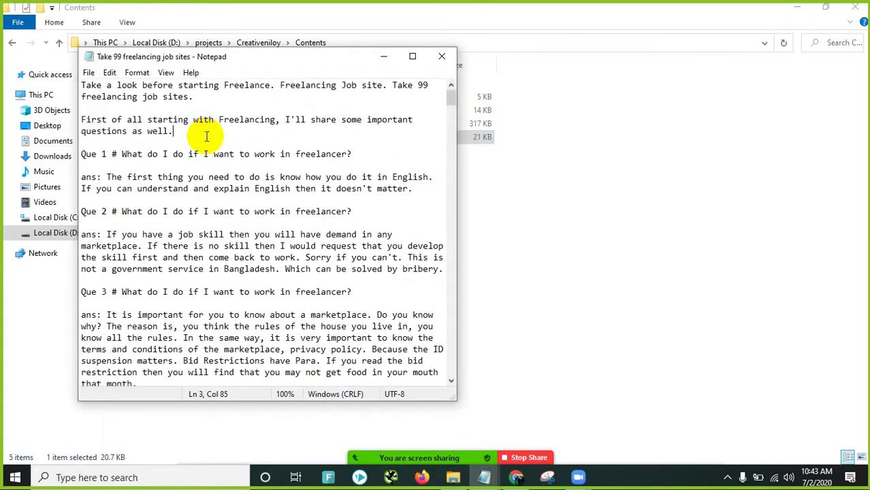
pyautogui.scroll(-13, 207, 142)
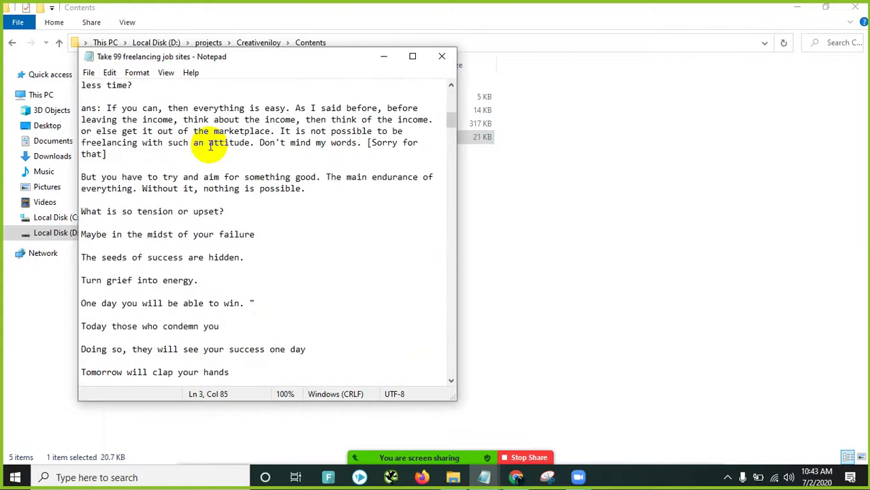
pyautogui.scroll(-20, 211, 147)
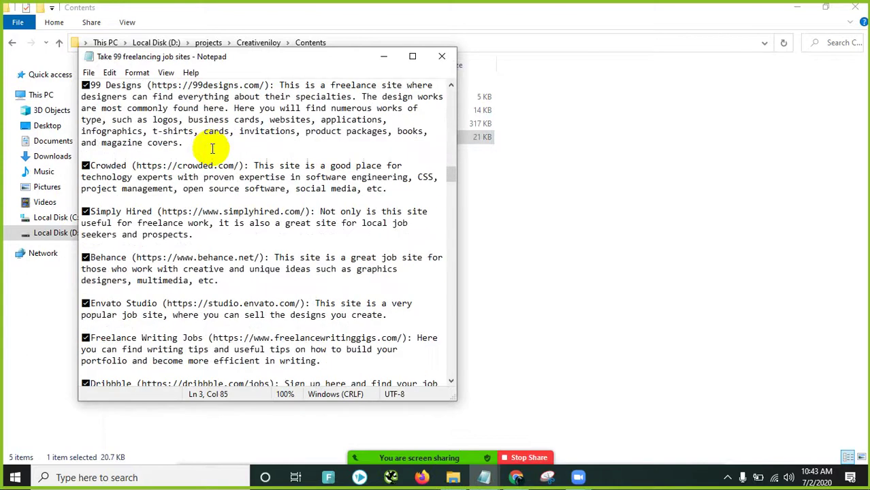
pyautogui.scroll(-20, 212, 149)
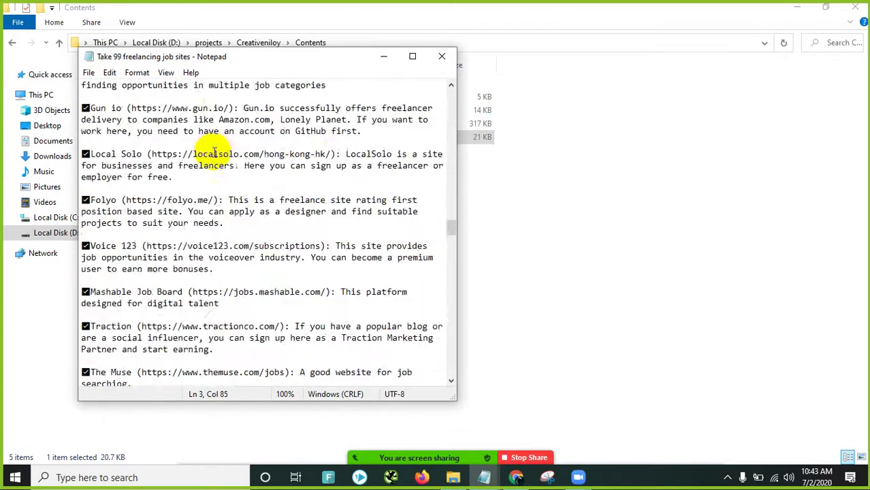
pyautogui.scroll(-3, 212, 151)
pyautogui.moveTo(452, 260); pyautogui.dragTo(475, 46)
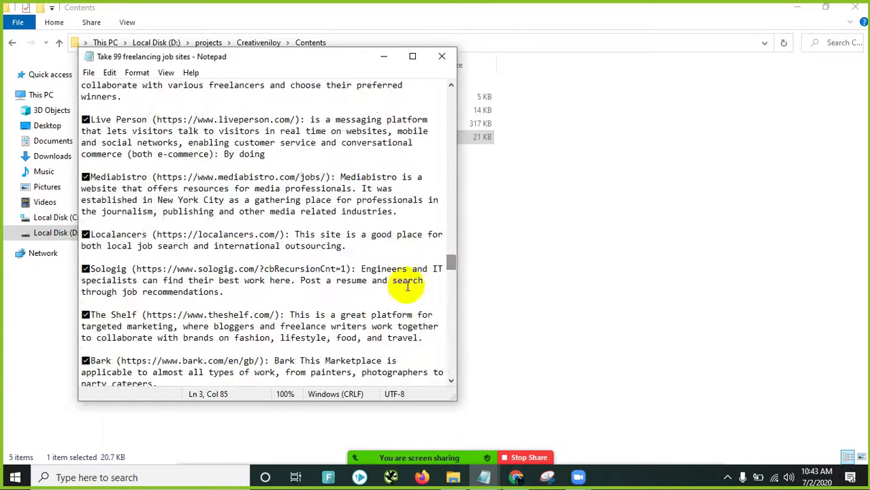
pyautogui.moveTo(449, 268); pyautogui.dragTo(468, 59)
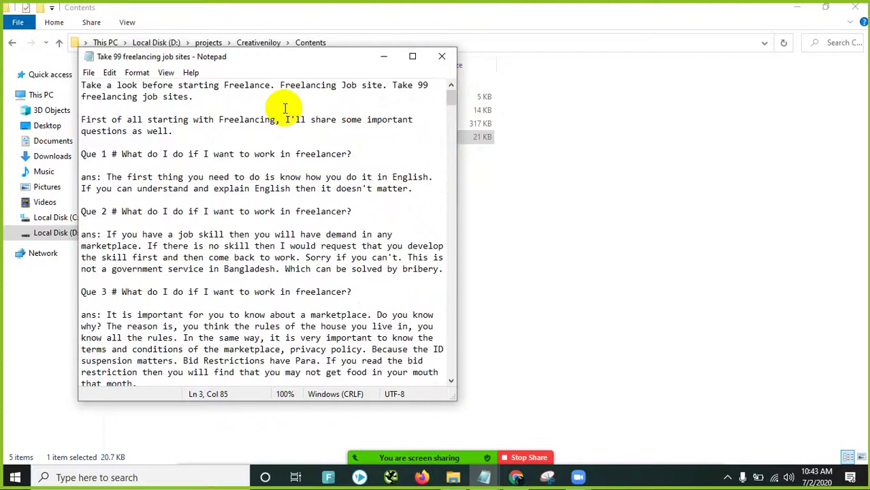
pyautogui.moveTo(314, 56); pyautogui.dragTo(544, 72)
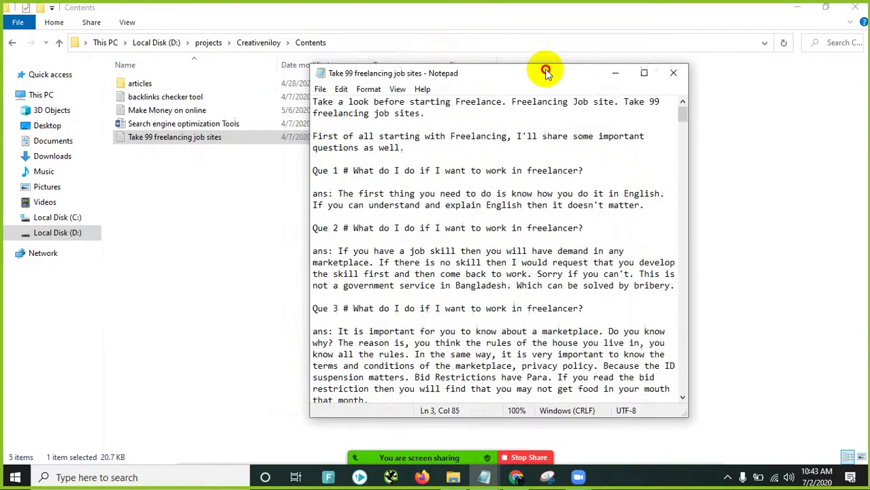
# Step: Open the Make Money on online text file and read through the article to its end
pyautogui.click(211, 111)
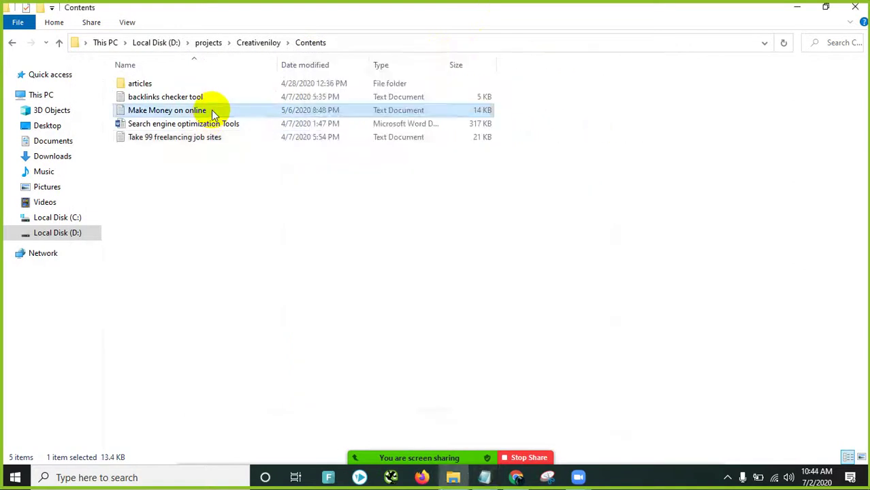
pyautogui.doubleClick(213, 111)
pyautogui.scroll(-10, 293, 239)
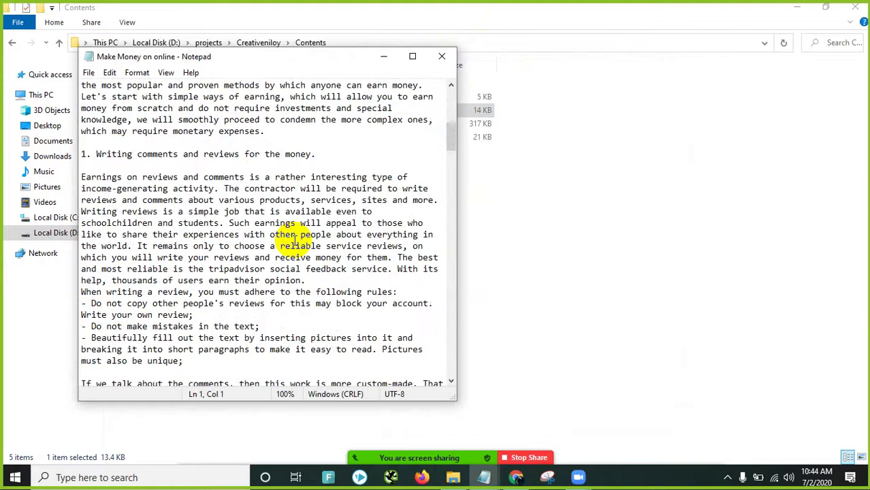
pyautogui.scroll(-20, 293, 240)
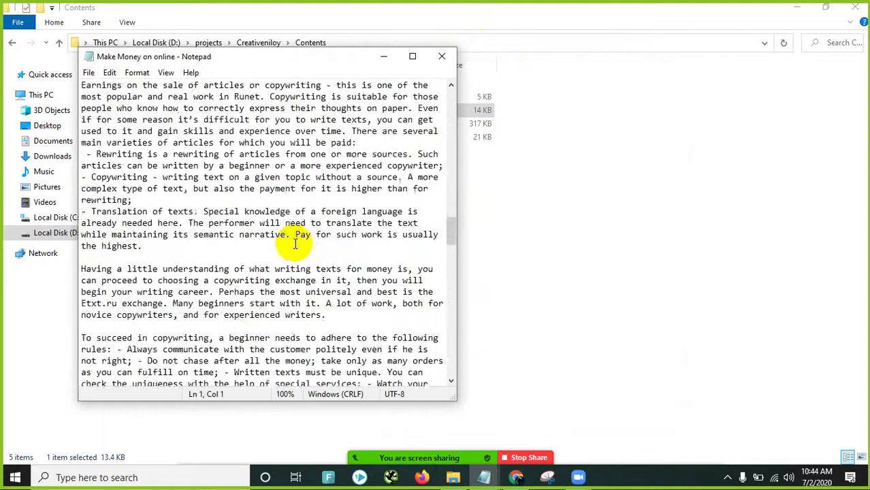
pyautogui.scroll(-15, 296, 249)
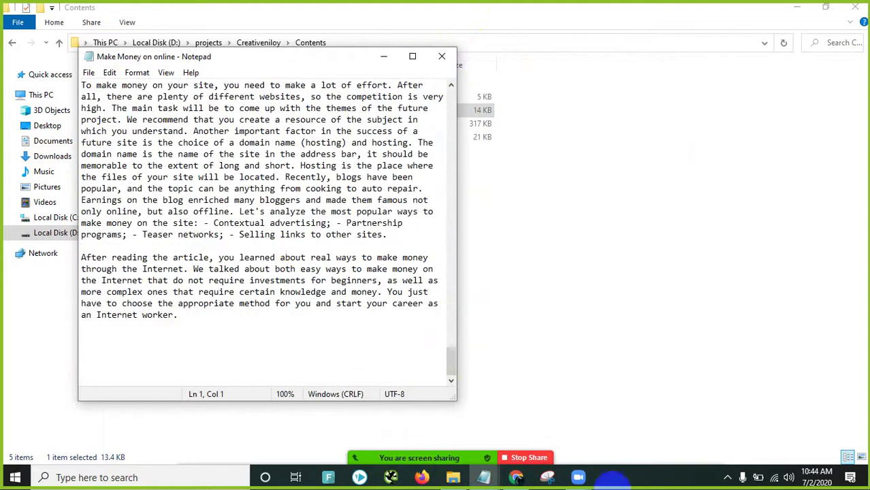
# Step: Switch to Chrome and examine the published posts list on creativeniloy.com for a matching money-making article
pyautogui.click(515, 477)
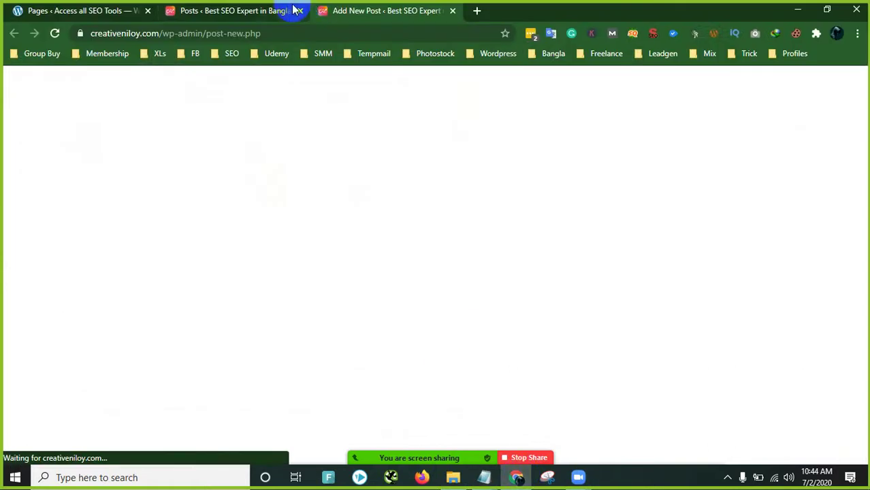
pyautogui.click(250, 10)
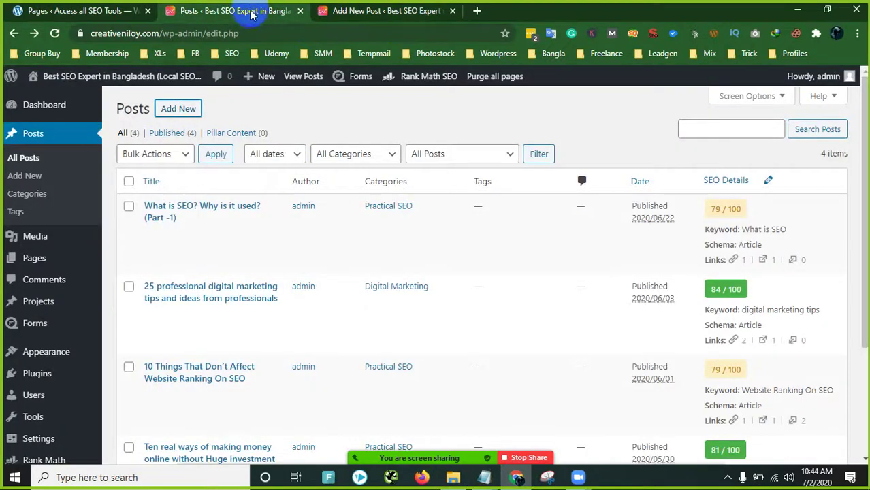
pyautogui.scroll(-1, 292, 215)
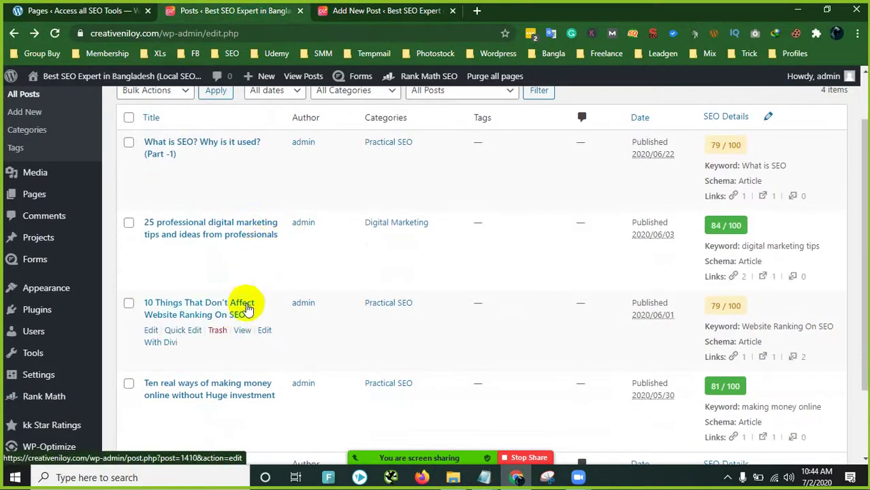
pyautogui.scroll(-1, 249, 235)
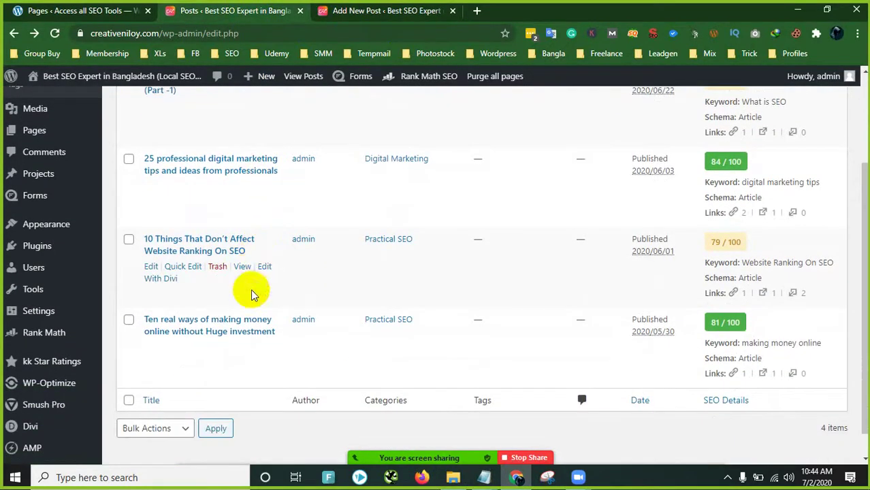
pyautogui.scroll(-1, 249, 297)
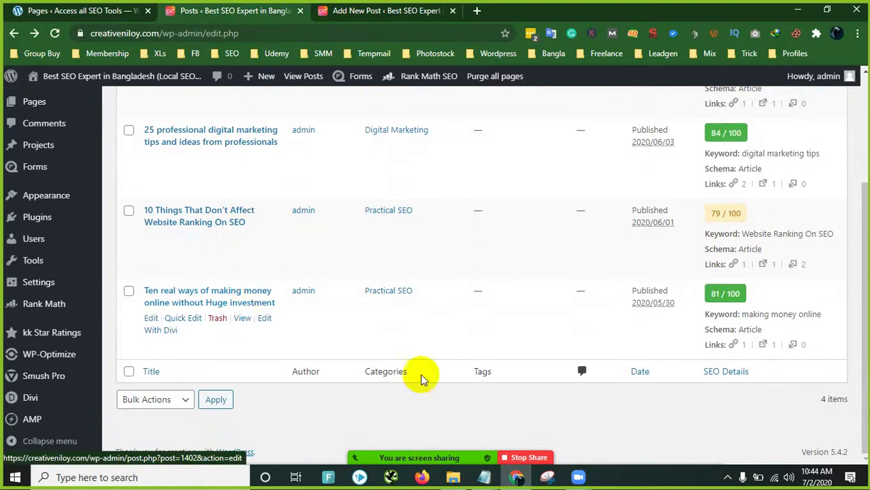
# Step: Close the open Take 99 freelancing job sites Notepad windows
pyautogui.moveTo(484, 478)
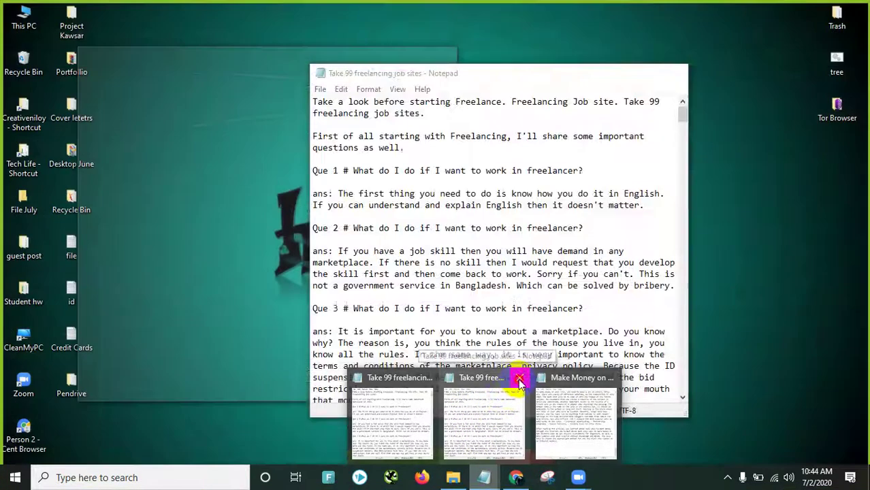
pyautogui.click(519, 377)
pyautogui.click(507, 384)
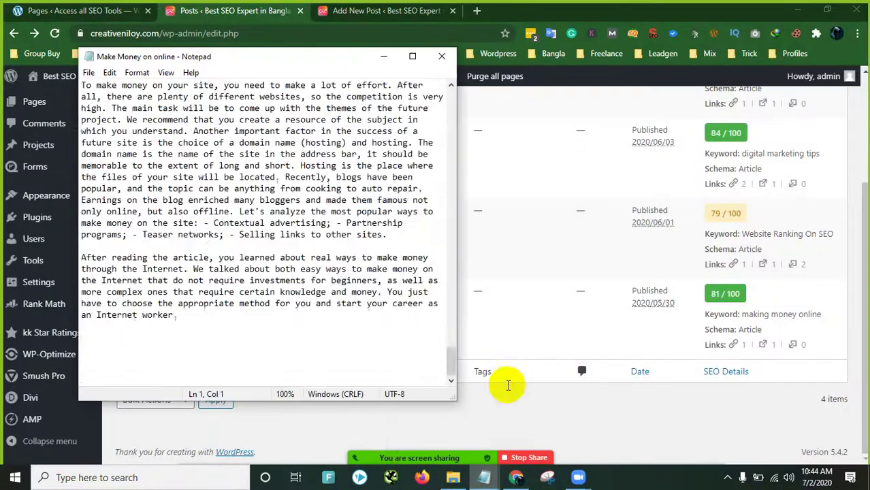
# Step: Check the title and opening sections of the Make Money on online article, and close the file
pyautogui.scroll(15, 412, 227)
pyautogui.scroll(20, 316, 213)
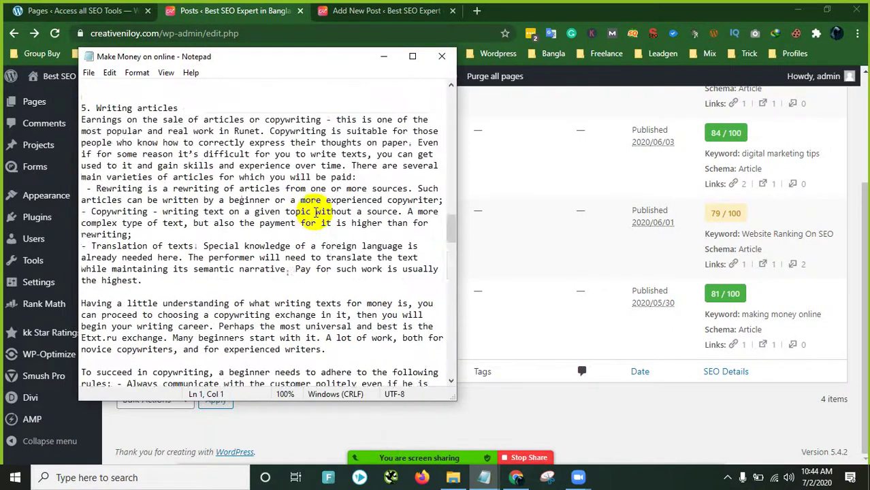
pyautogui.scroll(3, 319, 214)
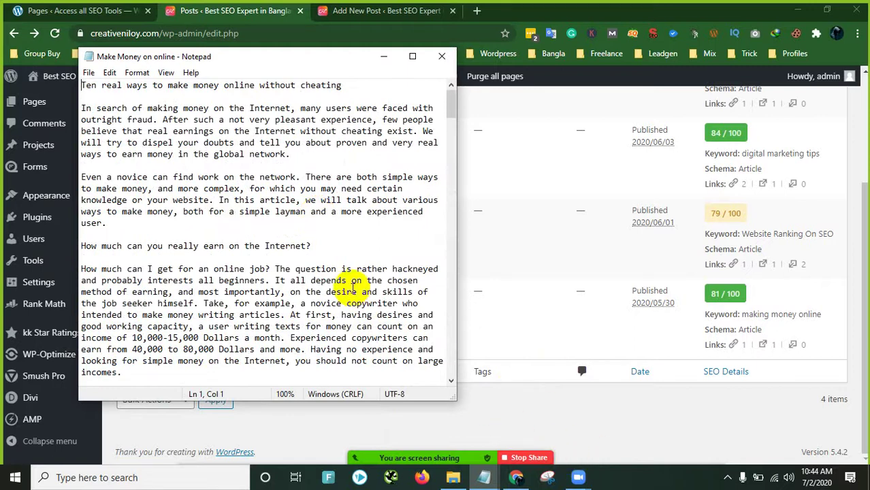
pyautogui.scroll(-7, 354, 289)
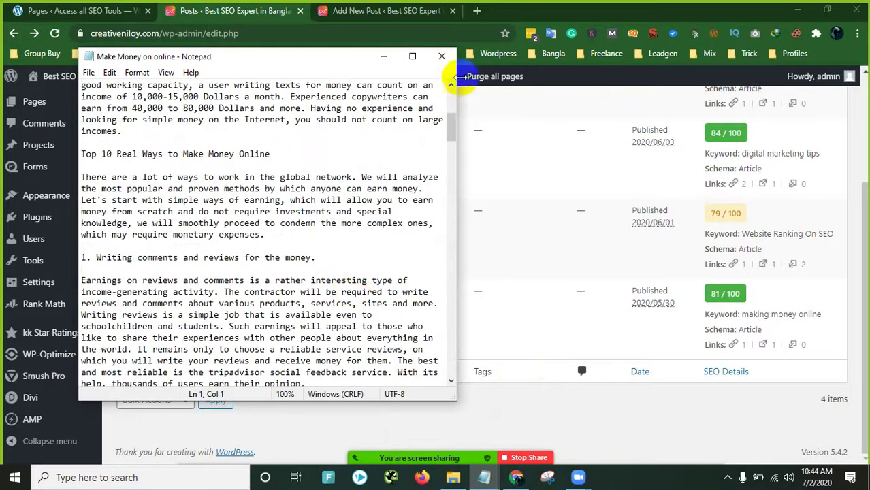
pyautogui.click(446, 57)
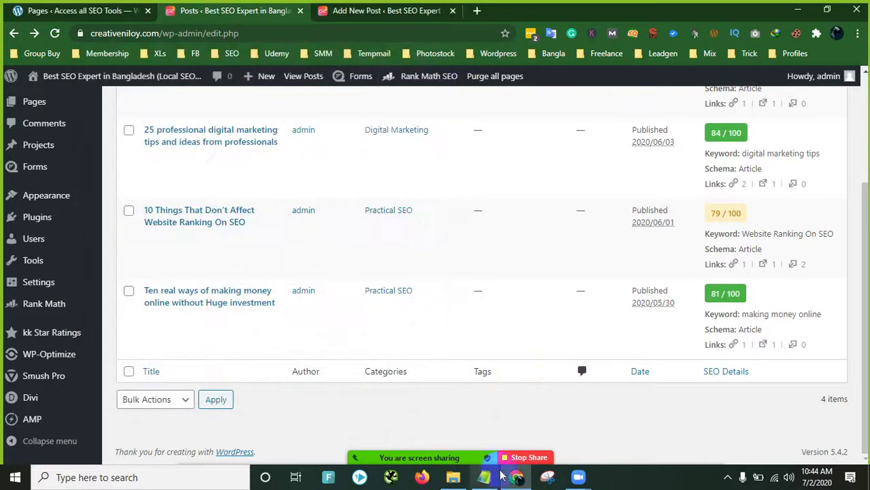
# Step: Switch to File Explorer and delete the Make Money on online text file from the Contents folder
pyautogui.click(462, 480)
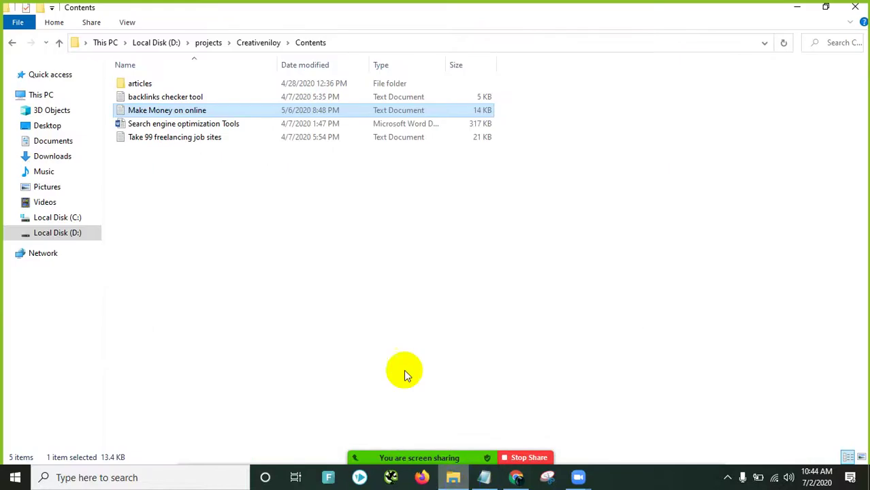
pyautogui.rightClick(211, 113)
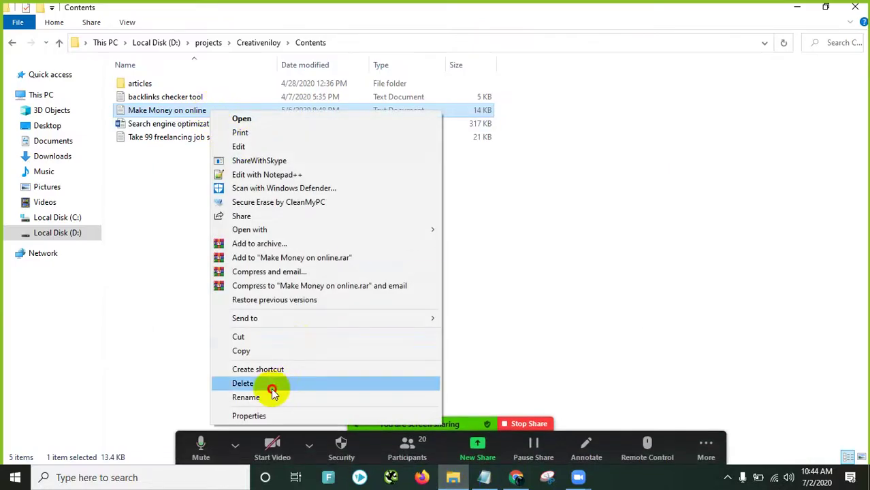
pyautogui.click(272, 383)
# Step: Skim the backlinks checker tool article and the beginning of Take 99 freelancing job sites, closing each file after viewing
pyautogui.doubleClick(217, 98)
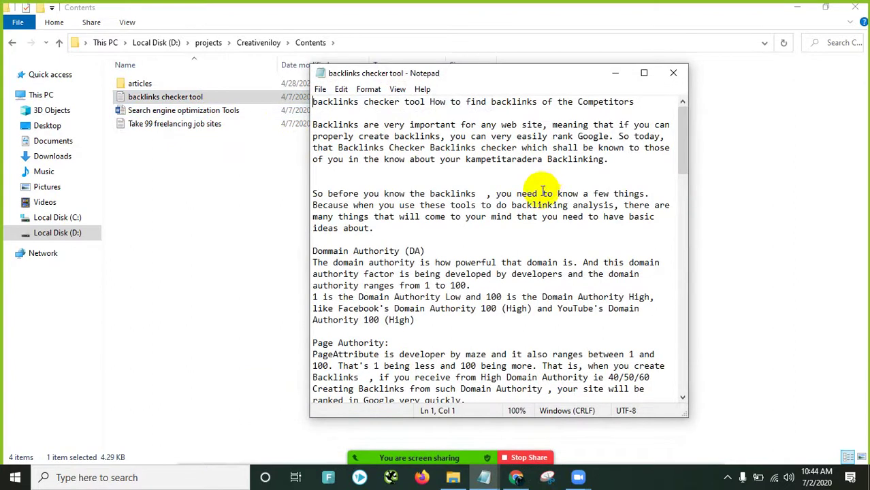
pyautogui.scroll(-15, 543, 194)
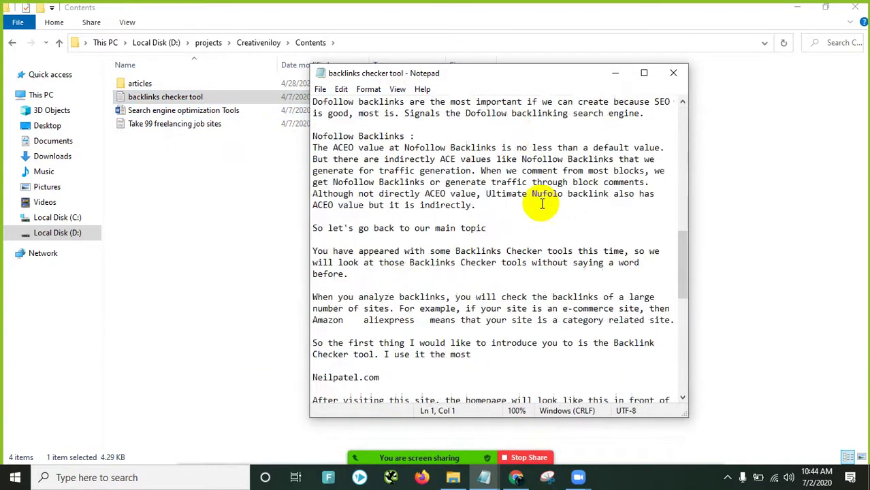
pyautogui.scroll(-15, 543, 205)
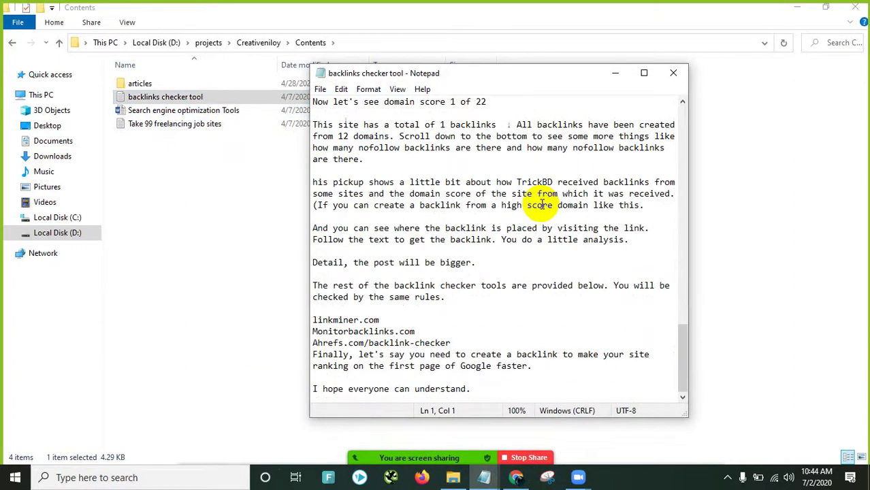
pyautogui.scroll(20, 542, 205)
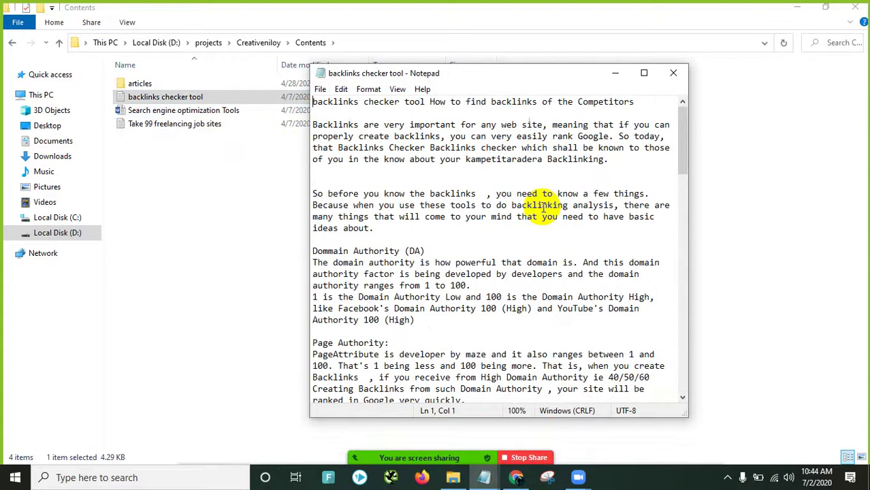
pyautogui.click(673, 73)
pyautogui.doubleClick(206, 128)
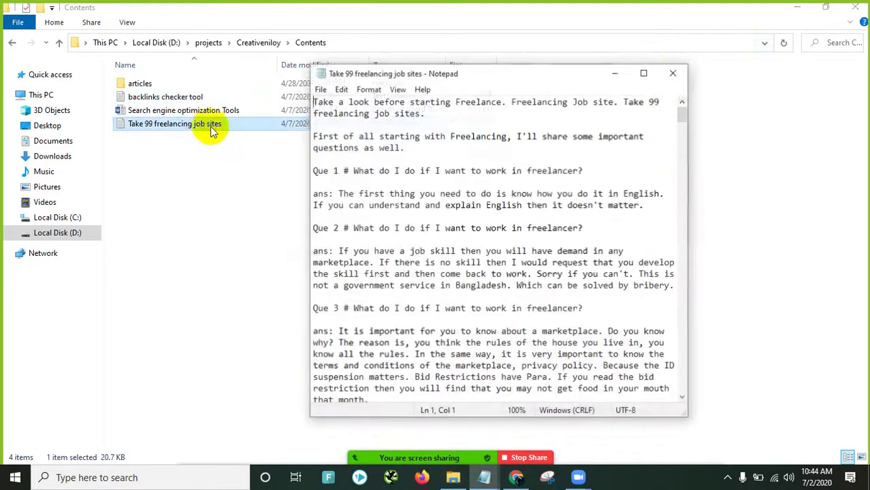
pyautogui.click(673, 75)
# Step: Open the Search engine optimization Tools document from the Contents folder, skim its SEO tool sections, and close it
pyautogui.click(215, 111)
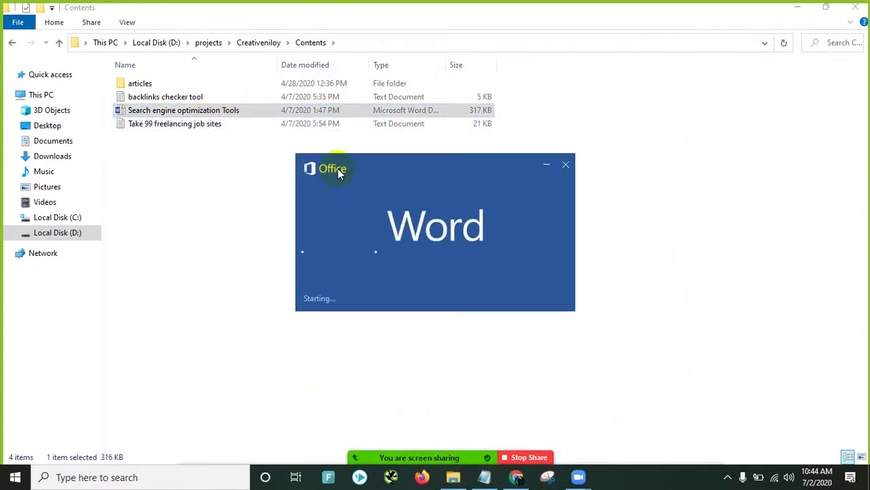
pyautogui.scroll(-3, 340, 174)
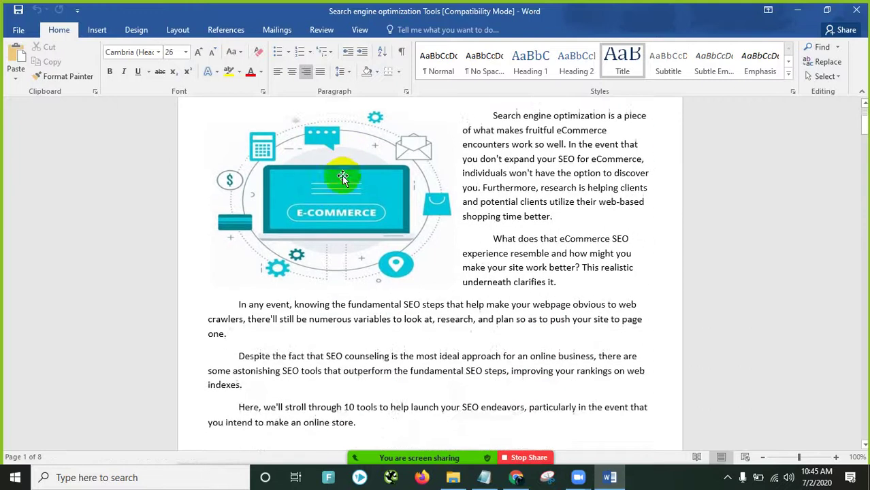
pyautogui.scroll(3, 342, 176)
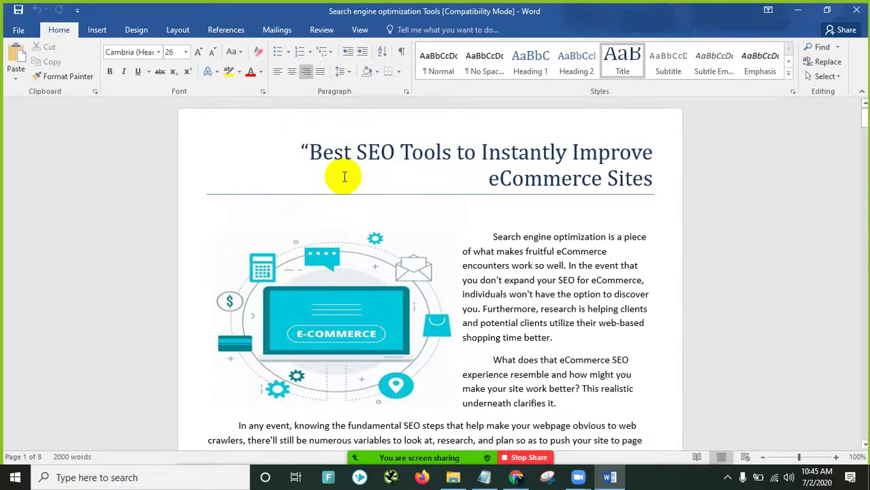
pyautogui.scroll(-20, 344, 177)
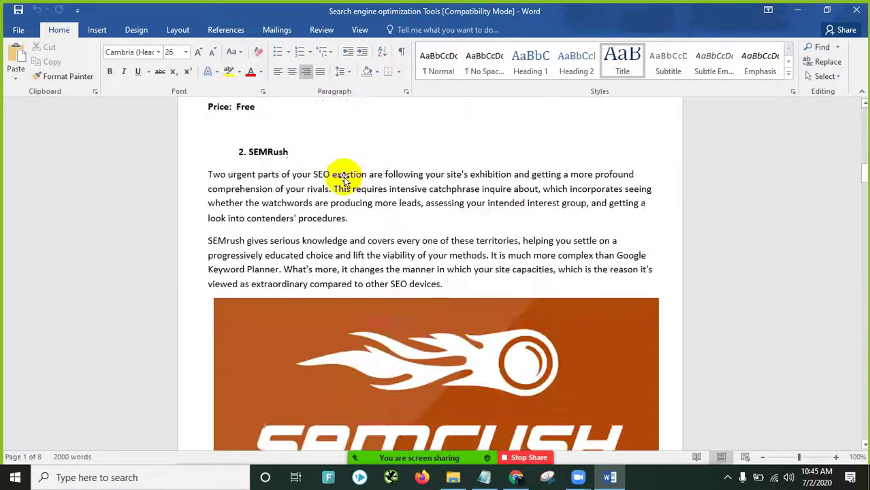
pyautogui.scroll(-20, 345, 178)
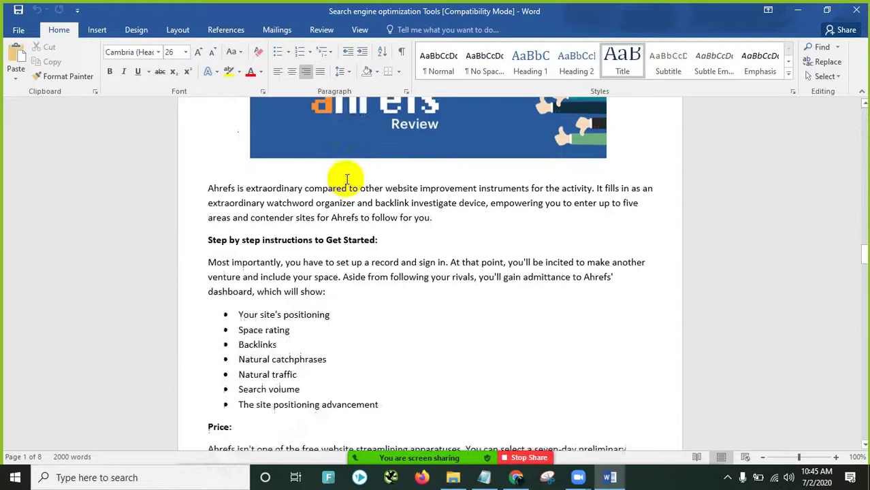
pyautogui.scroll(-7, 347, 178)
pyautogui.click(857, 13)
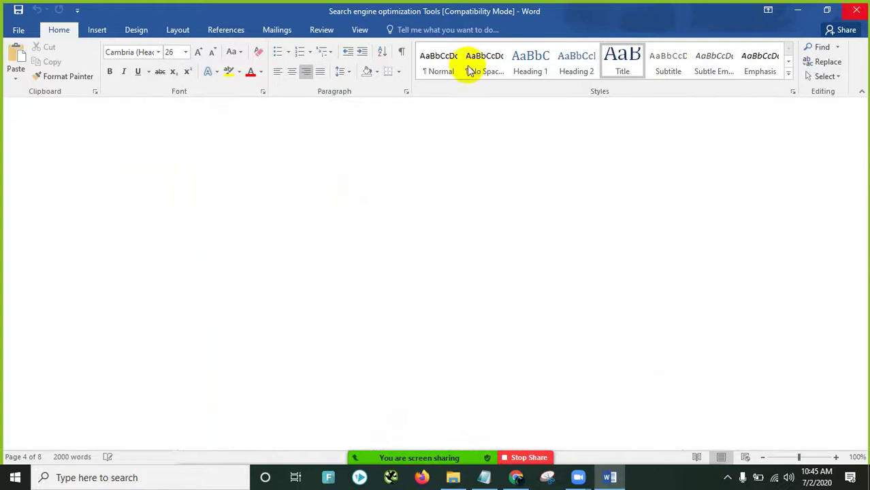
# Step: Delete the Search engine optimization Tools document from the Contents folder and close the folder window
pyautogui.rightClick(252, 110)
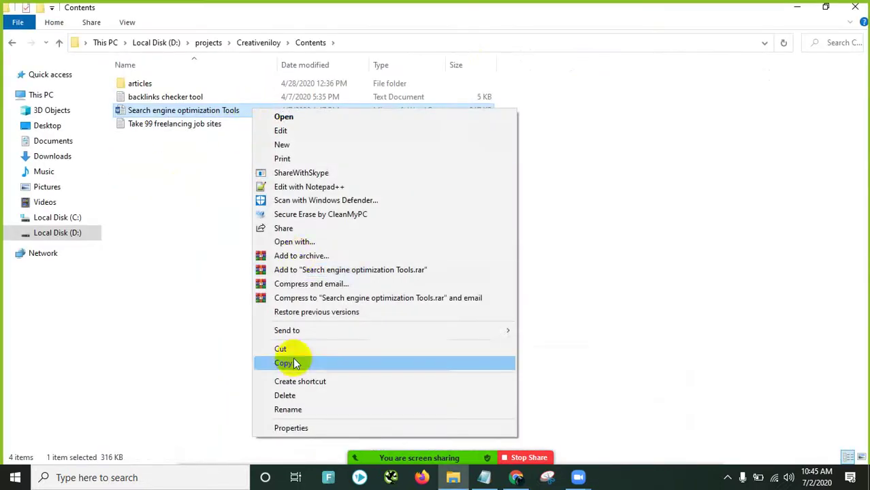
pyautogui.click(267, 396)
pyautogui.click(199, 98)
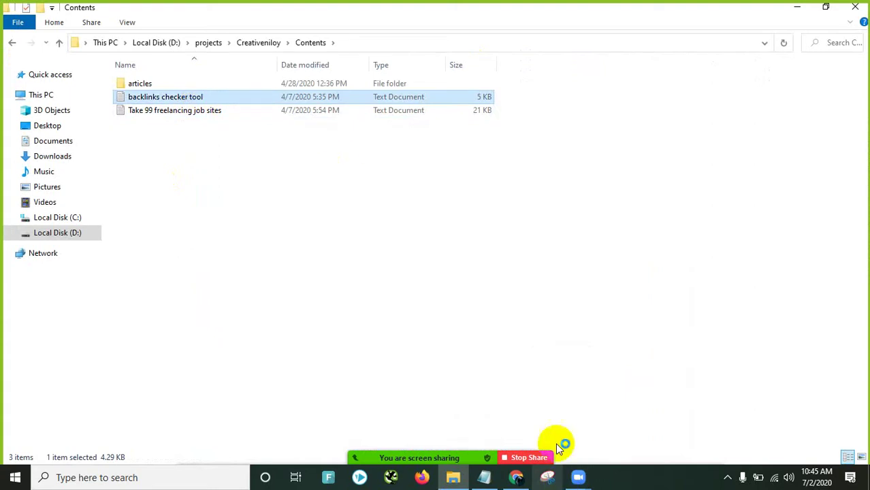
pyautogui.click(859, 10)
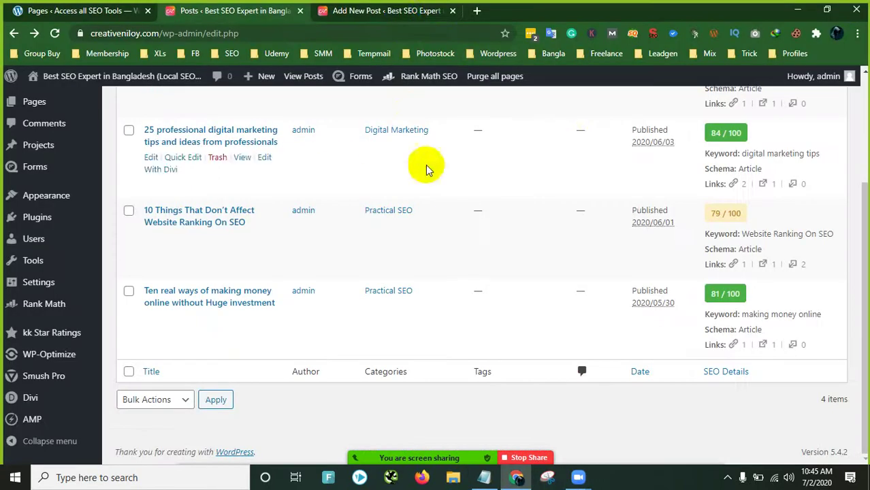
# Step: Switch to the WordPress Add New Post page, reload it, and open a new browser tab
pyautogui.click(403, 12)
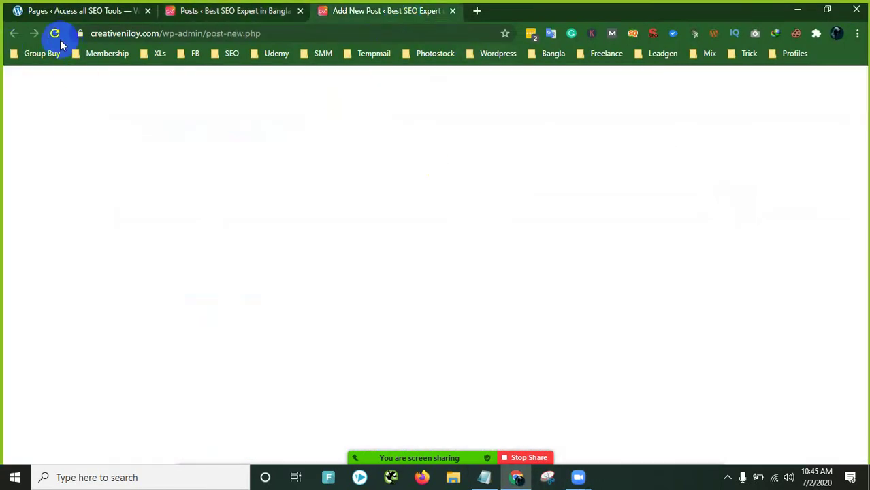
pyautogui.click(56, 34)
pyautogui.click(478, 10)
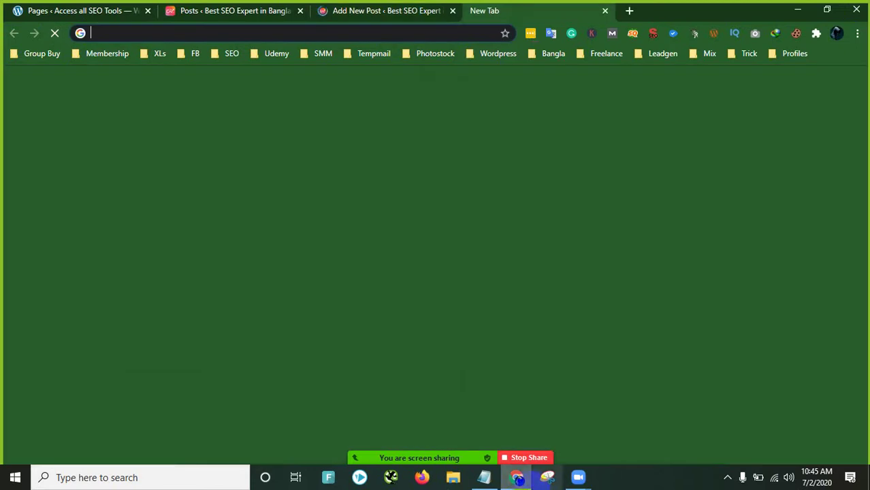
# Step: Close the Take 99 freelancing job sites file and open the post Word document from the desktop's Trash folder
pyautogui.click(485, 477)
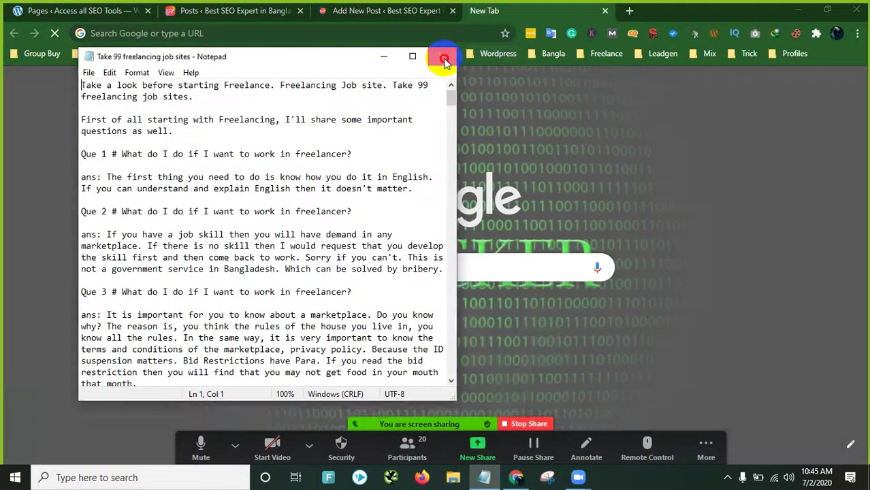
pyautogui.click(443, 58)
pyautogui.click(794, 9)
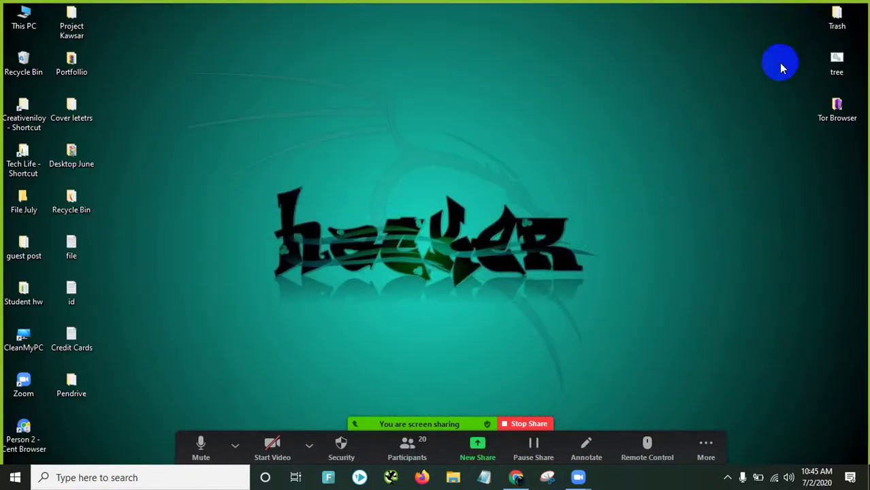
pyautogui.doubleClick(835, 20)
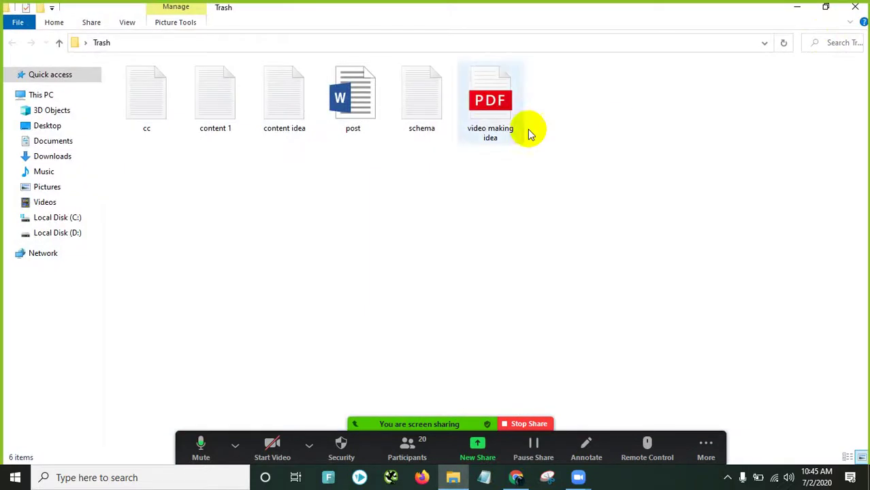
pyautogui.click(363, 107)
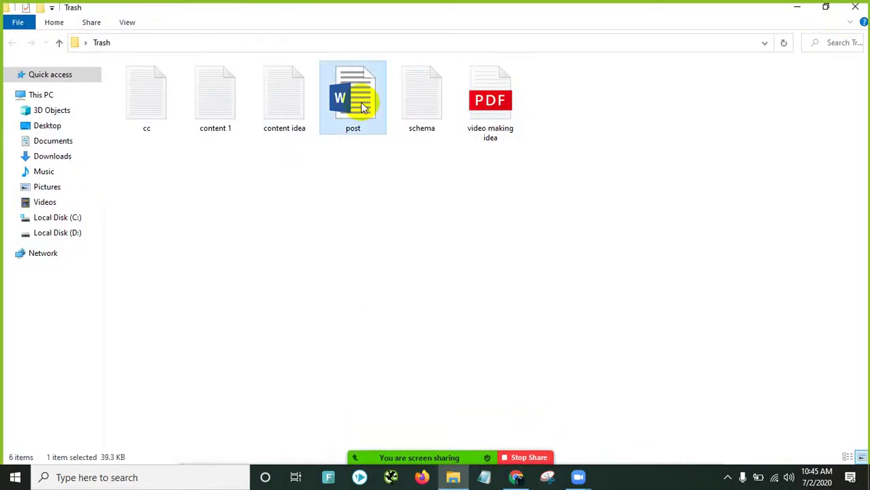
pyautogui.click(804, 10)
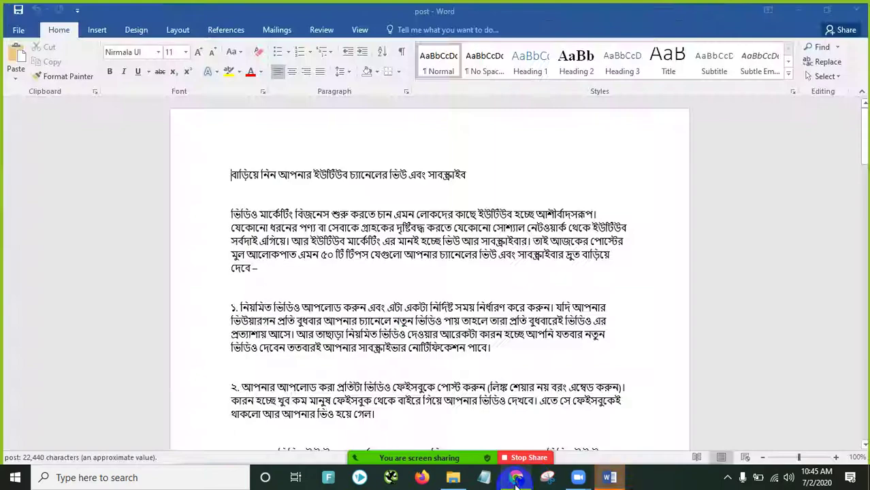
# Step: Switch to Chrome, search for "google translate", and open the Google Translate site
pyautogui.click(517, 477)
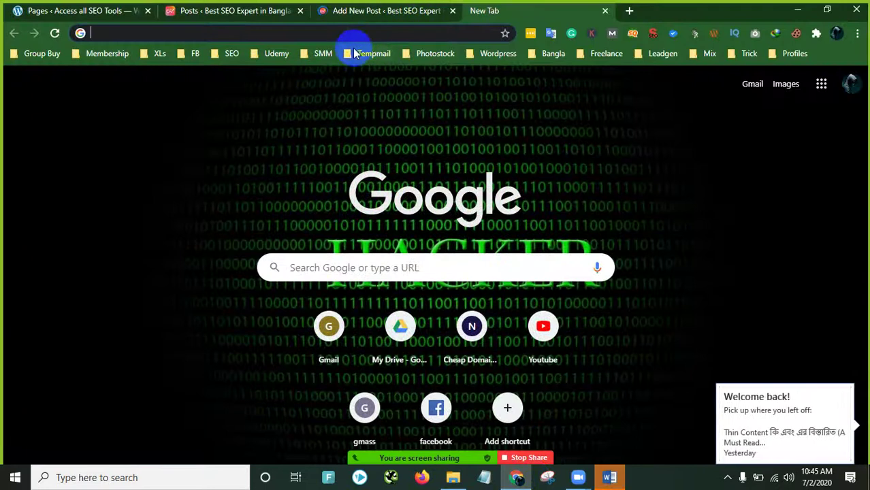
pyautogui.write('googler')
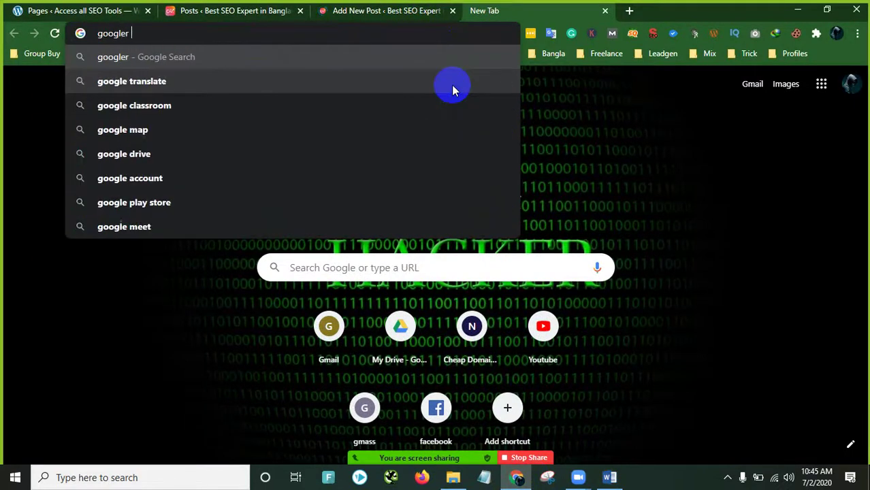
pyautogui.press('BackSpace')
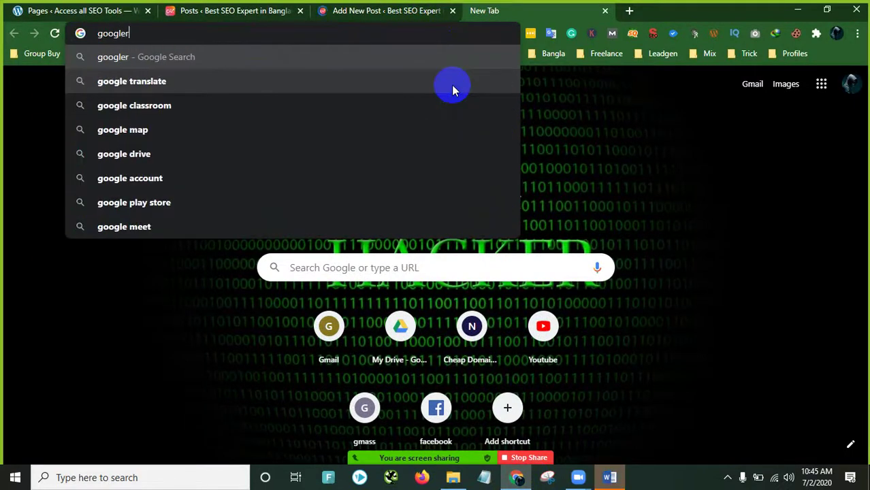
pyautogui.write('trans')
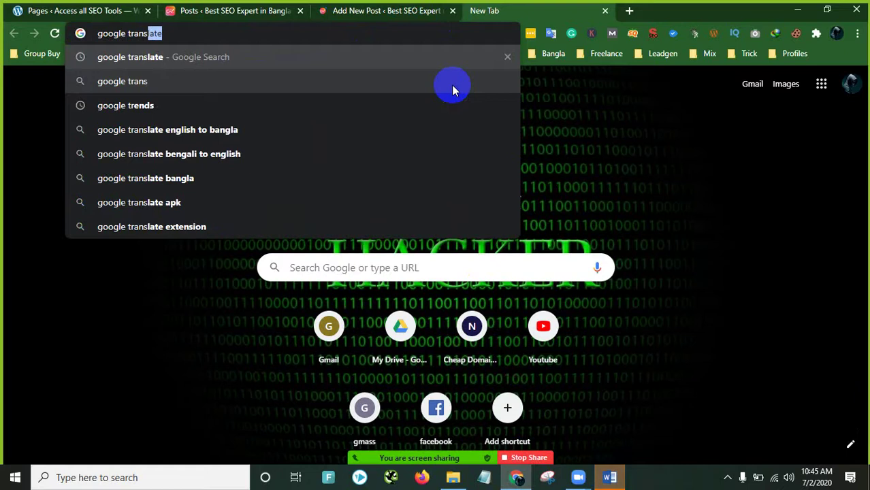
pyautogui.write('late')
pyautogui.press('Return')
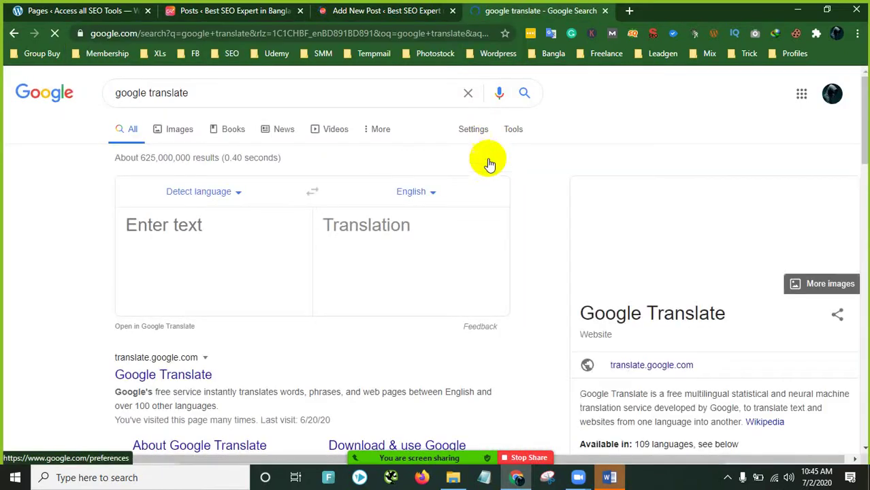
pyautogui.click(167, 375)
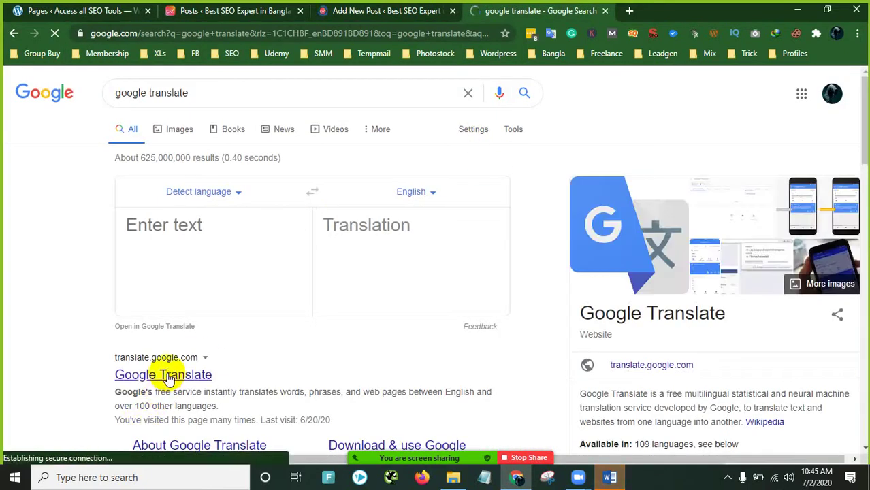
# Step: Switch to the post document in Word and skim its Bengali articles on YouTube, Alexa rank and Google search
pyautogui.click(610, 478)
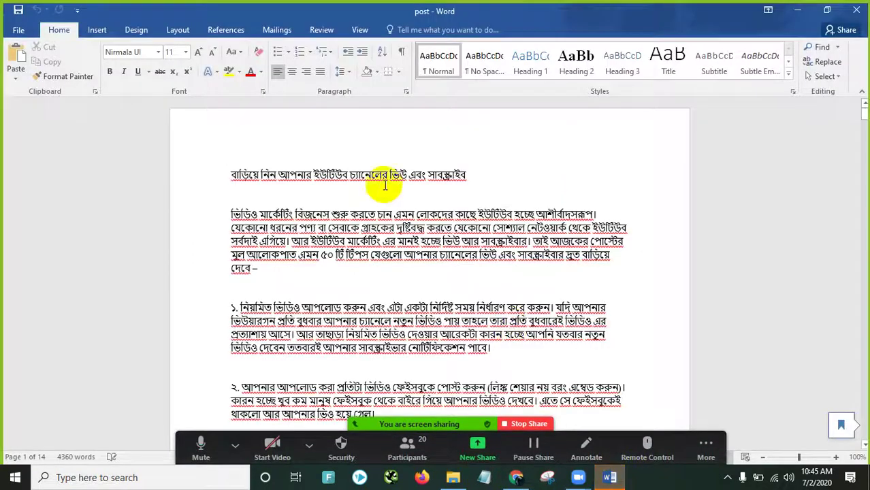
pyautogui.scroll(-20, 385, 183)
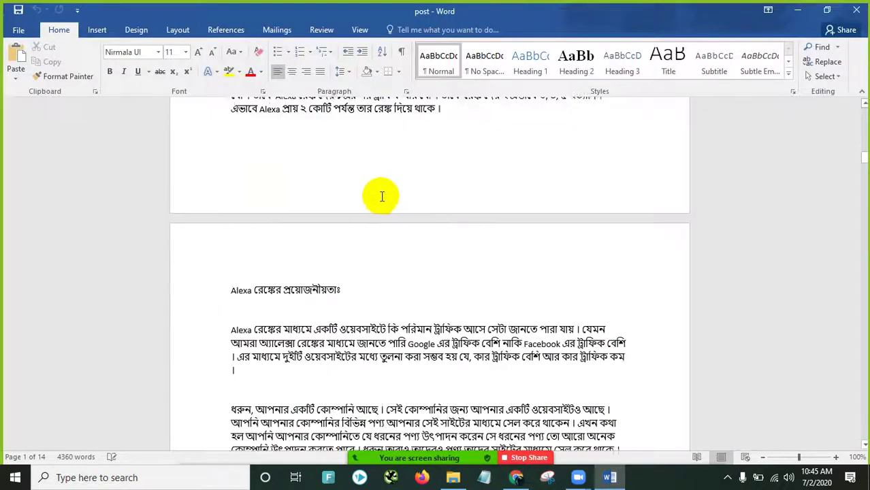
pyautogui.scroll(12, 382, 197)
pyautogui.scroll(-14, 382, 199)
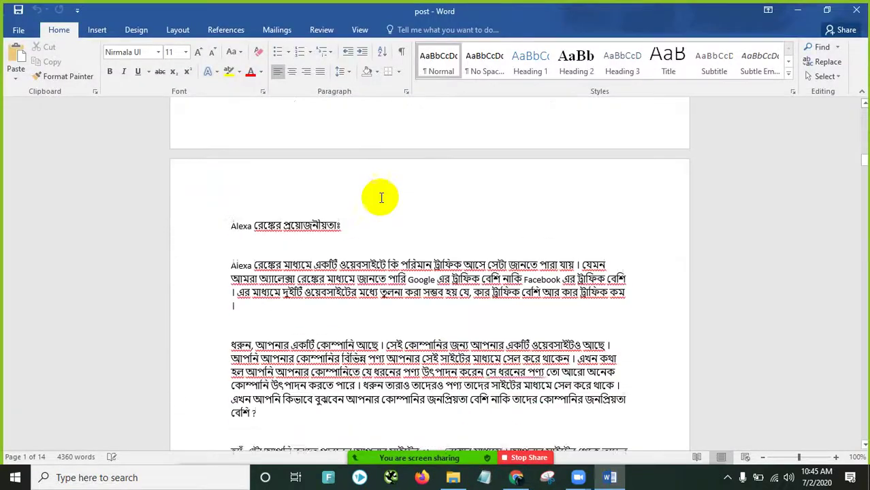
pyautogui.scroll(-7, 381, 197)
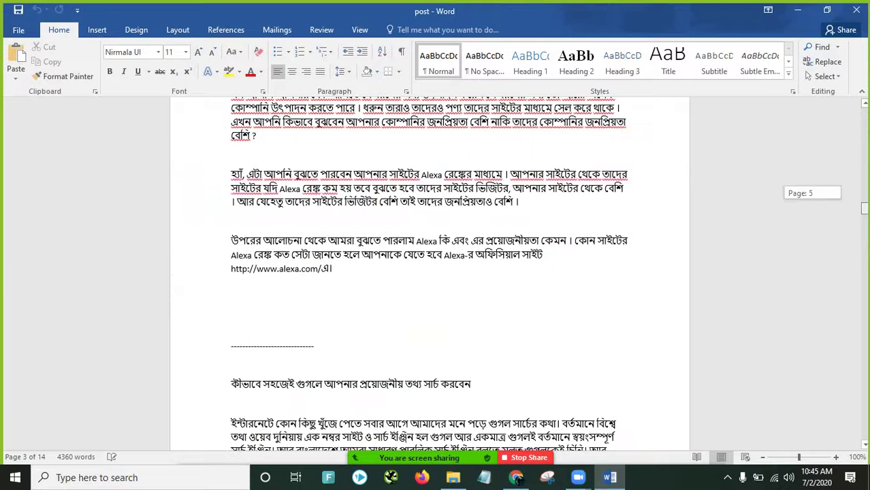
pyautogui.scroll(-15, 430, 334)
pyautogui.scroll(10, 497, 197)
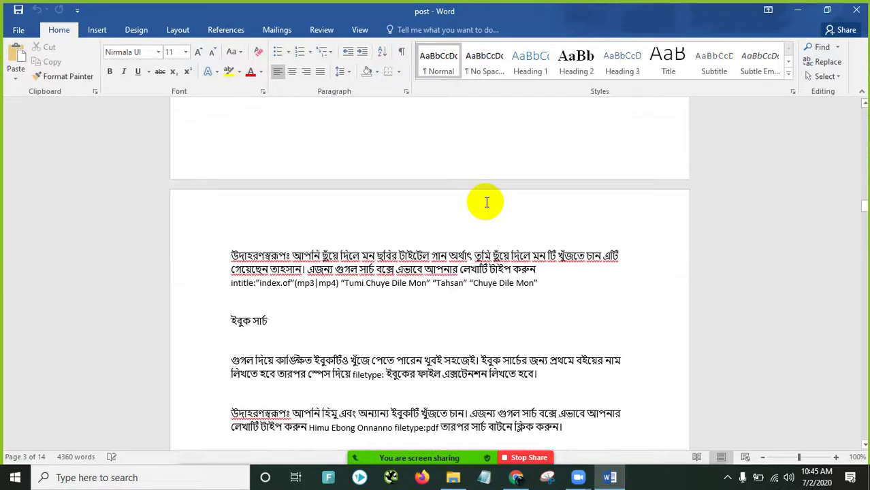
pyautogui.scroll(15, 487, 203)
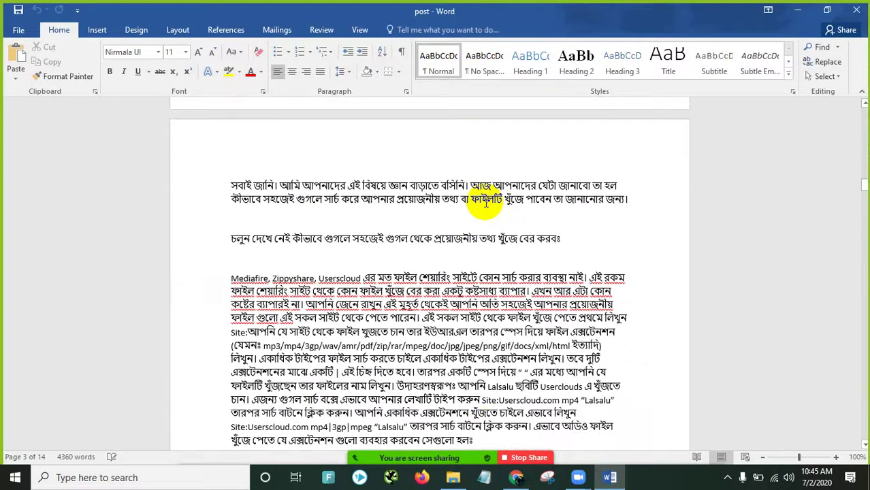
pyautogui.scroll(8, 485, 202)
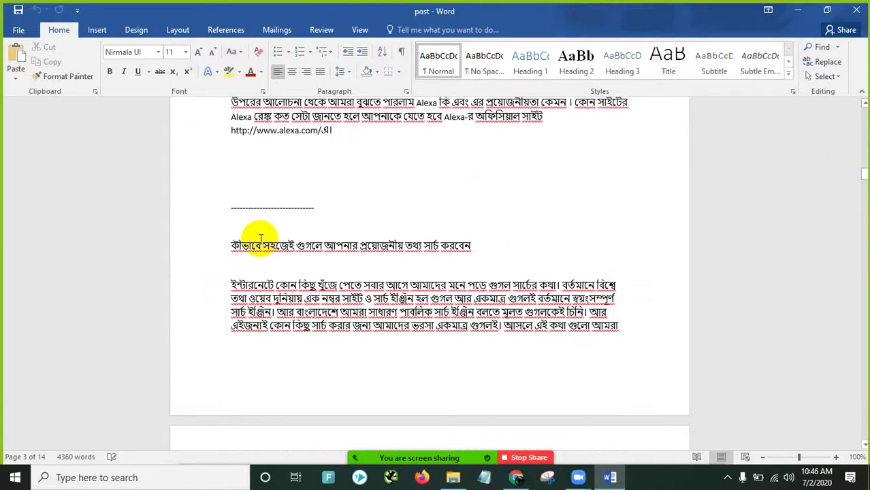
# Step: Copy the whole Bengali article of outsourcing and freelancing tips, from its heading to just before the Thin Content article
pyautogui.moveTo(863, 178)
pyautogui.mouseDown()
pyautogui.moveTo(863, 246)
pyautogui.moveTo(864, 226)
pyautogui.moveTo(865, 233)
pyautogui.mouseUp()
pyautogui.moveTo(448, 201); pyautogui.dragTo(204, 198)
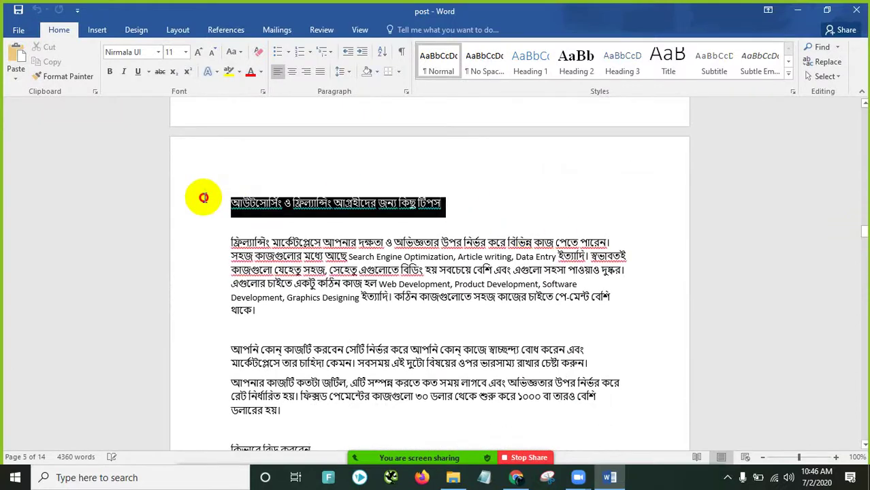
pyautogui.click(230, 218)
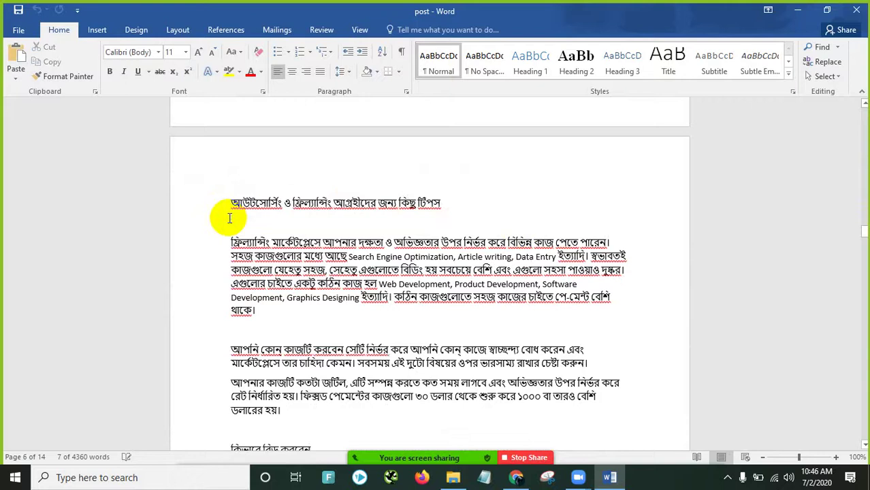
pyautogui.moveTo(231, 204); pyautogui.dragTo(349, 207)
pyautogui.scroll(-15, 324, 354)
pyautogui.scroll(-20, 325, 355)
pyautogui.scroll(-20, 325, 354)
pyautogui.scroll(-20, 325, 353)
pyautogui.scroll(-5, 326, 354)
pyautogui.rightClick(388, 169)
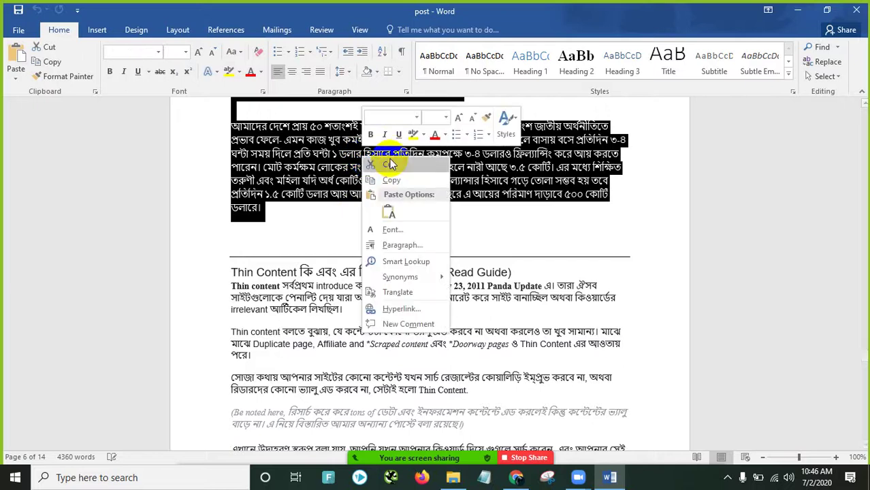
pyautogui.click(392, 180)
# Step: Switch to Google Translate in Chrome, decline the Grammarly tour, and paste the copied Bengali article into a blank Notepad file
pyautogui.click(798, 11)
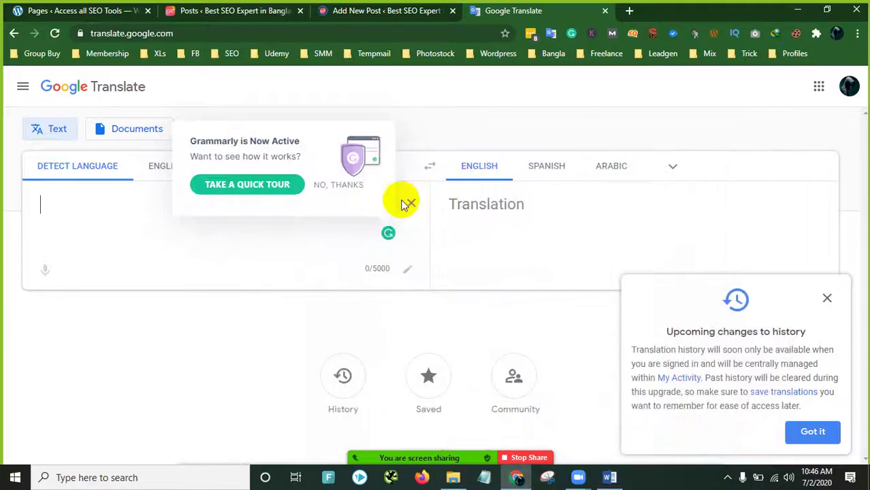
pyautogui.click(348, 185)
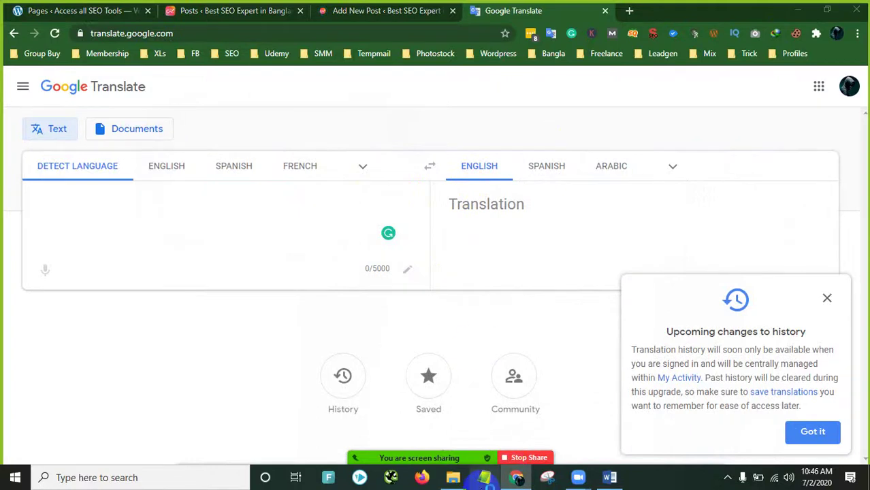
pyautogui.click(484, 477)
pyautogui.rightClick(415, 202)
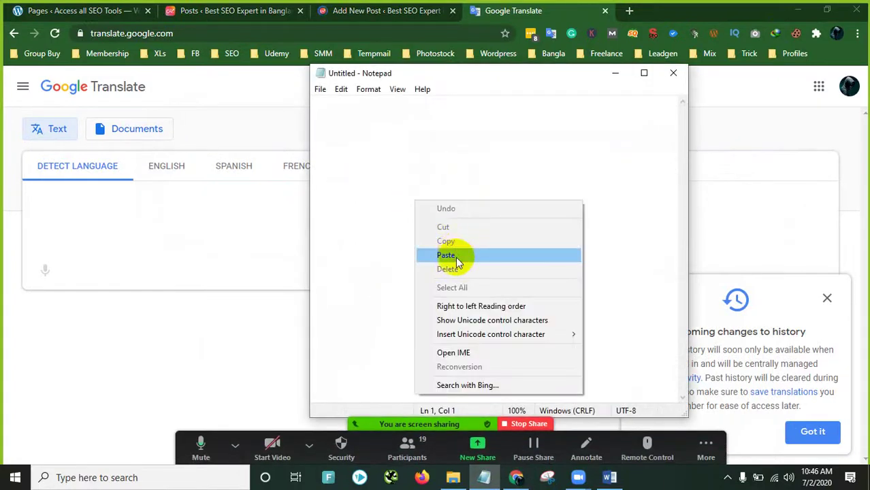
pyautogui.click(447, 256)
pyautogui.click(616, 74)
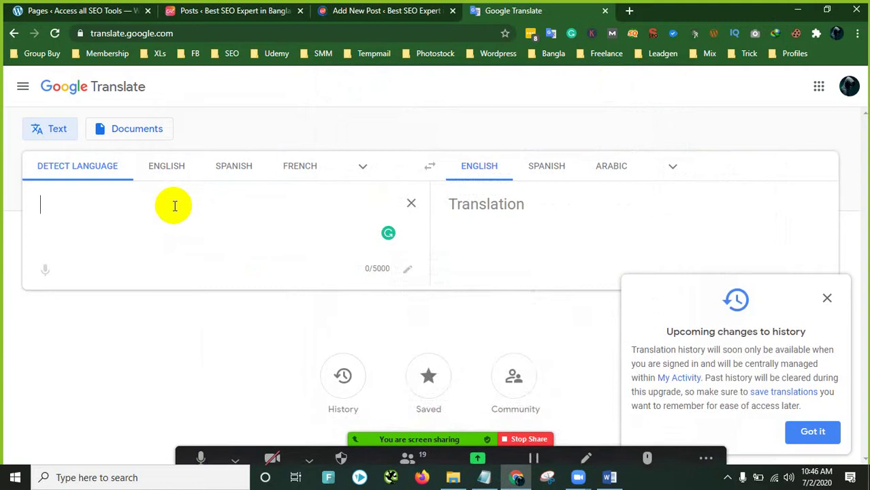
# Step: Paste the Bengali article into Google Translate and locate in the Notepad copy the section where the source text is cut off
pyautogui.hotkey('ctrl', 'v')
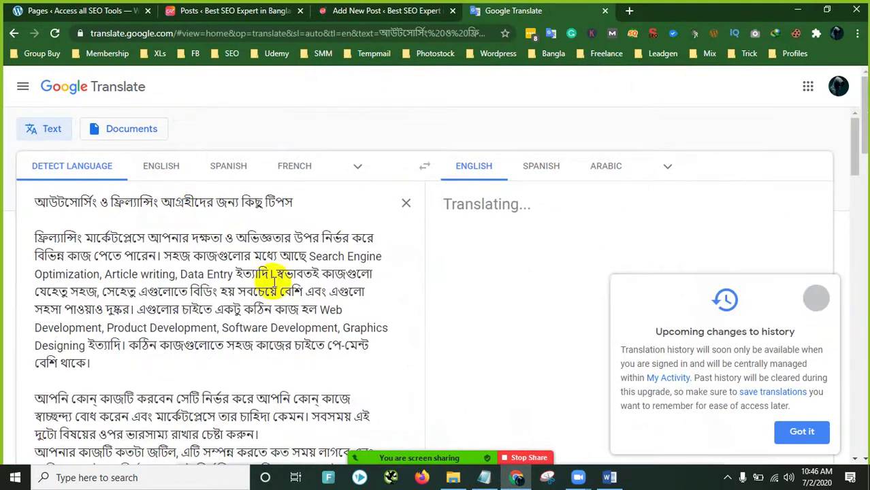
pyautogui.scroll(-15, 272, 281)
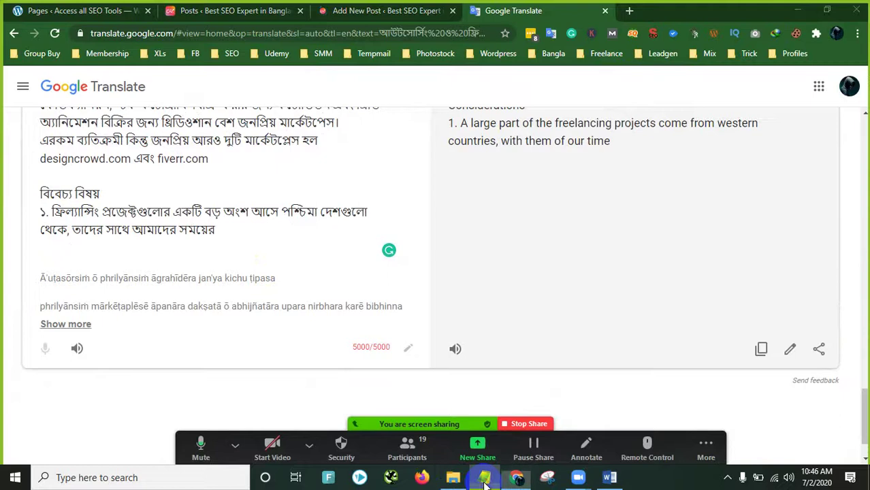
pyautogui.click(485, 477)
pyautogui.scroll(5, 473, 264)
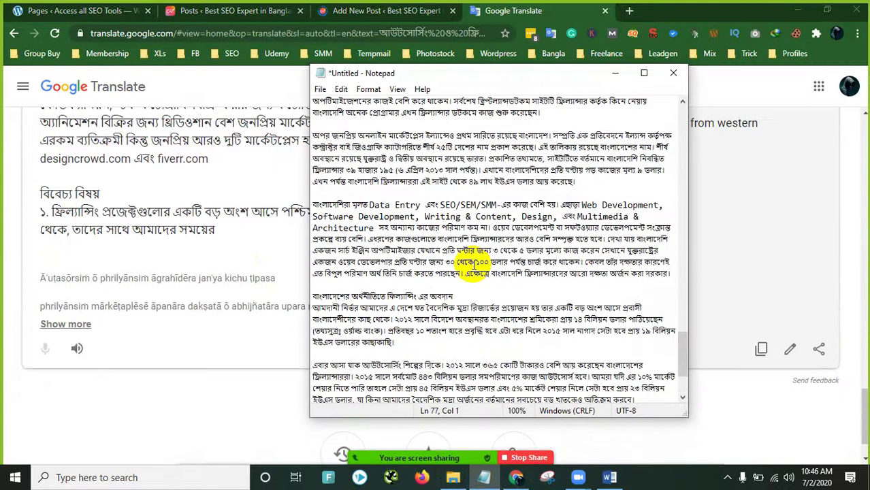
pyautogui.scroll(15, 473, 264)
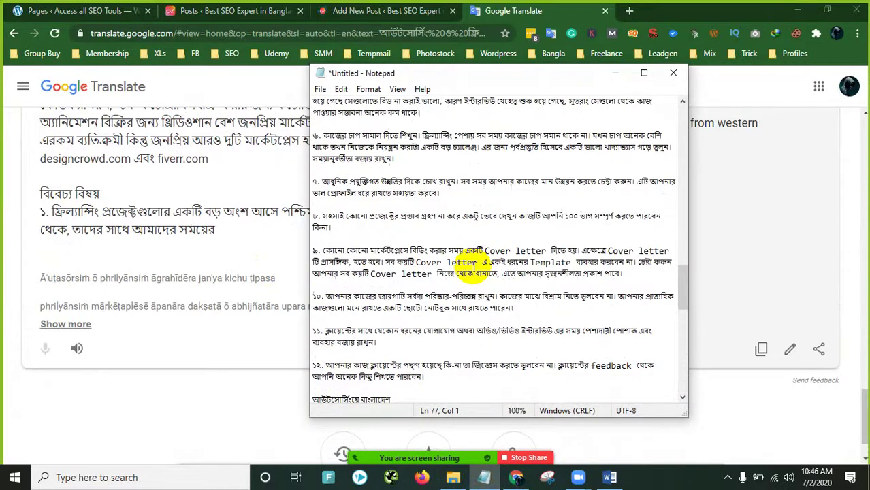
pyautogui.scroll(2, 473, 267)
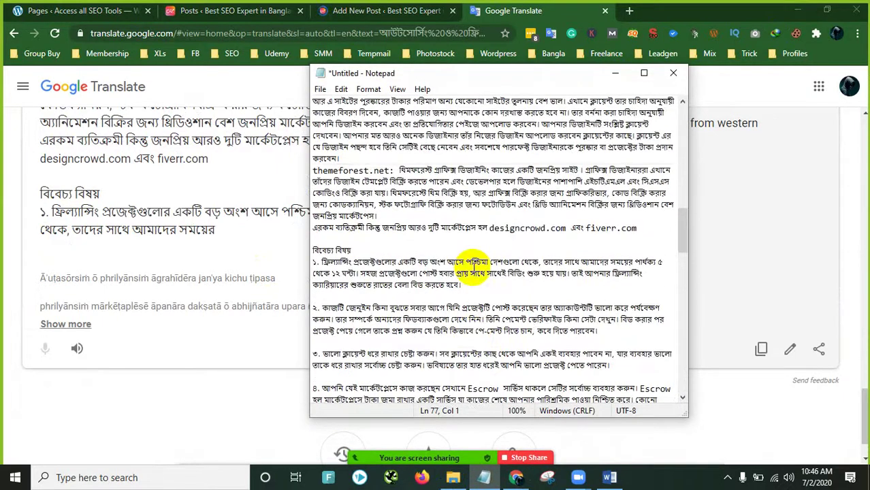
pyautogui.click(652, 228)
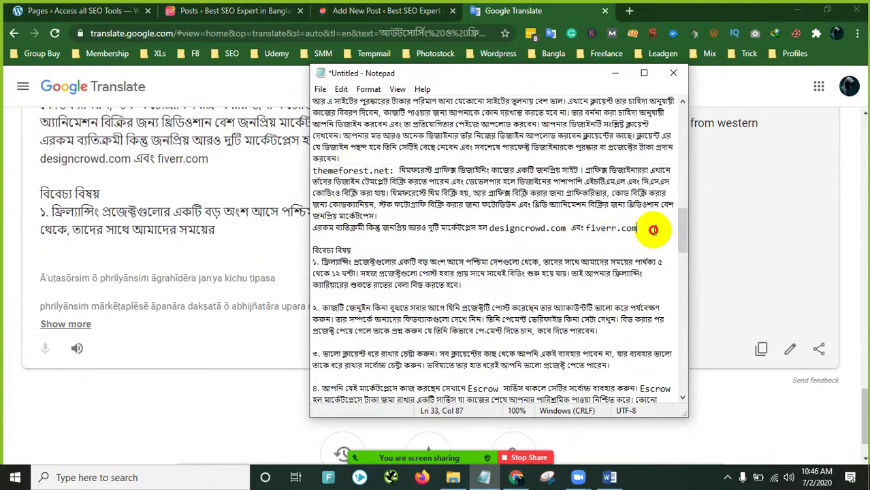
pyautogui.click(614, 73)
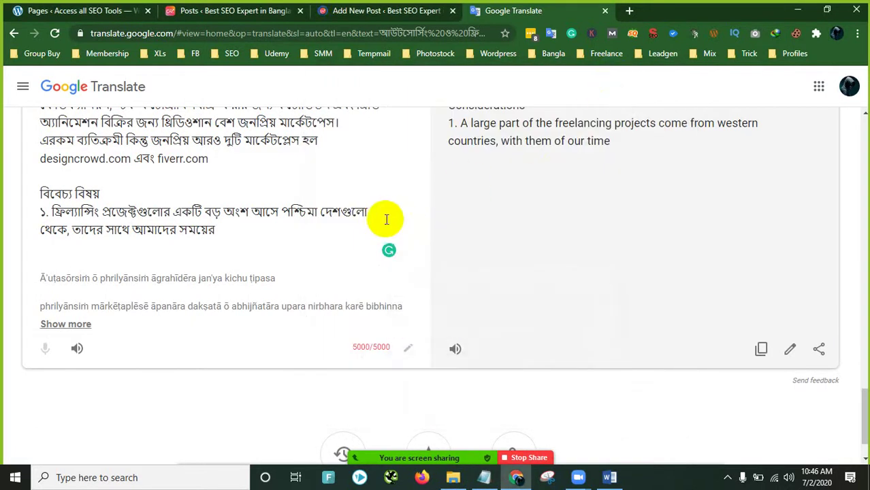
# Step: Delete the cut-off Considerations section from the Google Translate source text so it ends at fiverr.com
pyautogui.scroll(2, 422, 219)
pyautogui.moveTo(40, 314); pyautogui.dragTo(239, 363)
pyautogui.press('BackSpace')
pyautogui.press('BackSpace')
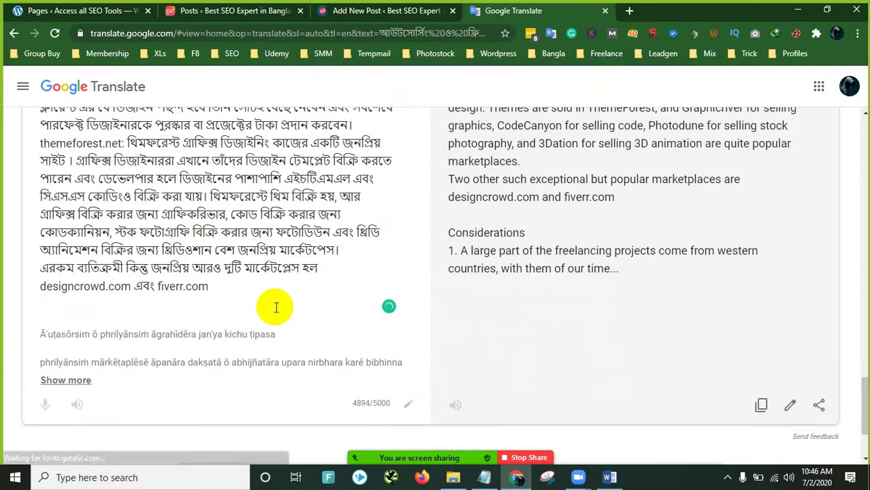
pyautogui.press('BackSpace')
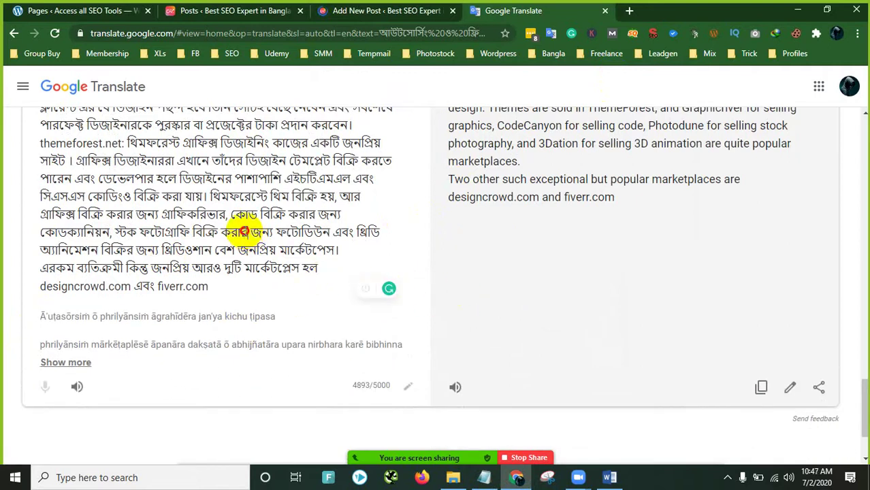
# Step: Copy the English translation and paste it in Notepad over the Bengali text from the article heading through fiverr.com
pyautogui.scroll(4, 592, 204)
pyautogui.scroll(-5, 597, 206)
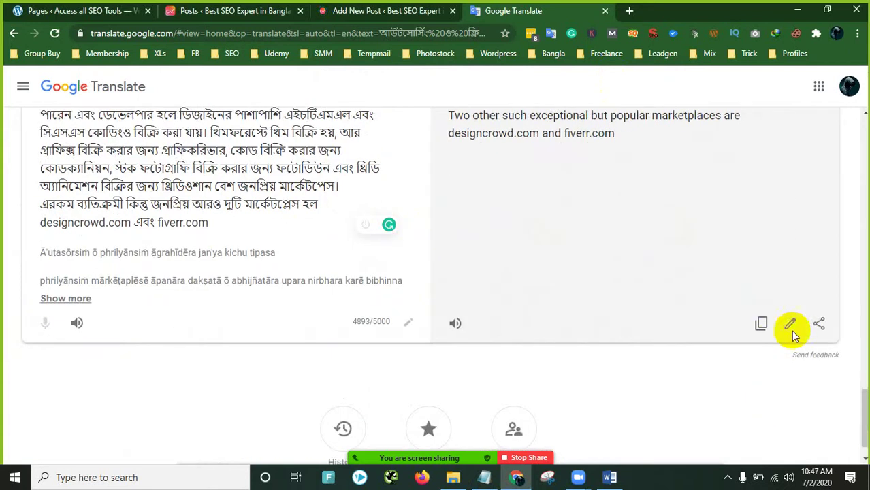
pyautogui.click(762, 323)
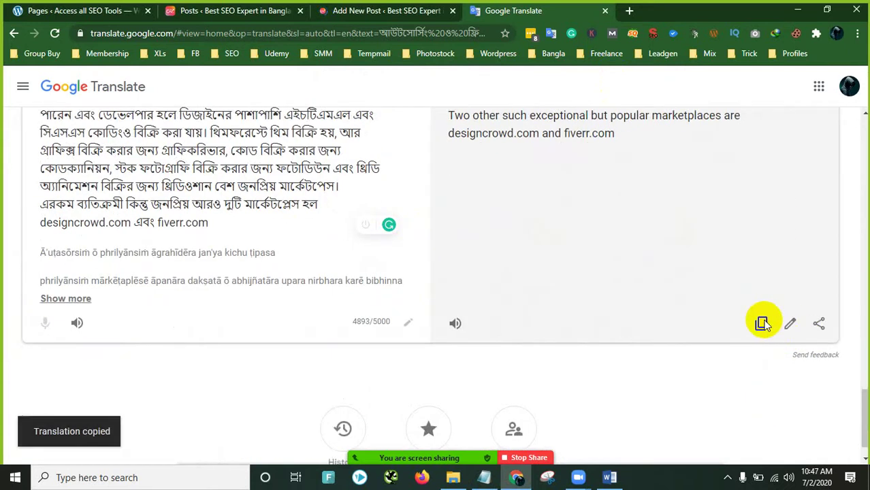
pyautogui.click(484, 477)
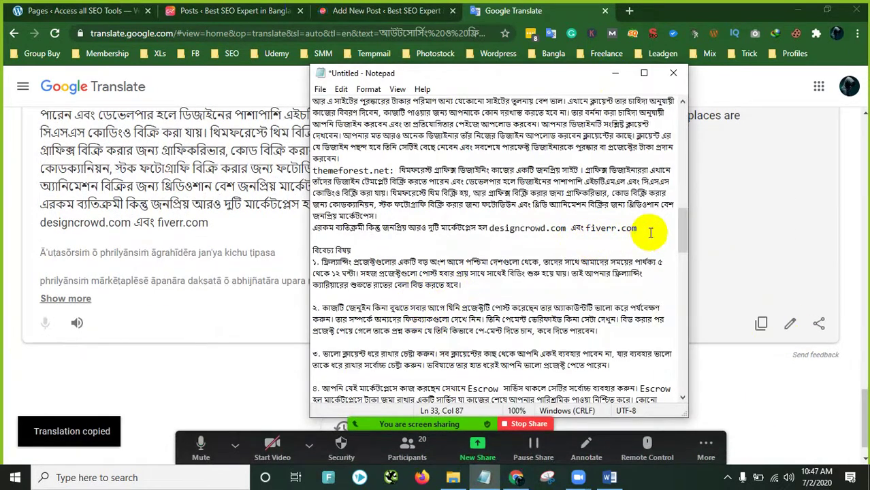
pyautogui.moveTo(638, 229); pyautogui.dragTo(188, 30)
pyautogui.hotkey('ctrl', 'v')
pyautogui.scroll(9, 562, 171)
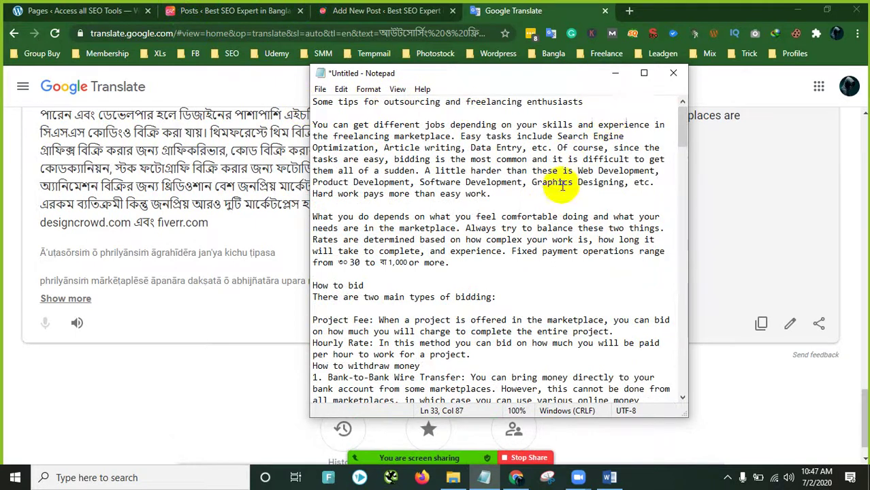
# Step: Copy the remaining Bengali text in Notepad, from the Considerations heading to the end of the article
pyautogui.scroll(-10, 545, 205)
pyautogui.scroll(-10, 541, 248)
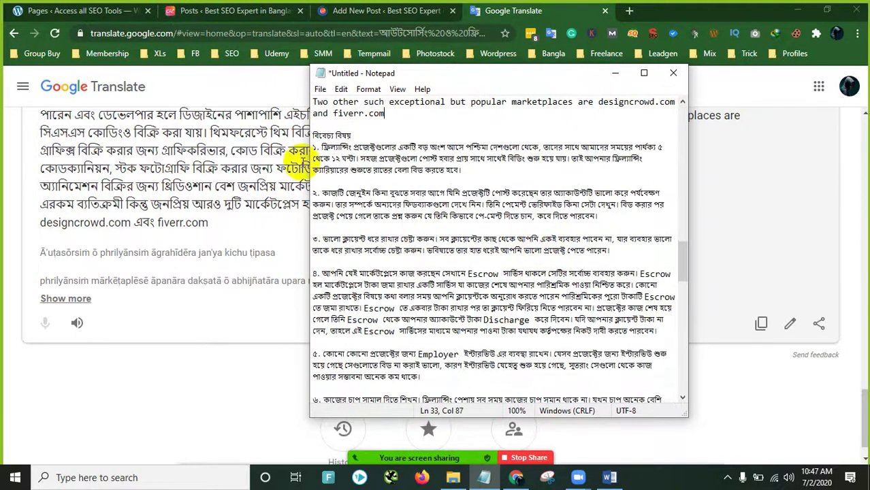
pyautogui.moveTo(315, 140); pyautogui.dragTo(548, 476)
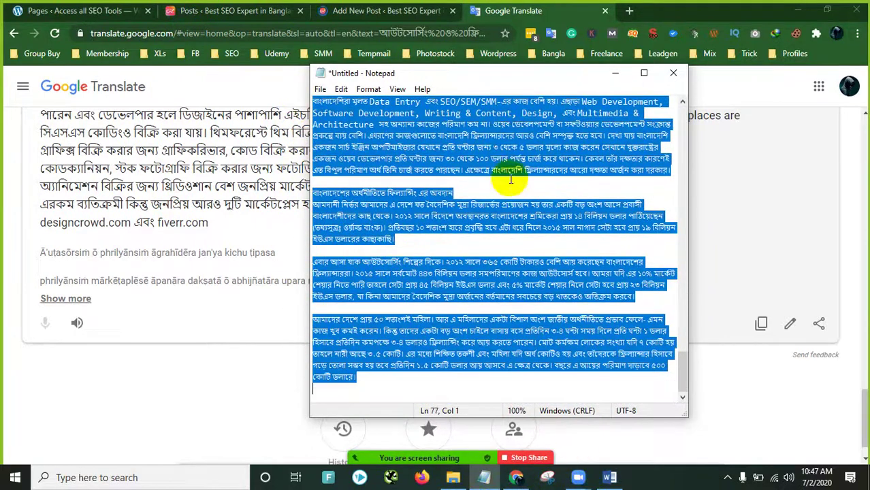
pyautogui.rightClick(528, 133)
pyautogui.click(542, 172)
# Step: Replace the source text in Google Translate with the copied Bengali text starting at the Considerations heading
pyautogui.click(237, 140)
pyautogui.hotkey('ctrl', 'a')
pyautogui.hotkey('ctrl', 'v')
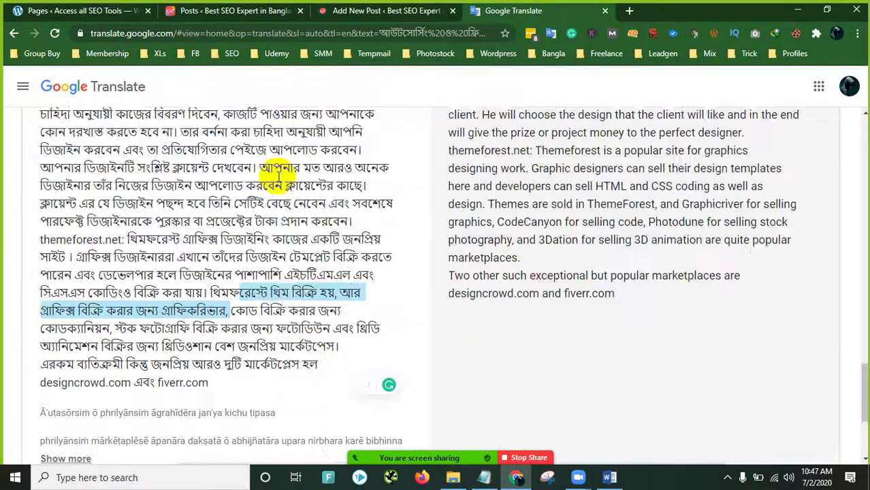
pyautogui.scroll(-5, 286, 175)
pyautogui.scroll(5, 284, 176)
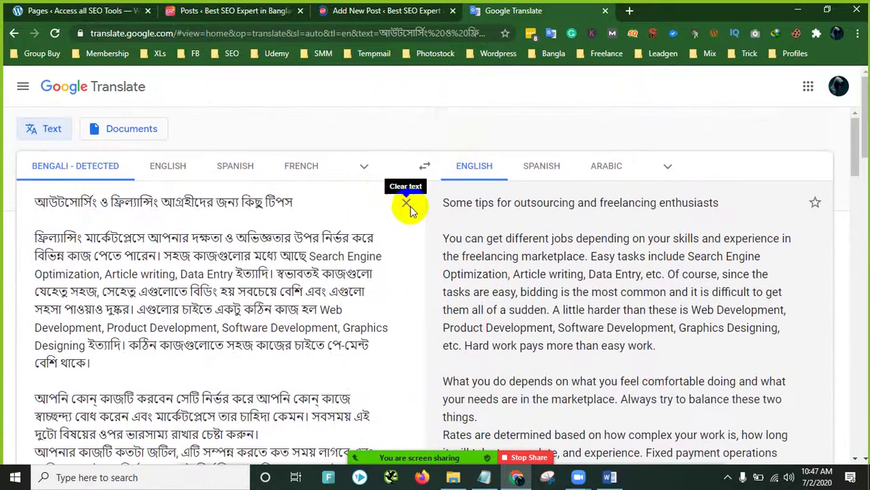
pyautogui.hotkey('ctrl', 'a')
pyautogui.press('BackSpace')
pyautogui.hotkey('ctrl', 'v')
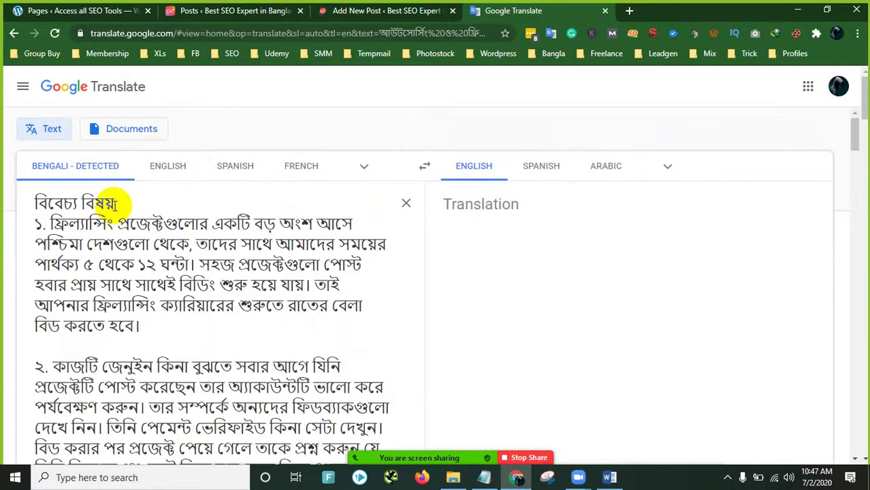
pyautogui.scroll(-10, 354, 177)
pyautogui.scroll(-3, 359, 167)
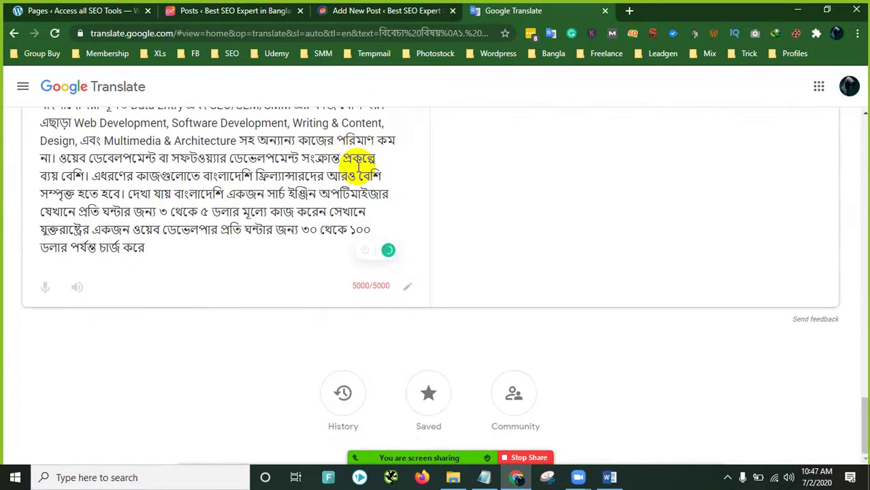
pyautogui.scroll(5, 277, 275)
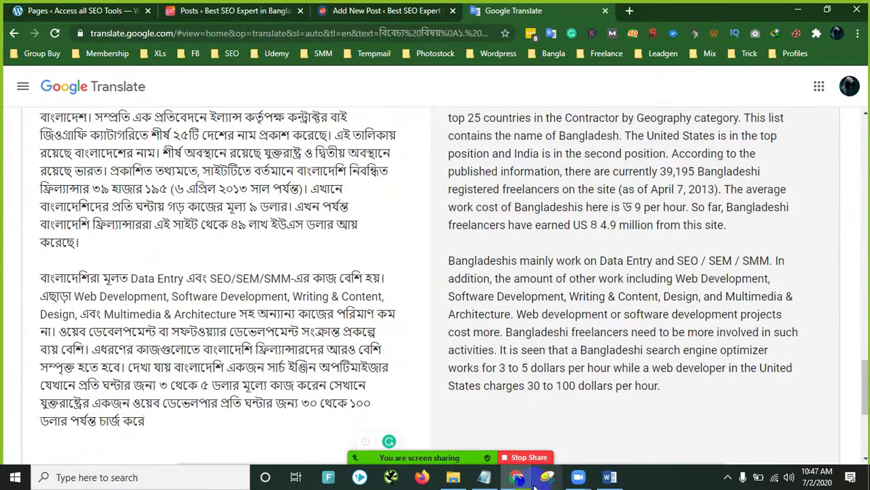
# Step: Find the cut-off paragraph in Notepad and delete that Data Entry and SEO/SEM/SMM paragraph from the Google Translate source text
pyautogui.click(484, 478)
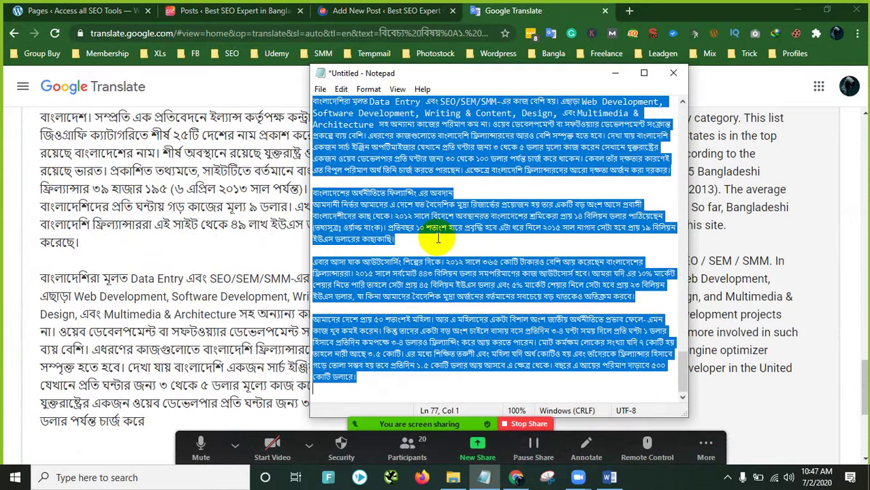
pyautogui.scroll(3, 438, 239)
pyautogui.click(602, 185)
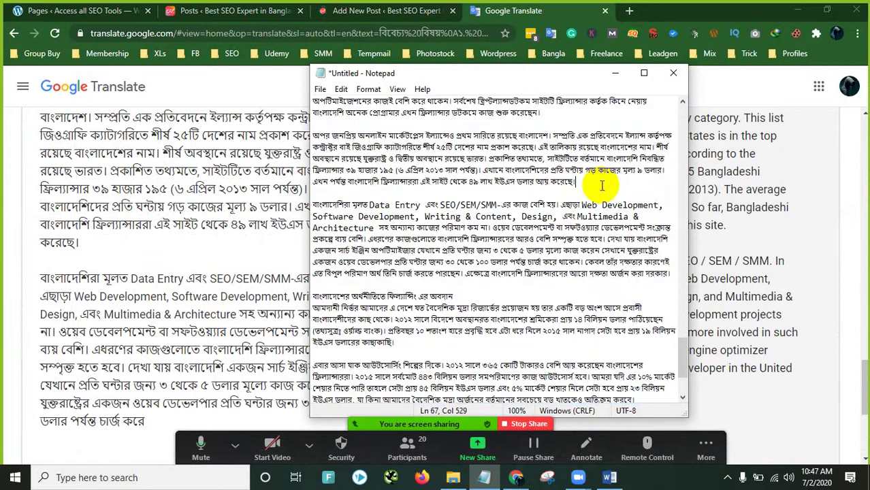
pyautogui.click(614, 72)
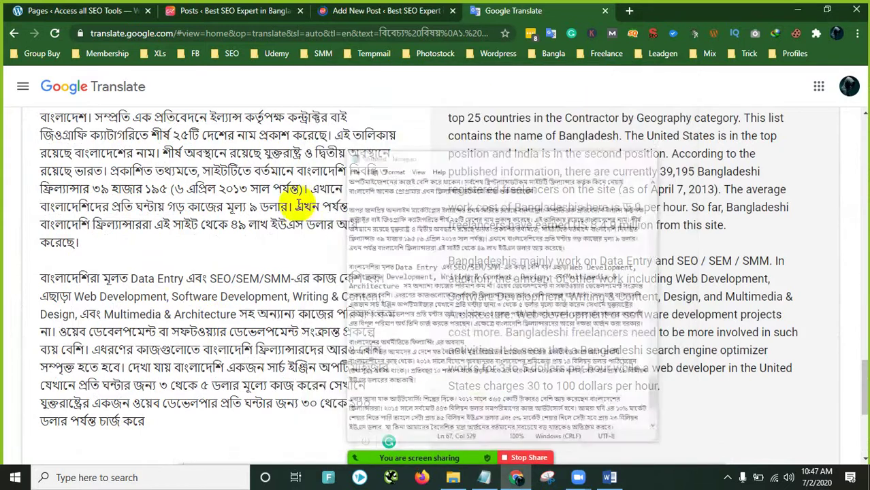
pyautogui.moveTo(40, 278); pyautogui.dragTo(195, 396)
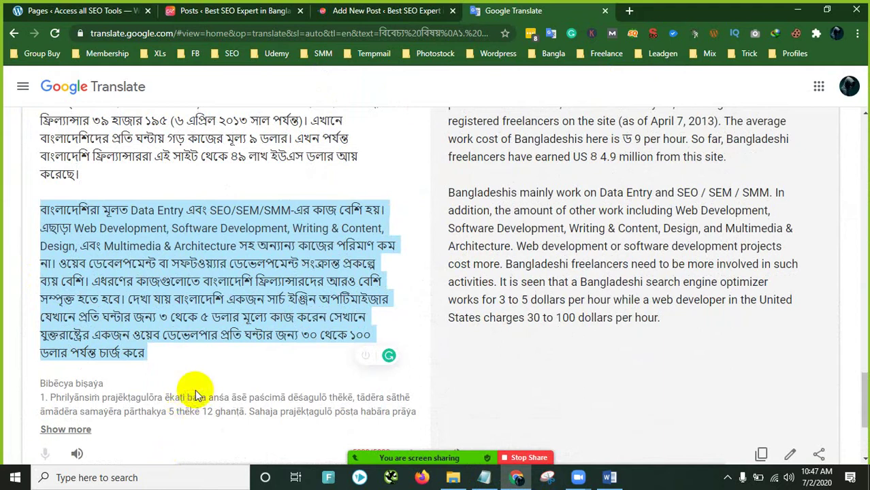
pyautogui.press('BackSpace')
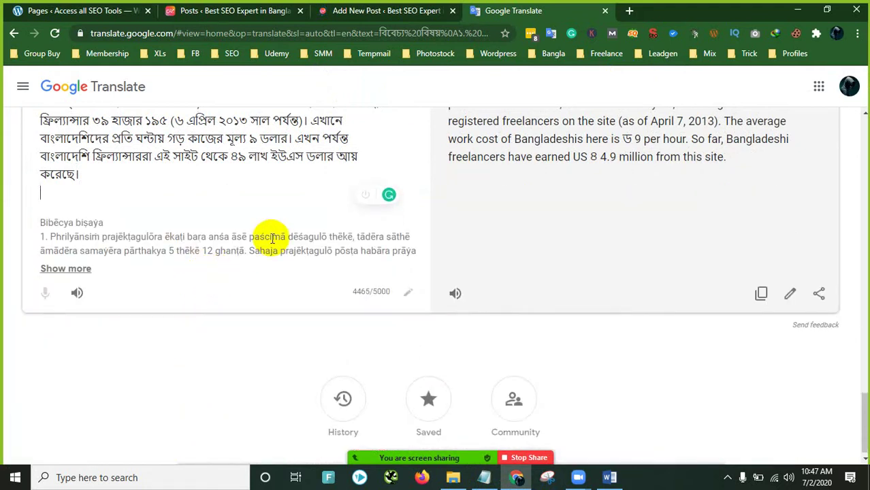
pyautogui.press('BackSpace')
# Step: Copy the second English translation and paste it in Notepad over the Bengali text from Considerations to just before the Data Entry paragraph
pyautogui.scroll(1, 625, 235)
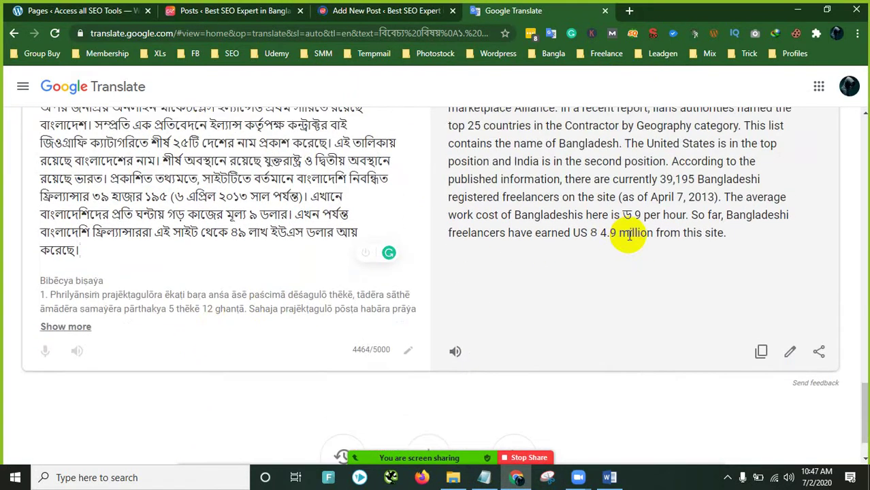
pyautogui.click(761, 351)
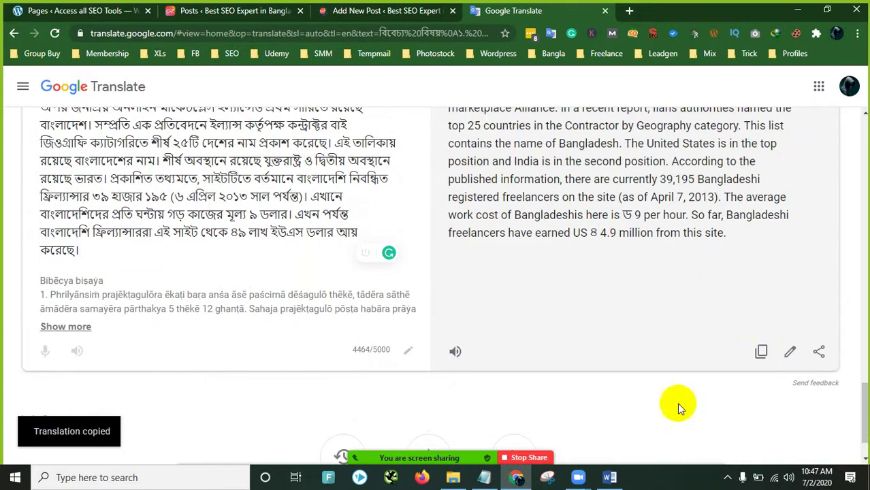
pyautogui.click(484, 478)
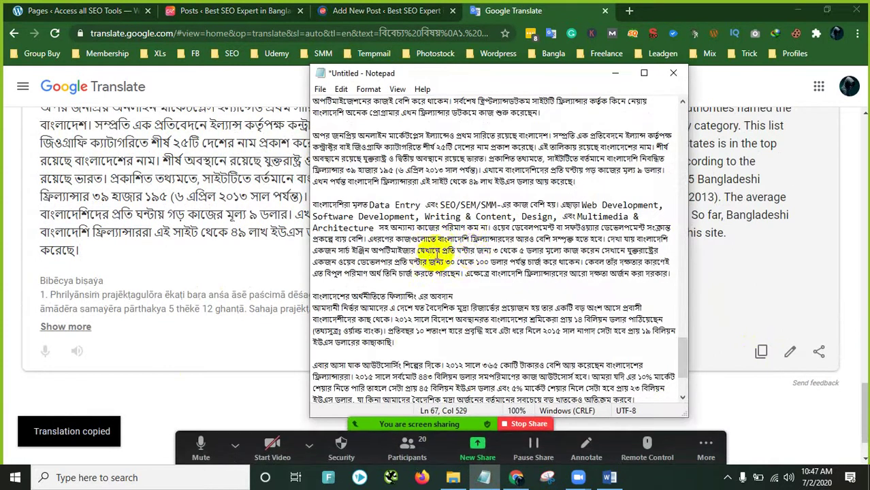
pyautogui.moveTo(548, 221); pyautogui.dragTo(290, 188)
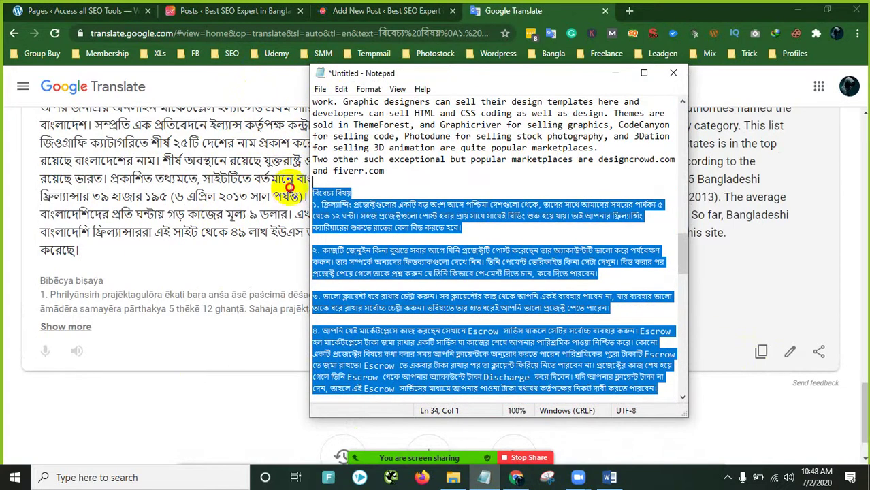
pyautogui.hotkey('ctrl', 'v')
pyautogui.scroll(12, 524, 150)
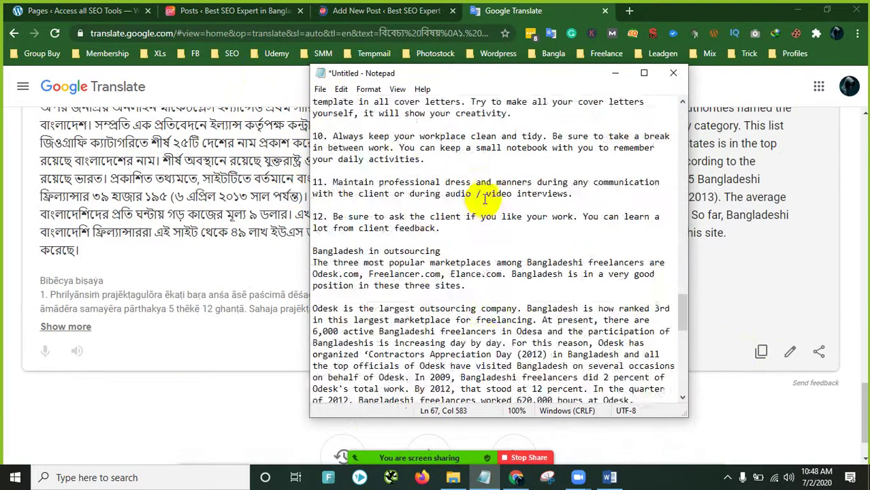
pyautogui.scroll(-6, 486, 198)
pyautogui.scroll(-8, 486, 198)
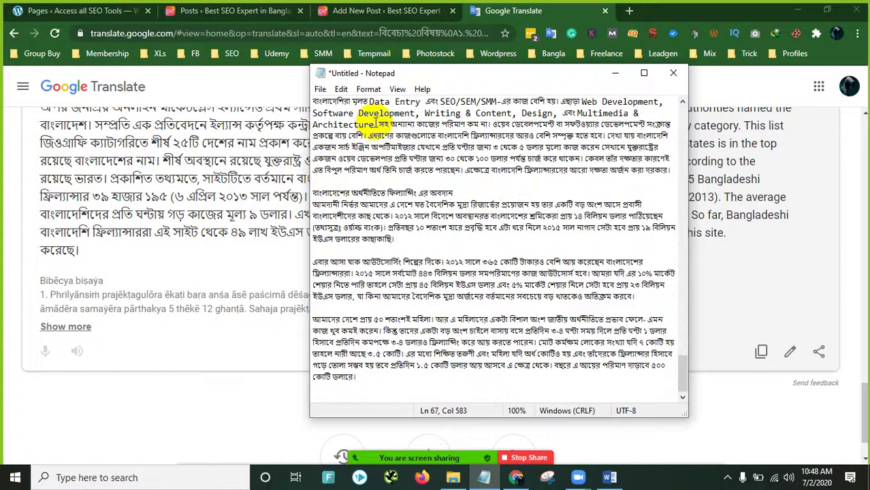
# Step: Add a line break after the pasted English text and copy the remaining Bengali text from the Data Entry paragraph to the end
pyautogui.scroll(2, 375, 125)
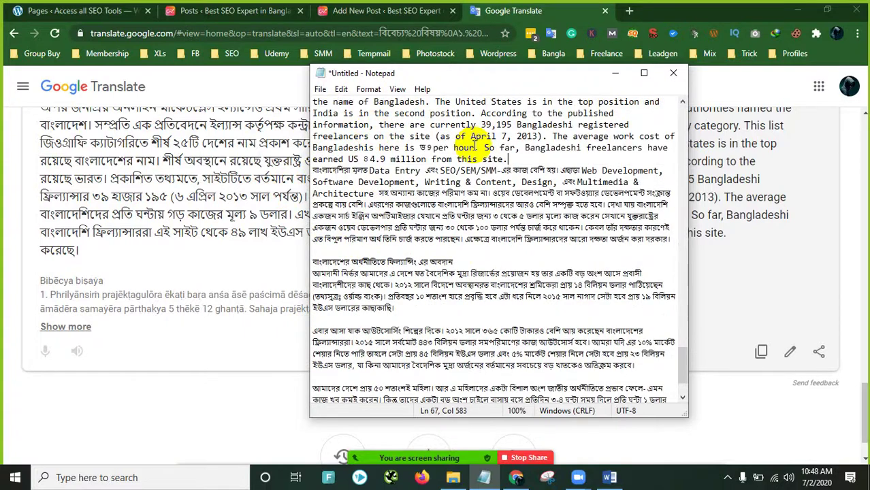
pyautogui.press('Return')
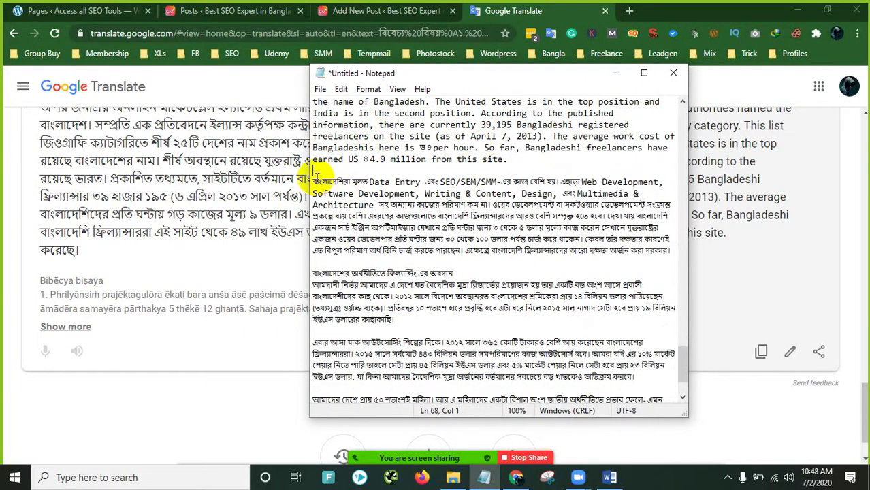
pyautogui.moveTo(314, 182); pyautogui.dragTo(314, 391)
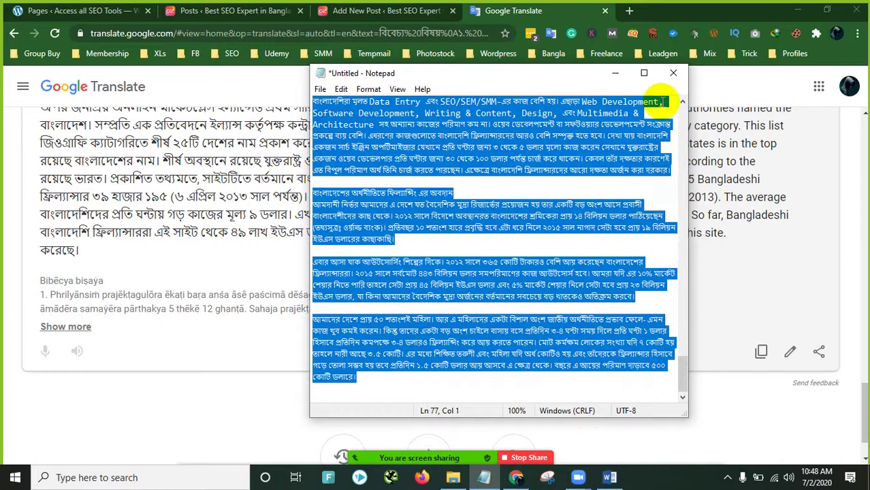
# Step: Replace the source text in Google Translate with the copied Bengali text starting at the Data Entry paragraph
pyautogui.click(616, 71)
pyautogui.scroll(-10, 395, 235)
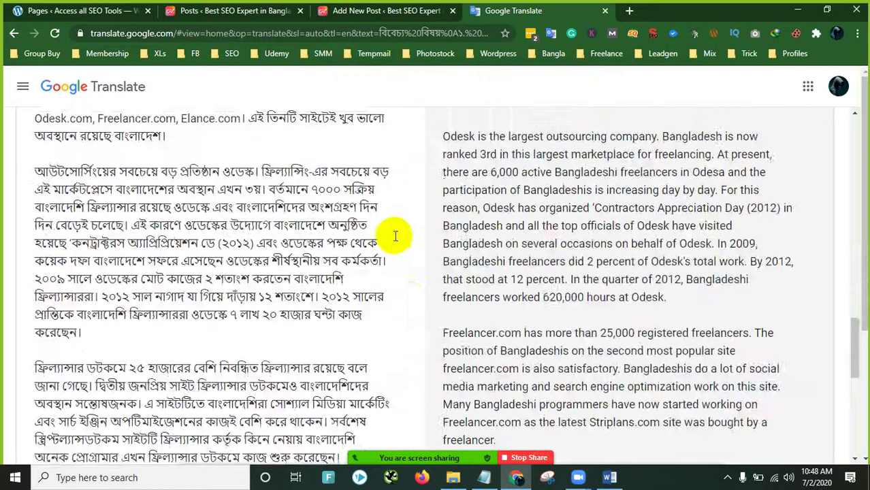
pyautogui.scroll(10, 385, 210)
pyautogui.click(410, 203)
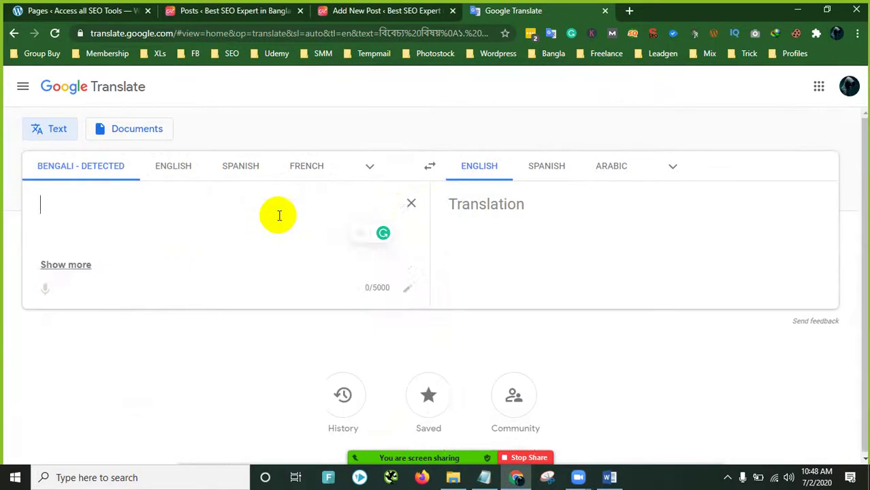
pyautogui.click(150, 198)
pyautogui.hotkey('ctrl', 'v')
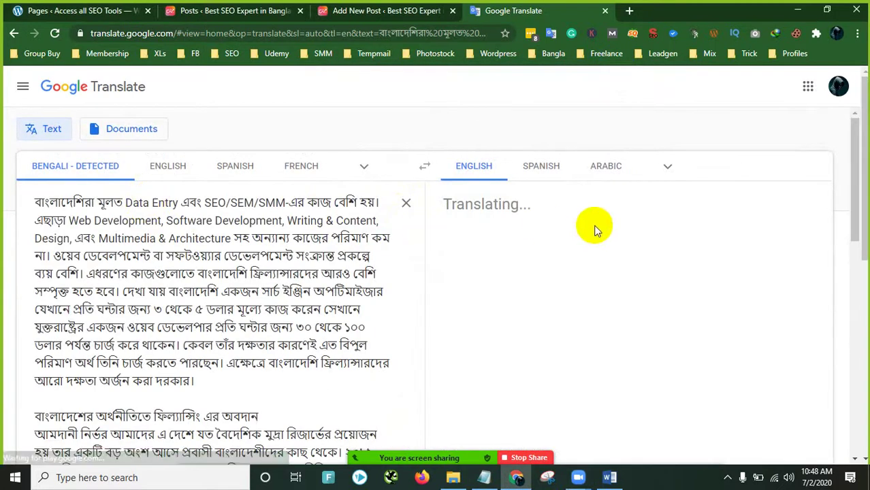
# Step: Copy the English translation of the last section and paste it in Notepad over the remaining selected Bengali text
pyautogui.scroll(-15, 696, 145)
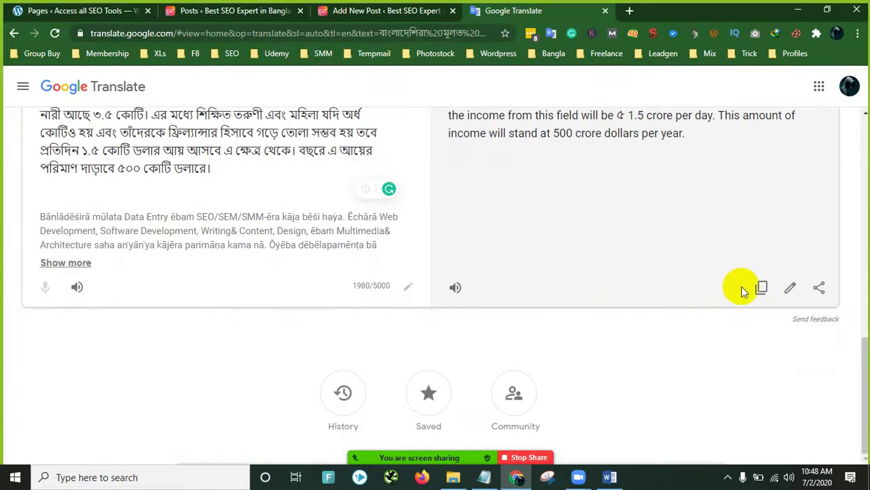
pyautogui.click(761, 287)
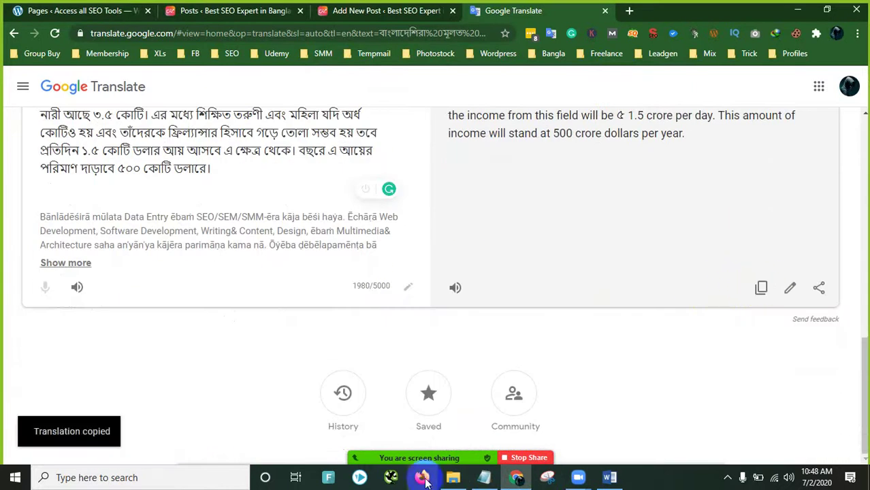
pyautogui.click(484, 477)
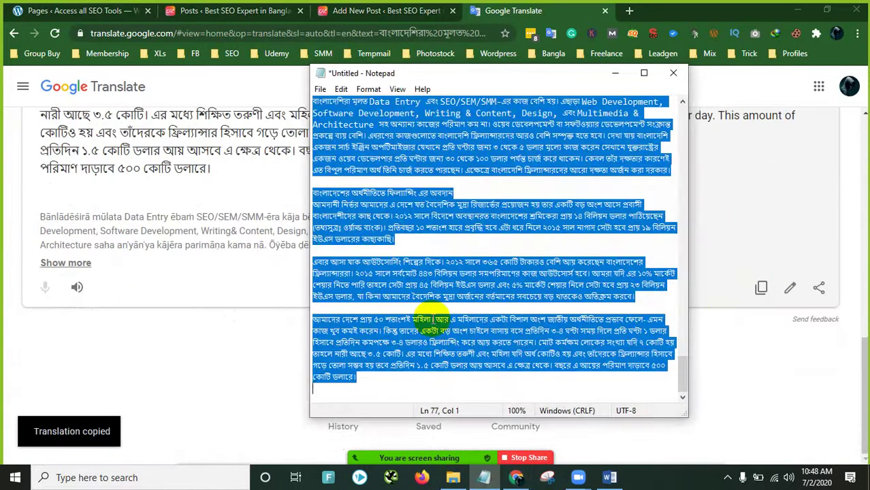
pyautogui.rightClick(415, 243)
pyautogui.click(463, 304)
pyautogui.scroll(15, 470, 266)
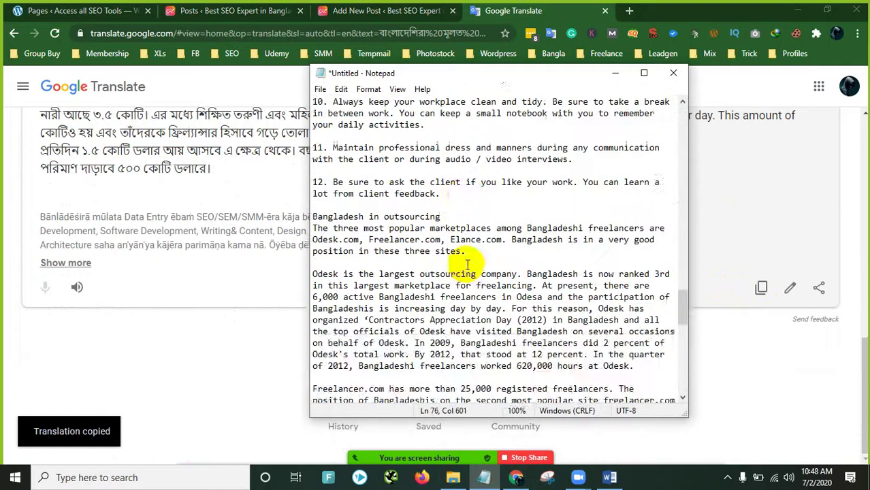
# Step: Close Google Translate and open the Grammarly website from a Google search for "grammarly" in a new tab
pyautogui.click(168, 350)
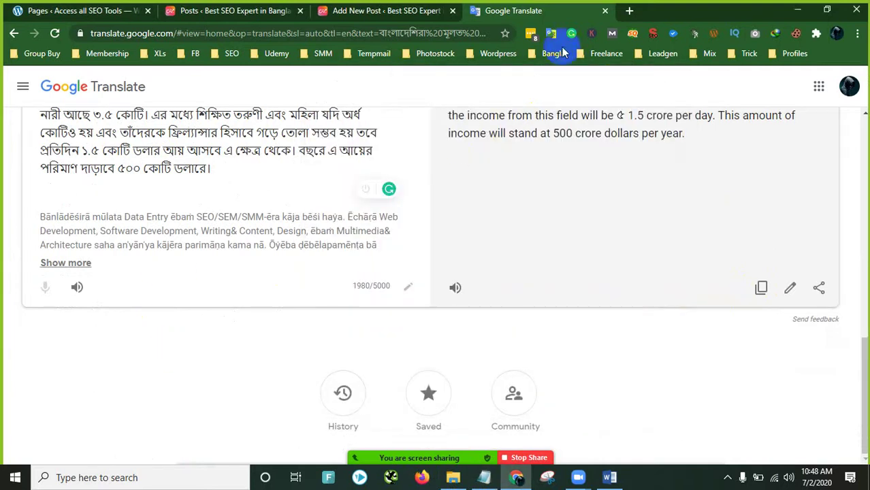
pyautogui.click(605, 12)
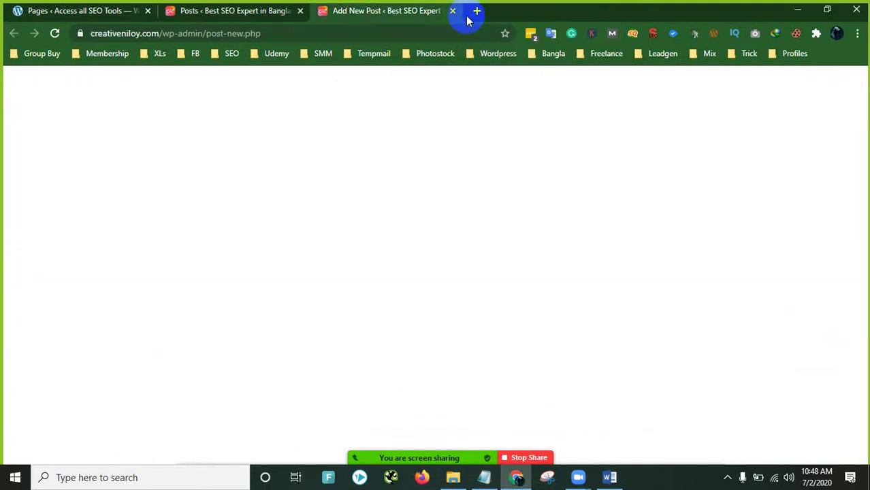
pyautogui.click(476, 11)
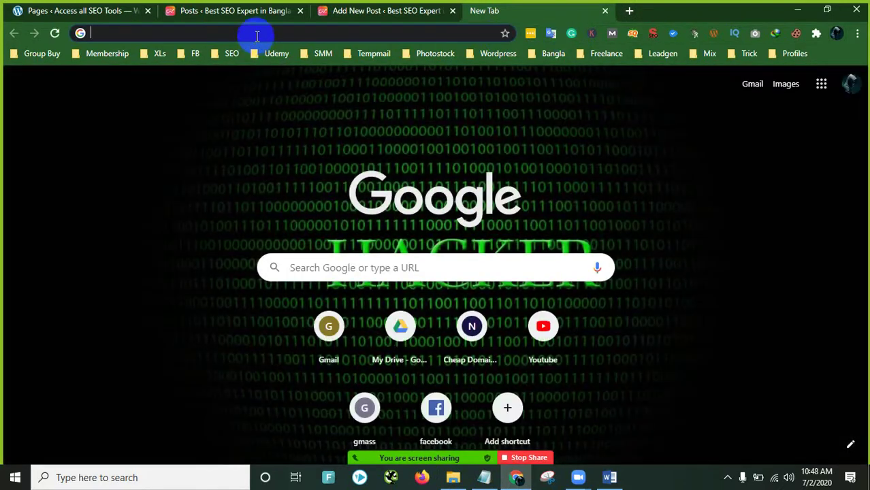
pyautogui.write('gram')
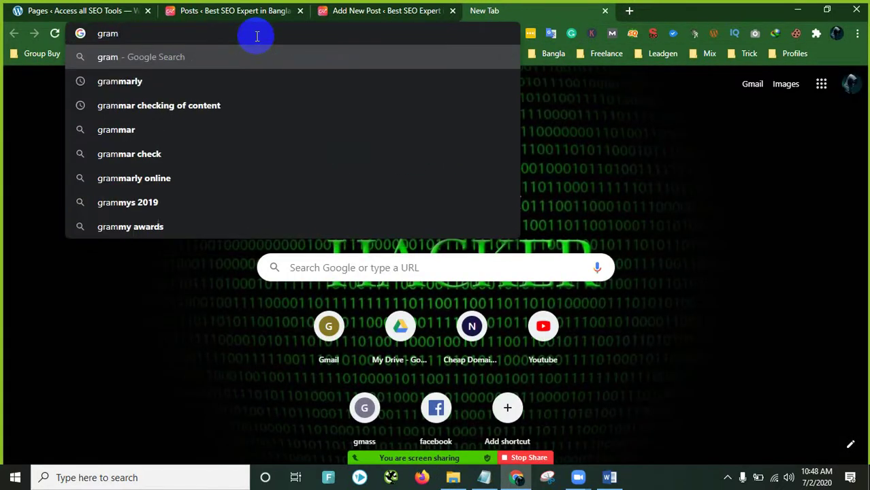
pyautogui.write('marly')
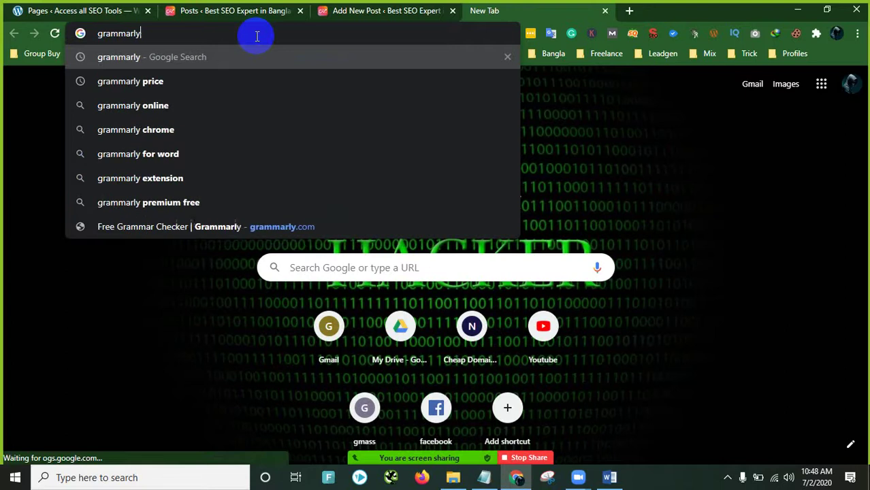
pyautogui.press('Return')
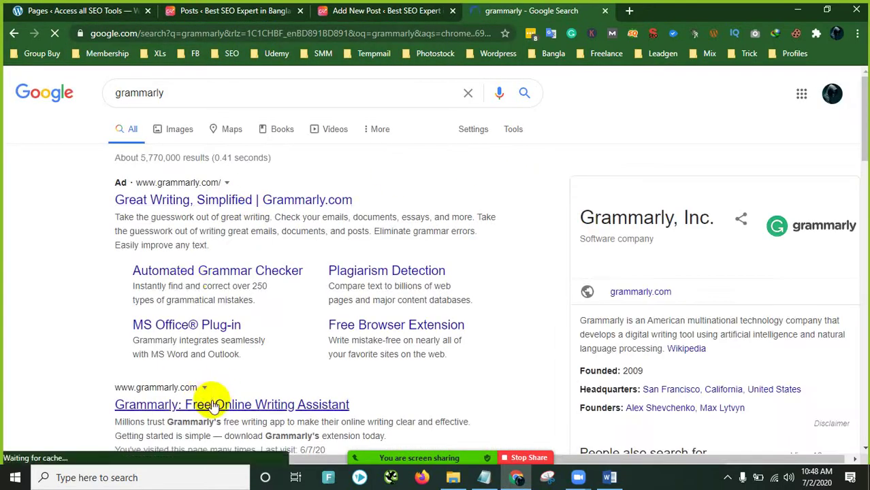
pyautogui.click(230, 402)
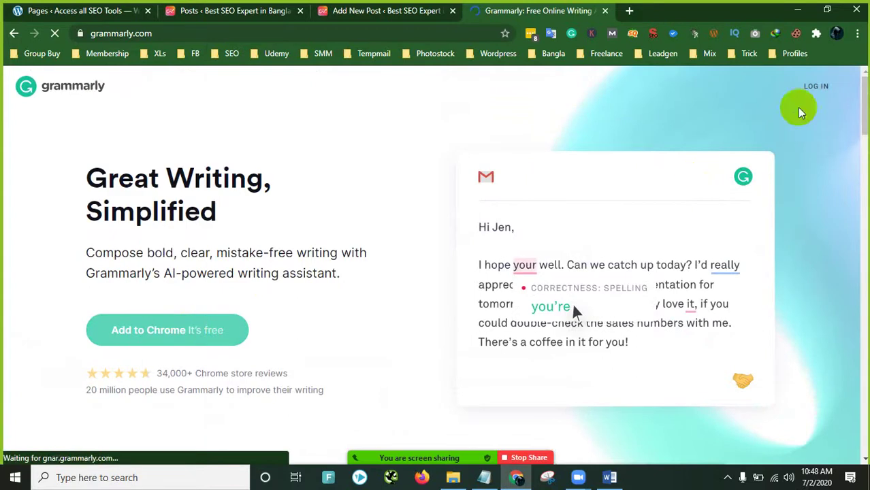
# Step: Log in to Grammarly with the existing Google account
pyautogui.click(814, 91)
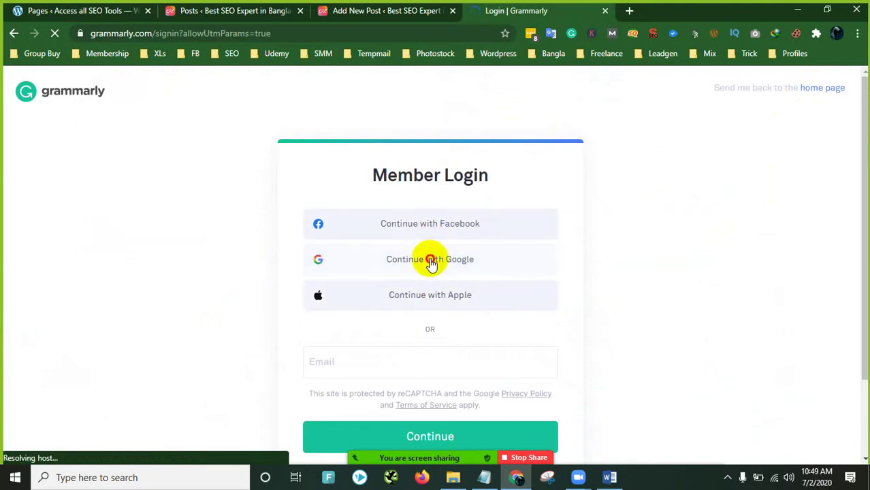
pyautogui.click(430, 258)
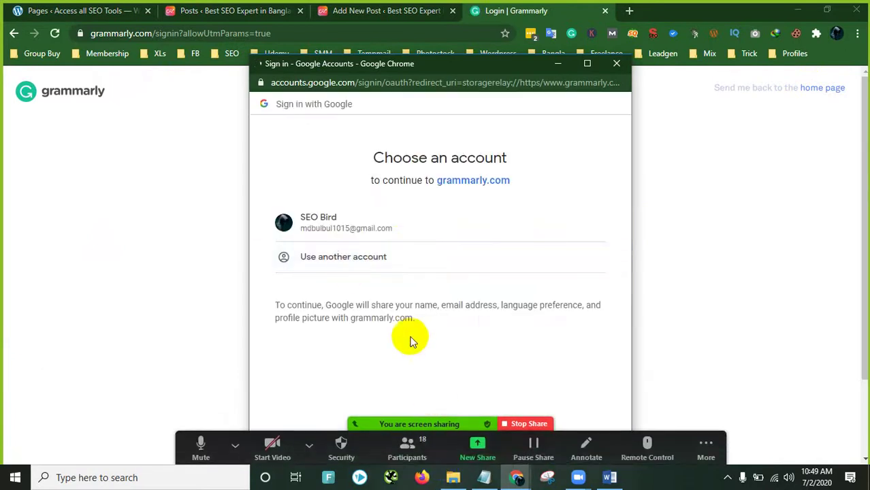
pyautogui.click(403, 207)
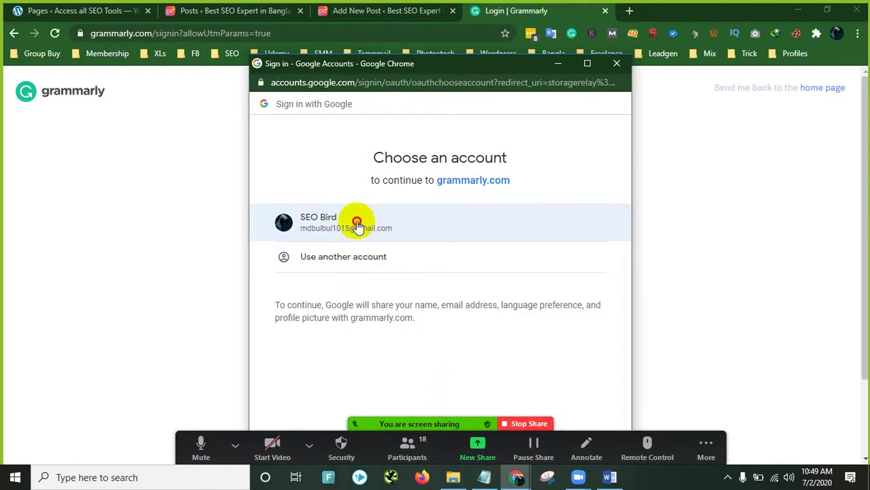
pyautogui.click(357, 224)
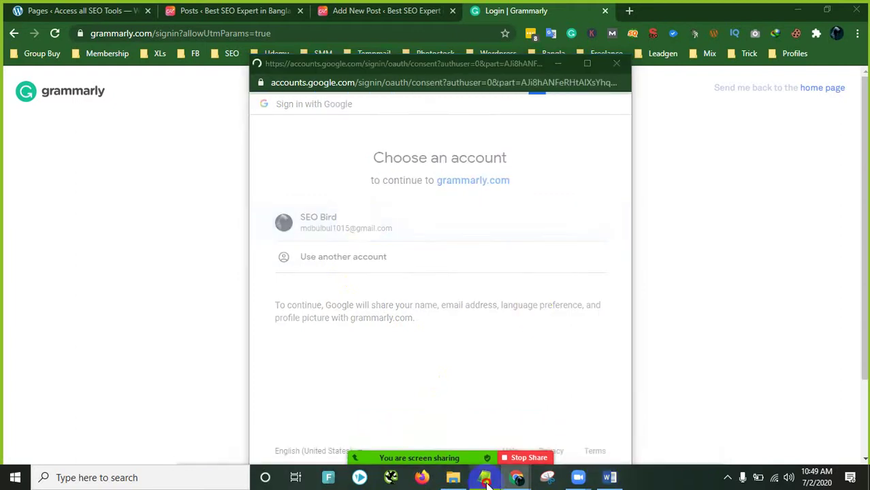
# Step: Copy the entire English article from Notepad and return to the browser
pyautogui.click(486, 479)
pyautogui.click(450, 272)
pyautogui.hotkey('ctrl', 'a')
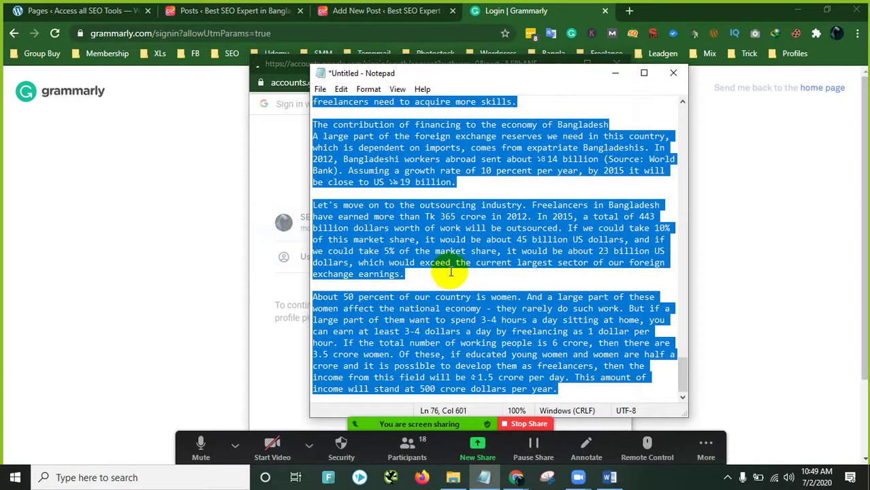
pyautogui.click(615, 73)
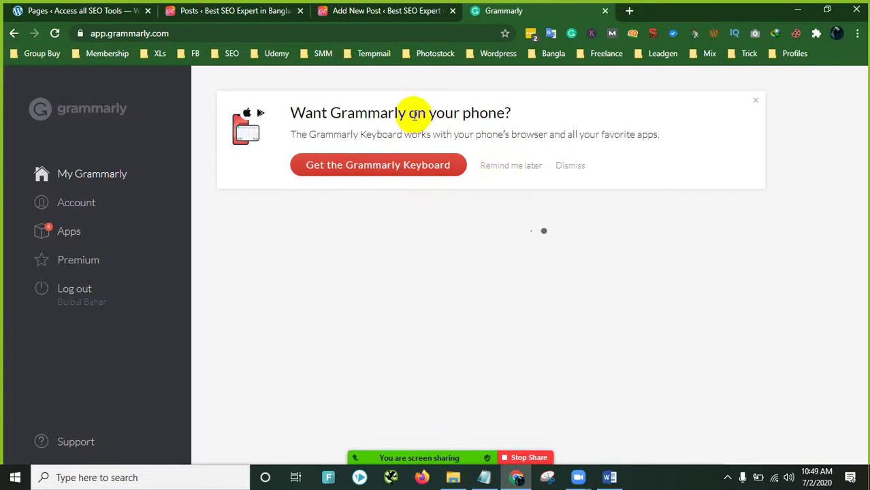
# Step: Postpone the phone keyboard offer, then create a new Grammarly document containing the copied article and accept the default writing goals
pyautogui.click(530, 166)
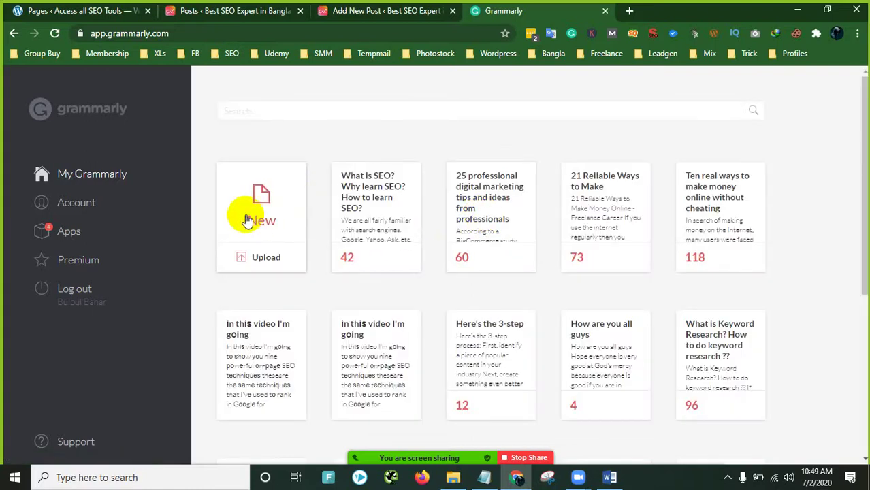
pyautogui.click(248, 220)
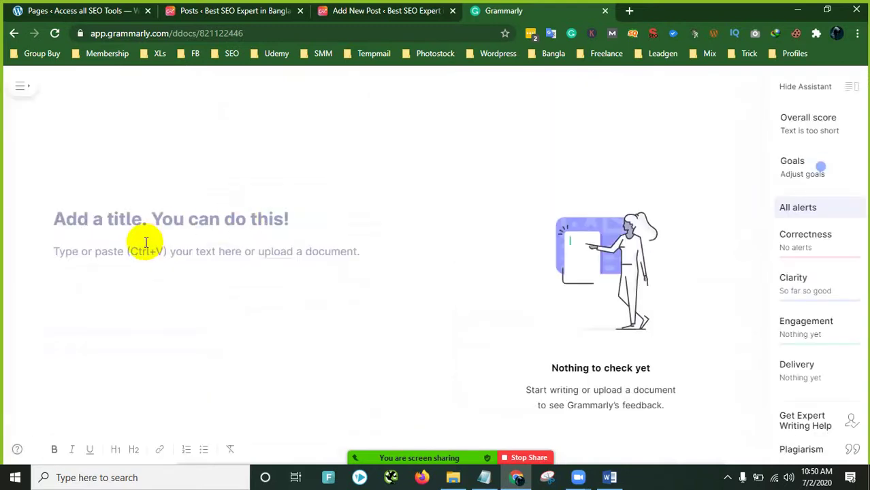
pyautogui.hotkey('ctrl', 'v')
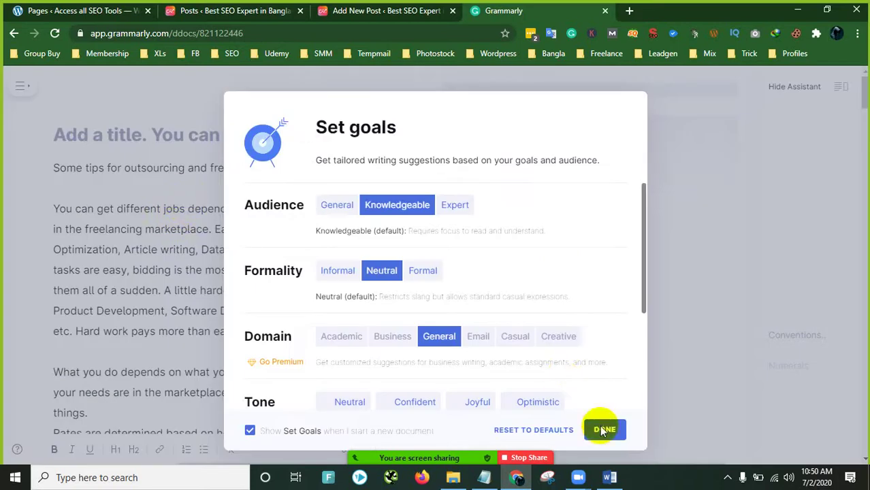
pyautogui.click(591, 431)
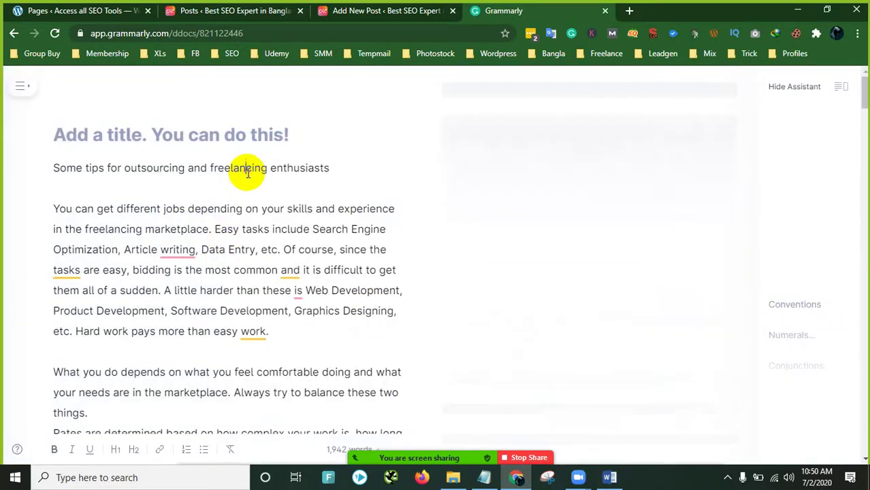
# Step: Move the line "Some tips for outsourcing and freelancing enthusiasts" into the document title and remove the blank lines above the first paragraph
pyautogui.tripleClick(28, 170)
pyautogui.hotkey('ctrl', 'c')
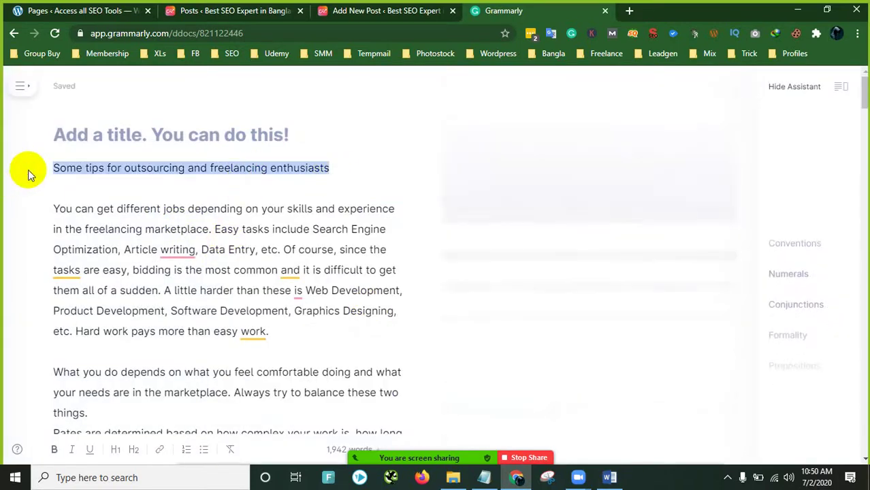
pyautogui.press('BackSpace')
pyautogui.click(143, 134)
pyautogui.hotkey('ctrl', 'v')
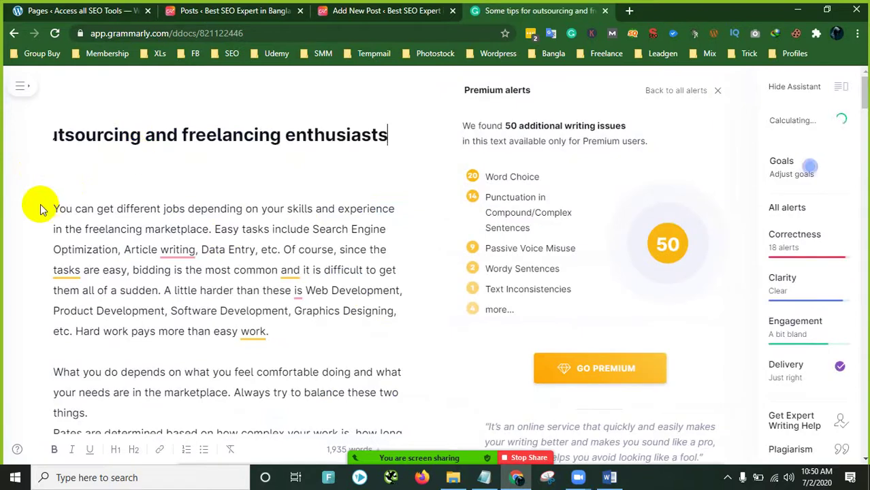
pyautogui.click(55, 201)
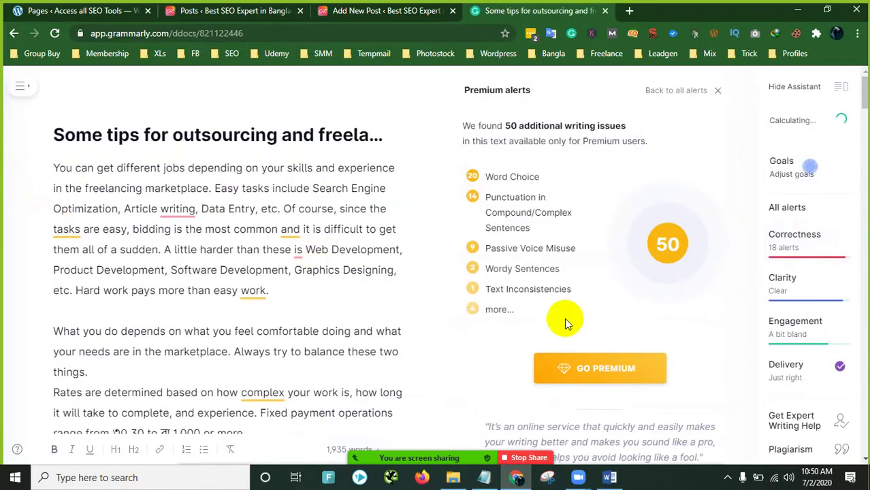
# Step: Leave the premium alerts and accept the first paragraph's corrections, capitalizing "Writing" and changing "is" to "are" before "Web Development"
pyautogui.click(711, 95)
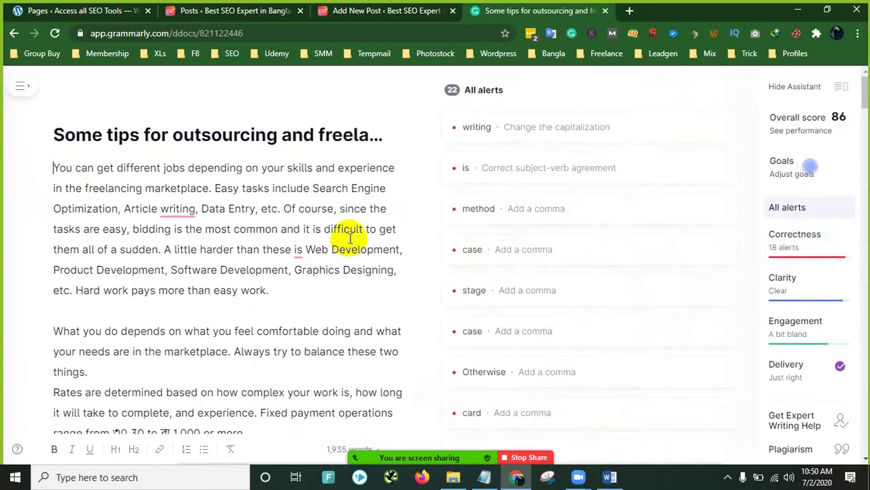
pyautogui.click(189, 209)
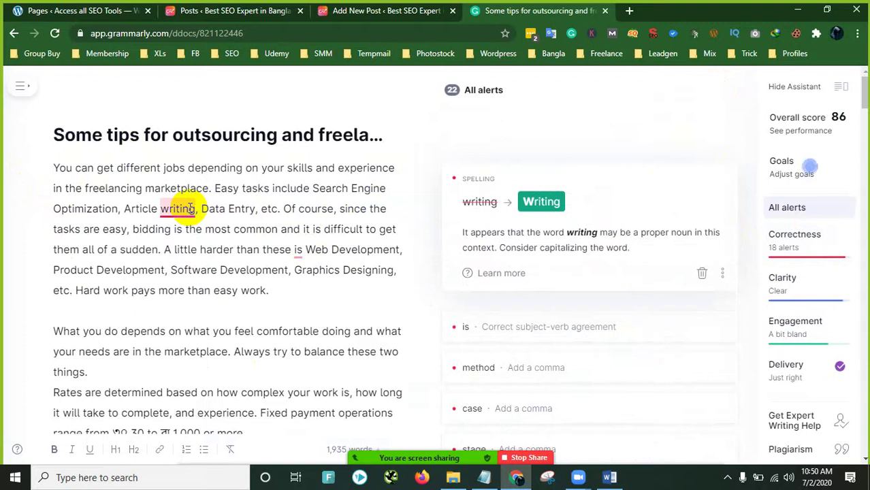
pyautogui.click(540, 202)
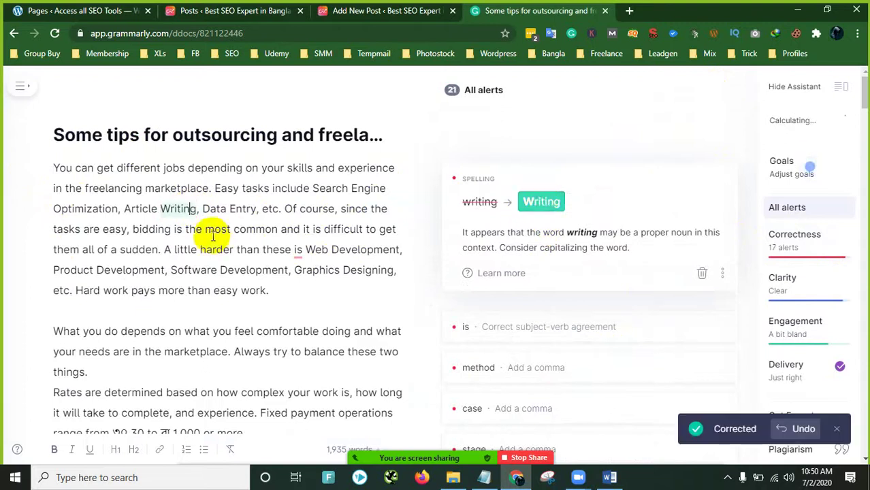
pyautogui.click(297, 251)
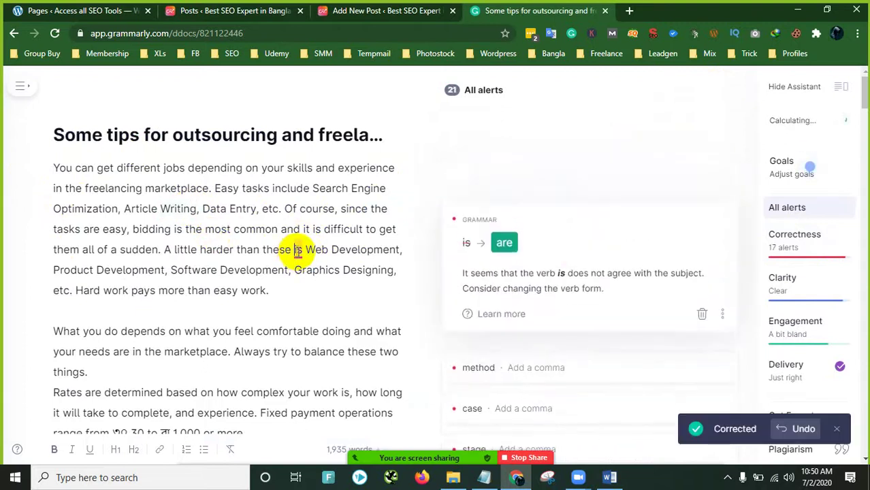
pyautogui.click(516, 247)
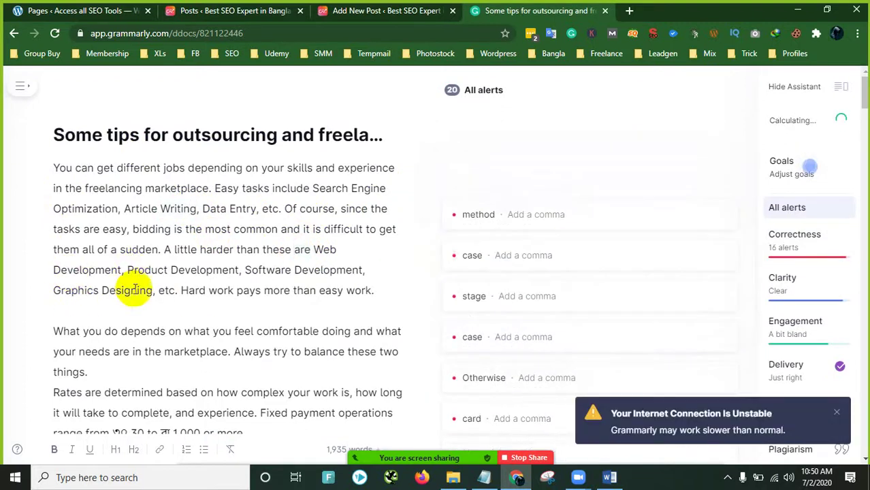
# Step: Accept the comma correction after "In this method" in the Hourly Rate description
pyautogui.scroll(-2, 283, 288)
pyautogui.click(237, 263)
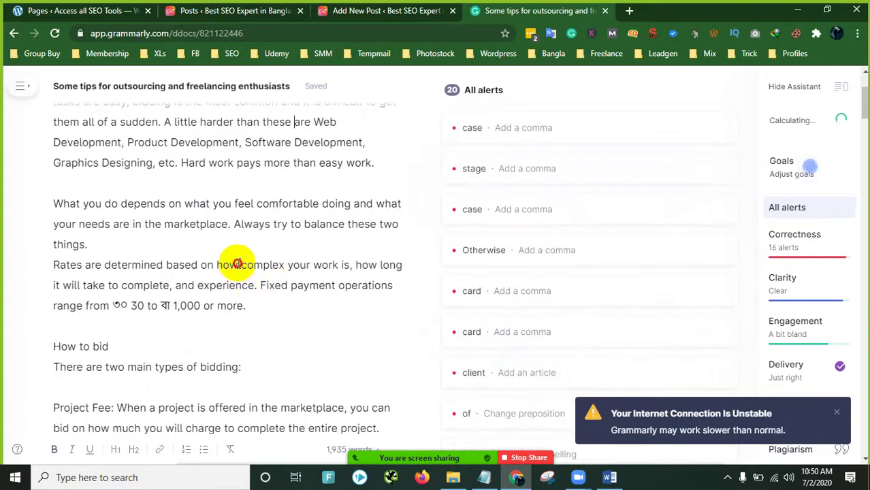
pyautogui.scroll(-4, 234, 271)
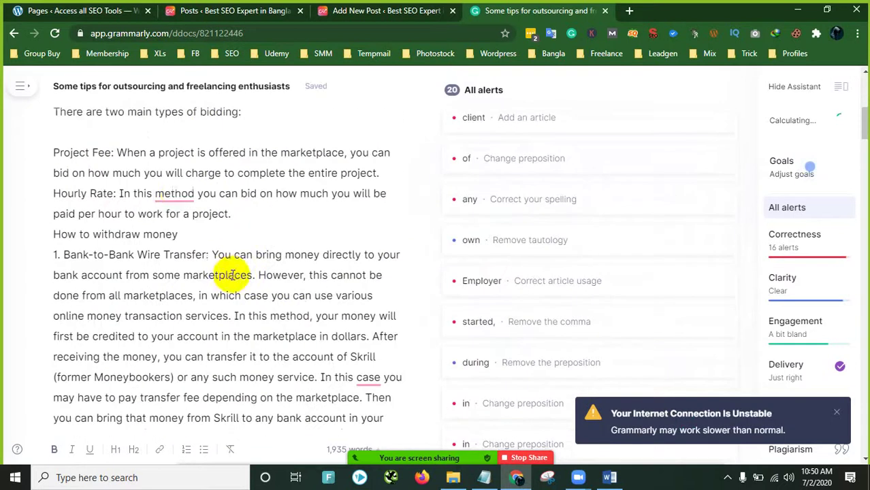
pyautogui.click(180, 193)
pyautogui.click(504, 189)
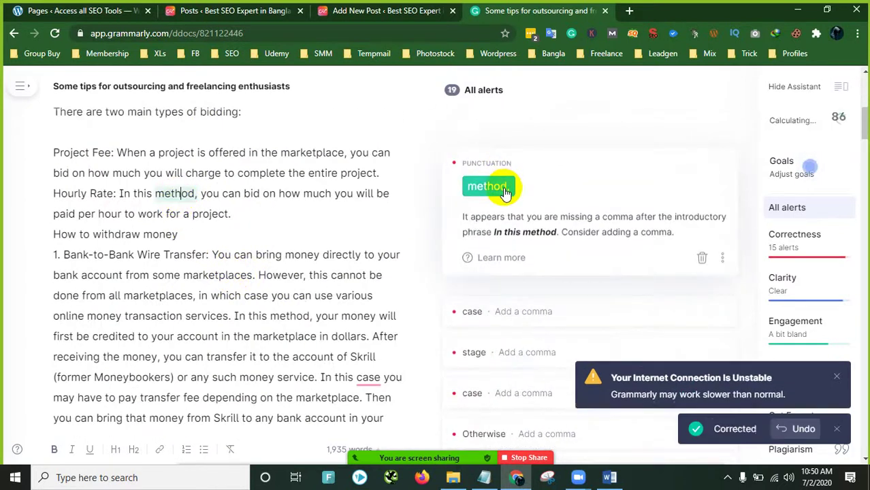
# Step: Accept the comma corrections after "In this case", "At this stage" and the second "In this case" in the Bank-to-Bank Wire Transfer paragraph
pyautogui.scroll(-2, 263, 233)
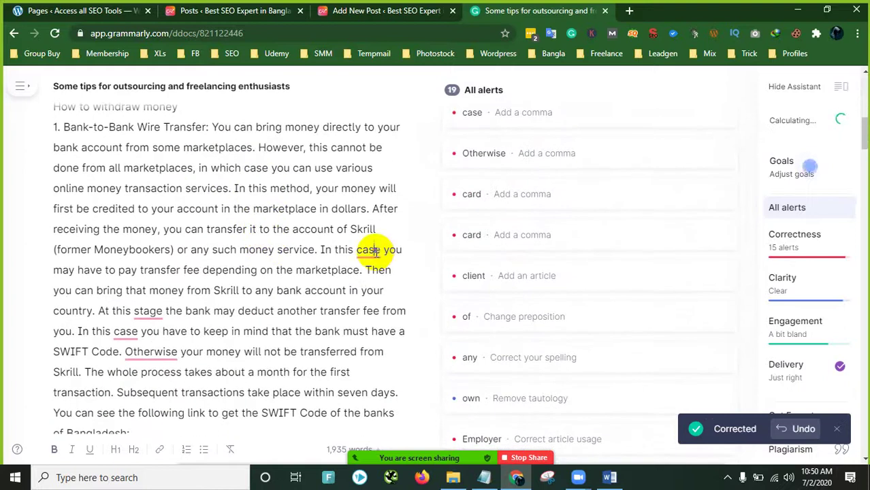
pyautogui.click(370, 251)
pyautogui.click(481, 242)
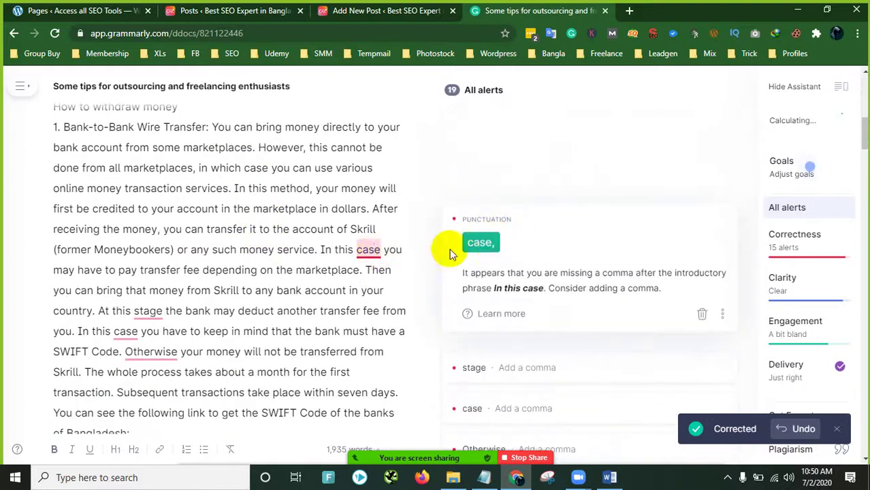
pyautogui.click(147, 310)
pyautogui.click(492, 312)
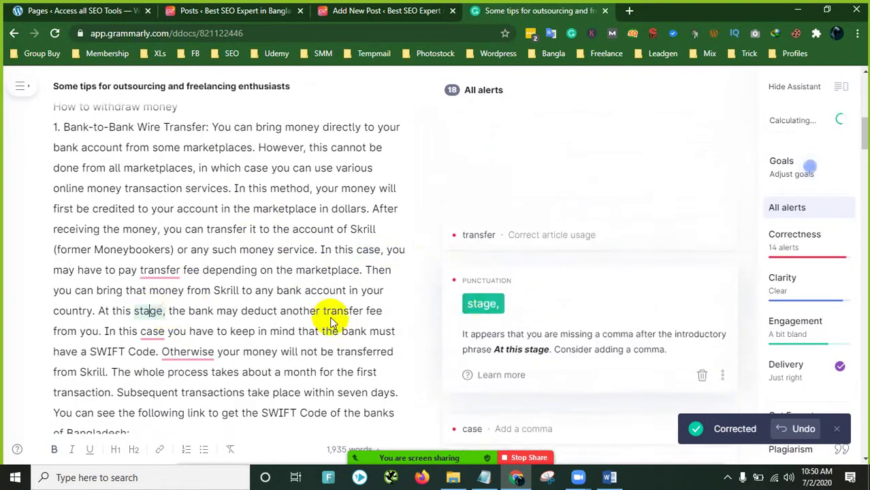
pyautogui.click(154, 331)
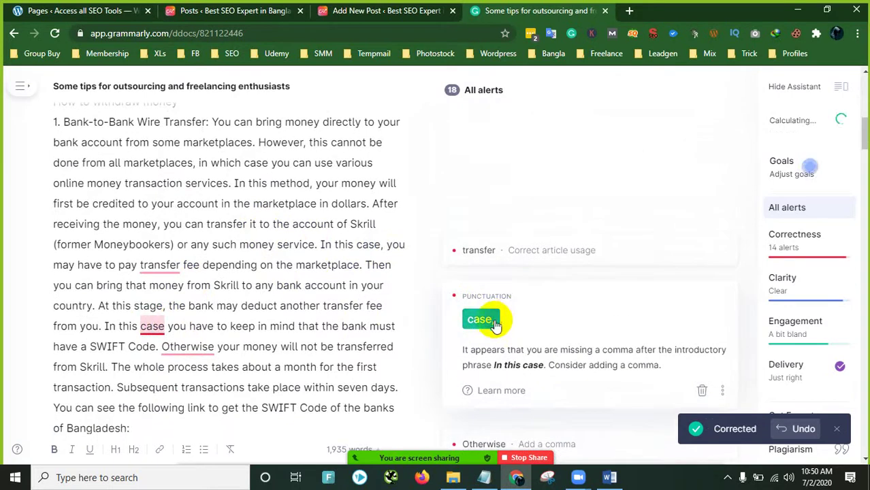
pyautogui.click(495, 322)
# Step: Accept "a transfer" before "fee depending on the marketplace" and the comma after "Otherwise" in the wire transfer paragraph
pyautogui.click(168, 256)
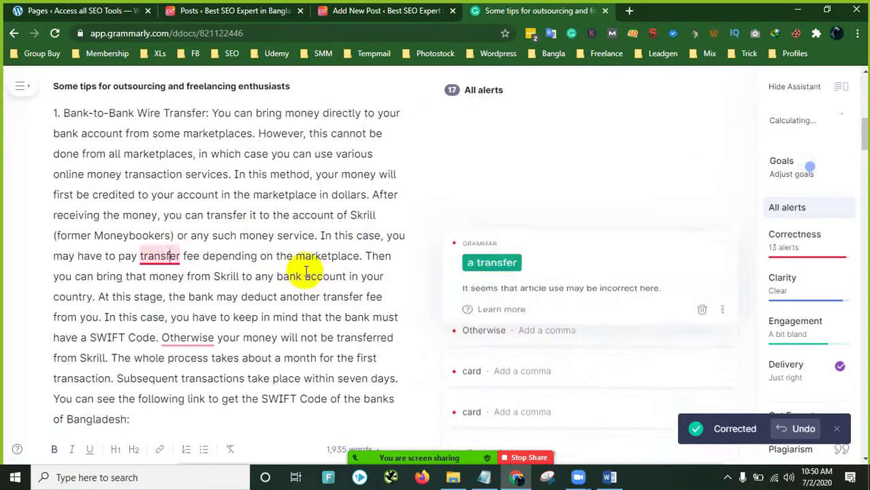
pyautogui.click(495, 261)
pyautogui.click(189, 339)
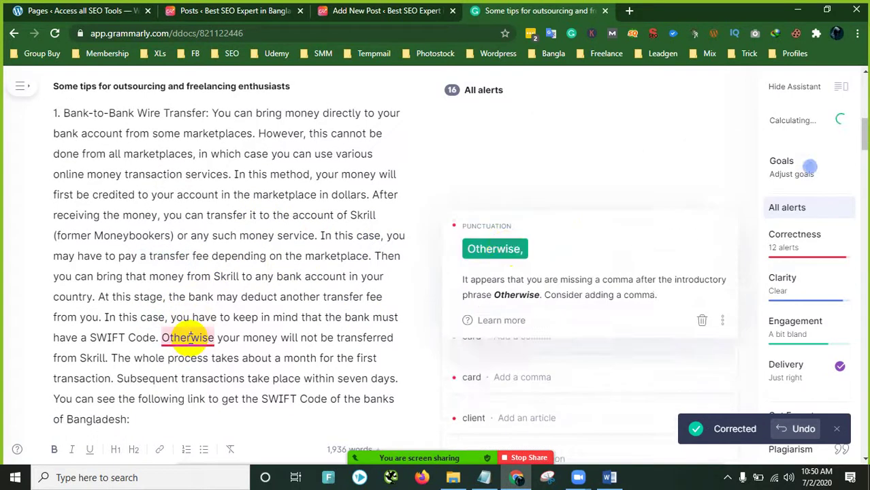
pyautogui.click(507, 314)
# Step: Accept the comma corrections after both "With this card" phrases in the Payoneer Card paragraph
pyautogui.scroll(-4, 266, 306)
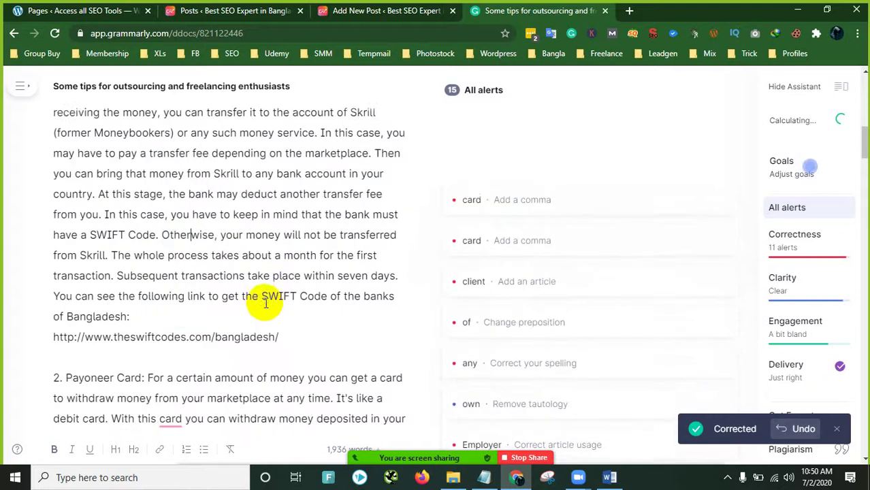
pyautogui.click(170, 252)
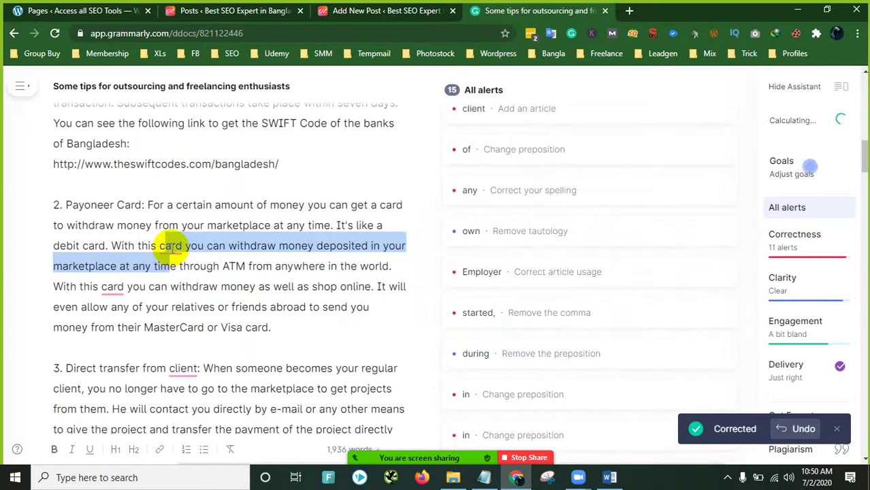
pyautogui.click(171, 245)
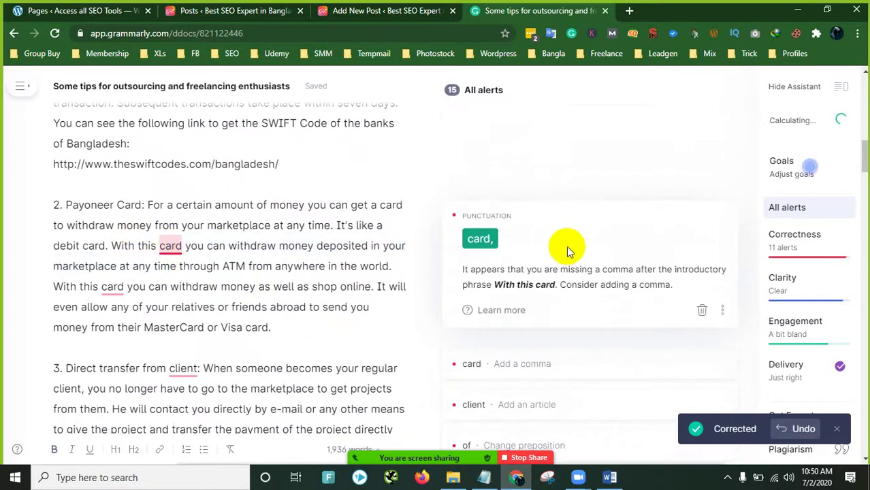
pyautogui.click(484, 240)
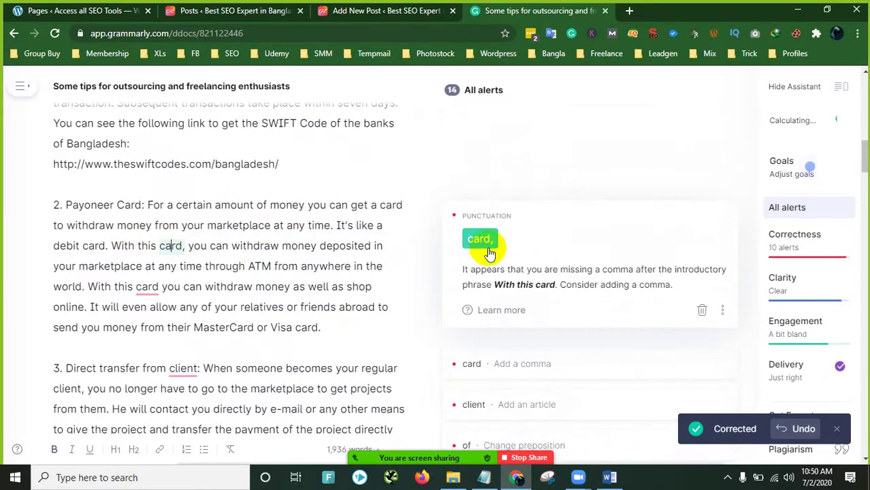
pyautogui.click(147, 286)
pyautogui.click(480, 284)
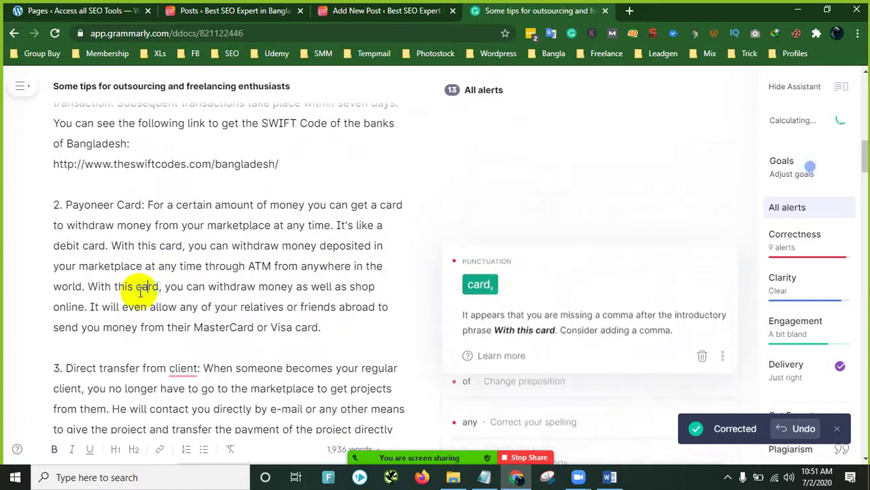
# Step: Accept "the client" as the article correction in the "Direct transfer from client" item
pyautogui.scroll(-2, 204, 306)
pyautogui.click(182, 240)
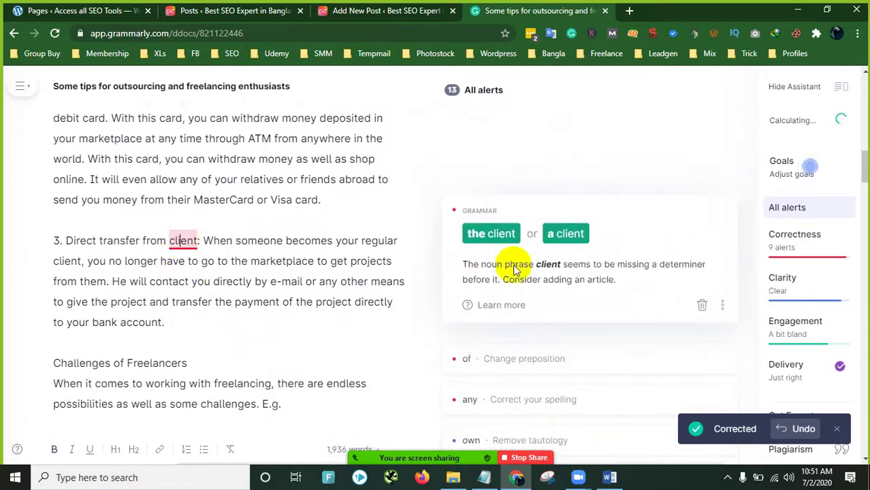
pyautogui.click(507, 242)
# Step: Correct the 99designs.com paragraph with "for" after "prize money" and "an" before "application", and remove "own" before "designs"
pyautogui.scroll(-5, 200, 254)
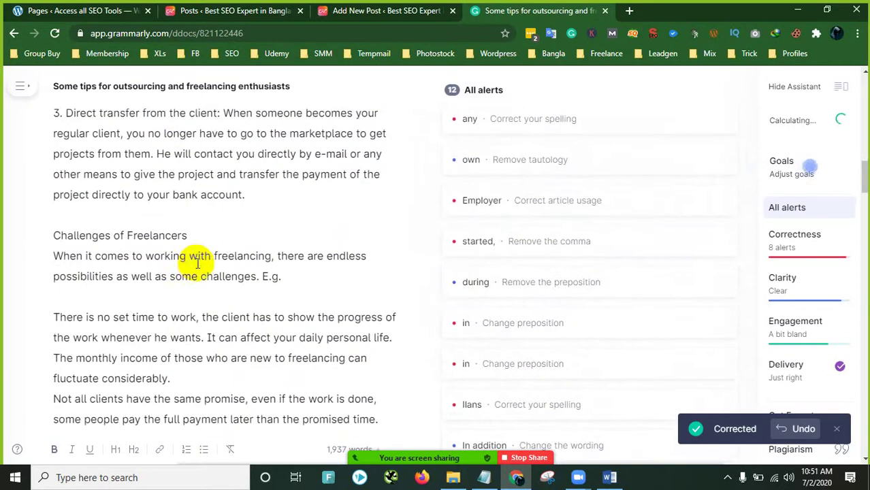
pyautogui.scroll(3, 217, 266)
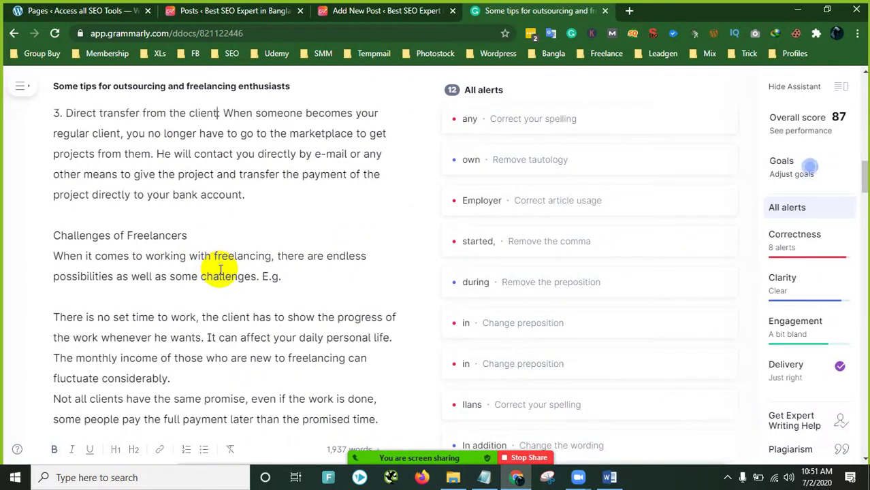
pyautogui.scroll(-7, 220, 271)
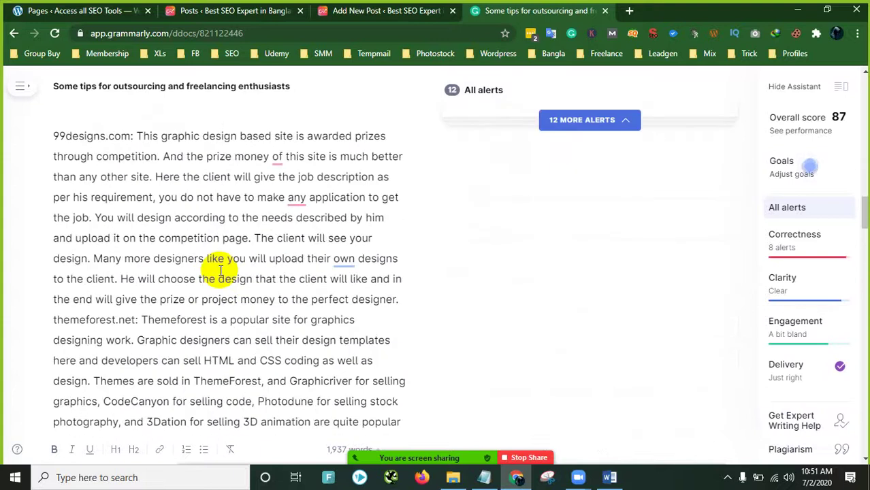
pyautogui.click(277, 158)
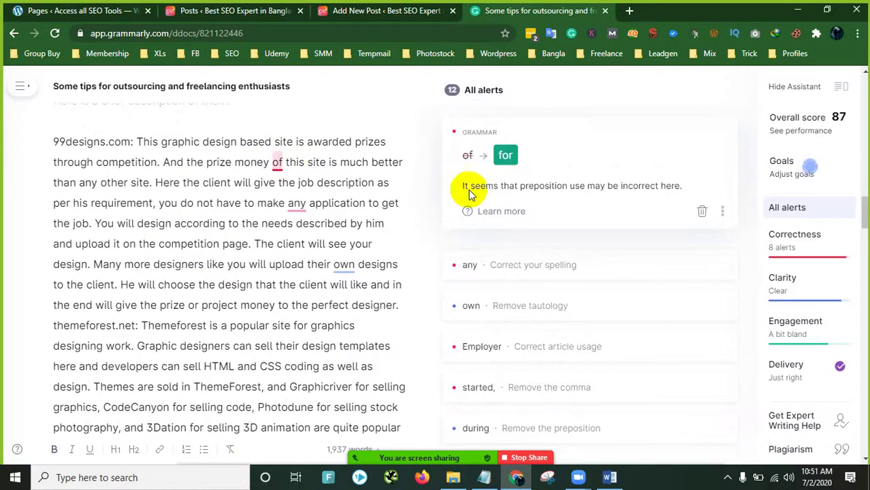
pyautogui.click(506, 156)
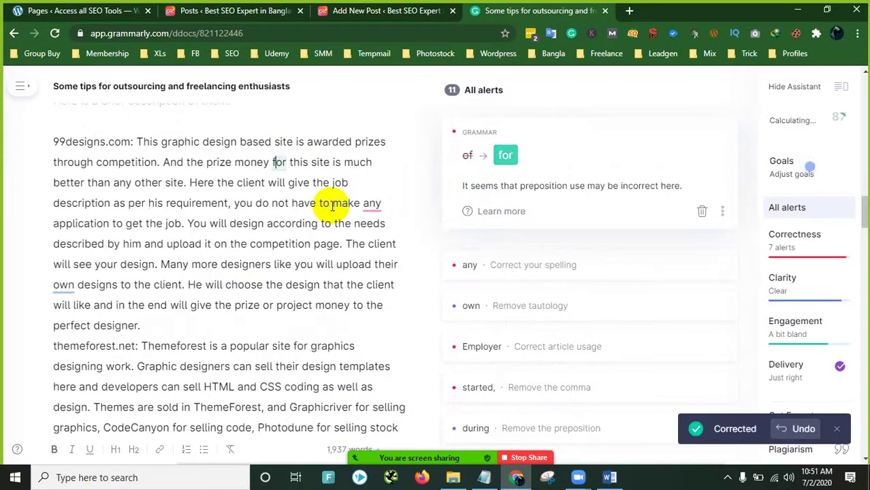
pyautogui.click(373, 203)
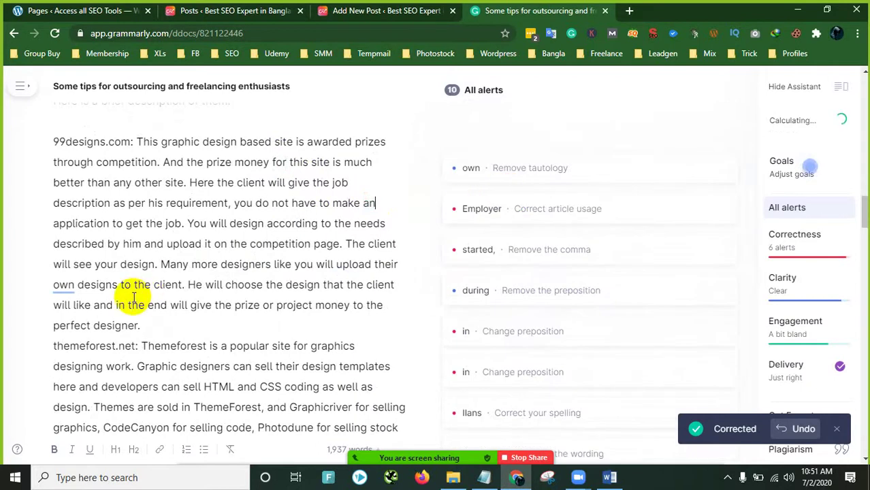
pyautogui.click(64, 286)
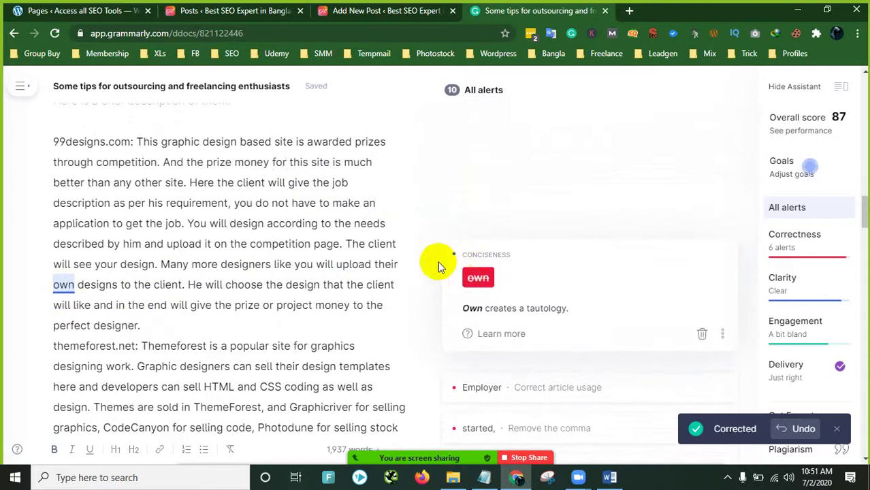
pyautogui.click(480, 280)
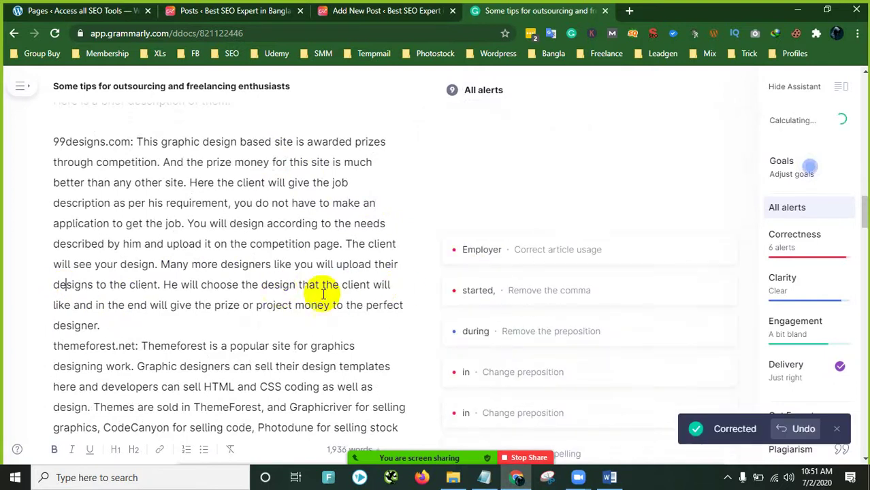
# Step: Accept "the Employer" and remove the comma after "has already started" before "because" in consideration 5
pyautogui.scroll(-2, 320, 291)
pyautogui.scroll(-5, 320, 291)
pyautogui.scroll(1, 233, 282)
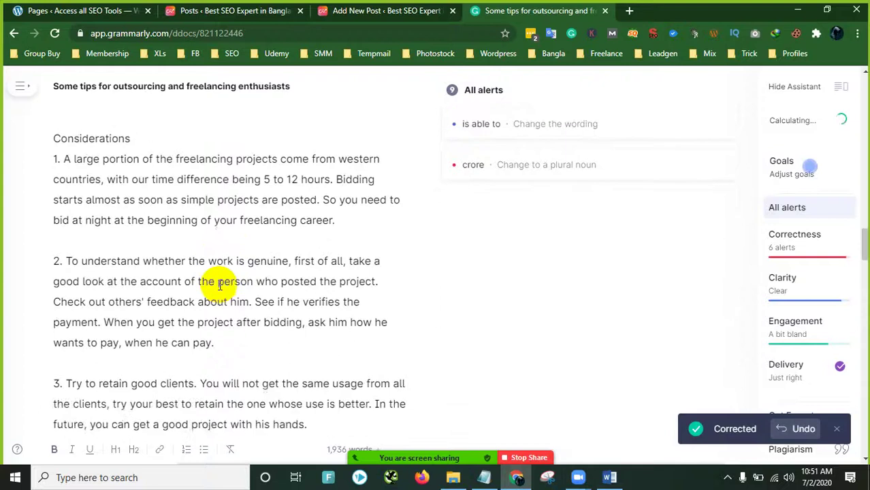
pyautogui.scroll(-3, 218, 282)
pyautogui.scroll(-3, 246, 281)
pyautogui.click(187, 252)
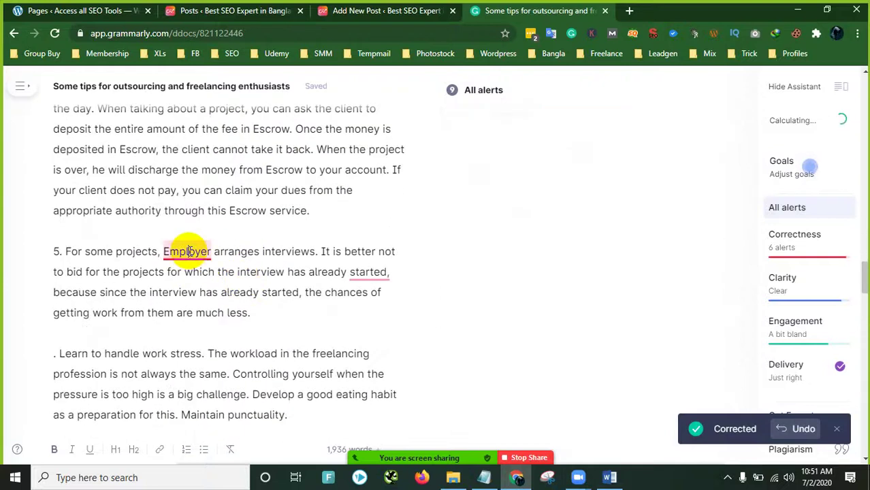
pyautogui.click(481, 245)
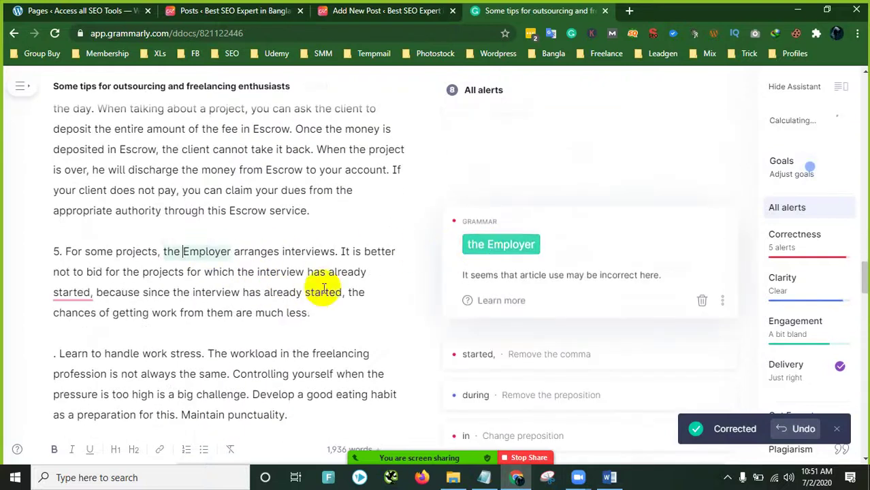
pyautogui.click(79, 292)
pyautogui.click(496, 289)
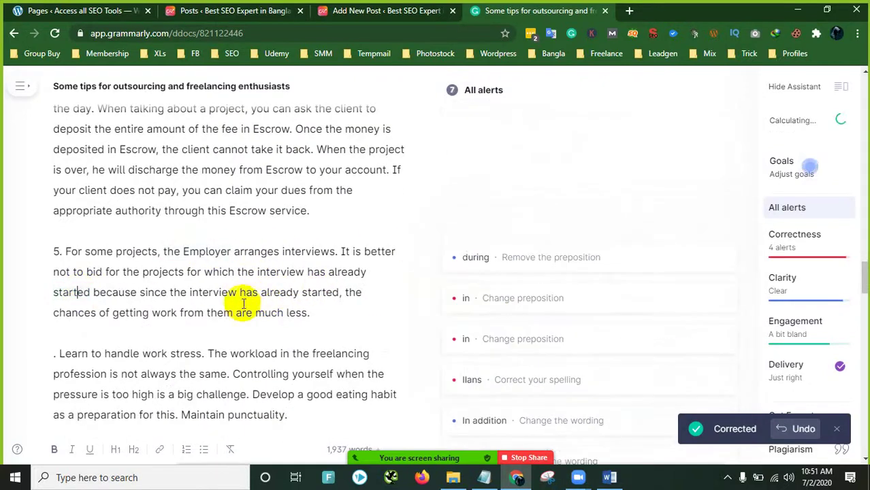
# Step: Accept removing the preposition "during" before "audio / video interviews" in consideration 11
pyautogui.scroll(-5, 238, 298)
pyautogui.scroll(3, 249, 282)
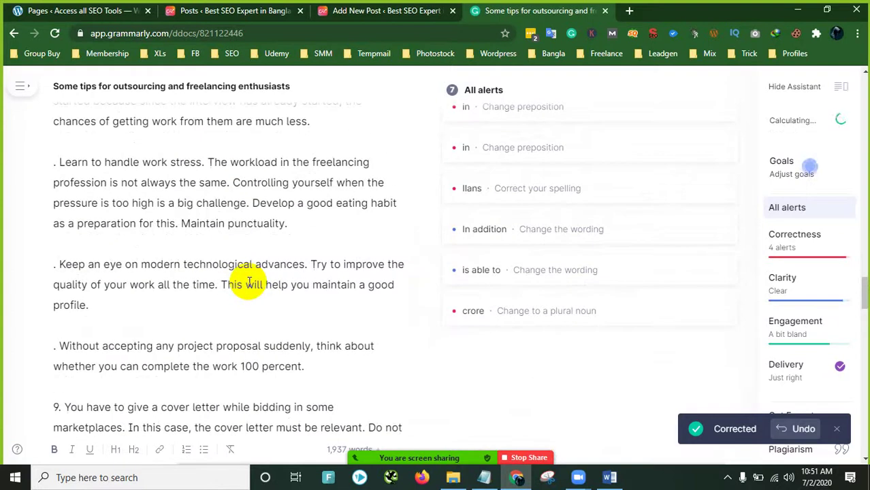
pyautogui.scroll(-5, 249, 282)
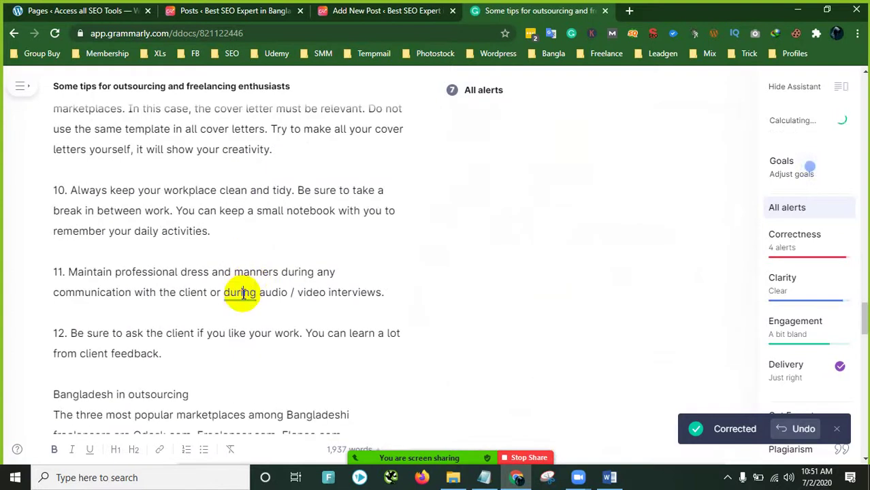
pyautogui.click(239, 292)
pyautogui.click(476, 288)
# Step: Change the preposition before "these three sites" to "on" in the "Bangladesh in outsourcing" section
pyautogui.scroll(-2, 229, 295)
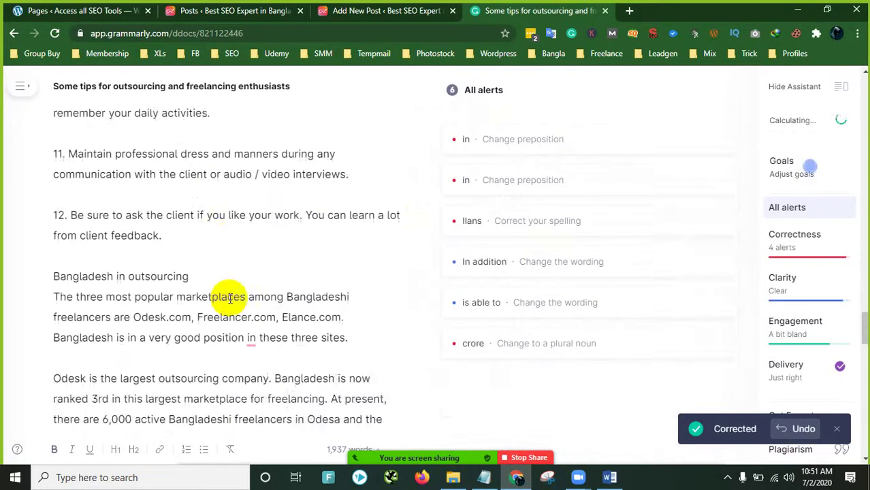
pyautogui.scroll(-2, 241, 244)
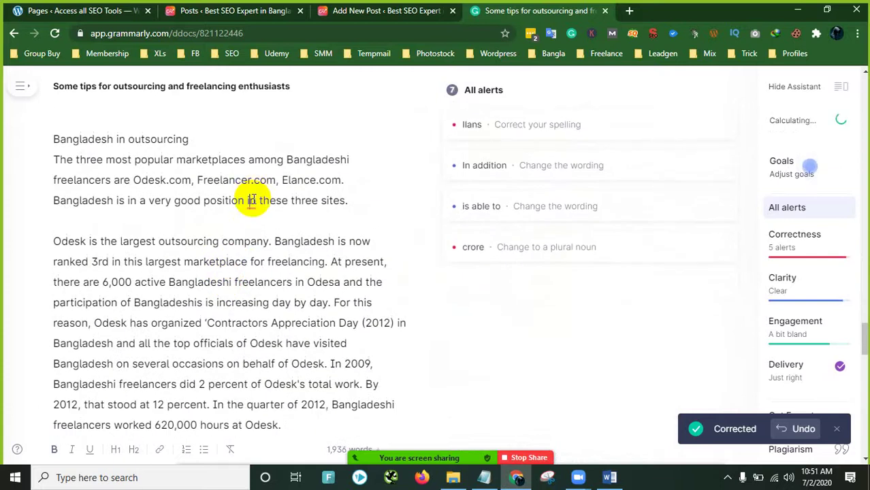
pyautogui.click(251, 203)
pyautogui.click(503, 196)
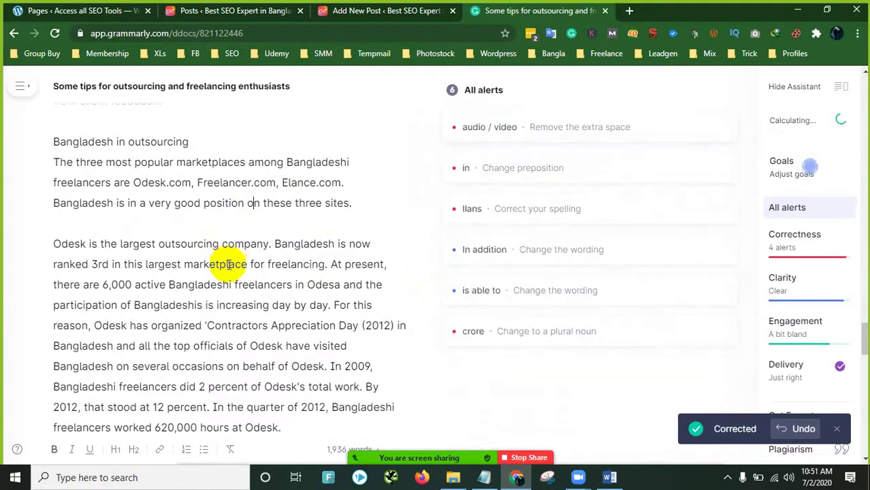
# Step: Accept the spelling correction "Ilan's" before "authorities" in the paragraph about the Alliance marketplace
pyautogui.scroll(-4, 229, 265)
pyautogui.scroll(-3, 229, 266)
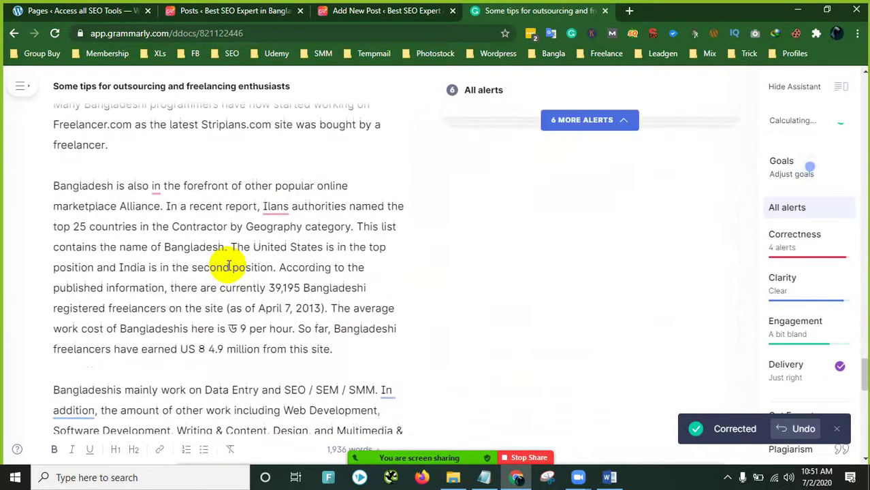
pyautogui.click(284, 204)
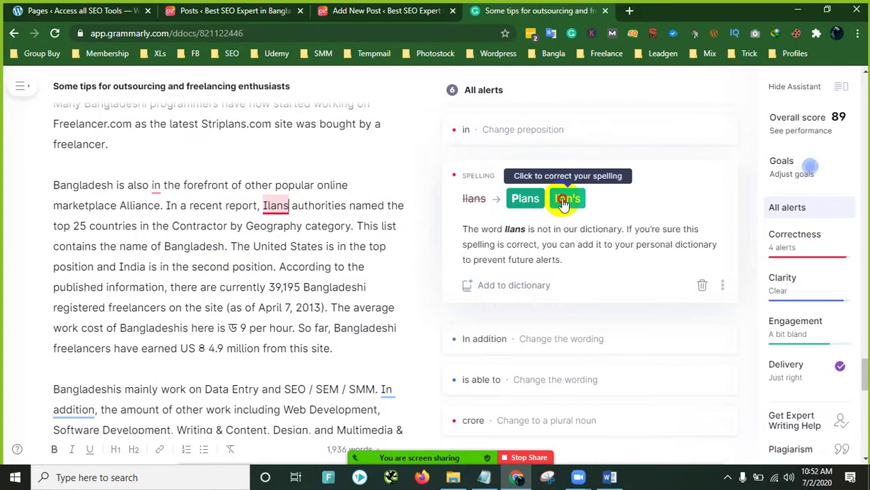
pyautogui.click(565, 199)
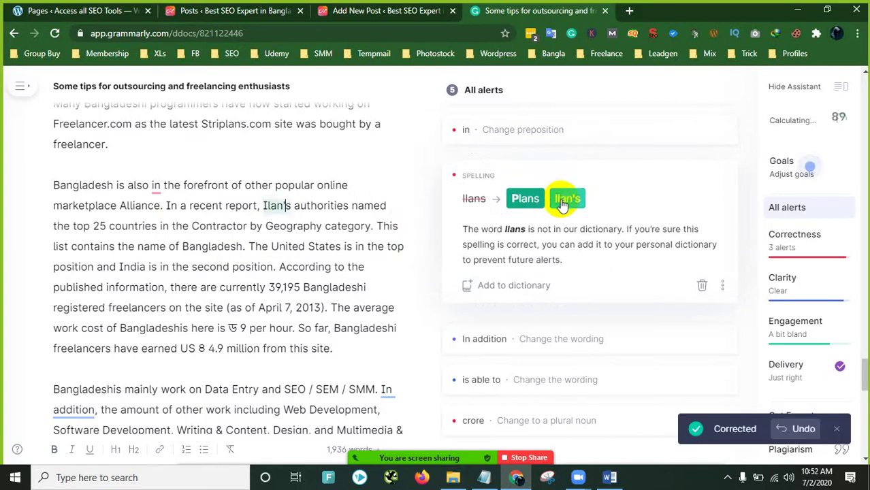
# Step: Change the preposition before "the forefront" to "at" and replace "In addition" with "Also" in the paragraph on Bangladeshis' main work
pyautogui.click(155, 187)
pyautogui.click(501, 195)
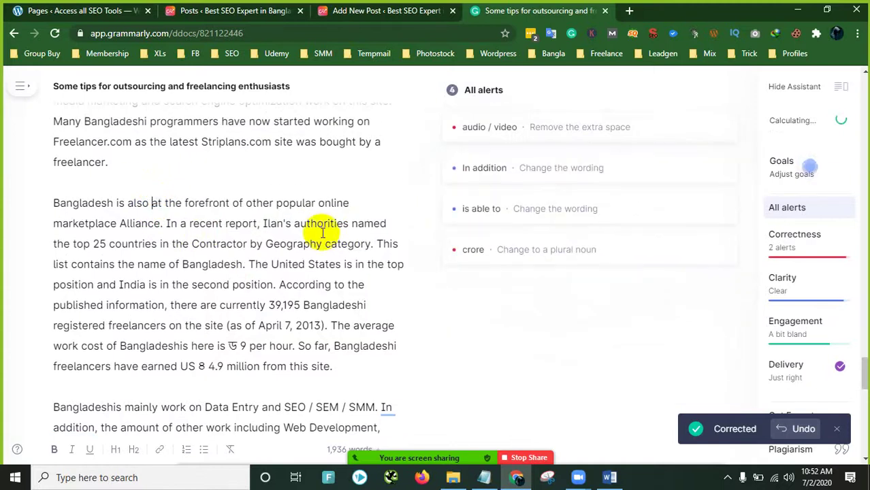
pyautogui.scroll(-4, 322, 234)
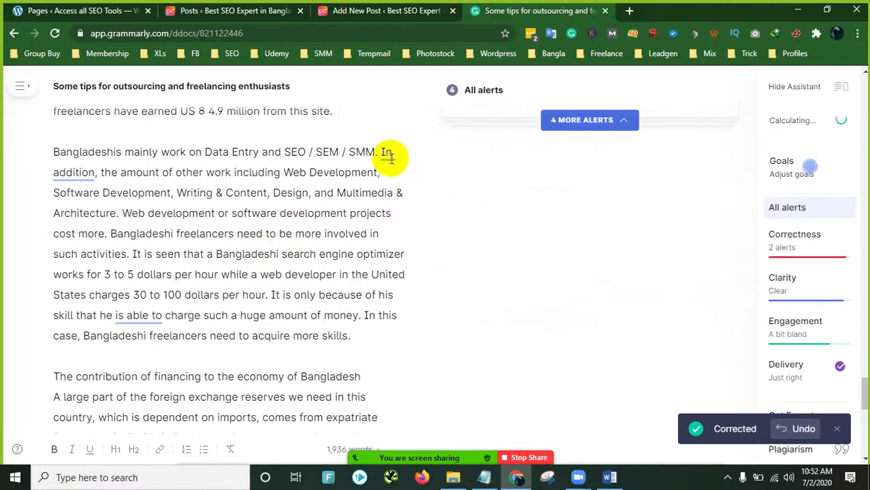
pyautogui.click(387, 155)
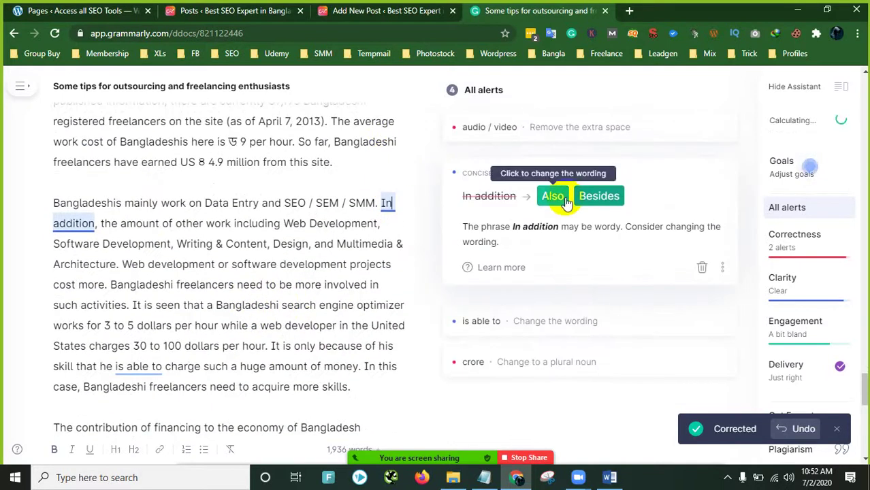
pyautogui.click(552, 197)
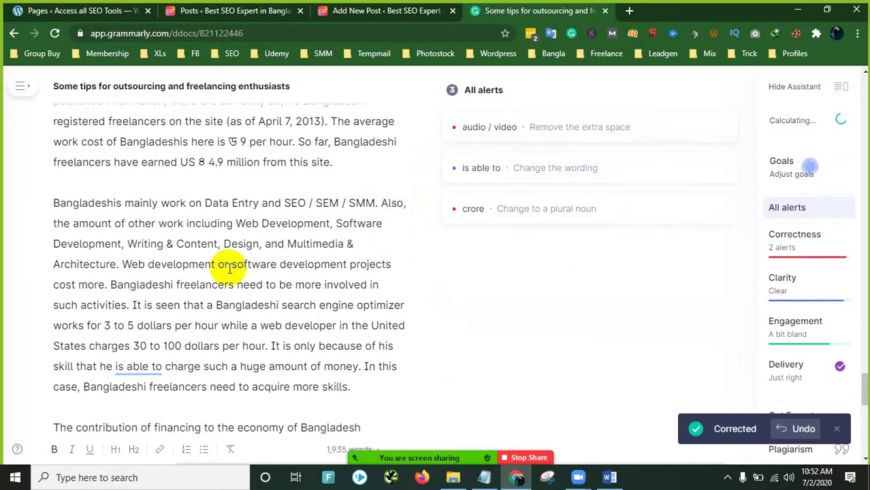
# Step: Accept replacing "is able to" with "can" before "charge such a huge amount of money"
pyautogui.scroll(-1, 239, 271)
pyautogui.scroll(-1, 240, 270)
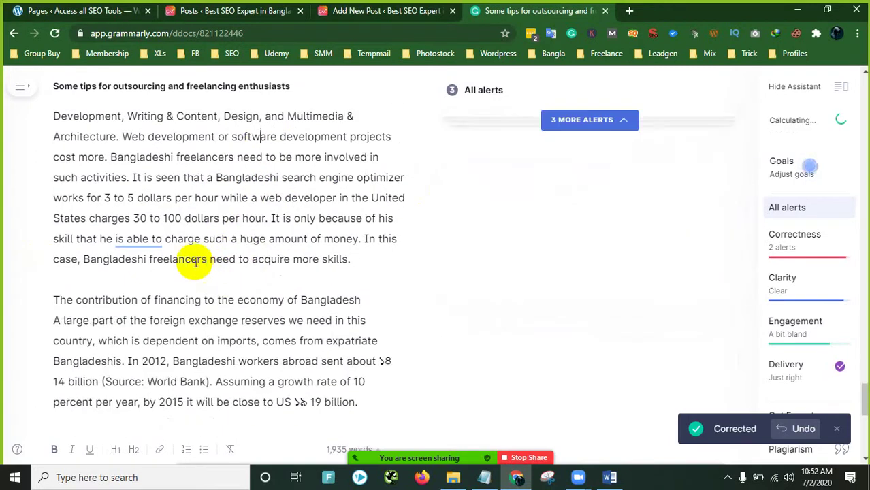
pyautogui.click(125, 238)
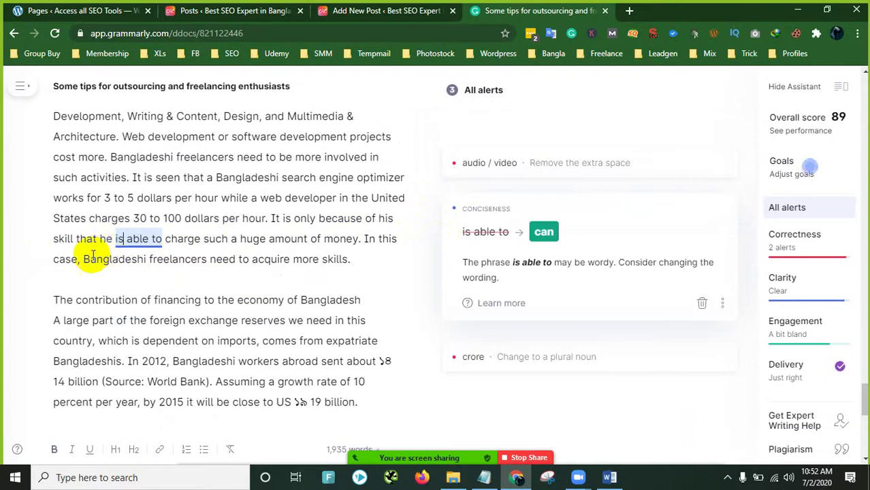
pyautogui.click(128, 249)
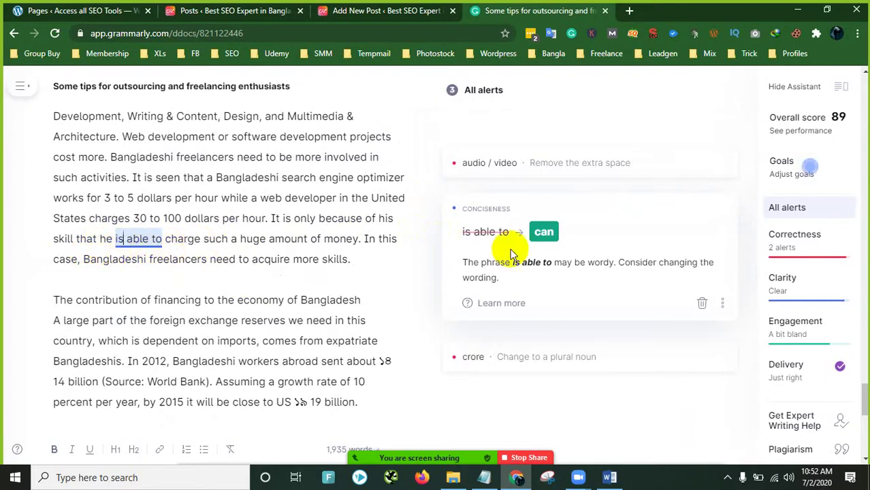
pyautogui.click(544, 232)
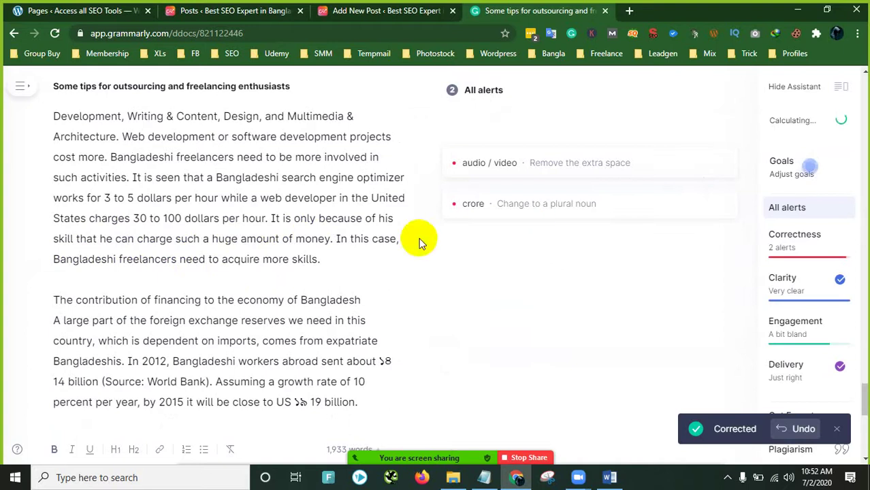
# Step: Delete the stray Bengali numerals before "19 billion" and "14 billion" in the section on the contribution to Bangladesh's economy
pyautogui.scroll(-5, 203, 260)
pyautogui.scroll(2, 229, 247)
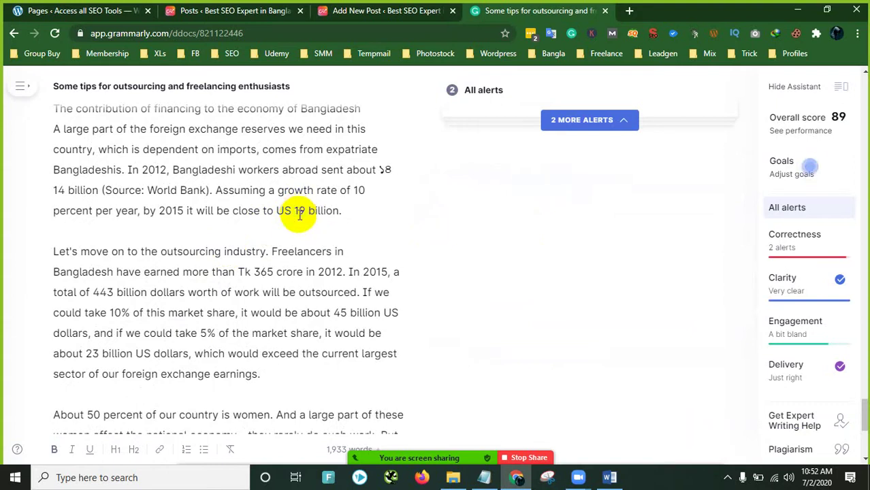
pyautogui.click(380, 169)
pyautogui.press('Delete')
pyautogui.press('Delete')
pyautogui.press('Delete')
# Step: Accept the plural "crores" after "1.5" in the final paragraph about women freelancers' income
pyautogui.scroll(-1, 303, 208)
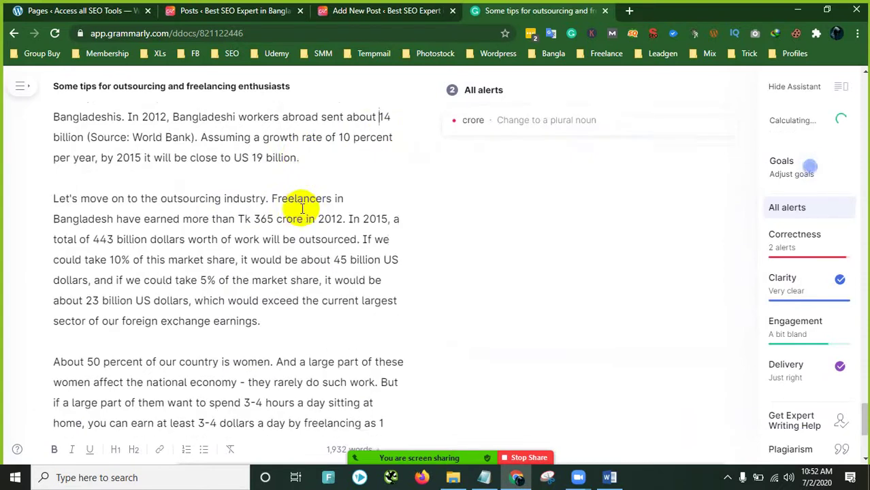
pyautogui.scroll(-1, 272, 243)
pyautogui.scroll(-2, 255, 259)
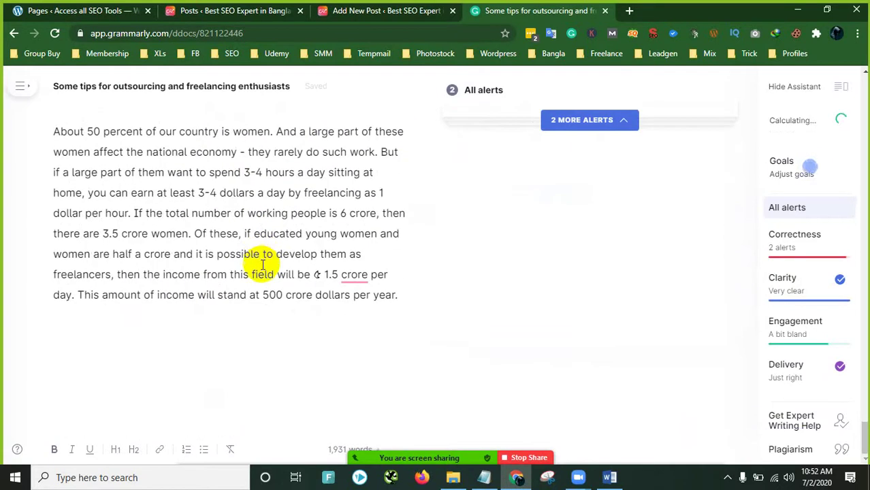
pyautogui.click(352, 274)
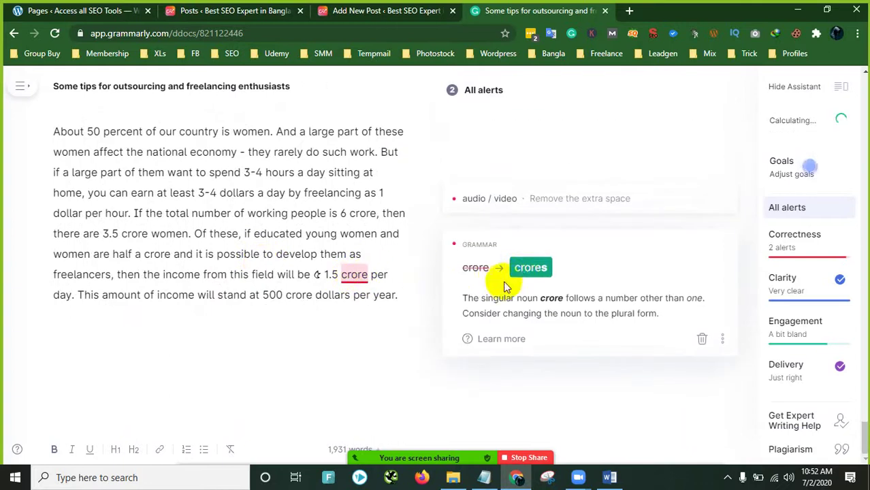
pyautogui.click(533, 270)
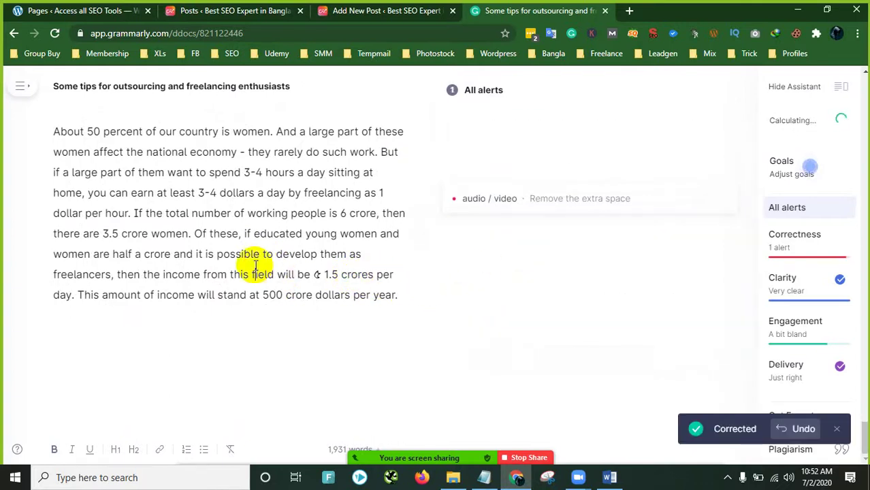
# Step: Remove the extra spaces around the slash in "audio/video" in consideration 11
pyautogui.scroll(8, 256, 263)
pyautogui.scroll(18, 261, 264)
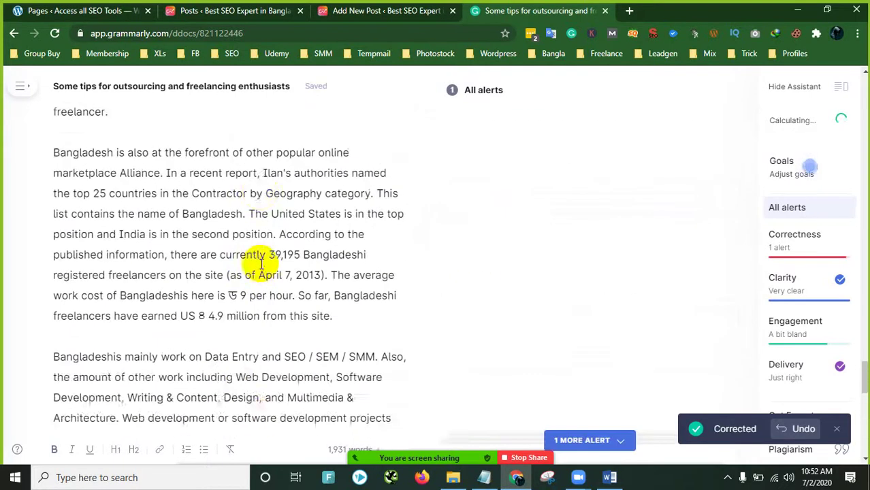
pyautogui.scroll(2, 261, 264)
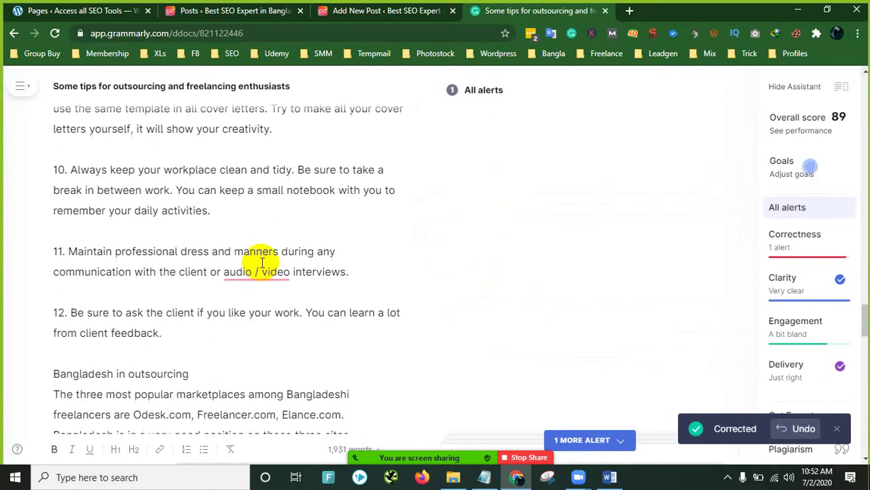
pyautogui.click(263, 273)
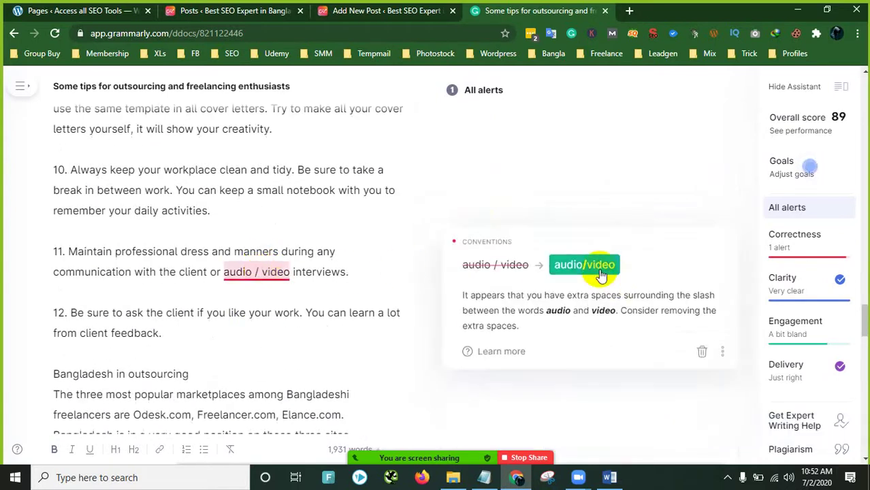
pyautogui.click(597, 271)
# Step: Remove the space before "it will show your creativity" in consideration 9 and before "This will help you maintain a good profile"
pyautogui.scroll(4, 286, 235)
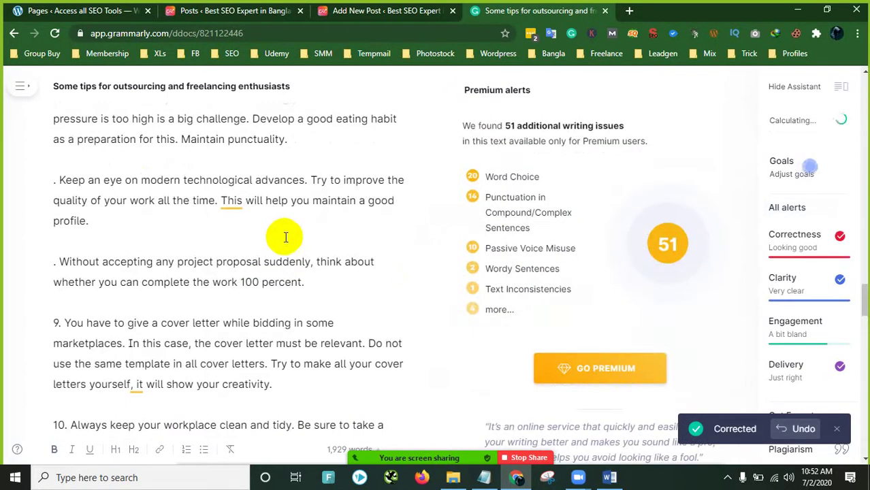
pyautogui.scroll(-2, 272, 242)
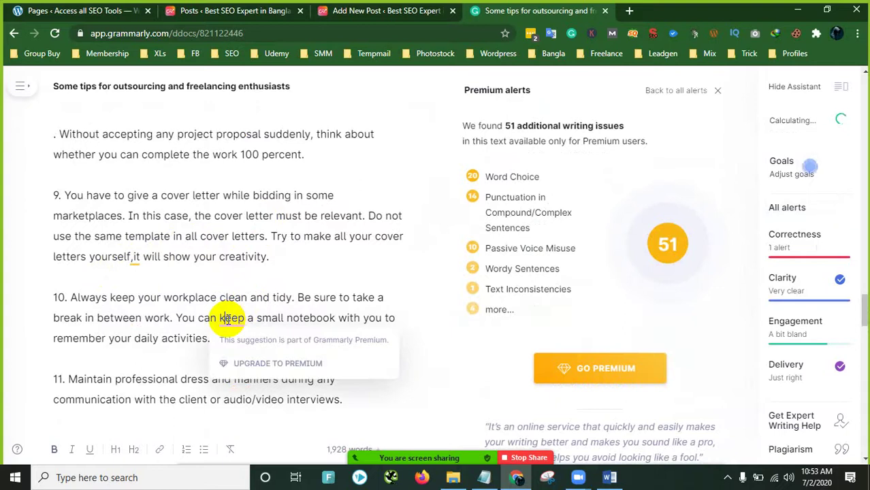
pyautogui.moveTo(220, 216); pyautogui.dragTo(218, 195)
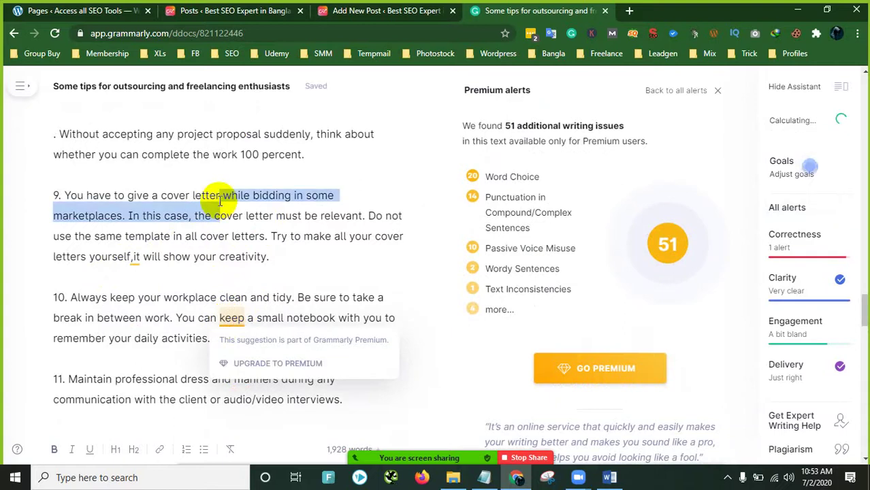
pyautogui.scroll(2, 218, 197)
pyautogui.click(221, 202)
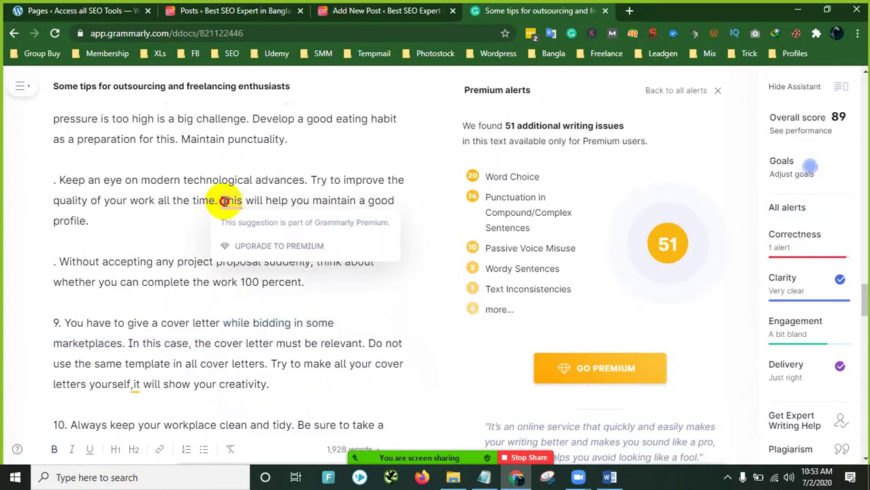
pyautogui.press('BackSpace')
# Step: Look over the Premium-flagged wording in considerations 1 to 5 and close the Premium alerts
pyautogui.click(241, 158)
pyautogui.scroll(1, 241, 155)
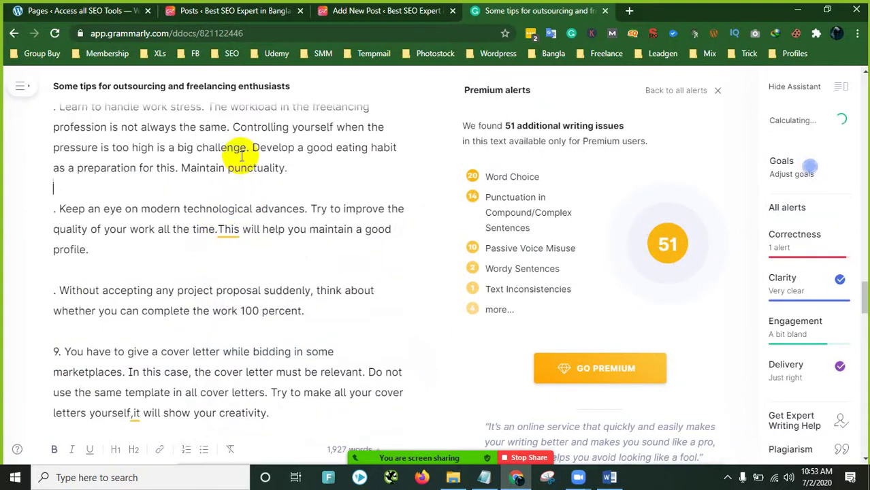
pyautogui.scroll(3, 241, 156)
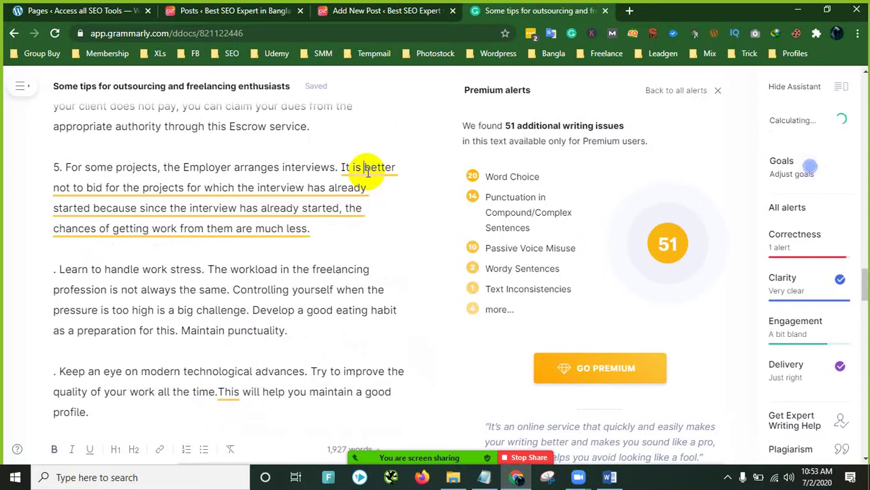
pyautogui.scroll(5, 225, 218)
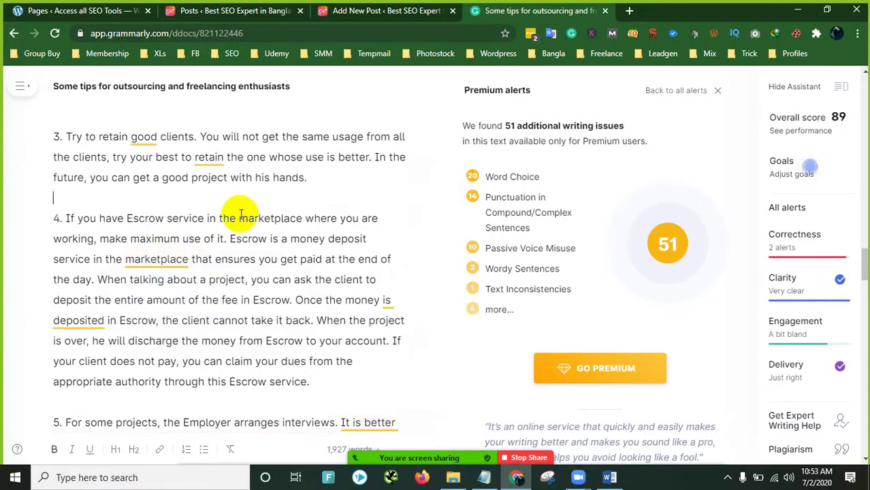
pyautogui.scroll(1, 235, 215)
pyautogui.scroll(2, 235, 217)
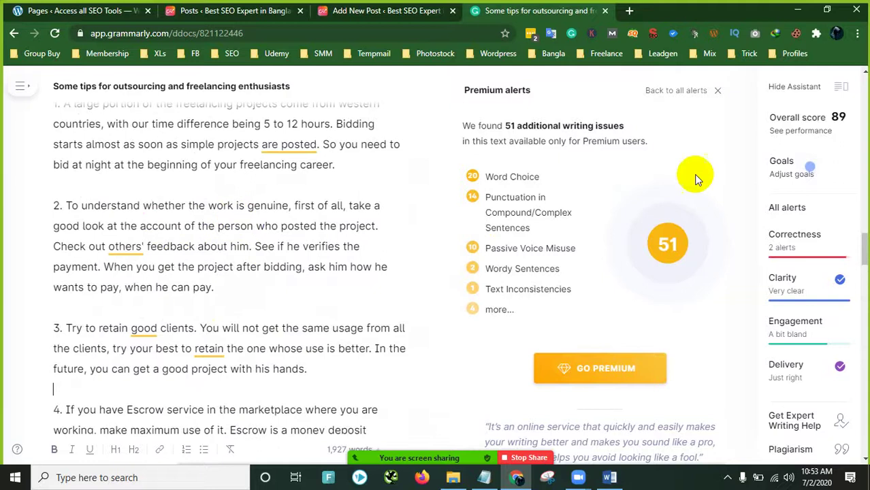
pyautogui.click(719, 93)
# Step: Delete the stray Bengali characters before "1,000" and "30" in the fixed payment range above "How to bid"
pyautogui.scroll(8, 233, 204)
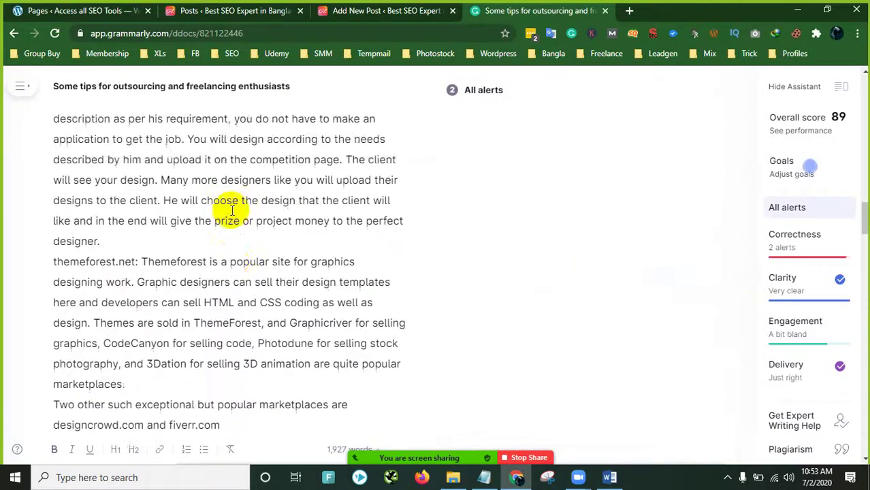
pyautogui.scroll(6, 231, 211)
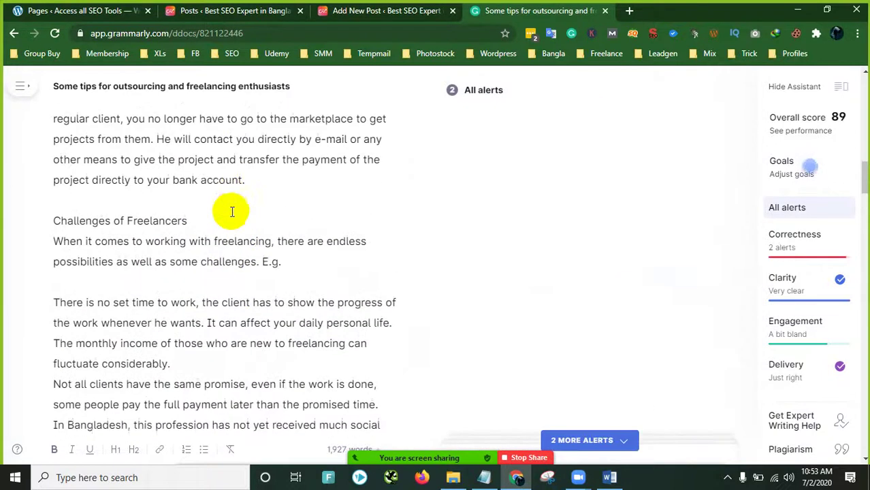
pyautogui.scroll(12, 232, 211)
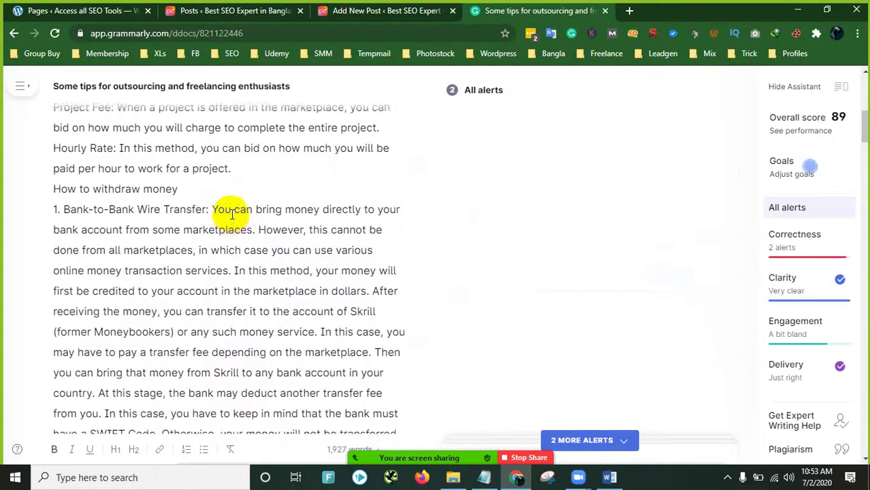
pyautogui.scroll(3, 233, 213)
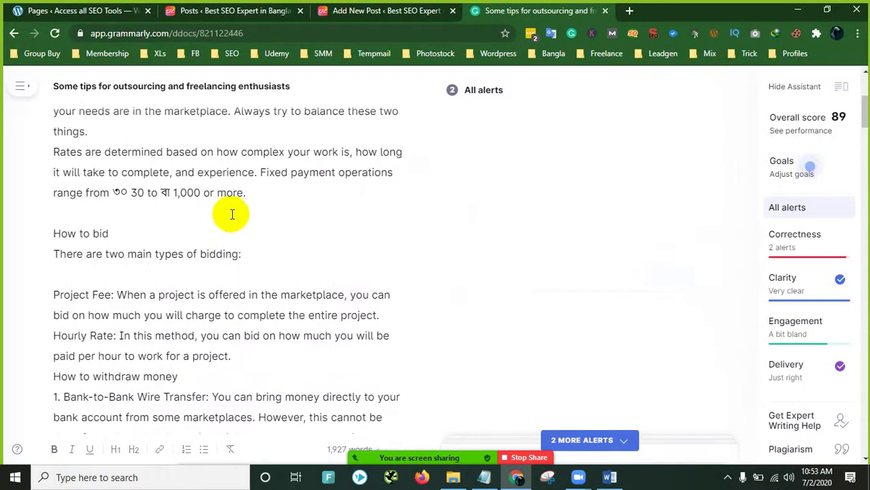
pyautogui.click(164, 192)
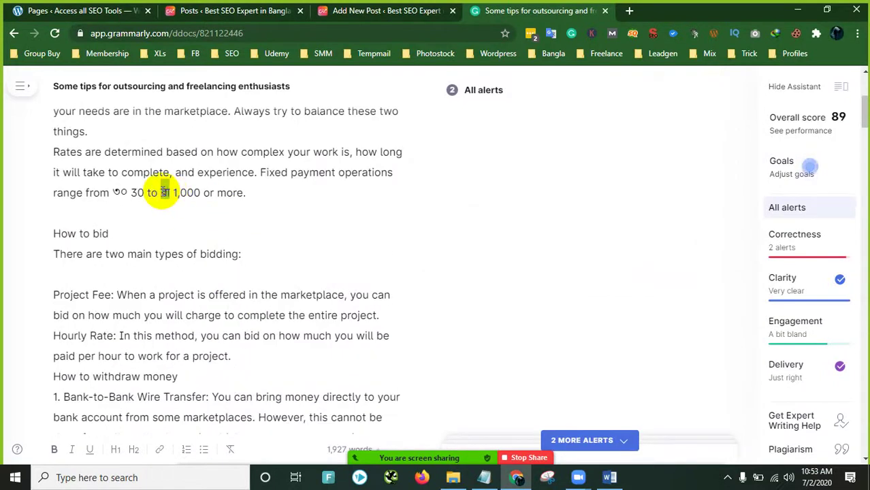
pyautogui.press('BackSpace')
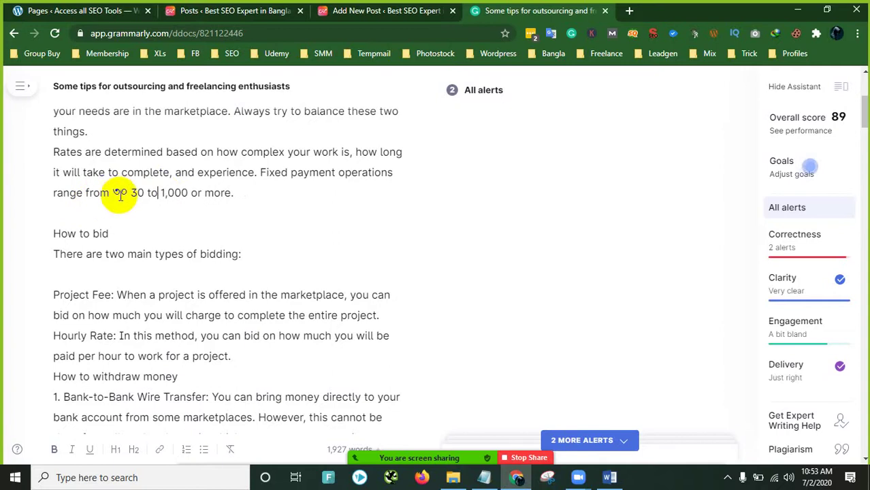
pyautogui.doubleClick(118, 192)
pyautogui.press('BackSpace')
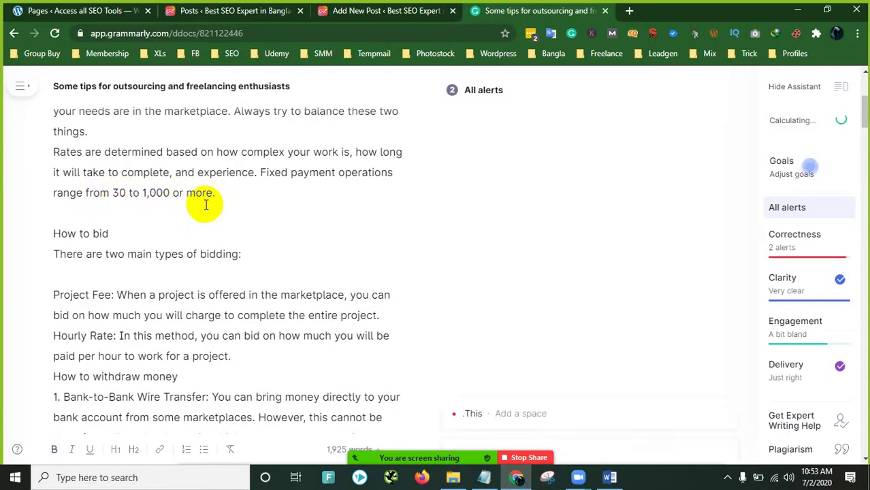
# Step: Add dollar signs to the fixed payment range so it reads "$30 to $1,000 or more"
pyautogui.click(381, 402)
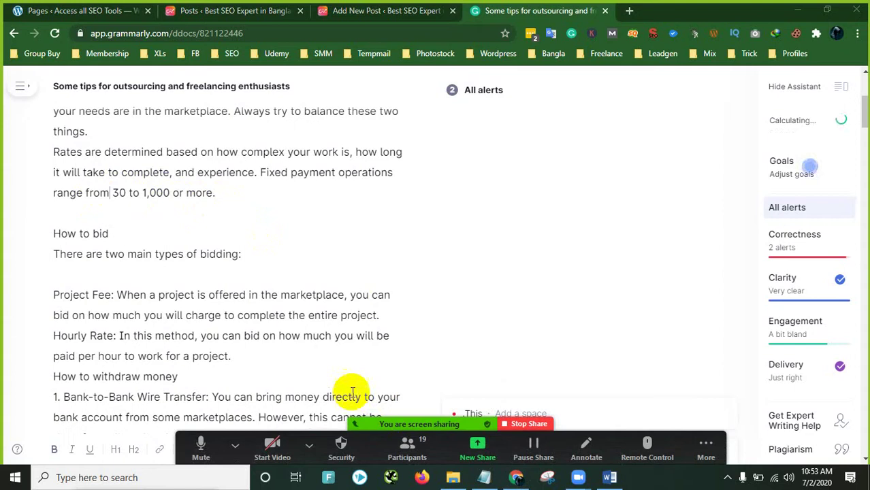
pyautogui.click(113, 192)
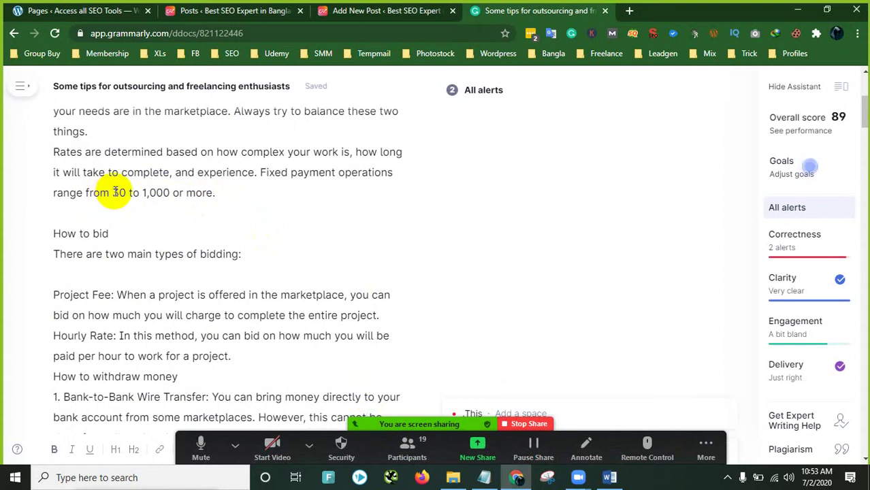
pyautogui.write('$')
pyautogui.click(150, 192)
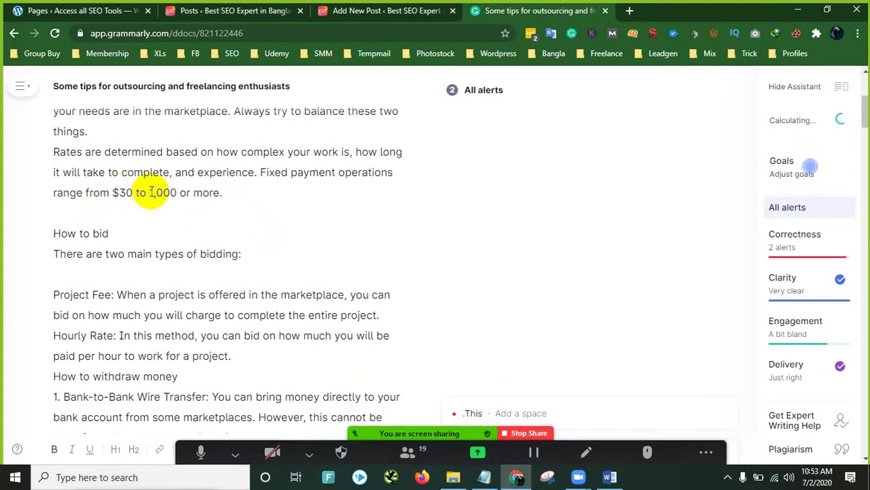
pyautogui.write('$')
pyautogui.write('$')
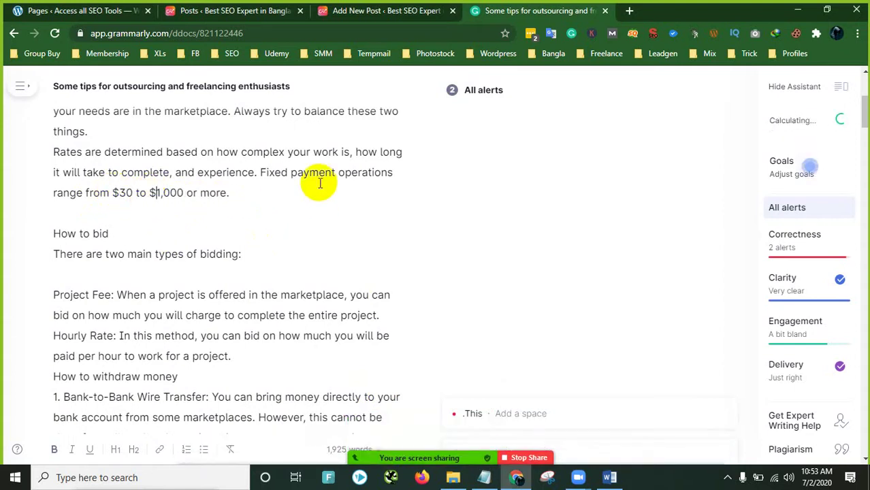
# Step: Find "odesk" in the article and replace it with "upwork" in "Odesk.com" under the "Bangladesh in outsourcing" heading
pyautogui.scroll(4, 320, 182)
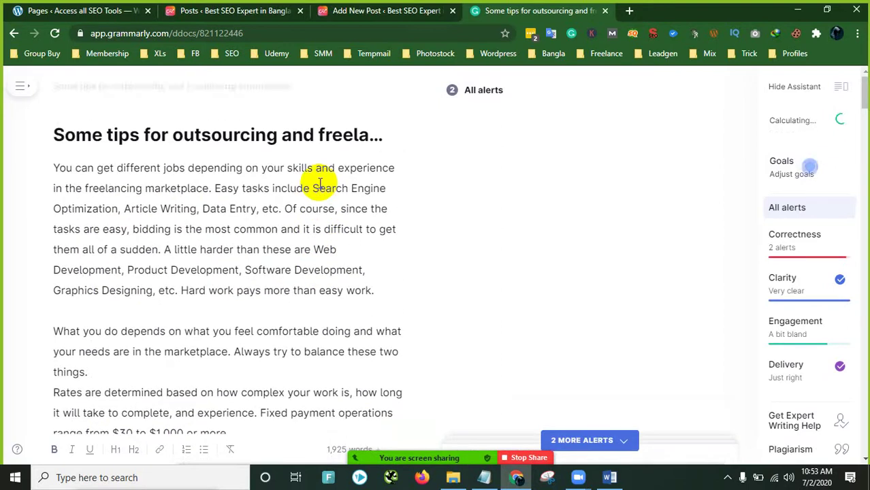
pyautogui.scroll(-1, 235, 263)
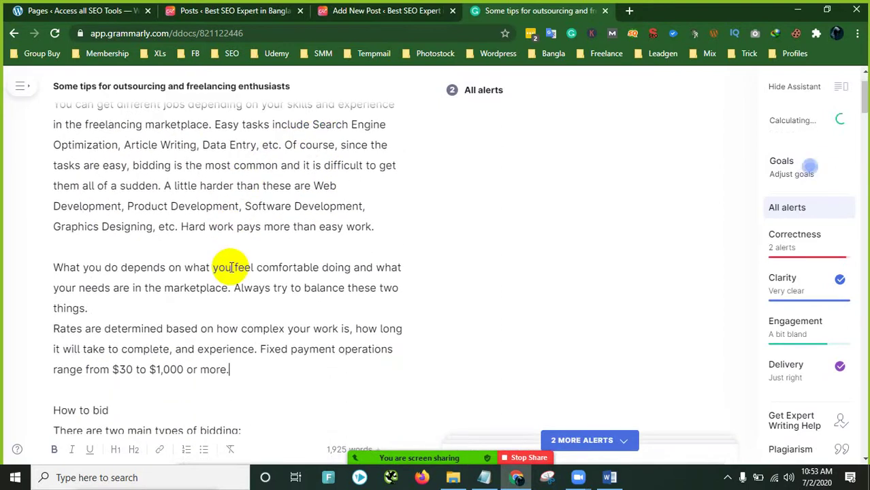
pyautogui.scroll(-3, 231, 267)
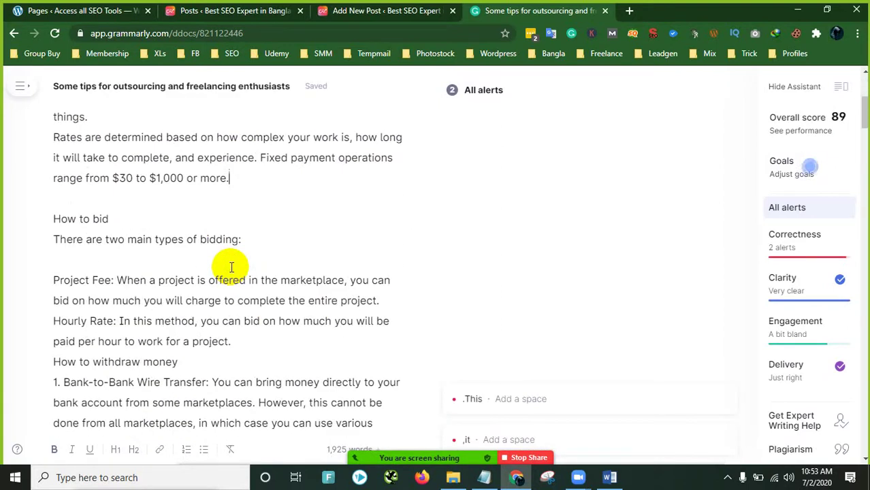
pyautogui.hotkey('ctrl', 'f')
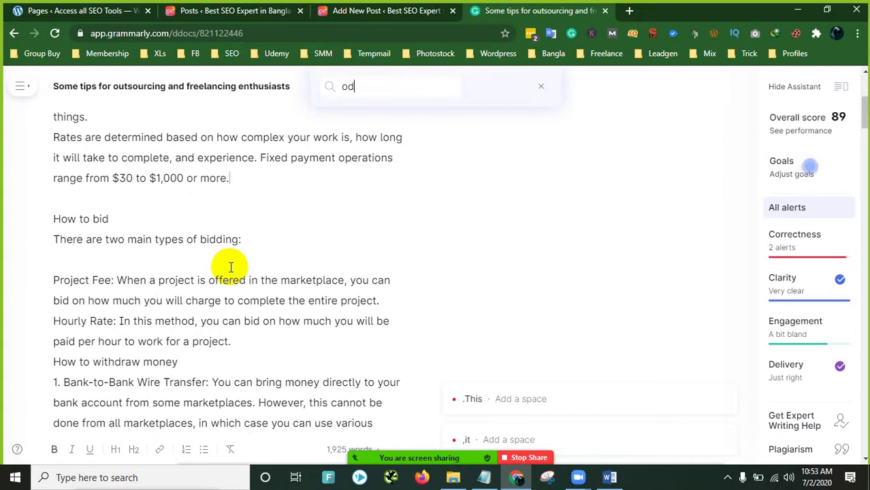
pyautogui.write('odesk')
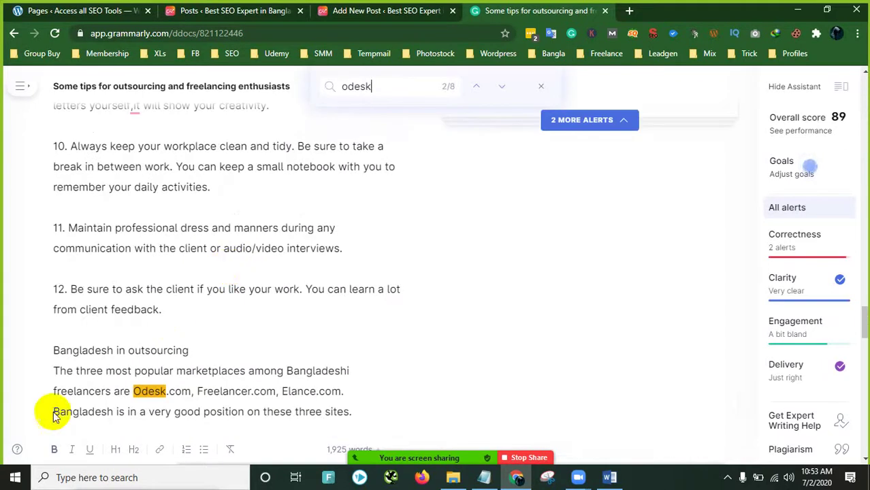
pyautogui.scroll(-2, 146, 403)
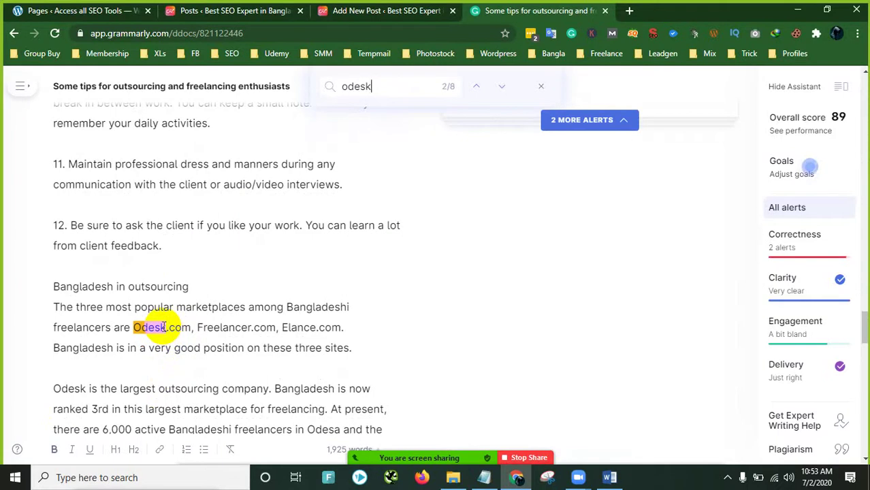
pyautogui.moveTo(164, 327); pyautogui.dragTo(136, 328)
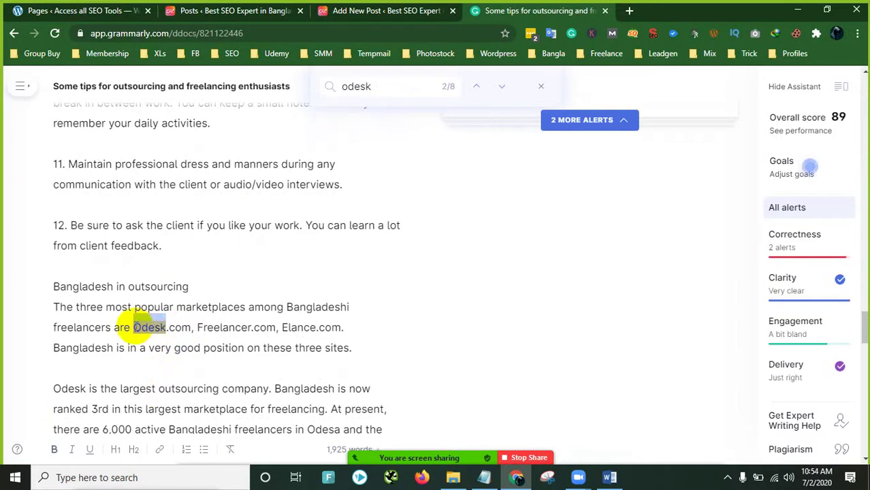
pyautogui.write('upwork')
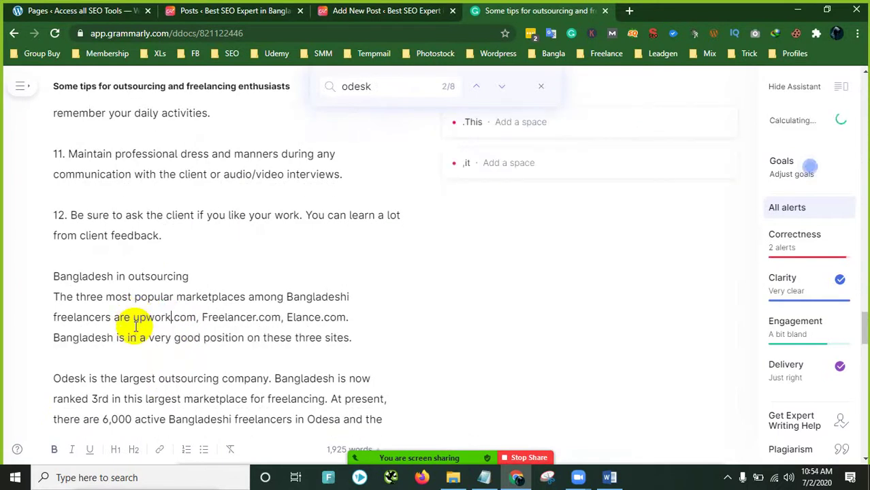
# Step: Find the next "odesk" match and replace it with "Upwork" at the start of the sentence about the largest outsourcing company
pyautogui.click(288, 188)
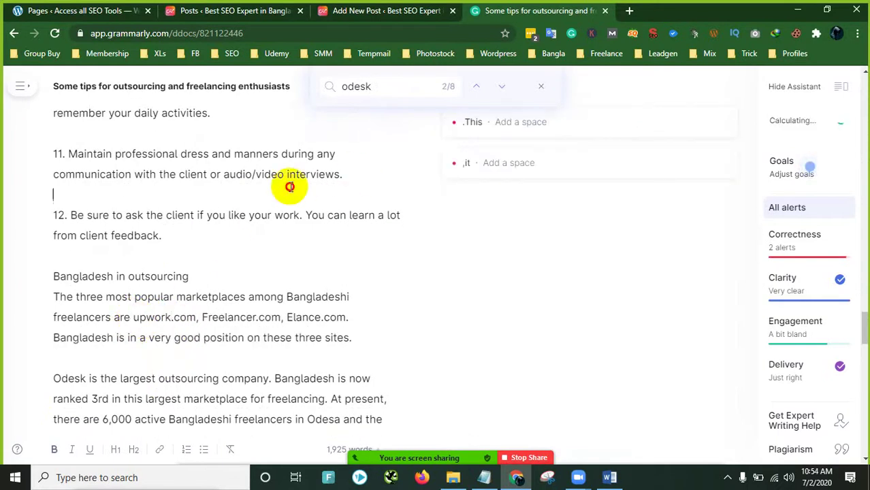
pyautogui.click(420, 89)
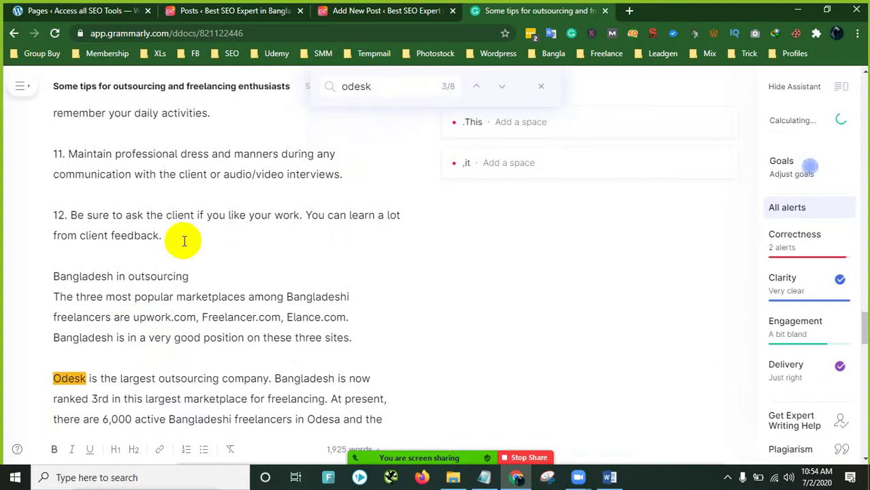
pyautogui.doubleClick(71, 385)
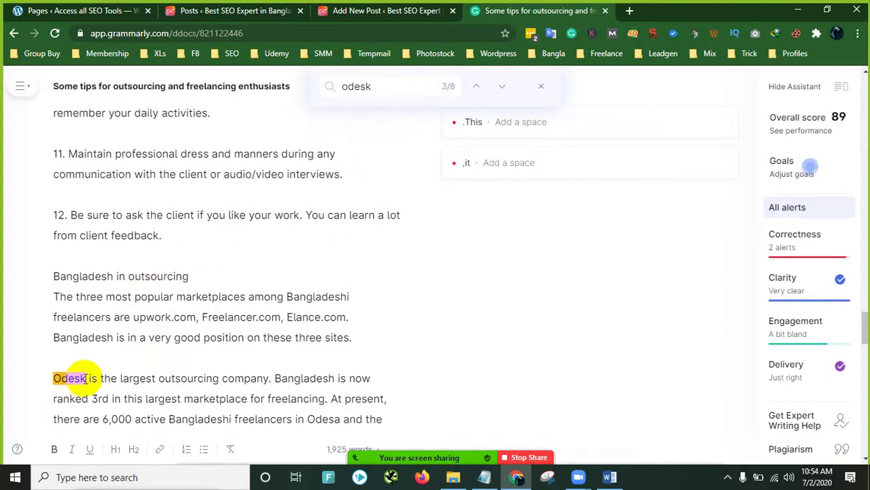
pyautogui.doubleClick(68, 379)
pyautogui.write('Upwork')
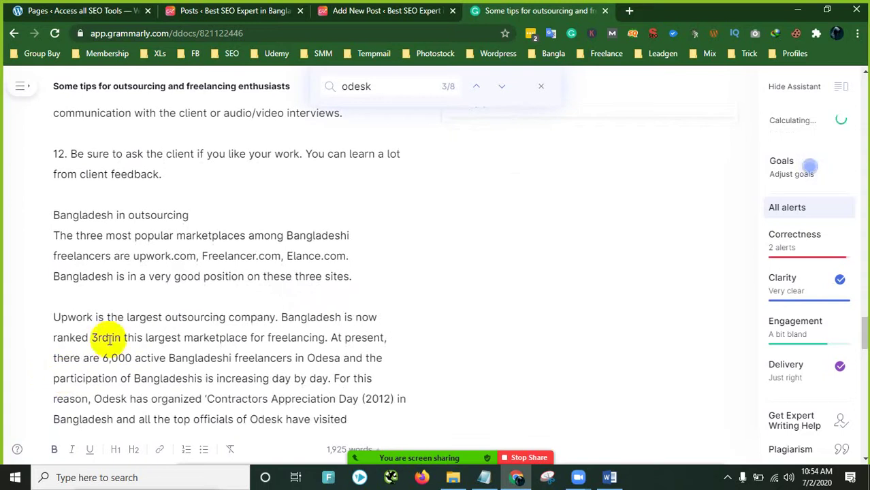
# Step: Copy the word "Upwork" and paste it over "Odesk" in the sentence about the Contractors Appreciation Day
pyautogui.moveTo(93, 316); pyautogui.dragTo(50, 317)
pyautogui.hotkey('ctrl', 'c')
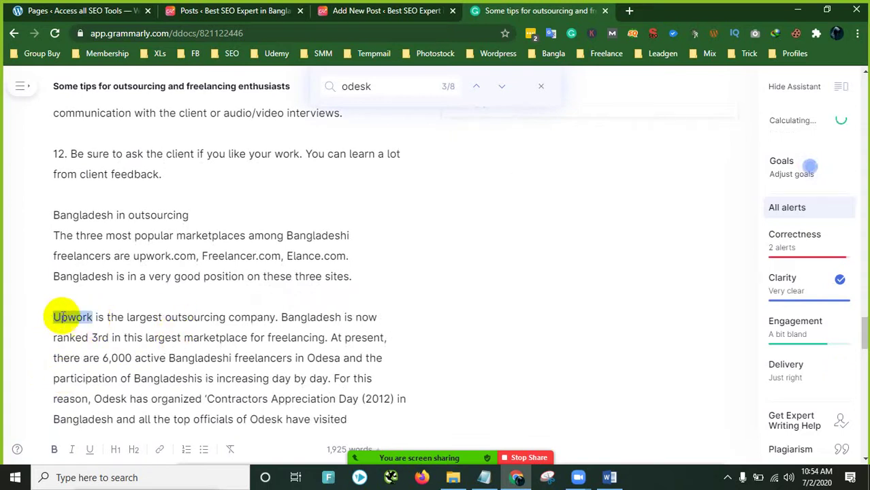
pyautogui.click(217, 276)
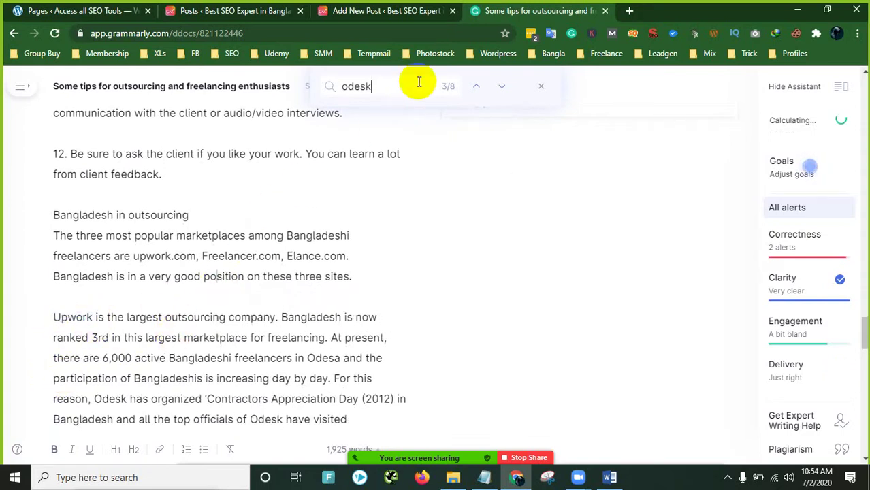
pyautogui.doubleClick(110, 399)
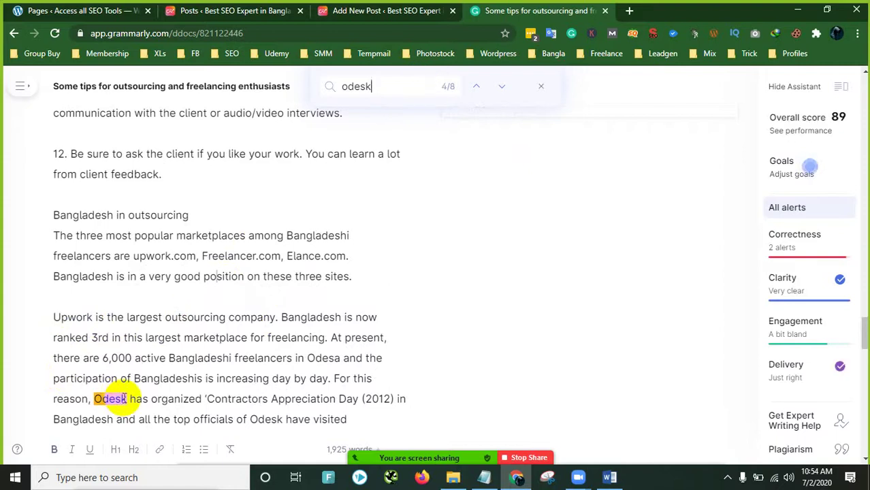
pyautogui.moveTo(127, 399); pyautogui.dragTo(98, 399)
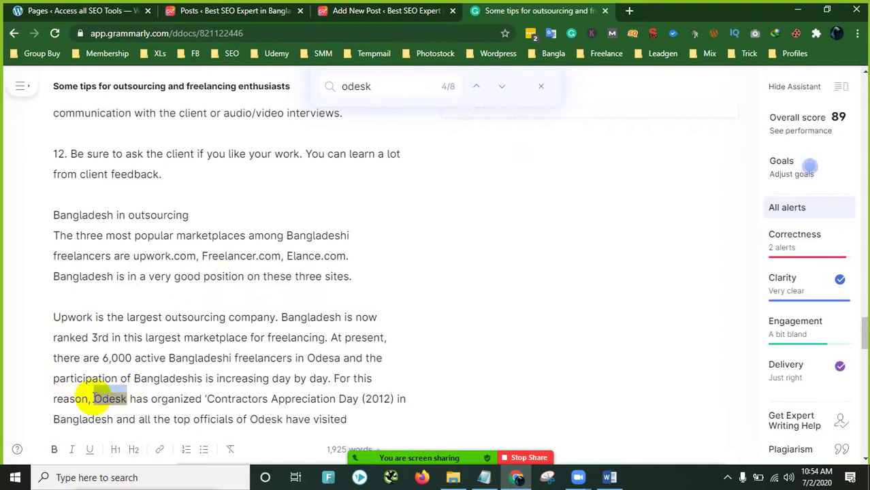
pyautogui.hotkey('ctrl', 'v')
# Step: Replace "Odesk" with "Upwork" after "all the top officials of" and after "on behalf of"
pyautogui.scroll(-1, 413, 145)
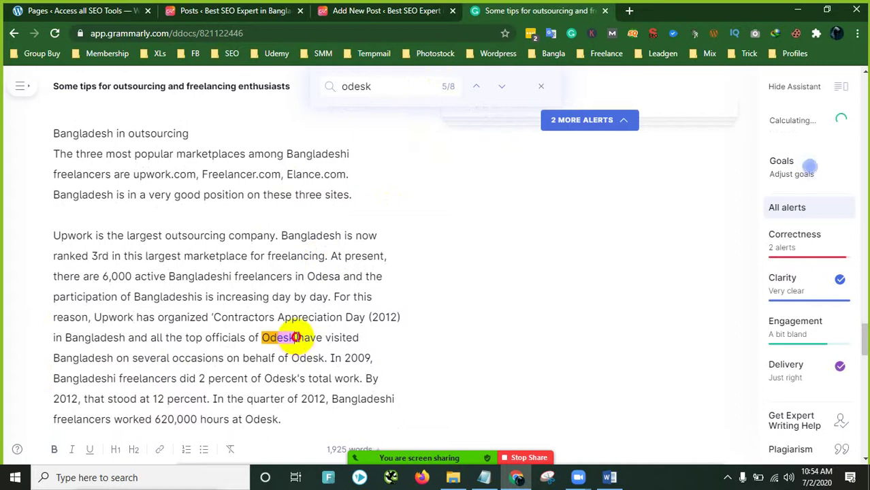
pyautogui.moveTo(295, 338); pyautogui.dragTo(259, 337)
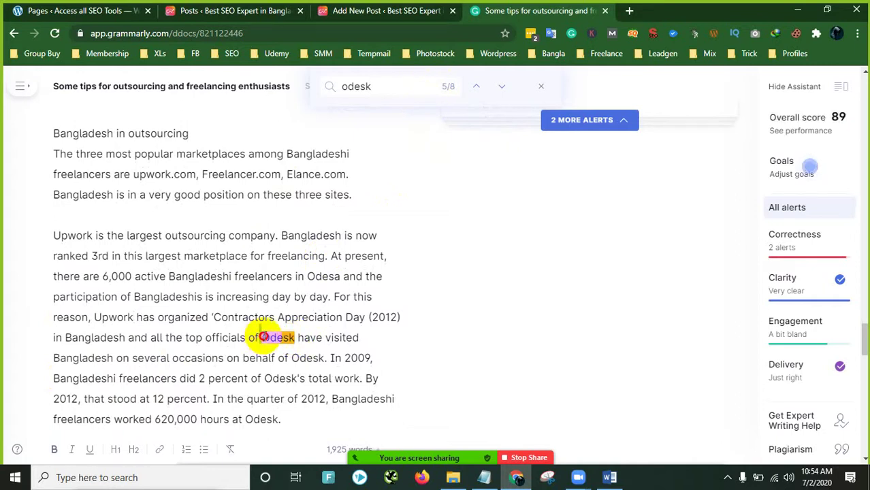
pyautogui.doubleClick(280, 336)
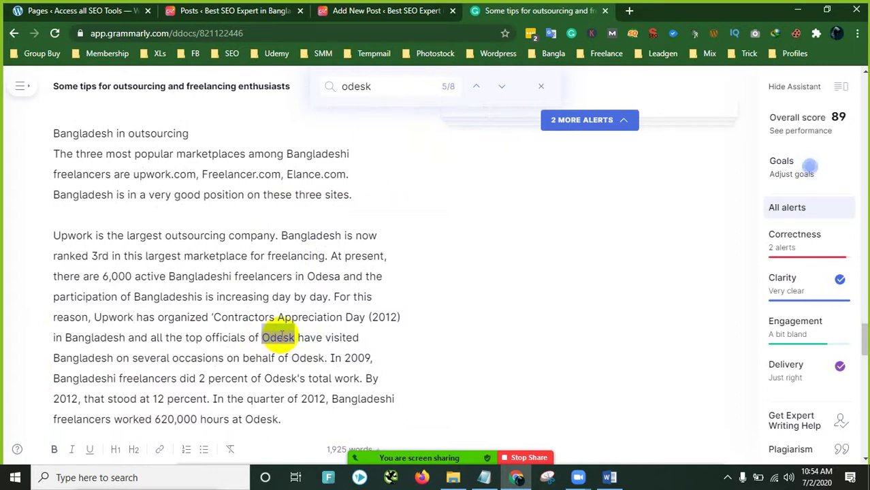
pyautogui.write('Upwork')
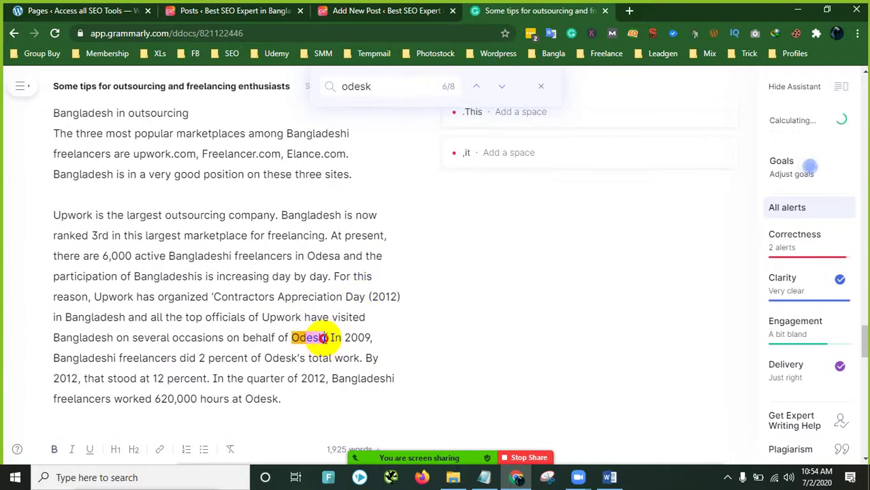
pyautogui.moveTo(325, 338)
pyautogui.mouseDown()
pyautogui.moveTo(295, 338)
pyautogui.moveTo(317, 336)
pyautogui.mouseUp()
pyautogui.write('Upwork')
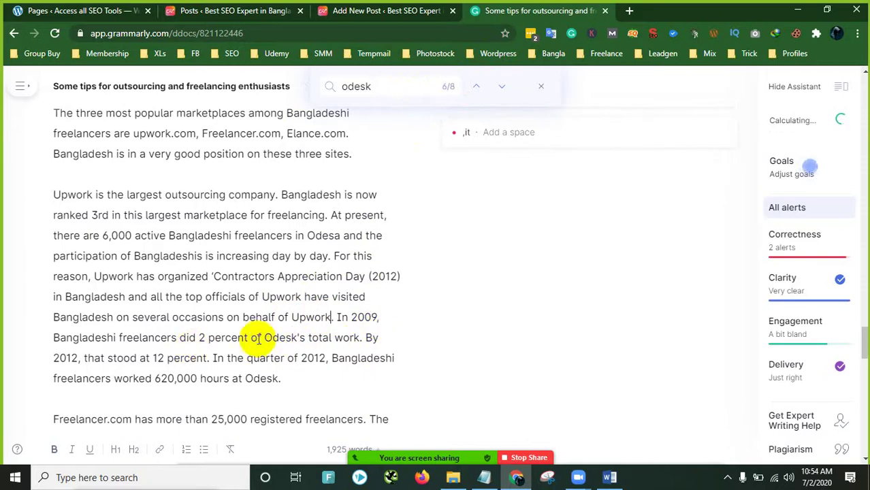
# Step: Replace "Odesk" with "Upwork" before "total work" and after "620,000 hours at", and check for further "odesk" matches
pyautogui.scroll(-1, 272, 356)
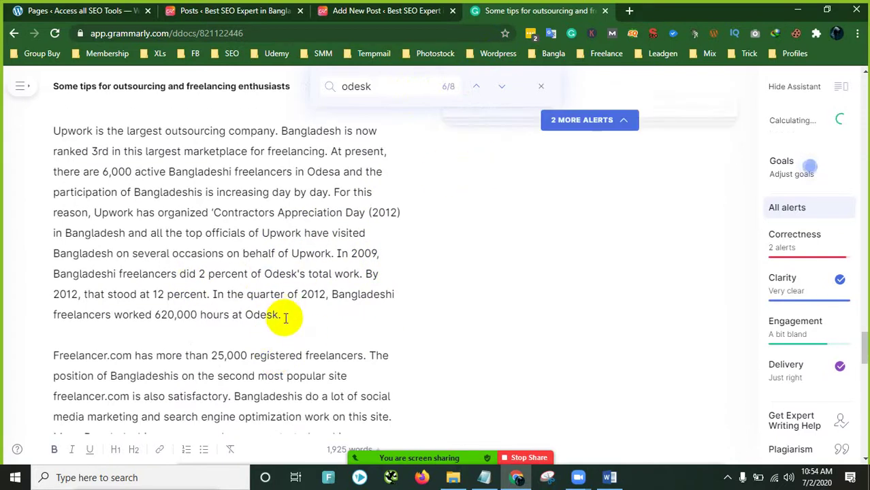
pyautogui.click(423, 83)
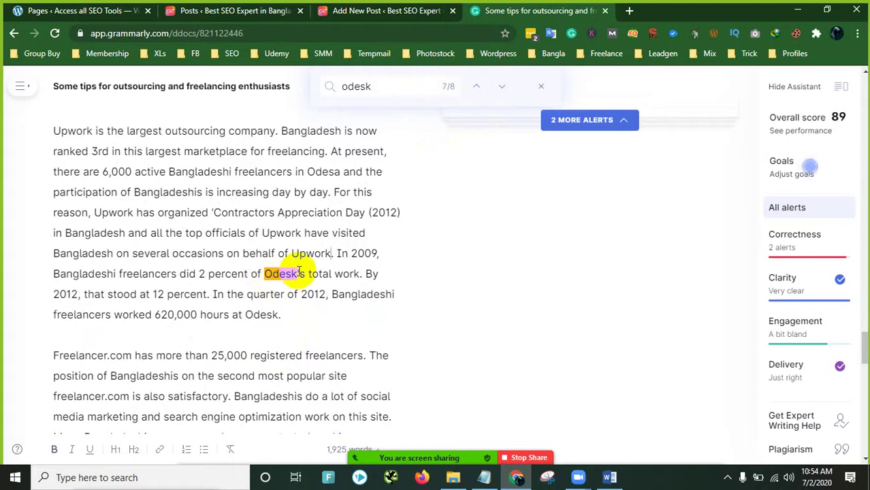
pyautogui.moveTo(297, 273); pyautogui.dragTo(264, 276)
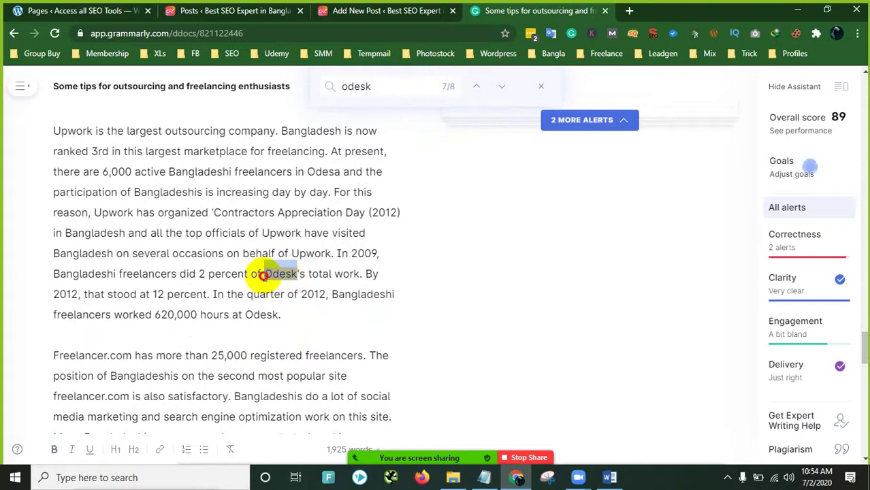
pyautogui.write('Upwork')
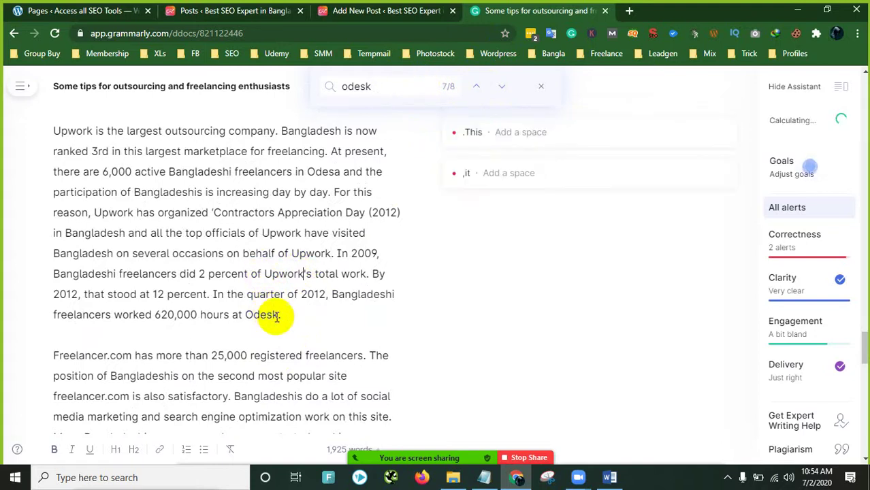
pyautogui.moveTo(275, 315); pyautogui.dragTo(250, 315)
pyautogui.write('Upwork')
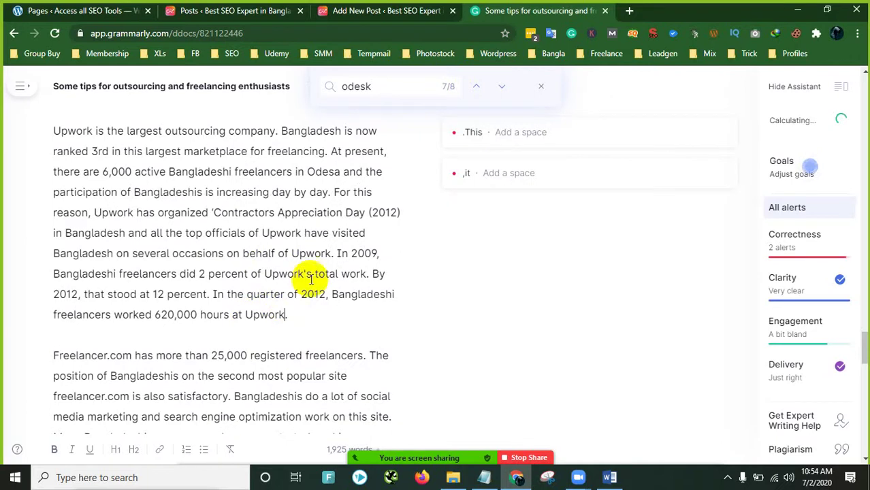
pyautogui.click(416, 86)
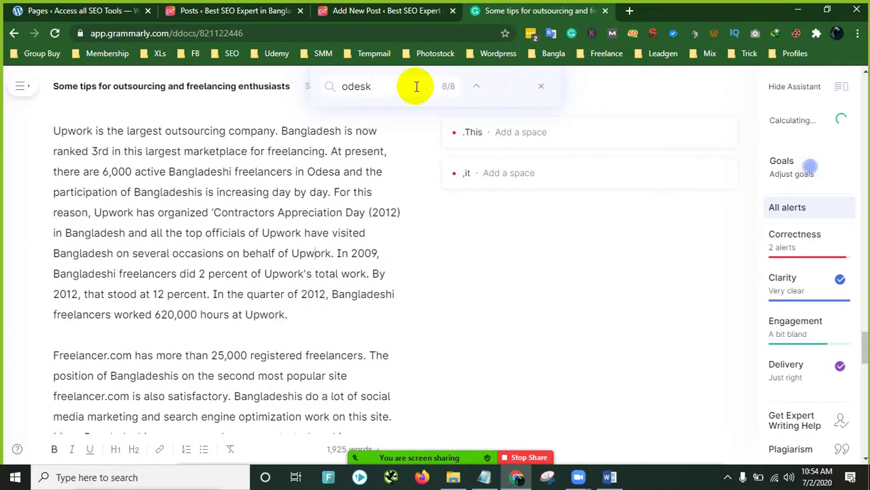
# Step: Replace the stray Bengali character in the average work cost with a dollar sign so it reads "$9 per hour"
pyautogui.scroll(-5, 283, 249)
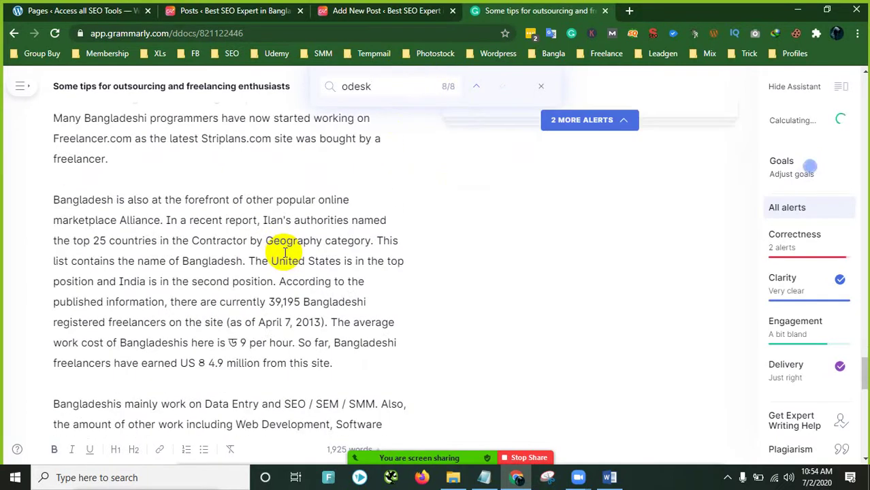
pyautogui.scroll(-4, 284, 254)
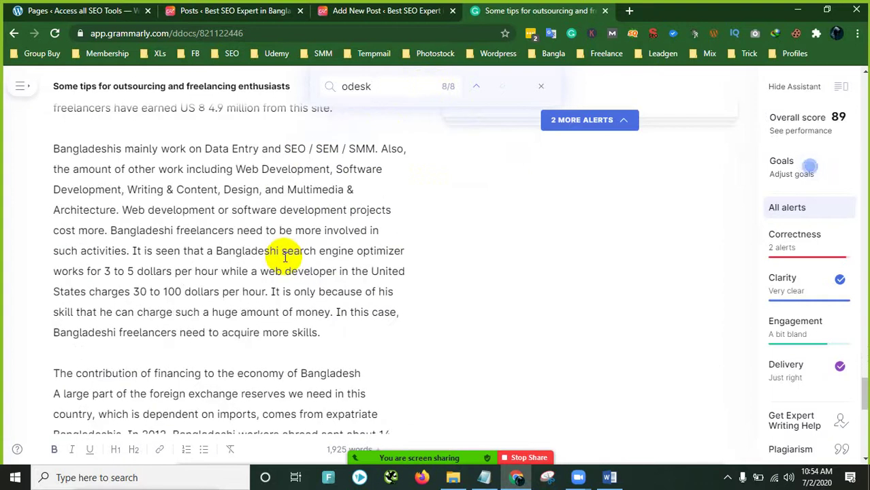
pyautogui.scroll(3, 284, 259)
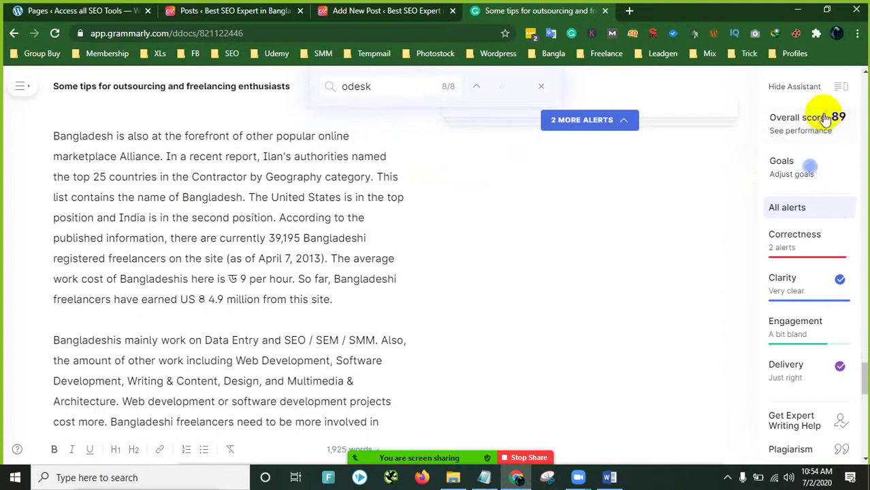
pyautogui.scroll(-2, 160, 265)
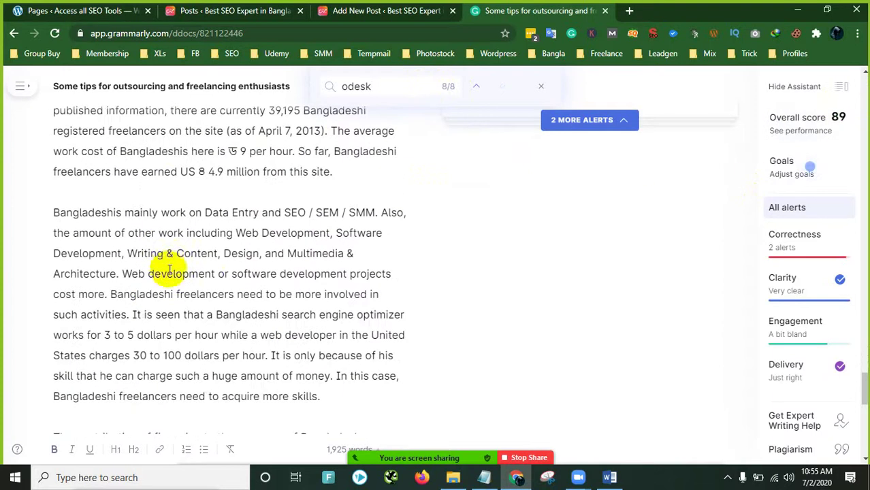
pyautogui.click(237, 151)
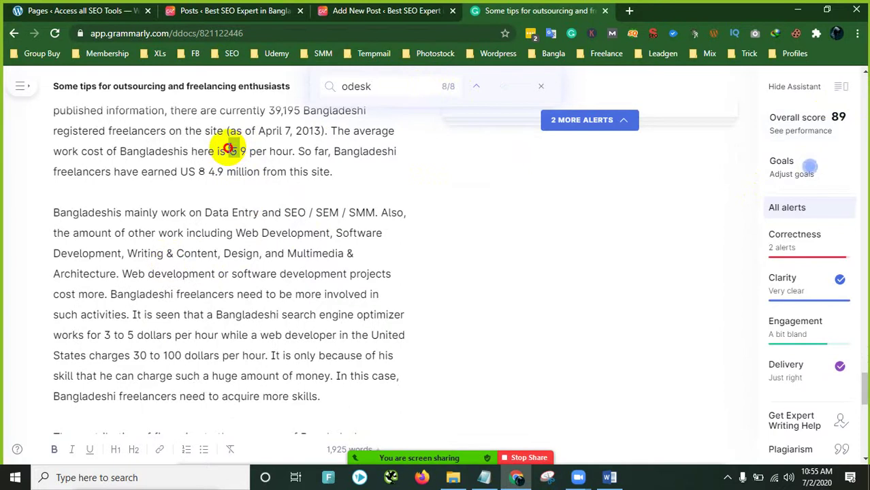
pyautogui.press('BackSpace')
pyautogui.press('BackSpace')
pyautogui.write('$')
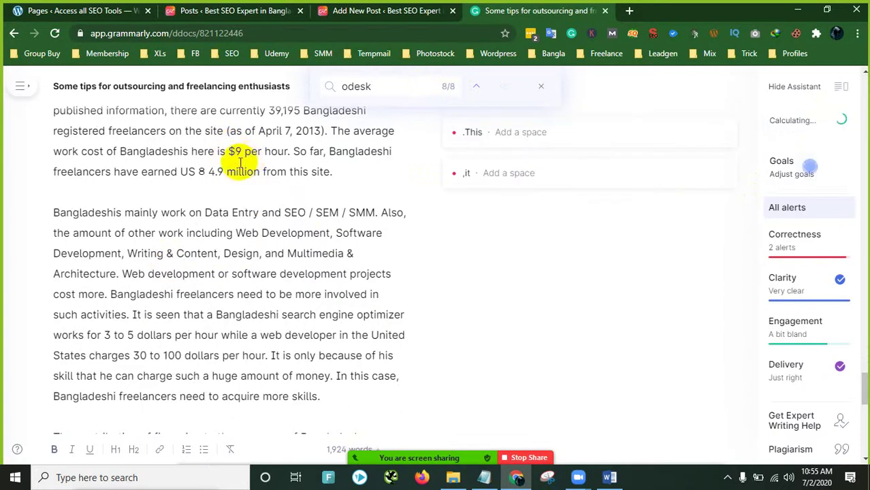
# Step: Delete the stray character and extra space between "US" and "4.9 million" in the freelancers' earnings sentence
pyautogui.click(198, 169)
pyautogui.press('BackSpace')
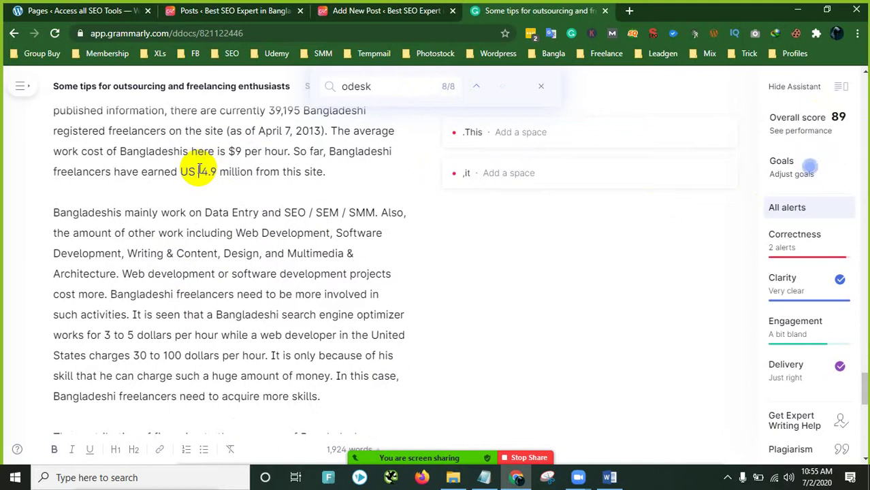
pyautogui.press('BackSpace')
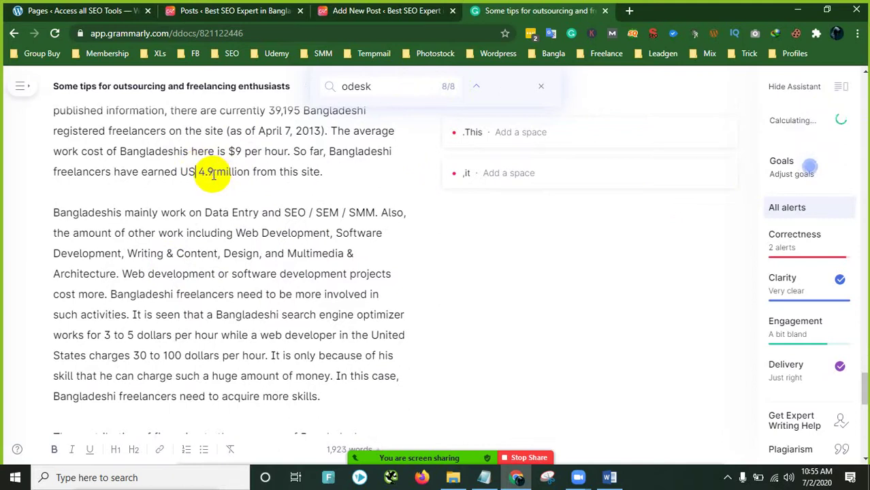
# Step: Rewrite the Bangladeshi search engine optimizer's rate as "$3 to $5 per hour", adding dollar signs and deleting the word "dollars"
pyautogui.click(127, 356)
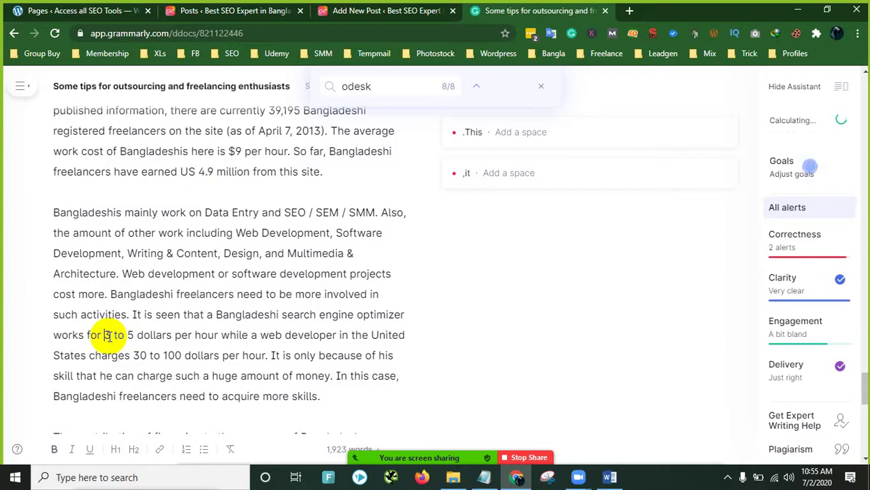
pyautogui.click(105, 335)
pyautogui.write('$')
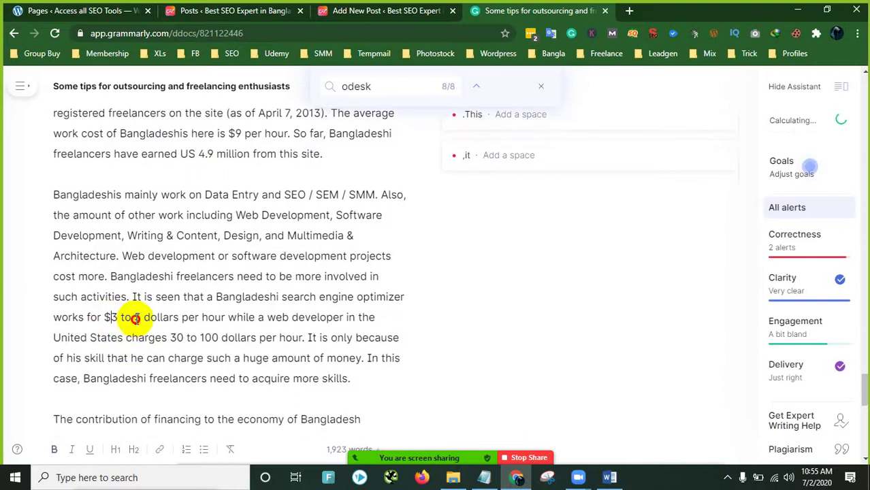
pyautogui.write('$')
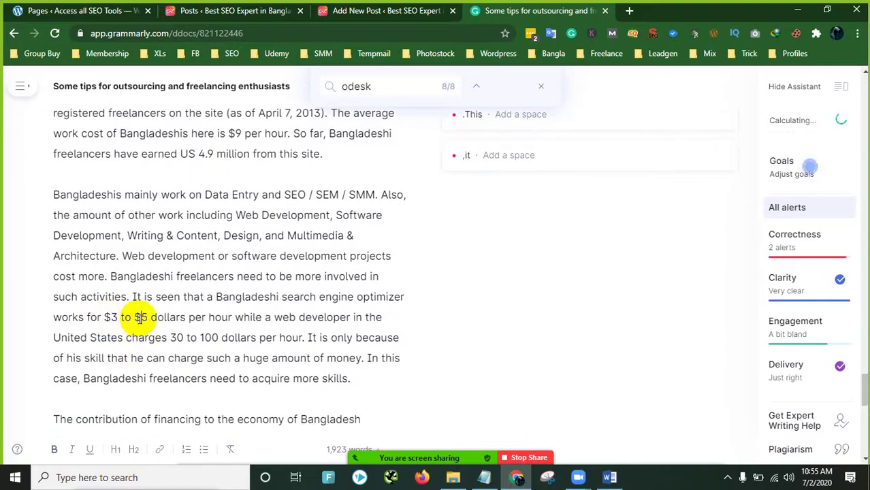
pyautogui.moveTo(186, 317); pyautogui.dragTo(149, 317)
pyautogui.press('BackSpace')
pyautogui.press('BackSpace')
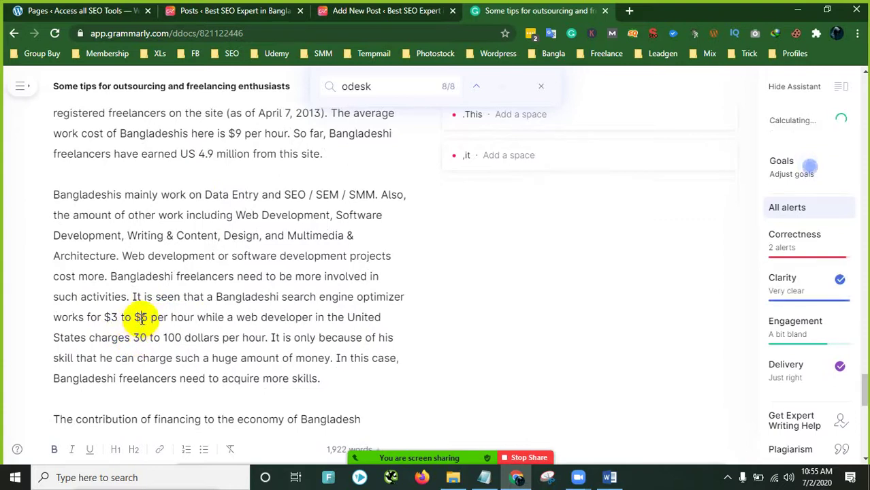
pyautogui.click(150, 359)
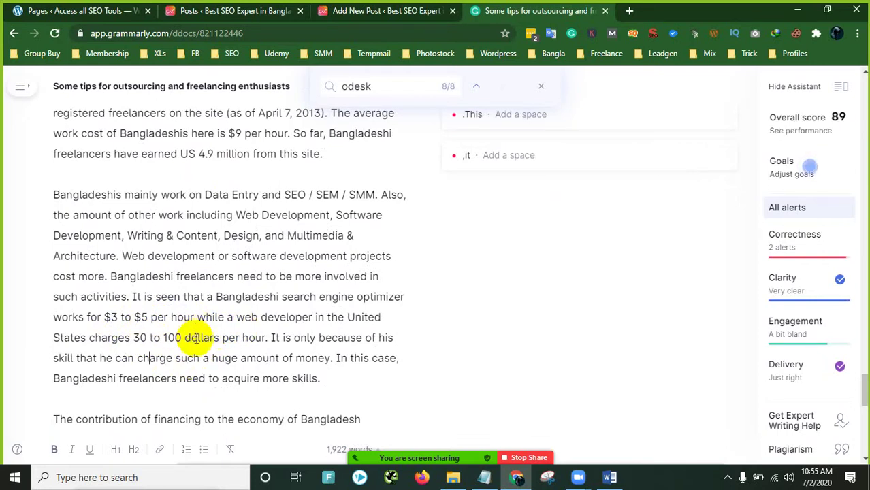
# Step: Delete the stray Bengali character before "1.5 crores per day" in the article's last paragraph
pyautogui.scroll(-5, 196, 339)
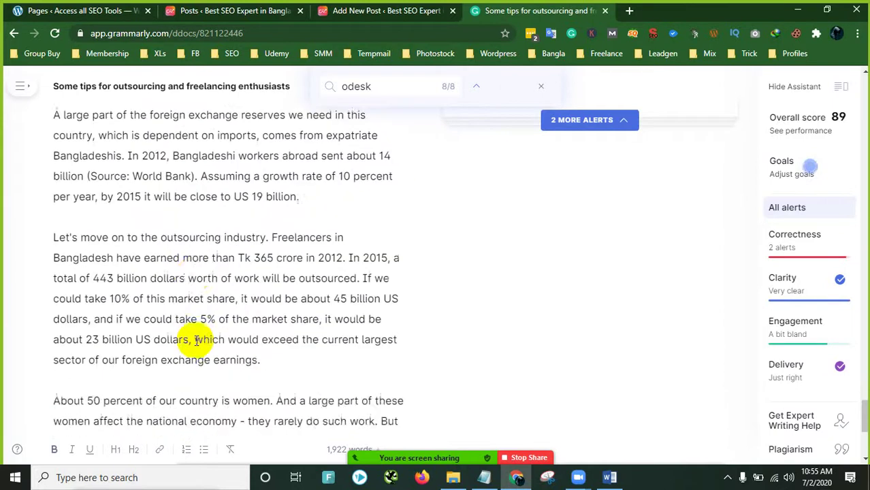
pyautogui.scroll(-4, 196, 340)
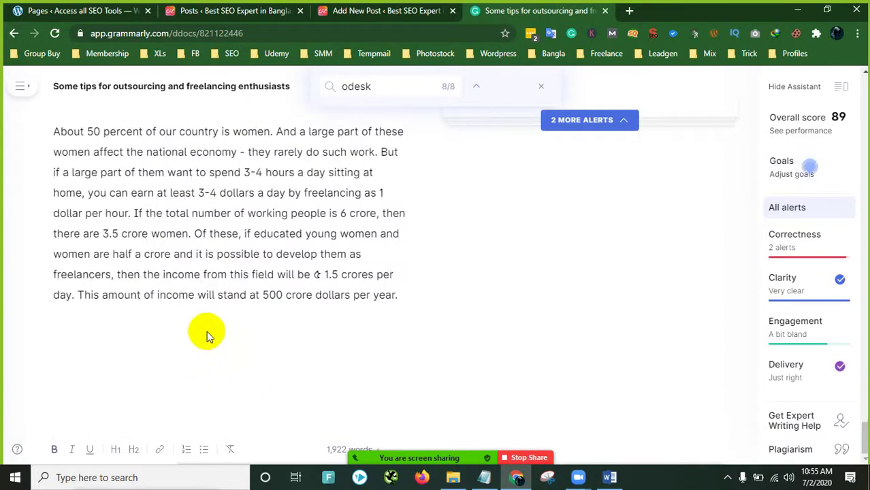
pyautogui.click(321, 274)
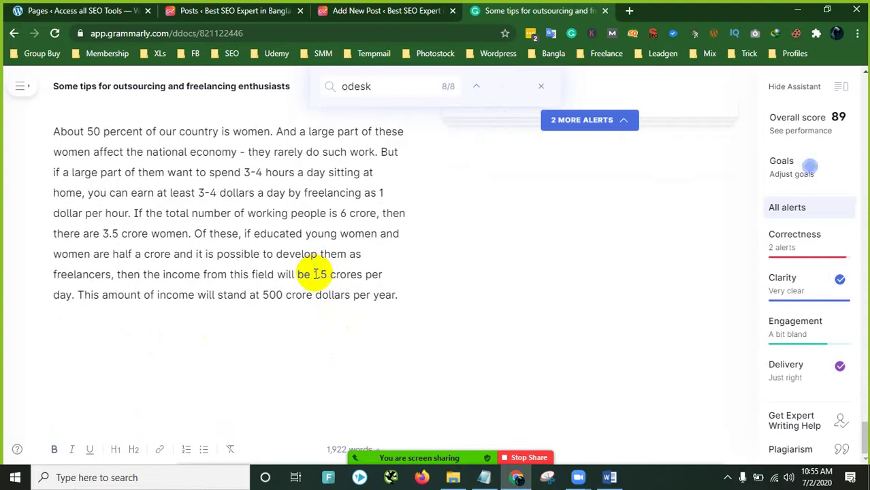
pyautogui.press('BackSpace')
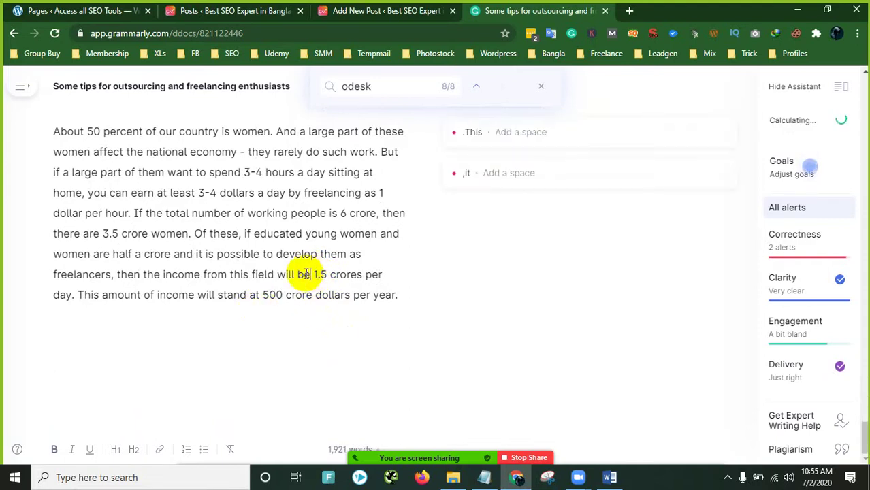
# Step: Accept the suggested missing-space corrections for ".This" in the technological advances tip and ",it" in the cover letter tip
pyautogui.scroll(4, 307, 274)
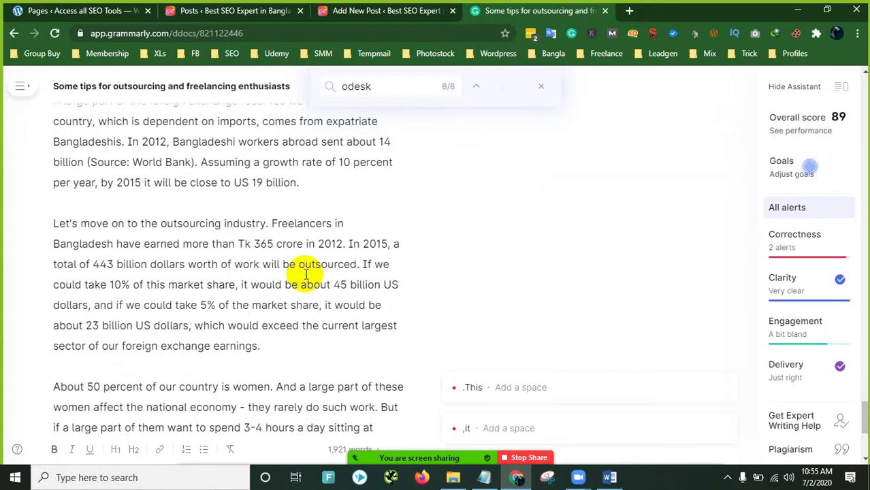
pyautogui.scroll(1, 328, 270)
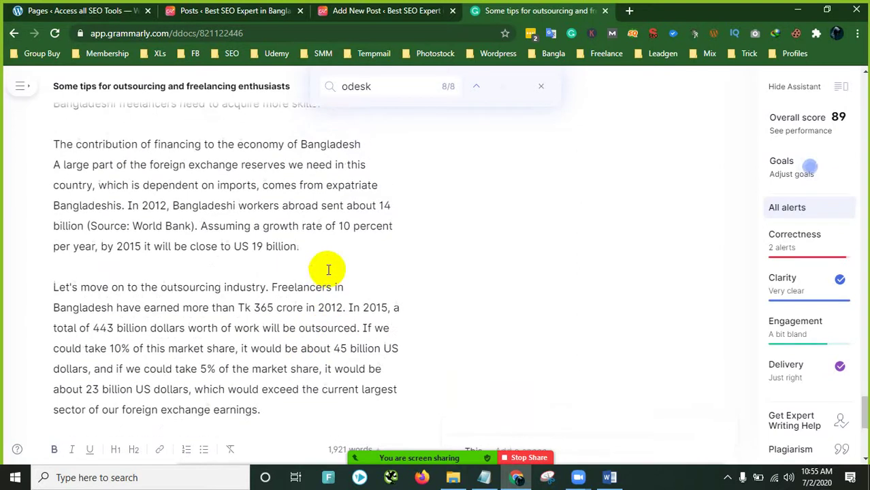
pyautogui.scroll(12, 329, 270)
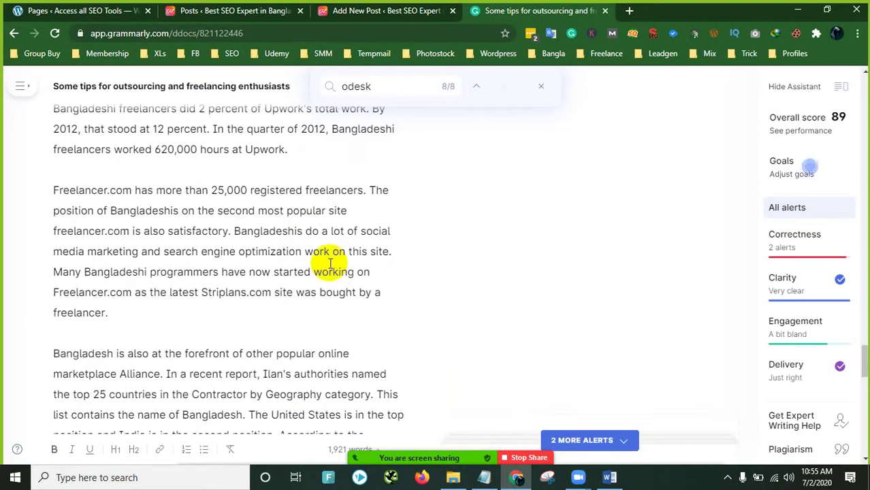
pyautogui.scroll(15, 330, 262)
pyautogui.scroll(-5, 349, 255)
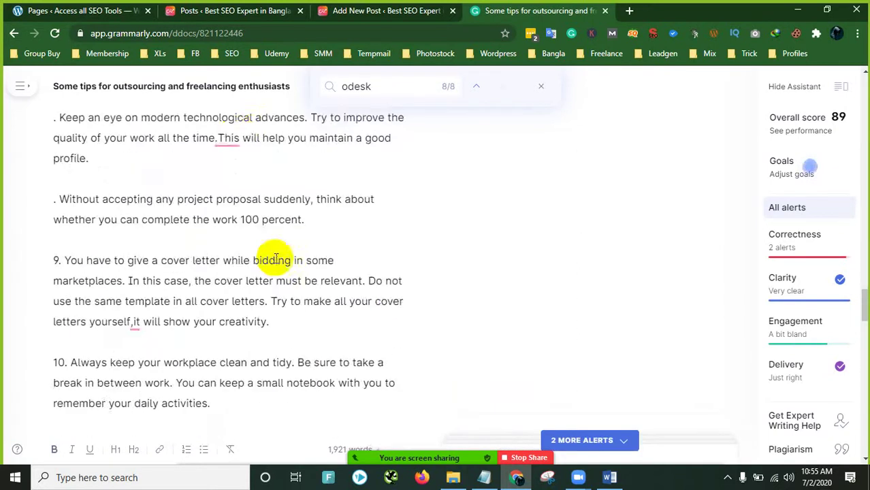
pyautogui.click(231, 136)
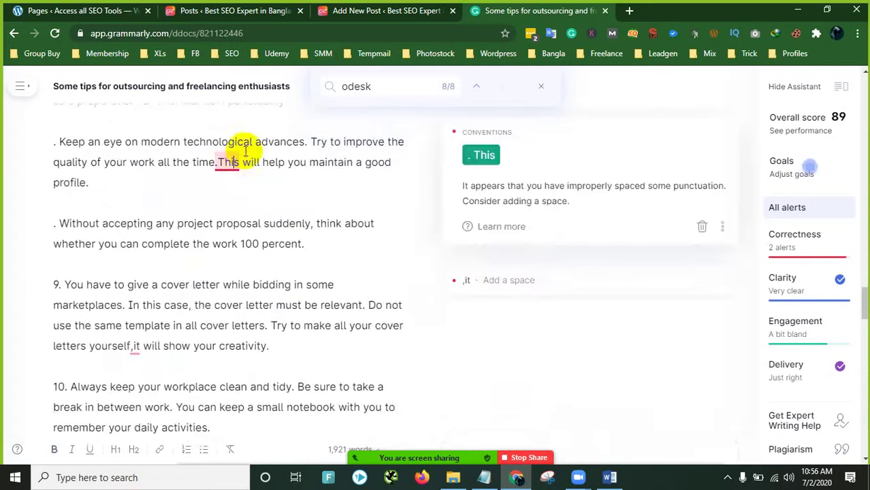
pyautogui.click(470, 166)
pyautogui.scroll(-3, 282, 206)
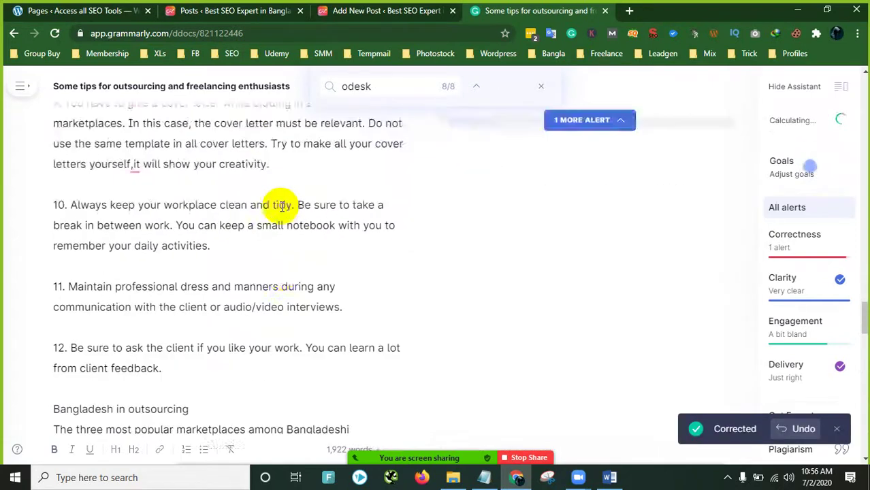
pyautogui.scroll(10, 282, 206)
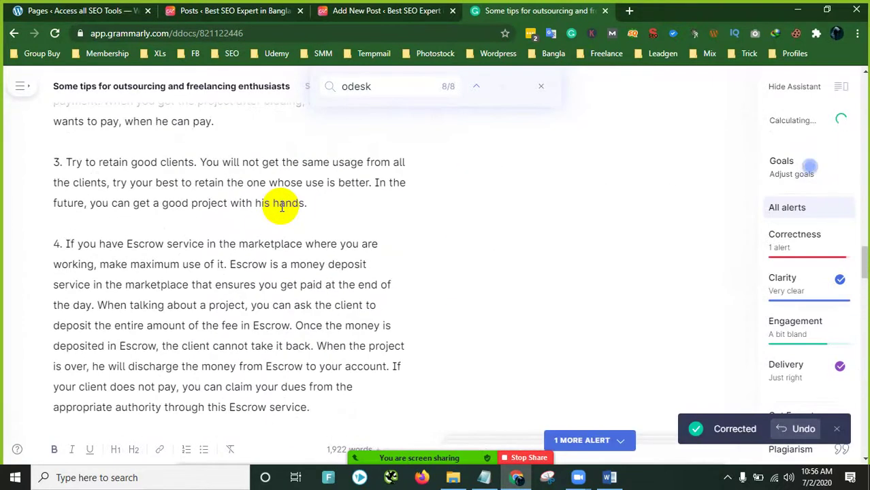
pyautogui.click(779, 249)
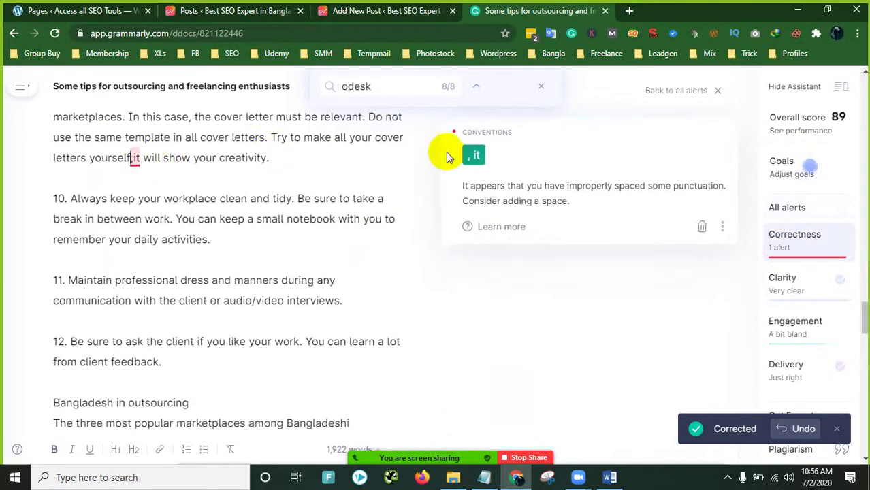
pyautogui.click(481, 156)
# Step: Return to the beginning of the article and admit the waiting participant to the video meeting
pyautogui.scroll(7, 272, 219)
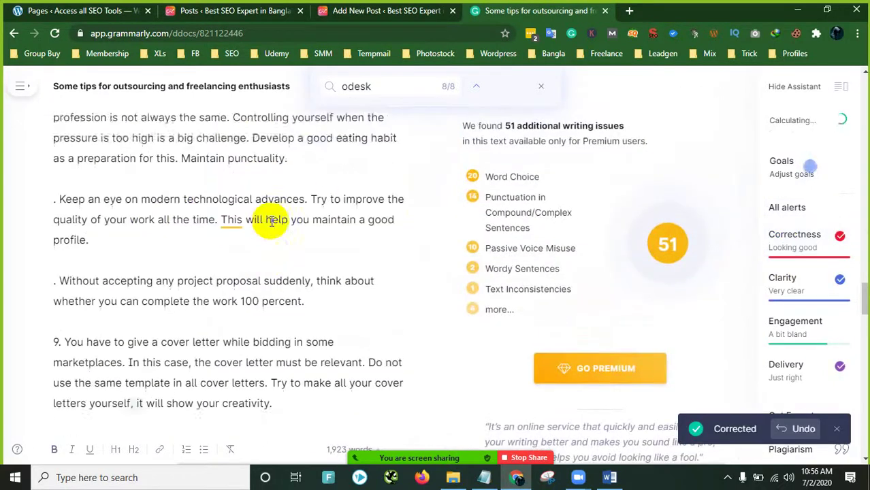
pyautogui.scroll(15, 272, 219)
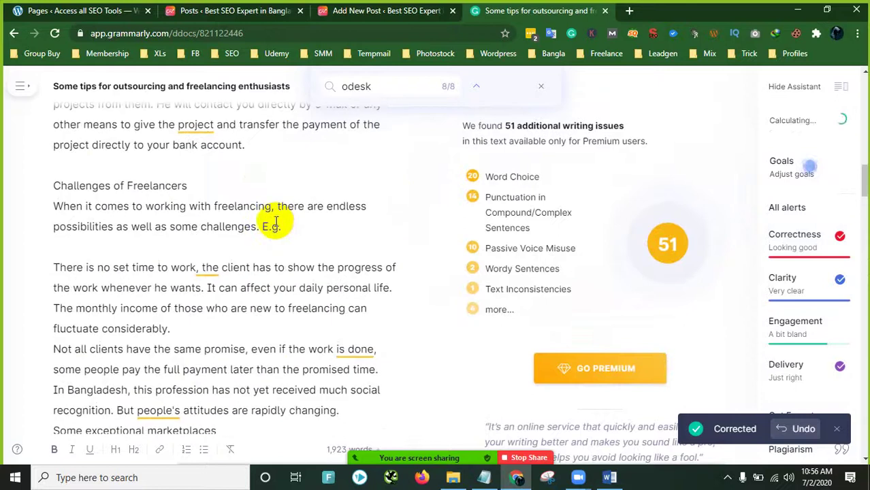
pyautogui.scroll(10, 276, 216)
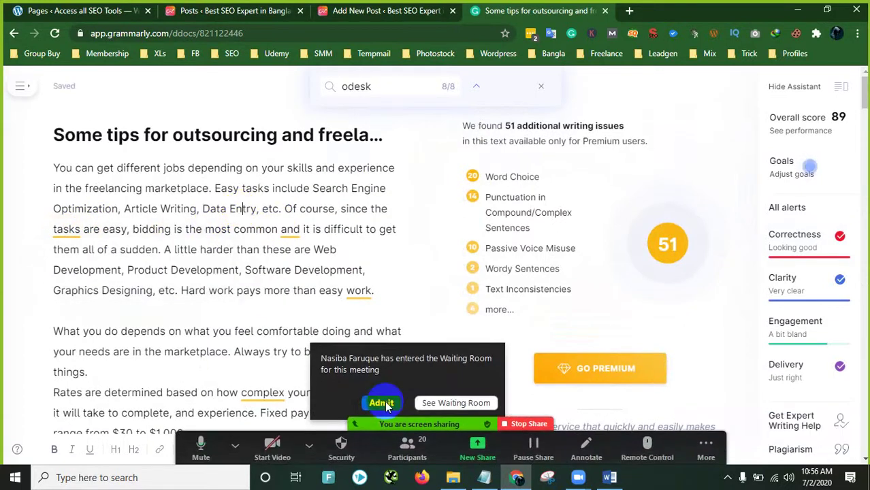
pyautogui.click(382, 405)
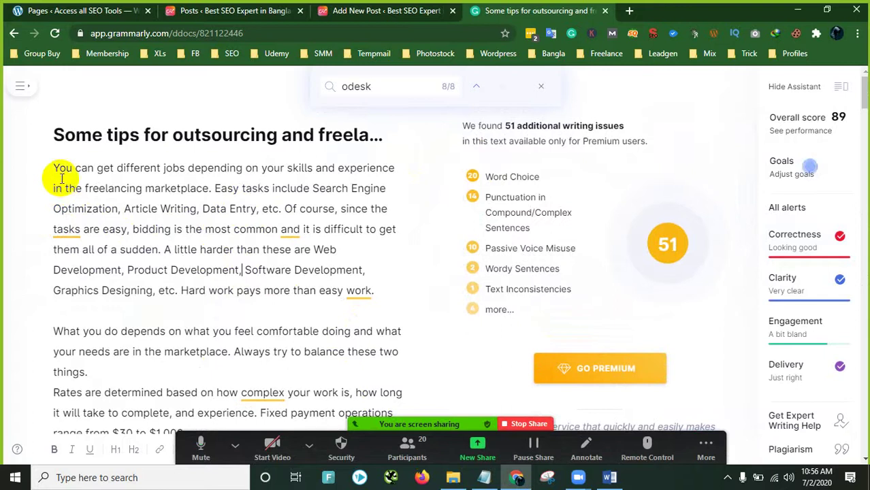
# Step: Copy the article's title into the title of the new WordPress post, dismissing the Block Editor welcome guide
pyautogui.tripleClick(156, 133)
pyautogui.rightClick(172, 131)
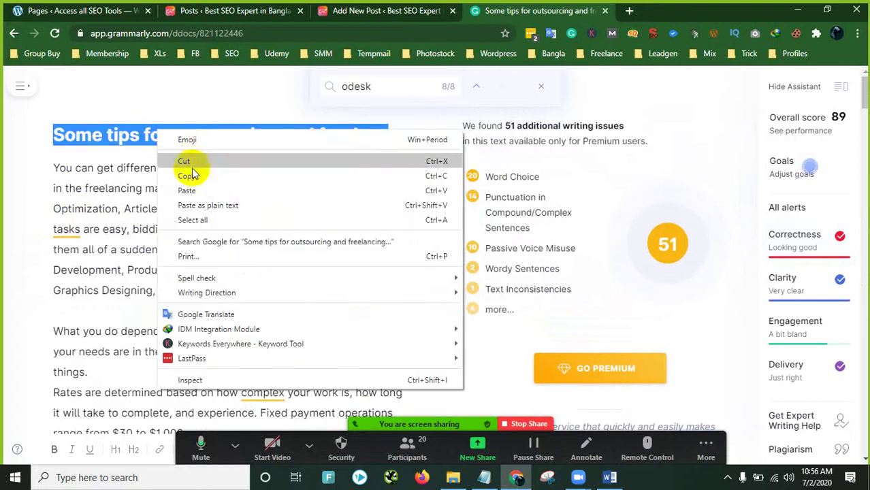
pyautogui.click(189, 175)
pyautogui.click(375, 10)
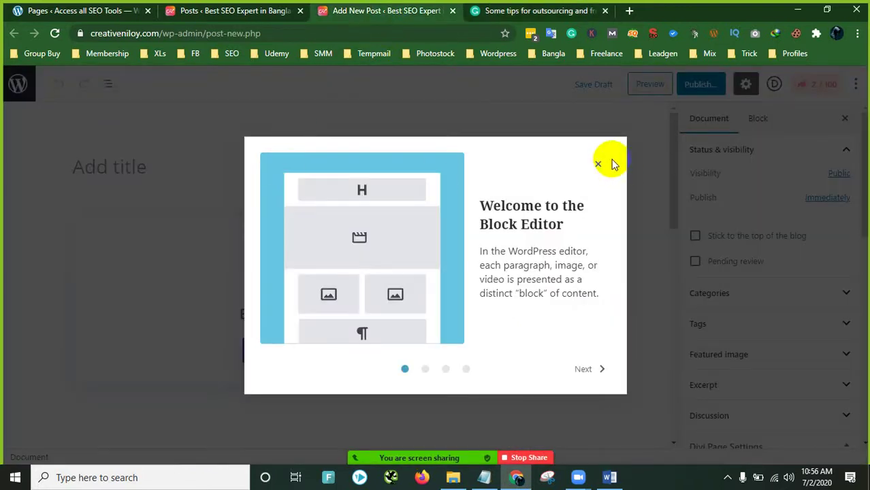
pyautogui.click(598, 165)
pyautogui.click(150, 177)
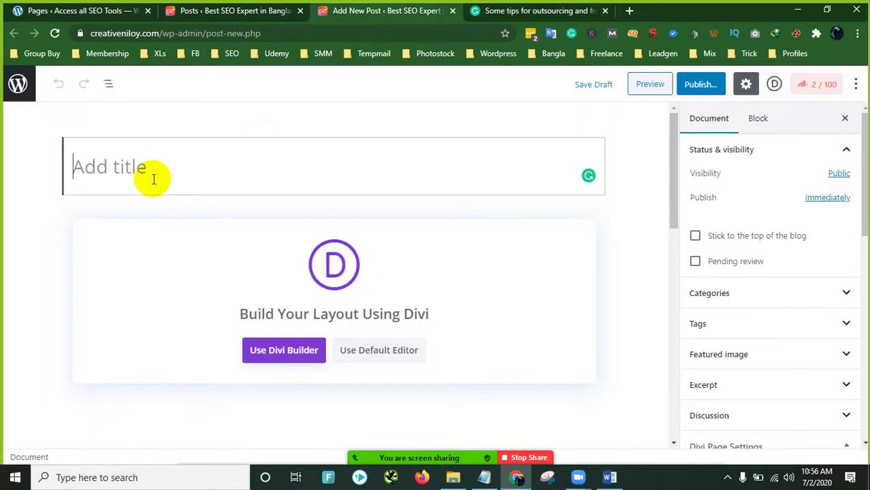
pyautogui.hotkey('ctrl', 'v')
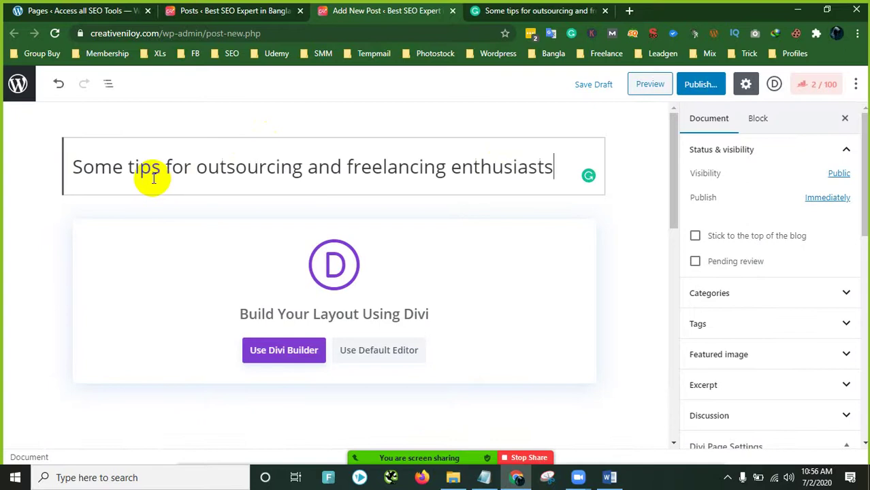
# Step: Choose the default editor for the post and paste the whole article body copied from Grammarly beneath the title
pyautogui.click(379, 350)
pyautogui.click(379, 350)
pyautogui.click(161, 227)
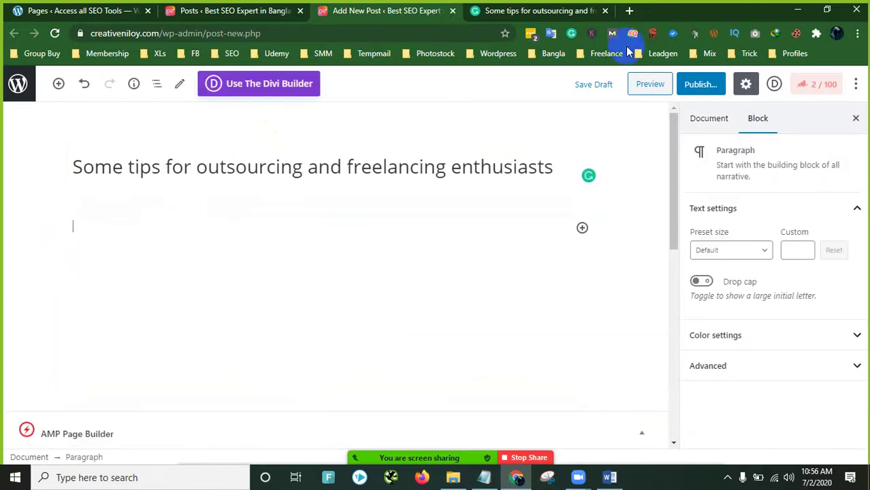
pyautogui.click(552, 10)
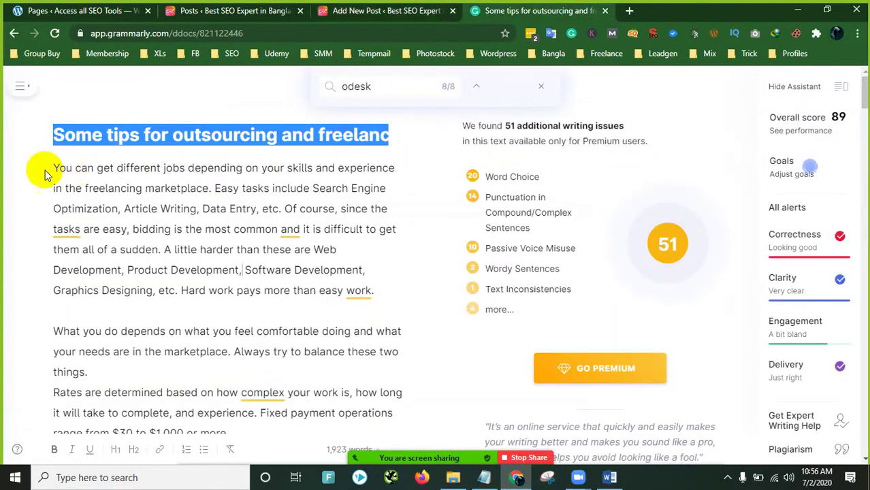
pyautogui.moveTo(57, 168); pyautogui.dragTo(458, 335)
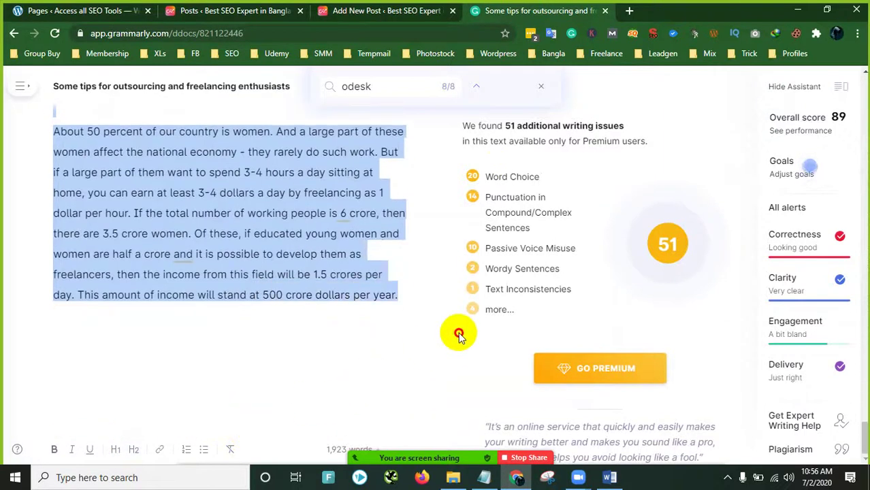
pyautogui.click(422, 10)
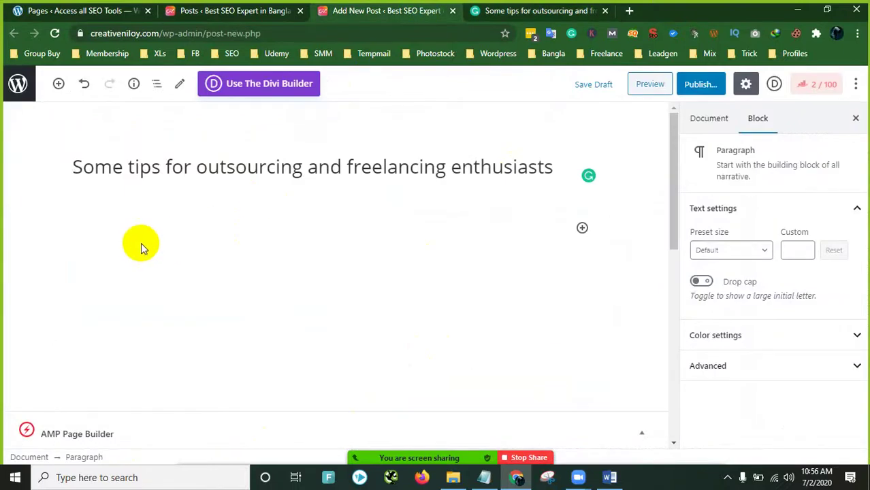
pyautogui.hotkey('ctrl', 'v')
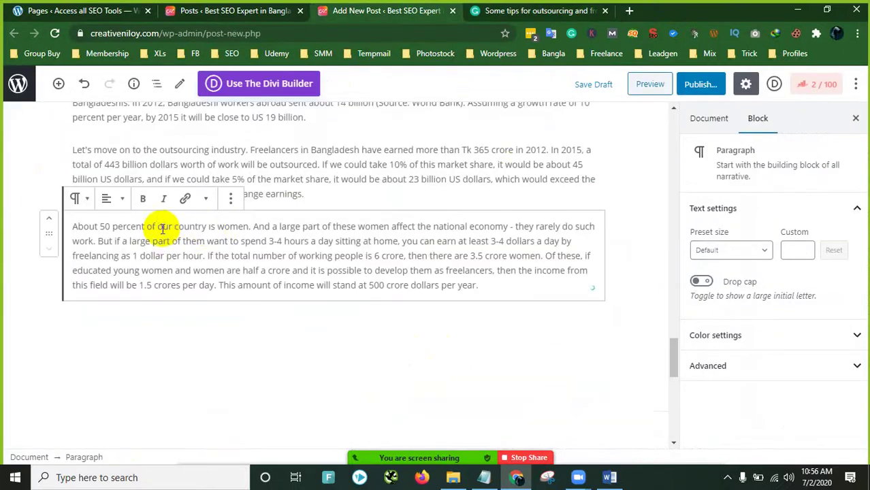
# Step: Look over the pasted article, close the Grammarly document, and return to the start of the WordPress post
pyautogui.scroll(10, 334, 227)
pyautogui.scroll(10, 336, 225)
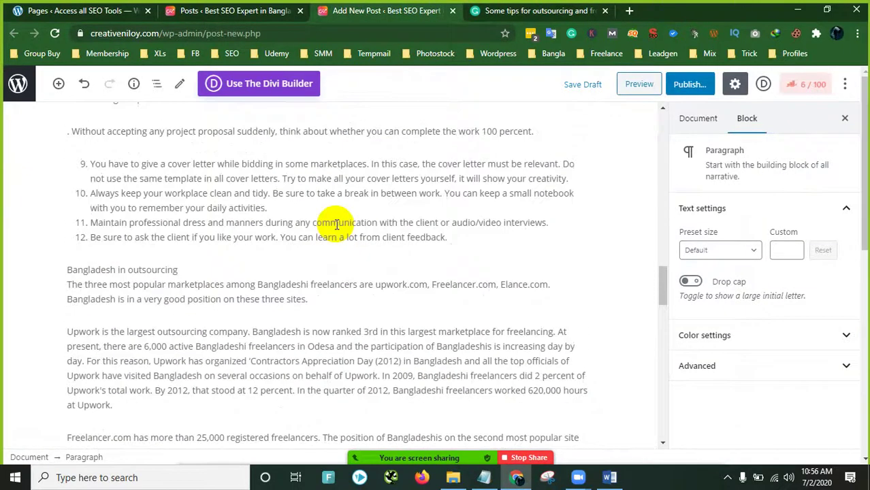
pyautogui.click(562, 13)
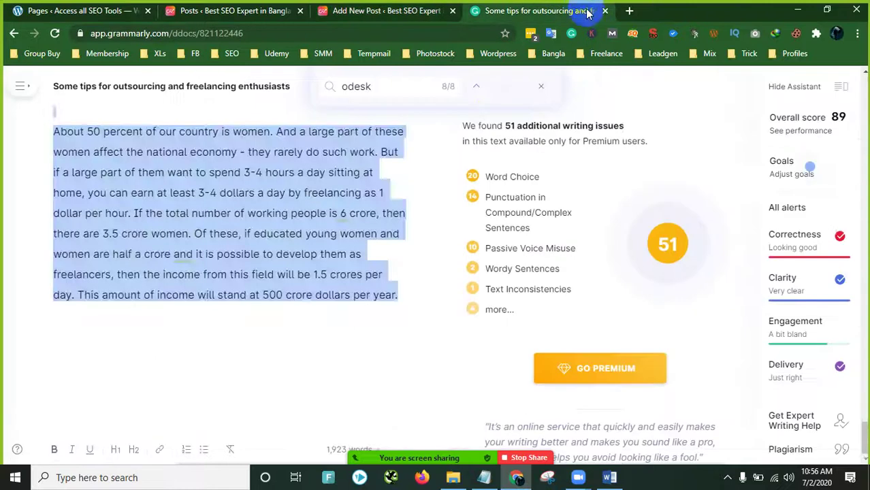
pyautogui.scroll(10, 408, 175)
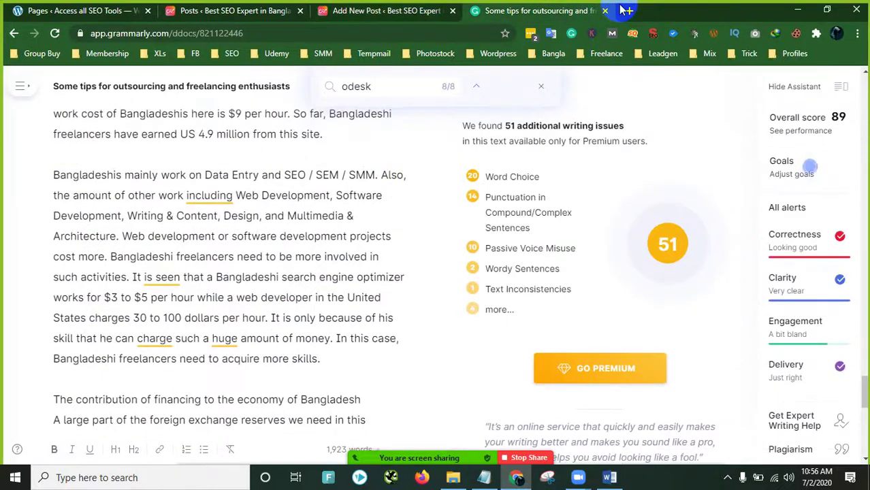
pyautogui.click(606, 11)
pyautogui.scroll(5, 369, 183)
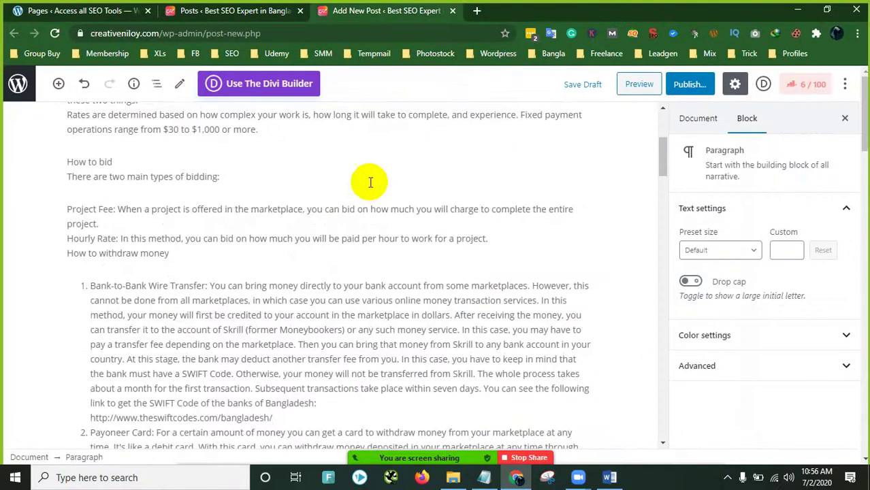
pyautogui.scroll(2, 369, 182)
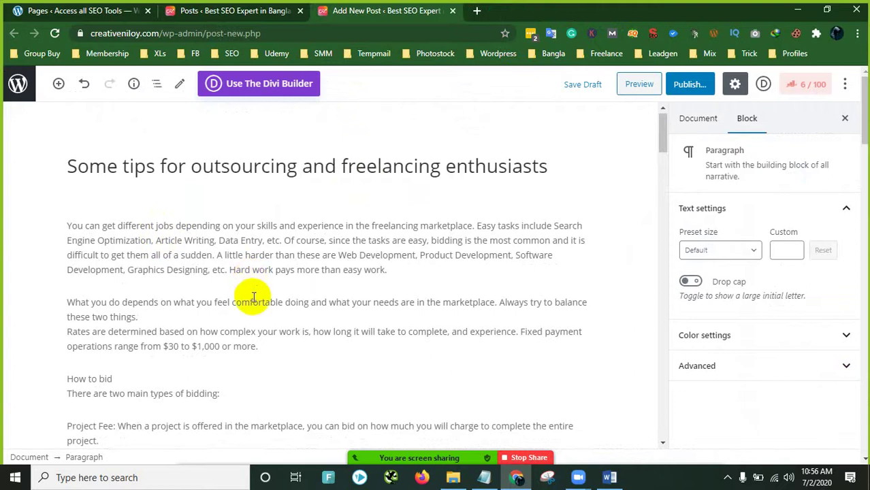
# Step: Look over the title and opening paragraphs of the pasted article, down to the "How to bid" section
pyautogui.scroll(-1, 252, 296)
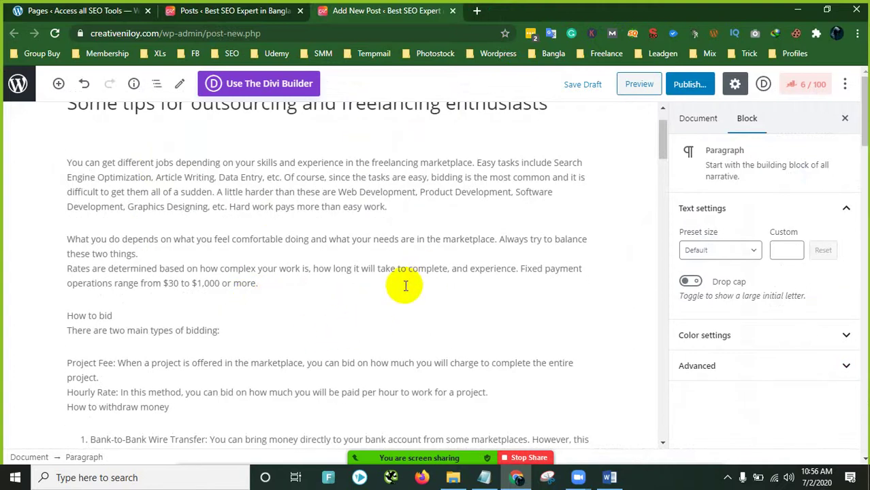
pyautogui.scroll(-2, 403, 286)
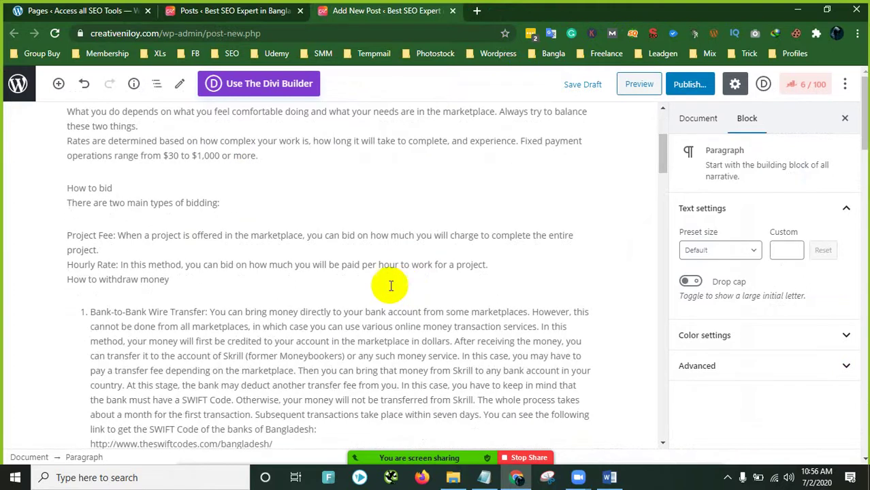
pyautogui.click(127, 187)
pyautogui.scroll(3, 301, 194)
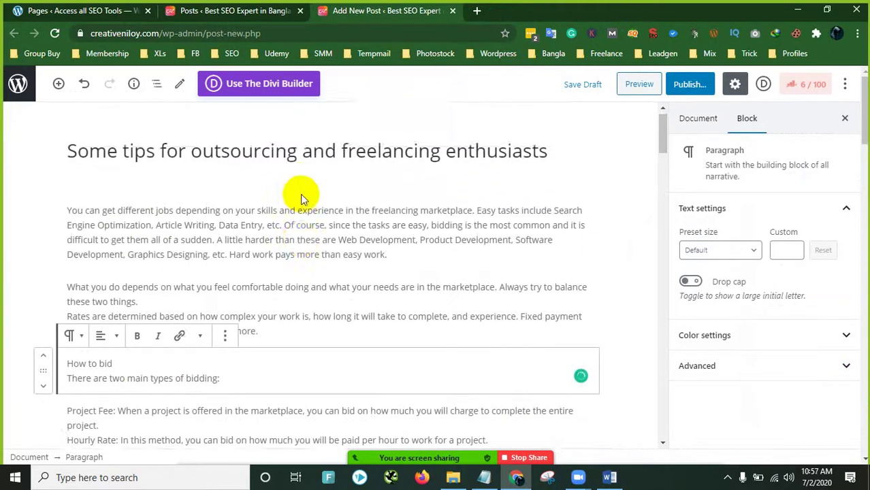
pyautogui.scroll(-1, 301, 194)
pyautogui.scroll(1, 303, 195)
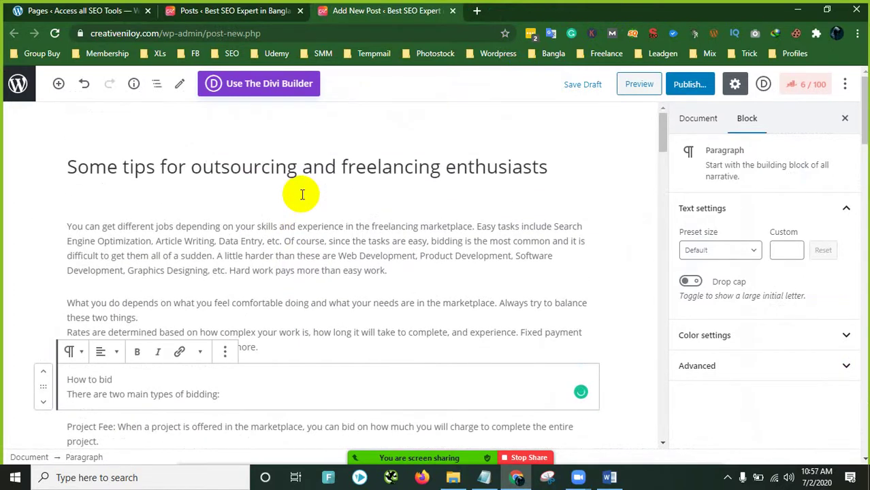
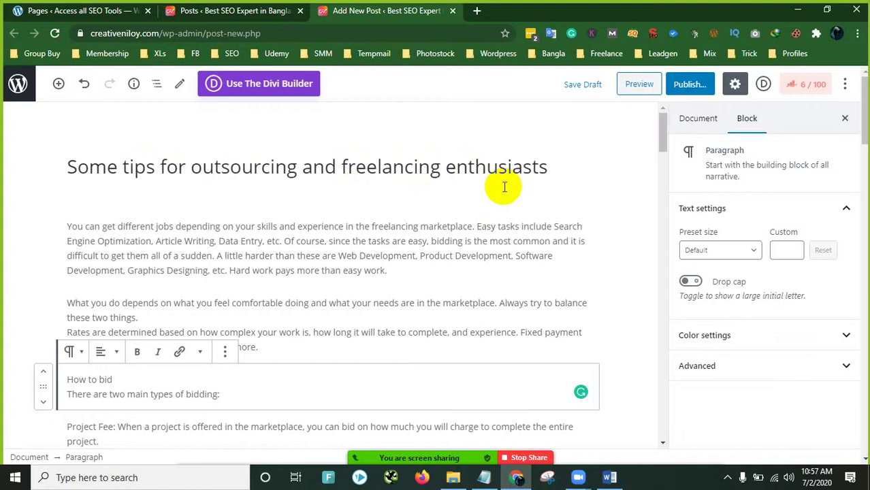
pyautogui.click(789, 478)
pyautogui.click(560, 302)
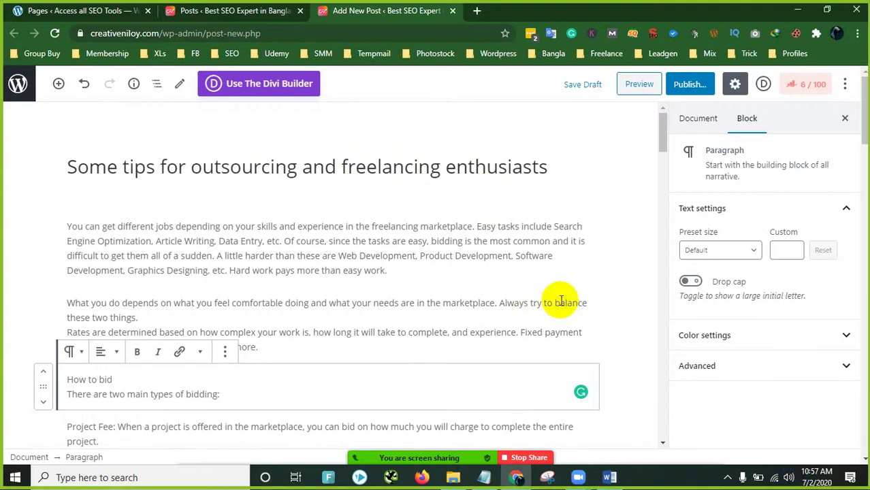
pyautogui.click(559, 302)
pyautogui.click(395, 259)
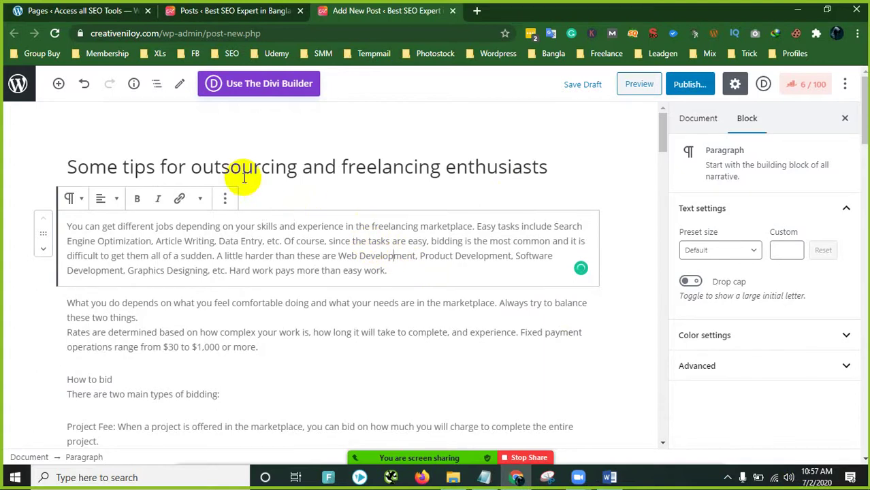
pyautogui.moveTo(224, 165); pyautogui.dragTo(337, 168)
pyautogui.click(451, 171)
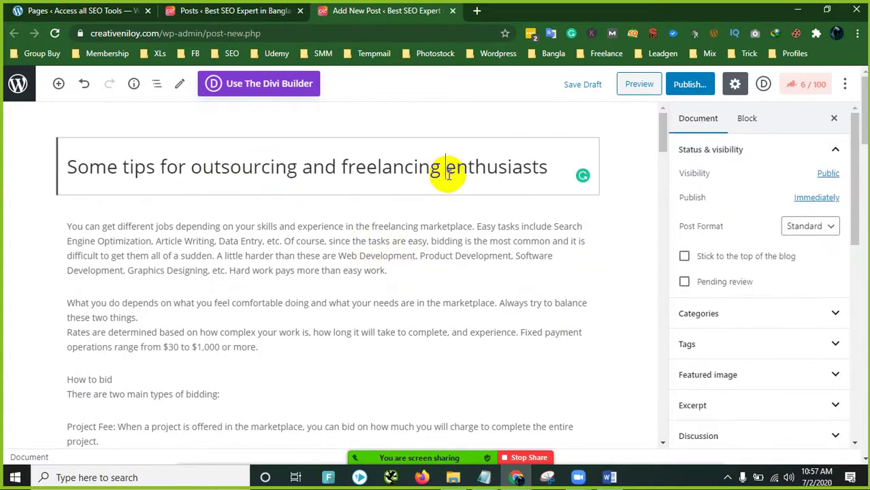
# Step: Convert the paragraph block containing "How to bid" into a heading
pyautogui.scroll(-3, 262, 258)
pyautogui.click(130, 252)
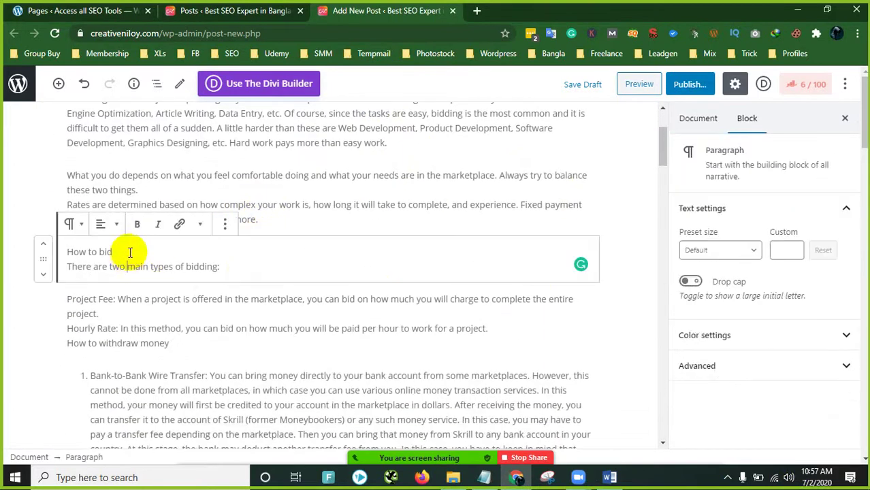
pyautogui.moveTo(132, 252); pyautogui.dragTo(46, 248)
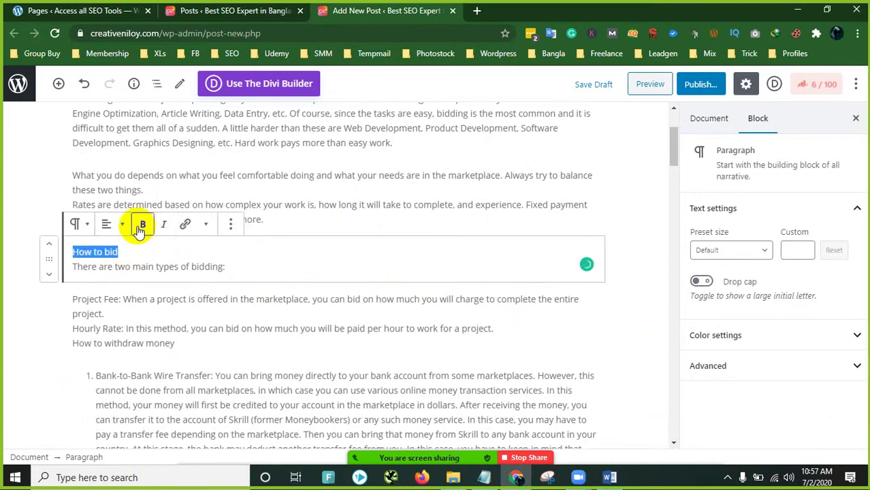
pyautogui.click(124, 227)
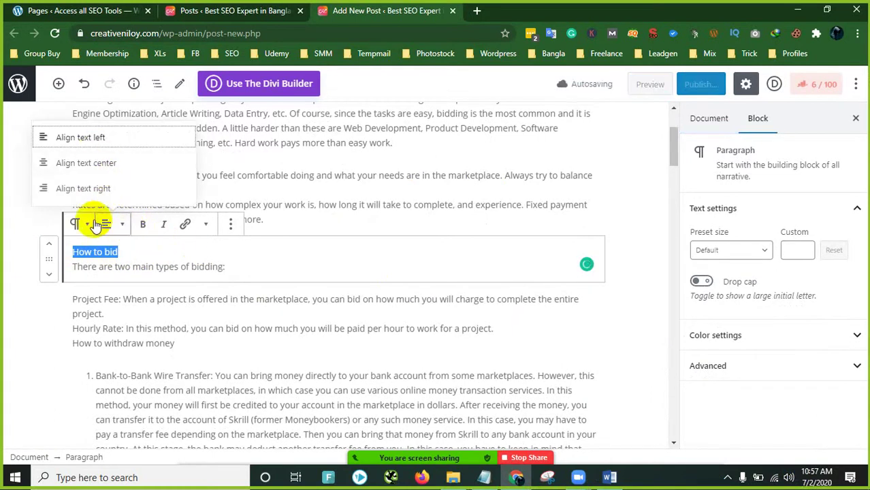
pyautogui.click(94, 226)
pyautogui.click(94, 225)
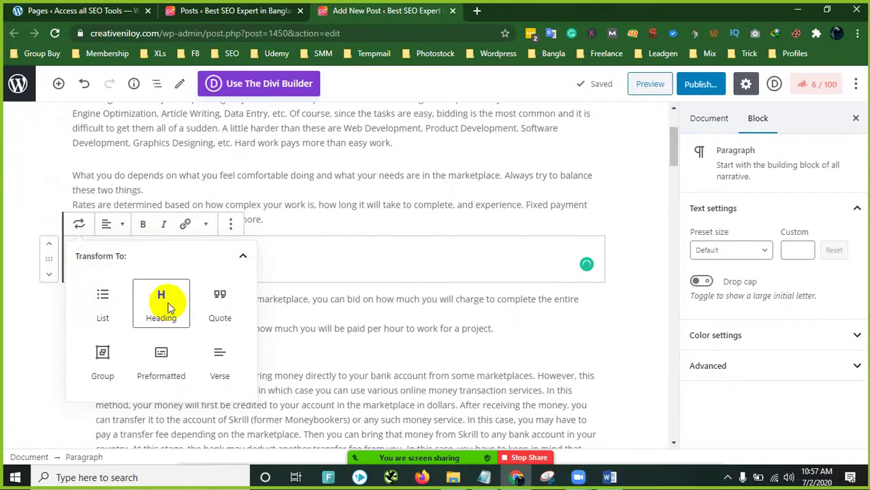
pyautogui.click(169, 305)
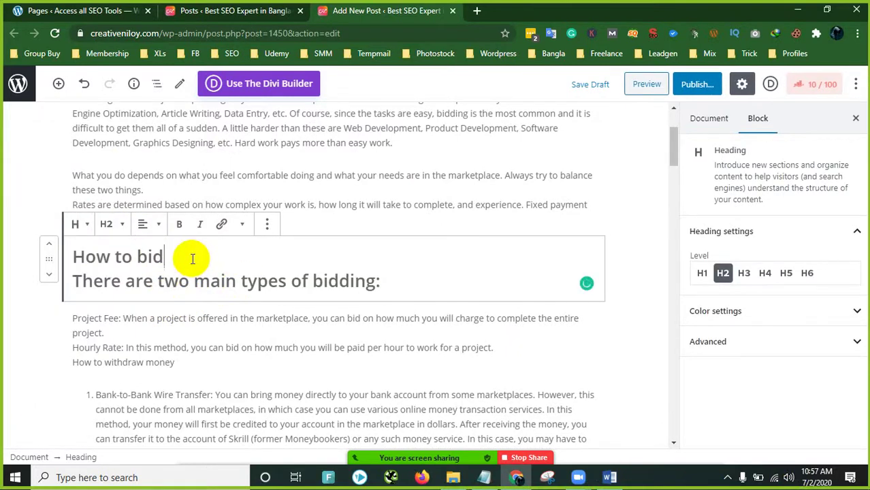
# Step: Split "There are two main types of bidding:" off the "How to bid" heading and turn it back into a paragraph
pyautogui.press('Return')
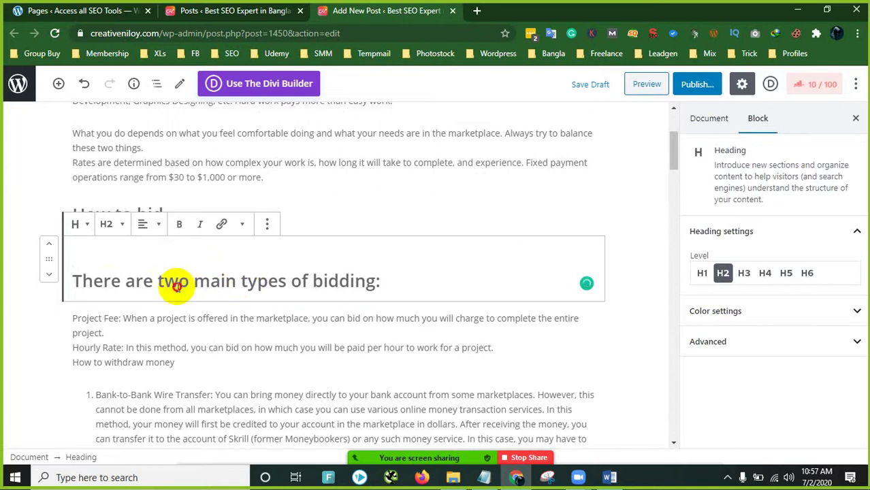
pyautogui.click(109, 224)
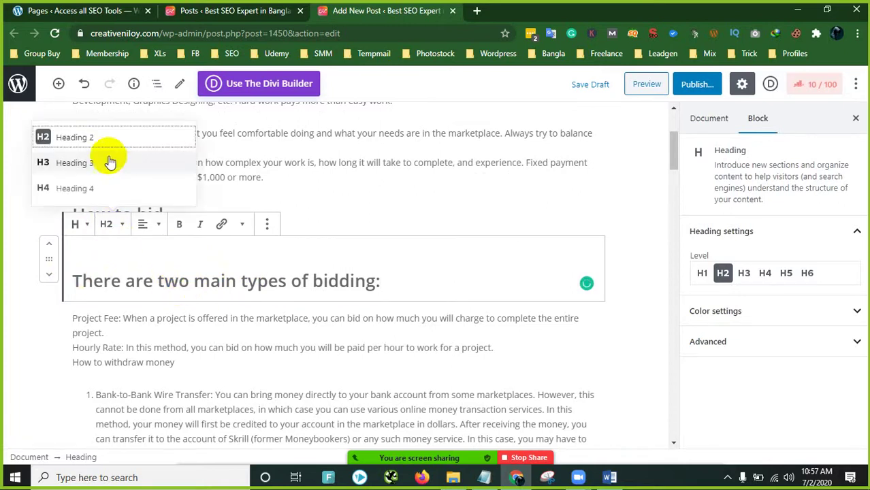
pyautogui.click(121, 224)
pyautogui.click(123, 228)
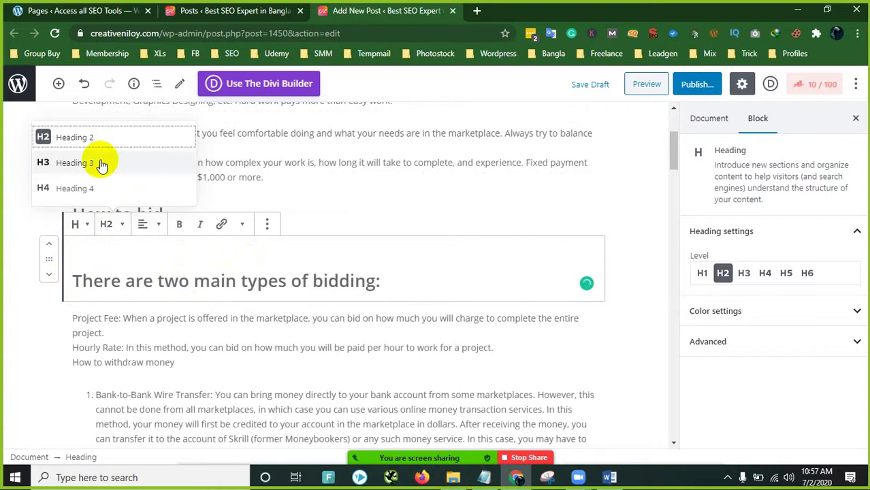
pyautogui.click(78, 225)
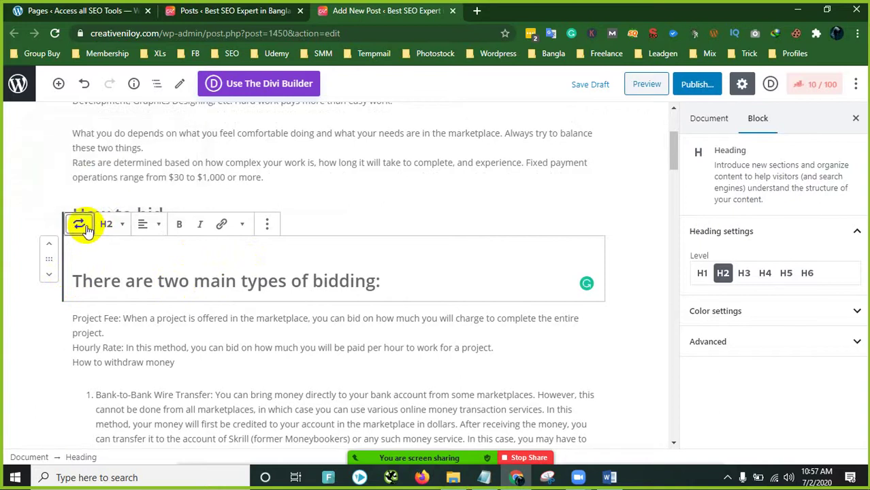
pyautogui.click(100, 299)
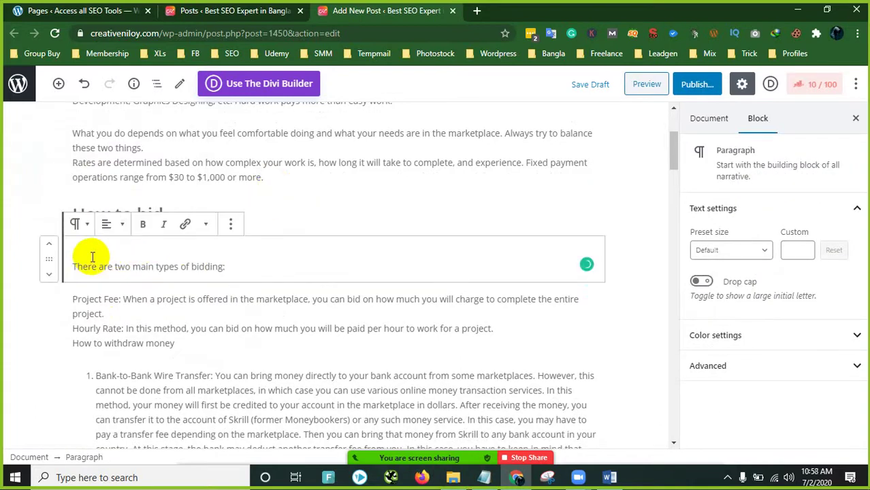
# Step: Remove the blank line before "There are two main types of bidding:", keeping "How to bid" as a separate heading above it
pyautogui.press('BackSpace')
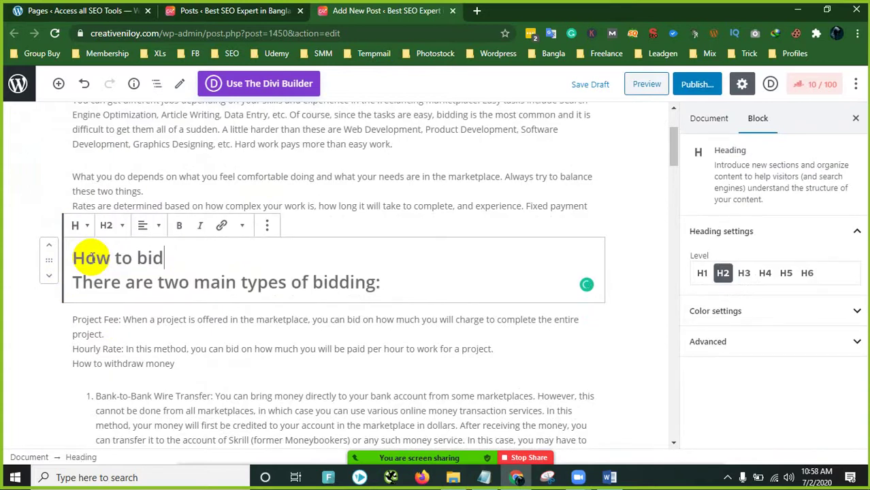
pyautogui.press('Return')
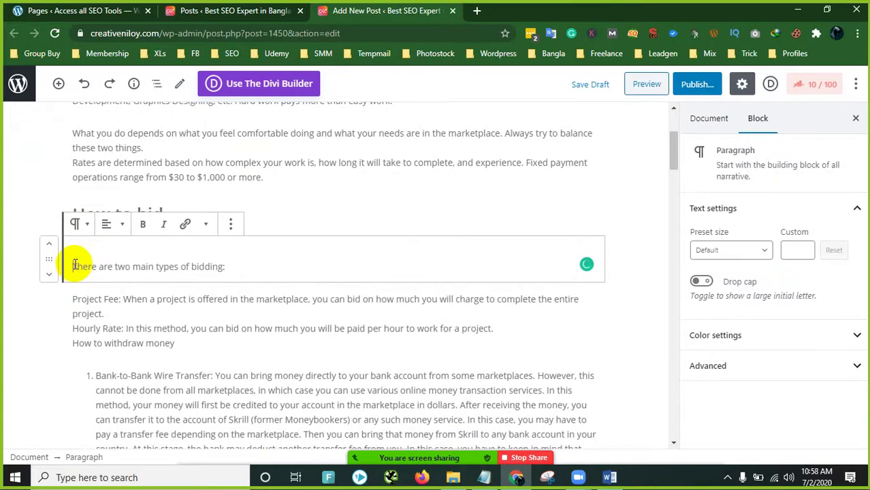
pyautogui.click(188, 192)
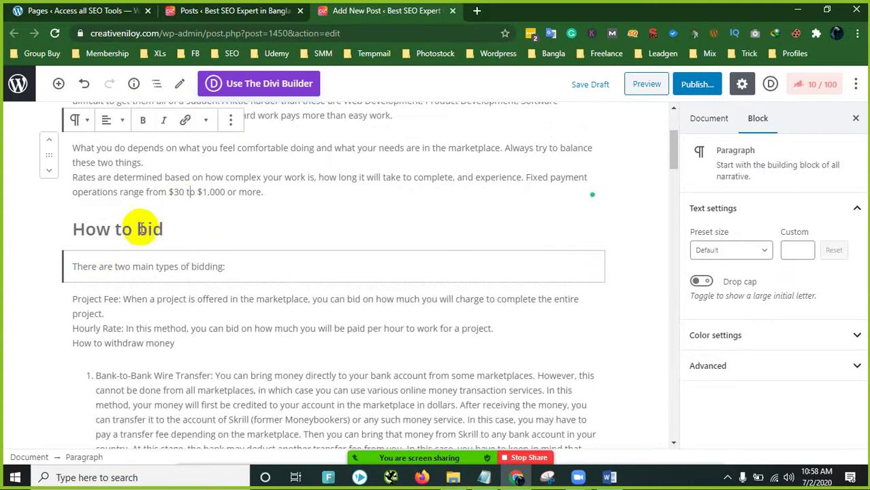
pyautogui.click(134, 229)
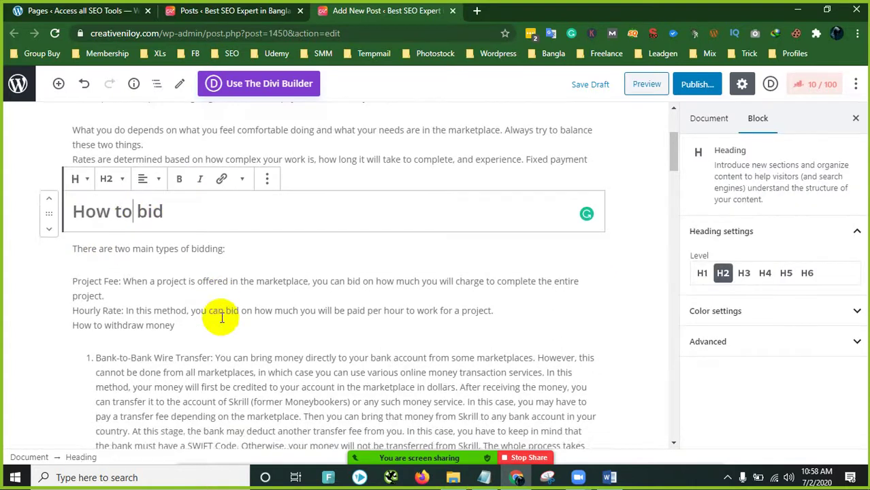
# Step: Make the label "Bank-to-Bank Wire Transfer" bold in the first item of the numbered list
pyautogui.scroll(-4, 222, 318)
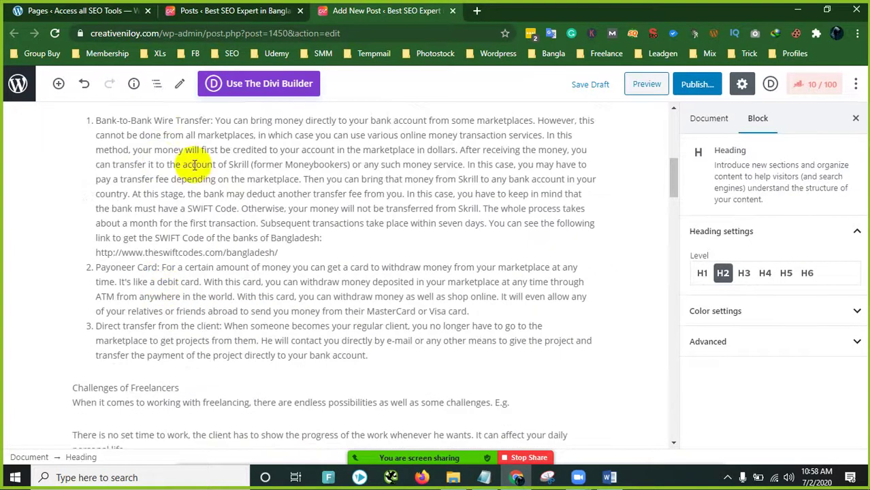
pyautogui.click(213, 119)
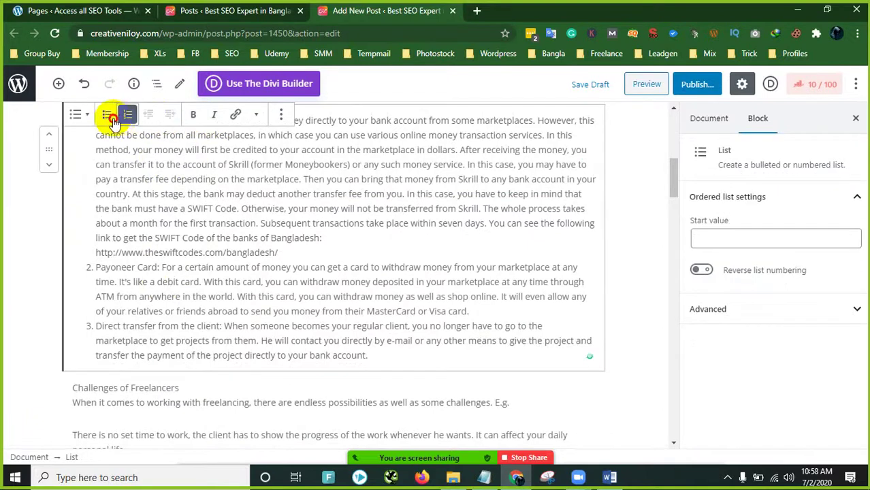
pyautogui.click(173, 150)
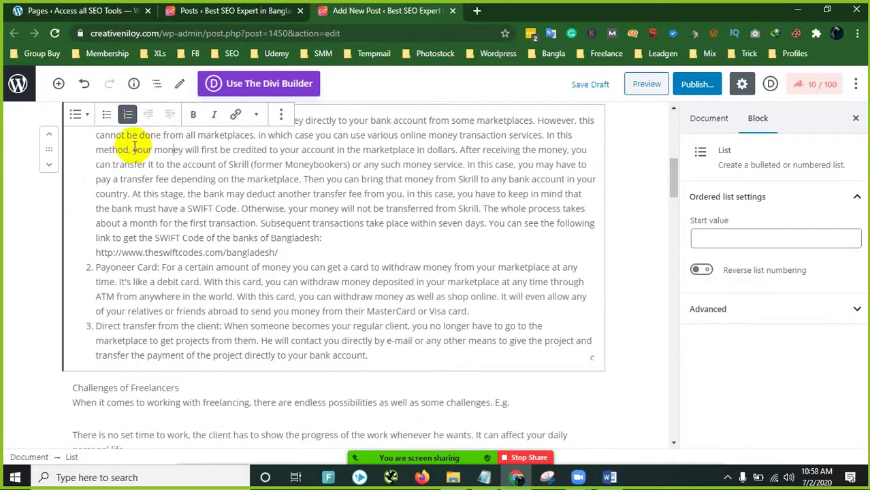
pyautogui.scroll(3, 184, 208)
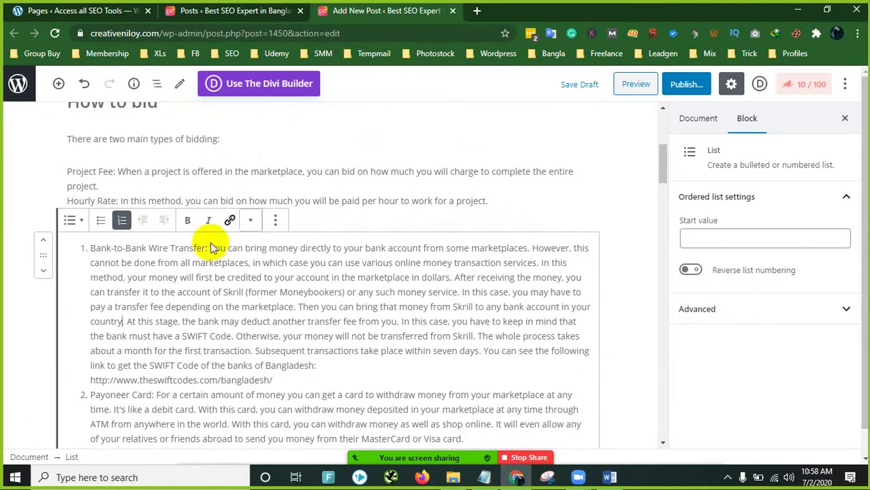
pyautogui.click(153, 183)
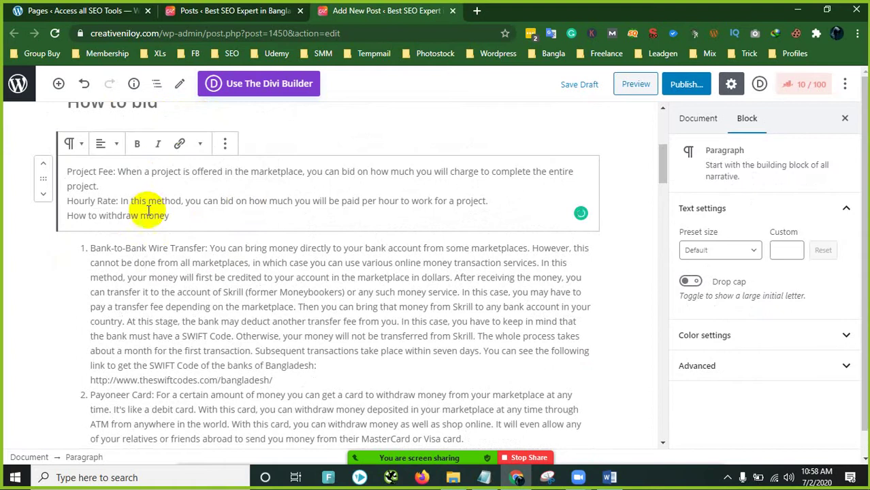
pyautogui.click(204, 251)
pyautogui.moveTo(206, 249); pyautogui.dragTo(99, 250)
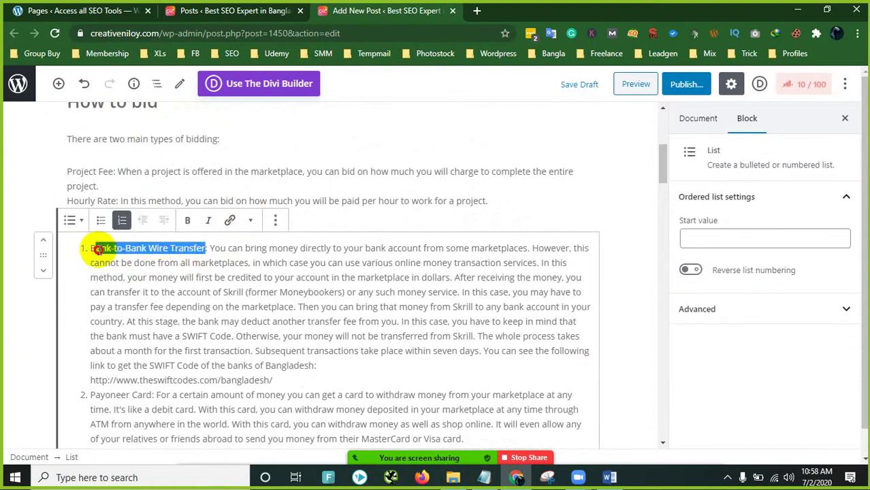
pyautogui.click(188, 220)
pyautogui.click(92, 249)
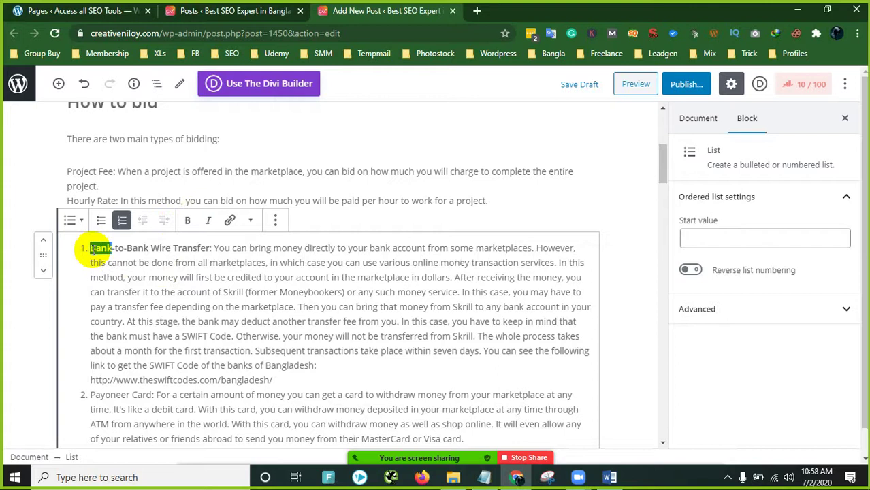
pyautogui.click(141, 292)
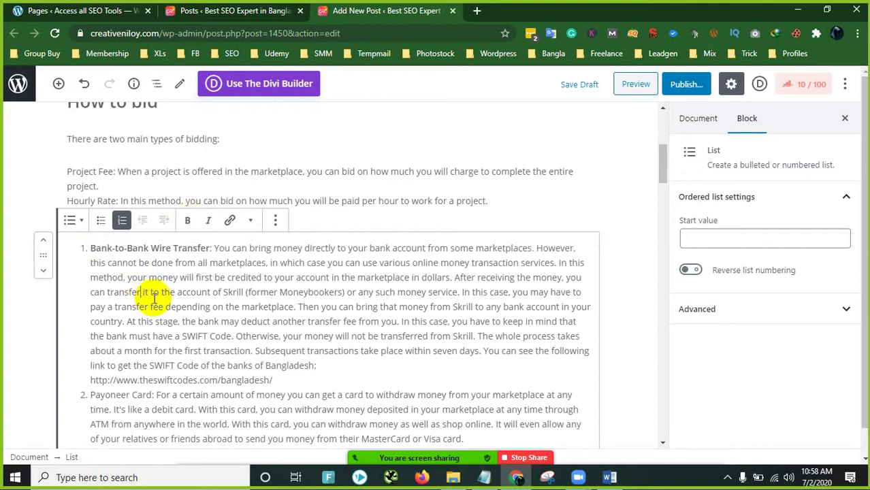
# Step: Make the label "Payoneer Card:" bold in the second item of the numbered list
pyautogui.scroll(-2, 154, 298)
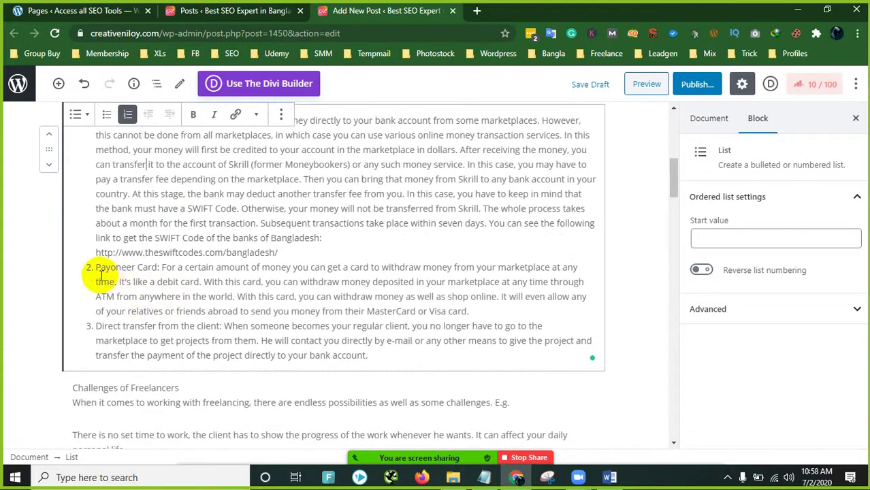
pyautogui.moveTo(96, 268); pyautogui.dragTo(137, 266)
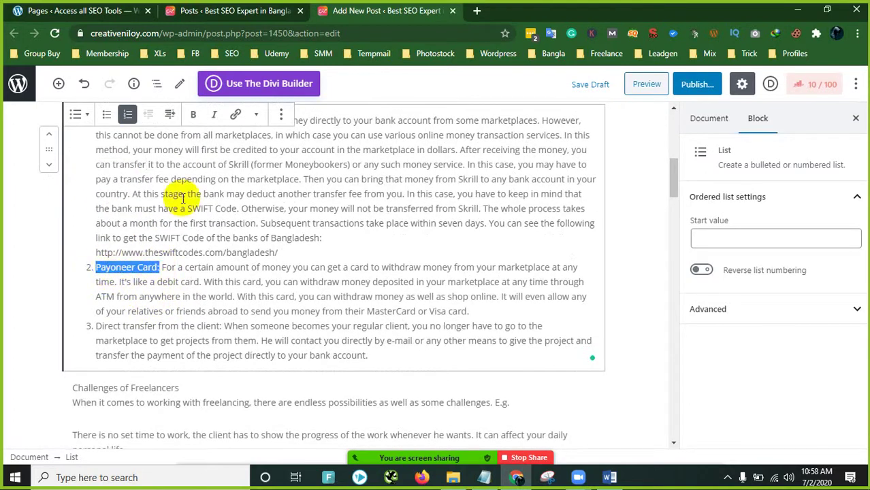
pyautogui.click(194, 114)
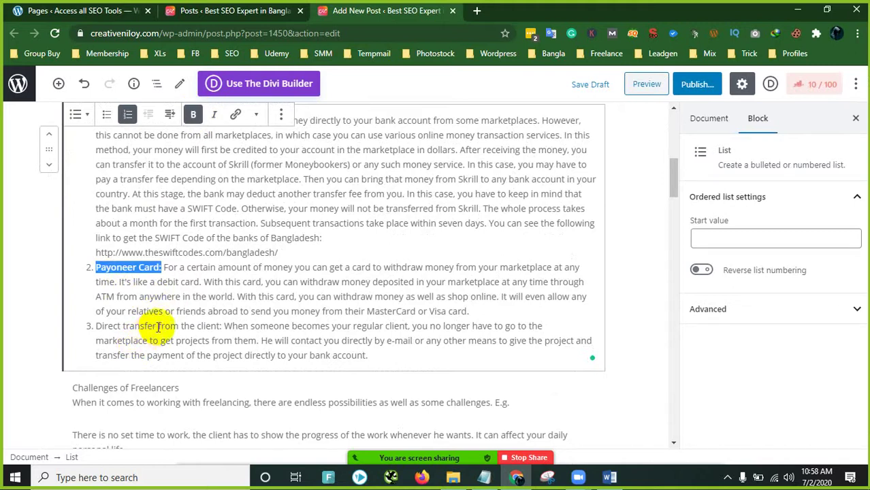
# Step: Make the label "Direct transfer from the client:" bold in the third item of the numbered list
pyautogui.moveTo(222, 326); pyautogui.dragTo(99, 327)
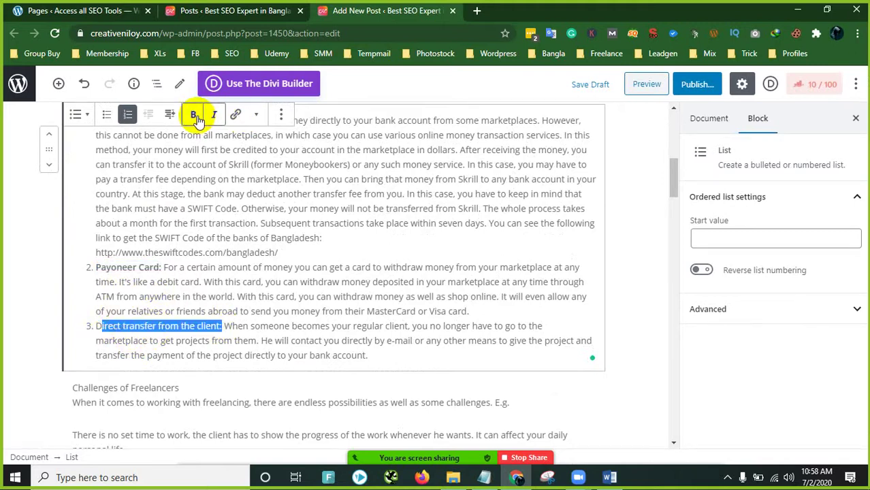
pyautogui.scroll(-1, 218, 237)
pyautogui.scroll(3, 218, 243)
pyautogui.scroll(-3, 224, 252)
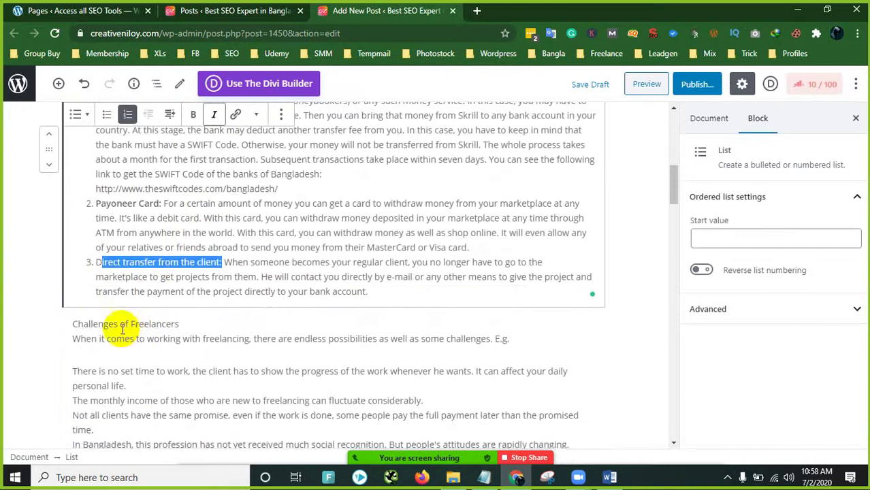
pyautogui.moveTo(96, 262); pyautogui.dragTo(221, 265)
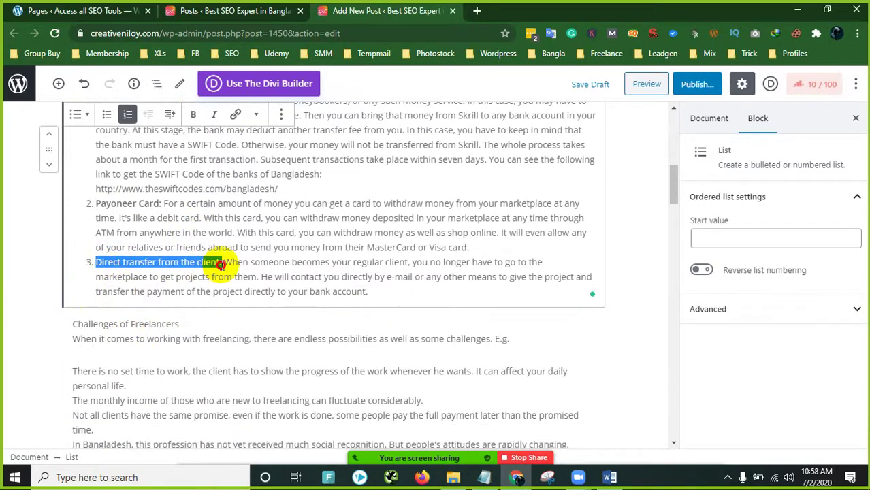
pyautogui.click(194, 114)
pyautogui.click(237, 233)
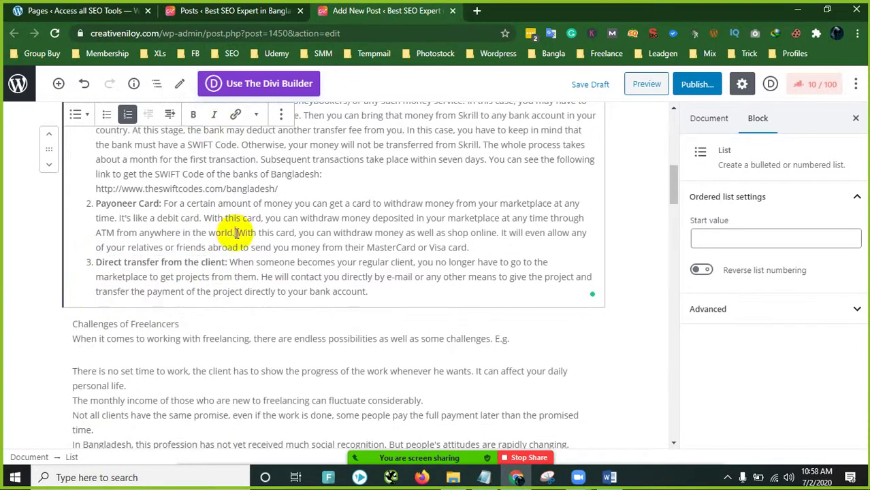
# Step: Split the numbered list after the Bank-to-Bank Wire Transfer item, leaving no empty item or paragraph between the two lists
pyautogui.scroll(3, 369, 225)
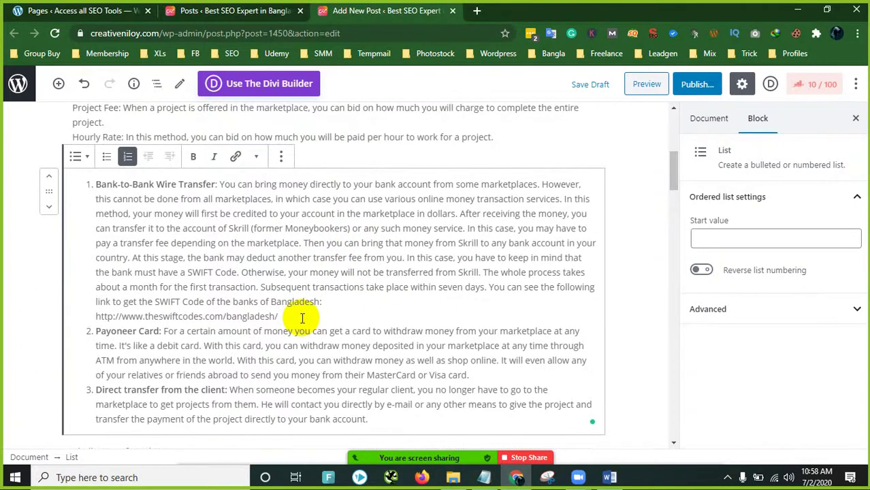
pyautogui.press('Return')
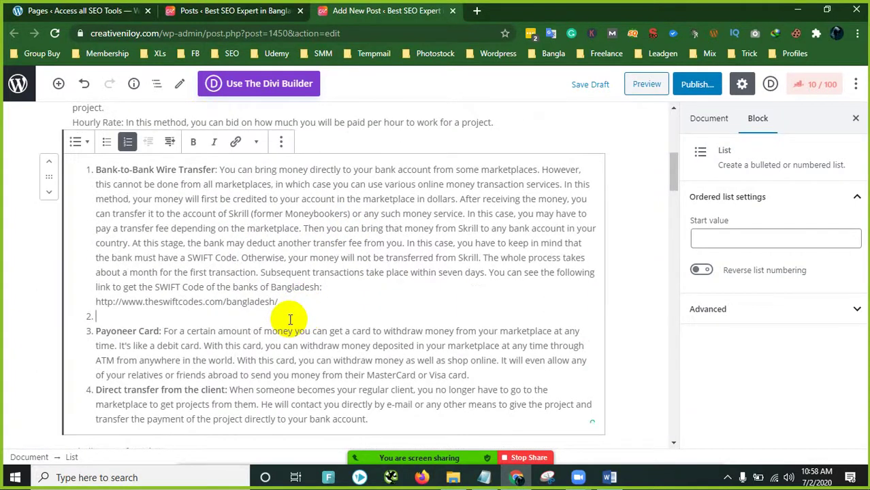
pyautogui.press('BackSpace')
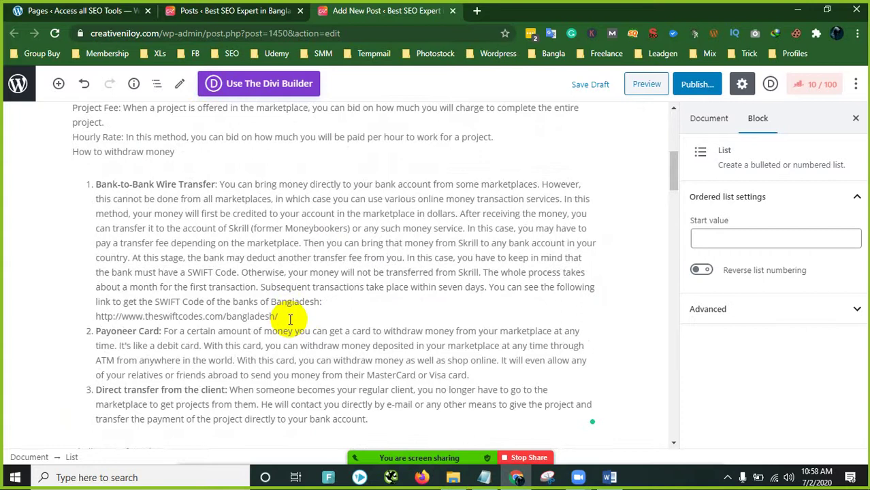
pyautogui.press('Return')
pyautogui.press('Return')
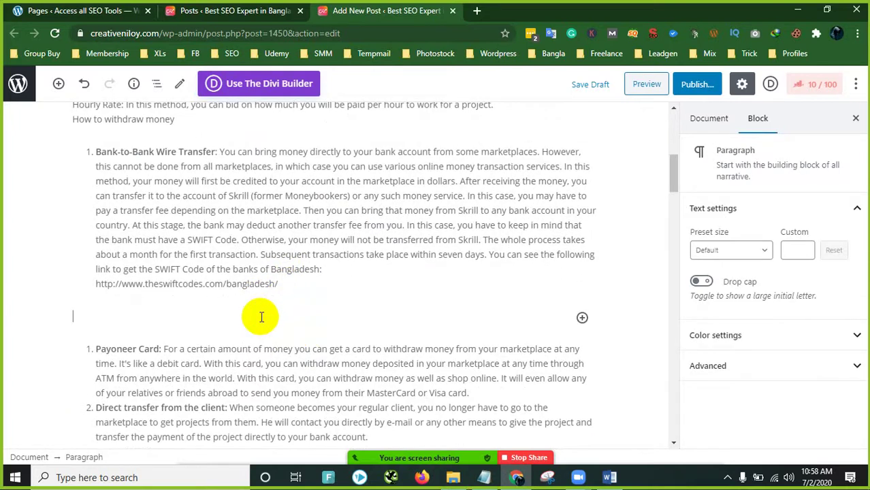
pyautogui.hotkey('ctrl', 'z')
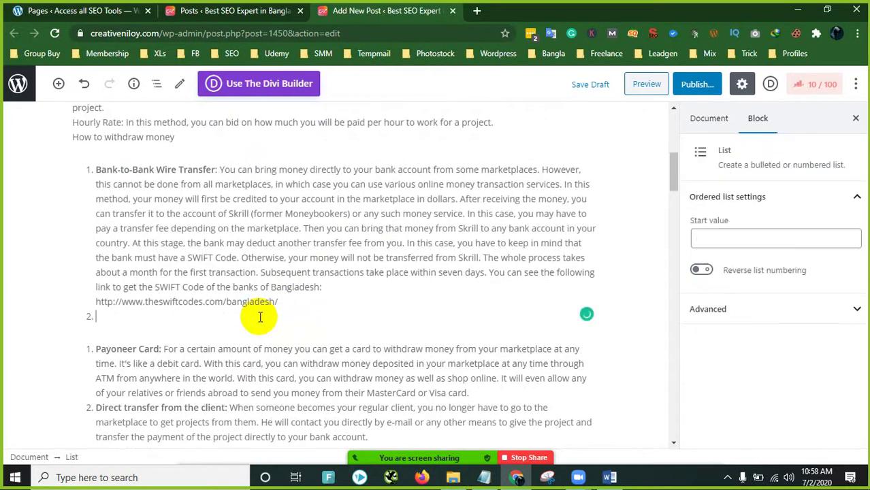
pyautogui.press('BackSpace')
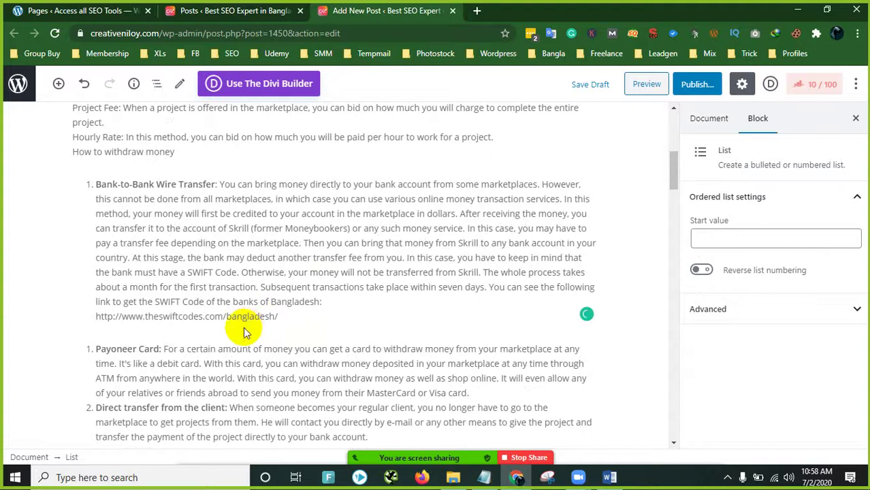
# Step: Split the "Direct transfer from the client" item into its own list below the Payoneer Card item, without an empty line between
pyautogui.scroll(-3, 245, 332)
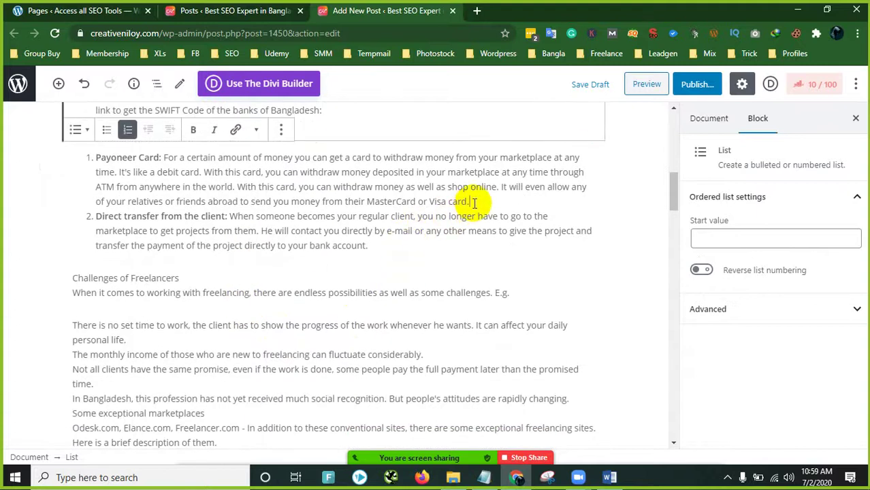
pyautogui.press('Return')
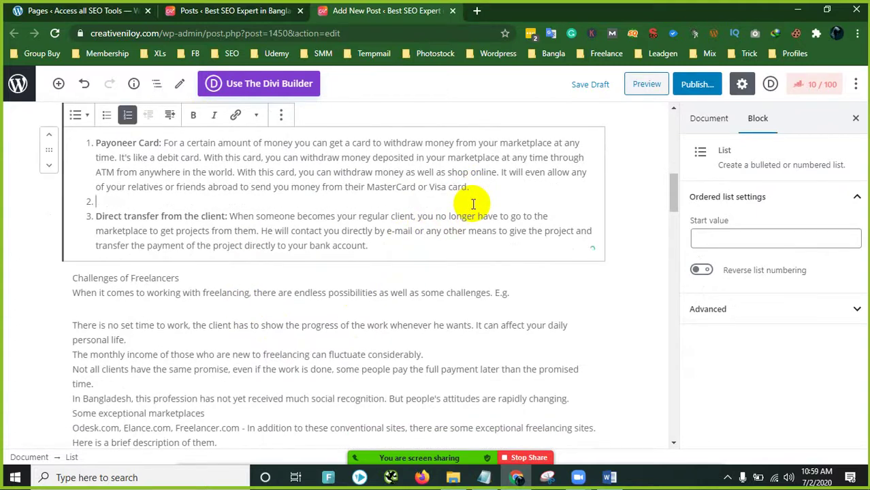
pyautogui.press('BackSpace')
pyautogui.press('Return')
pyautogui.press('Return')
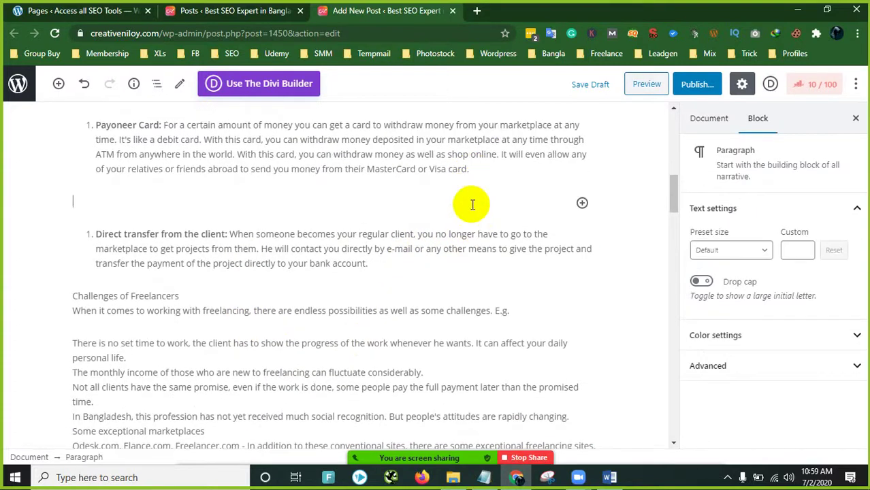
pyautogui.press('BackSpace')
pyautogui.press('BackSpace')
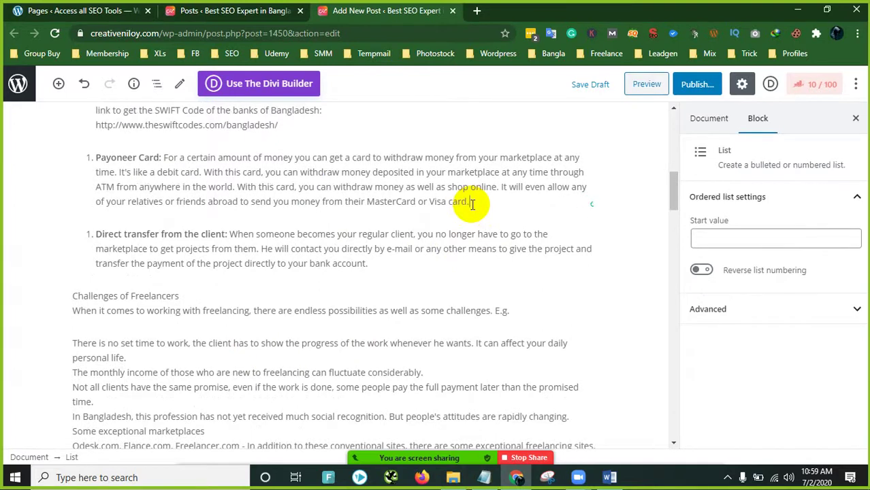
# Step: Make the paragraph "There are two main types of bidding:" under the "How to bid" heading bold
pyautogui.scroll(4, 219, 219)
pyautogui.scroll(1, 193, 165)
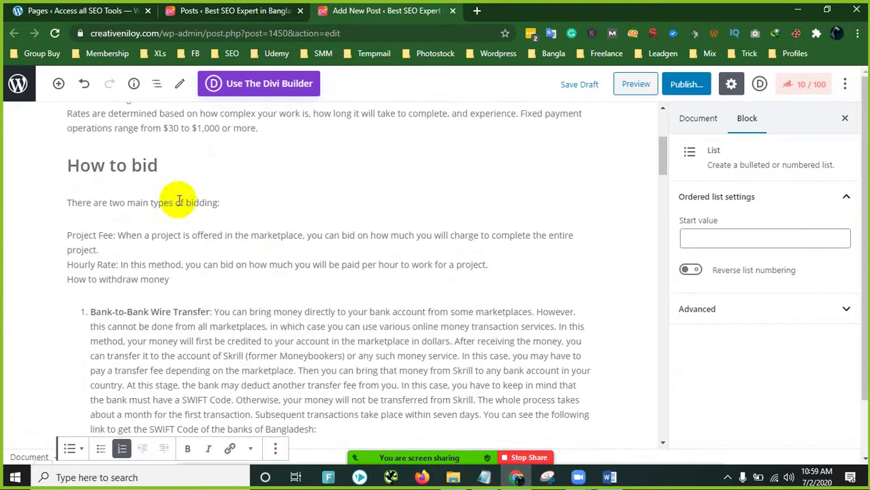
pyautogui.click(178, 167)
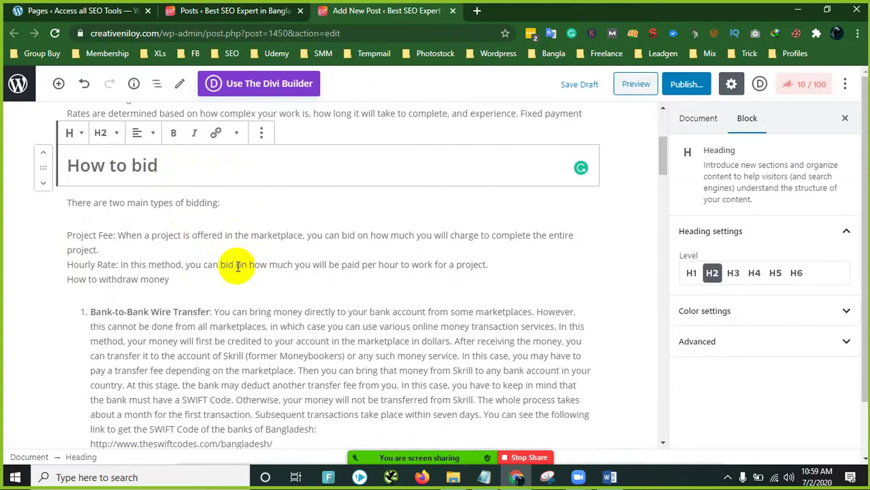
pyautogui.scroll(-3, 230, 264)
pyautogui.scroll(3, 230, 207)
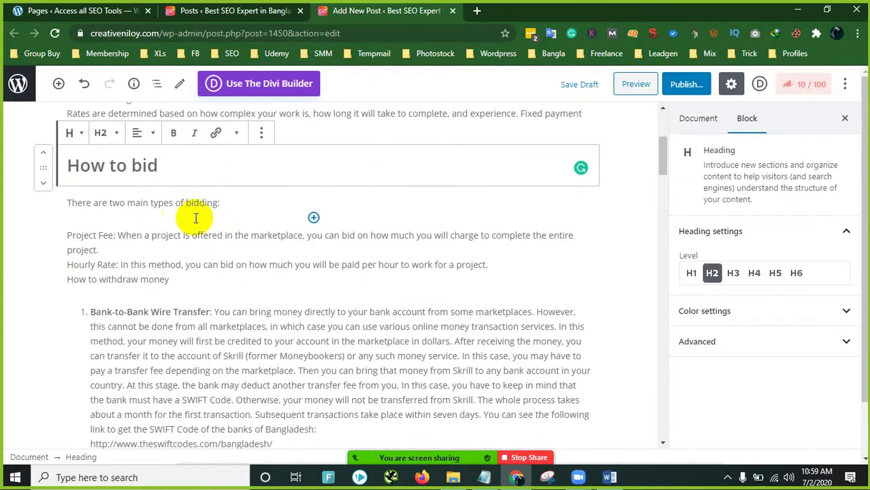
pyautogui.moveTo(230, 205); pyautogui.dragTo(62, 202)
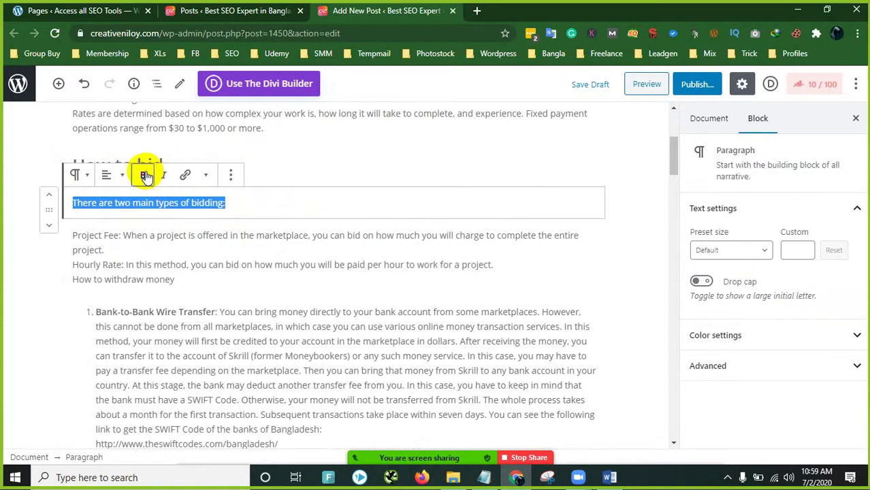
pyautogui.click(142, 175)
pyautogui.click(168, 273)
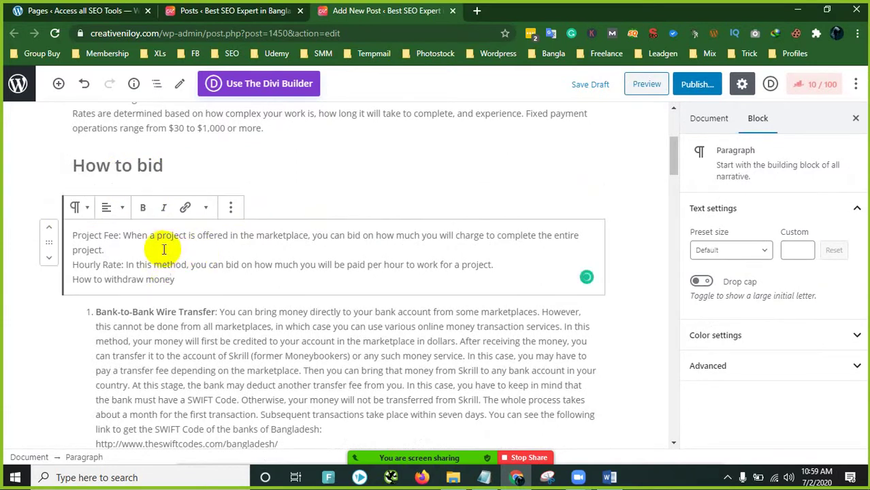
pyautogui.click(124, 123)
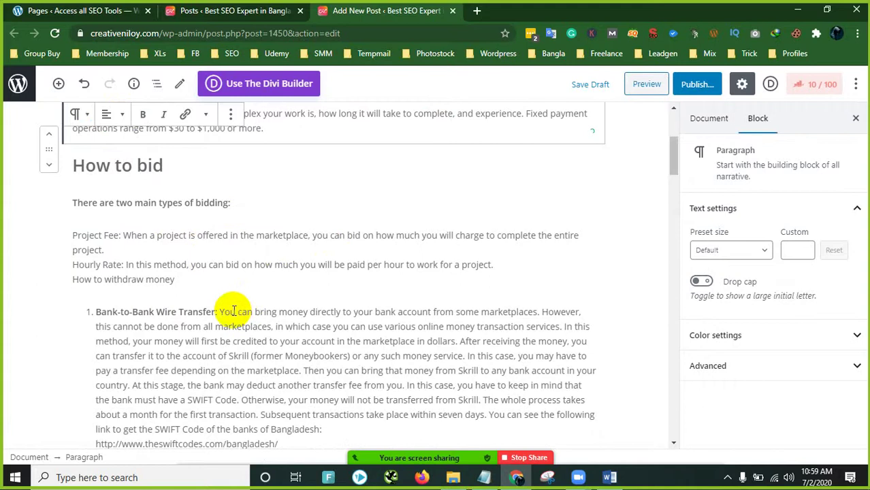
# Step: Make the labels "Project Fee:" and "Hourly Rate:" bold in the paragraph on bidding types
pyautogui.scroll(-1, 233, 312)
pyautogui.moveTo(120, 172); pyautogui.dragTo(73, 171)
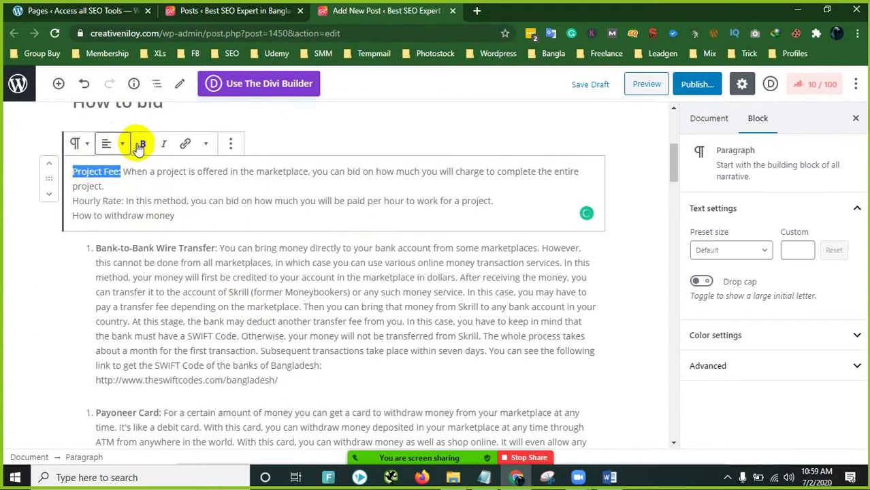
pyautogui.click(140, 145)
pyautogui.moveTo(123, 202); pyautogui.dragTo(73, 201)
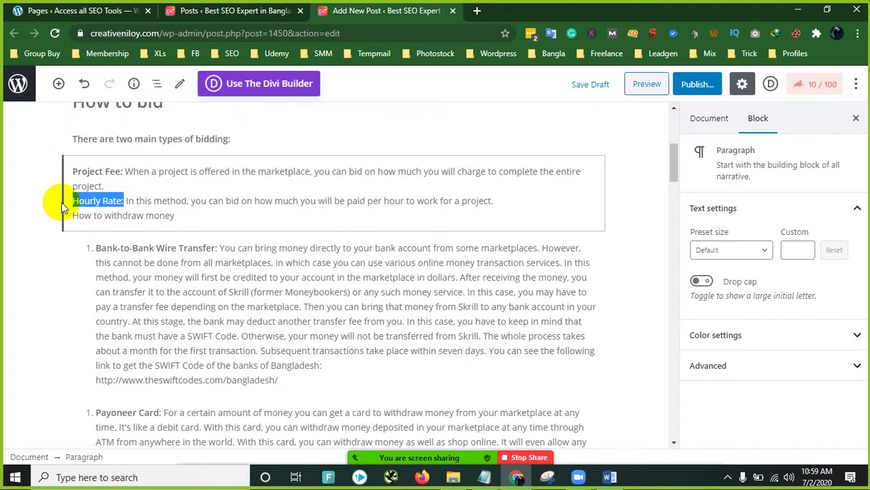
pyautogui.click(142, 145)
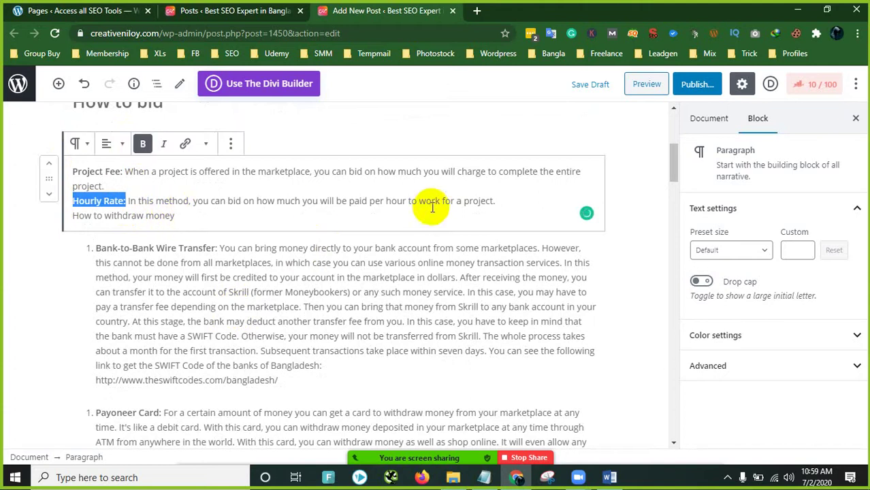
# Step: Split "How to withdraw money" off the Hourly Rate paragraph into its own heading block reading "How to withdraw money:"
pyautogui.press('Return')
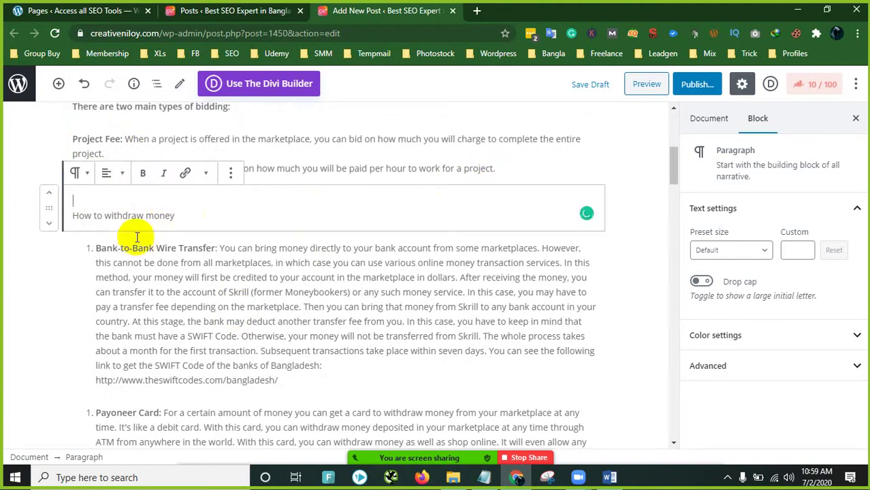
pyautogui.moveTo(187, 215); pyautogui.dragTo(71, 215)
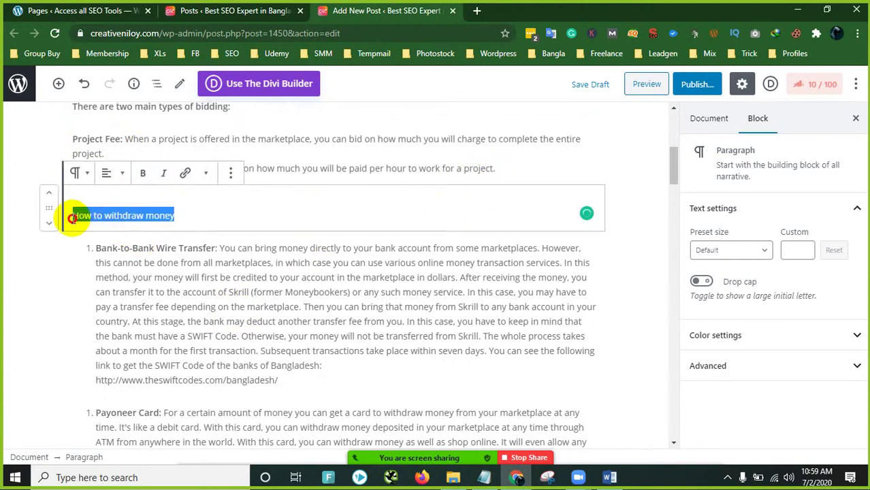
pyautogui.click(129, 179)
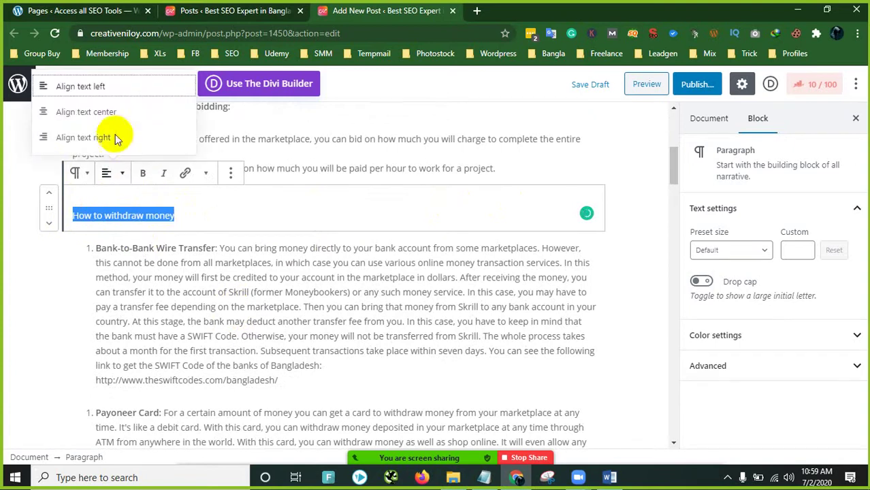
pyautogui.click(109, 173)
pyautogui.click(89, 180)
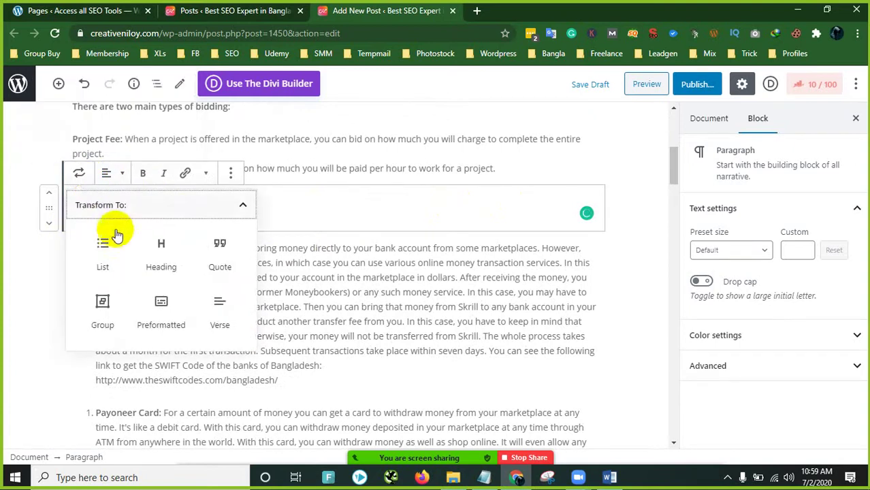
pyautogui.click(165, 246)
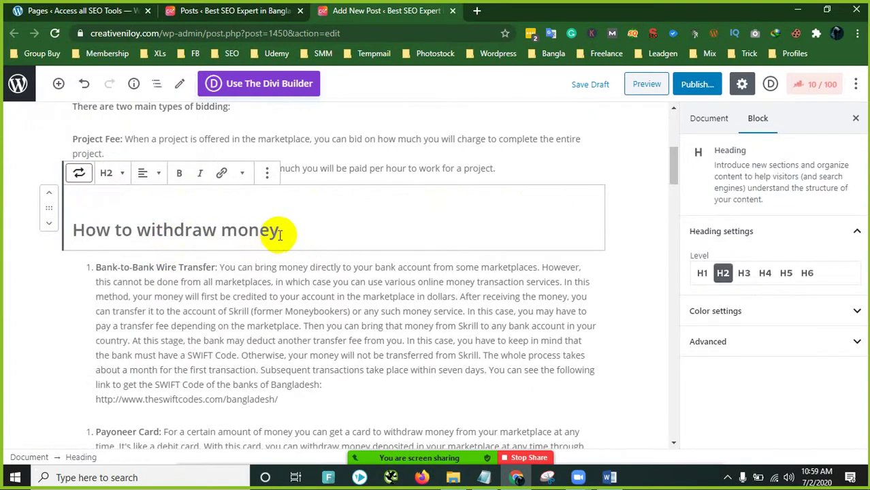
pyautogui.write(':')
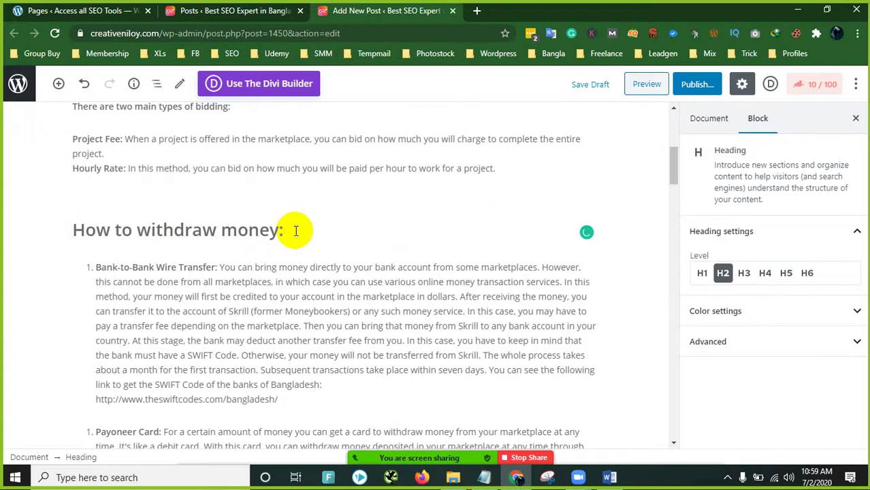
pyautogui.click(233, 355)
# Step: Review the formatting of the "How to bid" and "How to withdraw money:" sections
pyautogui.scroll(3, 300, 233)
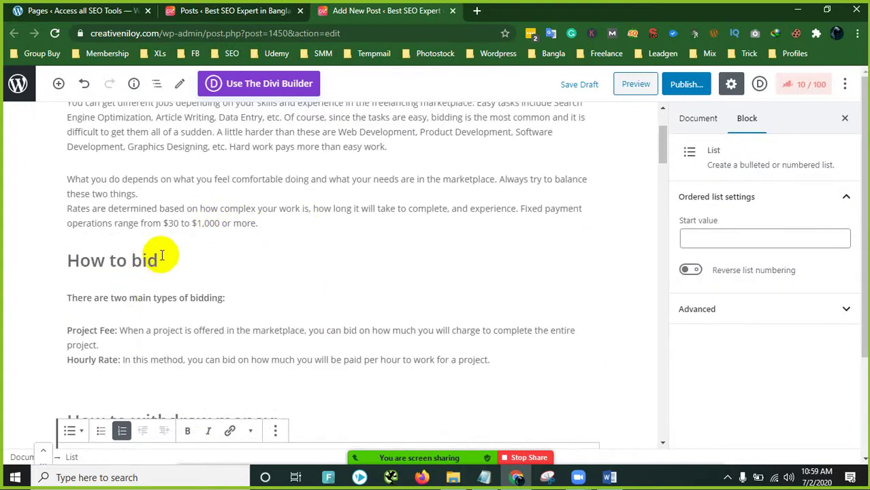
pyautogui.scroll(-3, 189, 301)
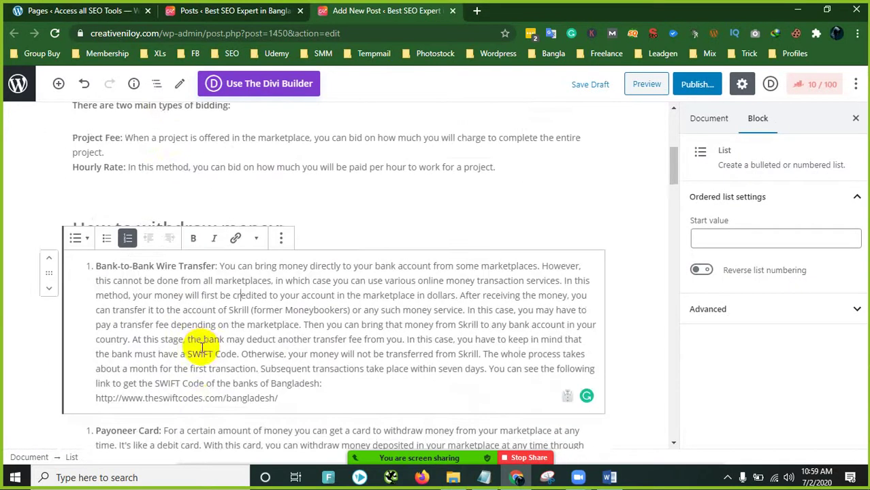
pyautogui.scroll(-1, 202, 348)
pyautogui.scroll(4, 214, 374)
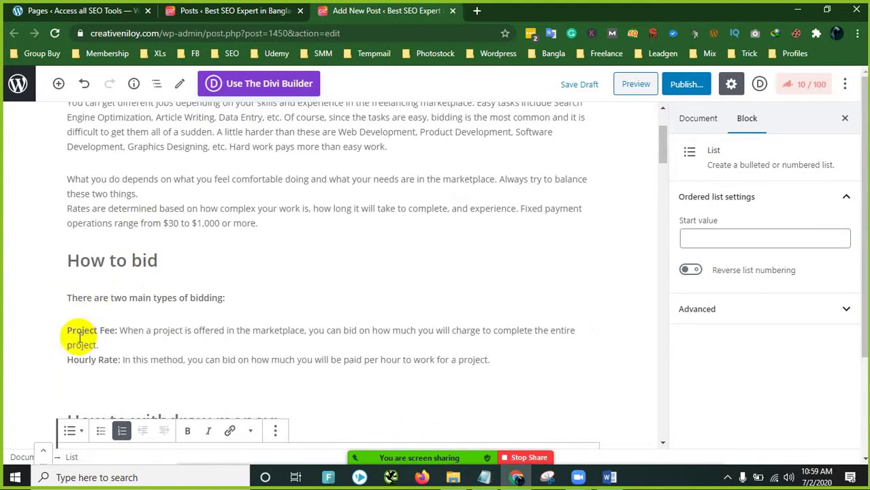
pyautogui.scroll(-1, 160, 331)
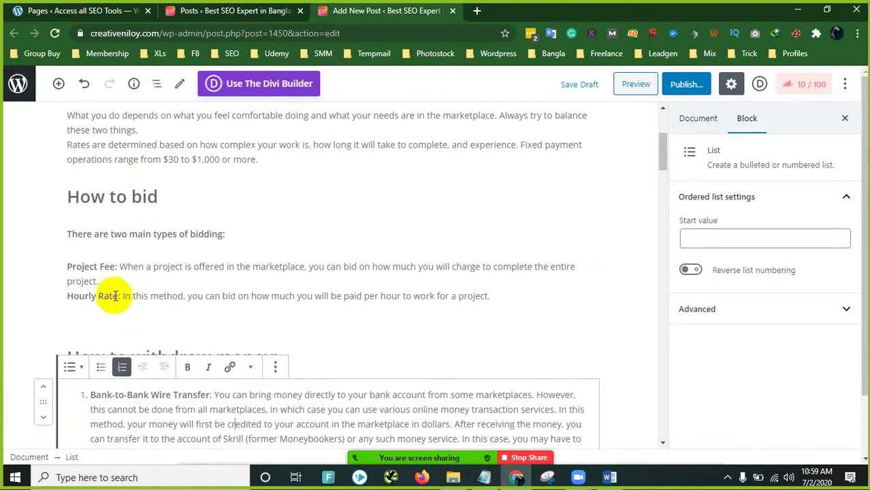
pyautogui.scroll(-3, 227, 296)
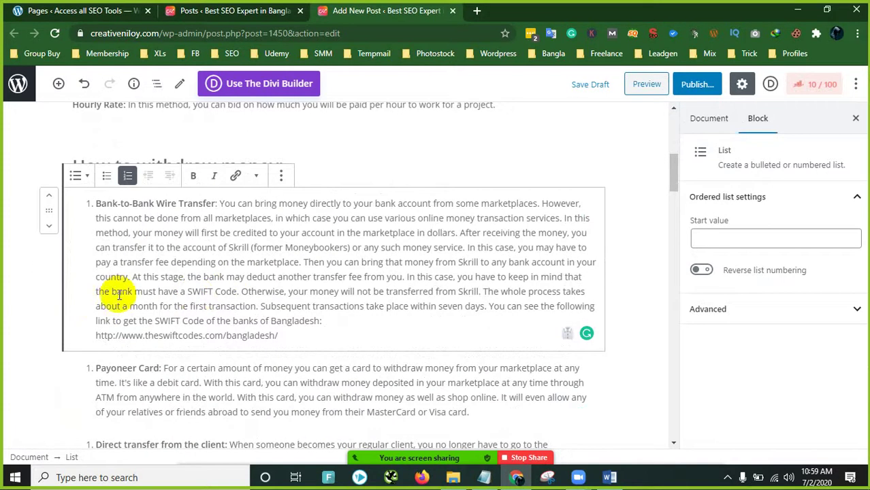
pyautogui.click(20, 309)
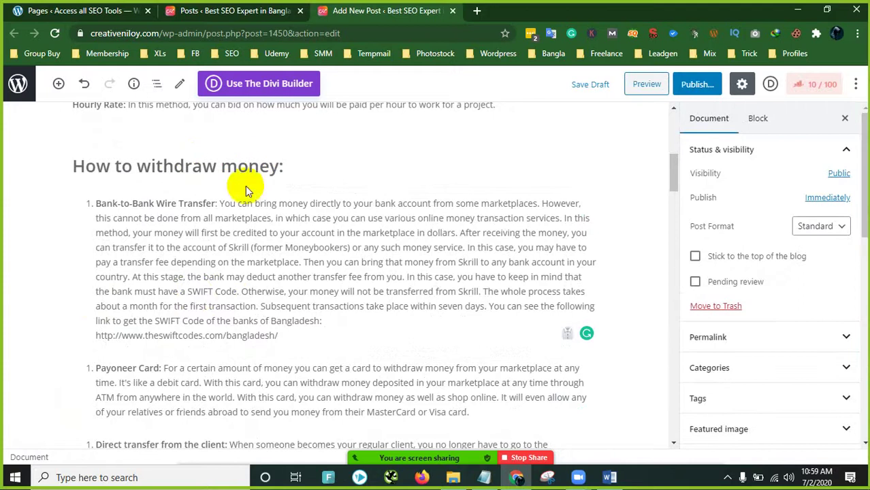
# Step: Review the post's formatting from the title through the bidding and withdrawal sections to the "Challenges of Freelancers" text
pyautogui.scroll(-3, 171, 276)
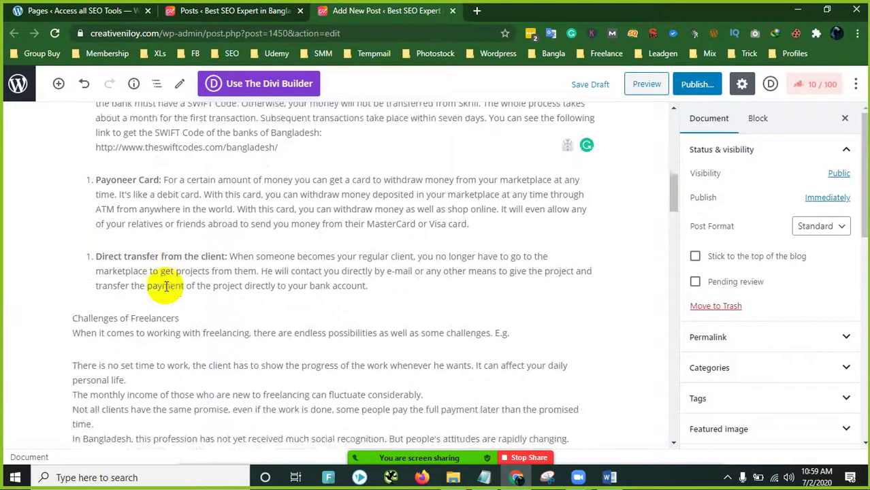
pyautogui.scroll(3, 171, 229)
pyautogui.scroll(-1, 152, 297)
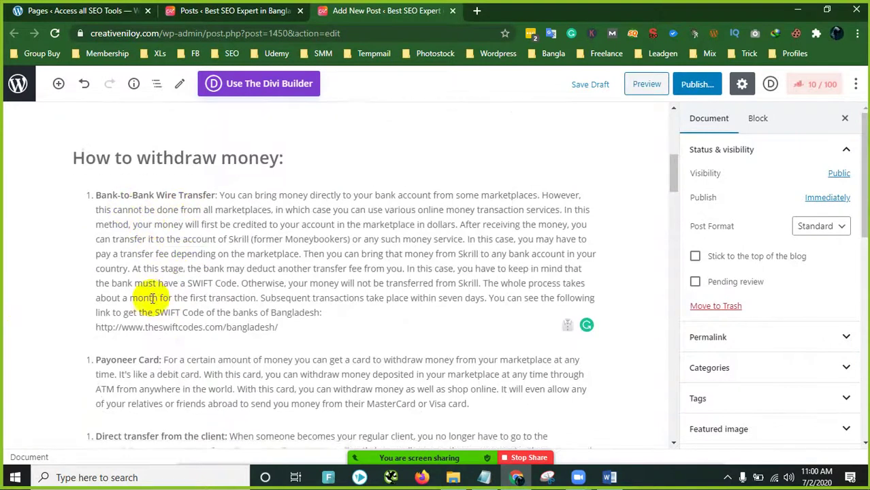
pyautogui.scroll(-3, 153, 297)
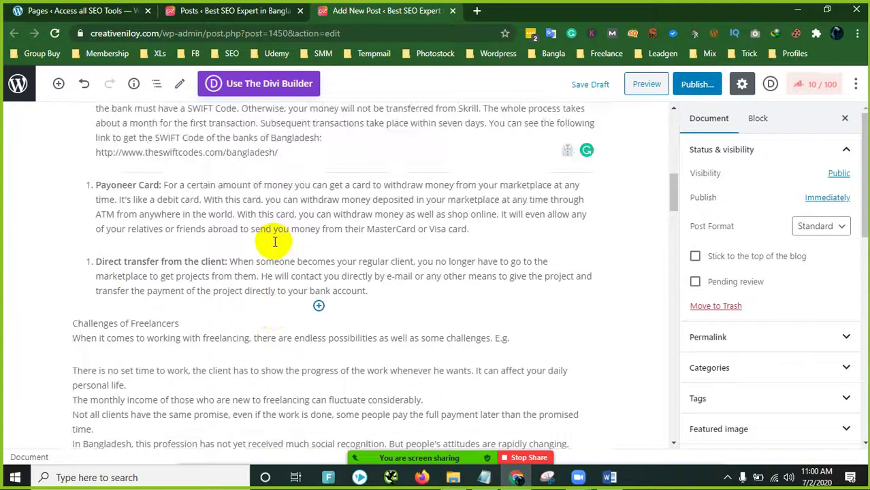
pyautogui.scroll(10, 275, 242)
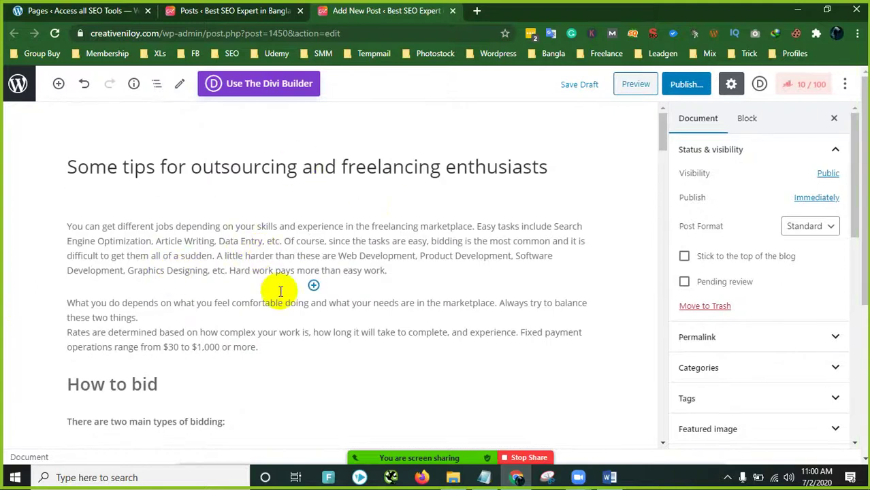
pyautogui.scroll(-1, 451, 309)
pyautogui.scroll(-2, 452, 310)
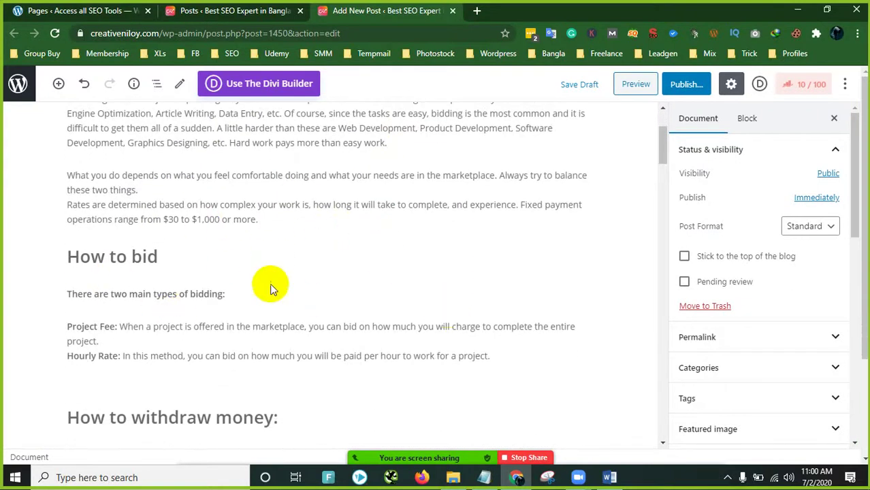
pyautogui.scroll(-1, 270, 283)
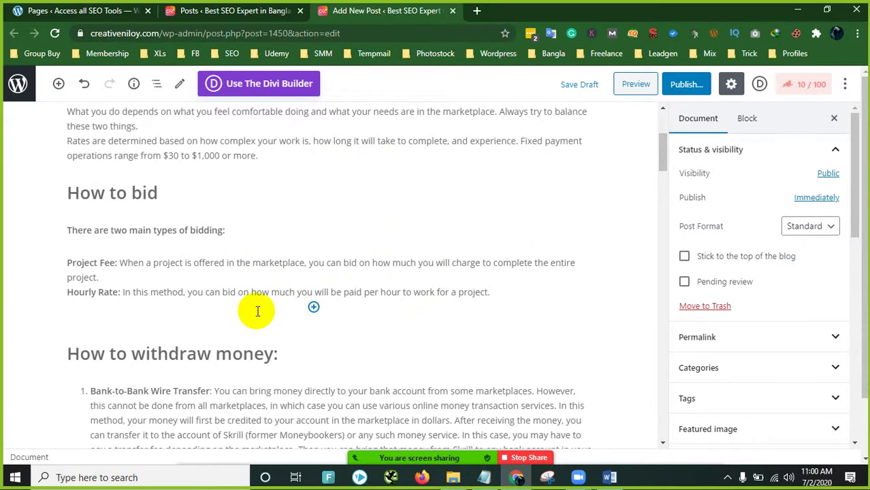
pyautogui.scroll(-7, 257, 311)
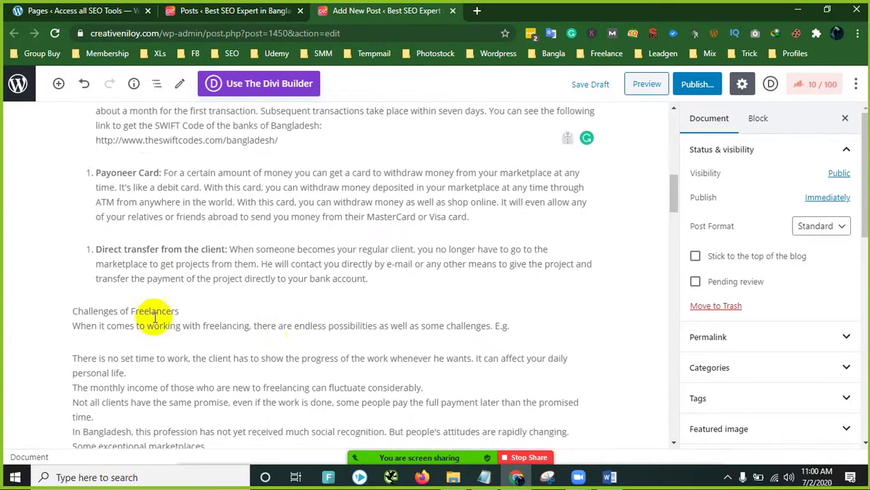
pyautogui.scroll(-1, 270, 332)
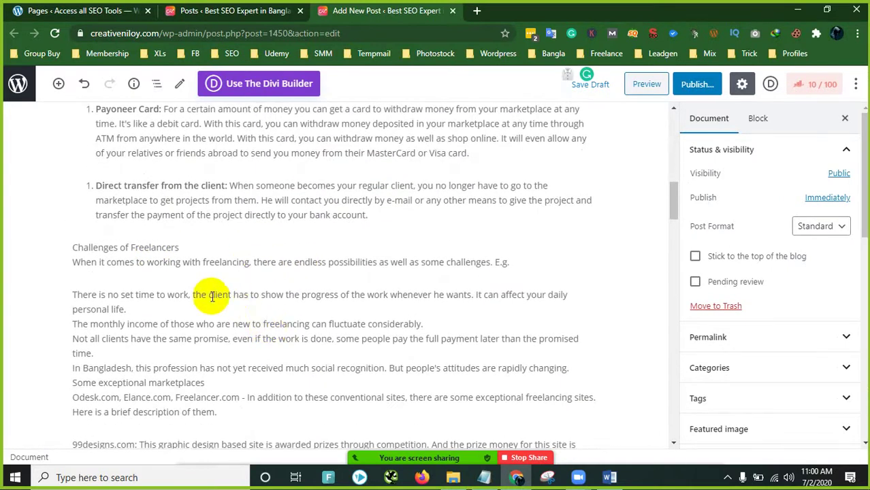
# Step: Try to convert the paragraph beginning "Challenges of Freelancers" into a heading, and undo the conversion
pyautogui.click(193, 248)
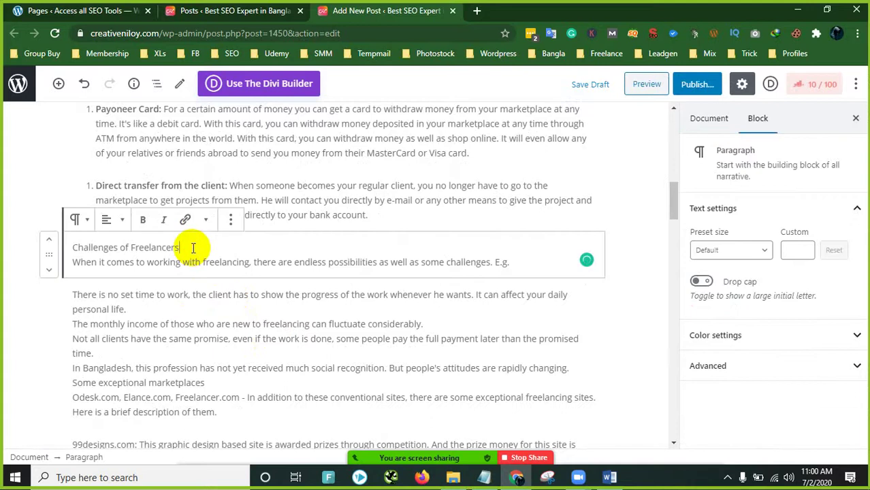
pyautogui.moveTo(195, 247); pyautogui.dragTo(75, 246)
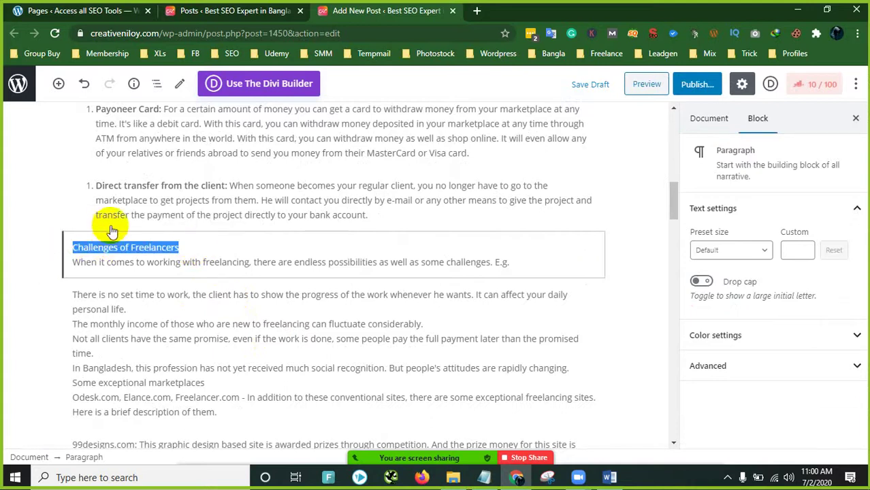
pyautogui.click(121, 220)
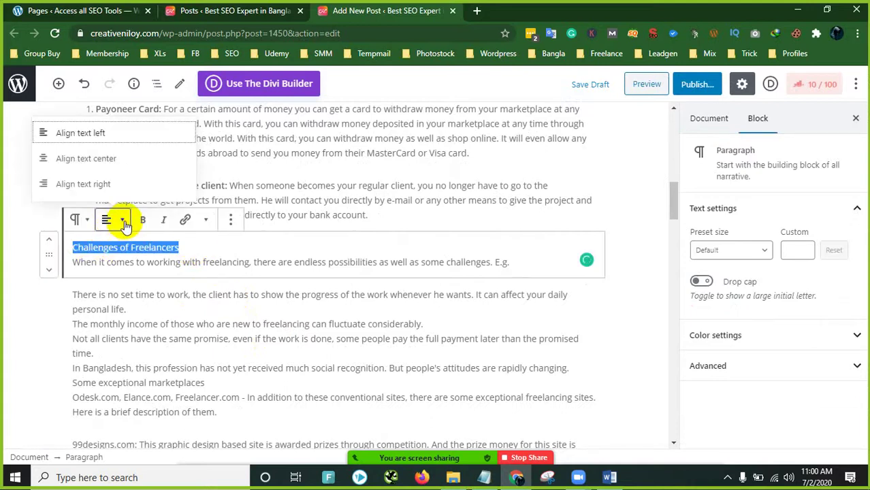
pyautogui.click(77, 220)
pyautogui.click(158, 300)
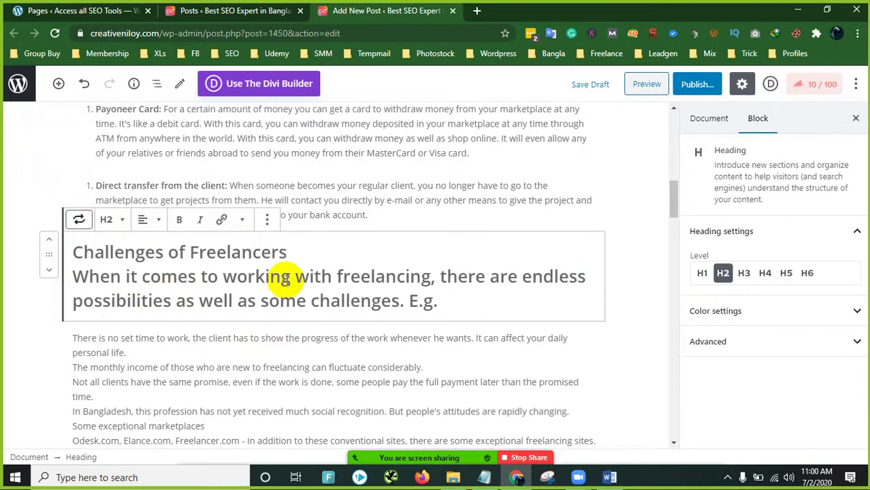
pyautogui.hotkey('ctrl', 'z')
# Step: Split the line "Challenges of Freelancers" off into its own paragraph block above "When it comes to working with freelancing"
pyautogui.scroll(-1, 254, 281)
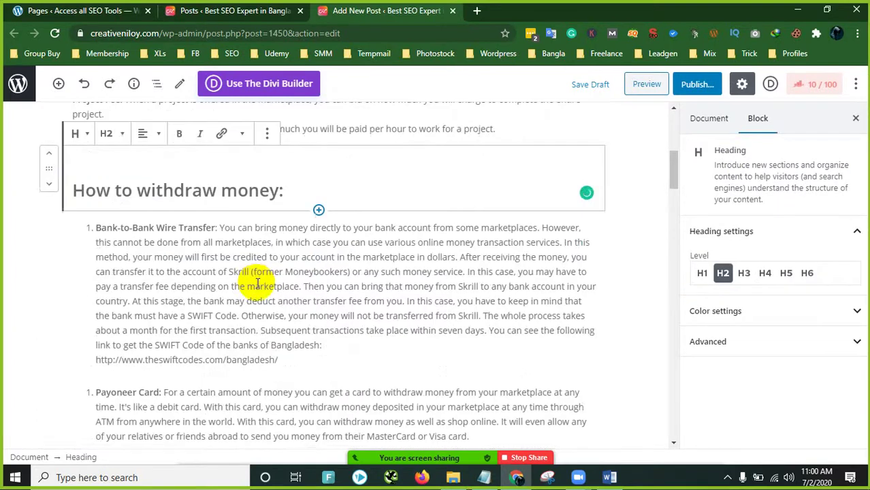
pyautogui.scroll(-3, 254, 282)
pyautogui.scroll(-2, 256, 285)
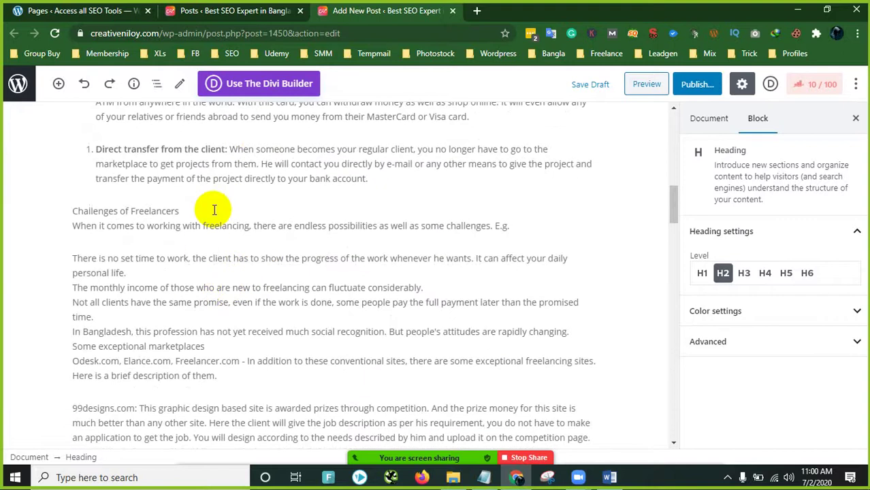
pyautogui.click(213, 210)
pyautogui.hotkey('shift', 'Home')
pyautogui.press('BackSpace')
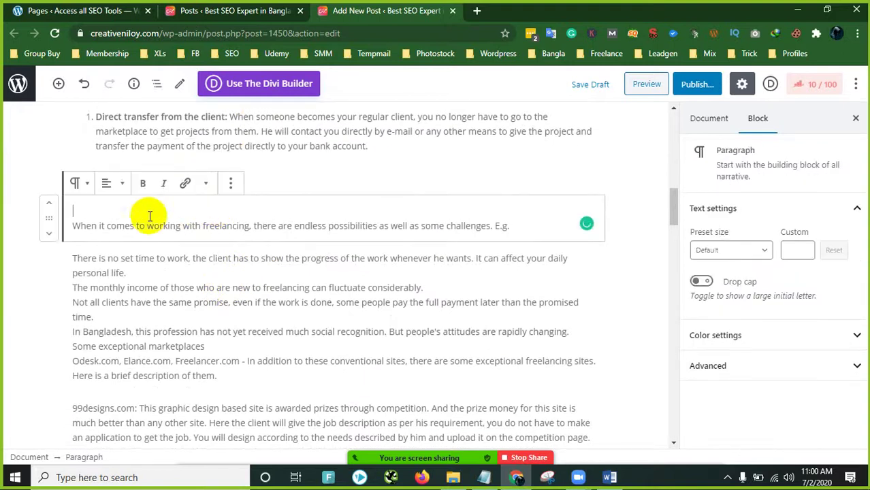
pyautogui.click(70, 227)
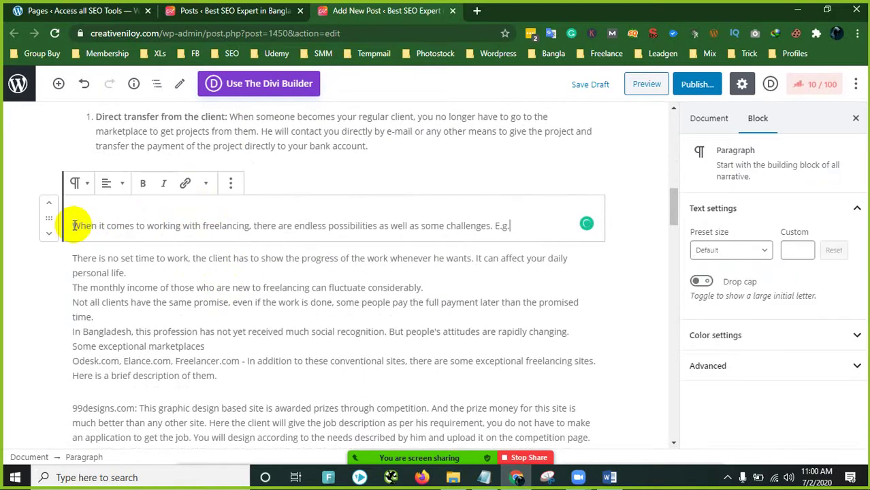
pyautogui.press('BackSpace')
pyautogui.hotkey('ctrl', 'z')
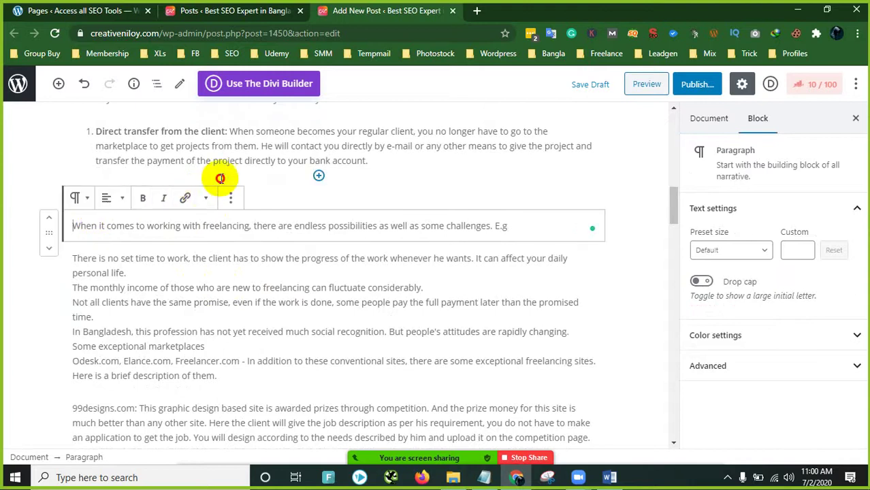
pyautogui.press('Up')
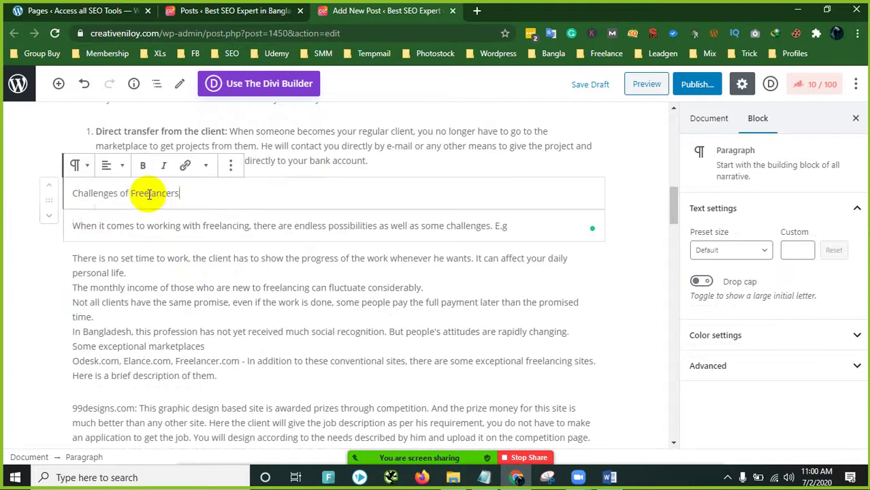
# Step: Convert the "Challenges of Freelancers" paragraph into an H2 heading and add a colon at its end
pyautogui.click(81, 167)
pyautogui.click(155, 239)
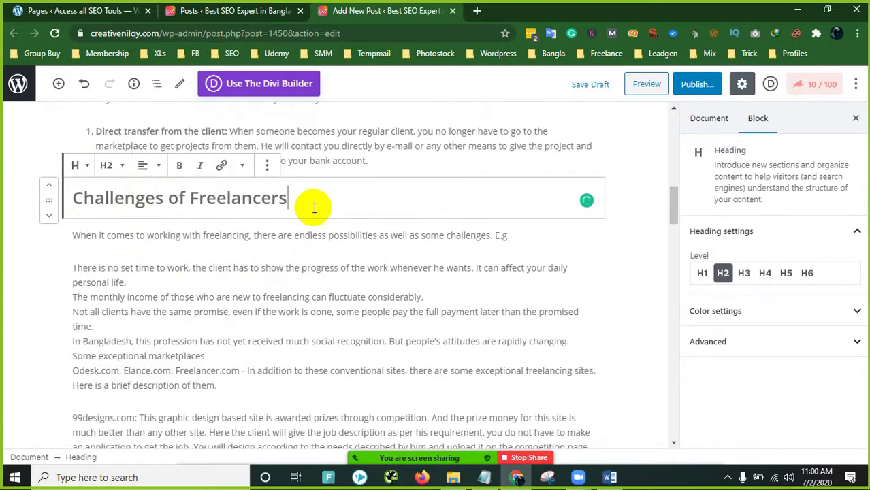
pyautogui.write(':')
# Step: Remove the trailing "E.g" from the introductory sentence under the "Challenges of Freelancers:" heading
pyautogui.click(223, 268)
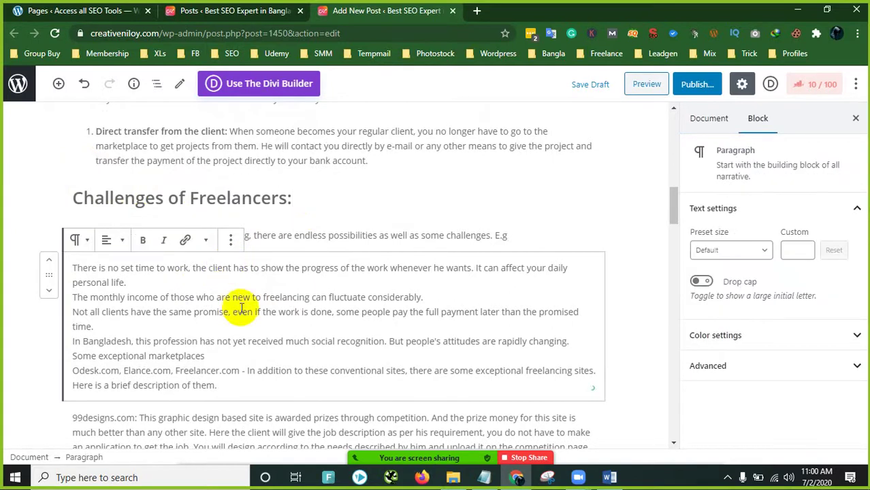
pyautogui.click(507, 237)
pyautogui.press('BackSpace')
pyautogui.press('BackSpace')
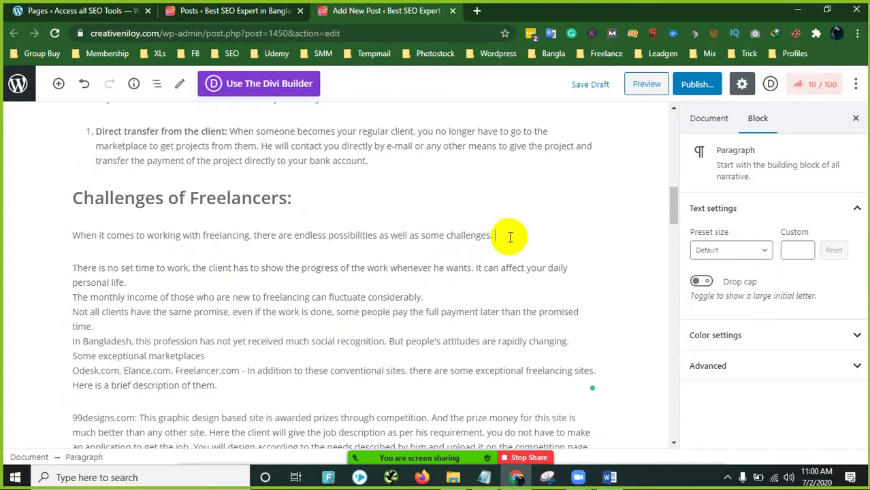
# Step: Replace "Odesk" with "Upwork" in the list of conventional sites under "Some exceptional marketplaces"
pyautogui.scroll(-1, 232, 331)
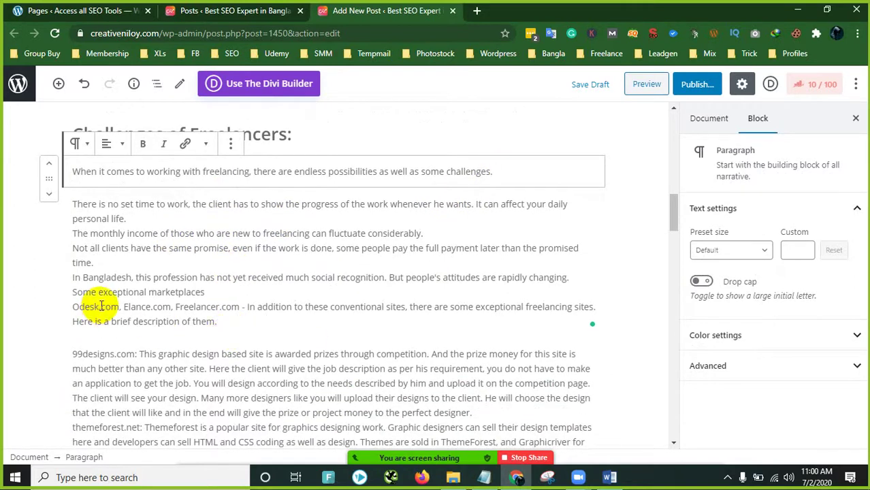
pyautogui.moveTo(98, 306); pyautogui.dragTo(73, 310)
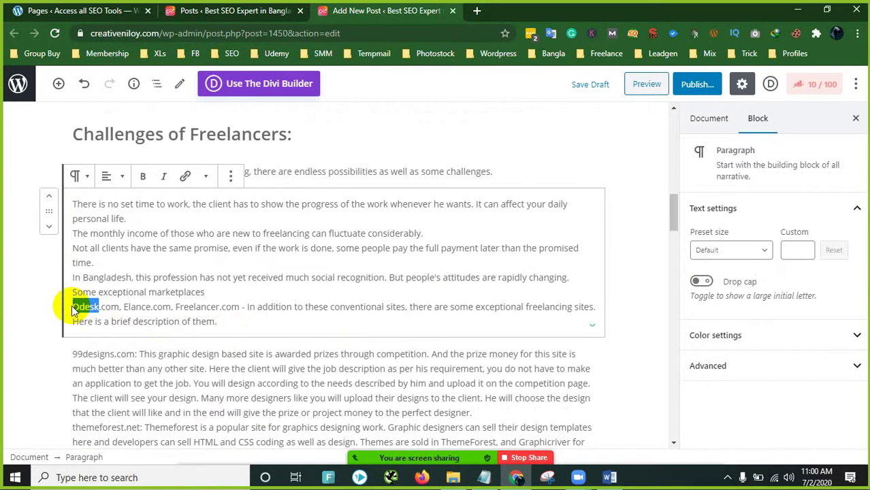
pyautogui.write('Upwork')
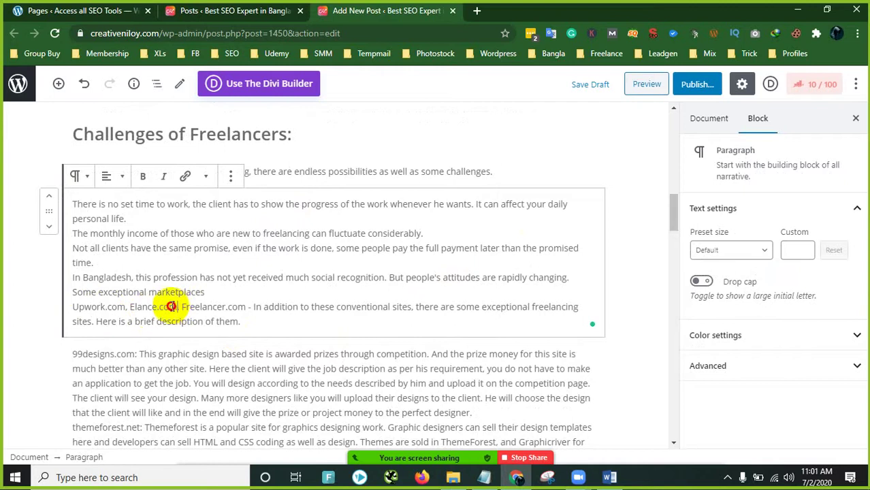
# Step: Replace "Elance" with "peopleperhour" in the same list of conventional marketplace sites
pyautogui.moveTo(170, 307); pyautogui.dragTo(140, 307)
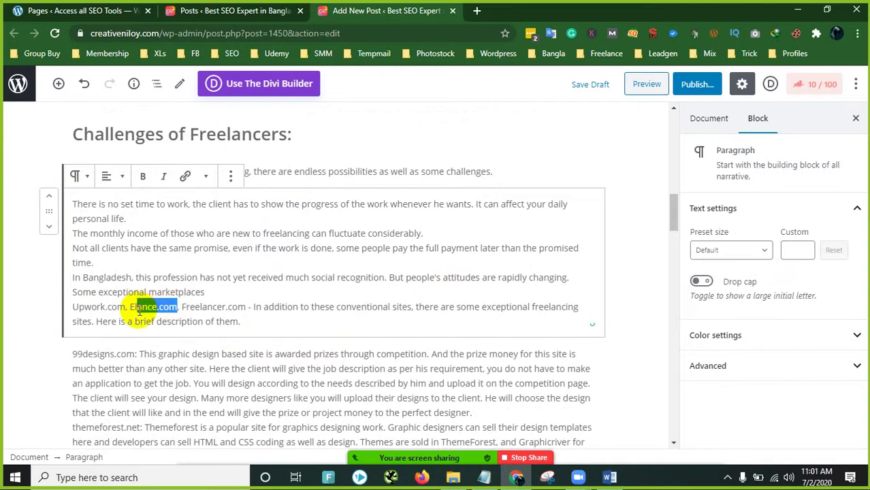
pyautogui.moveTo(156, 307); pyautogui.dragTo(133, 307)
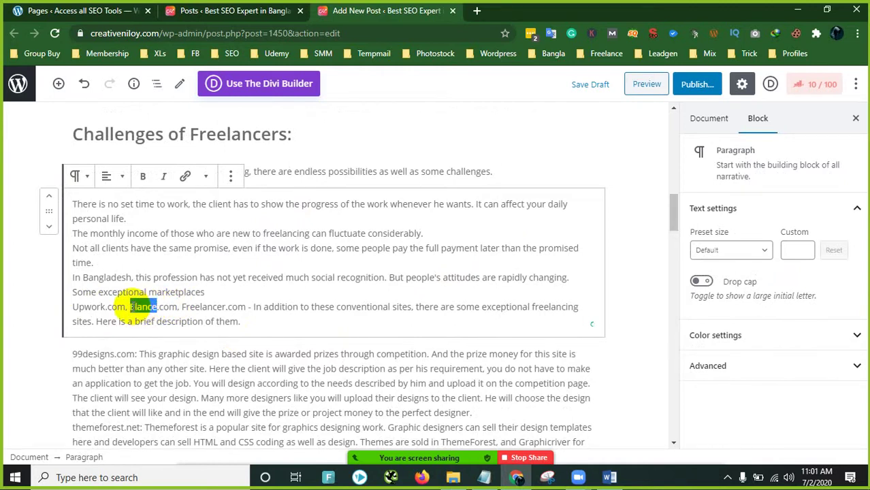
pyautogui.write('e')
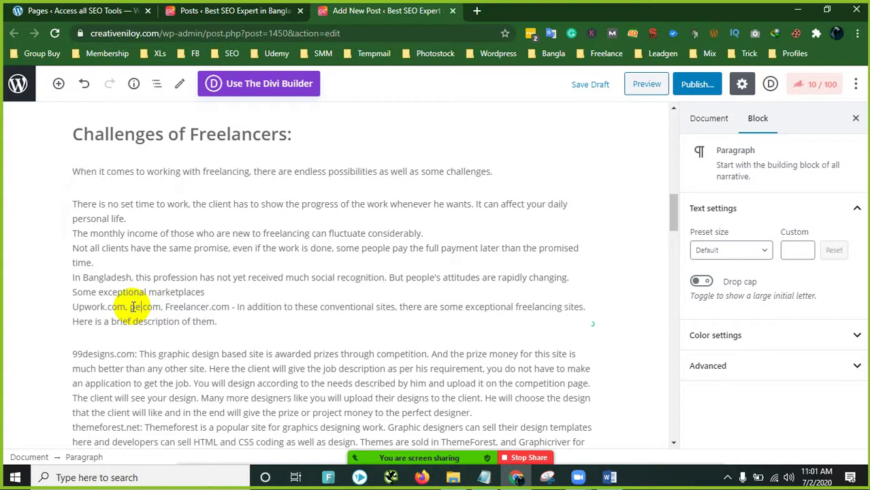
pyautogui.write('ople')
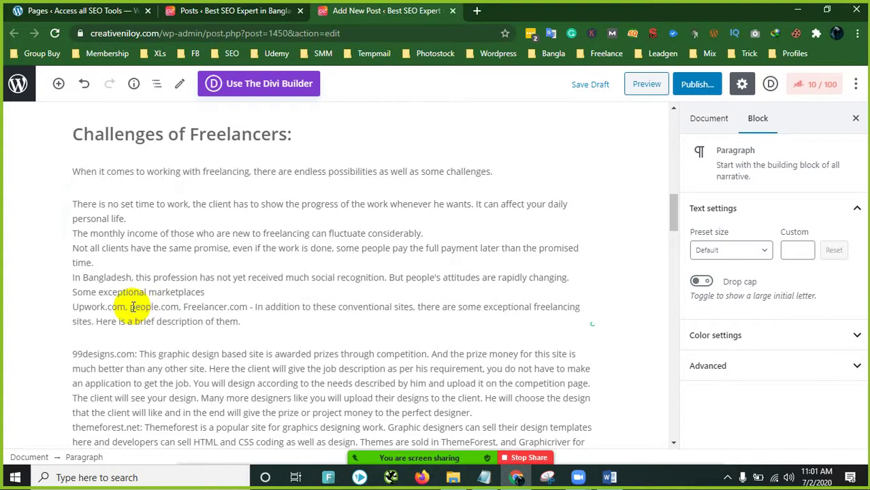
pyautogui.write('perhour')
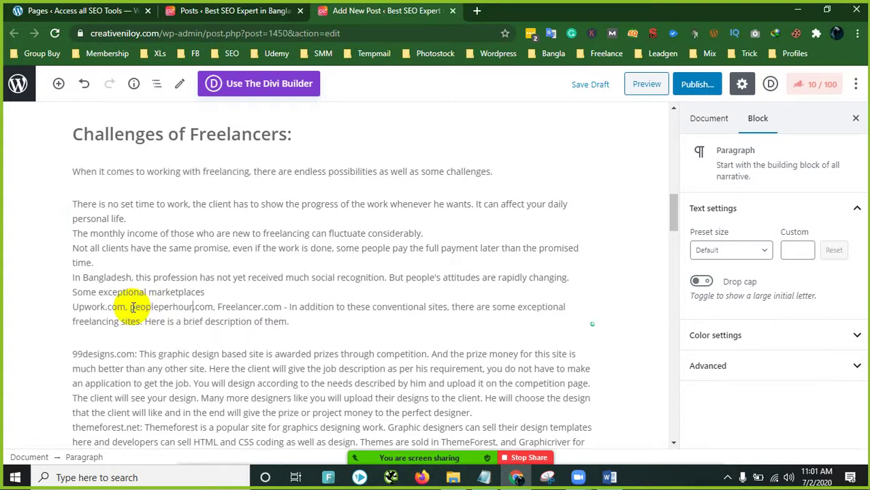
pyautogui.click(237, 395)
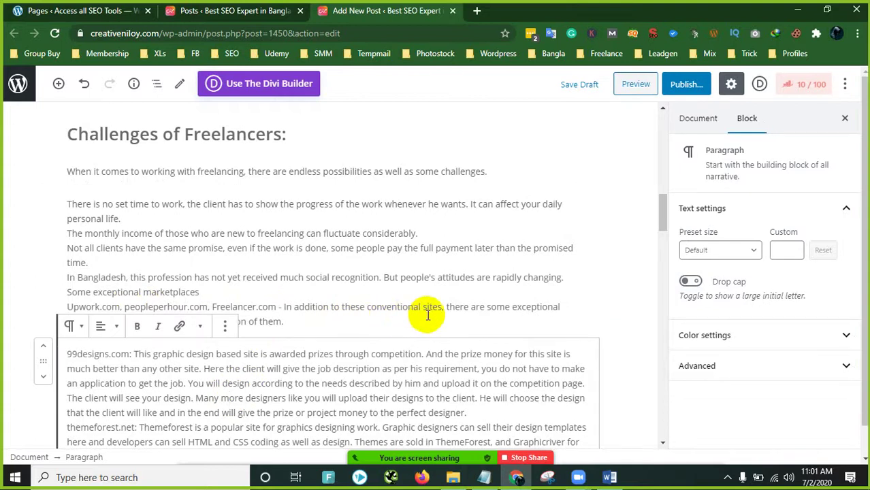
pyautogui.click(352, 398)
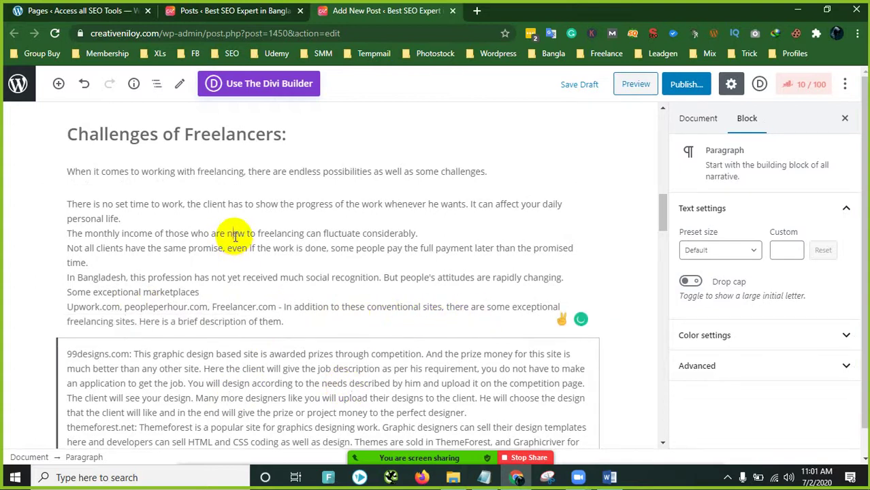
# Step: Make the label "99designs.com:" bold at the start of the paragraph describing exceptional marketplaces
pyautogui.click(111, 246)
pyautogui.scroll(-1, 171, 259)
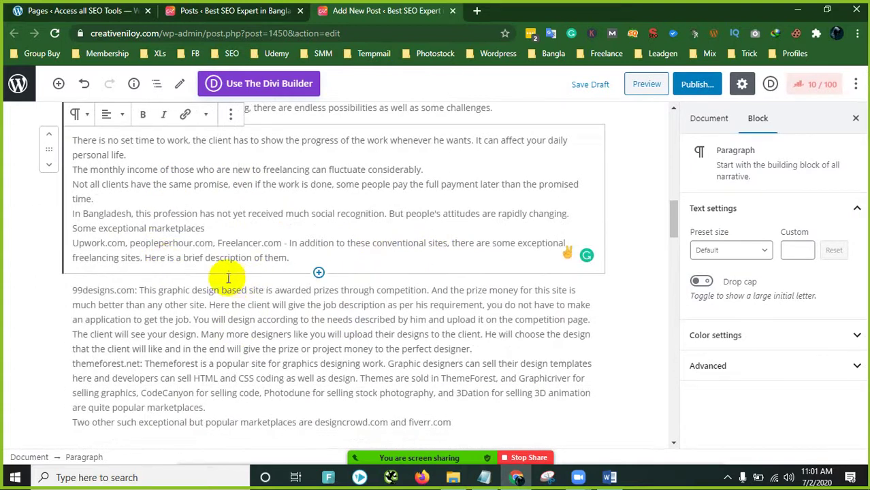
pyautogui.scroll(-2, 228, 279)
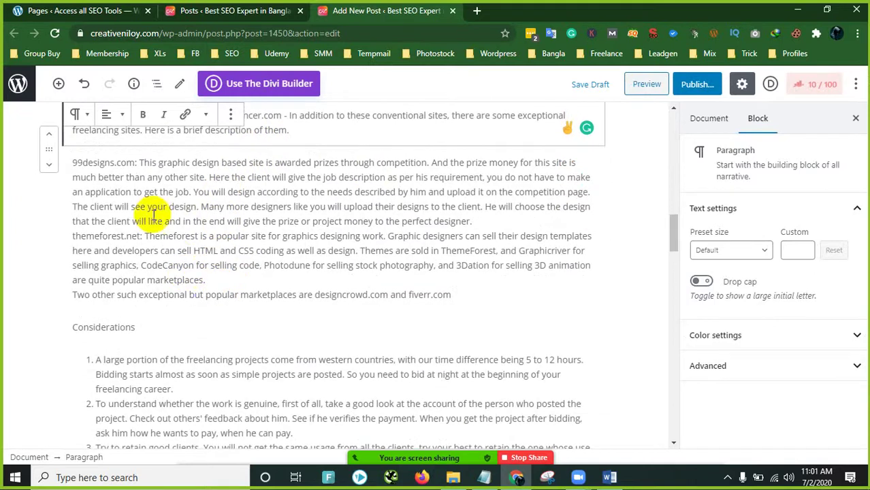
pyautogui.moveTo(139, 164); pyautogui.dragTo(72, 163)
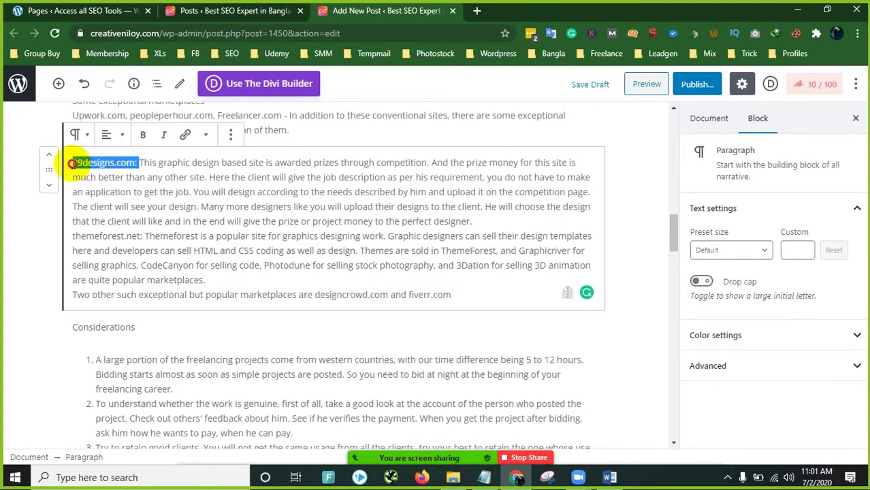
pyautogui.click(144, 135)
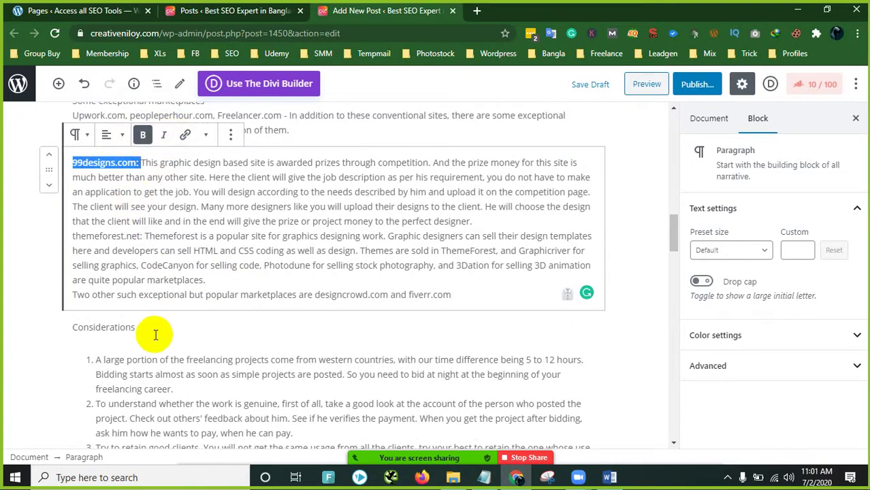
# Step: Number the unnumbered "Learn to handle work stress" and "Keep an eye on modern technological advances" paragraphs under "Considerations" as 6 and 7
pyautogui.scroll(-3, 163, 286)
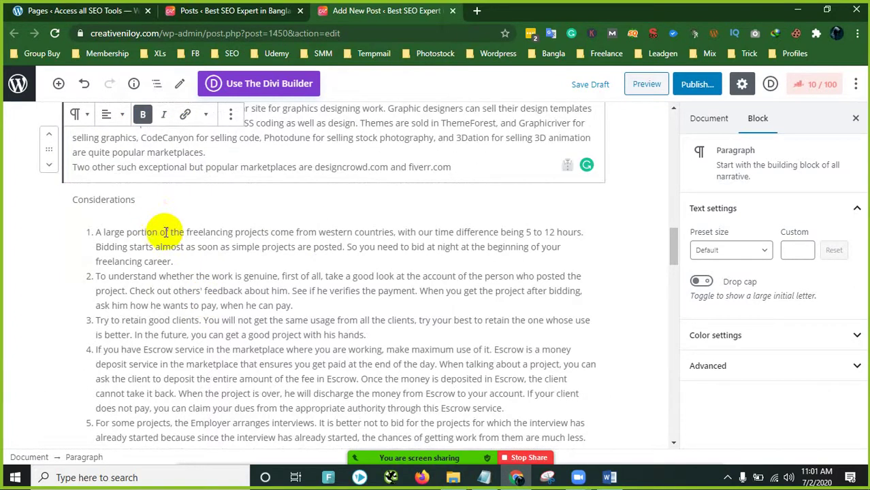
pyautogui.scroll(-4, 166, 242)
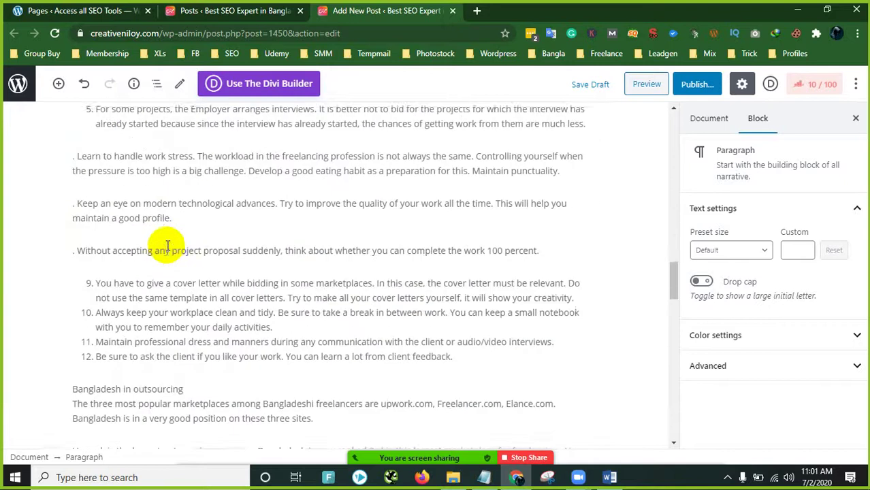
pyautogui.scroll(1, 101, 185)
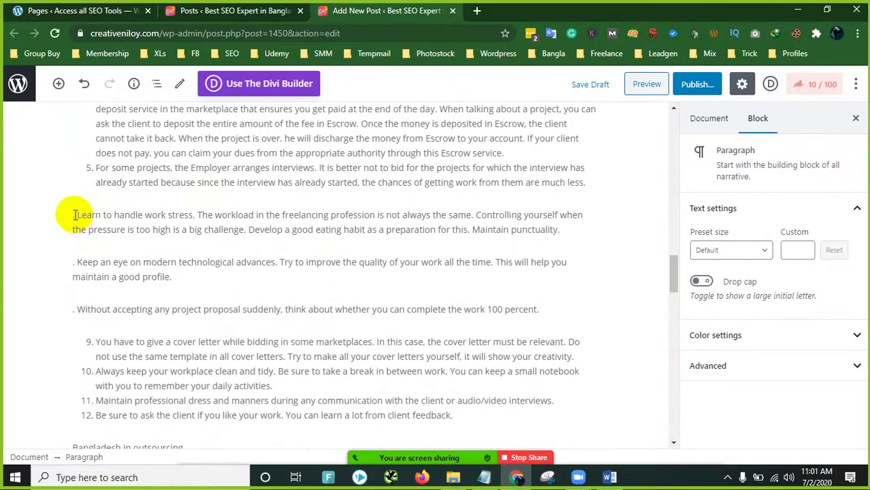
pyautogui.click(73, 218)
pyautogui.click(74, 216)
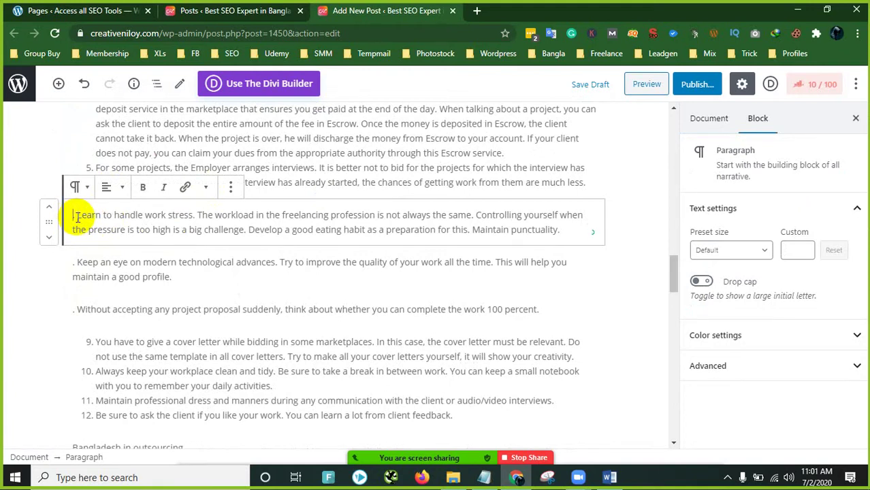
pyautogui.write('6.')
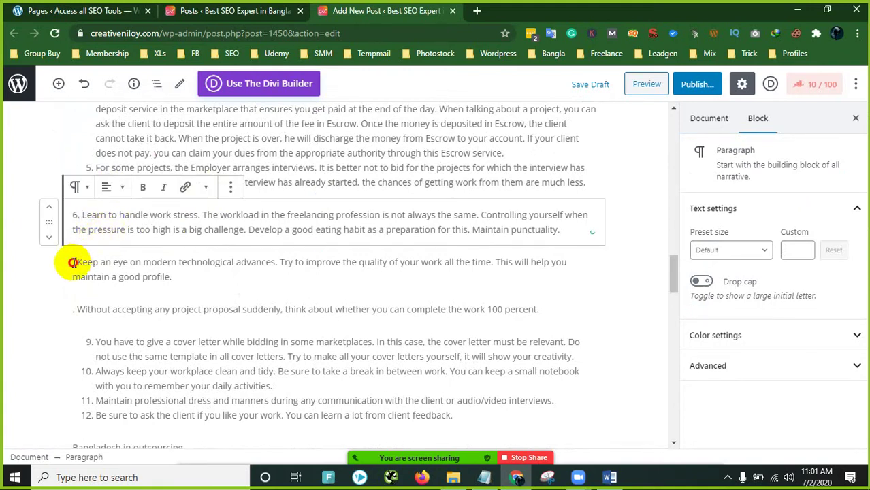
pyautogui.click(73, 263)
pyautogui.write('7')
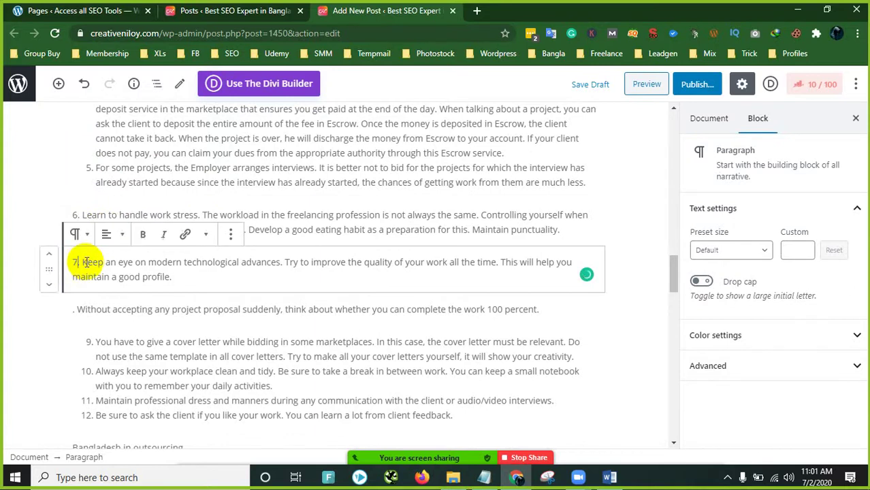
# Step: Indent the "6. Learn to handle work stress" line with leading spaces to align its number with the list above
pyautogui.click(121, 208)
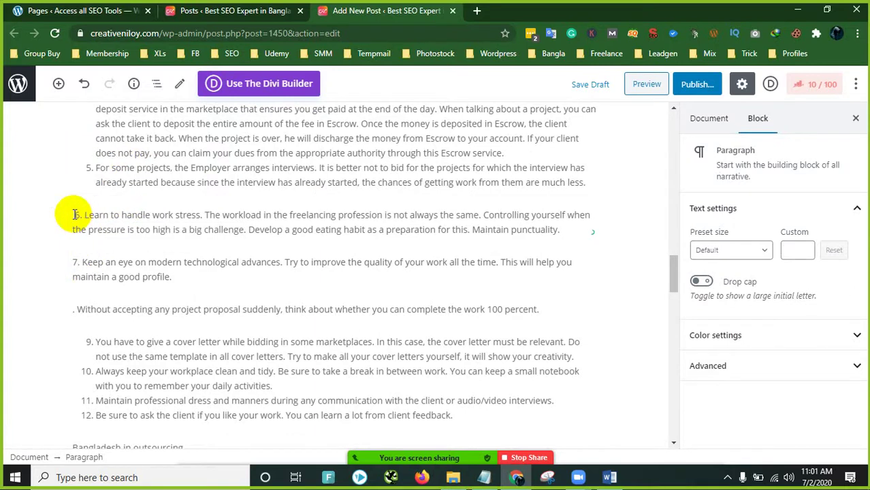
pyautogui.write('6.')
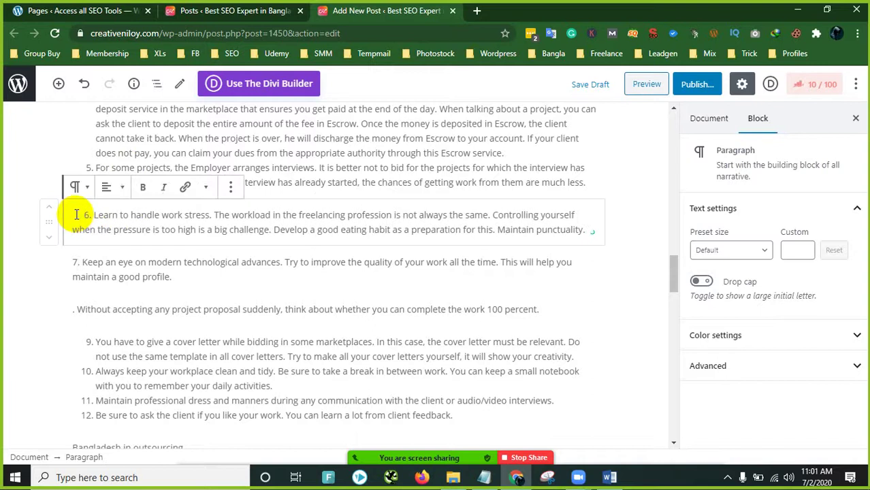
pyautogui.press('BackSpace')
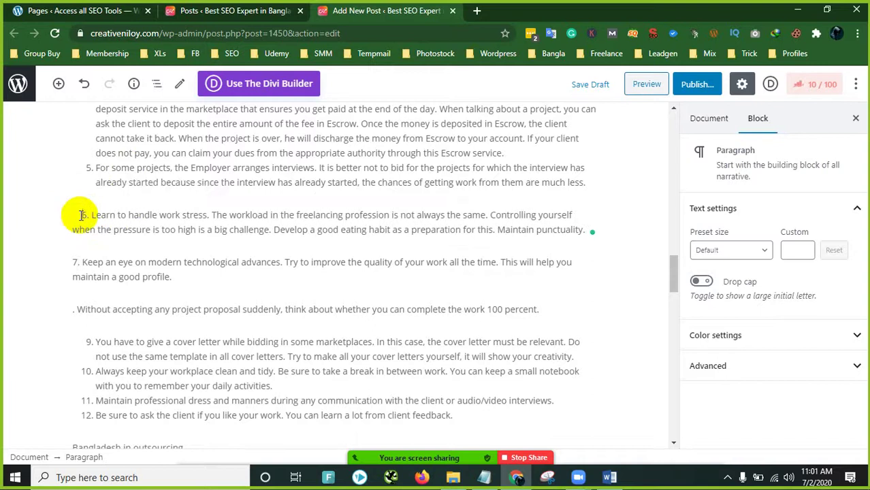
# Step: Indent the manually numbered items 6 and 7 to line up with the numbered list above them
pyautogui.click(76, 264)
pyautogui.write('7')
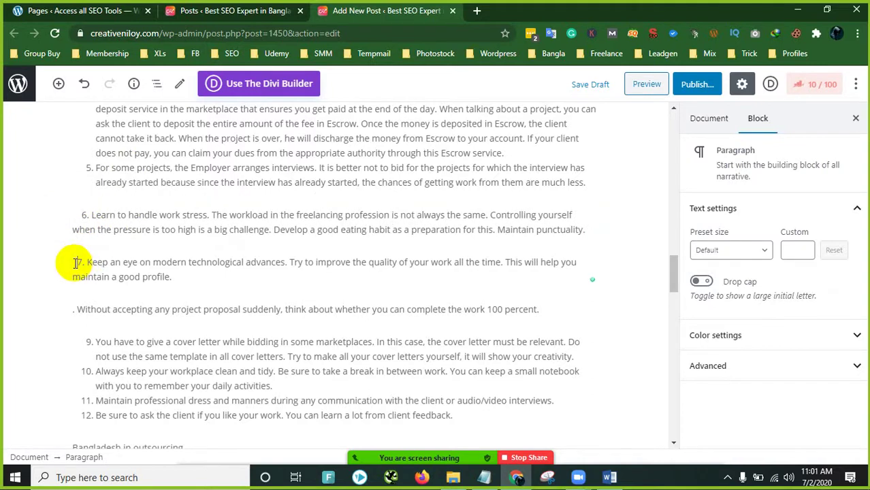
pyautogui.click(75, 263)
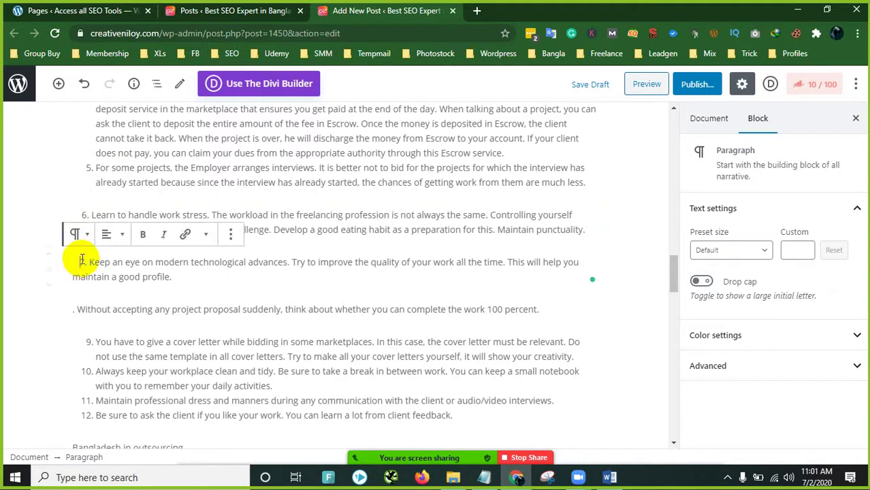
pyautogui.click(83, 214)
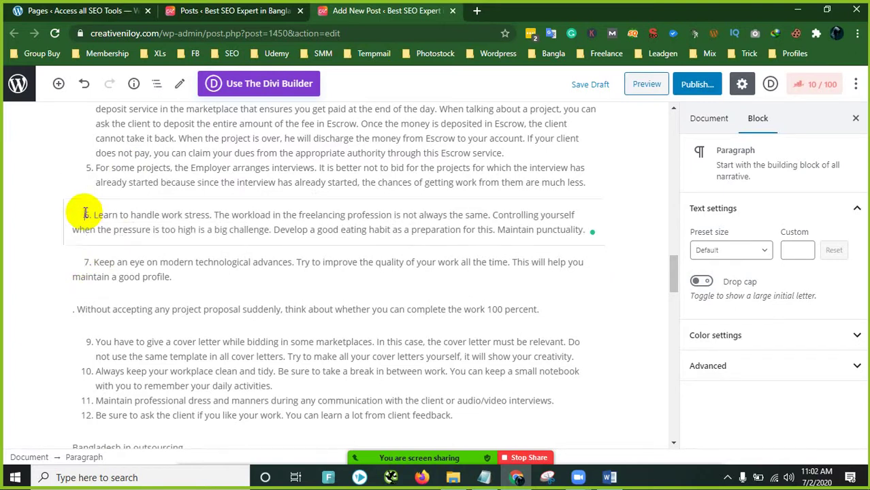
pyautogui.write('6')
pyautogui.click(205, 278)
# Step: Number the paragraph starting "Without accepting any project proposal suddenly" as "8." and indent it to match the neighbouring list items
pyautogui.scroll(3, 310, 213)
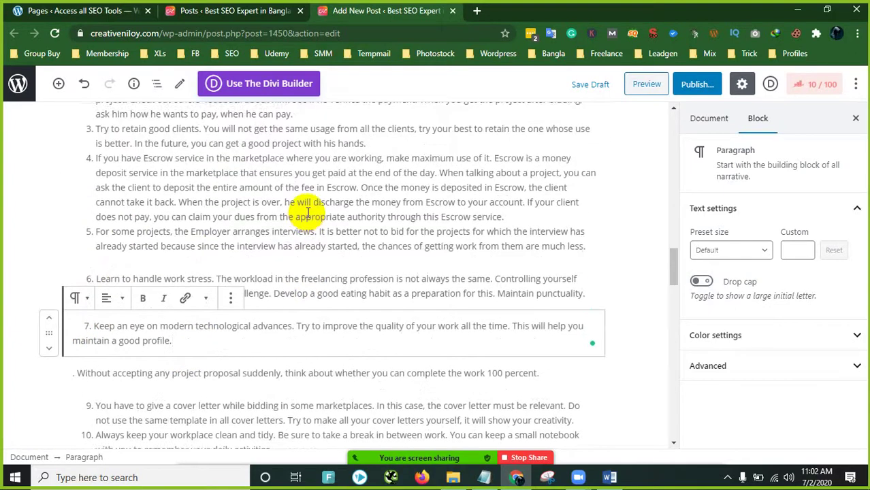
pyautogui.scroll(3, 308, 211)
pyautogui.scroll(-6, 306, 212)
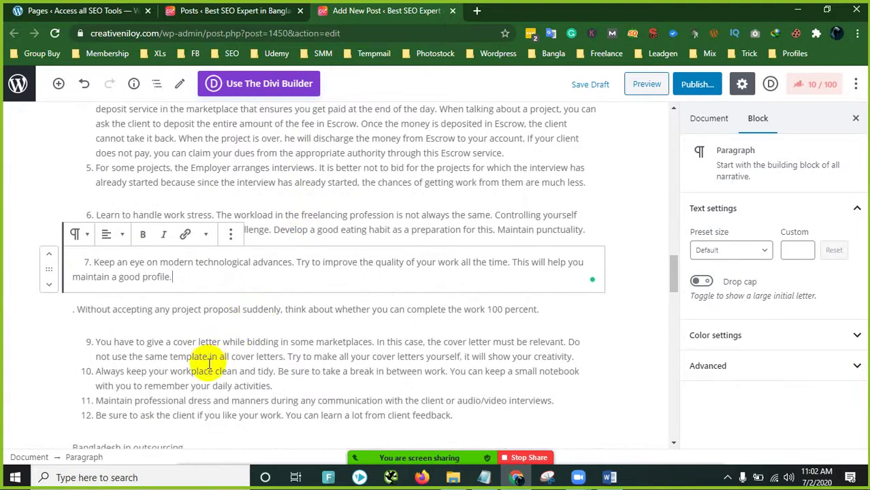
pyautogui.scroll(-1, 207, 364)
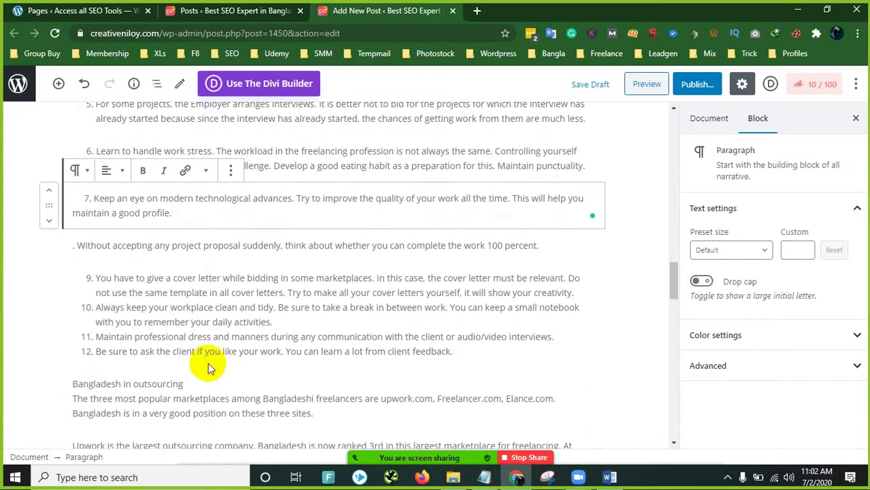
pyautogui.click(80, 247)
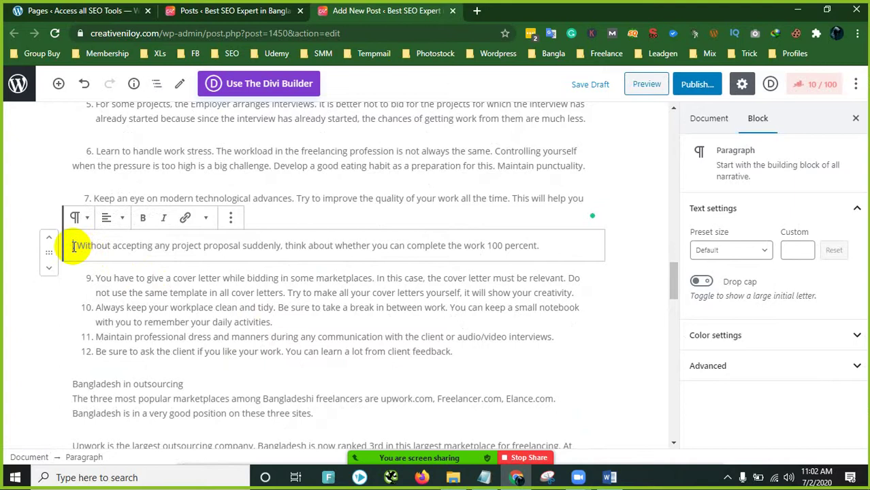
pyautogui.write('8.')
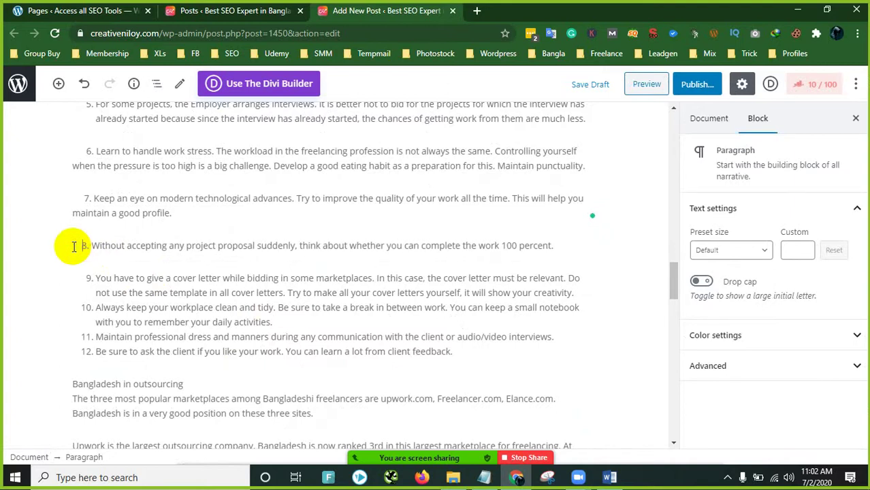
# Step: Try to convert the line "Bangladesh in outsourcing" into a heading while it is still part of its paragraph block
pyautogui.scroll(-2, 224, 361)
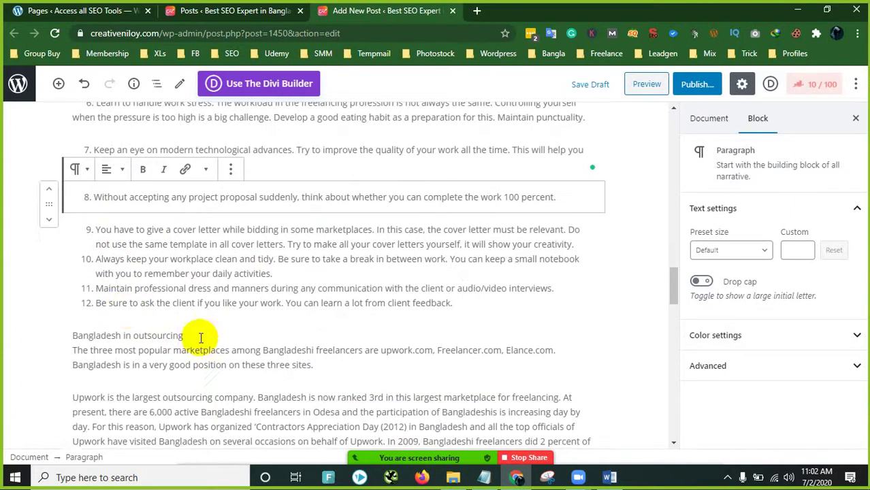
pyautogui.moveTo(190, 256); pyautogui.dragTo(66, 254)
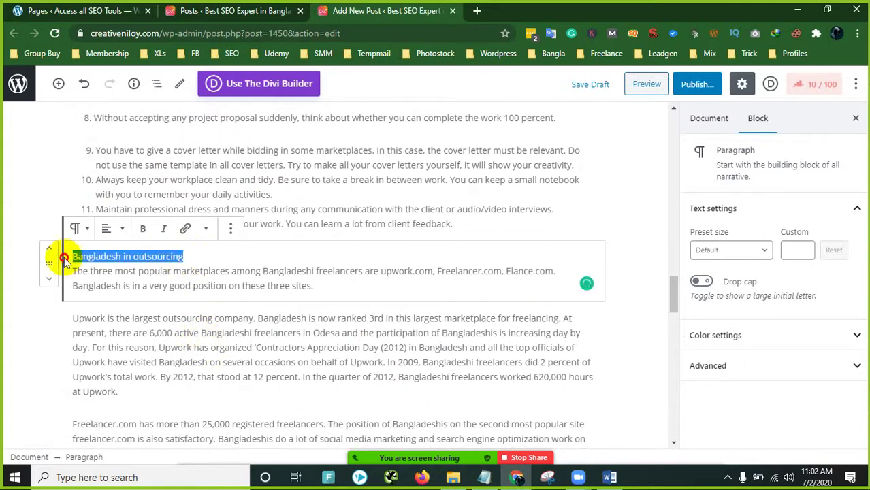
pyautogui.click(94, 232)
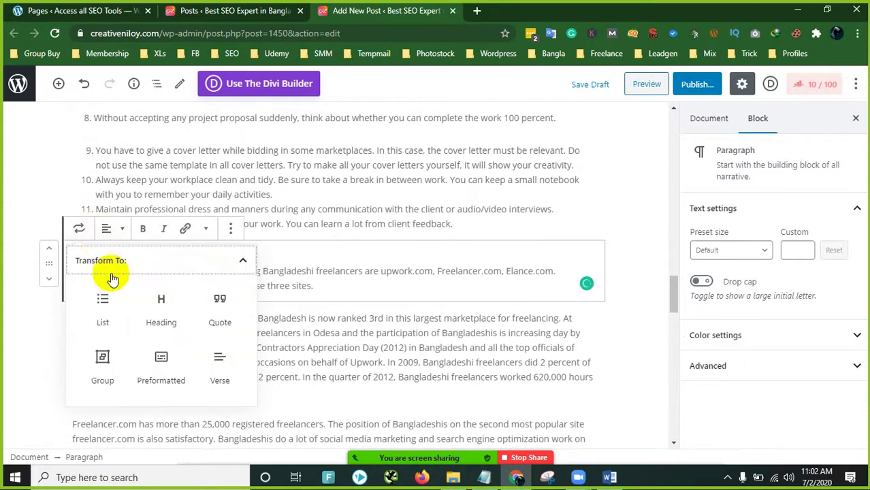
pyautogui.click(164, 308)
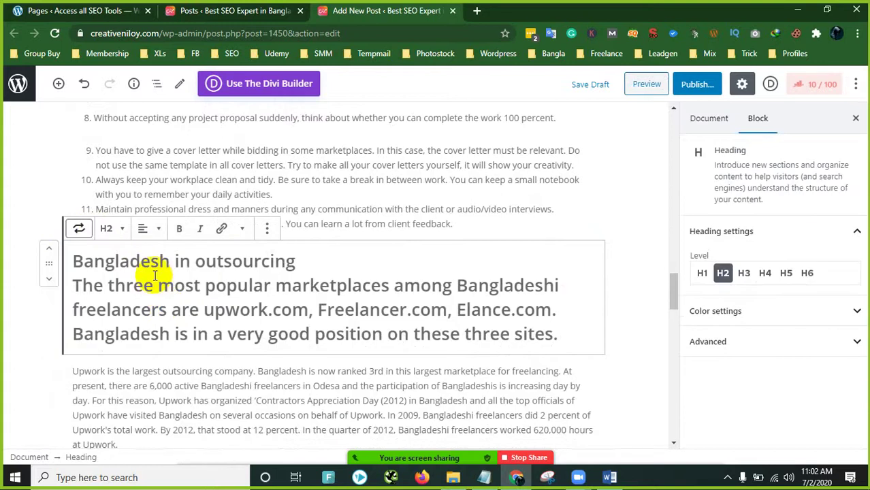
pyautogui.hotkey('ctrl', 'z')
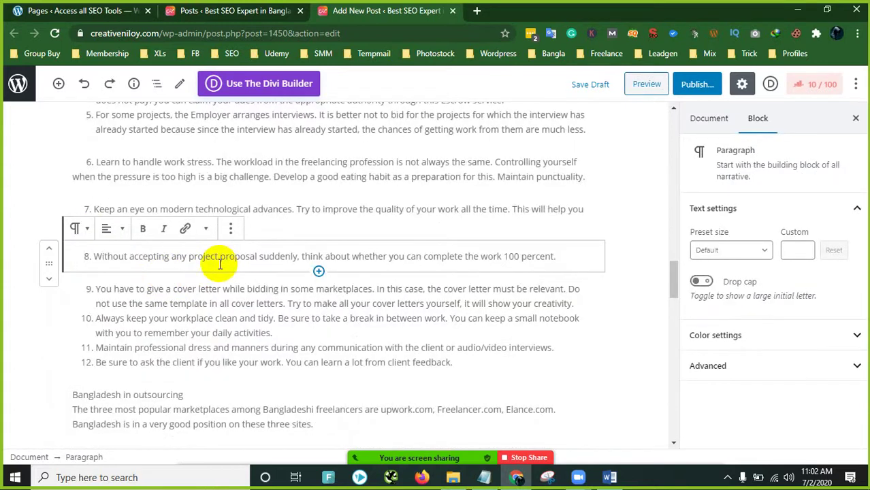
# Step: Move the line "Bangladesh in outsourcing" out of its paragraph into a separate block directly above it
pyautogui.scroll(-4, 171, 326)
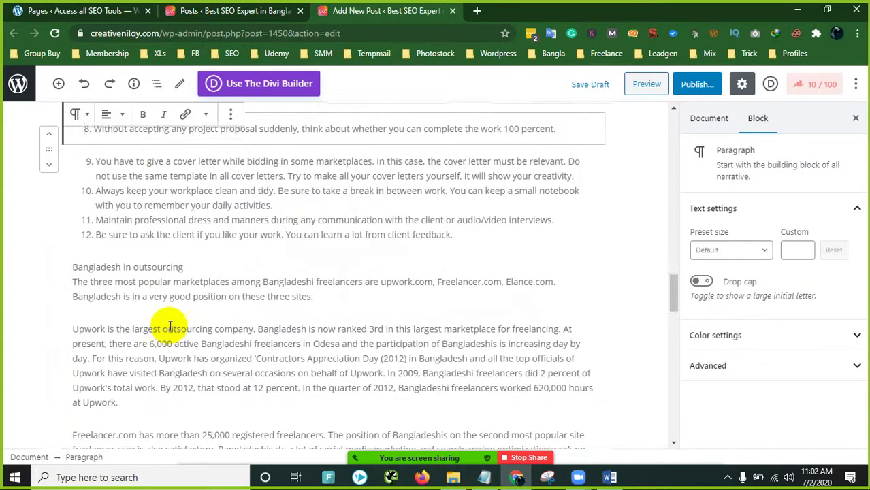
pyautogui.click(191, 140)
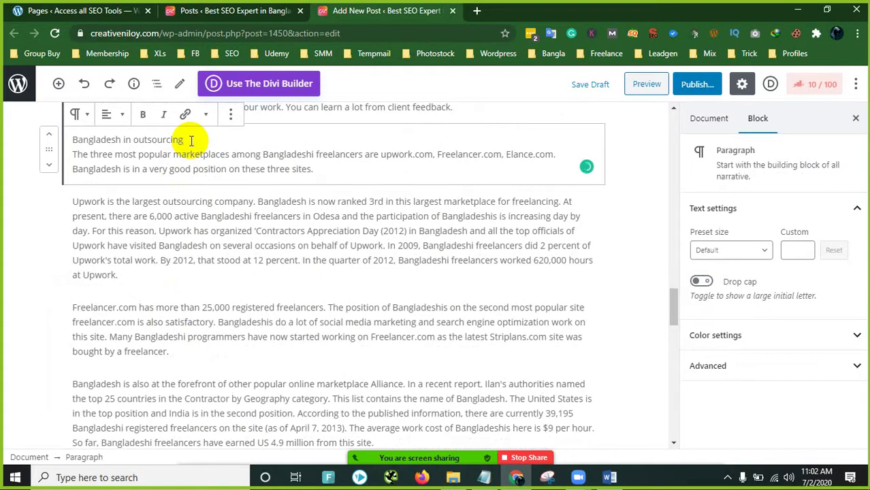
pyautogui.hotkey('shift', 'Home')
pyautogui.press('BackSpace')
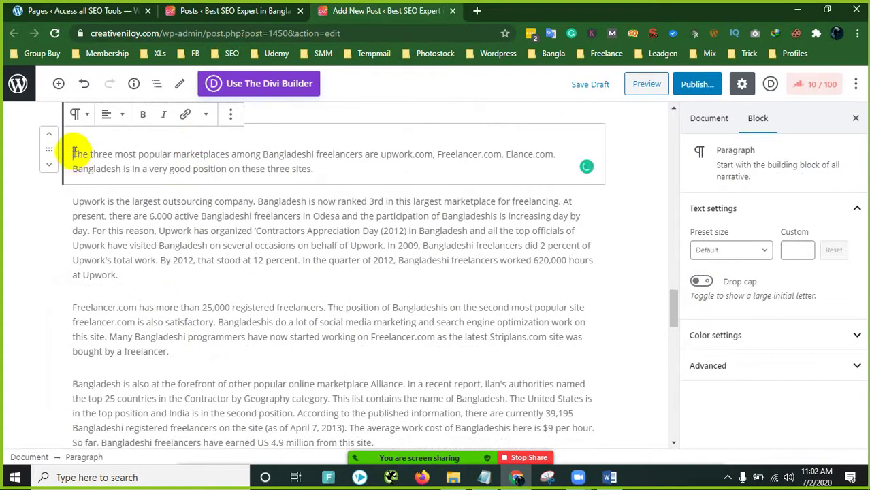
pyautogui.hotkey('ctrl', 'z')
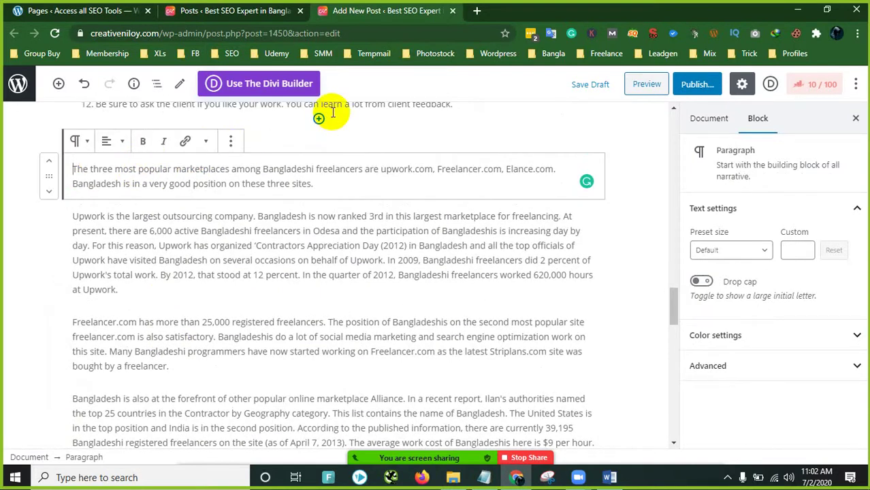
pyautogui.hotkey('ctrl', 'z')
# Step: Transform the "Bangladesh in outsourcing" block into an H2 heading and add a colon at its end
pyautogui.click(128, 136)
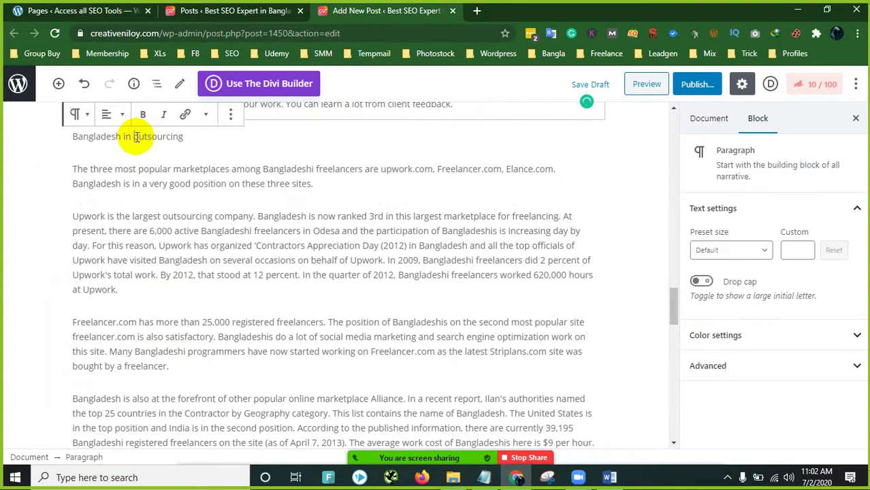
pyautogui.click(77, 114)
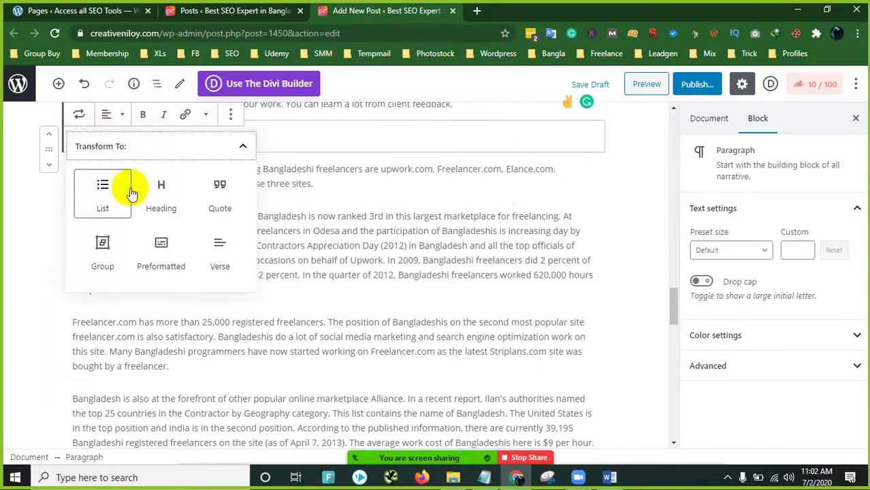
pyautogui.click(165, 188)
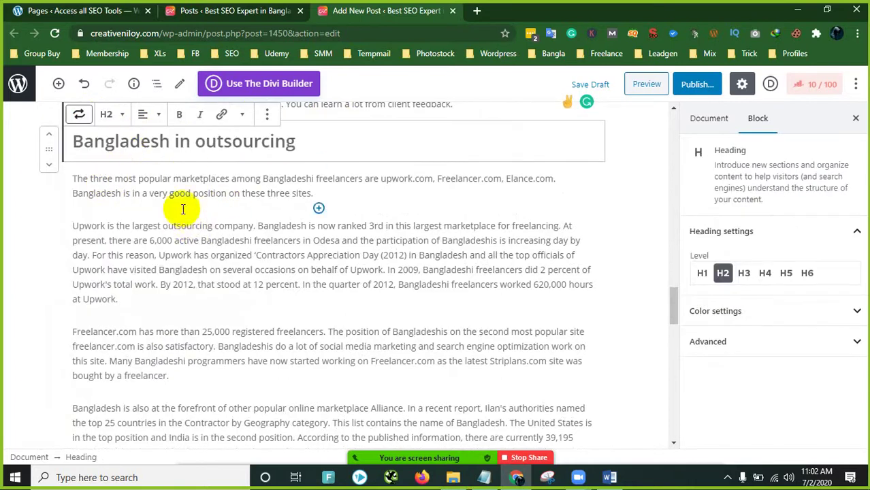
pyautogui.scroll(1, 221, 231)
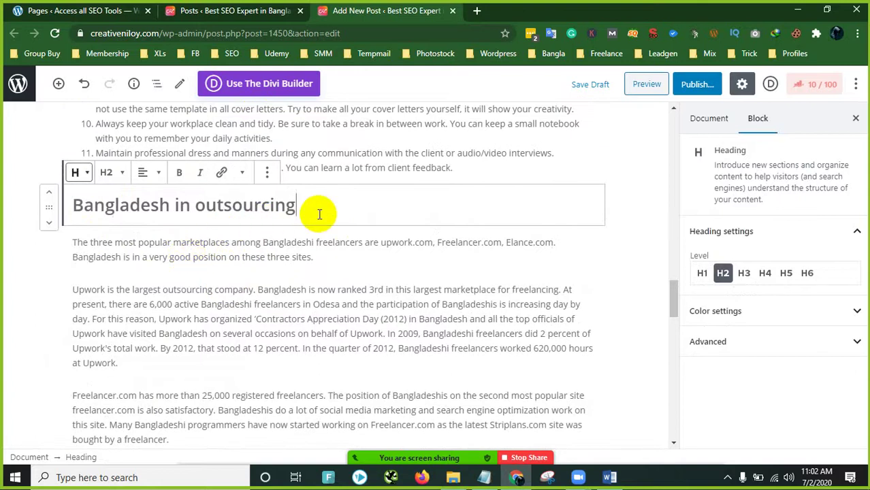
pyautogui.click(319, 214)
pyautogui.write(':')
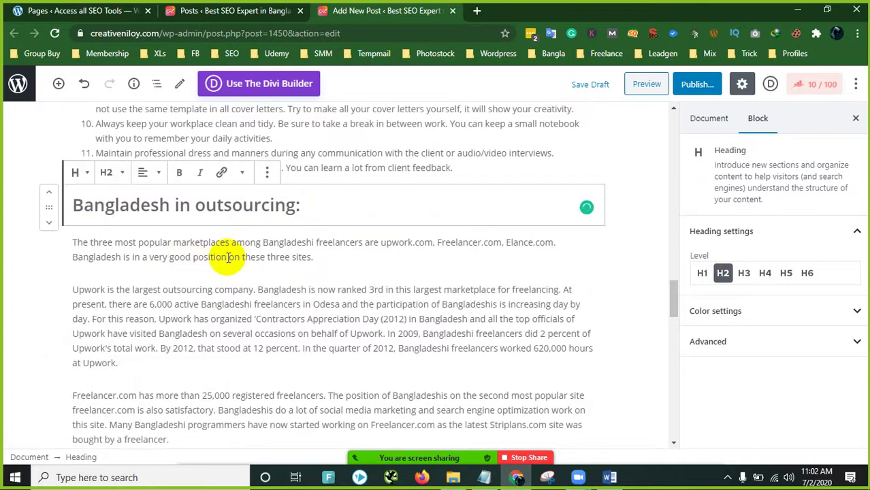
# Step: Look through the remaining paragraphs down to the end of the post for further section titles
pyautogui.scroll(-4, 228, 257)
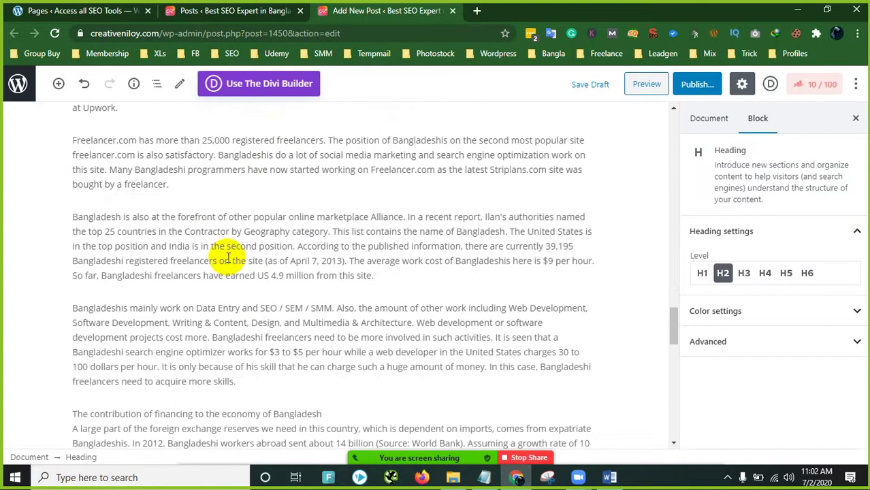
pyautogui.scroll(2, 228, 257)
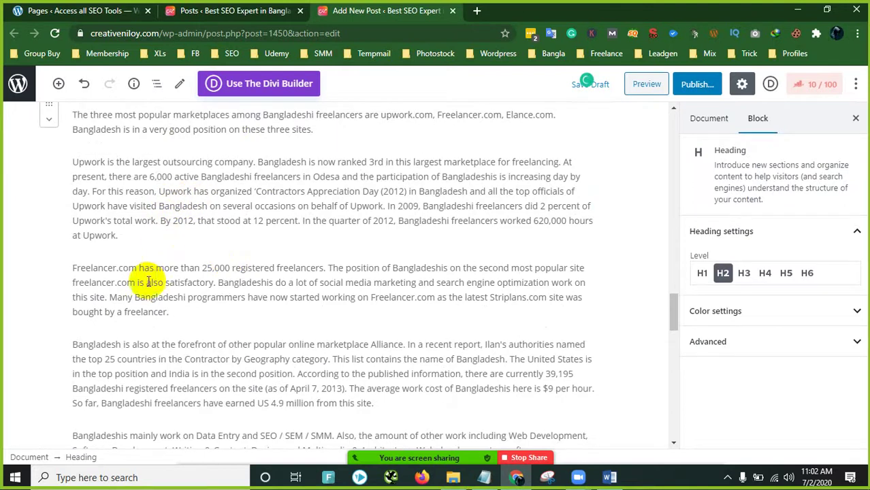
pyautogui.scroll(-1, 135, 286)
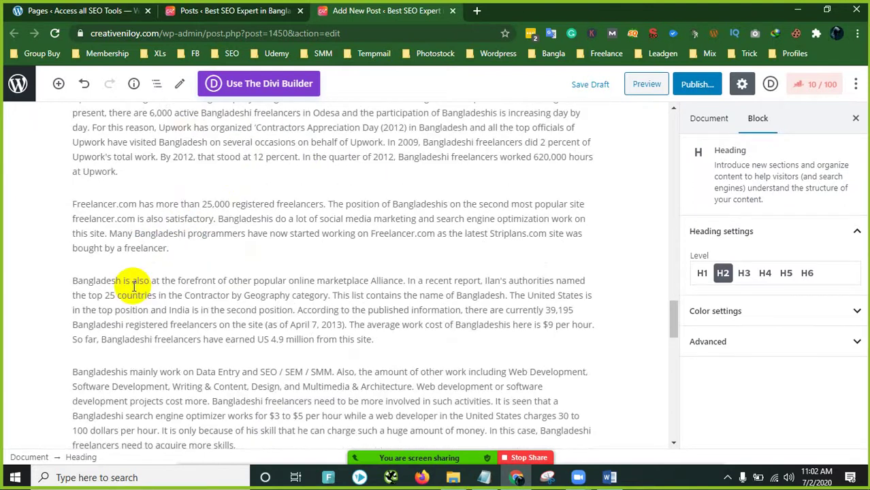
pyautogui.scroll(-1, 134, 286)
pyautogui.scroll(-4, 134, 290)
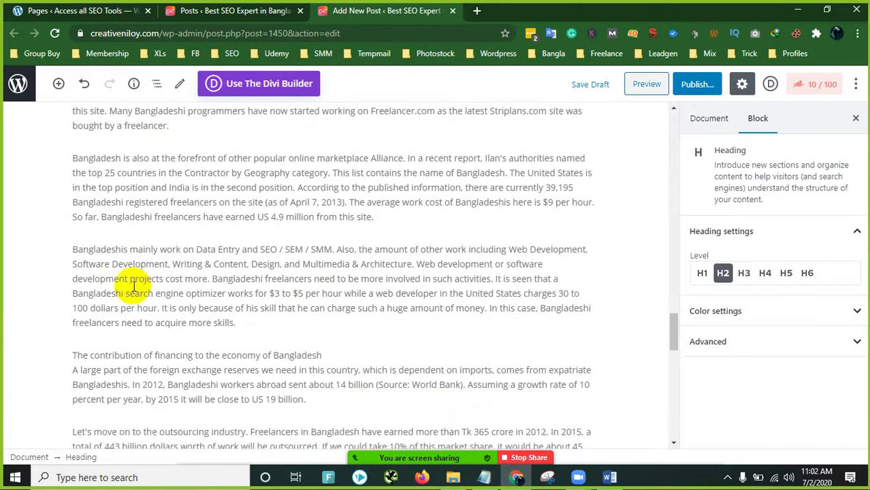
pyautogui.scroll(-5, 134, 286)
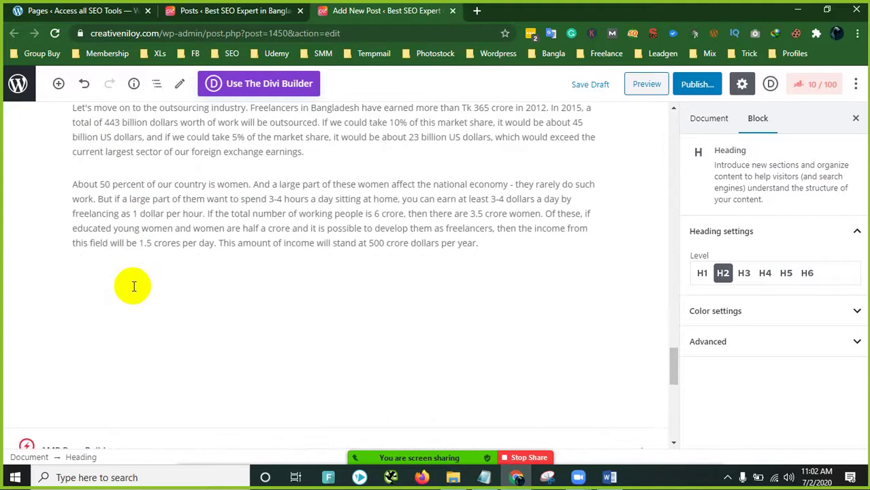
pyautogui.scroll(7, 133, 285)
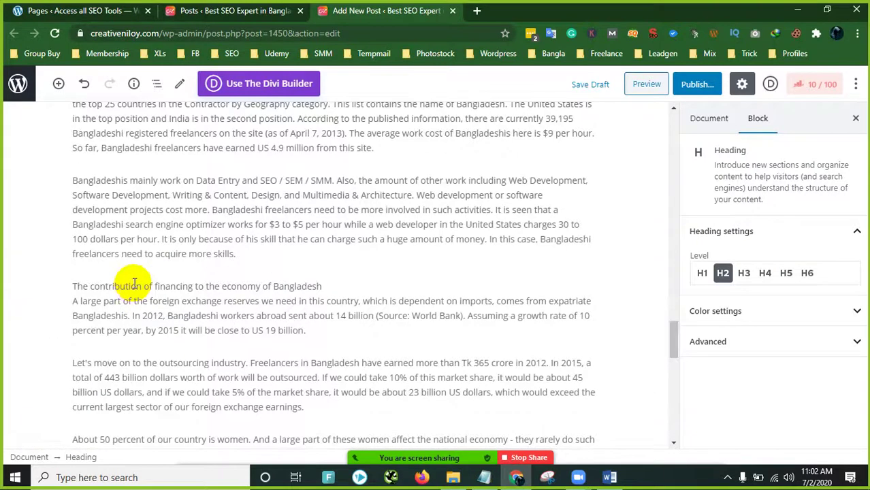
pyautogui.scroll(3, 134, 284)
pyautogui.scroll(-2, 134, 285)
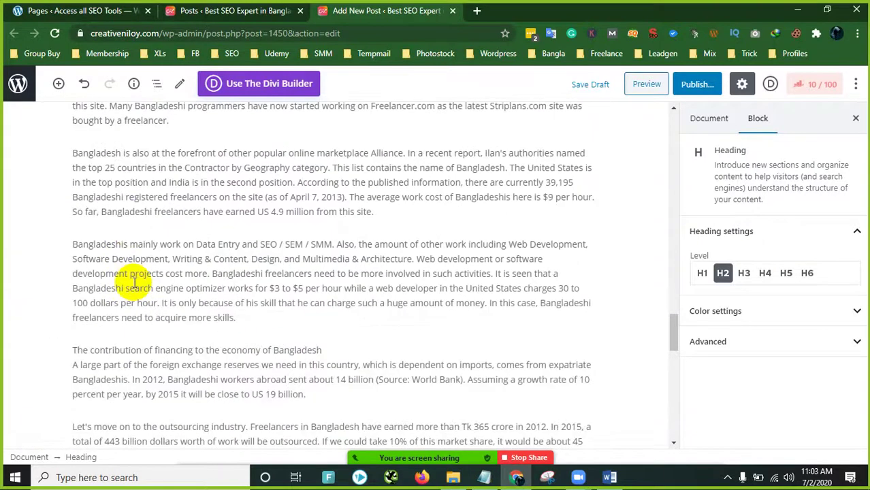
pyautogui.scroll(-1, 136, 344)
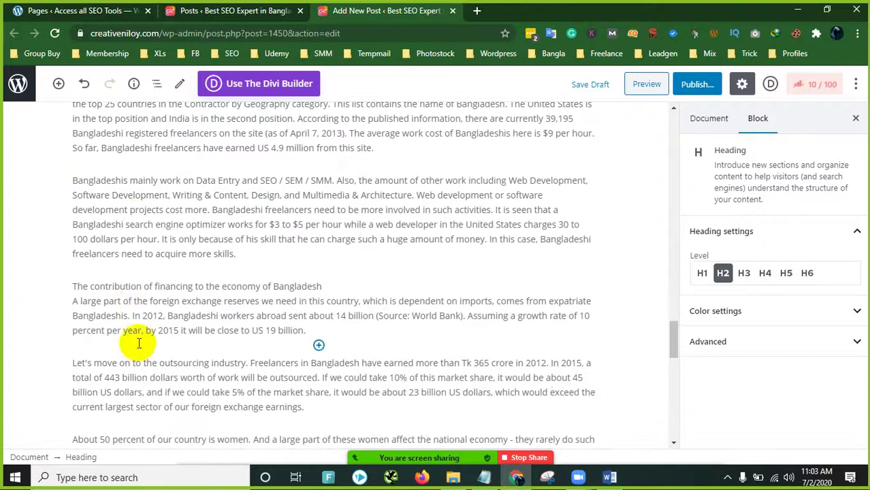
# Step: Try to convert the line "The contribution of financing to the economy of Bangladesh" into a heading while it is still part of its paragraph
pyautogui.click(109, 289)
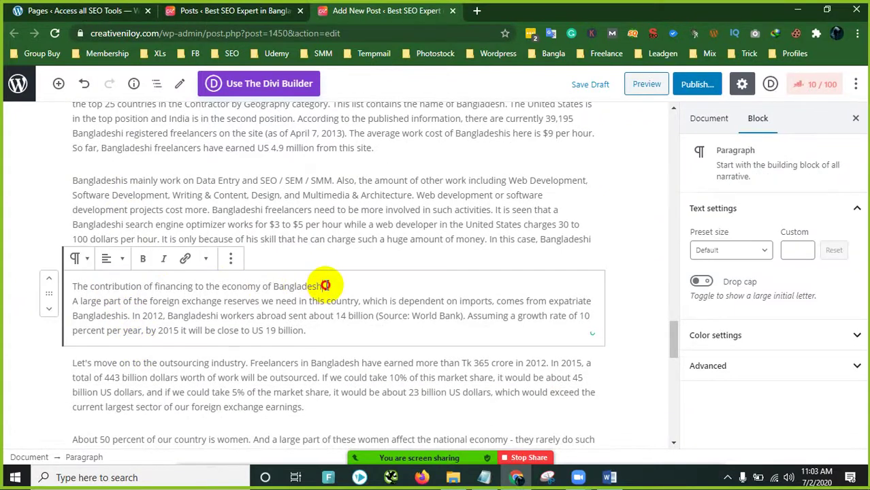
pyautogui.moveTo(325, 285); pyautogui.dragTo(70, 281)
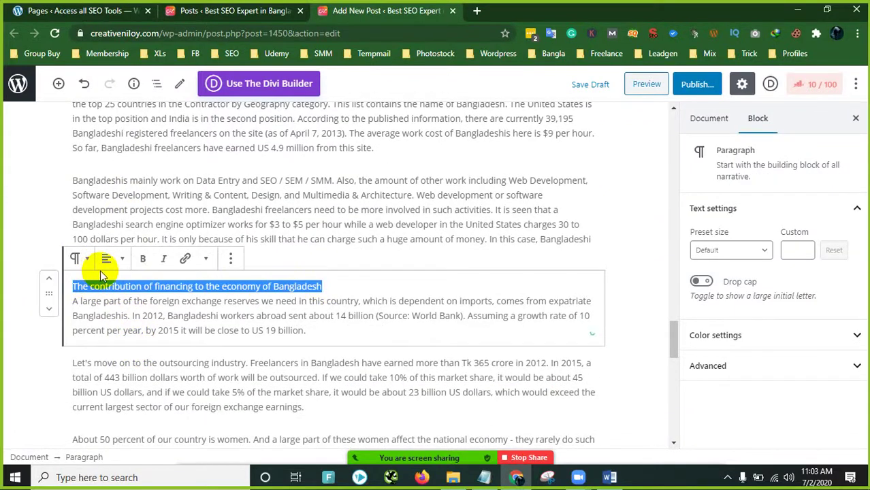
pyautogui.click(77, 258)
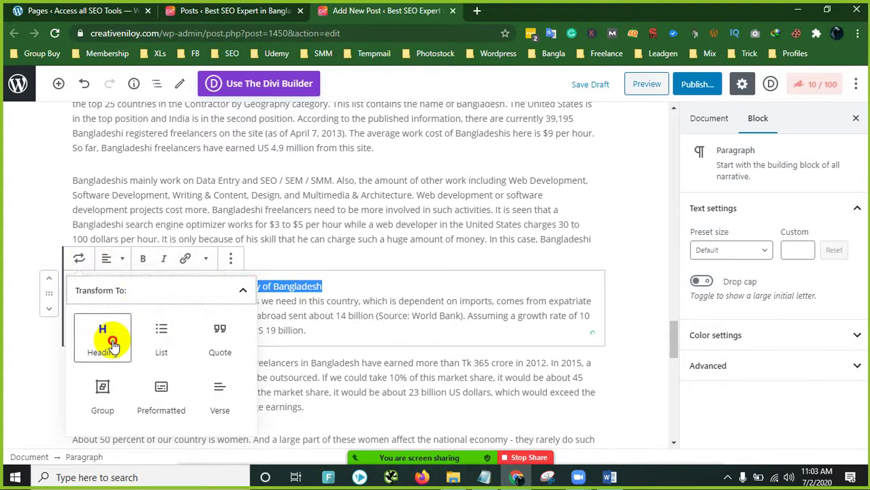
pyautogui.click(113, 344)
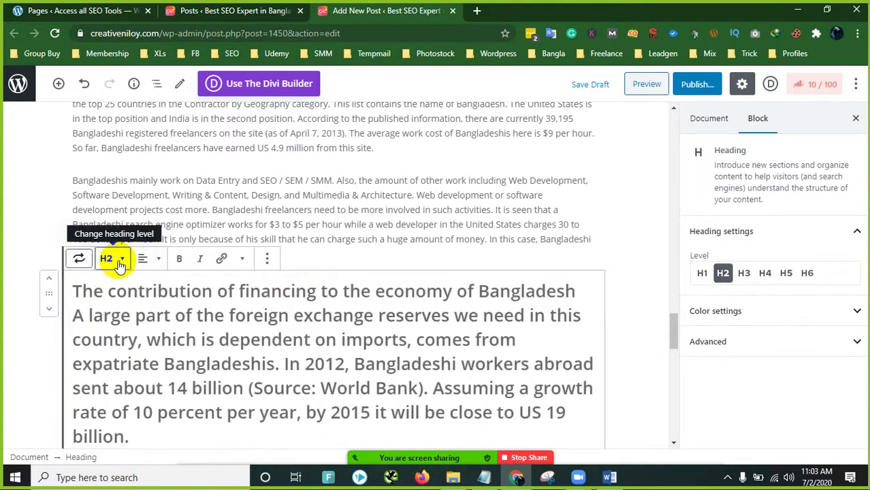
pyautogui.hotkey('ctrl', 'z')
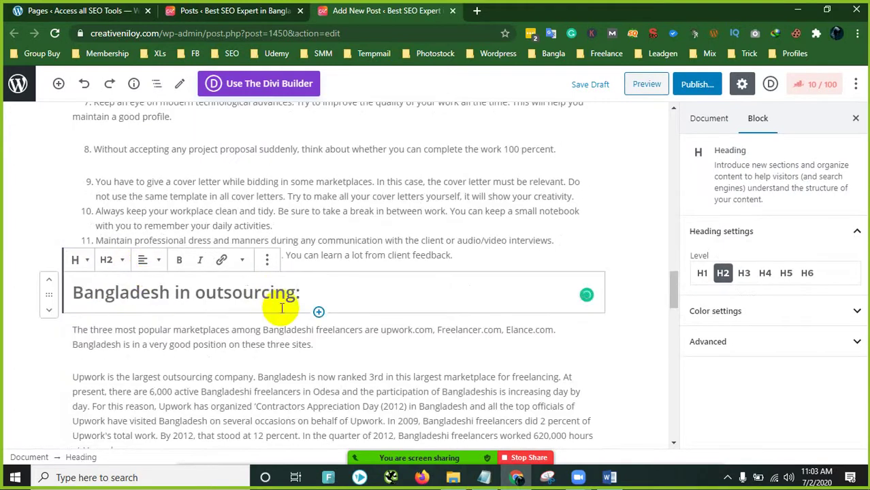
# Step: Split the line "The contribution of financing to the economy of Bangladesh" from its paragraph into its own block and remove the leftover empty line
pyautogui.scroll(-5, 259, 317)
pyautogui.scroll(-4, 243, 332)
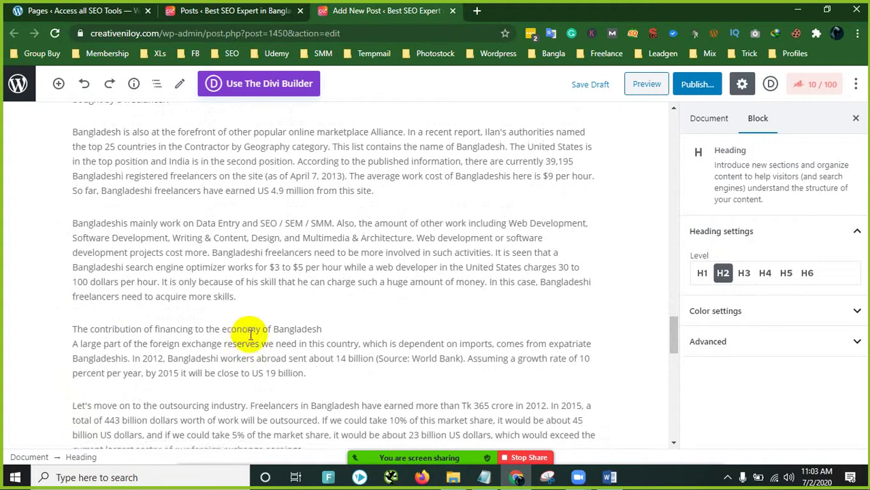
pyautogui.click(327, 311)
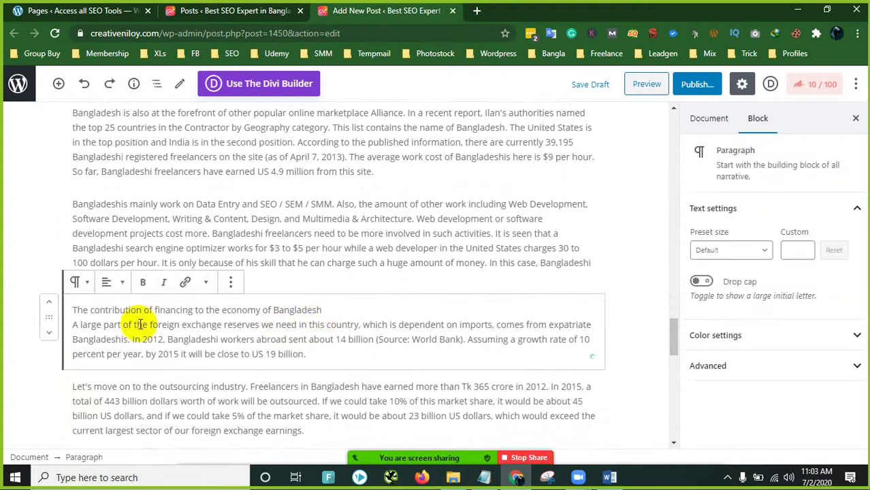
pyautogui.press('Return')
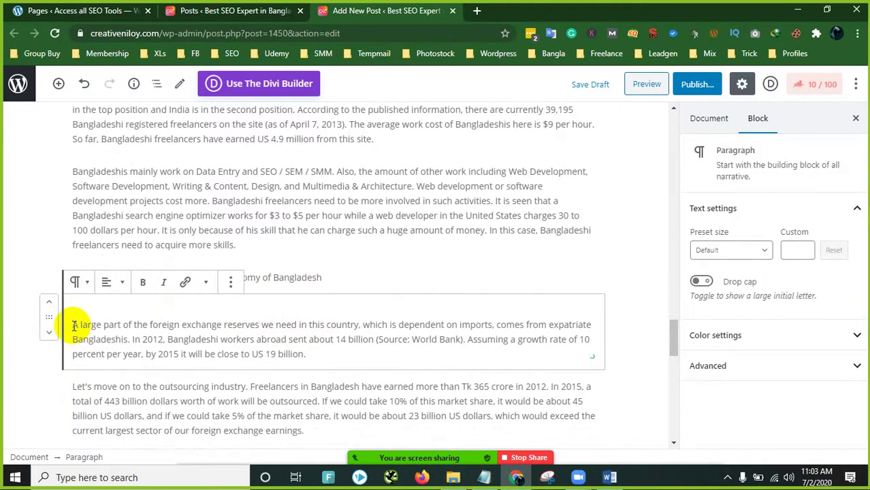
pyautogui.press('Delete')
# Step: Transform the block "The contribution of financing to the economy of Bangladesh" into a heading of level H3
pyautogui.click(329, 319)
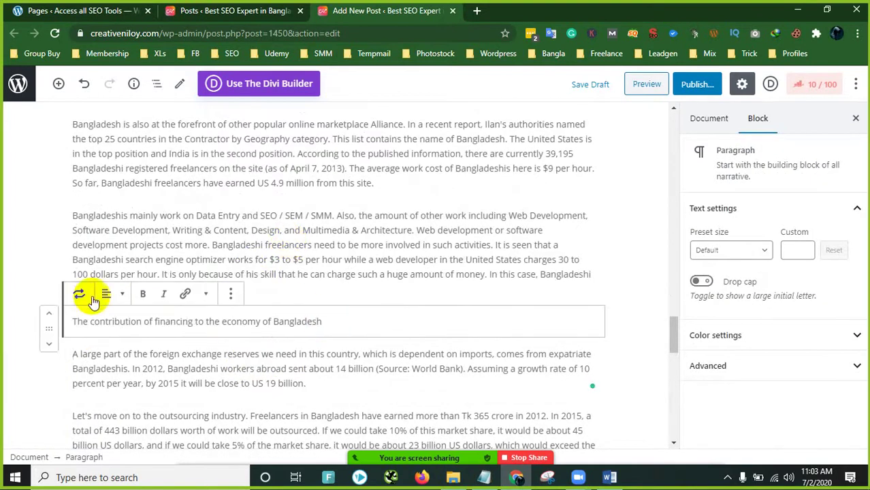
pyautogui.click(102, 293)
pyautogui.click(78, 294)
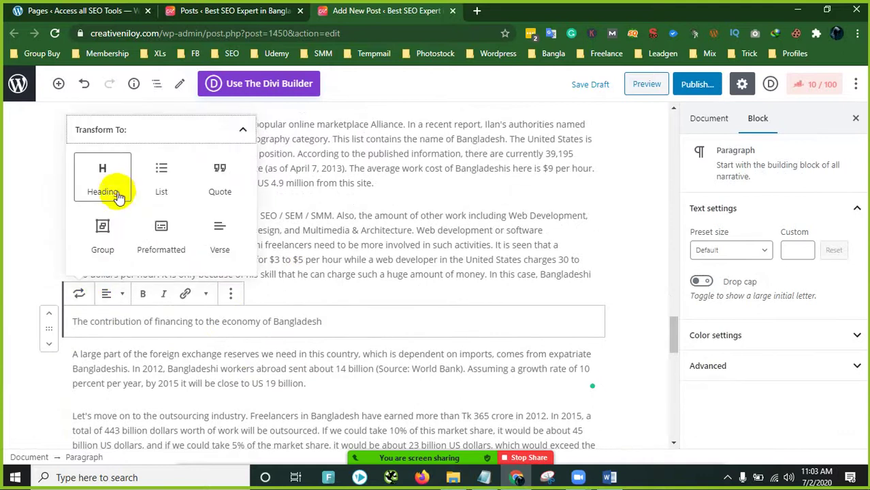
pyautogui.click(97, 173)
pyautogui.click(116, 298)
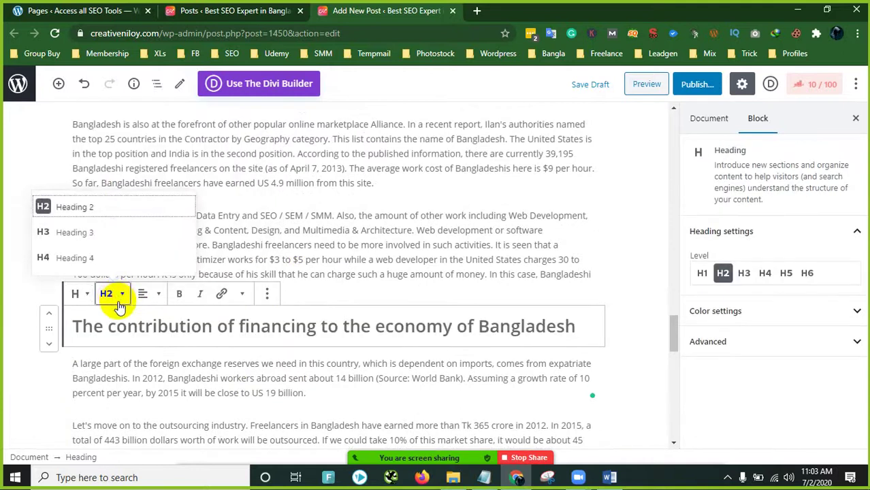
pyautogui.click(74, 231)
pyautogui.click(284, 215)
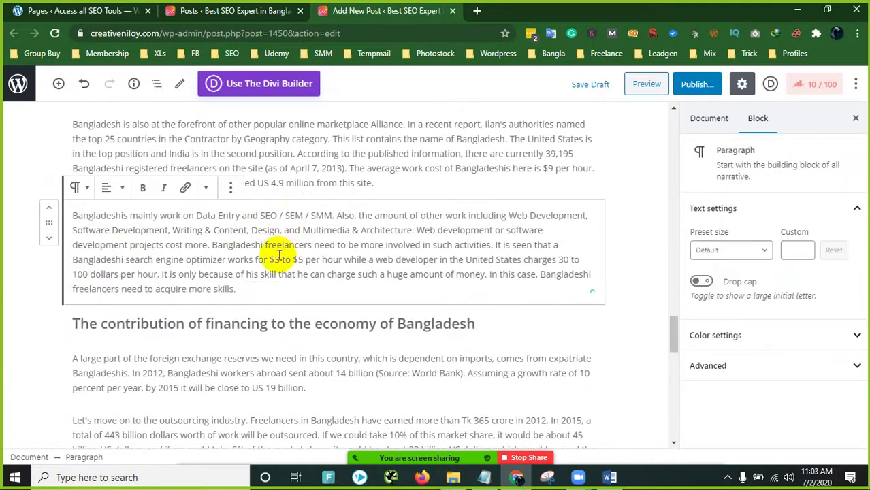
# Step: Review the whole post from the title to the last paragraph, checking its section headings, numbered lists and paragraphs
pyautogui.scroll(-5, 281, 284)
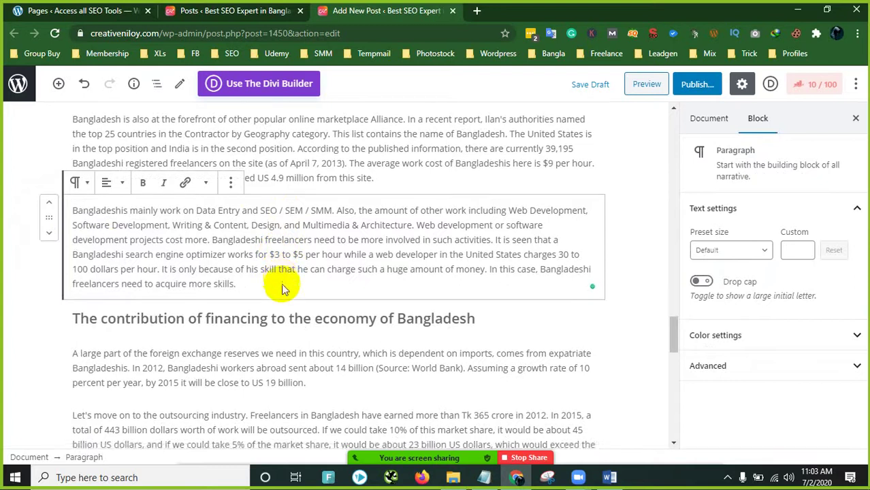
pyautogui.scroll(15, 283, 283)
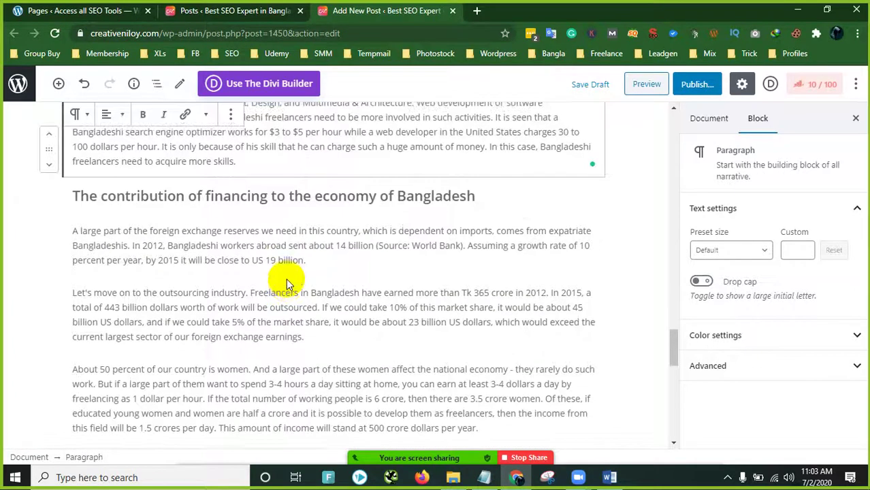
pyautogui.scroll(9, 286, 277)
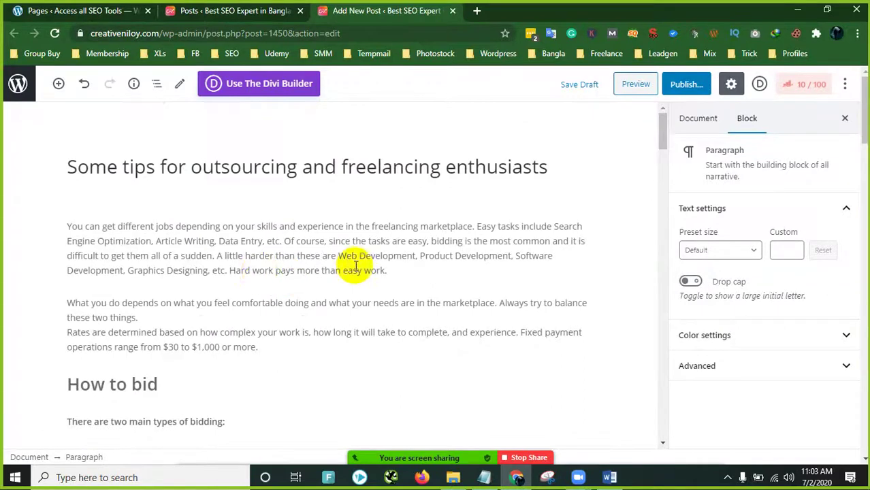
pyautogui.scroll(-9, 308, 265)
pyautogui.scroll(8, 309, 265)
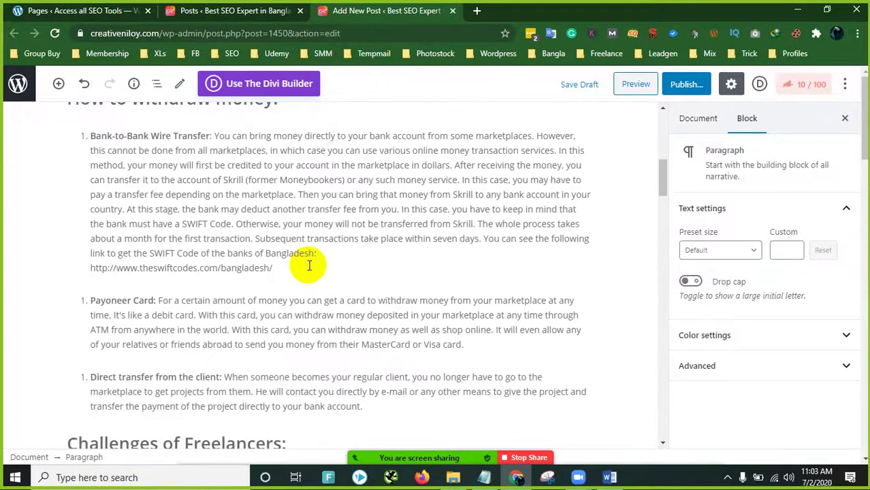
pyautogui.scroll(2, 132, 228)
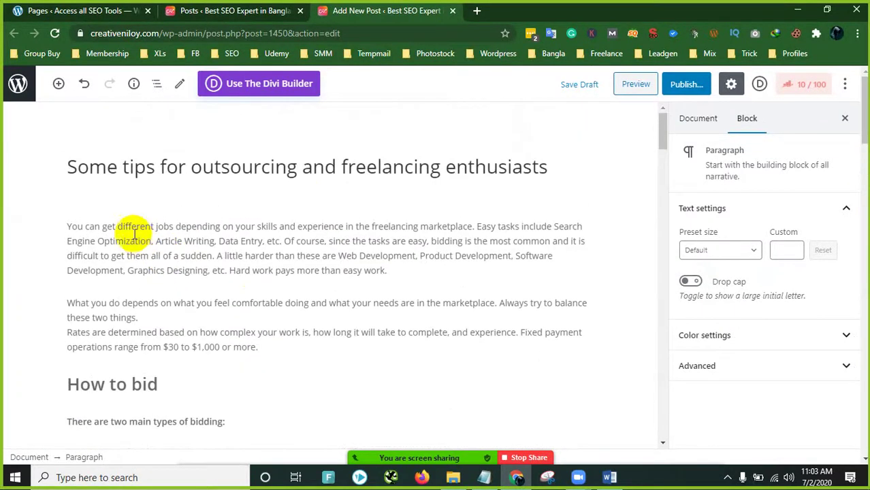
pyautogui.scroll(-2, 148, 282)
pyautogui.scroll(-8, 148, 282)
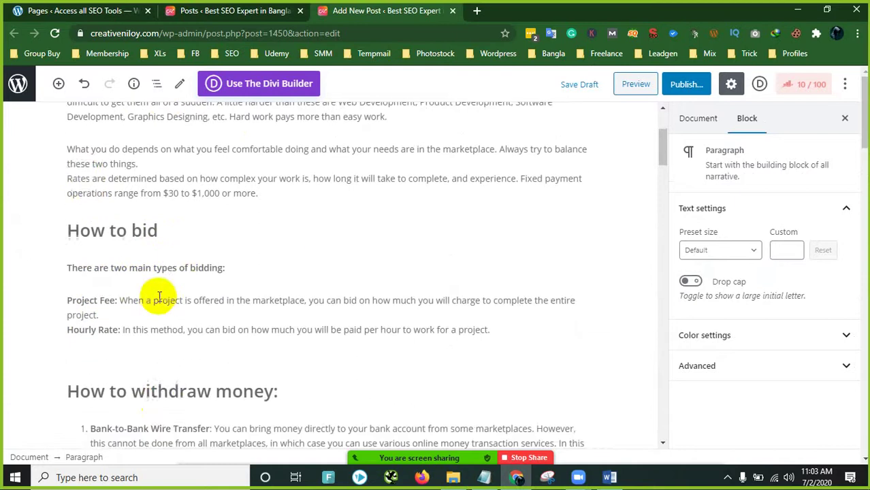
pyautogui.scroll(-5, 210, 304)
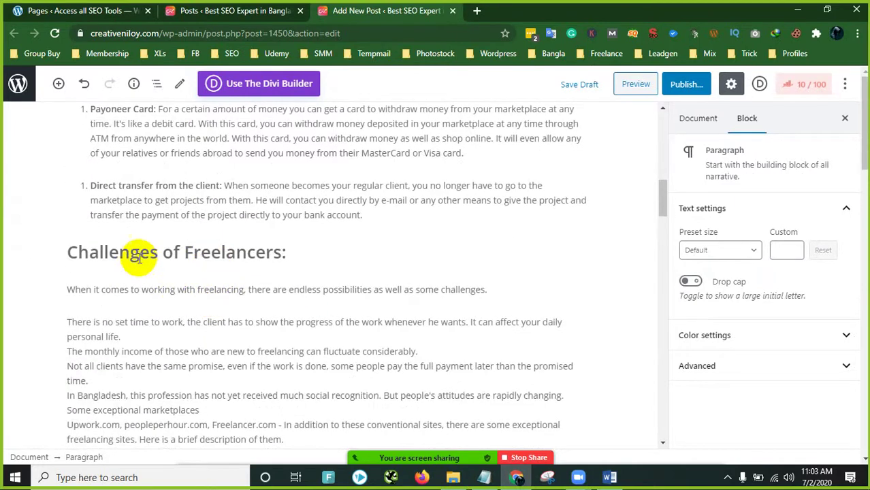
pyautogui.scroll(-3, 311, 345)
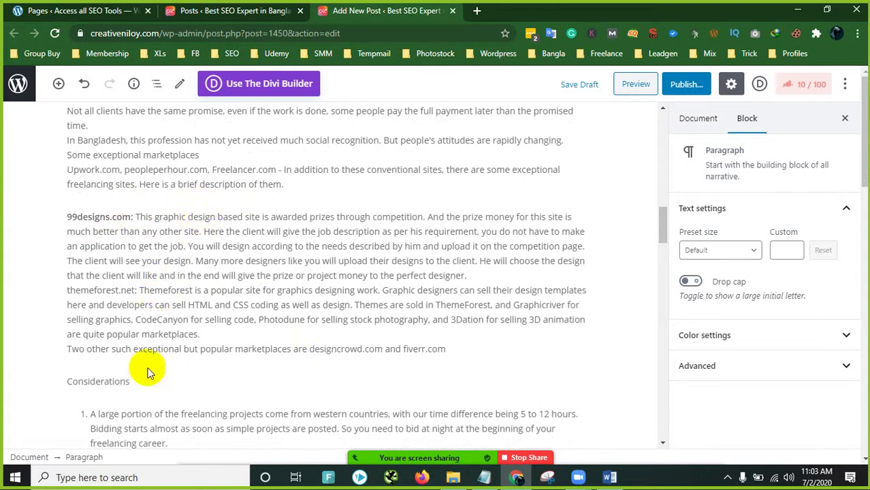
pyautogui.scroll(-5, 150, 368)
pyautogui.scroll(-5, 168, 294)
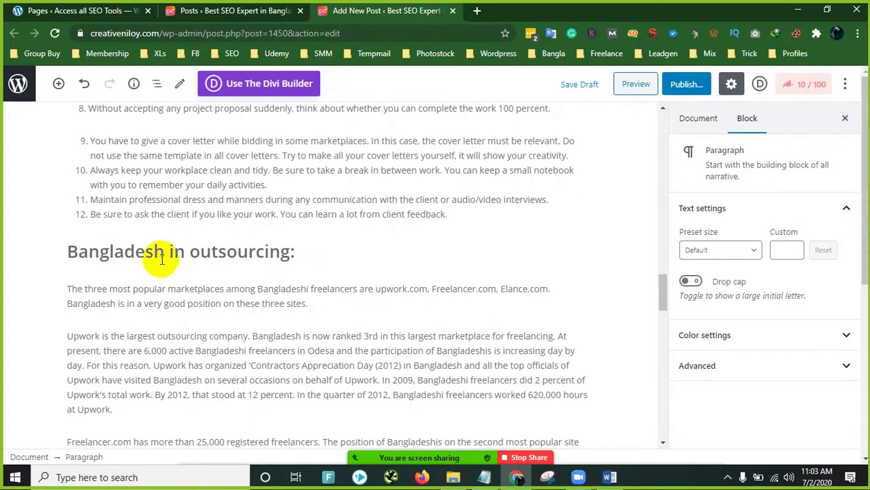
pyautogui.scroll(-5, 267, 340)
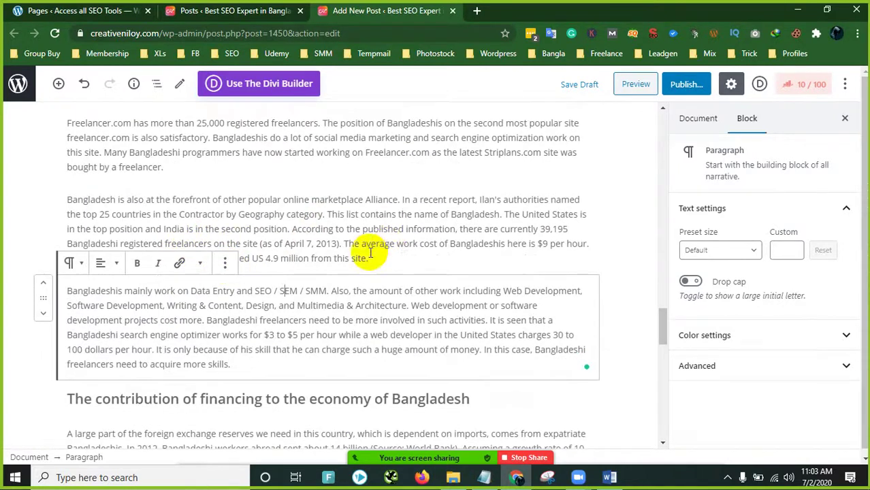
pyautogui.scroll(-3, 361, 259)
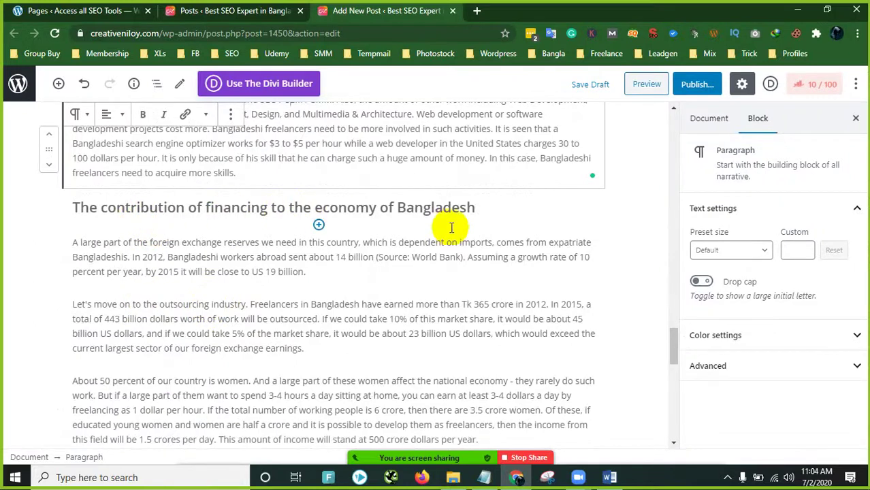
pyautogui.scroll(-2, 301, 271)
pyautogui.scroll(3, 333, 272)
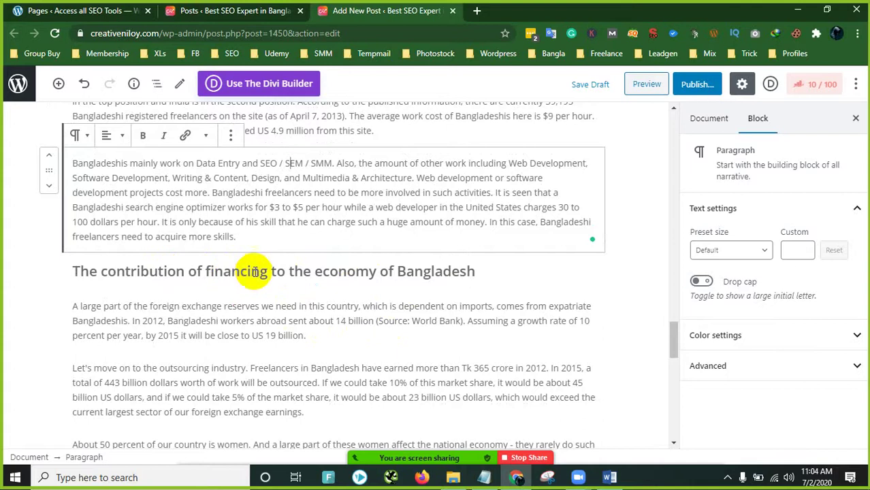
pyautogui.scroll(-2, 231, 283)
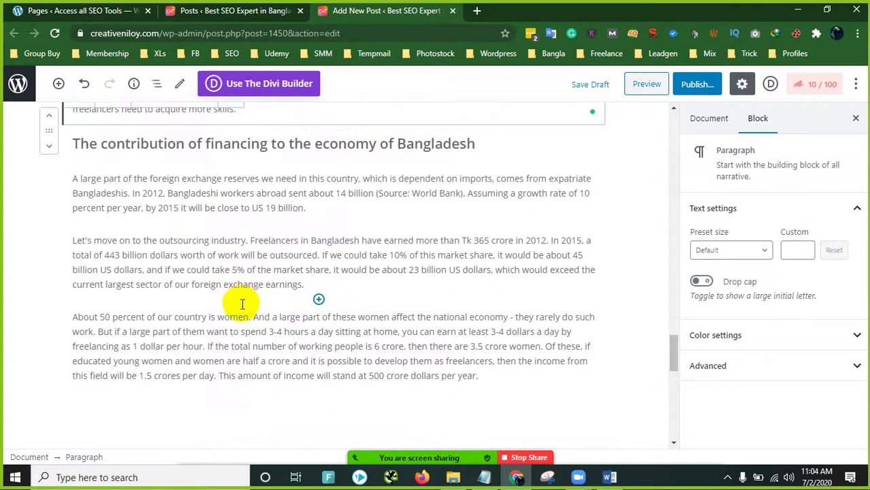
# Step: Look back over the post from the "Bangladesh in outsourcing" section up to the title and introduction
pyautogui.scroll(9, 239, 300)
pyautogui.scroll(-3, 399, 263)
pyautogui.scroll(-3, 204, 294)
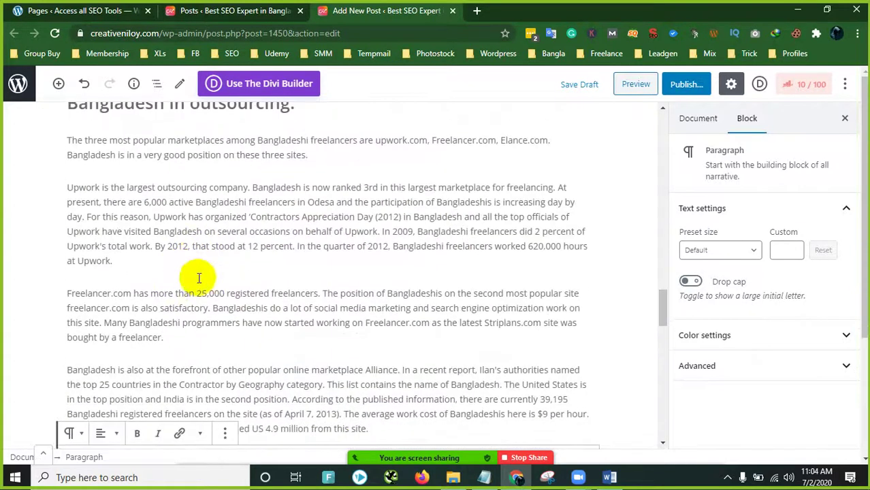
pyautogui.scroll(5, 326, 280)
pyautogui.scroll(15, 300, 276)
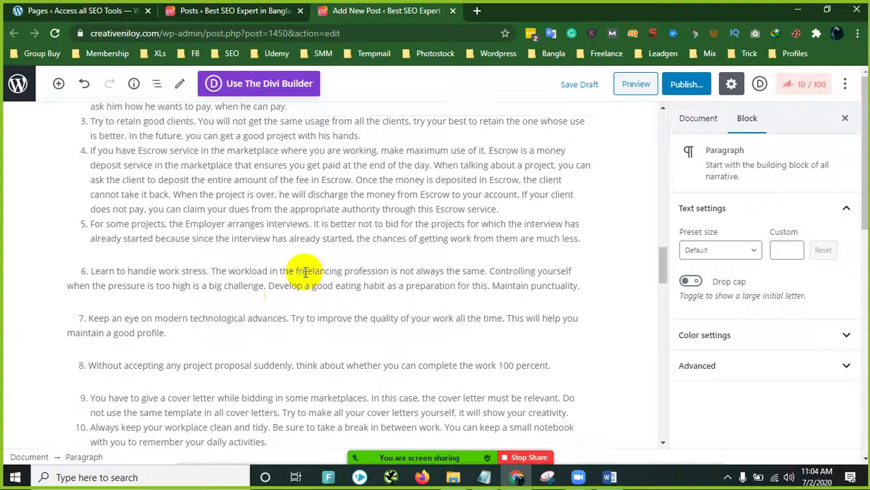
pyautogui.scroll(5, 311, 271)
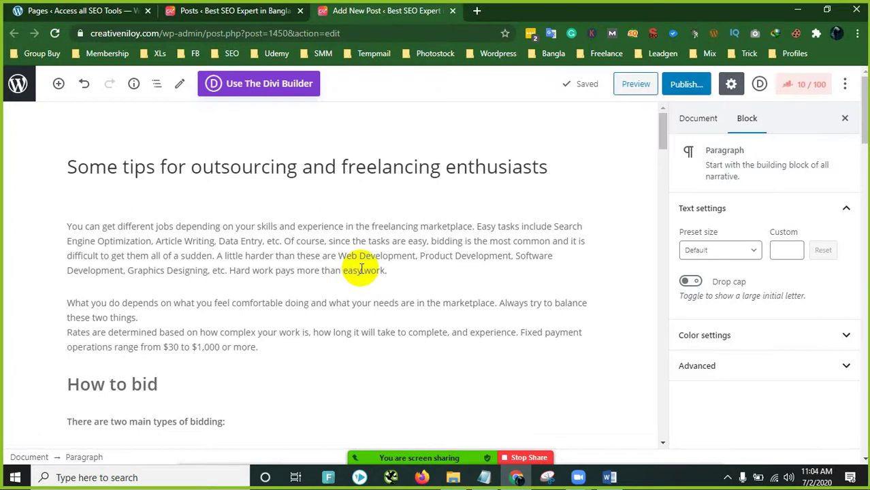
pyautogui.scroll(-2, 361, 269)
pyautogui.scroll(2, 362, 266)
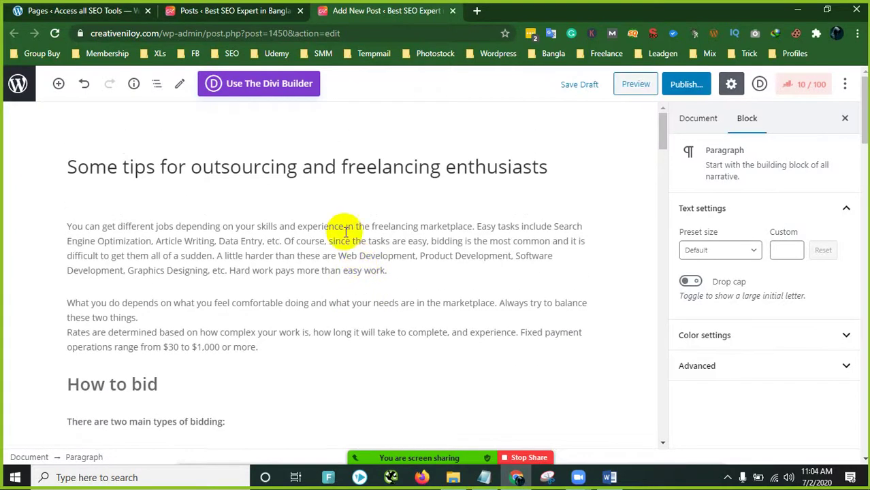
pyautogui.click(219, 243)
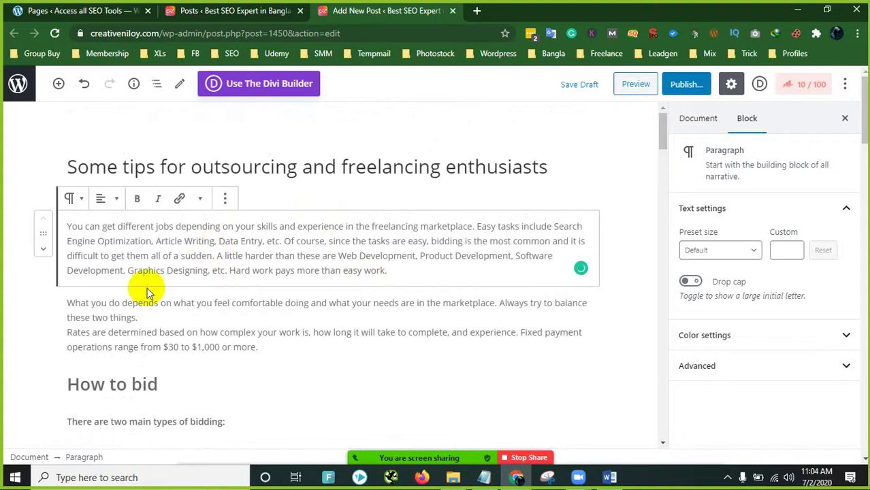
pyautogui.scroll(-2, 170, 300)
pyautogui.scroll(1, 196, 303)
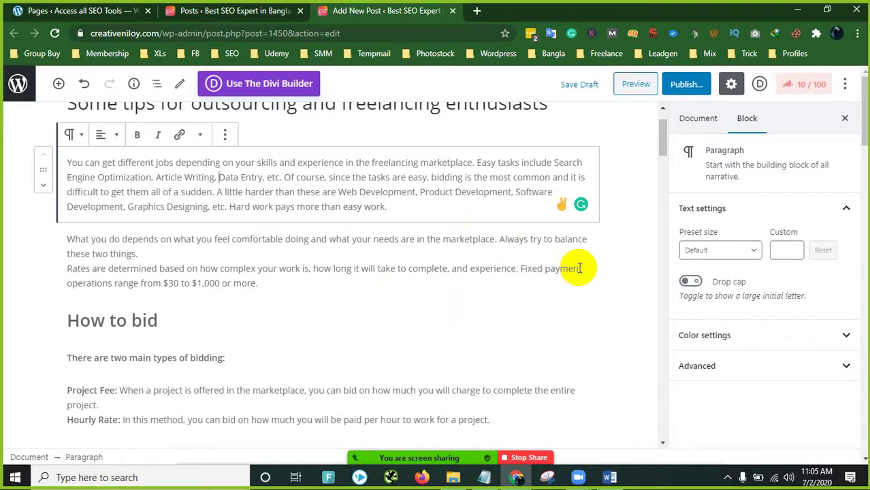
pyautogui.scroll(-5, 365, 263)
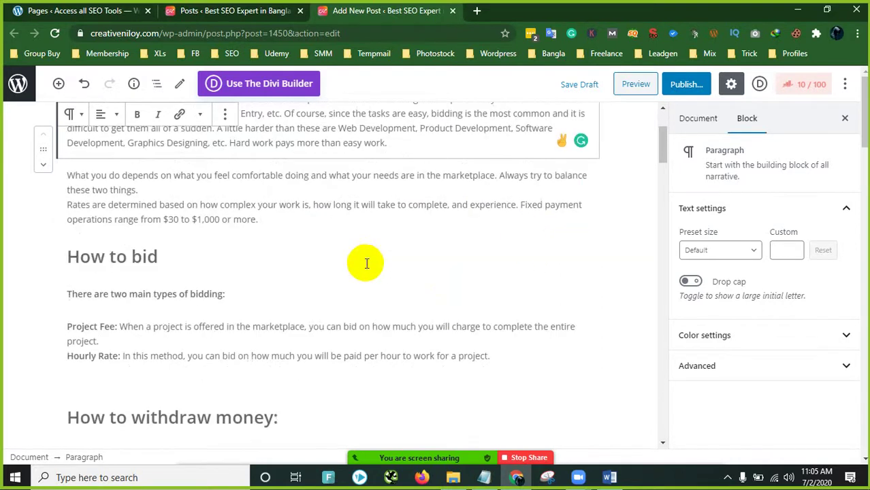
pyautogui.scroll(5, 340, 246)
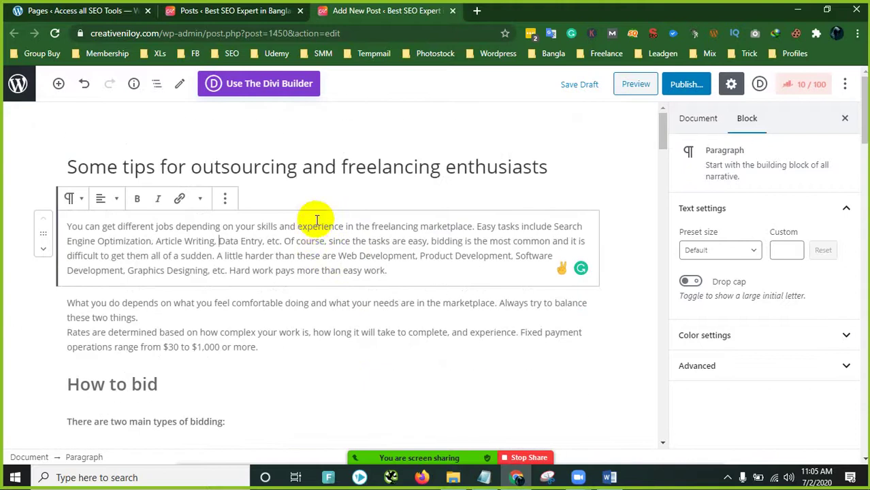
pyautogui.scroll(-4, 122, 302)
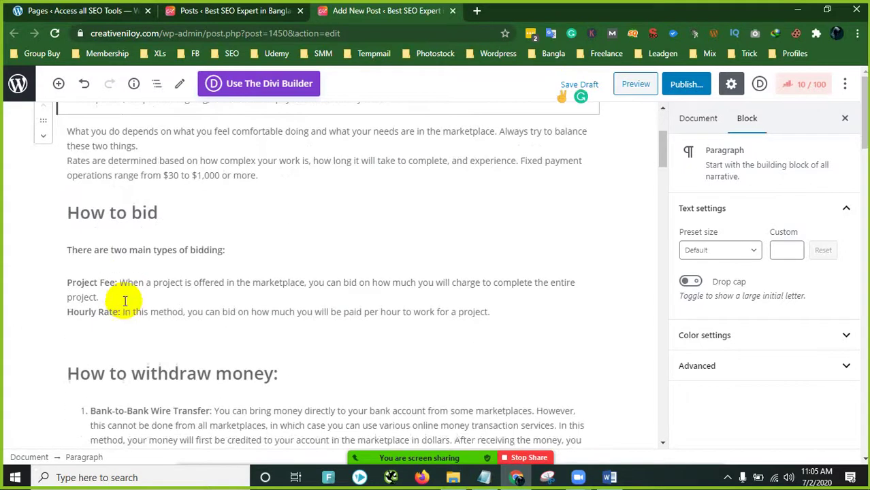
pyautogui.scroll(4, 175, 291)
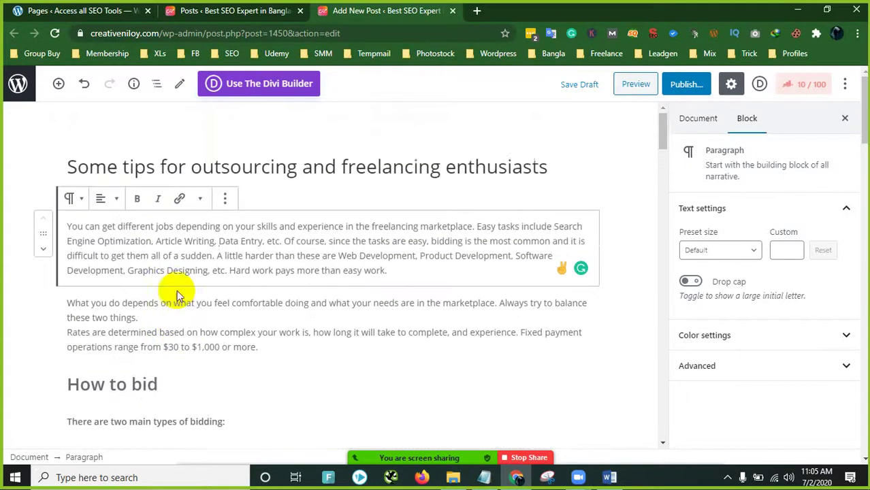
pyautogui.click(313, 313)
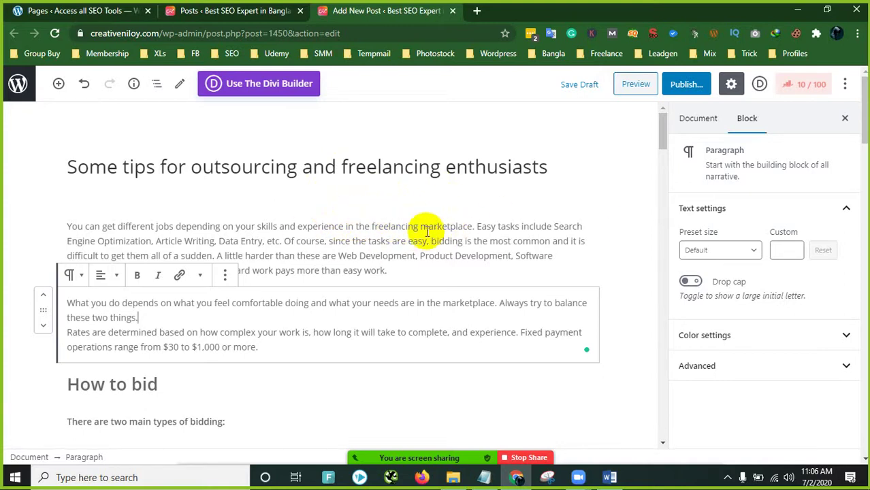
pyautogui.click(310, 241)
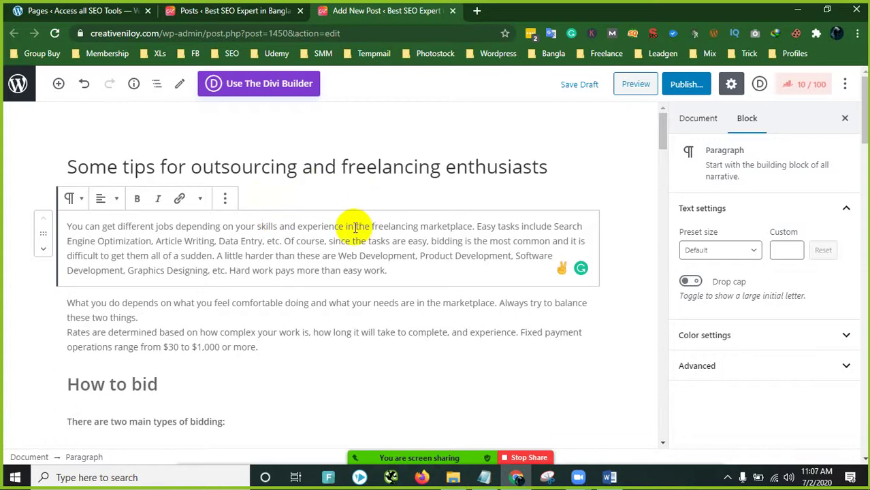
pyautogui.click(347, 165)
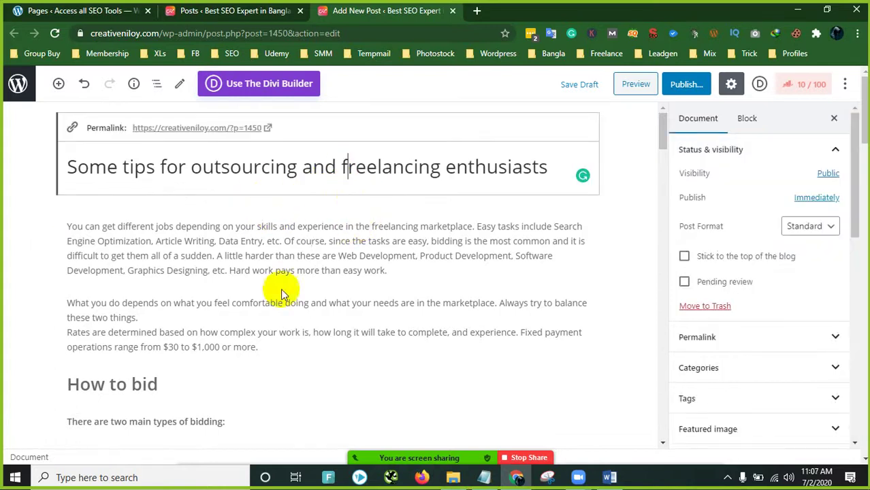
pyautogui.click(264, 238)
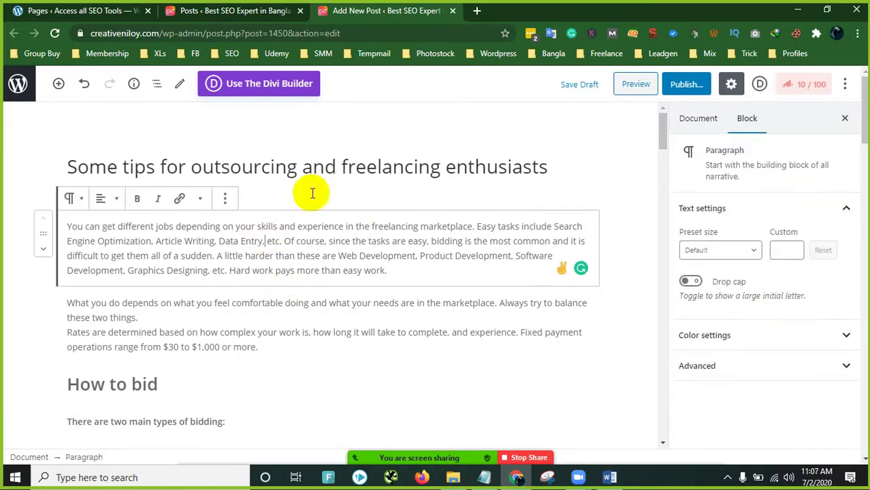
pyautogui.click(343, 162)
pyautogui.click(347, 256)
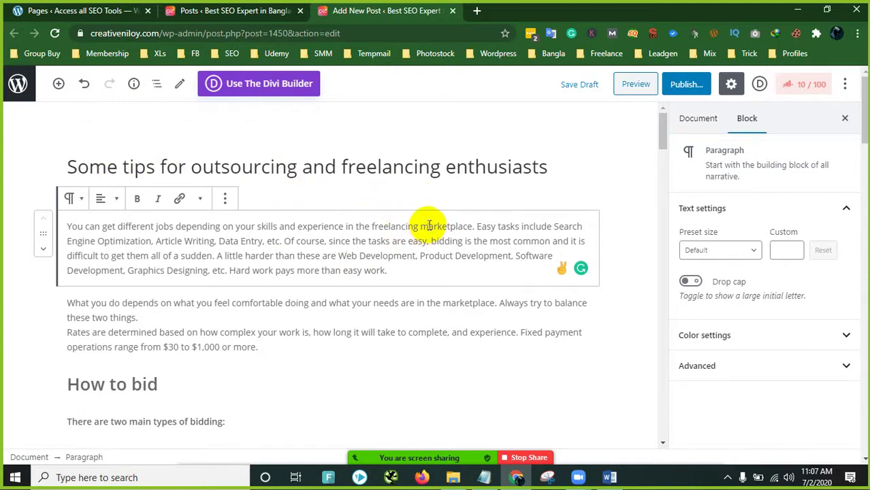
pyautogui.click(345, 256)
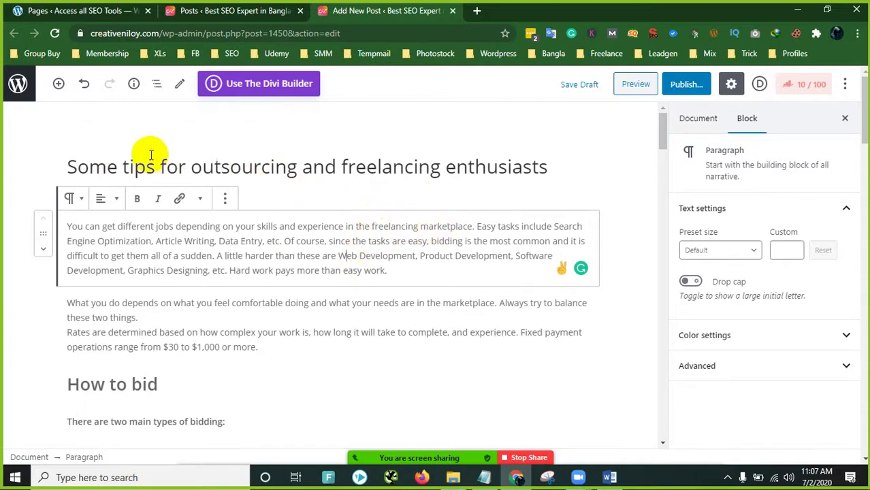
pyautogui.moveTo(106, 166); pyautogui.dragTo(308, 167)
pyautogui.moveTo(382, 167); pyautogui.dragTo(497, 167)
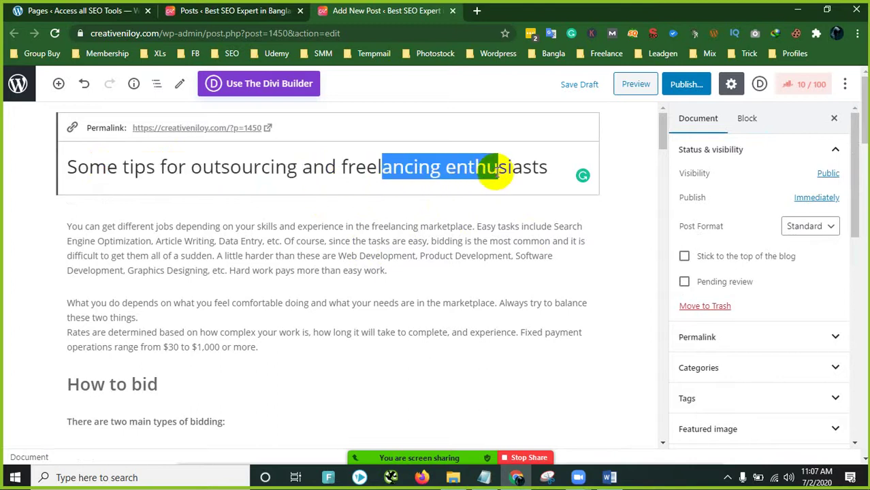
pyautogui.click(406, 245)
pyautogui.click(446, 169)
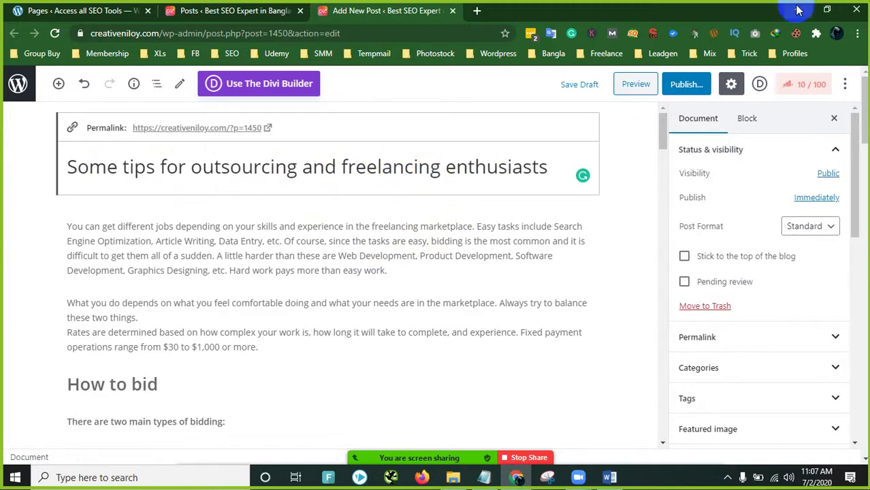
# Step: Switch to the Word document "post", find the original Bengali title of the freelancing article, and return to the WordPress post editor
pyautogui.click(609, 475)
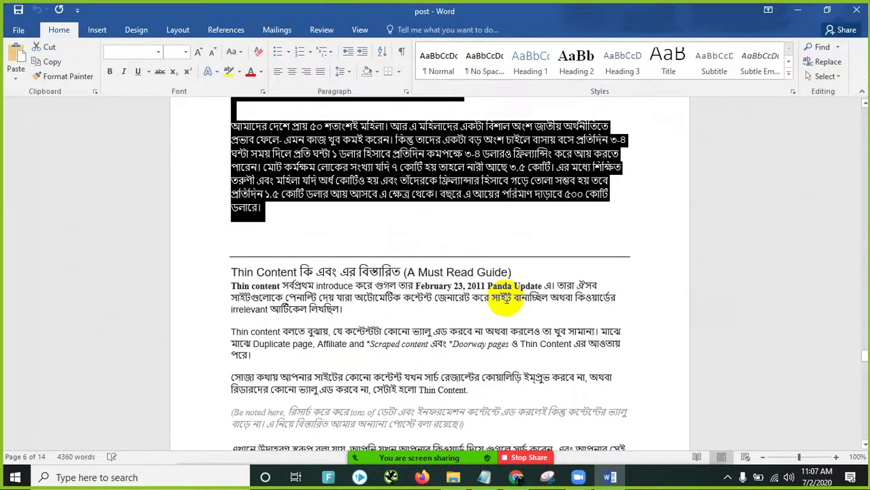
pyautogui.scroll(20, 508, 300)
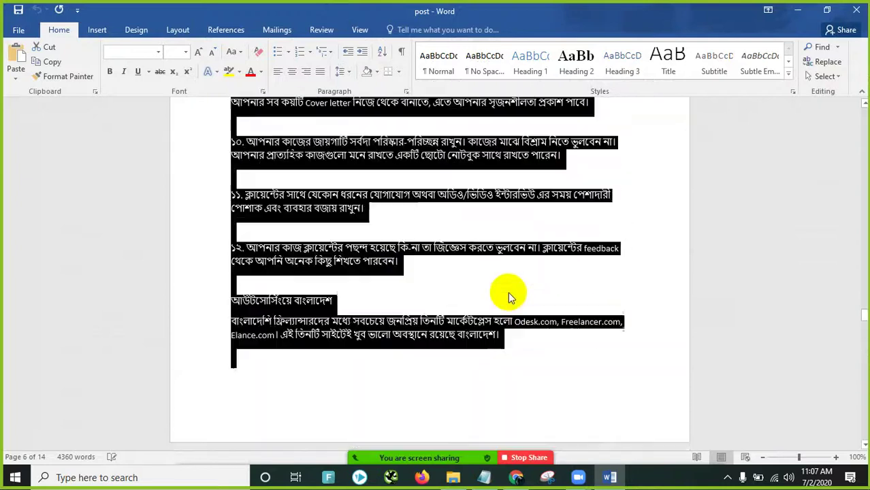
pyautogui.scroll(20, 509, 296)
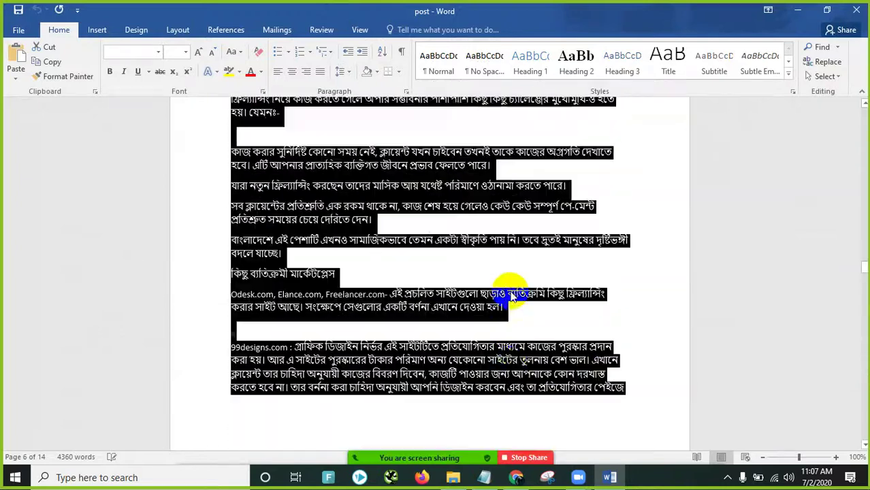
pyautogui.scroll(20, 512, 294)
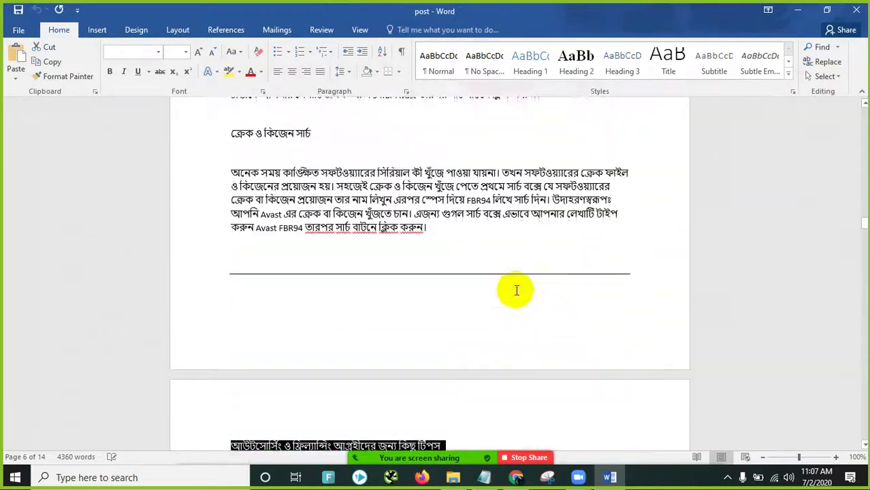
pyautogui.scroll(-5, 517, 291)
pyautogui.click(346, 279)
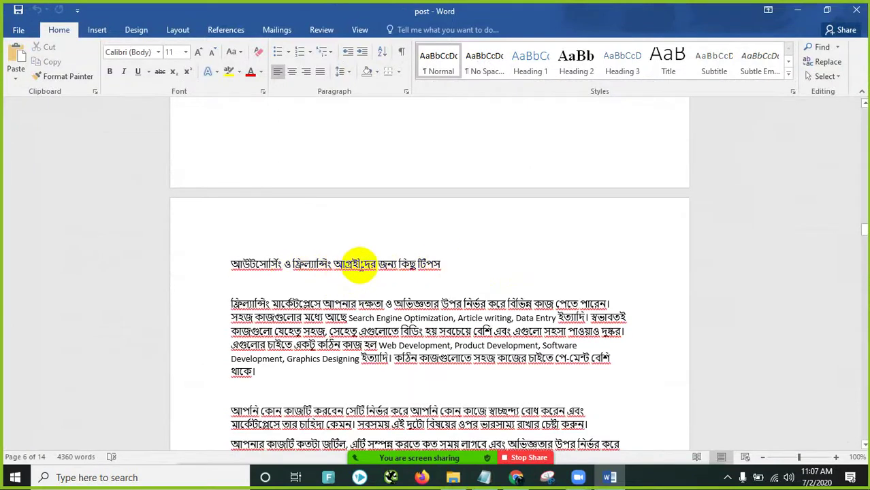
pyautogui.click(799, 12)
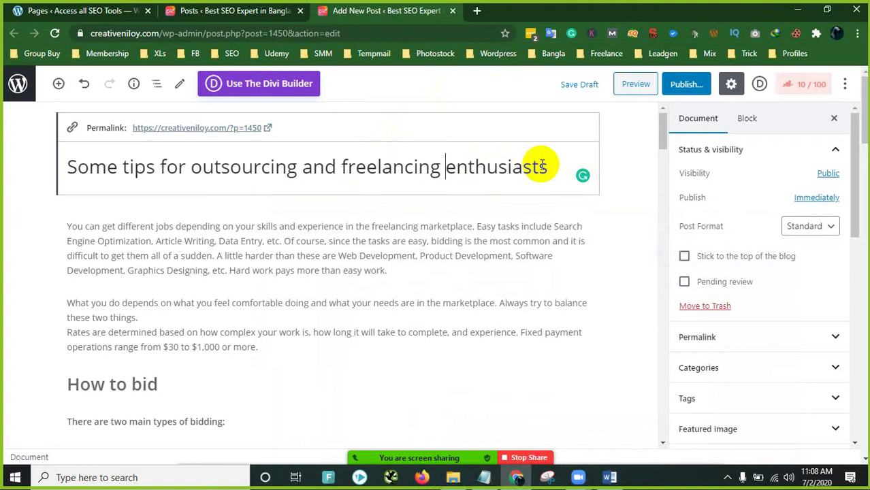
# Step: Move the word "freelancing" in the post title so that it stands directly before "outsourcing"
pyautogui.moveTo(548, 166); pyautogui.dragTo(444, 167)
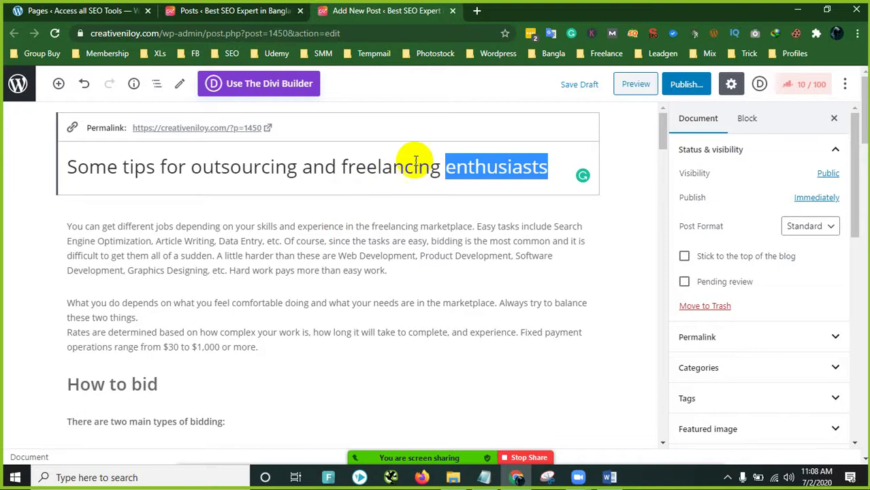
pyautogui.click(440, 168)
pyautogui.moveTo(441, 169); pyautogui.dragTo(339, 169)
pyautogui.hotkey('ctrl', 'c')
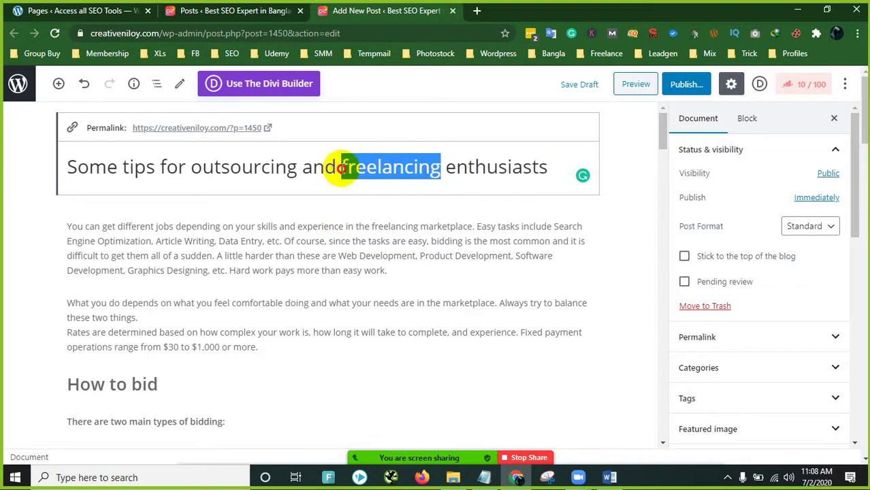
pyautogui.press('BackSpace')
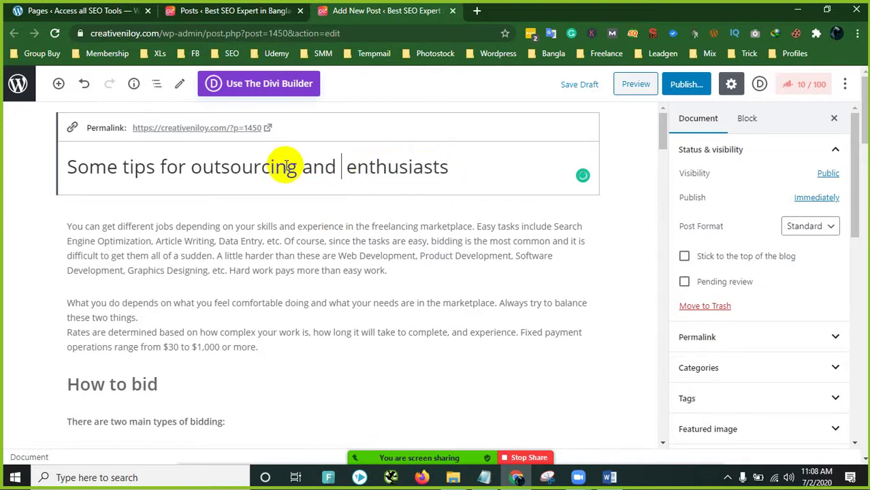
pyautogui.moveTo(297, 166); pyautogui.dragTo(189, 166)
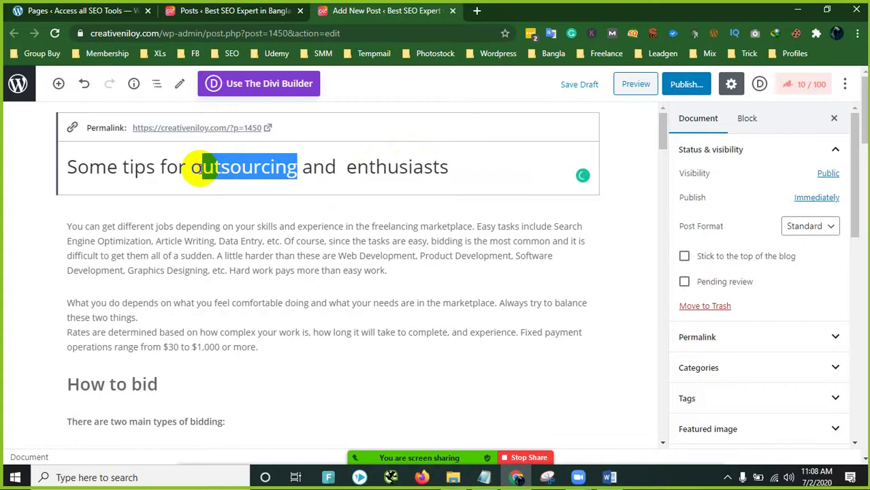
pyautogui.click(191, 166)
pyautogui.hotkey('ctrl', 'v')
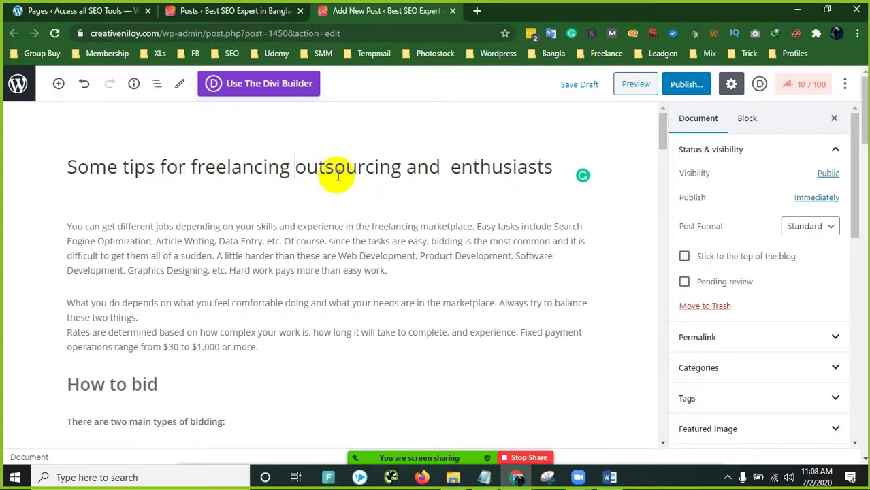
# Step: Move "and" between "freelancing" and "outsourcing" and remove the extra space so the title reads "Some tips for freelancing and outsourcing enthusiasts"
pyautogui.moveTo(445, 167); pyautogui.dragTo(406, 167)
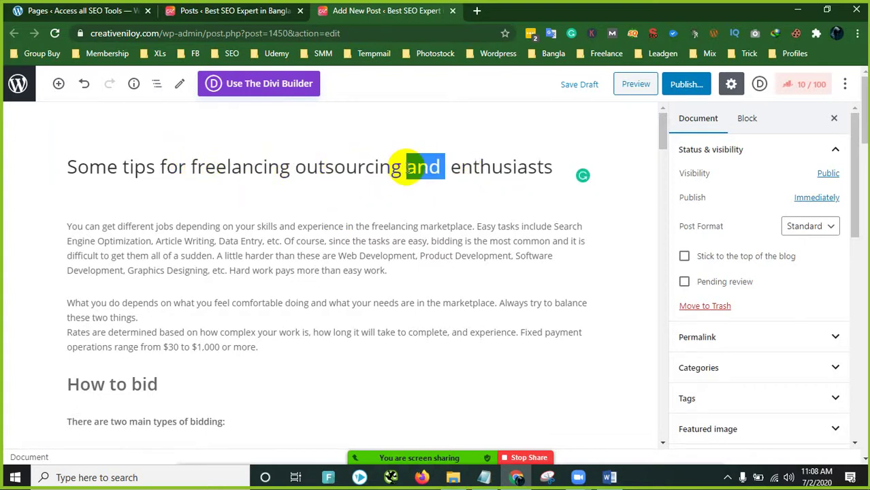
pyautogui.hotkey('ctrl', 'x')
pyautogui.click(290, 167)
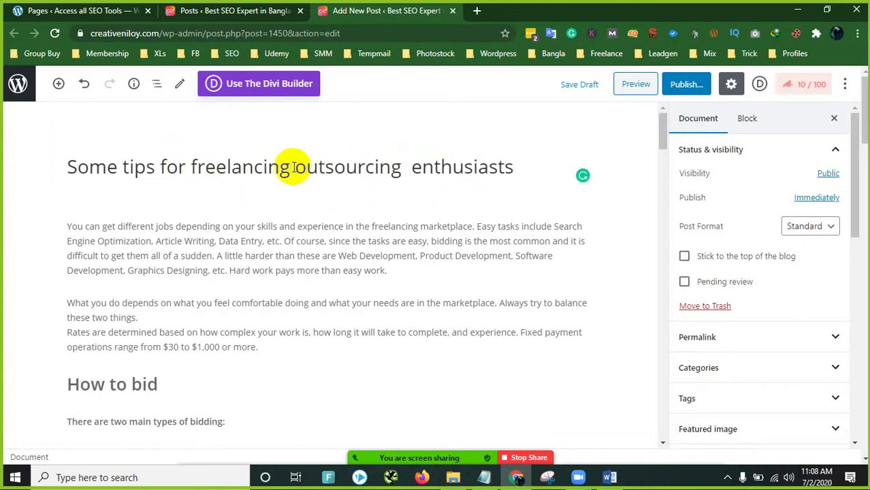
pyautogui.hotkey('ctrl', 'v')
pyautogui.press('BackSpace')
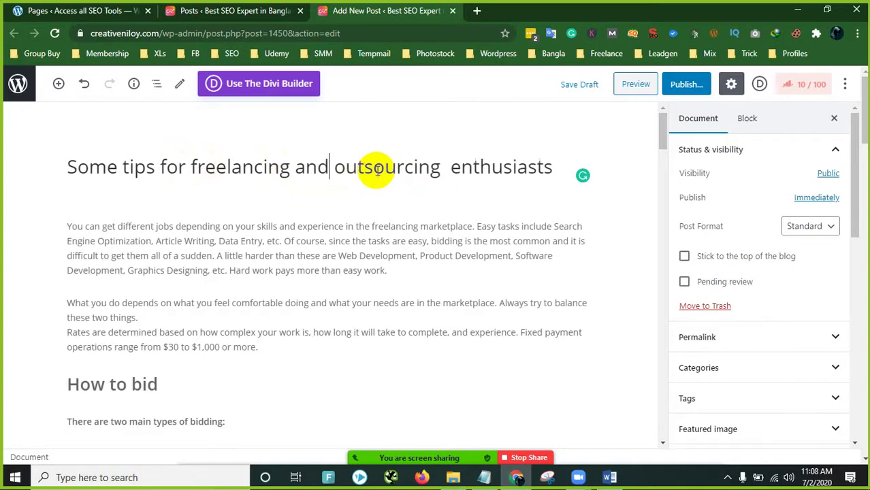
pyautogui.click(444, 167)
pyautogui.press('BackSpace')
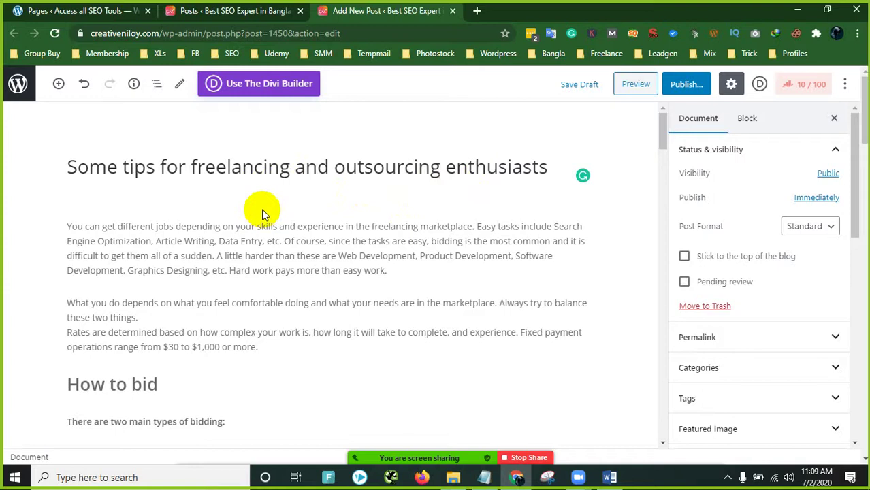
# Step: Copy the phrase "tips for freelancing" from the post title and glance through the opening sections of the post
pyautogui.moveTo(290, 170); pyautogui.dragTo(124, 166)
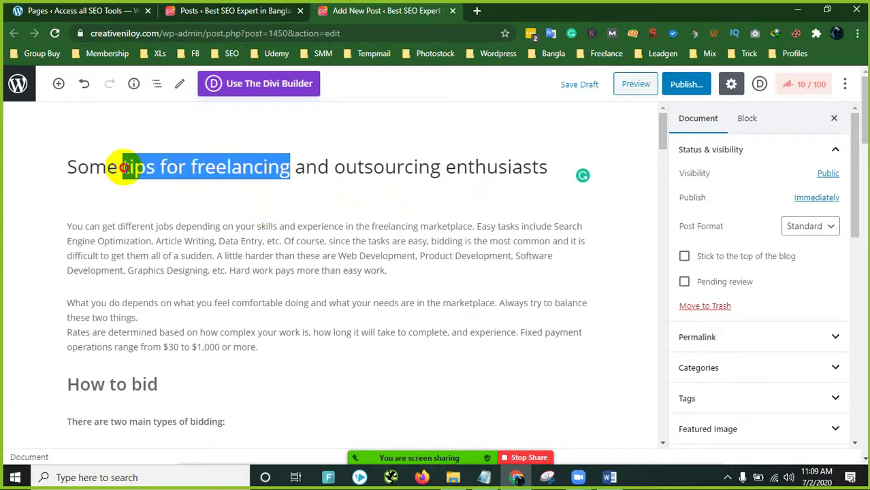
pyautogui.rightClick(238, 170)
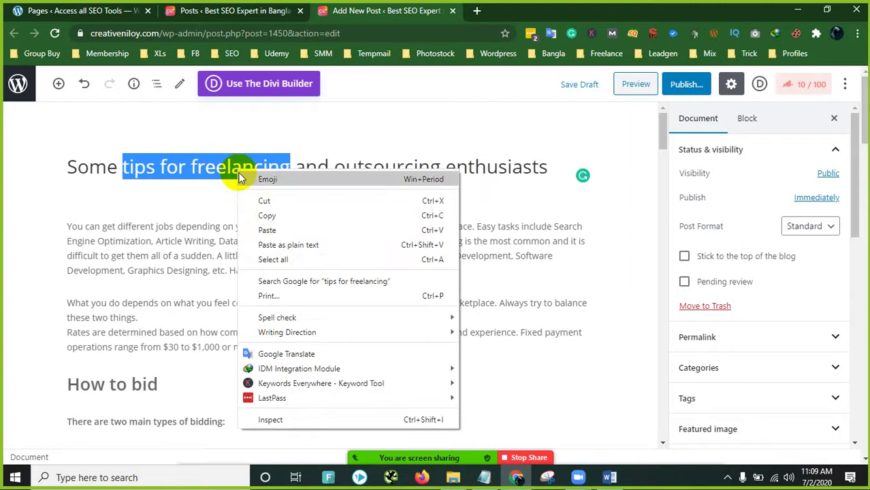
pyautogui.click(271, 215)
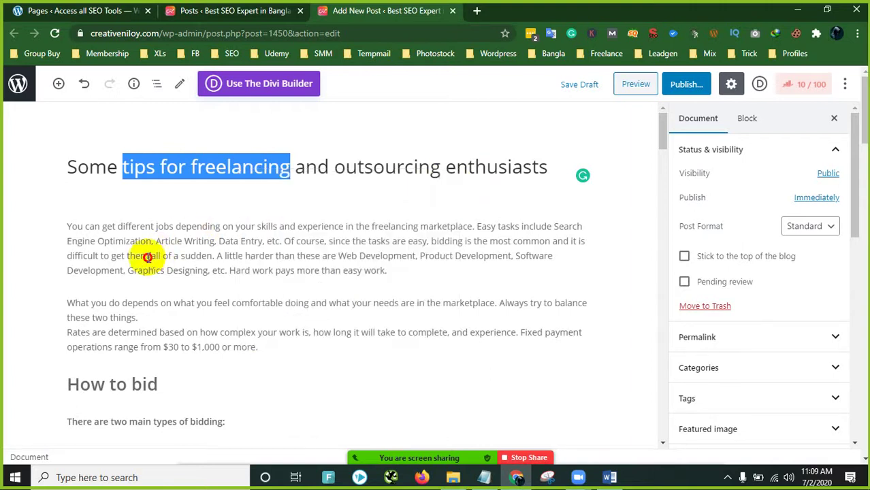
pyautogui.click(149, 255)
pyautogui.scroll(-5, 204, 273)
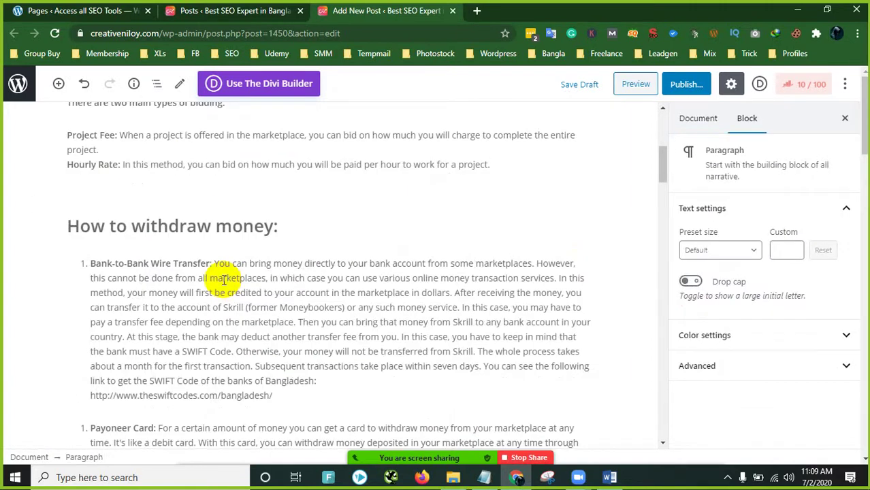
pyautogui.scroll(4, 223, 279)
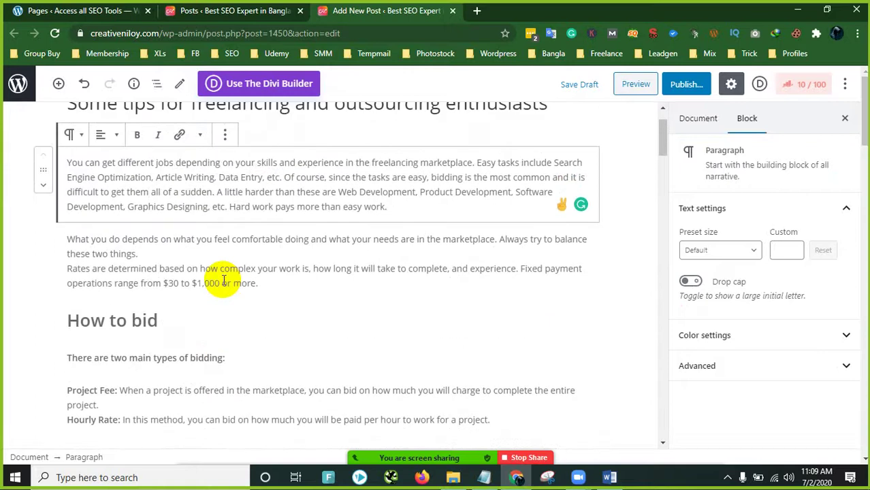
pyautogui.scroll(2, 222, 281)
pyautogui.click(270, 167)
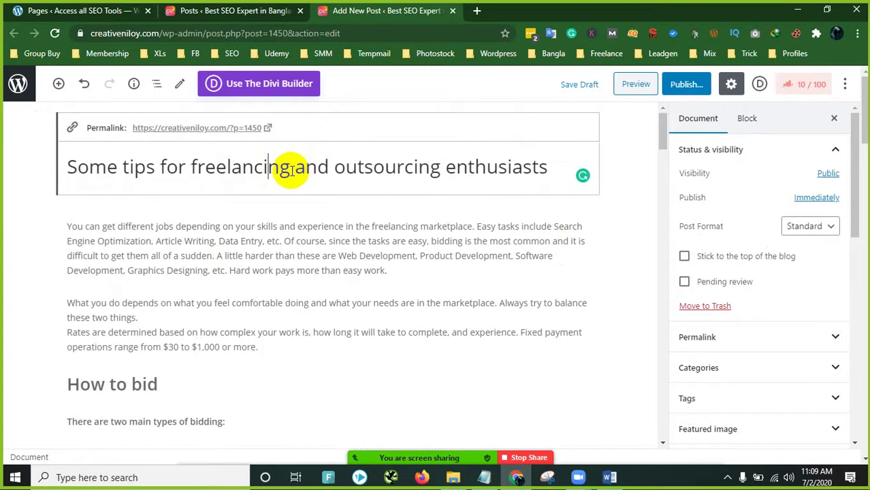
# Step: Copy the phrase "freelancing and outsourcing" from the post title
pyautogui.moveTo(191, 169); pyautogui.dragTo(441, 172)
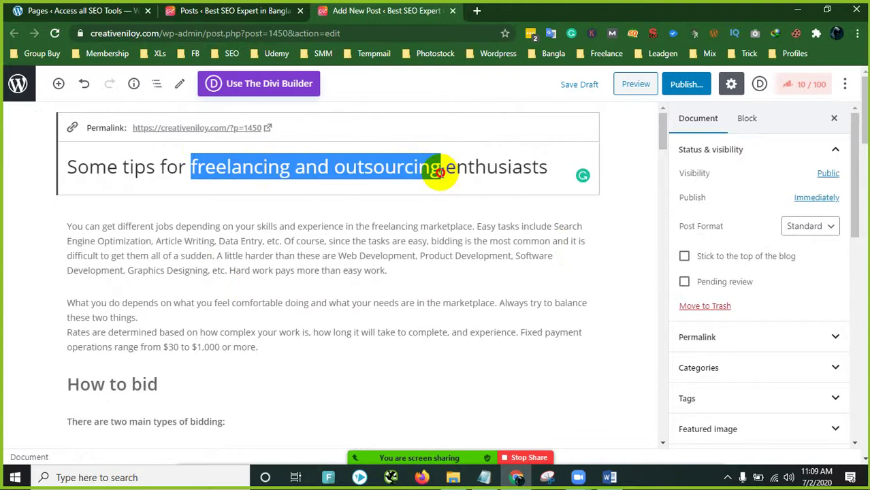
pyautogui.rightClick(385, 172)
pyautogui.click(408, 221)
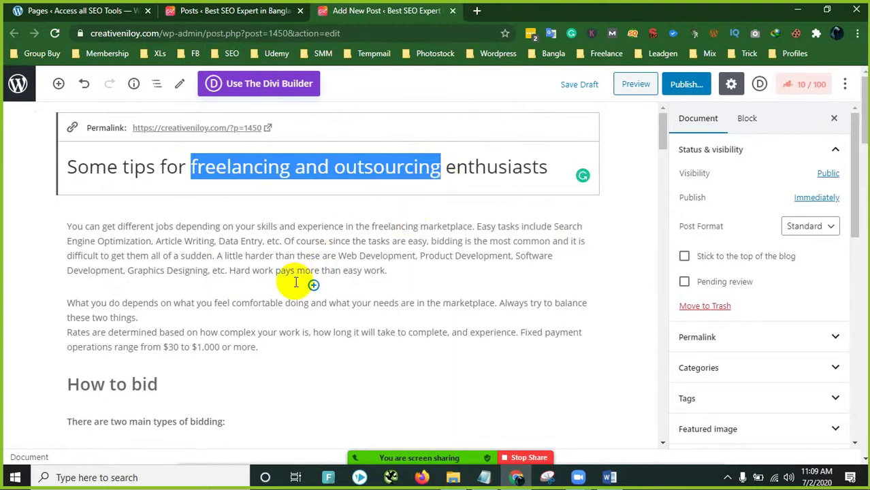
# Step: Copy the words "tips for freelancing" from the post title again in place of the longer phrase
pyautogui.click(290, 170)
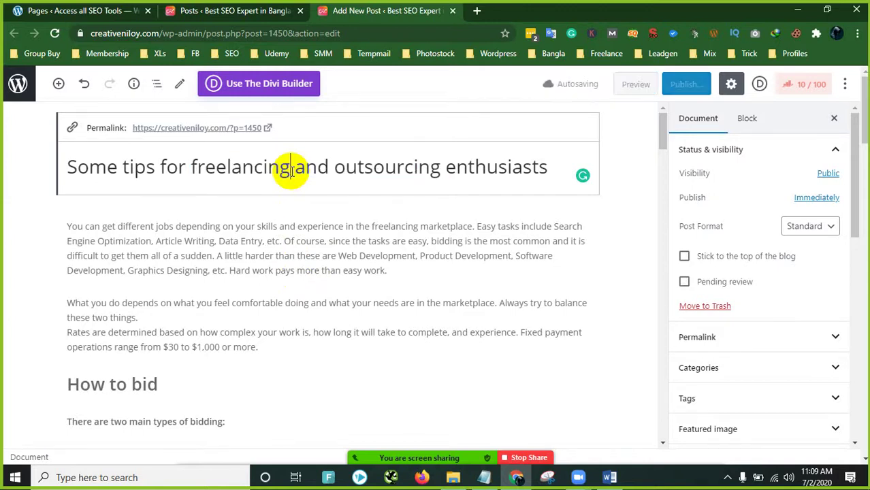
pyautogui.moveTo(291, 170); pyautogui.dragTo(121, 166)
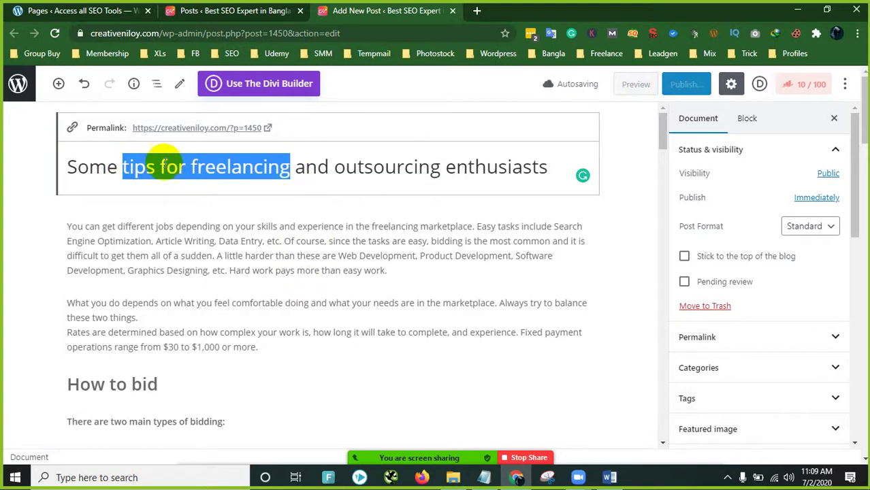
pyautogui.rightClick(163, 169)
pyautogui.click(195, 204)
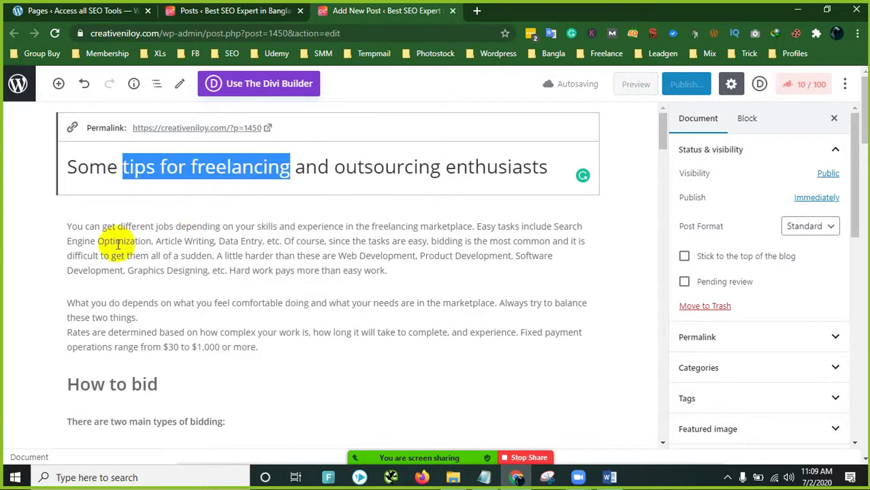
pyautogui.click(163, 237)
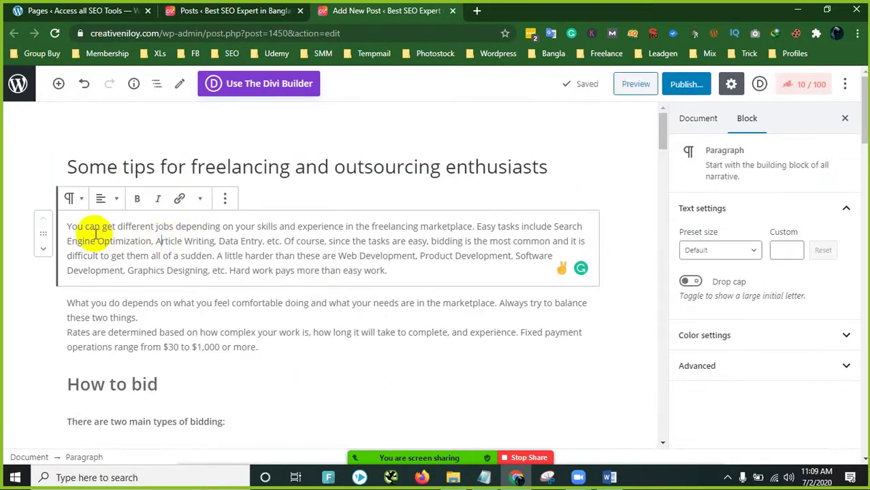
pyautogui.click(294, 167)
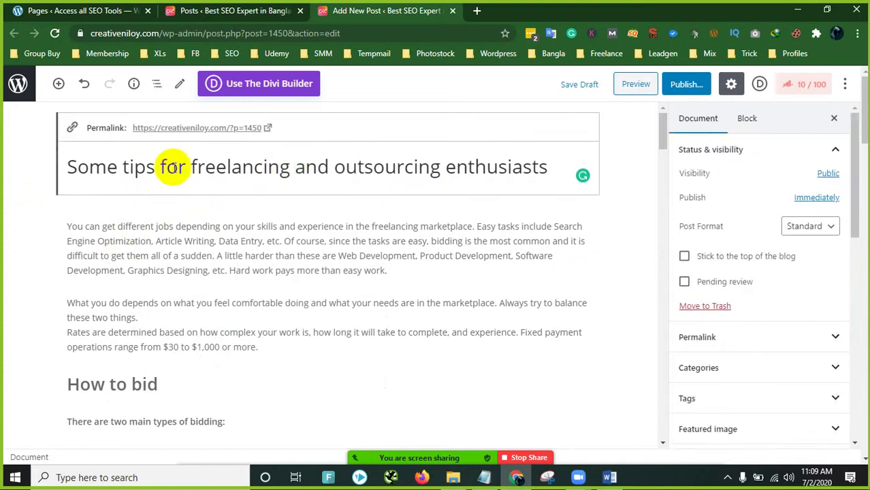
# Step: Copy "tips for freelancing" from the post title and search Google for that phrase in a new browser tab
pyautogui.moveTo(122, 166); pyautogui.dragTo(292, 167)
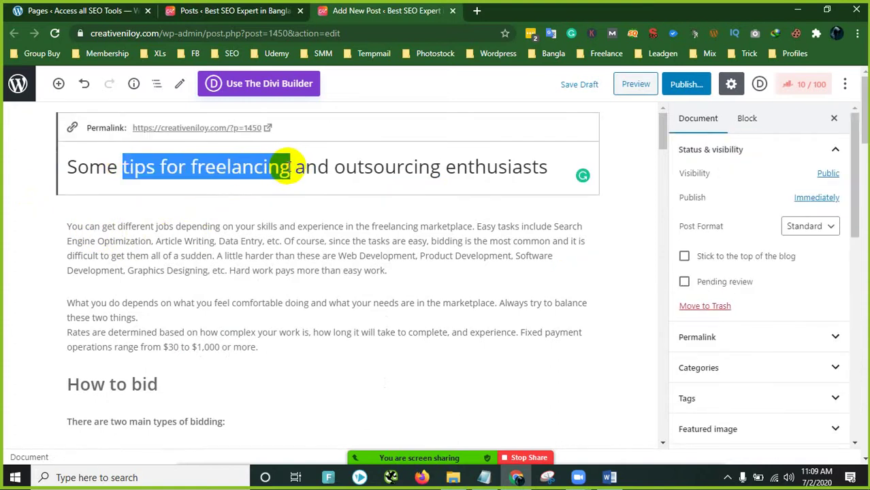
pyautogui.rightClick(289, 170)
pyautogui.click(315, 209)
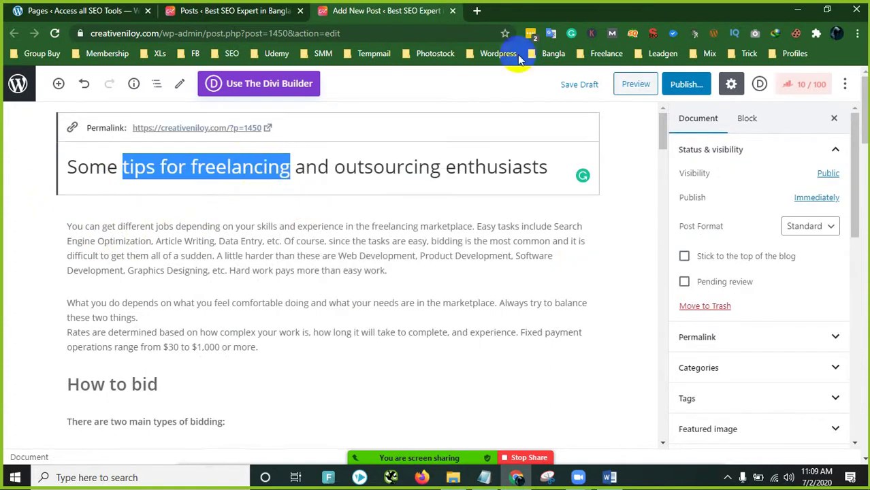
pyautogui.click(476, 10)
pyautogui.rightClick(313, 32)
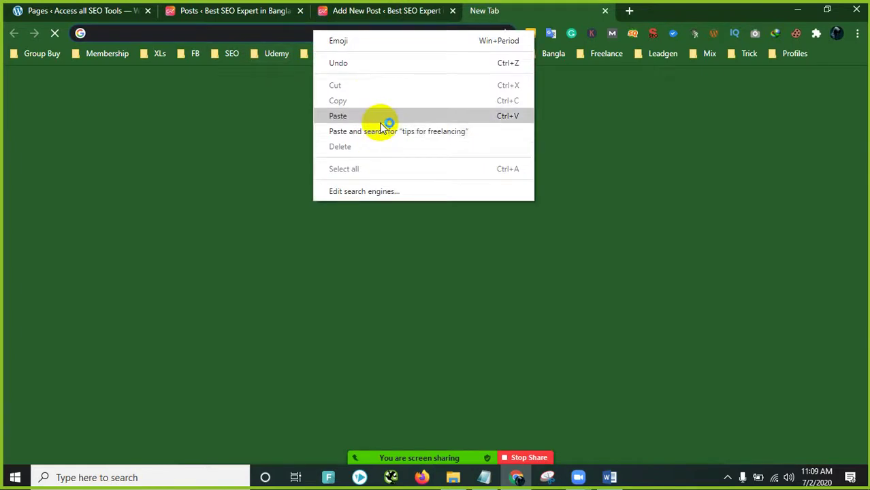
pyautogui.click(381, 116)
pyautogui.press('Return')
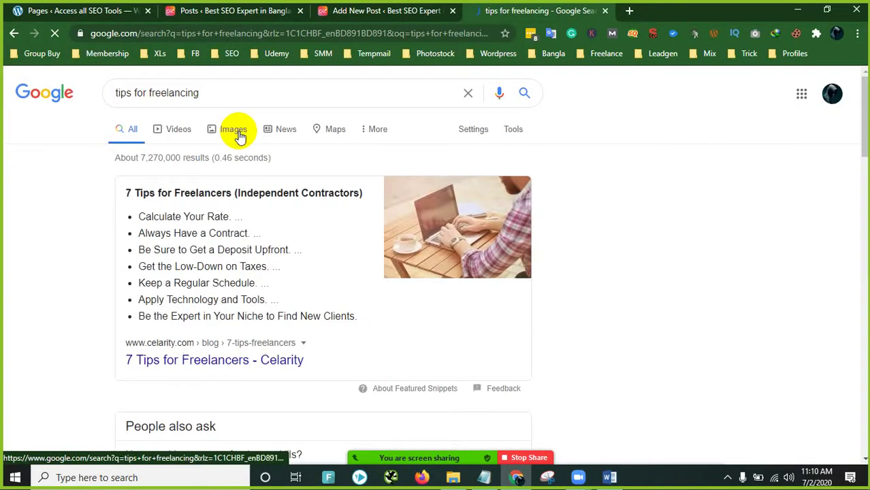
# Step: Examine the Google searches related to "tips for freelancing" and compare them with the post's title and opening paragraphs
pyautogui.scroll(-18, 116, 193)
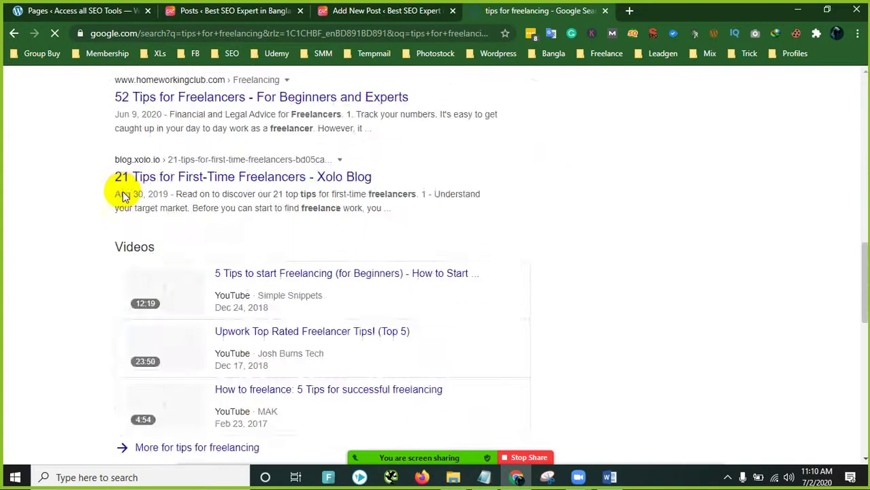
pyautogui.scroll(2, 125, 201)
pyautogui.scroll(-2, 123, 201)
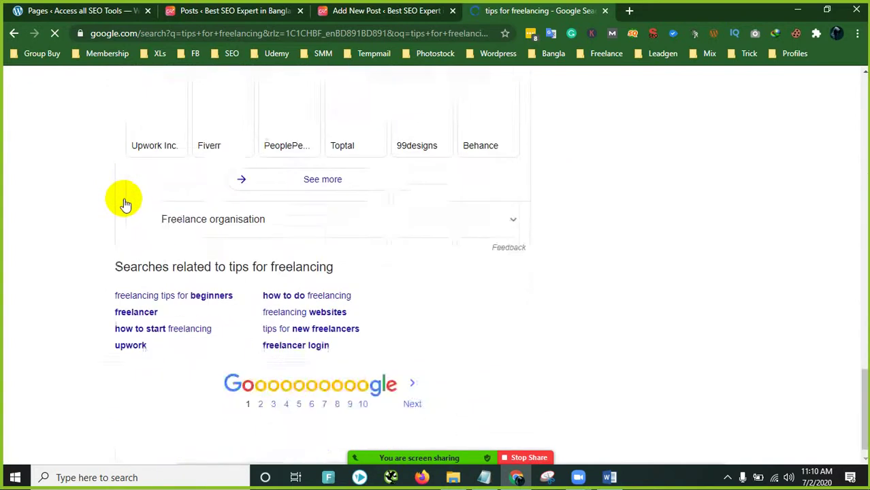
pyautogui.scroll(4, 143, 286)
pyautogui.scroll(-5, 170, 307)
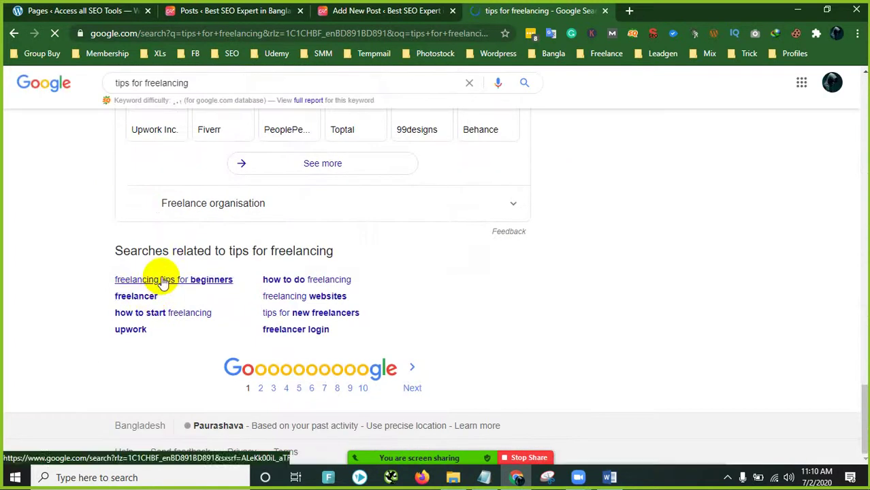
pyautogui.click(202, 285)
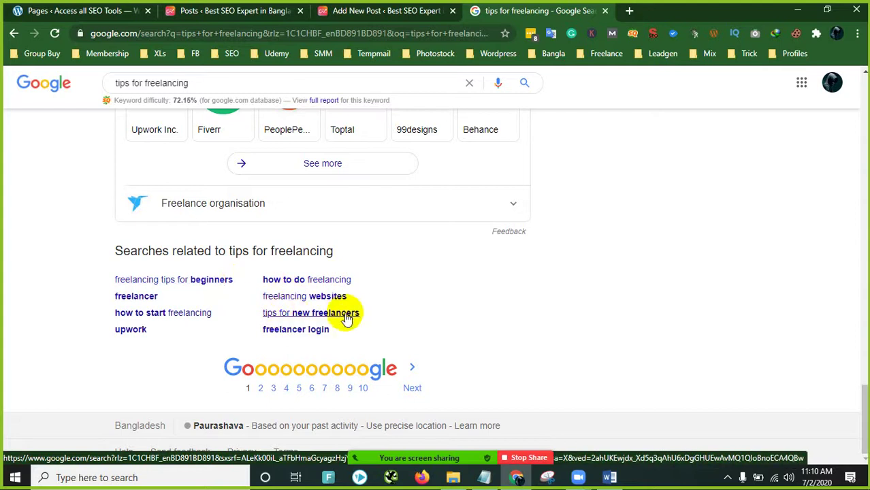
pyautogui.click(393, 11)
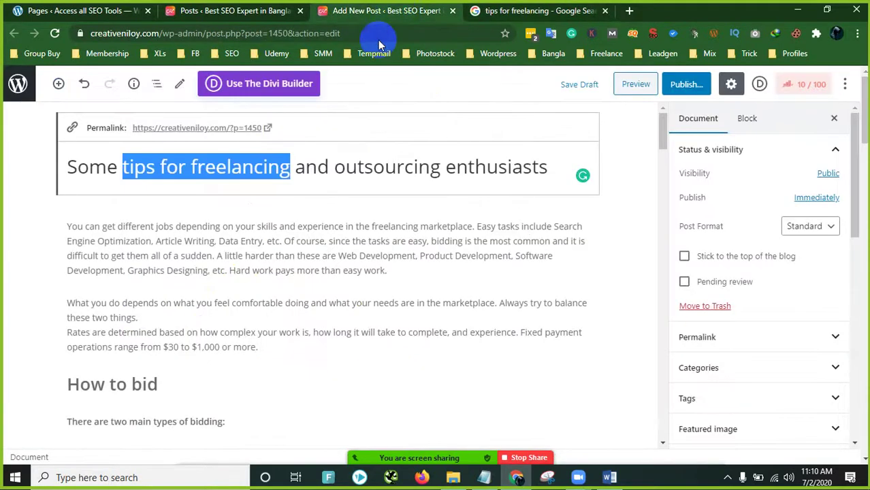
pyautogui.click(265, 271)
pyautogui.scroll(-1, 263, 279)
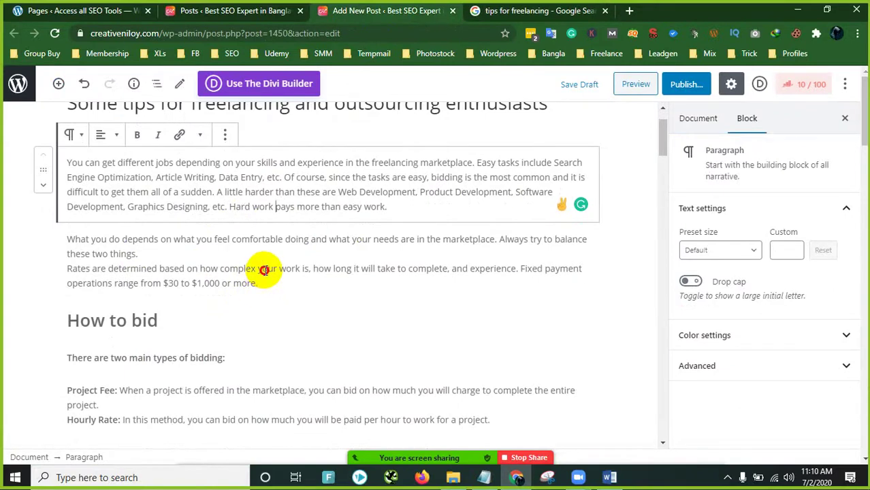
pyautogui.click(264, 270)
pyautogui.scroll(1, 320, 238)
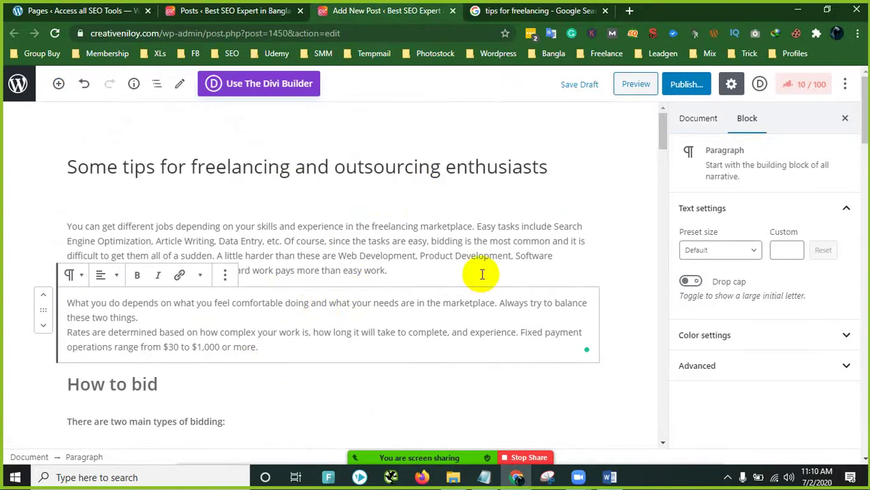
pyautogui.click(402, 241)
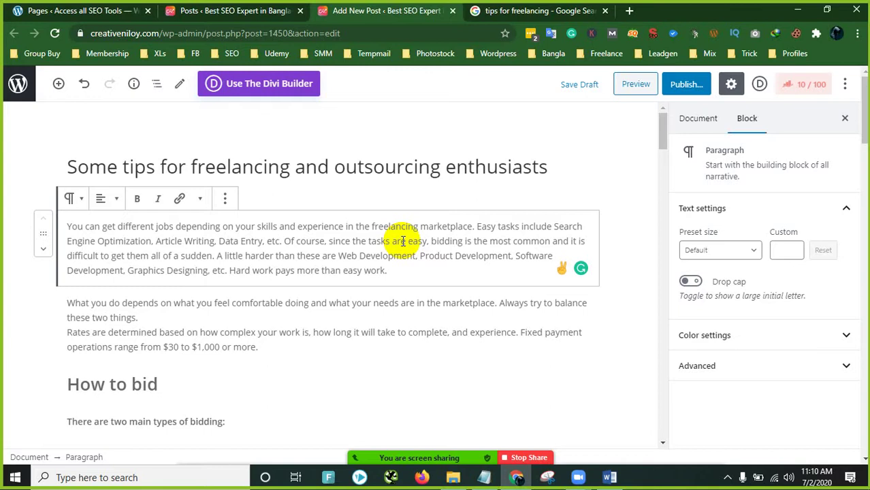
# Step: Copy the related search phrase "freelancing tips for beginners" from the Google results
pyautogui.click(534, 10)
pyautogui.scroll(10, 259, 164)
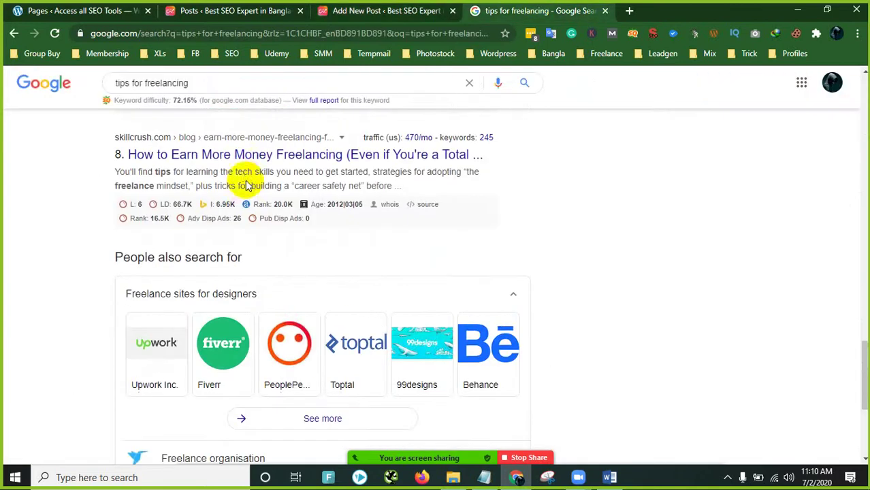
pyautogui.scroll(-10, 245, 180)
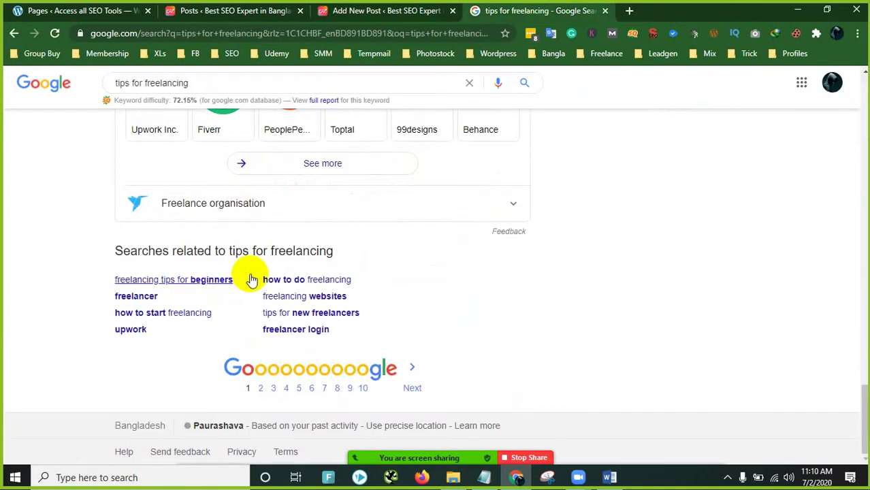
pyautogui.moveTo(111, 282); pyautogui.dragTo(223, 284)
pyautogui.rightClick(223, 284)
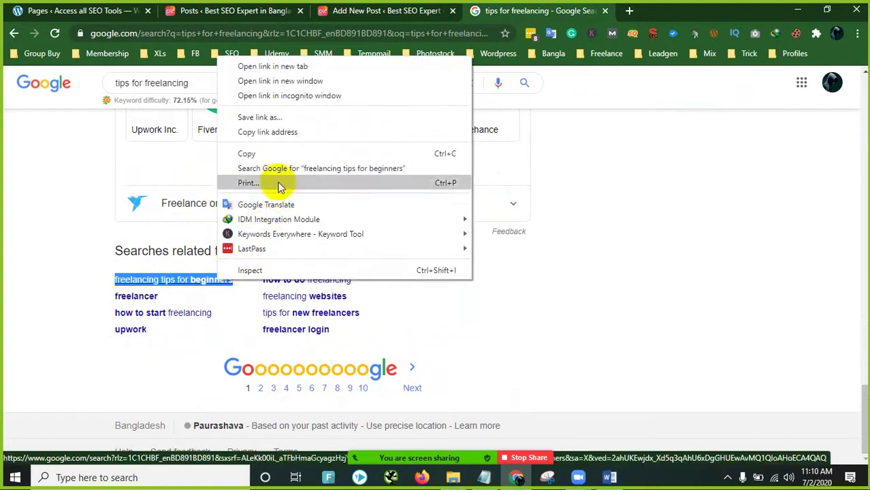
pyautogui.click(272, 153)
# Step: Replace the word "Some" with "Best" at the start of the WordPress post title
pyautogui.click(405, 8)
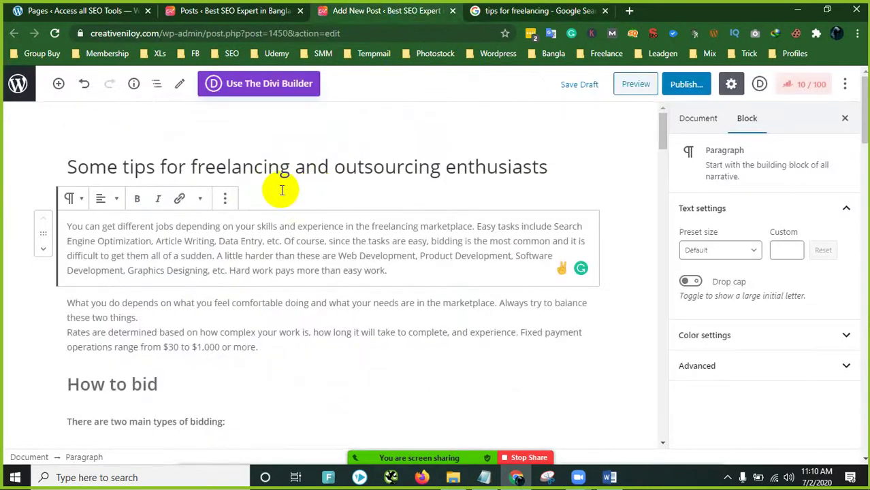
pyautogui.click(280, 167)
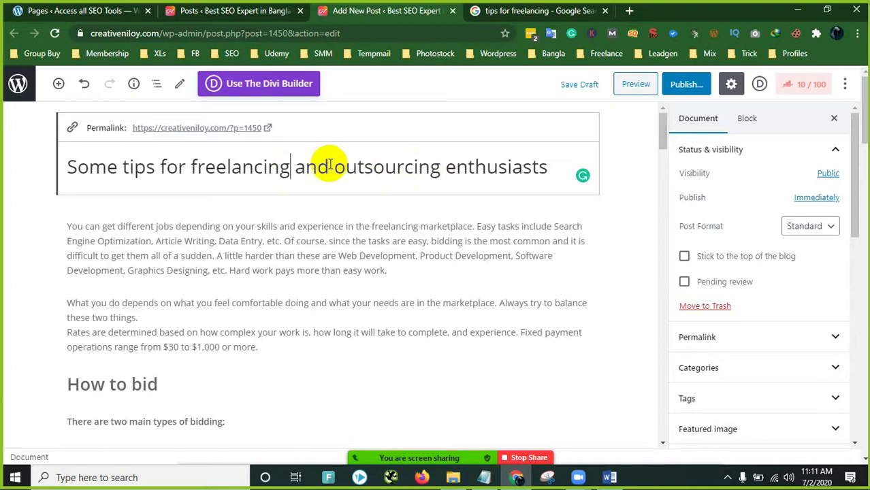
pyautogui.moveTo(330, 164); pyautogui.dragTo(297, 167)
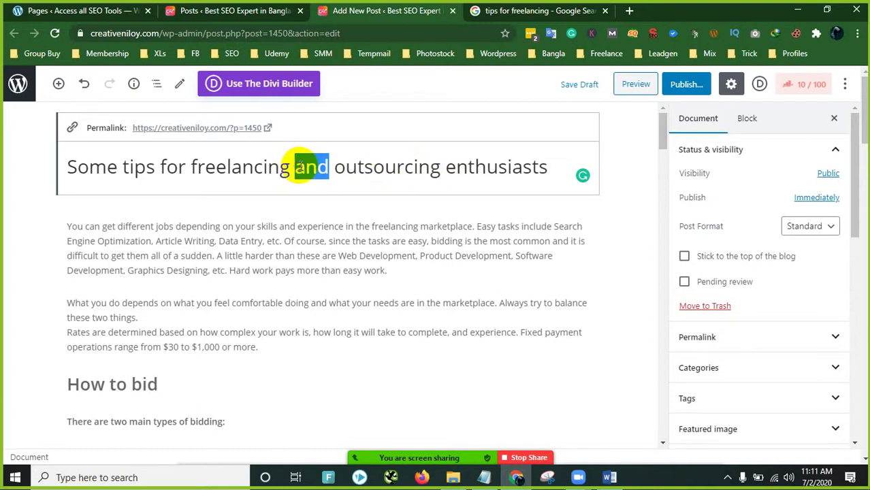
pyautogui.click(289, 168)
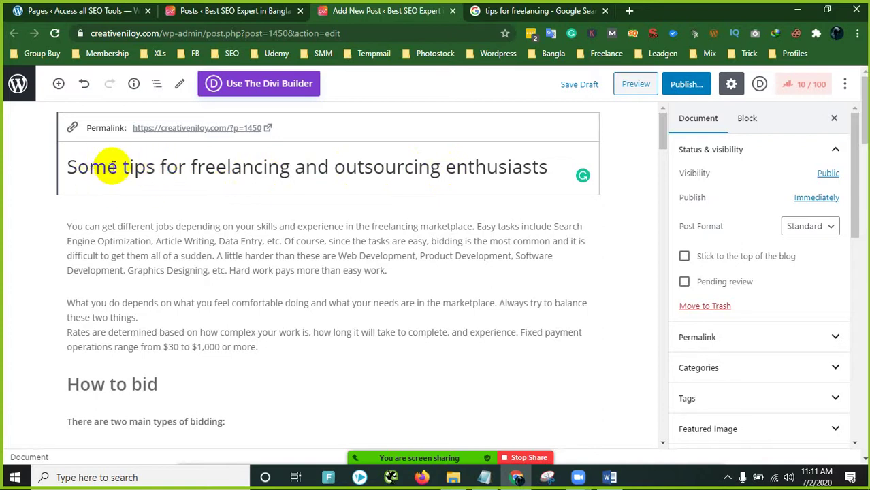
pyautogui.moveTo(114, 169); pyautogui.dragTo(74, 168)
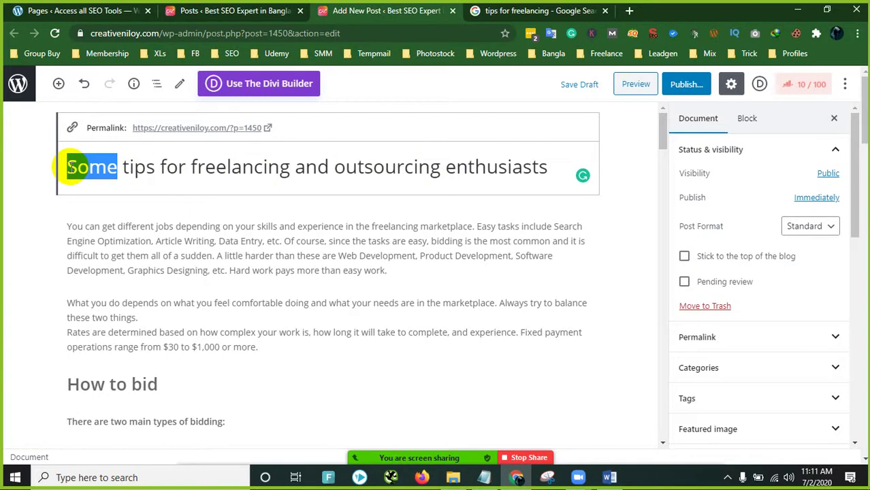
pyautogui.write('Best')
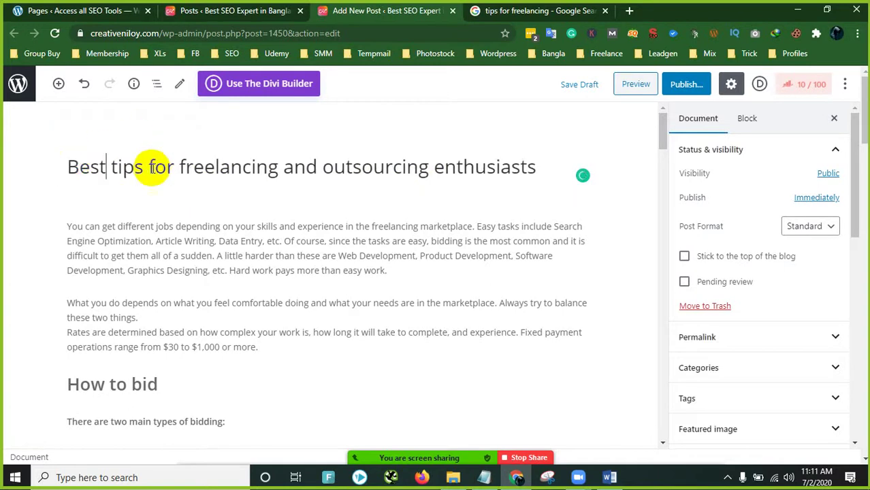
# Step: Move the word "freelancing" ahead of "tips" in the post title
pyautogui.moveTo(283, 167); pyautogui.dragTo(182, 167)
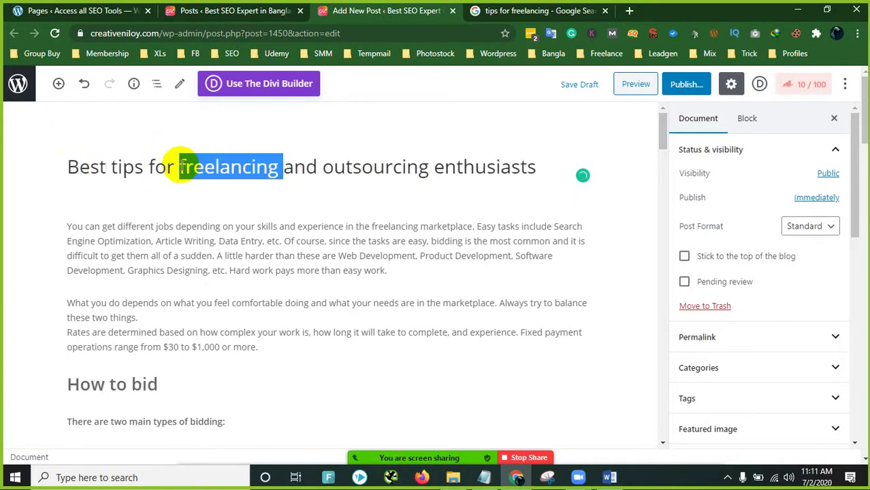
pyautogui.press('BackSpace')
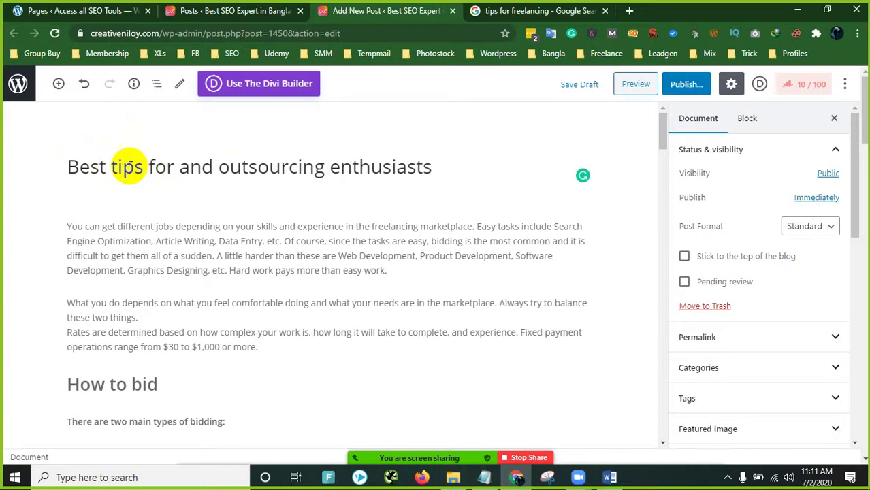
pyautogui.write('freelancing')
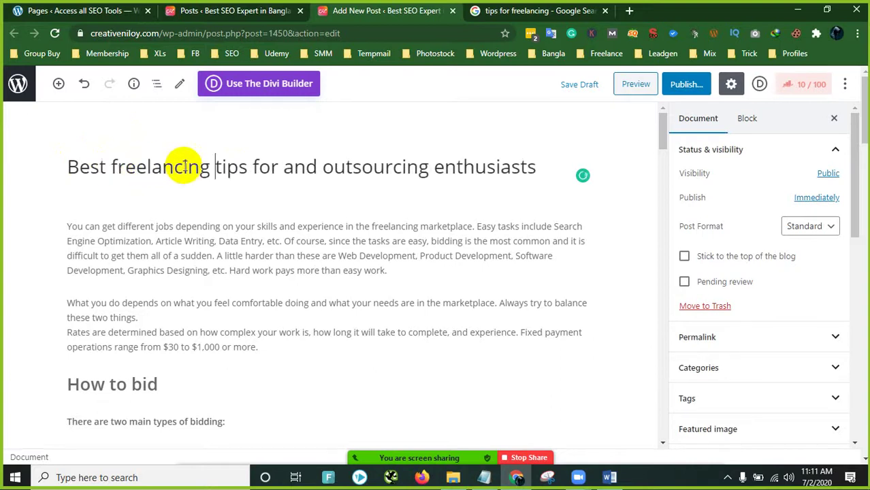
pyautogui.press('BackSpace')
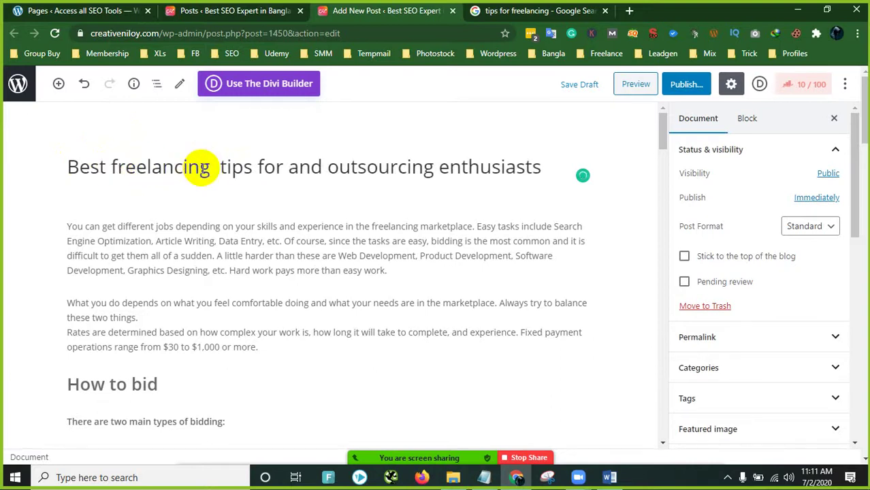
# Step: Insert "Beginners" after "for" in the post title, fixing its spelling with the Grammarly suggestion
pyautogui.click(277, 169)
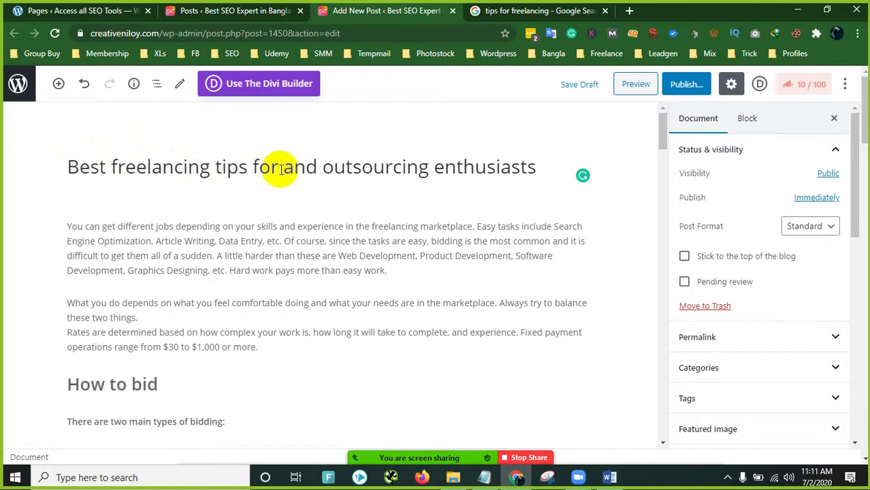
pyautogui.write('Be')
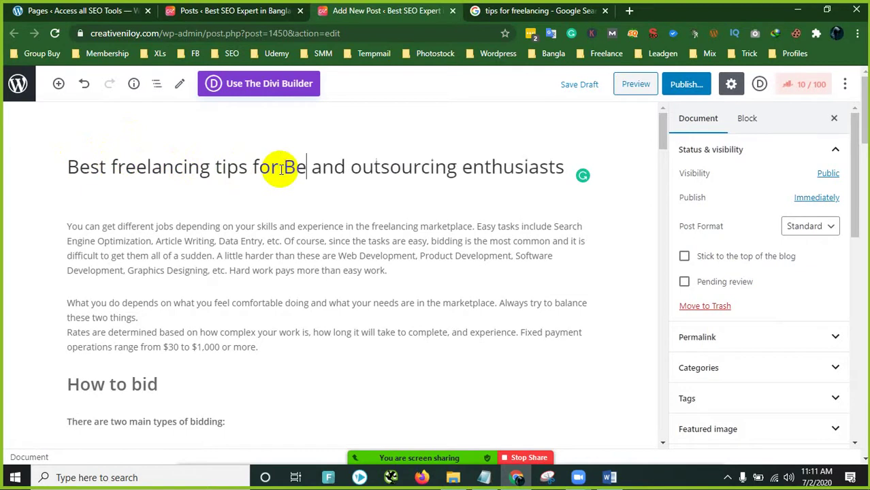
pyautogui.write('giners')
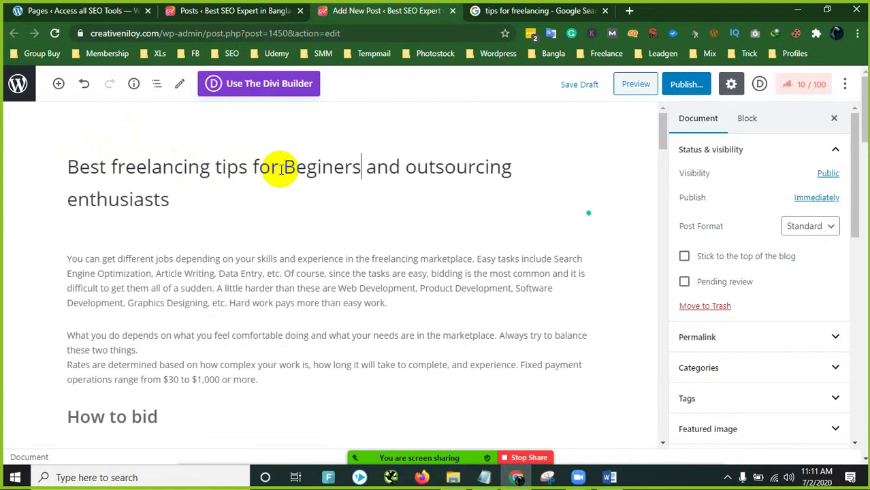
pyautogui.click(557, 10)
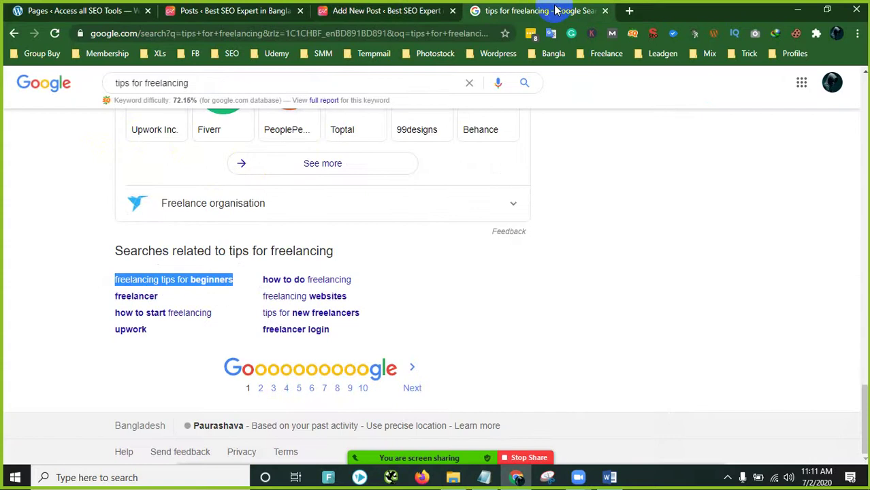
pyautogui.click(376, 15)
pyautogui.click(198, 15)
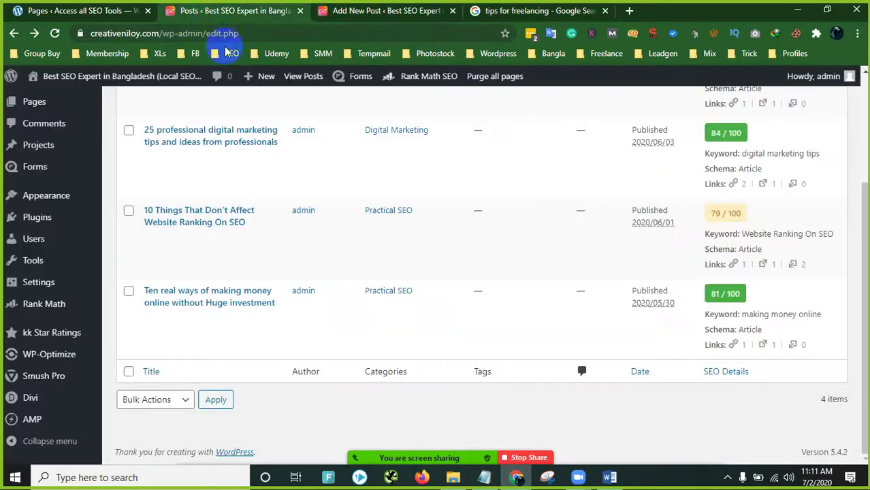
pyautogui.click(346, 14)
pyautogui.click(332, 167)
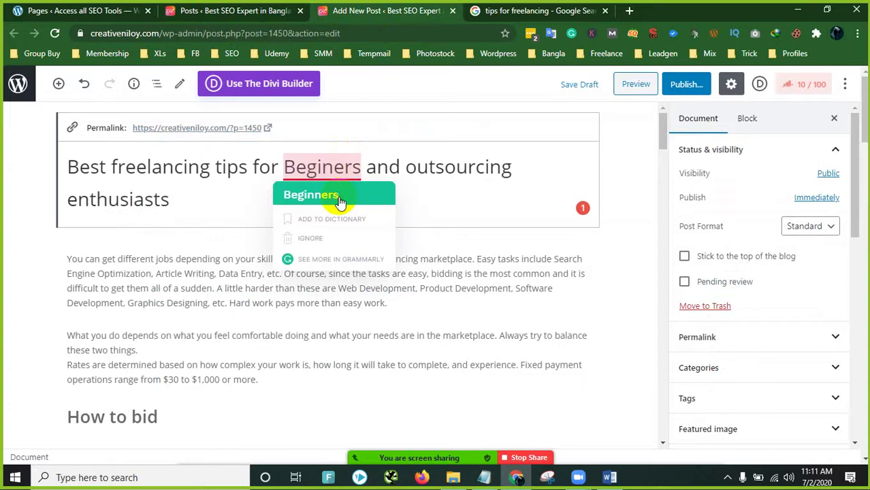
pyautogui.click(314, 194)
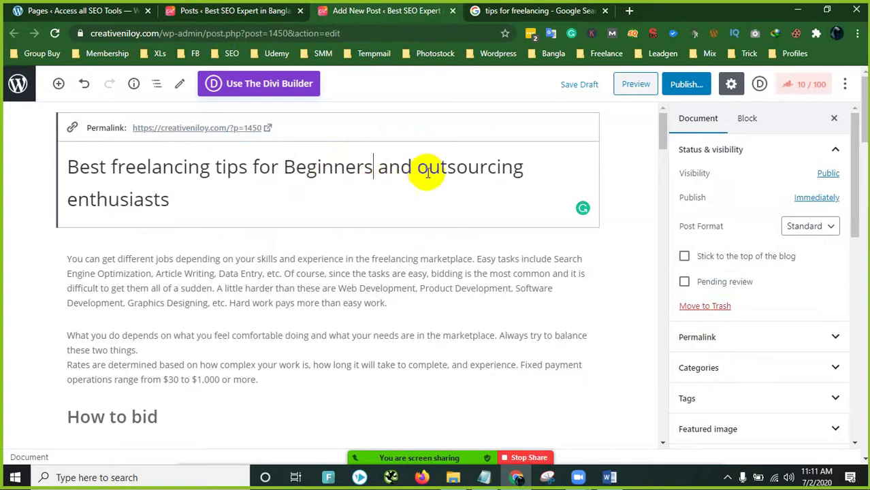
pyautogui.click(201, 200)
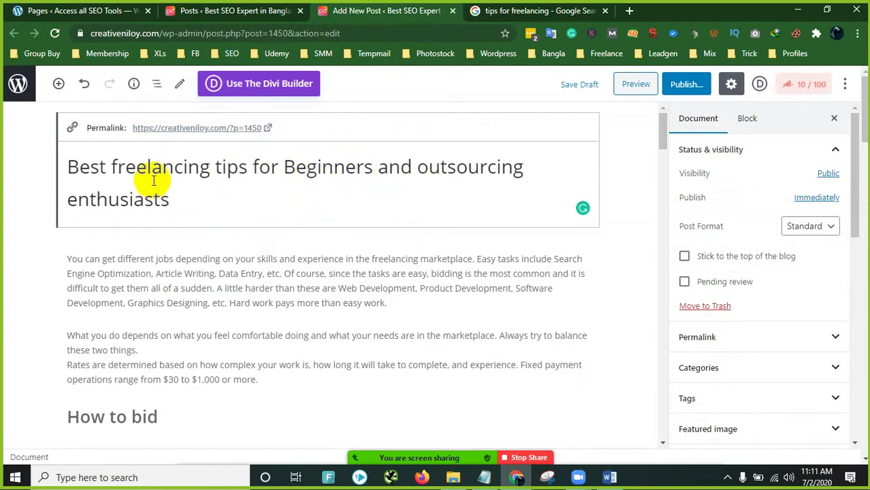
# Step: Check the post title against the related Google search and copy "freelancing tips for Beginners" from the title
pyautogui.click(532, 10)
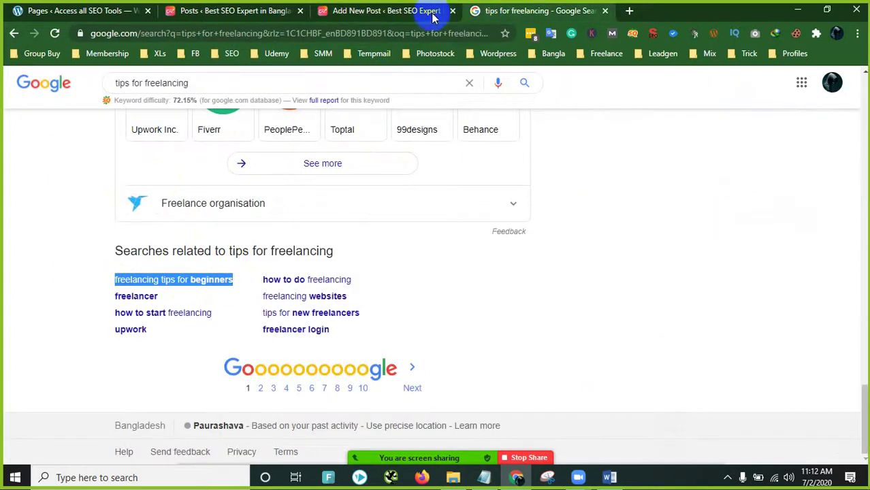
pyautogui.click(407, 11)
pyautogui.moveTo(111, 169); pyautogui.dragTo(373, 173)
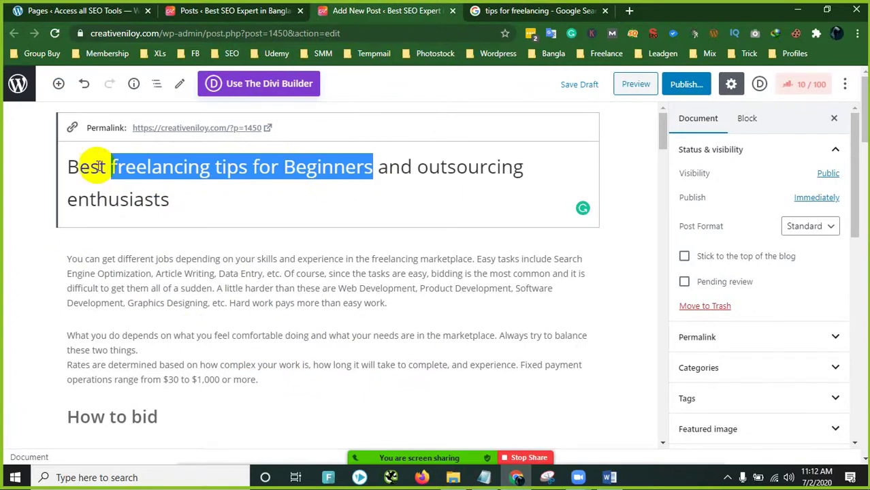
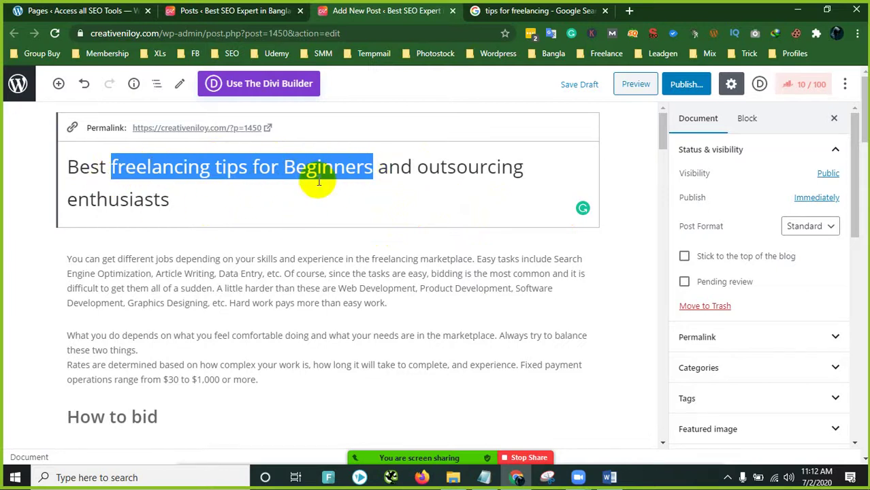
pyautogui.click(580, 10)
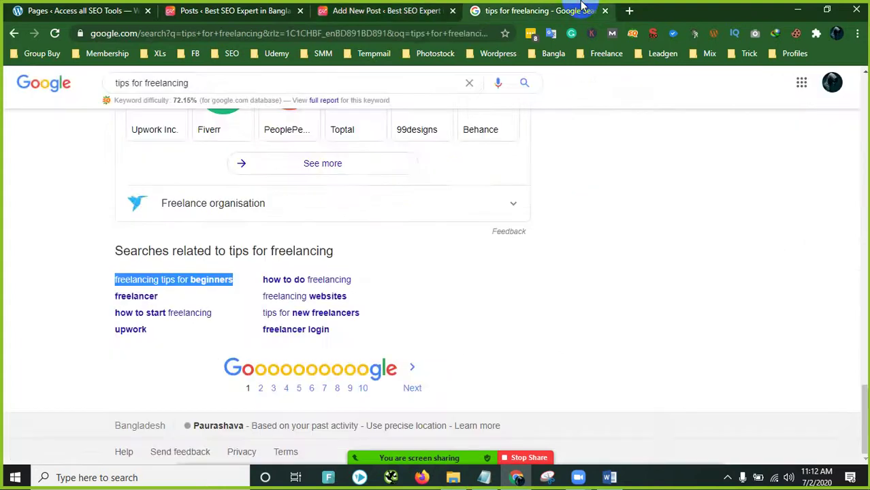
pyautogui.click(390, 7)
pyautogui.rightClick(280, 162)
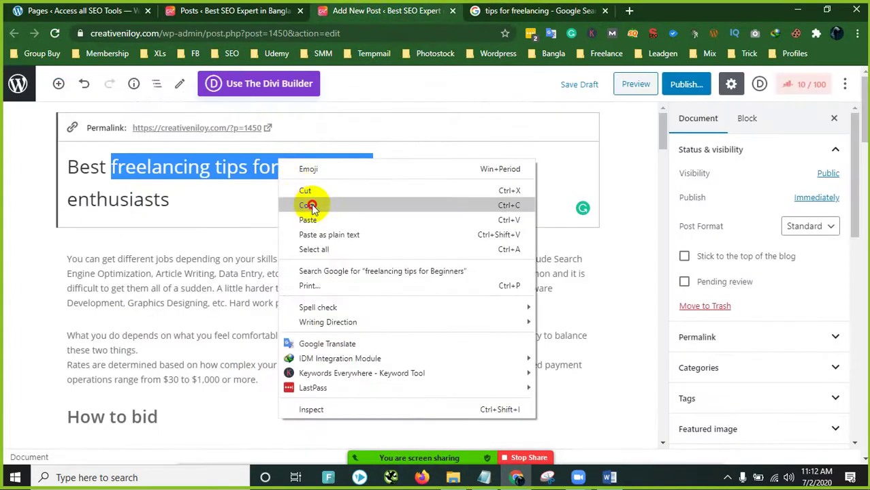
pyautogui.click(309, 207)
pyautogui.click(311, 178)
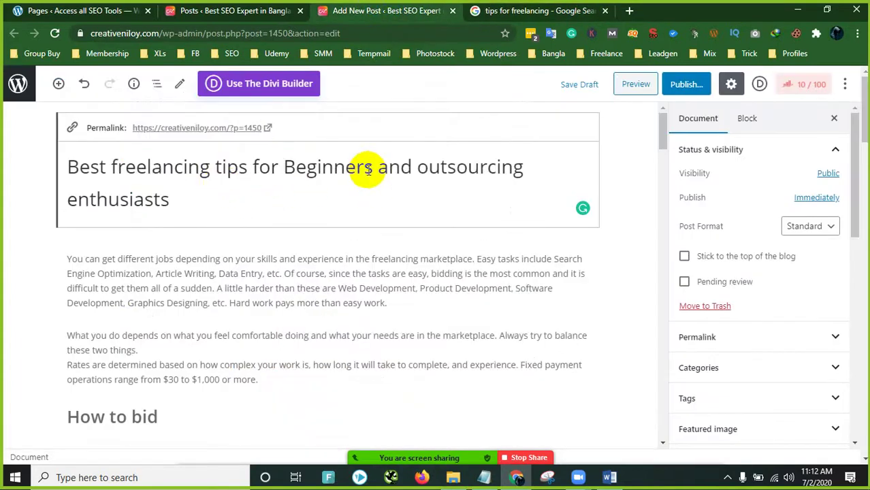
# Step: Add "freelancing tips for Beginners" from the post title as the Rank Math focus keyword
pyautogui.moveTo(370, 167); pyautogui.dragTo(111, 167)
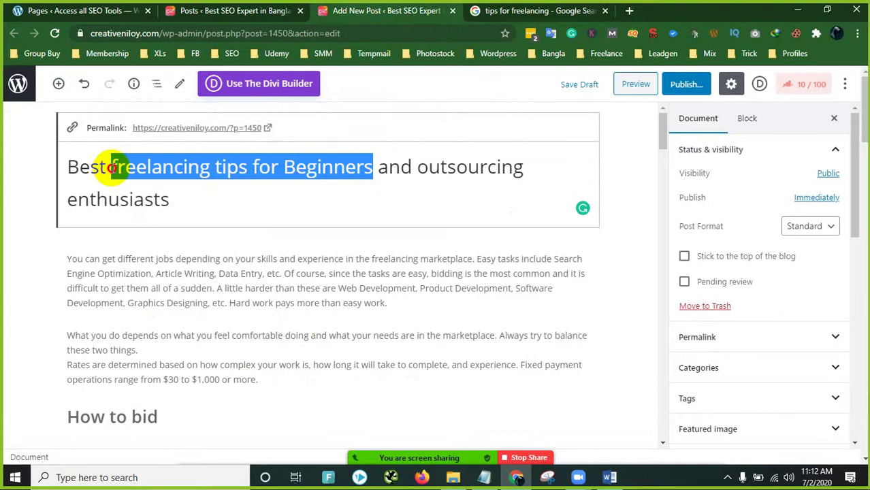
pyautogui.click(365, 276)
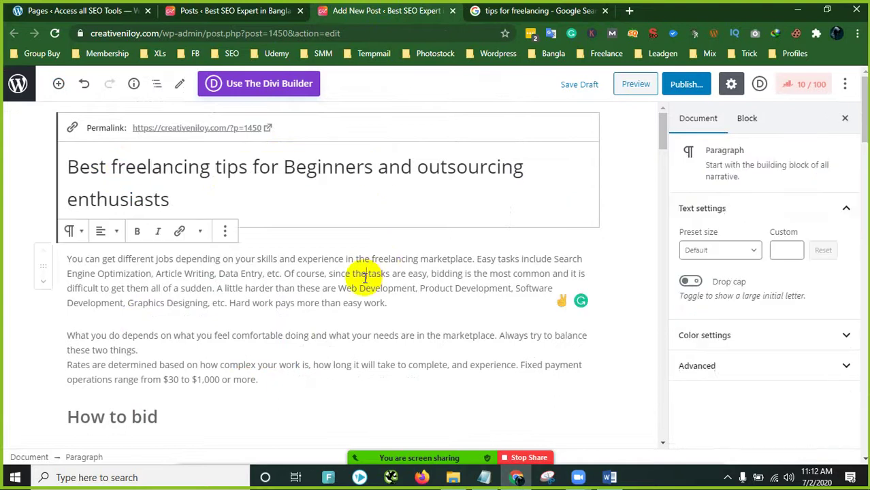
pyautogui.click(798, 87)
pyautogui.scroll(-1, 725, 252)
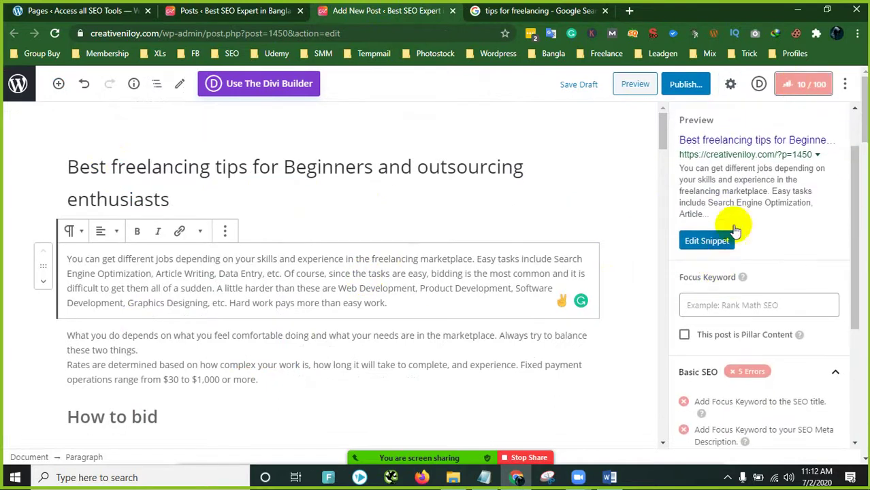
pyautogui.rightClick(708, 307)
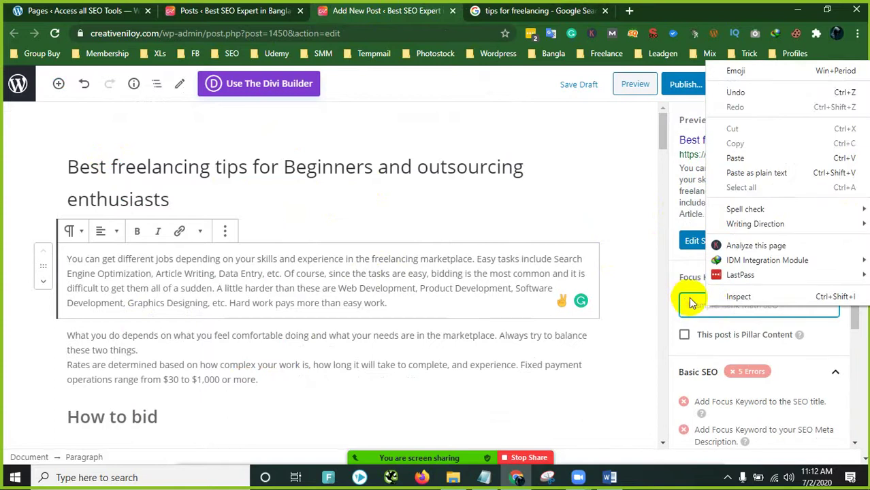
pyautogui.click(689, 300)
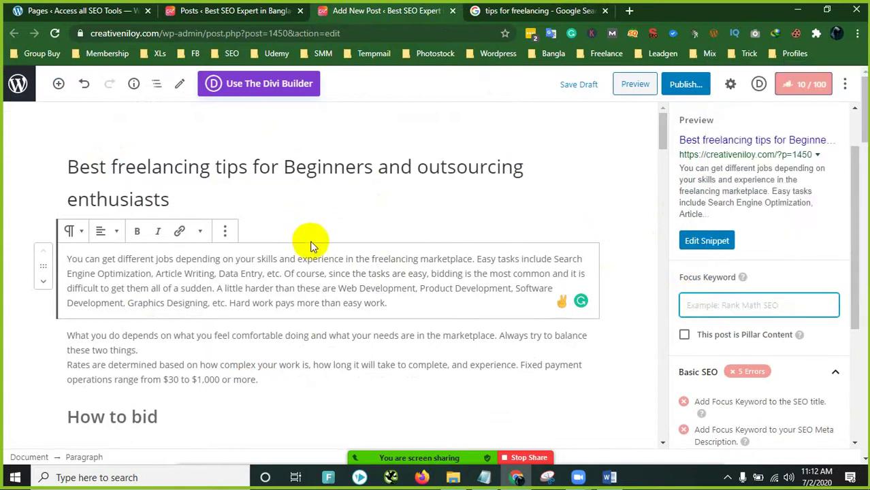
pyautogui.rightClick(723, 299)
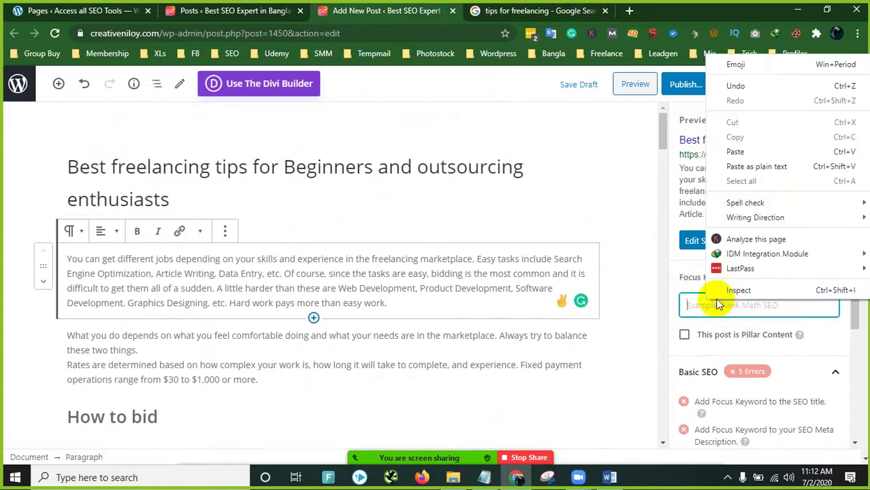
pyautogui.click(737, 152)
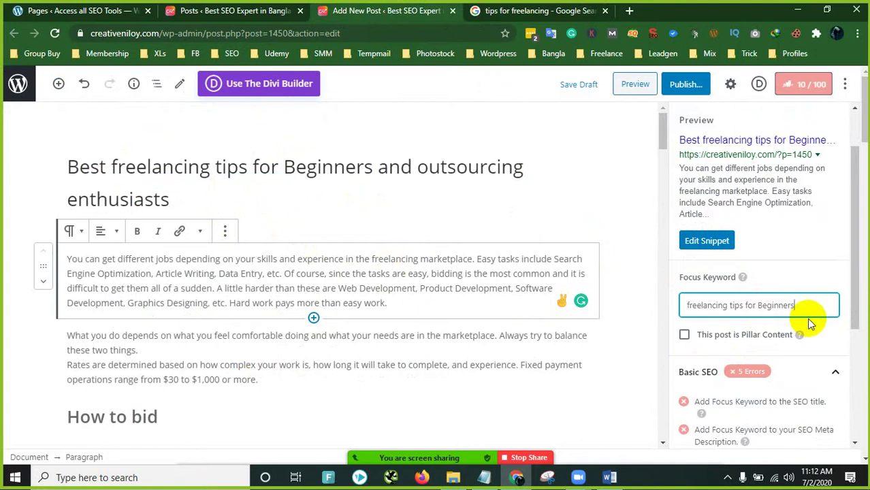
pyautogui.press('Return')
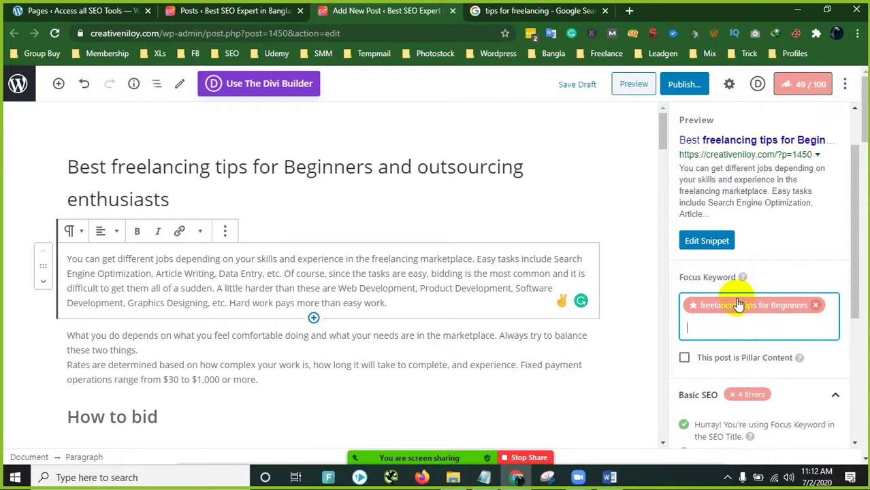
# Step: Remove the focus keyword, add "freelancing tips for Beginners" again and save the post as a draft
pyautogui.press('BackSpace')
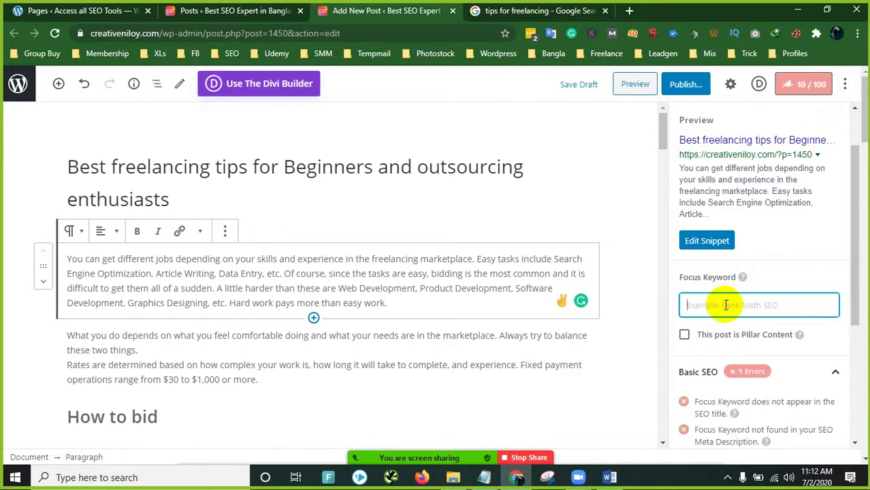
pyautogui.press('Return')
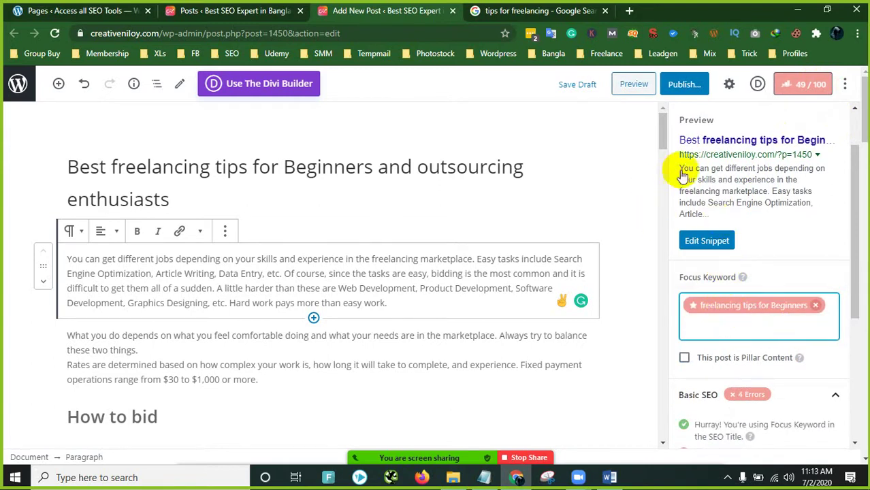
pyautogui.click(588, 88)
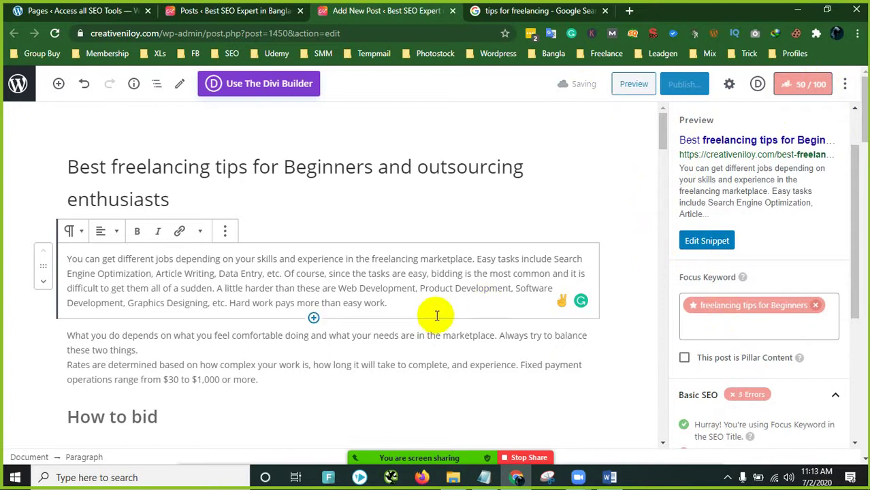
# Step: Review the Rank Math snippet preview and Basic SEO checks against the post title
pyautogui.scroll(-1, 346, 278)
pyautogui.scroll(-3, 722, 286)
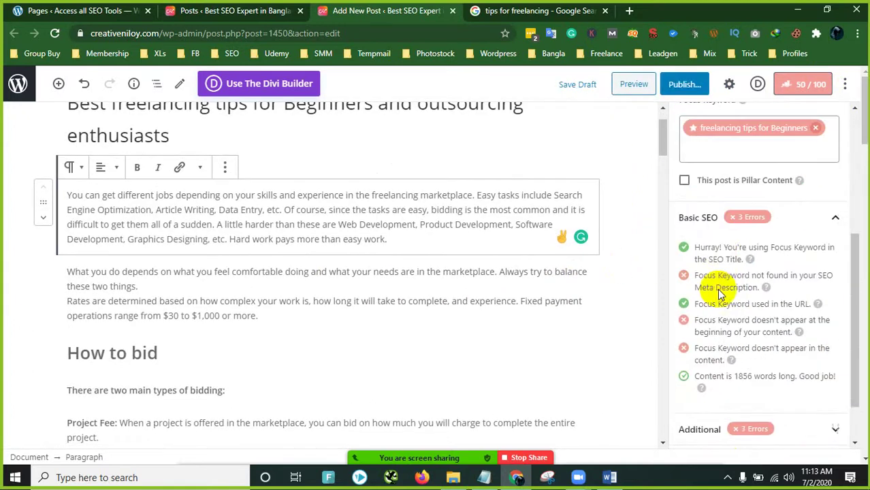
pyautogui.scroll(5, 681, 283)
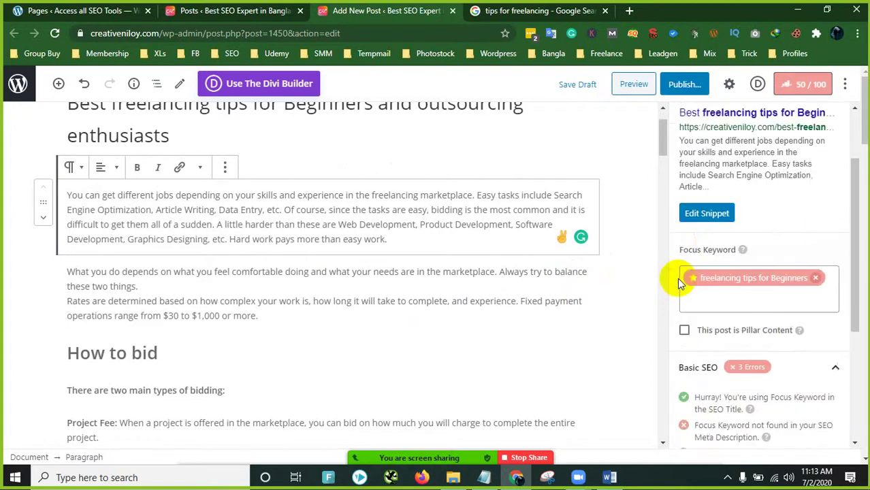
pyautogui.scroll(1, 218, 211)
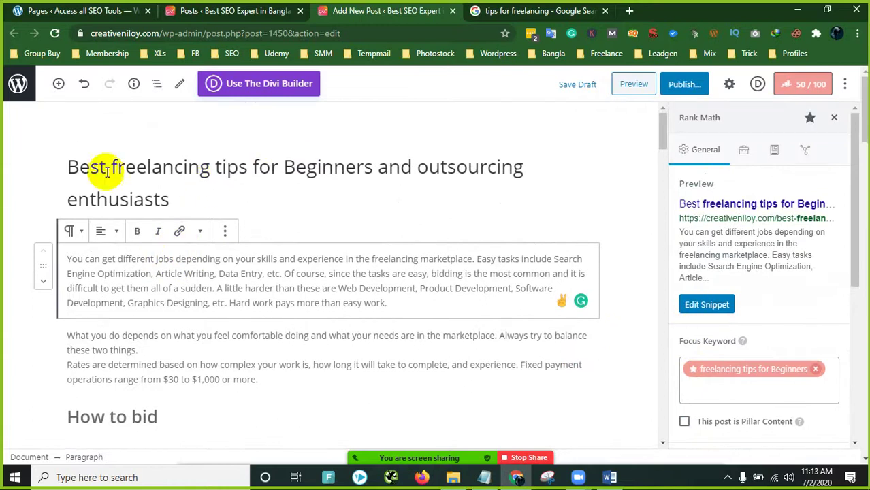
pyautogui.scroll(-1, 725, 349)
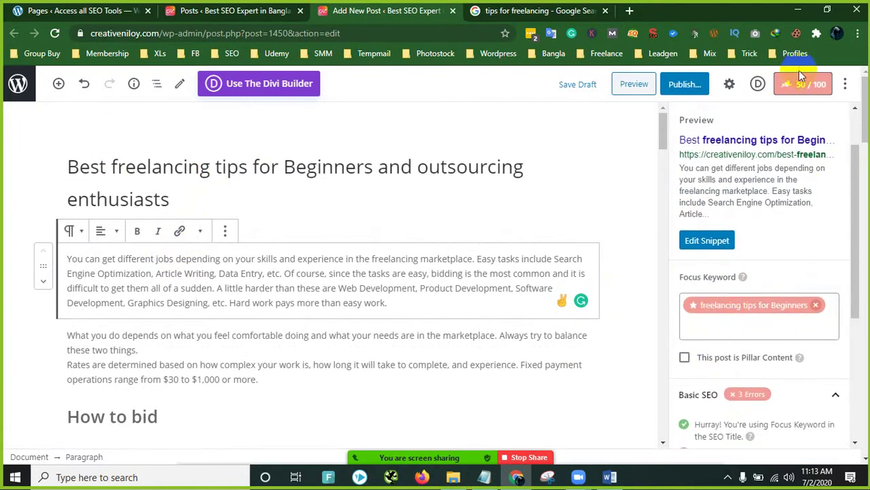
pyautogui.scroll(-2, 691, 190)
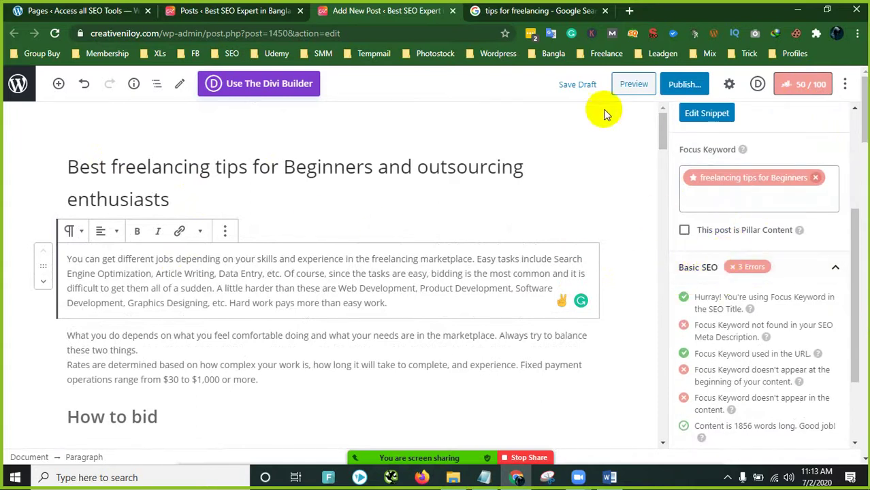
pyautogui.scroll(-2, 779, 202)
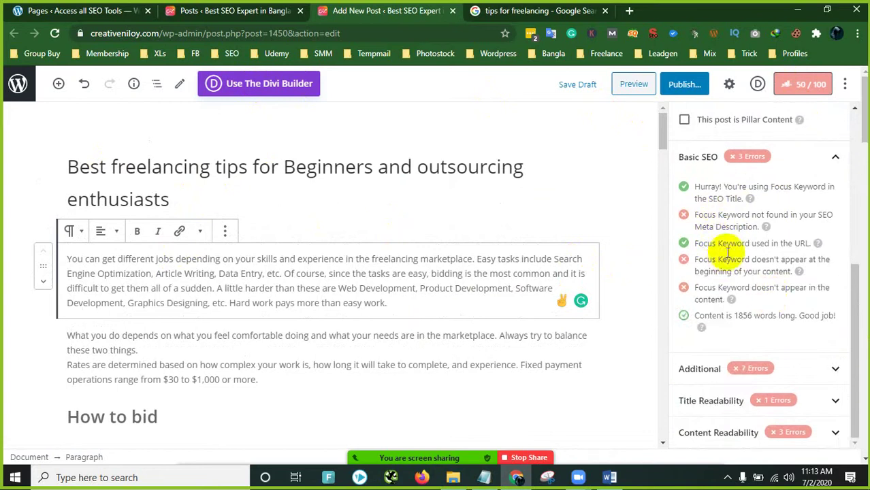
# Step: Read the Basic SEO items on meta description, beginning of content and keyword in content, and skim the post body
pyautogui.moveTo(696, 217); pyautogui.dragTo(822, 217)
pyautogui.moveTo(707, 229); pyautogui.dragTo(749, 226)
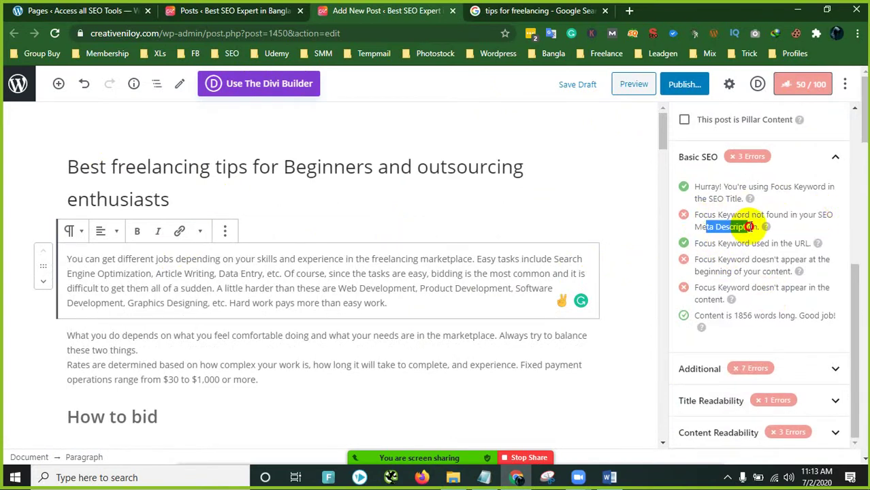
pyautogui.moveTo(716, 259); pyautogui.dragTo(807, 260)
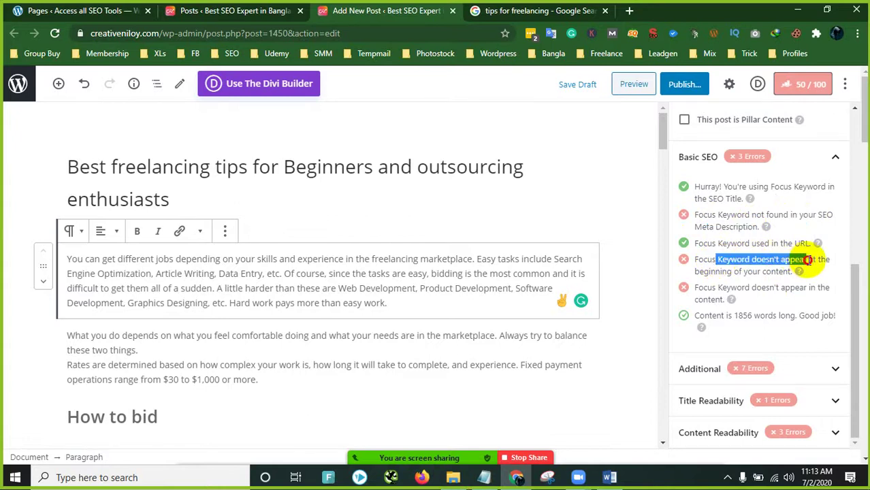
pyautogui.moveTo(715, 271); pyautogui.dragTo(788, 271)
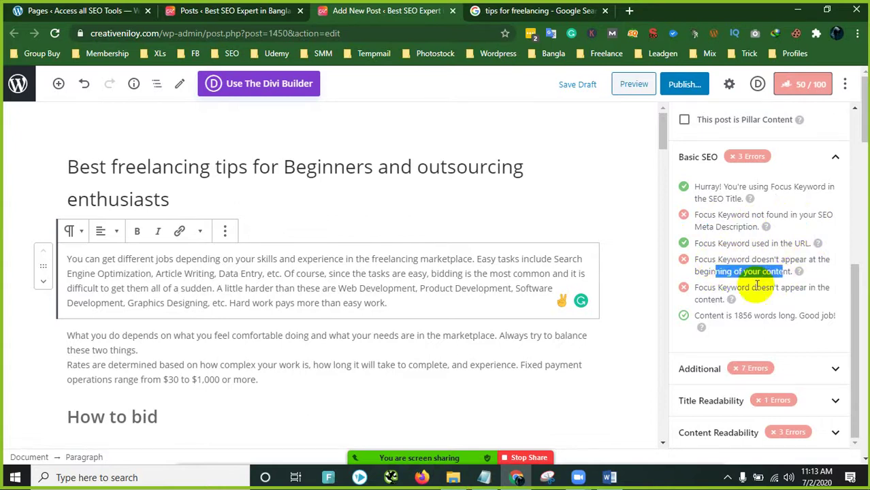
pyautogui.click(714, 289)
pyautogui.moveTo(714, 289); pyautogui.dragTo(804, 288)
pyautogui.click(702, 302)
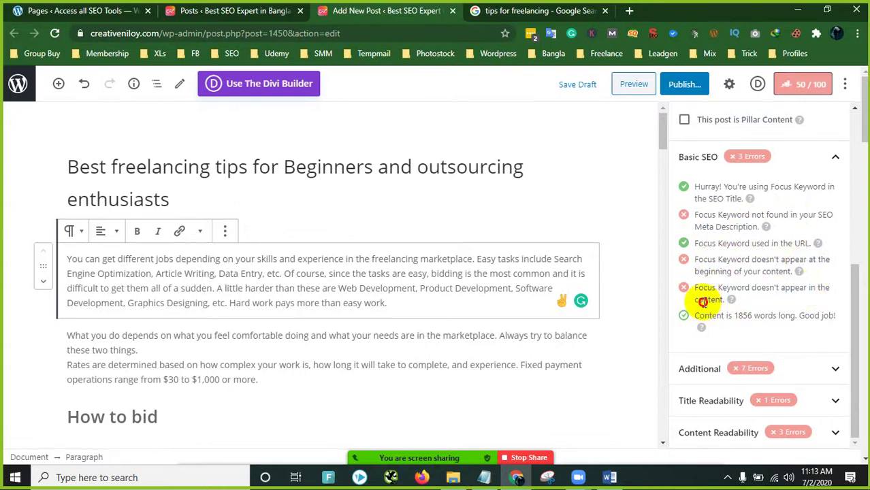
pyautogui.scroll(-15, 272, 326)
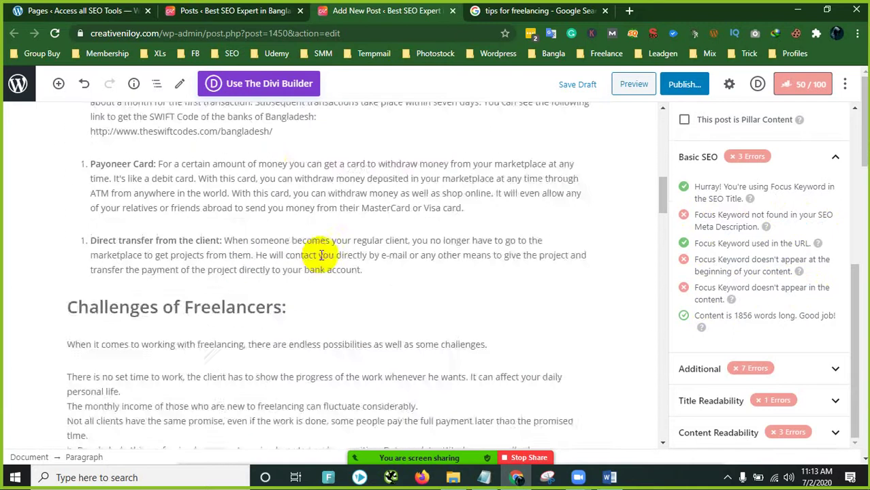
pyautogui.scroll(15, 355, 270)
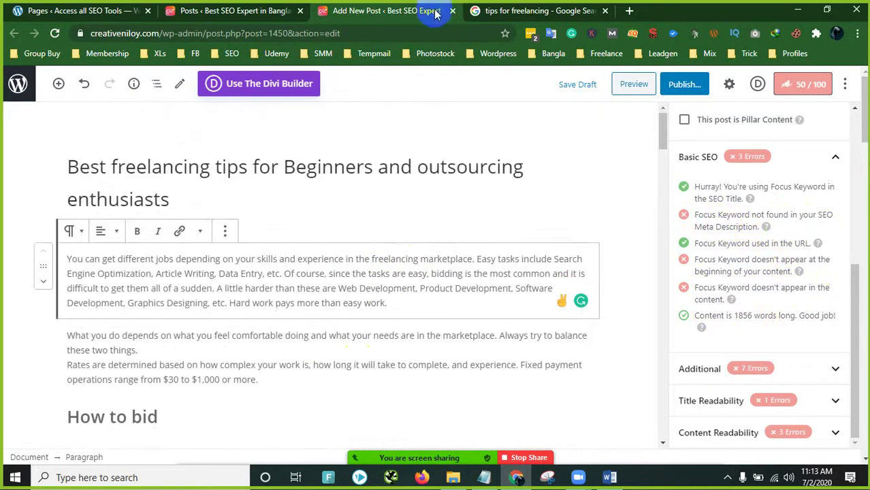
# Step: Examine the description snippets of the Google results for "tips for freelancing" as meta description examples
pyautogui.click(537, 11)
pyautogui.scroll(10, 259, 211)
pyautogui.scroll(1, 245, 207)
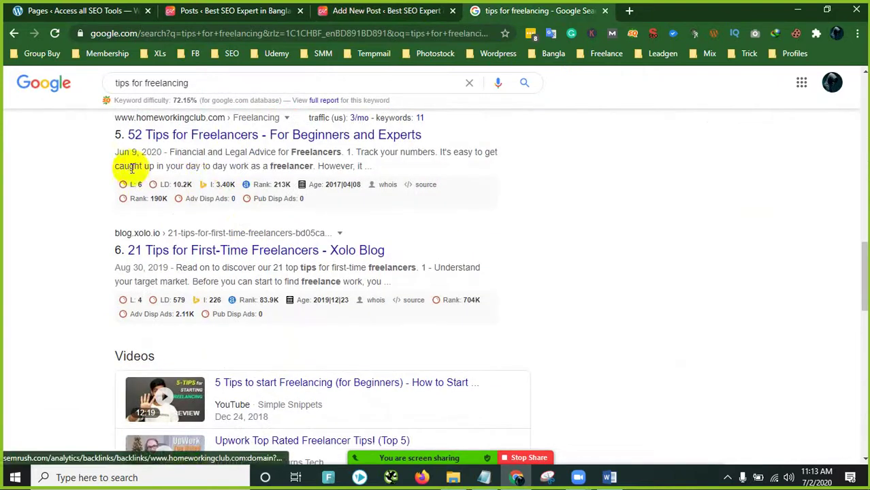
pyautogui.moveTo(117, 152); pyautogui.dragTo(358, 166)
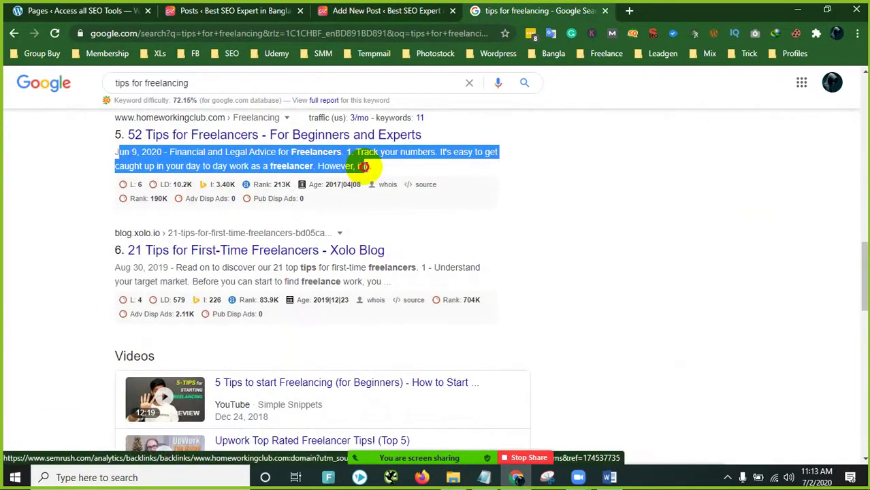
pyautogui.scroll(4, 360, 165)
pyautogui.moveTo(111, 177); pyautogui.dragTo(354, 188)
pyautogui.click(409, 11)
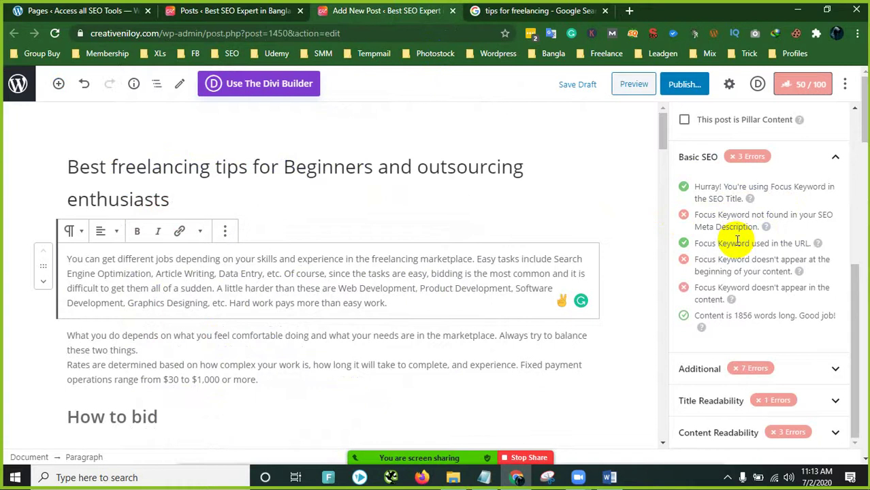
# Step: Recheck the Basic SEO item on keyword use in the content and copy "freelancing tips for Beginners" from the post title
pyautogui.moveTo(718, 287); pyautogui.dragTo(788, 300)
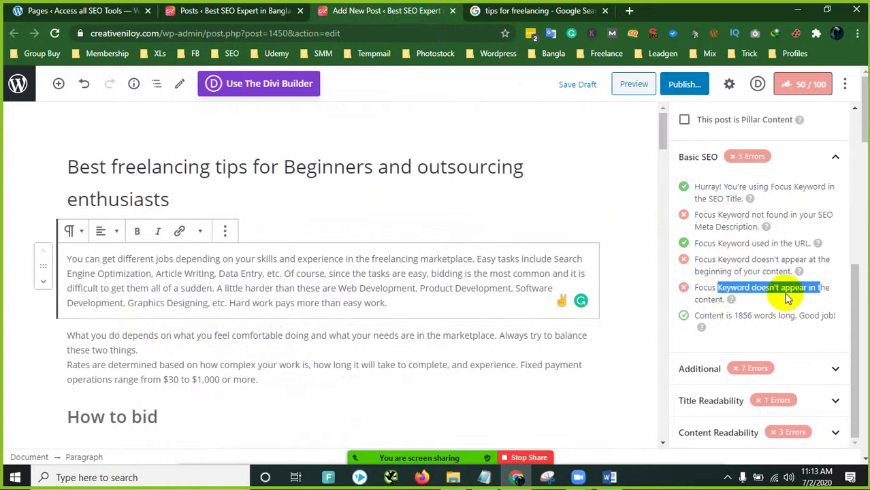
pyautogui.doubleClick(707, 299)
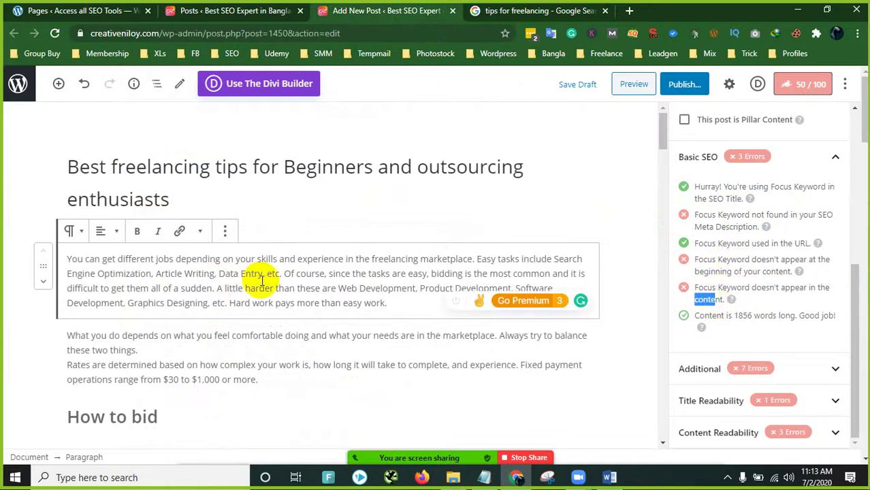
pyautogui.scroll(-1, 409, 288)
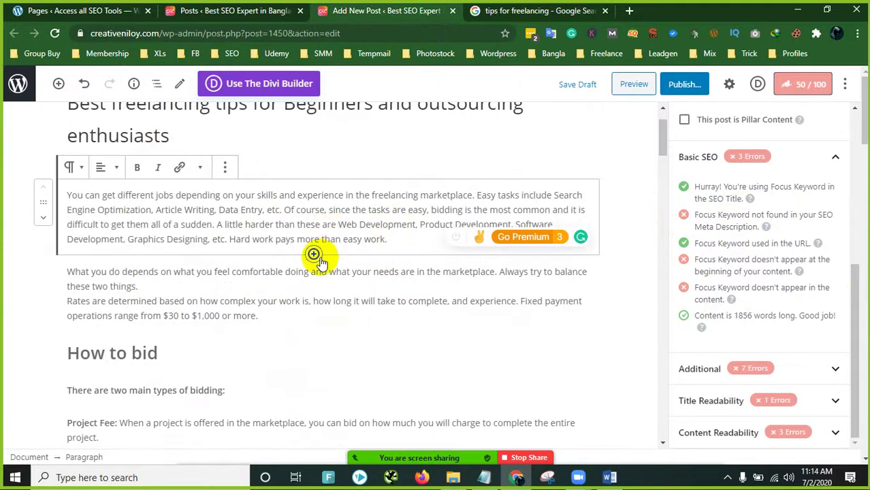
pyautogui.scroll(1, 320, 262)
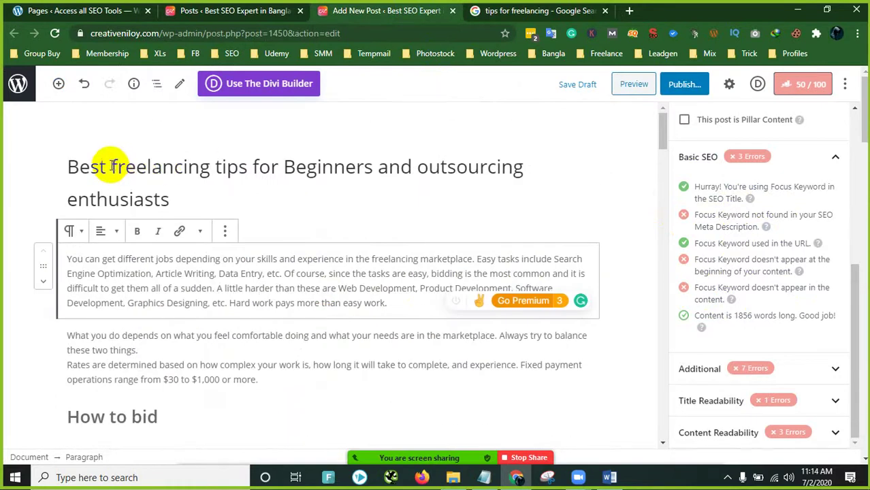
pyautogui.moveTo(112, 167); pyautogui.dragTo(371, 168)
pyautogui.hotkey('ctrl', 'c')
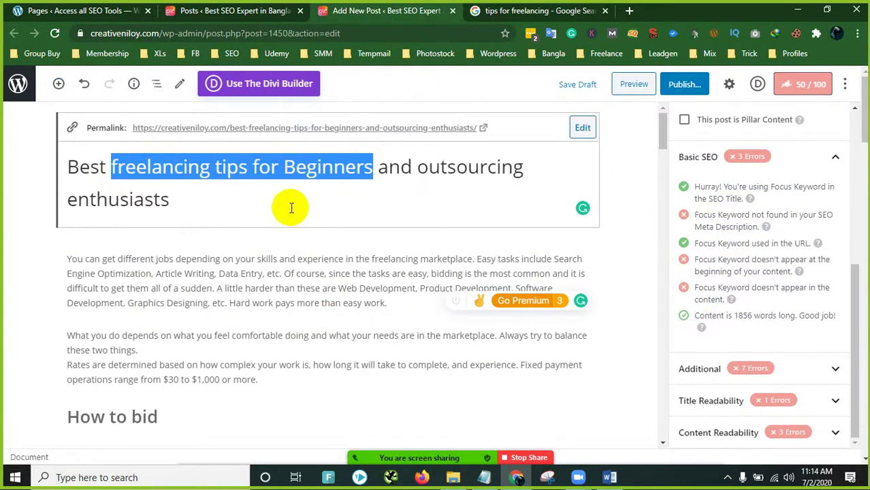
# Step: Insert "In this article," at the start of the post's first paragraph
pyautogui.click(217, 303)
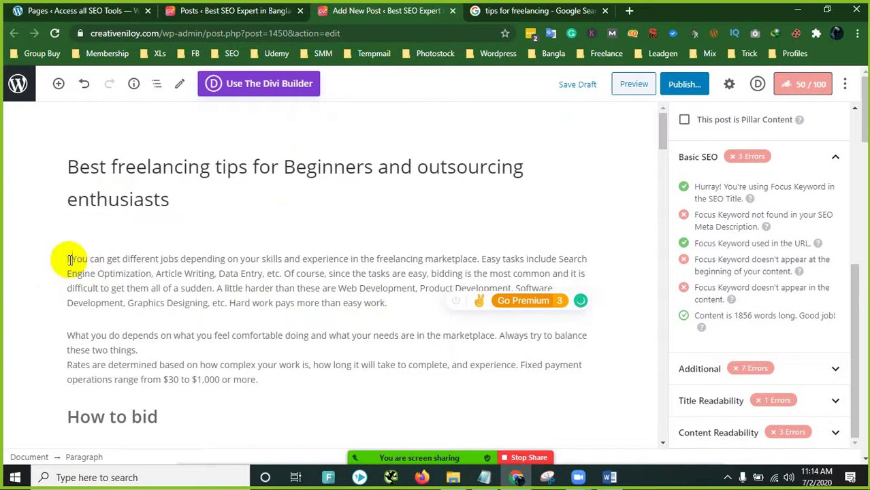
pyautogui.write('In th')
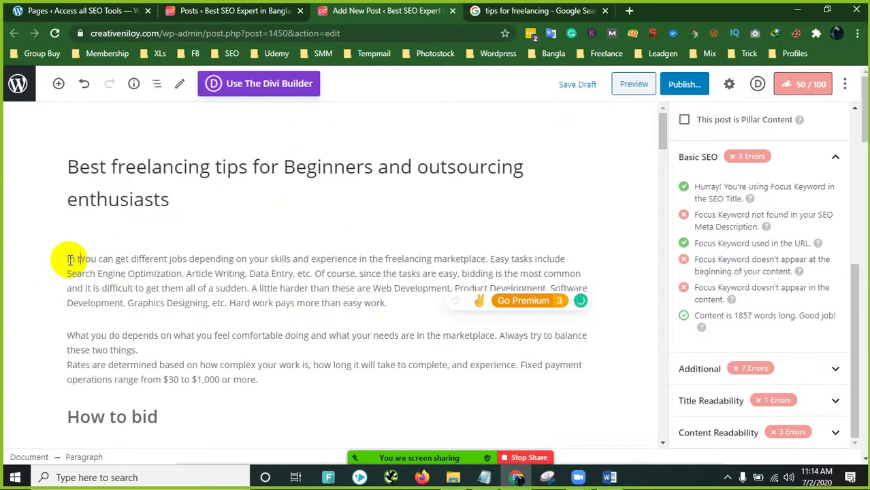
pyautogui.write('is arti')
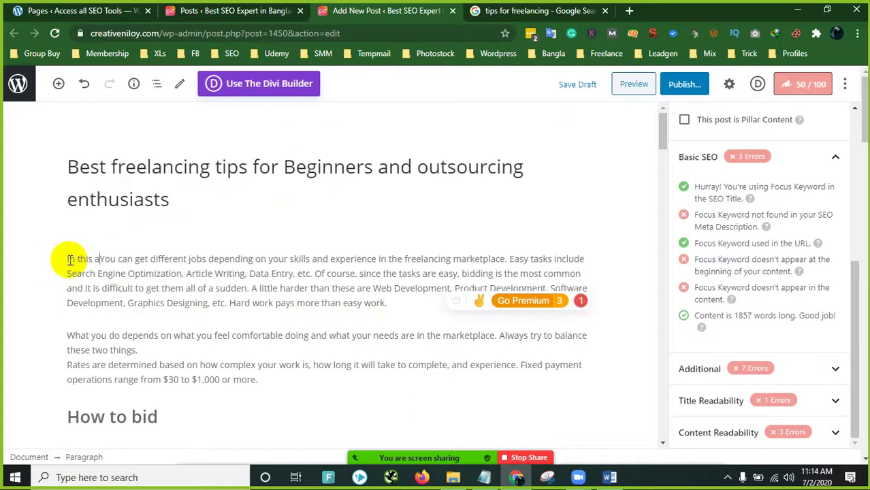
pyautogui.write('cle,')
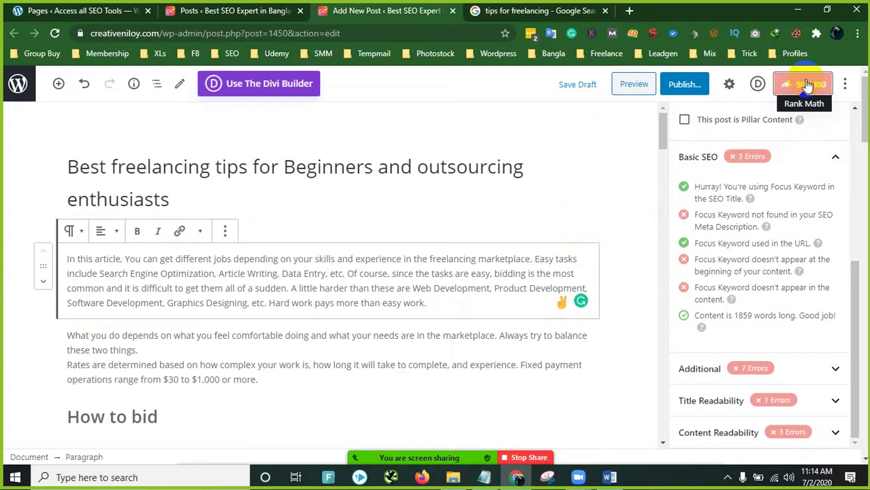
# Step: Replace "In this article" at the start of the first paragraph with the copied keyword "freelancing tips for Beginners"
pyautogui.scroll(5, 783, 160)
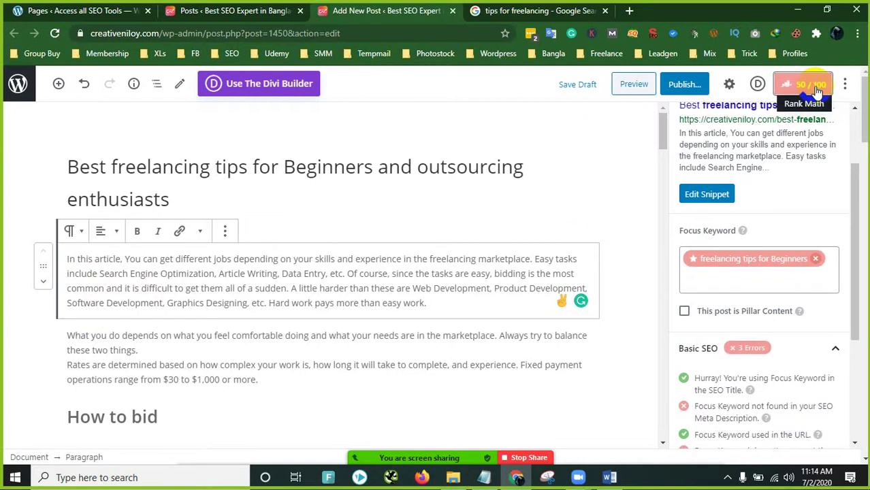
pyautogui.click(121, 259)
pyautogui.write(',')
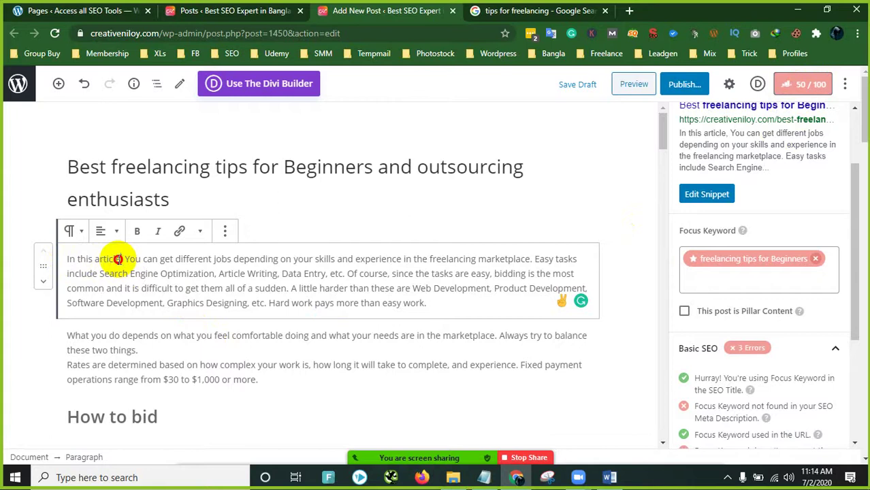
pyautogui.moveTo(117, 259); pyautogui.dragTo(46, 258)
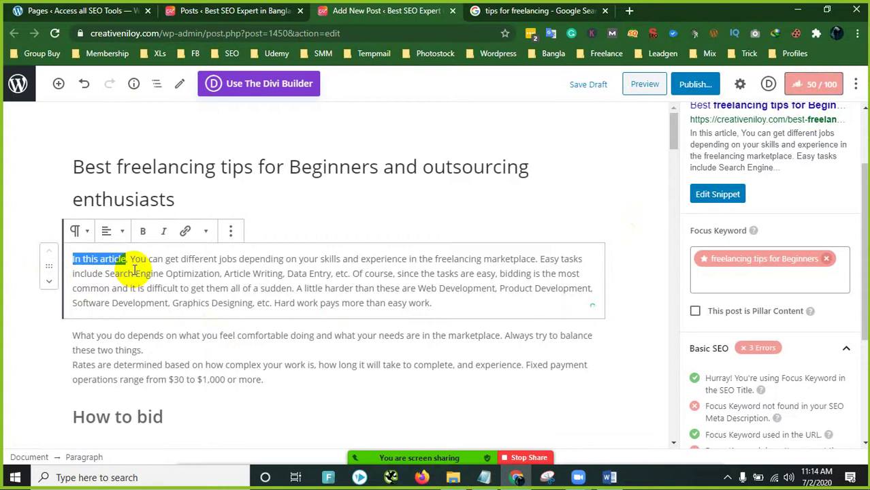
pyautogui.hotkey('ctrl', 'v')
# Step: Capitalise the paragraph's opening phrase as "Freelancing Tips for Beginners" and change the comma after it to a colon
pyautogui.click(76, 259)
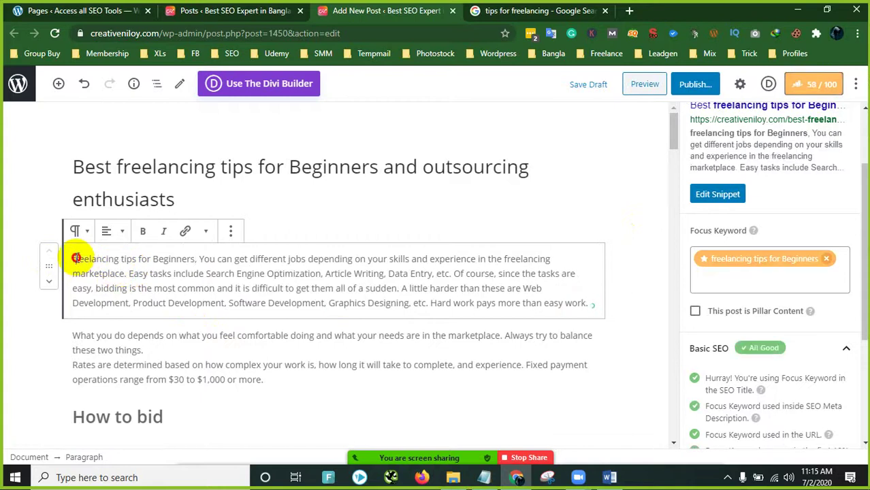
pyautogui.write('F')
pyautogui.press('Delete')
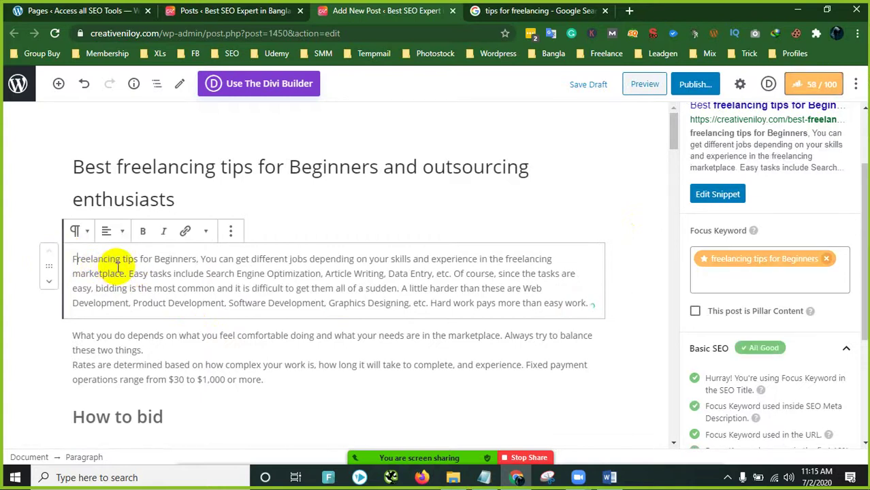
pyautogui.click(198, 259)
pyautogui.press('BackSpace')
pyautogui.write(':')
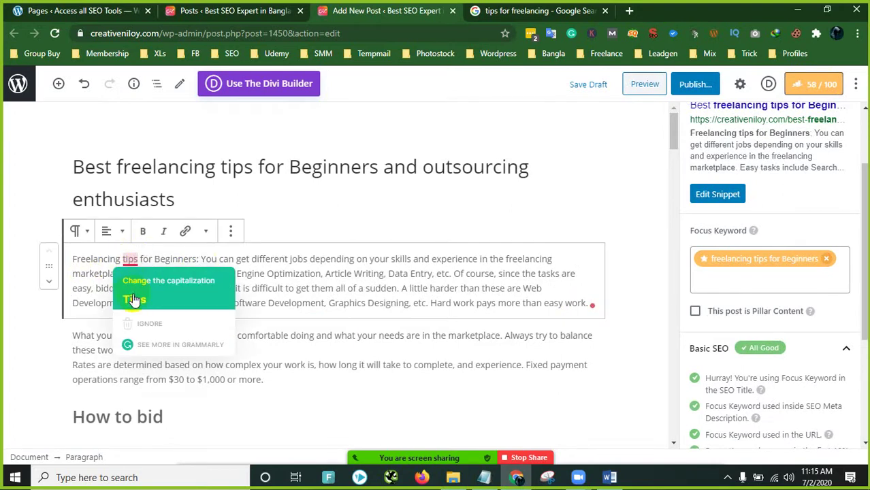
pyautogui.click(133, 295)
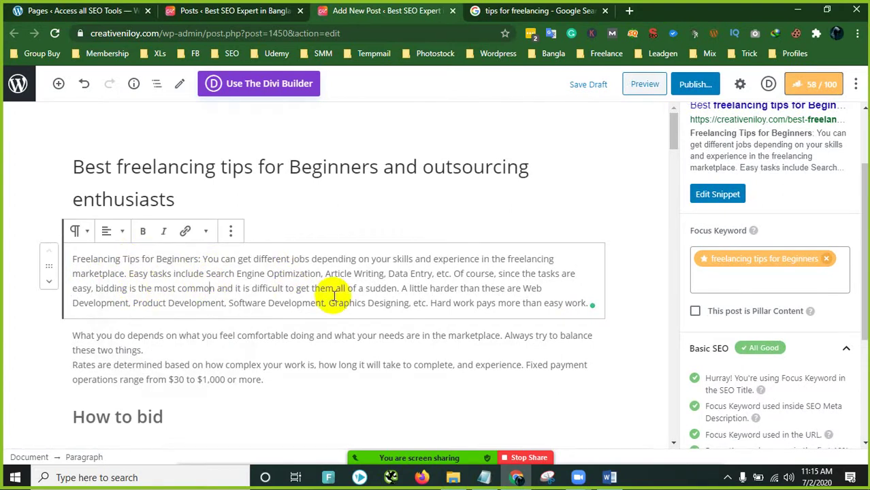
# Step: Review the Basic SEO checks on focus keyword use in the SEO title, meta description, URL and content
pyautogui.scroll(-3, 695, 344)
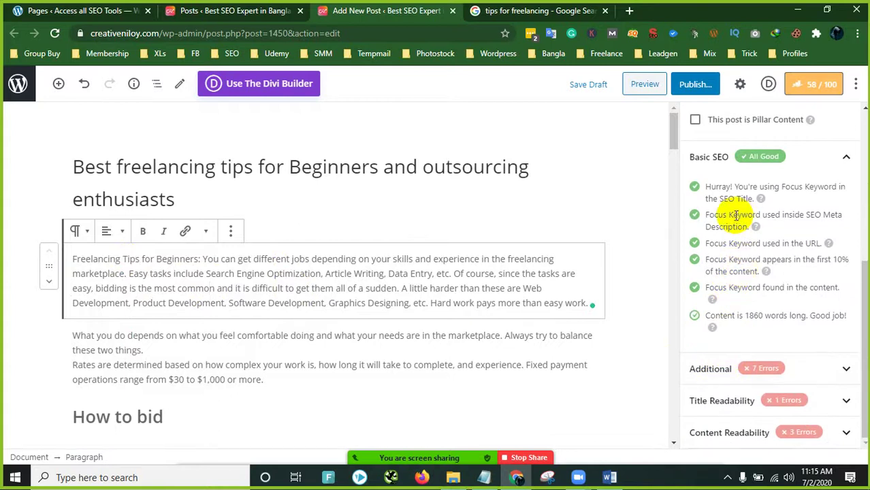
pyautogui.moveTo(735, 215); pyautogui.dragTo(767, 216)
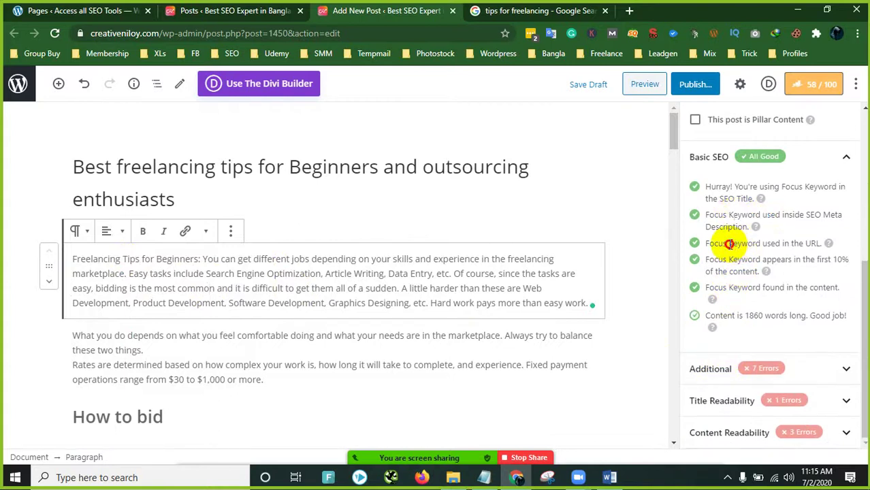
pyautogui.moveTo(730, 243); pyautogui.dragTo(784, 243)
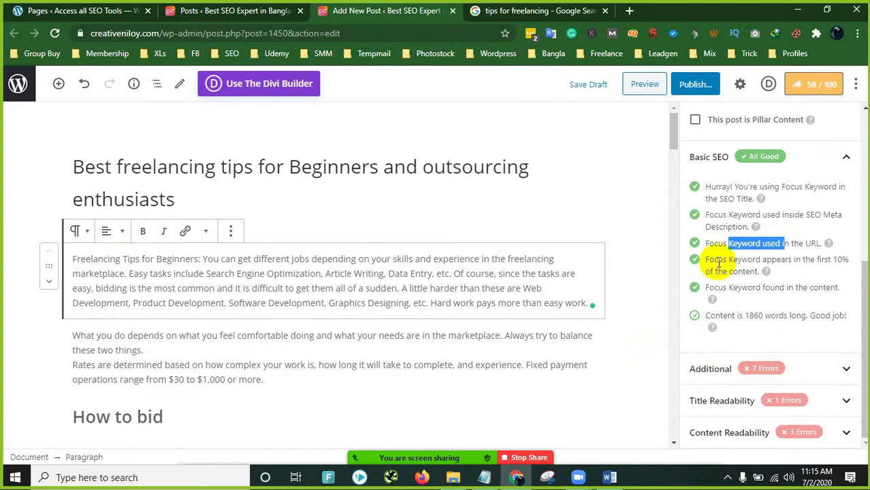
pyautogui.moveTo(719, 259); pyautogui.dragTo(790, 259)
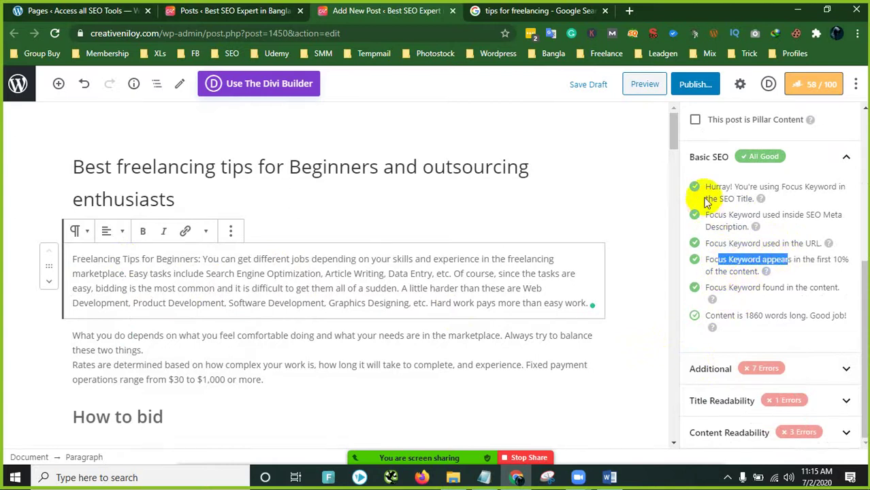
pyautogui.moveTo(700, 187); pyautogui.dragTo(783, 334)
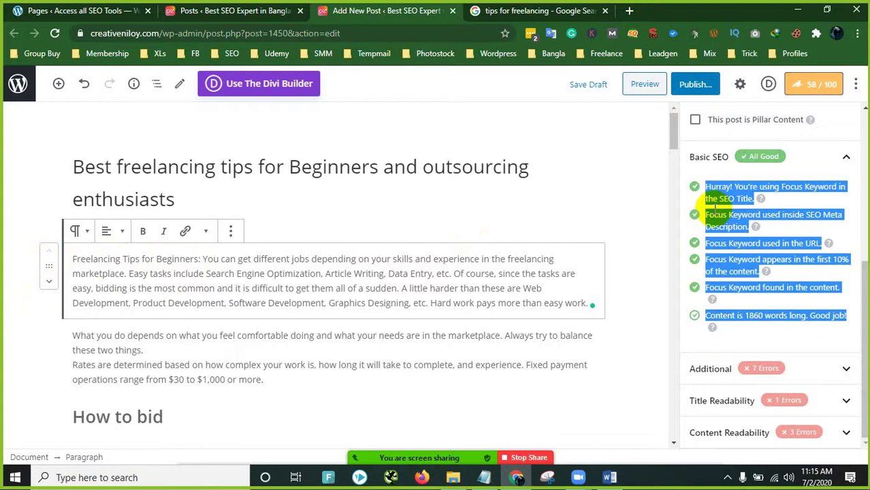
pyautogui.click(723, 232)
pyautogui.scroll(1, 715, 245)
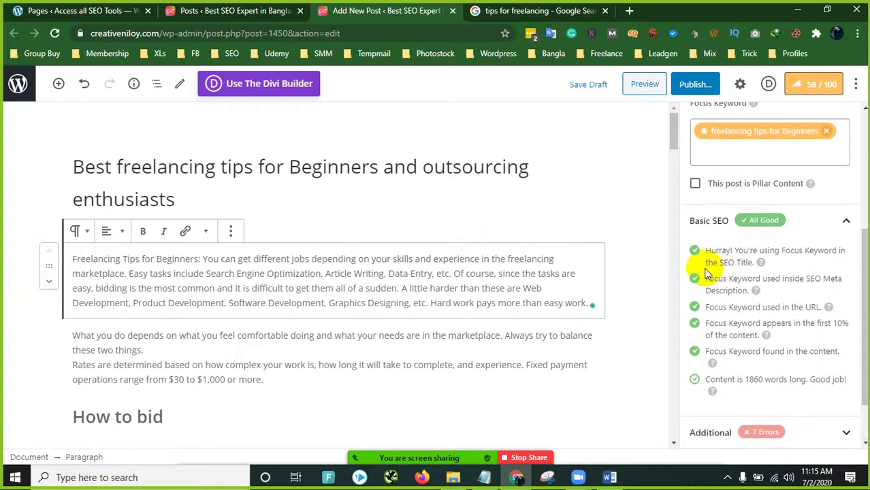
# Step: Open the snippet editor and examine the length ratings of the title, permalink and description
pyautogui.scroll(4, 708, 273)
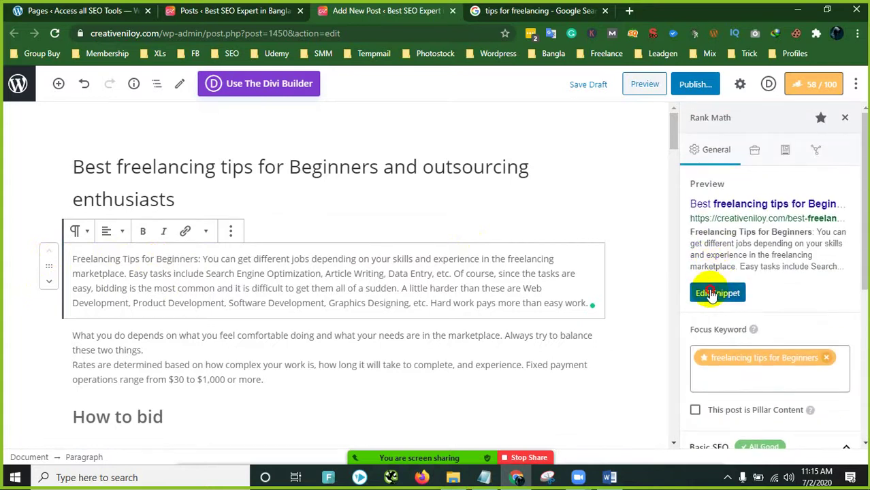
pyautogui.click(712, 295)
pyautogui.scroll(-2, 354, 293)
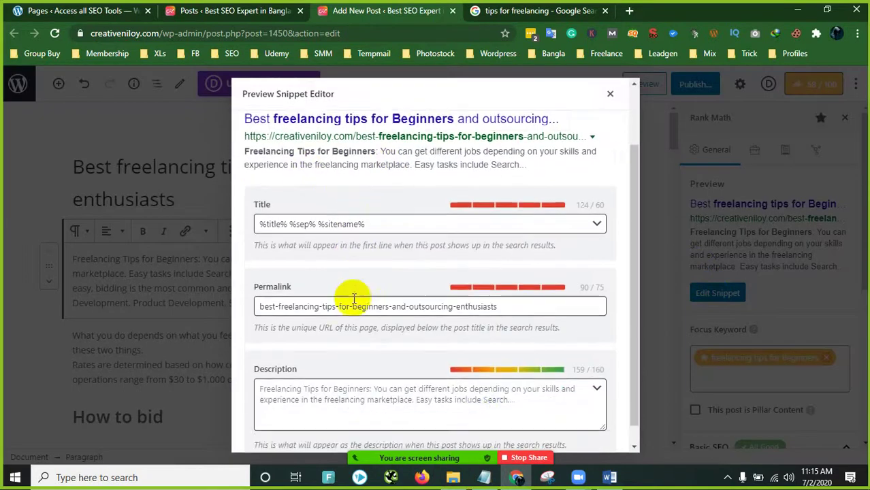
pyautogui.scroll(-1, 354, 300)
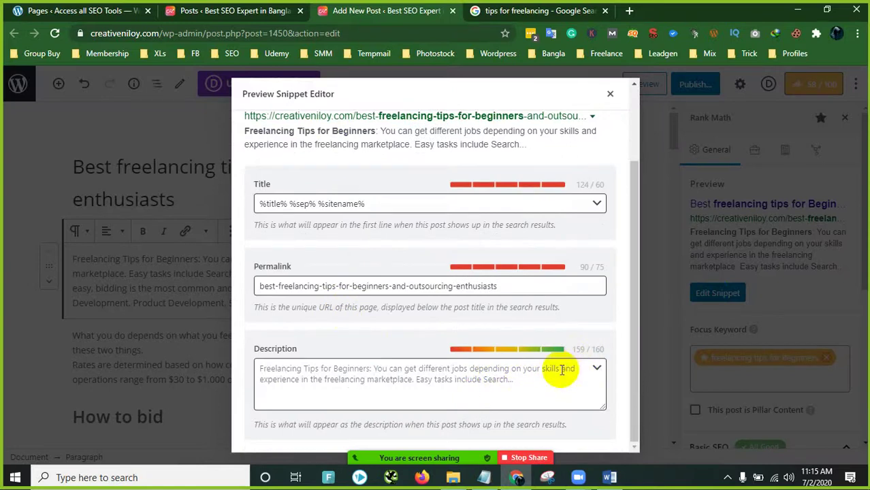
pyautogui.scroll(2, 436, 368)
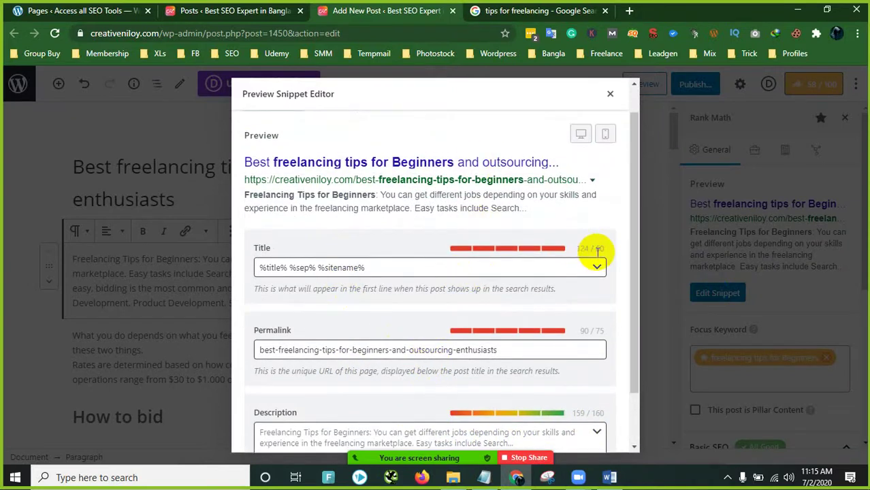
pyautogui.moveTo(385, 269); pyautogui.dragTo(200, 272)
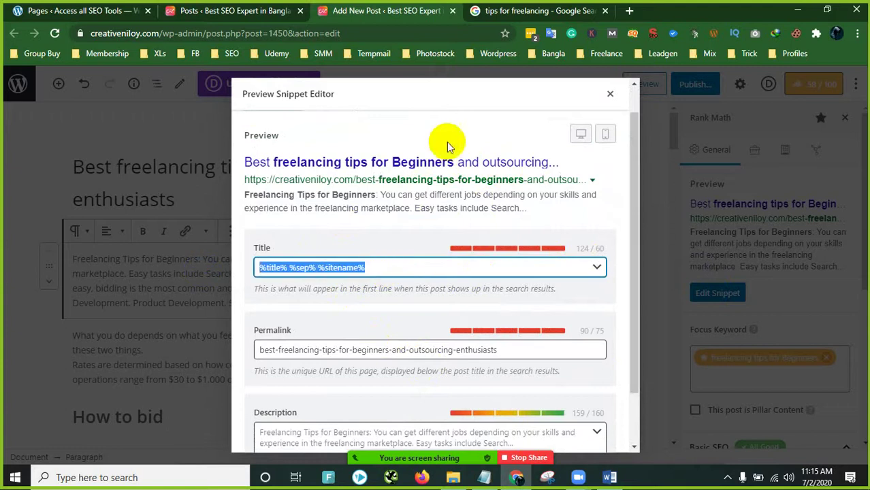
pyautogui.click(510, 98)
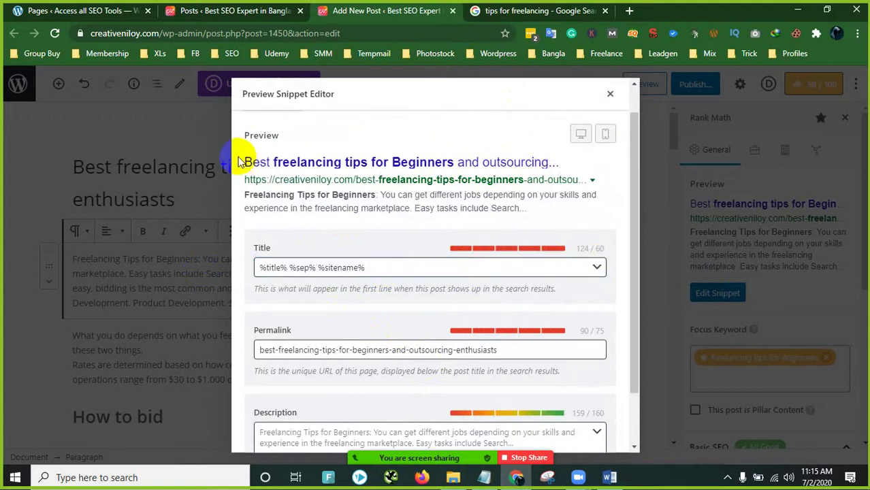
# Step: Replace the SEO title template with "Best freelancing tips for Beginners-Creative Niloy", reusing the opening words of the preview title
pyautogui.moveTo(240, 161); pyautogui.dragTo(453, 162)
pyautogui.hotkey('ctrl', 'c')
pyautogui.rightClick(453, 162)
pyautogui.click(487, 171)
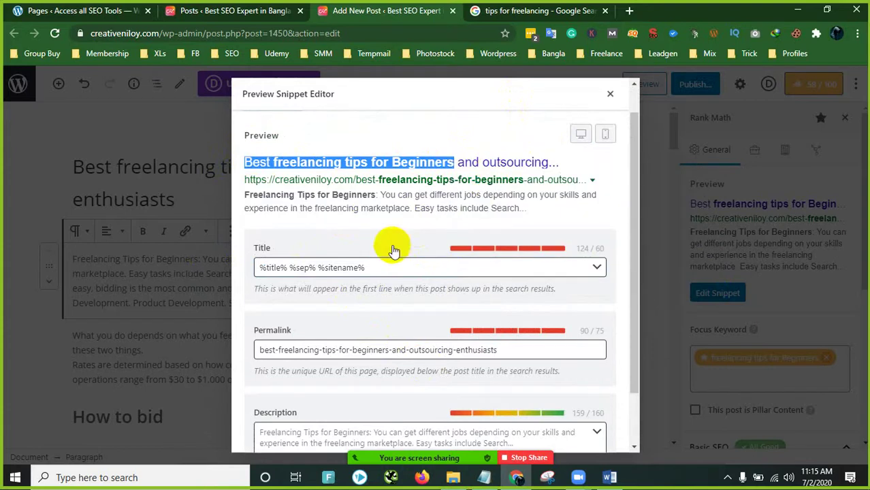
pyautogui.moveTo(379, 268); pyautogui.dragTo(218, 276)
pyautogui.hotkey('ctrl', 'v')
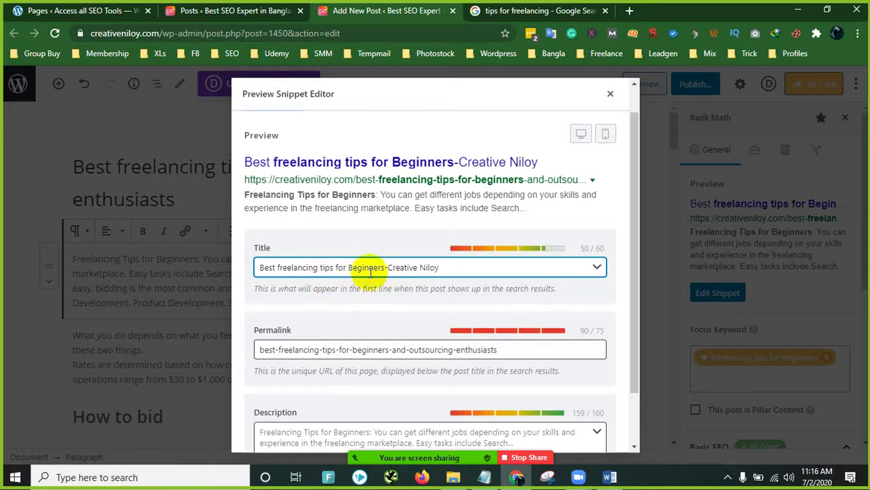
pyautogui.click(409, 294)
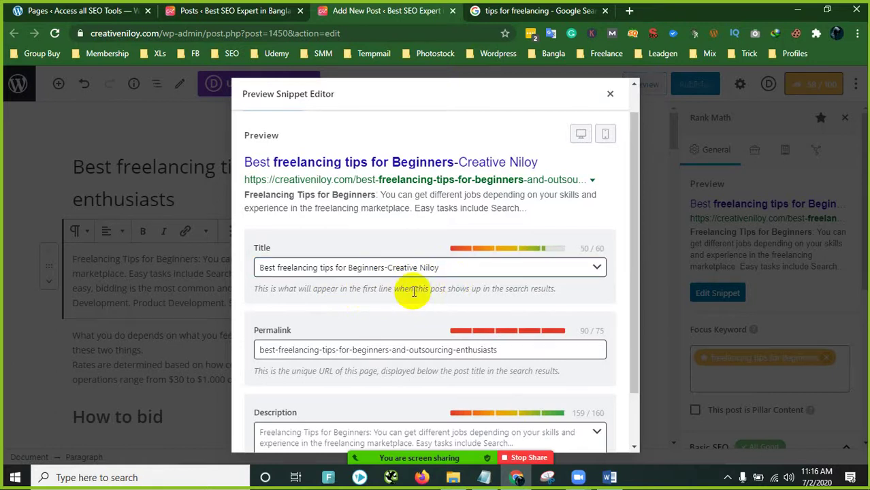
# Step: Shorten the permalink to "best-freelancing-tips-for-beginners" by removing the outsourcing part, and close the snippet editor
pyautogui.scroll(-1, 435, 306)
pyautogui.scroll(2, 534, 291)
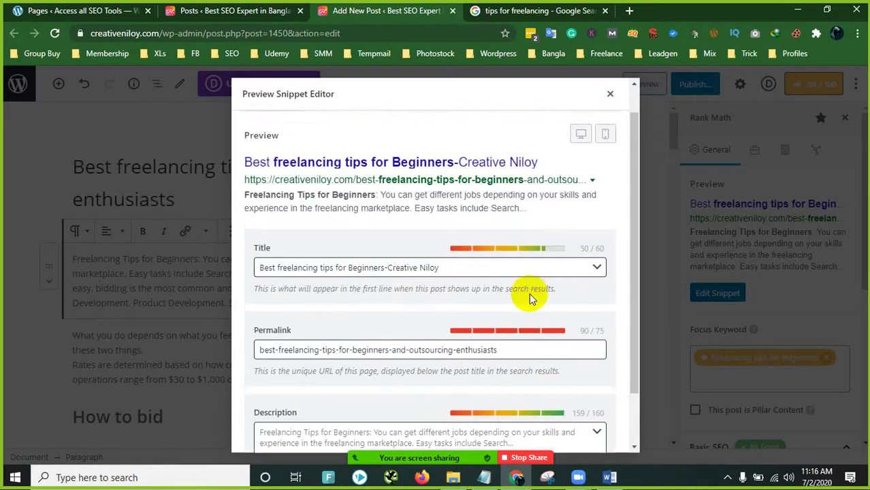
pyautogui.scroll(-2, 520, 371)
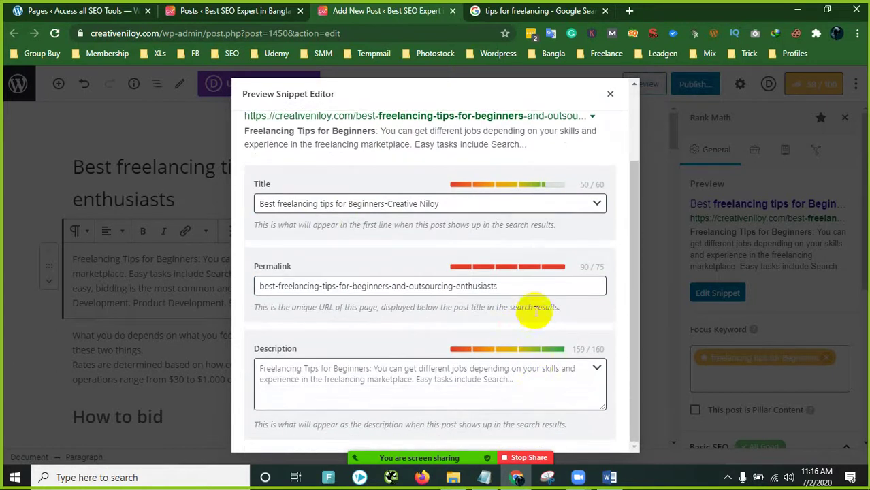
pyautogui.scroll(2, 538, 273)
pyautogui.scroll(-2, 305, 314)
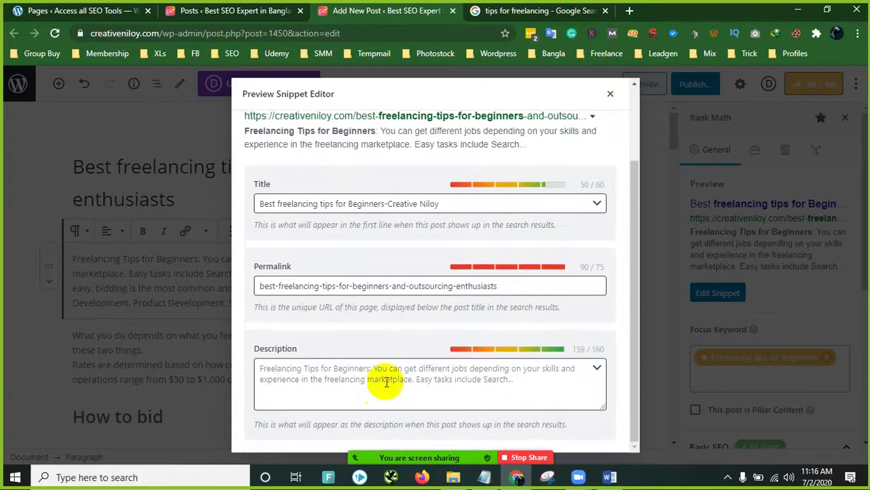
pyautogui.moveTo(517, 289); pyautogui.dragTo(400, 286)
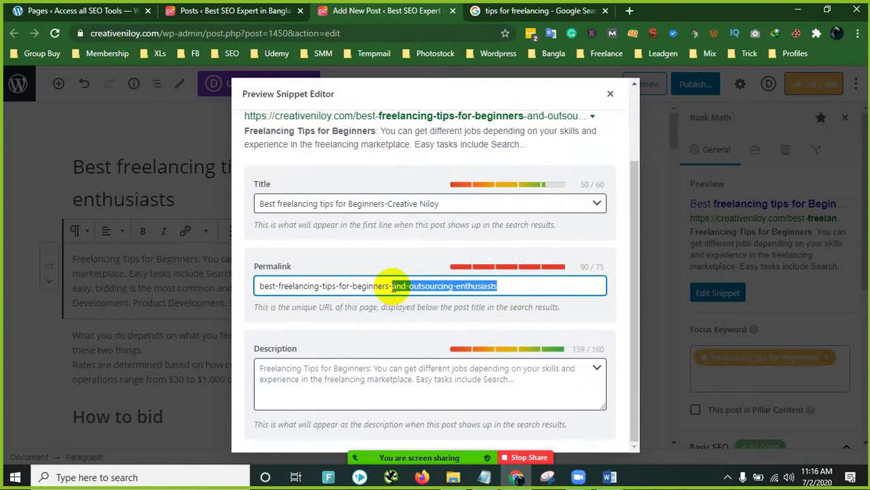
pyautogui.press('BackSpace')
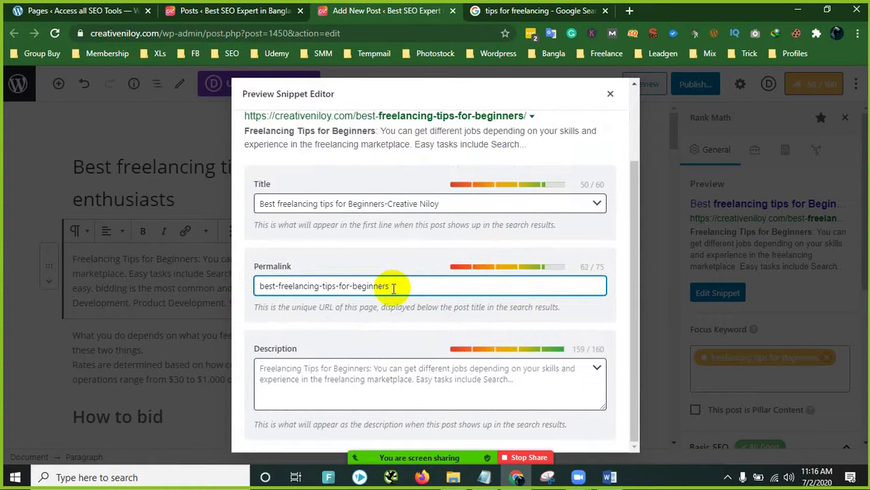
pyautogui.click(395, 314)
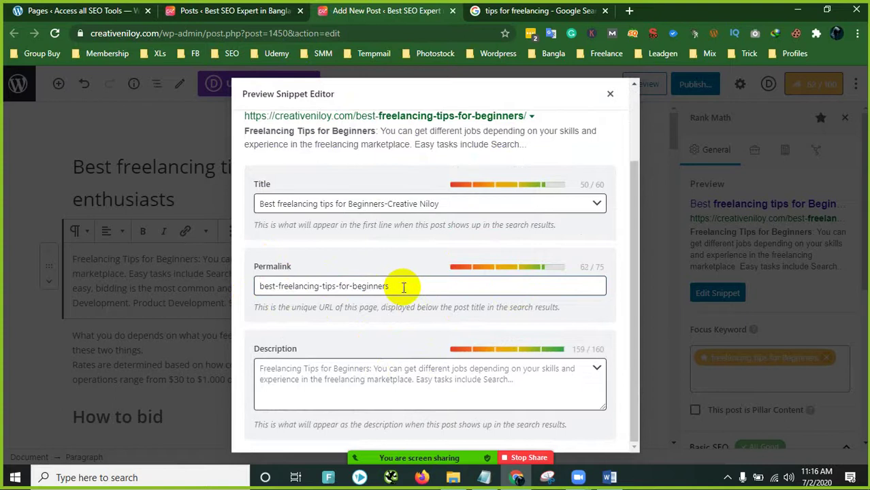
pyautogui.moveTo(404, 286); pyautogui.dragTo(248, 284)
pyautogui.click(442, 247)
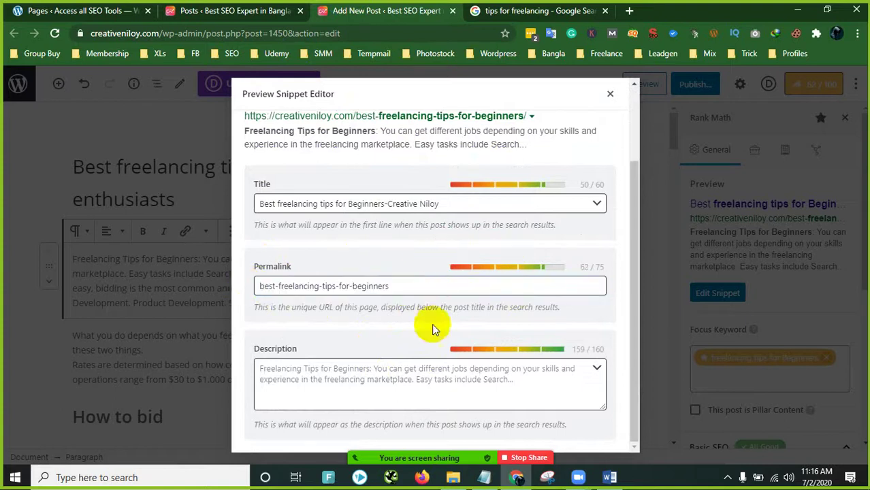
pyautogui.click(655, 245)
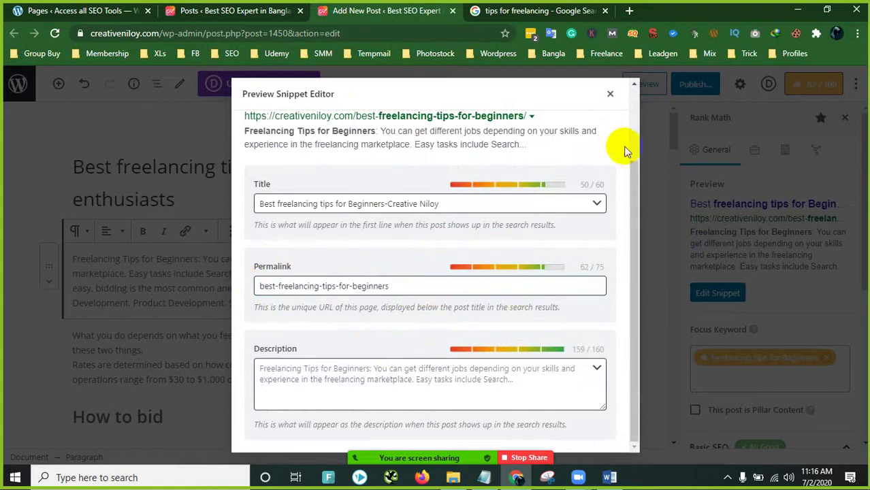
pyautogui.click(610, 94)
# Step: Check the overall SEO score, the edited snippet and the Basic SEO checklist again
pyautogui.scroll(-3, 718, 294)
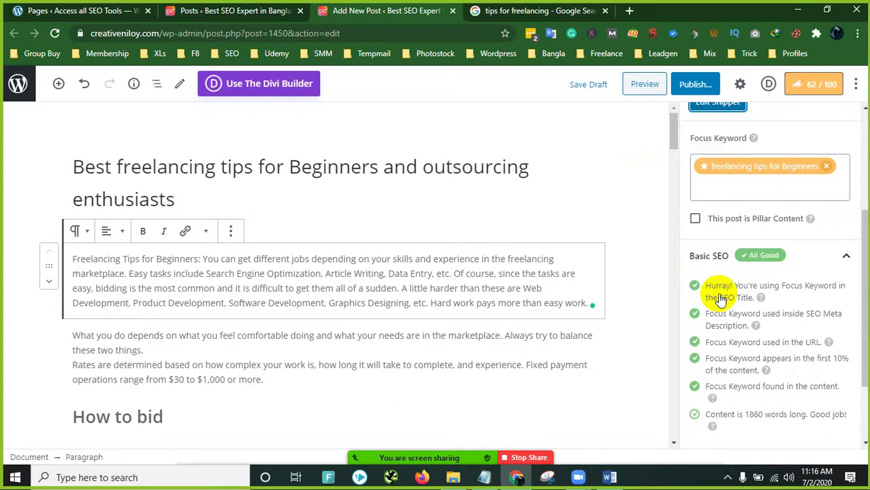
pyautogui.scroll(2, 720, 292)
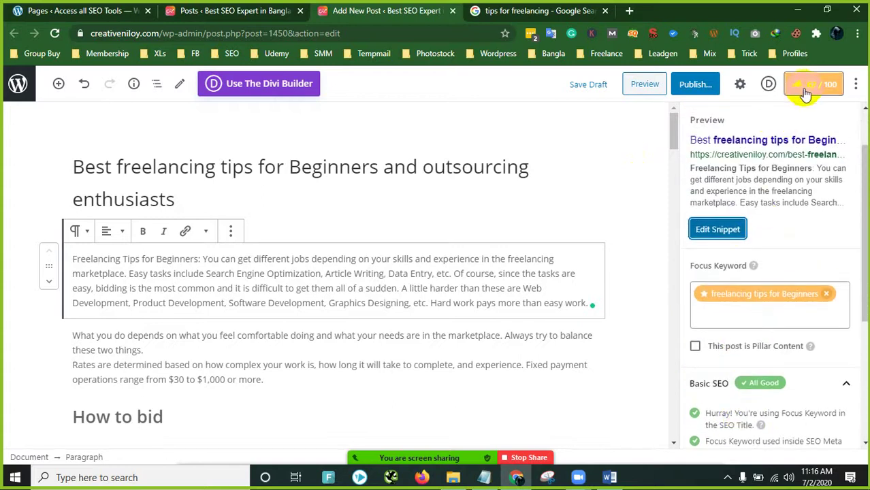
pyautogui.click(711, 231)
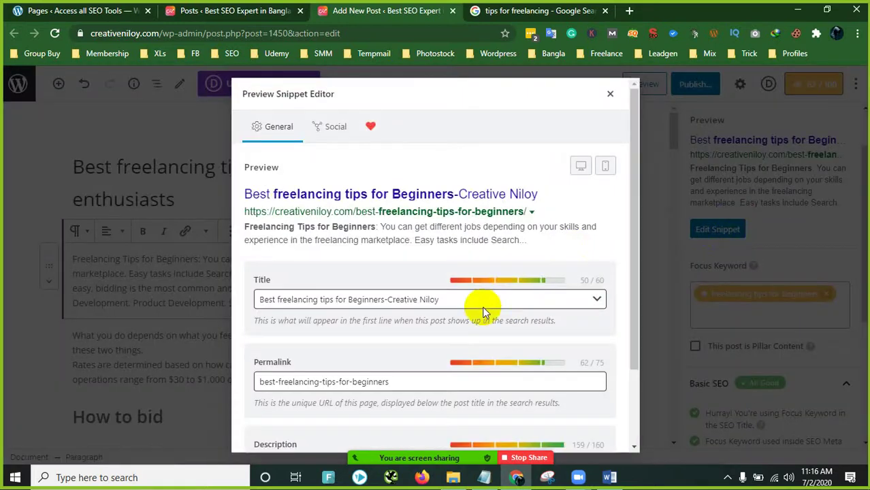
pyautogui.click(608, 96)
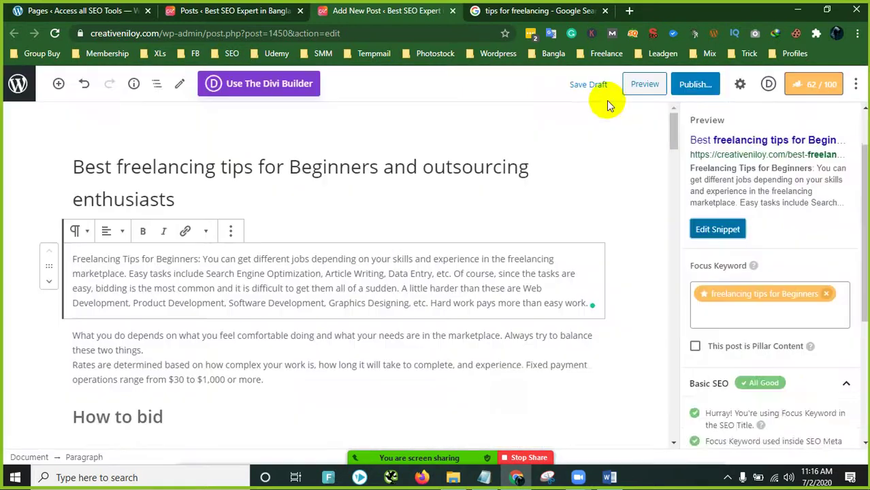
pyautogui.scroll(1, 767, 196)
pyautogui.scroll(-4, 749, 273)
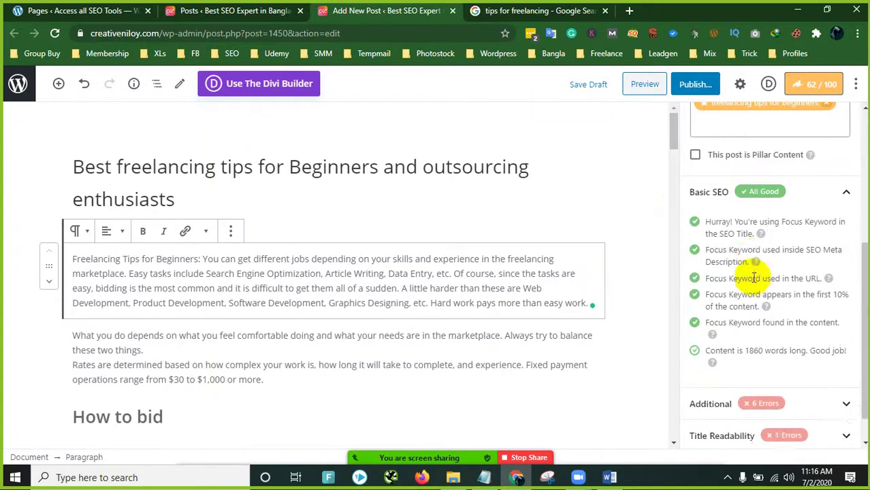
# Step: Reopen the snippet editor, review the preview and the title, permalink and description length ratings, and close it
pyautogui.scroll(3, 754, 279)
pyautogui.scroll(-2, 519, 284)
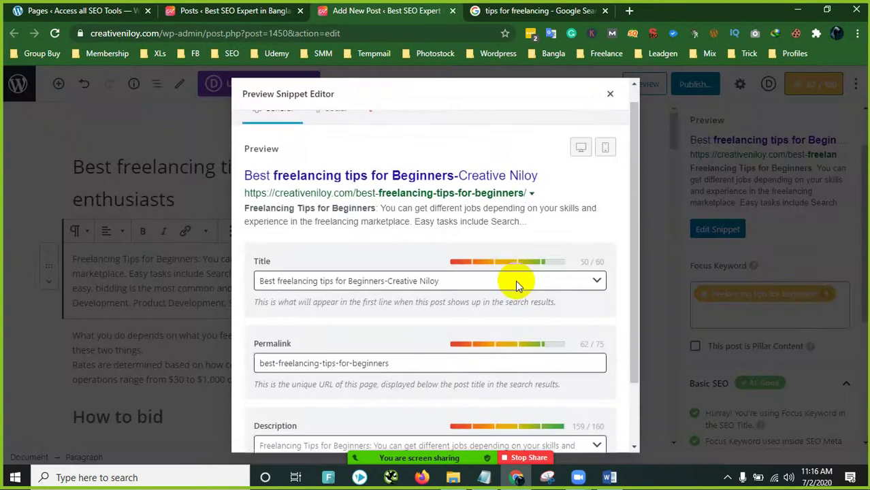
pyautogui.scroll(1, 521, 285)
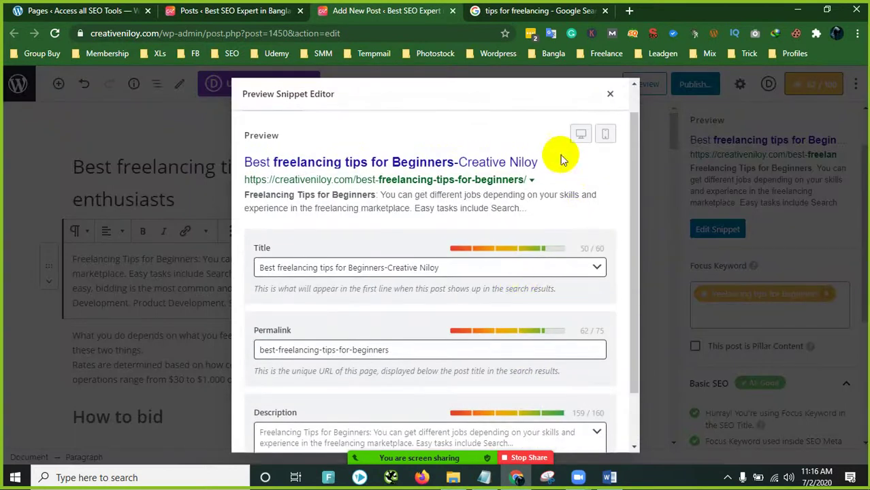
pyautogui.click(386, 267)
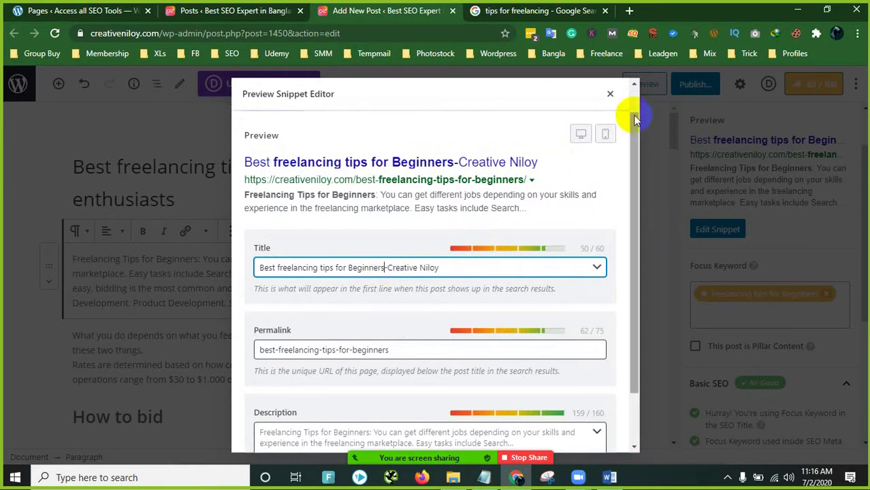
pyautogui.click(611, 94)
# Step: Review the Basic SEO checklist, then expand the Additional checks and examine the one about the focus keyword in subheadings
pyautogui.scroll(-3, 747, 346)
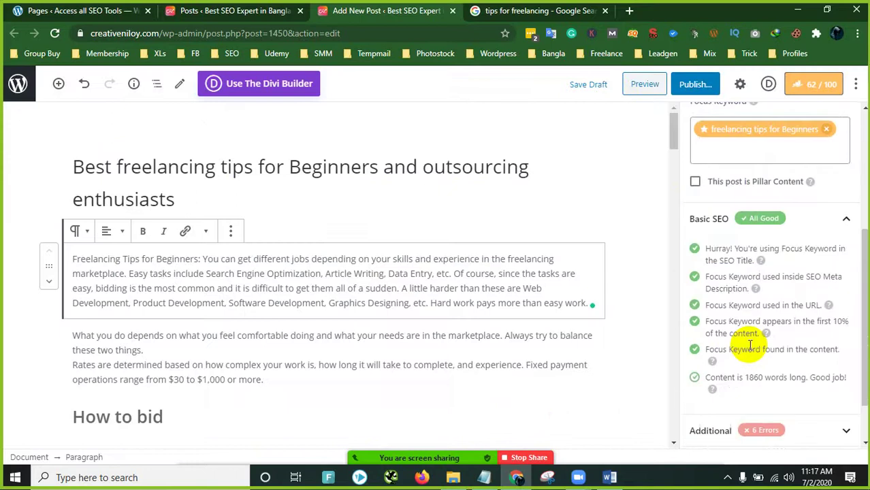
pyautogui.scroll(2, 736, 373)
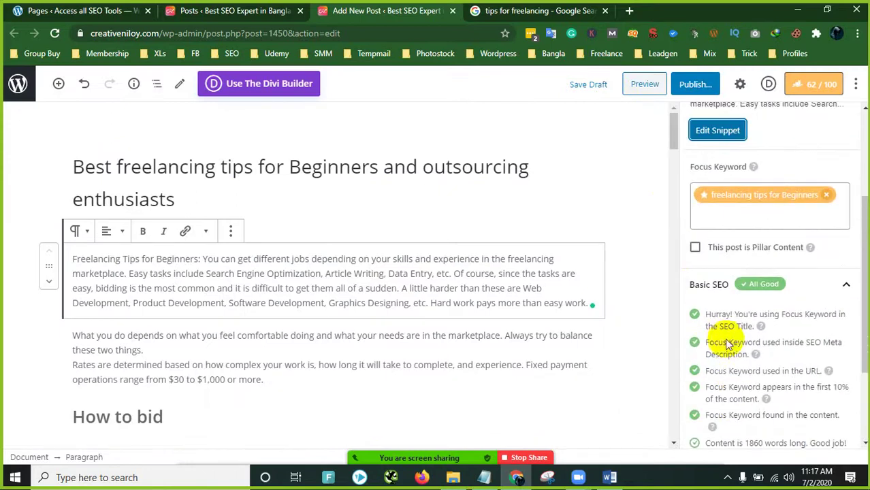
pyautogui.scroll(-1, 714, 335)
pyautogui.scroll(-1, 701, 333)
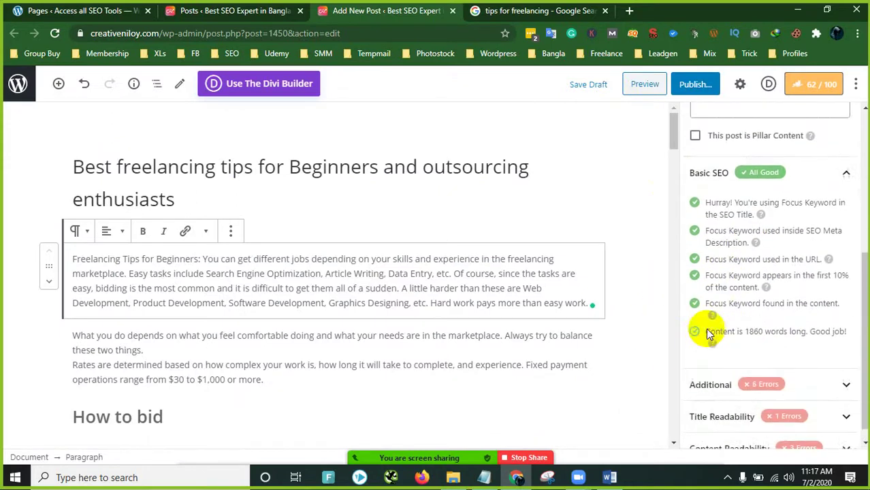
pyautogui.click(712, 369)
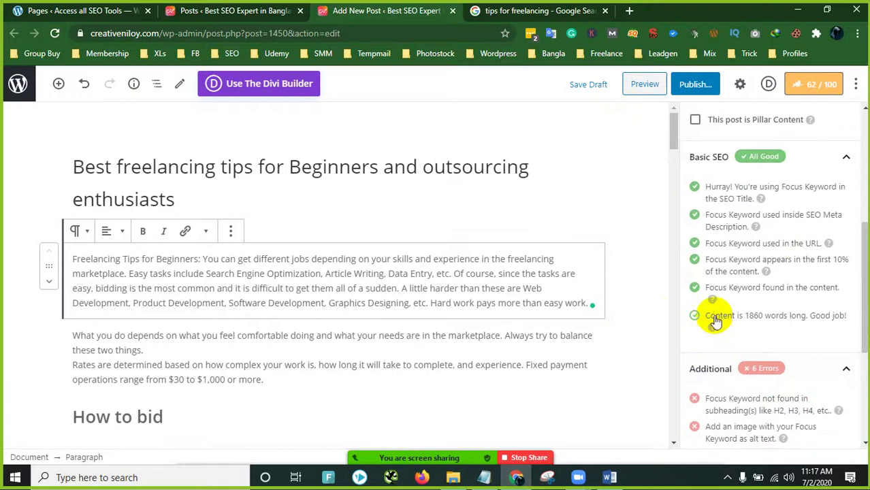
pyautogui.scroll(-3, 719, 316)
pyautogui.moveTo(726, 207); pyautogui.dragTo(797, 208)
pyautogui.moveTo(722, 219); pyautogui.dragTo(832, 220)
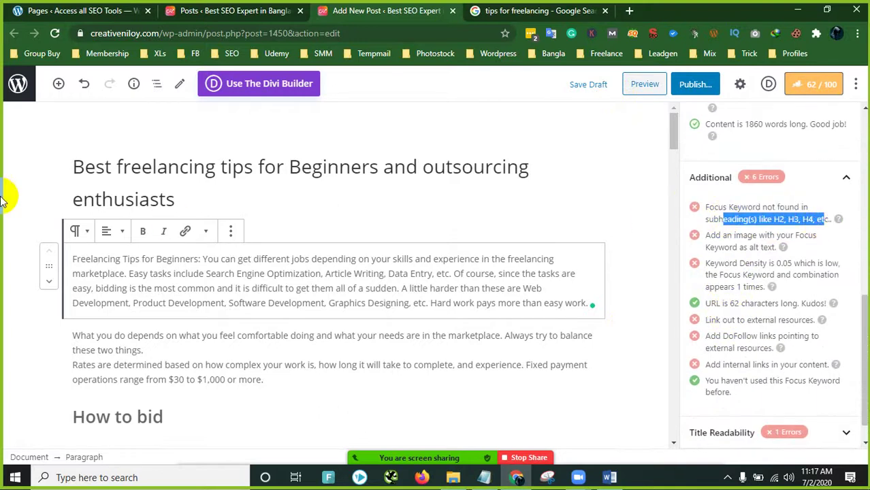
# Step: Compare the focus keyword with the post's section headings to find a subheading suitable for it
pyautogui.scroll(6, 686, 233)
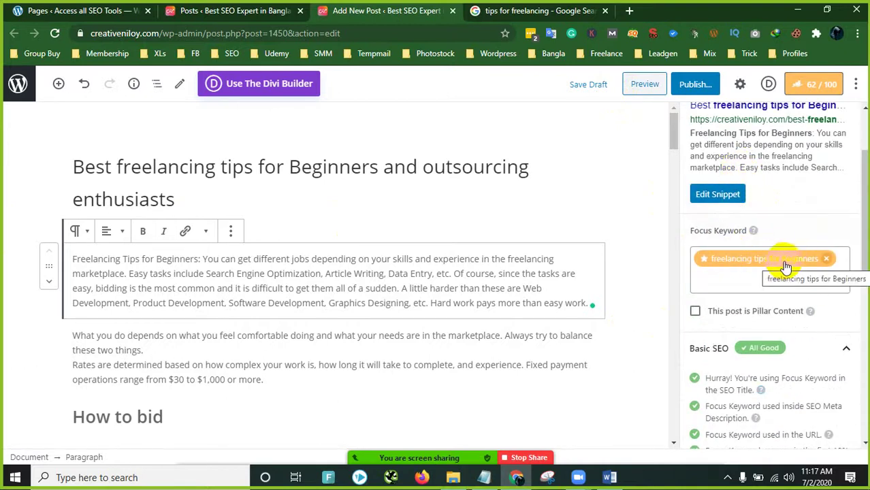
pyautogui.scroll(-3, 177, 270)
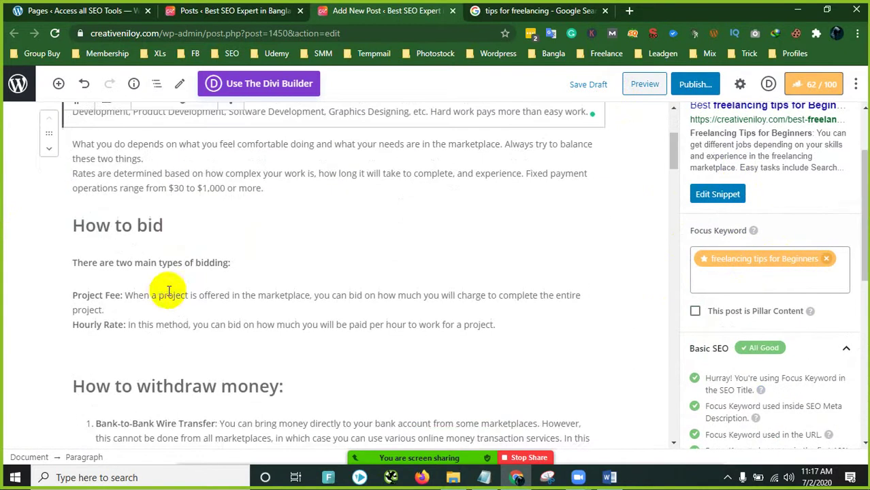
pyautogui.scroll(-3, 340, 301)
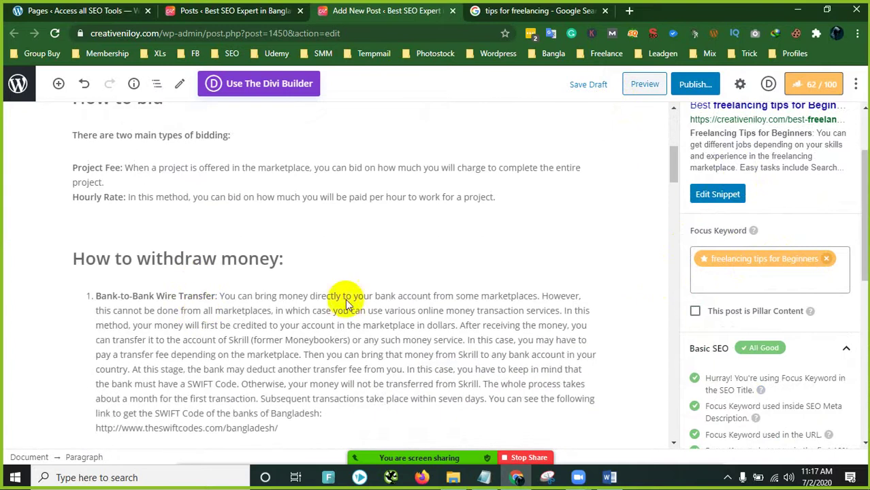
pyautogui.scroll(-3, 401, 364)
pyautogui.scroll(10, 400, 365)
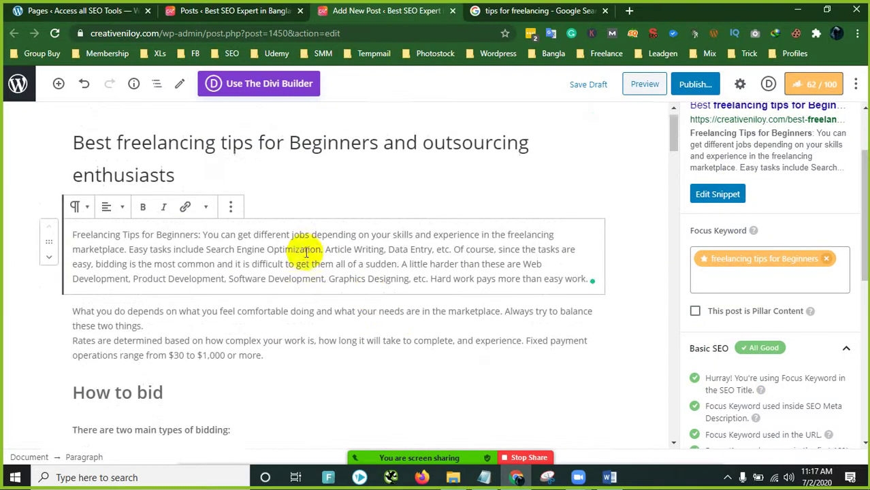
pyautogui.scroll(-2, 109, 337)
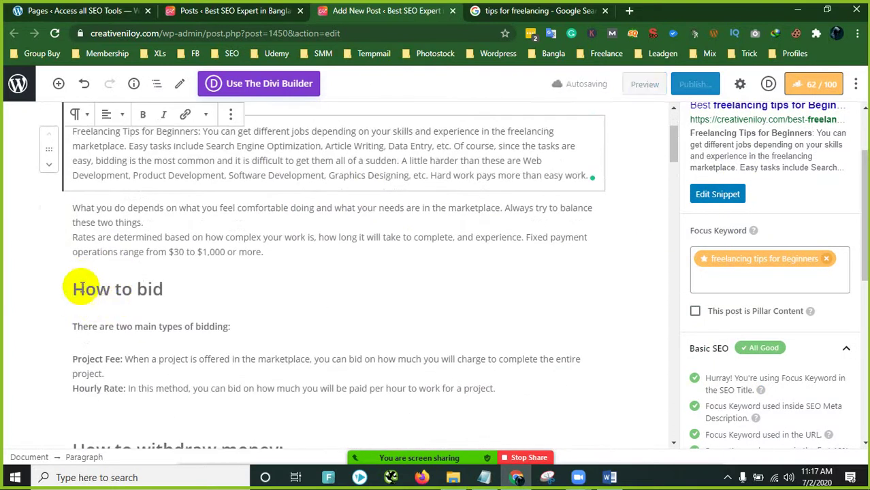
pyautogui.scroll(-2, 155, 305)
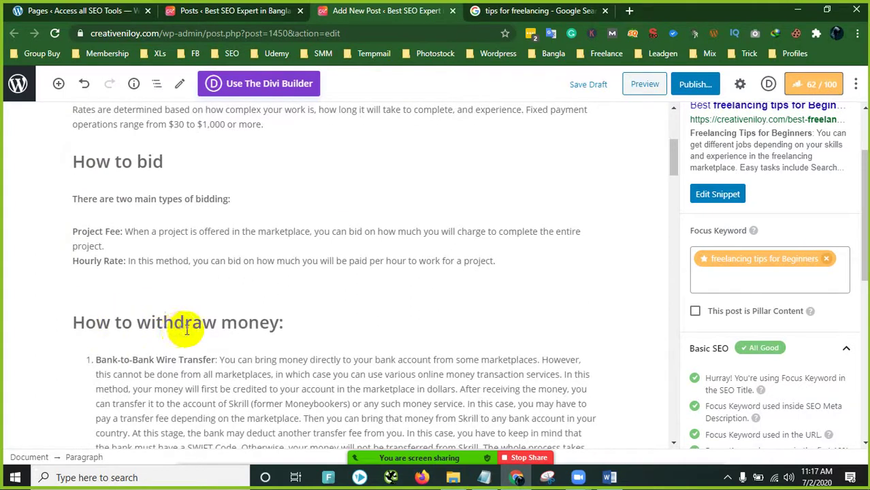
pyautogui.scroll(-4, 185, 326)
pyautogui.scroll(-9, 280, 318)
pyautogui.scroll(13, 287, 350)
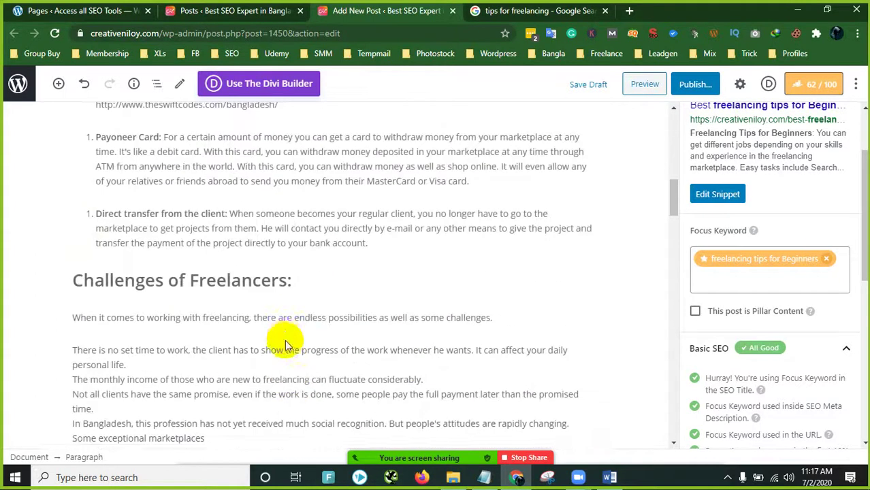
pyautogui.scroll(2, 275, 284)
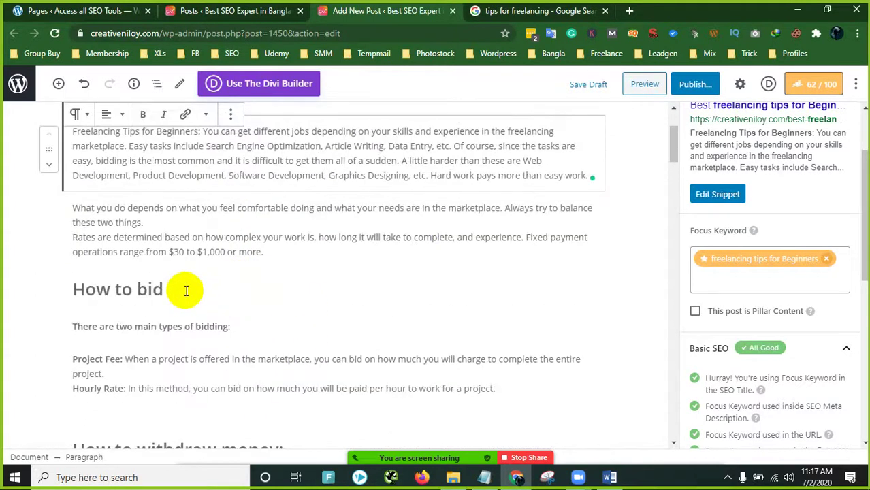
# Step: Append "and" to the "How to bid" heading, trying the formatted phrase "Best freelancing tips for Beginners" after it and deleting that phrase
pyautogui.click(186, 291)
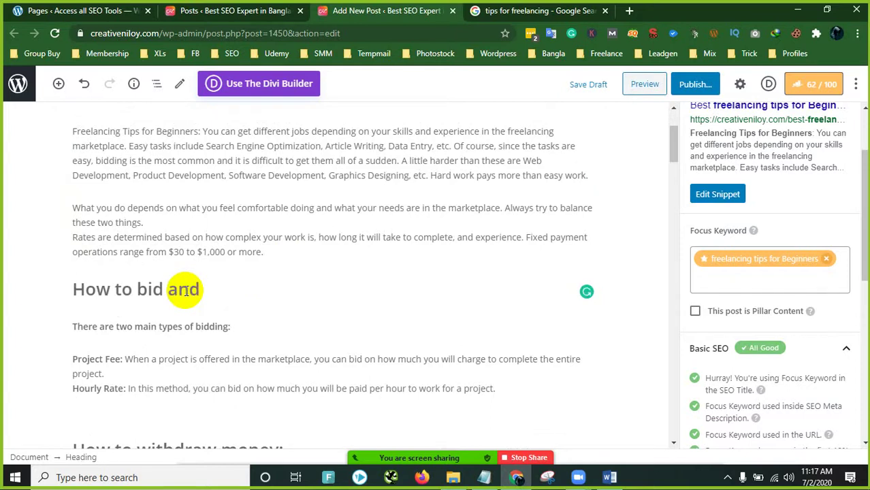
pyautogui.write('Best freelancing tips for Beginners')
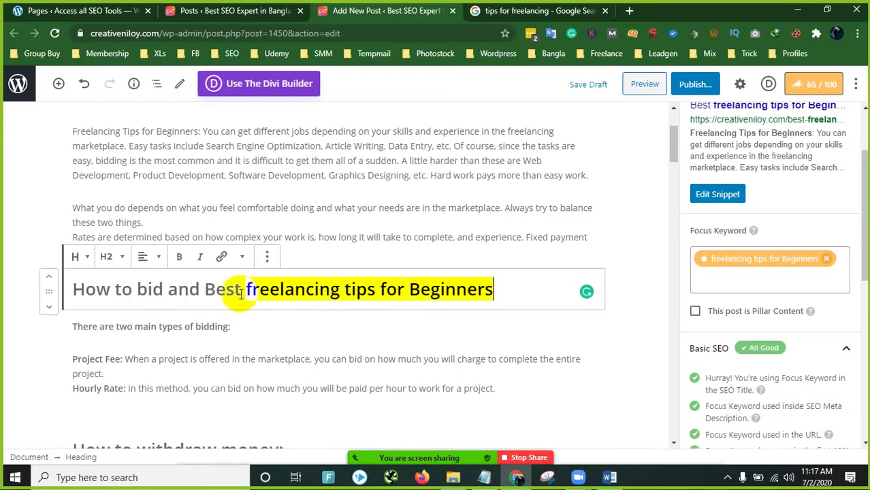
pyautogui.moveTo(244, 290); pyautogui.dragTo(222, 290)
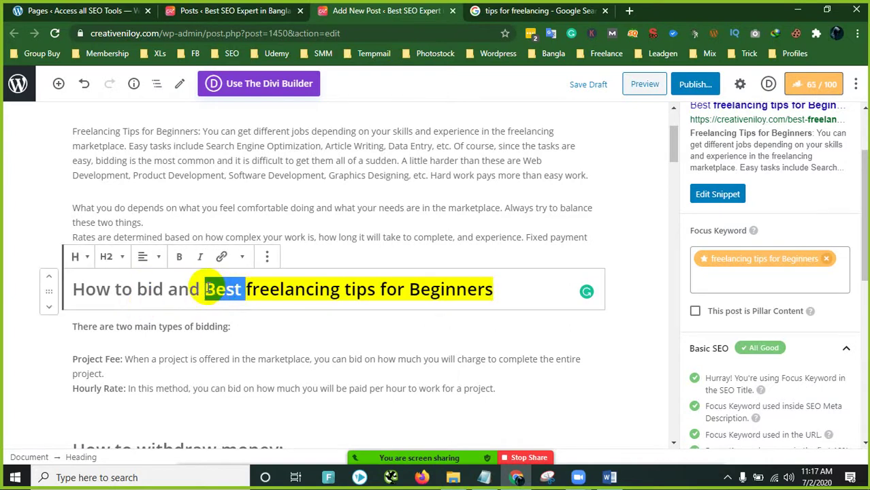
pyautogui.press('BackSpace')
pyautogui.moveTo(450, 290); pyautogui.dragTo(206, 289)
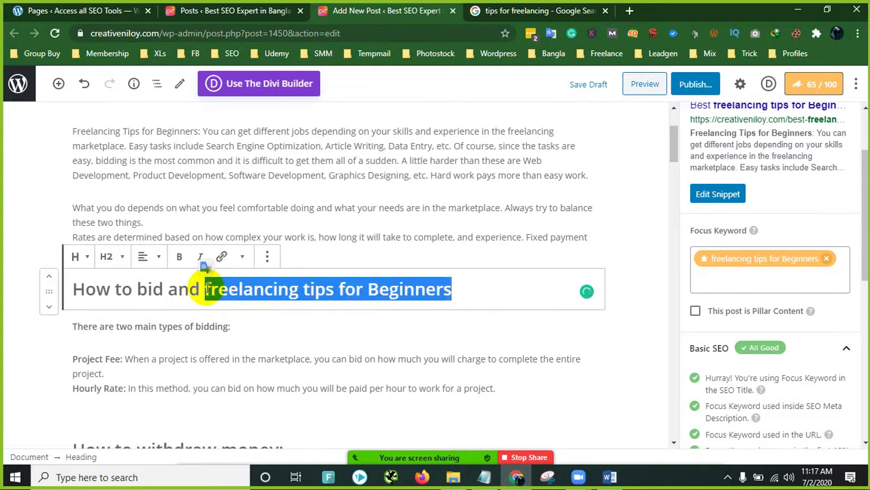
pyautogui.press('BackSpace')
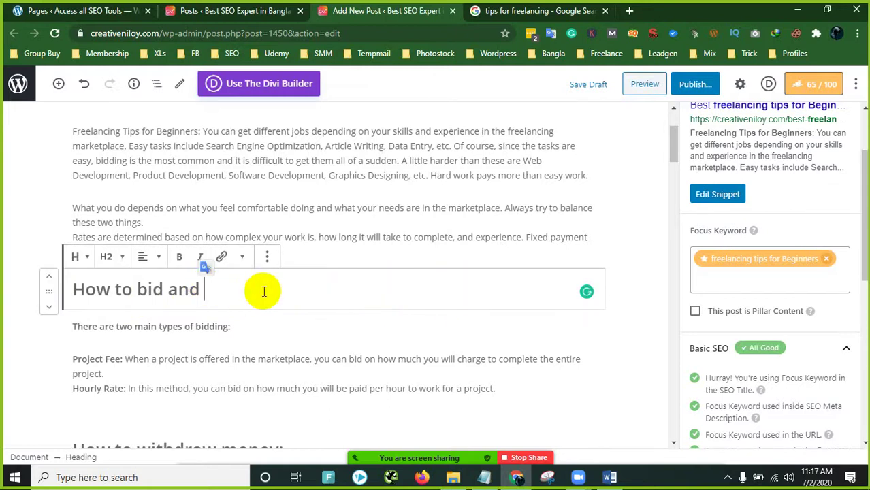
# Step: Switch to the Notepad file and replace its entire text with the plain phrase "freelancing tips for Beginners"
pyautogui.click(484, 477)
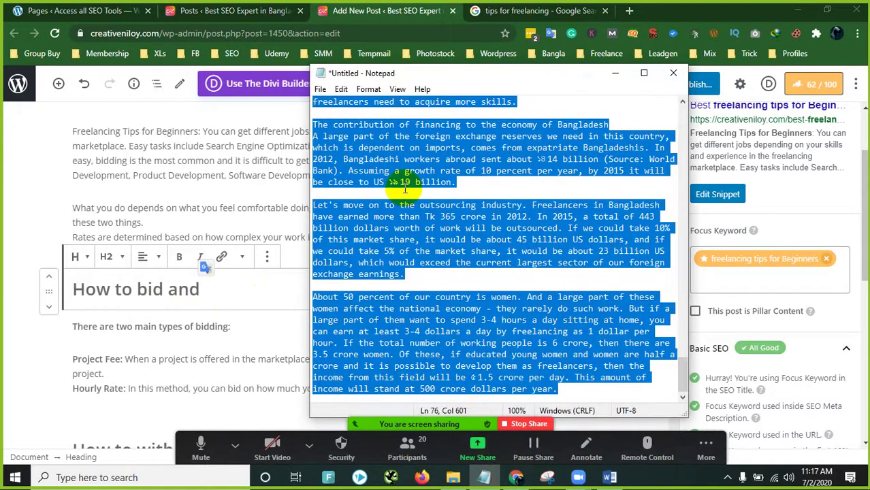
pyautogui.moveTo(495, 148); pyautogui.dragTo(497, 137)
pyautogui.scroll(2, 494, 136)
pyautogui.scroll(20, 493, 125)
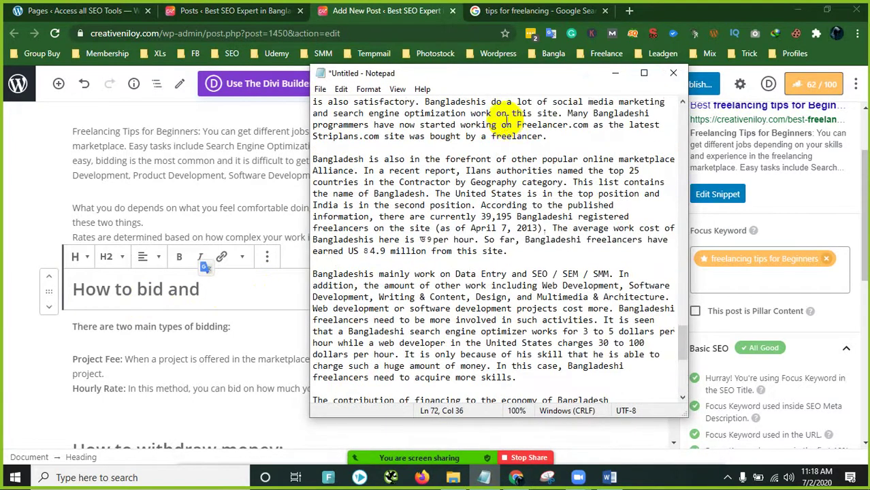
pyautogui.scroll(8, 511, 121)
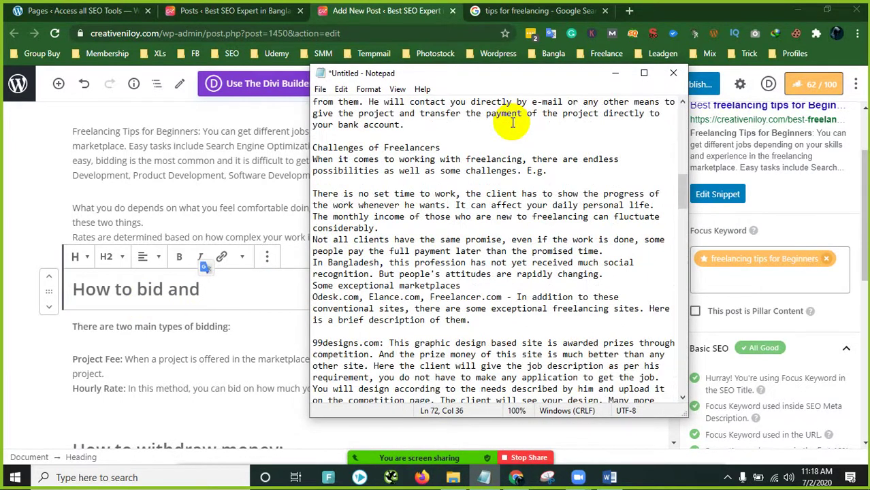
pyautogui.scroll(5, 512, 136)
pyautogui.hotkey('ctrl', 'a')
pyautogui.press('BackSpace')
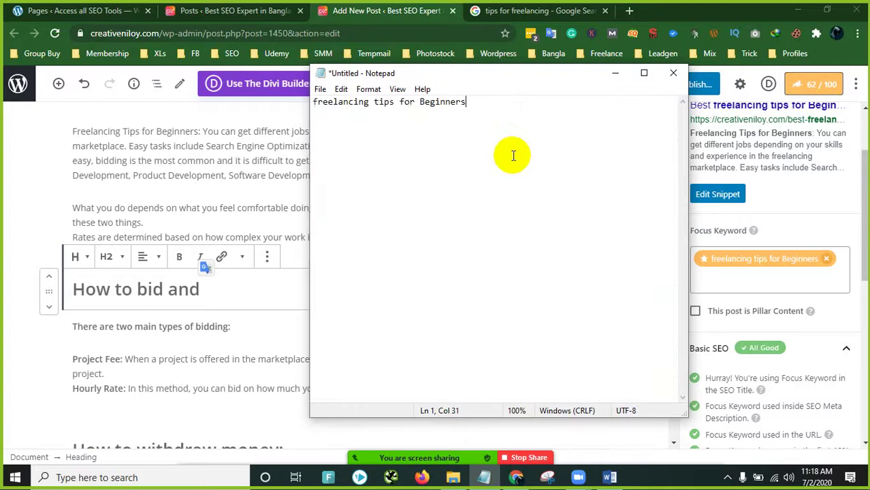
# Step: Copy the plain keyword phrase from Notepad into the post so the heading reads "How to bid and freelancing tips for Beginners"
pyautogui.moveTo(501, 102); pyautogui.dragTo(245, 100)
pyautogui.hotkey('ctrl', 'c')
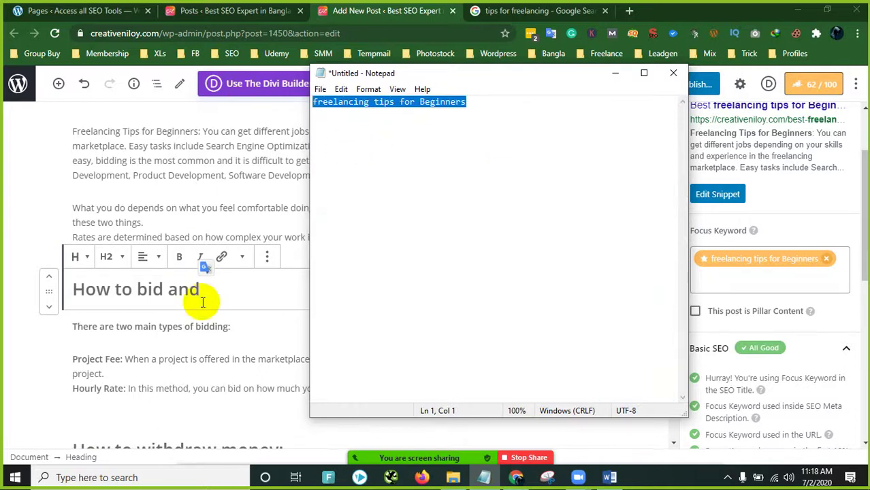
pyautogui.click(232, 293)
pyautogui.hotkey('ctrl', 'v')
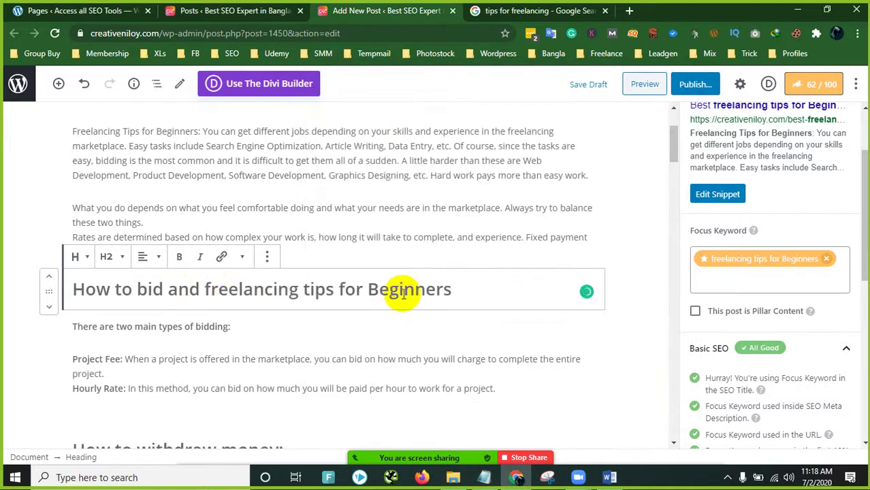
# Step: Check the subheading item in the Additional SEO checks against the edited "How to bid" heading and its neighbouring text
pyautogui.scroll(-2, 806, 361)
pyautogui.scroll(-4, 807, 366)
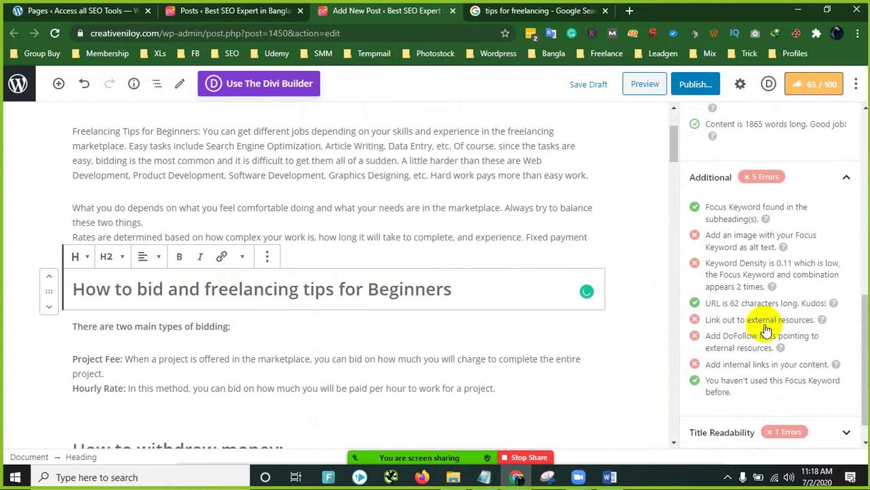
pyautogui.moveTo(706, 207); pyautogui.dragTo(752, 220)
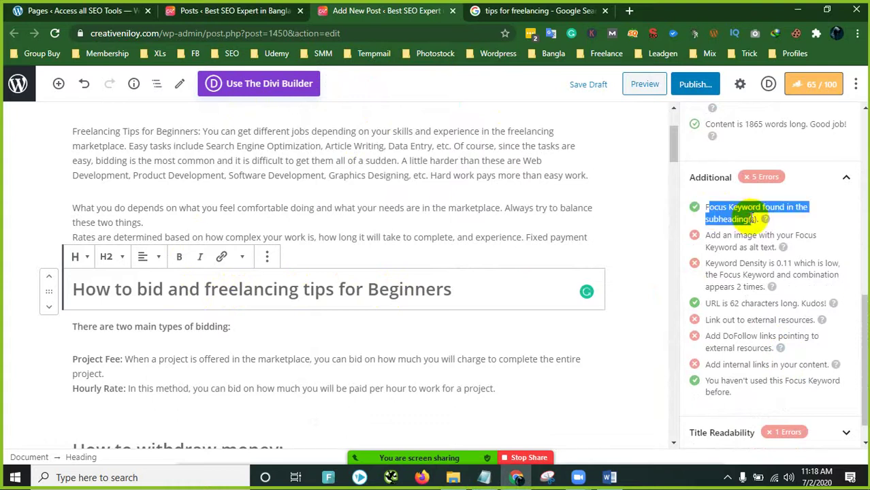
pyautogui.click(174, 358)
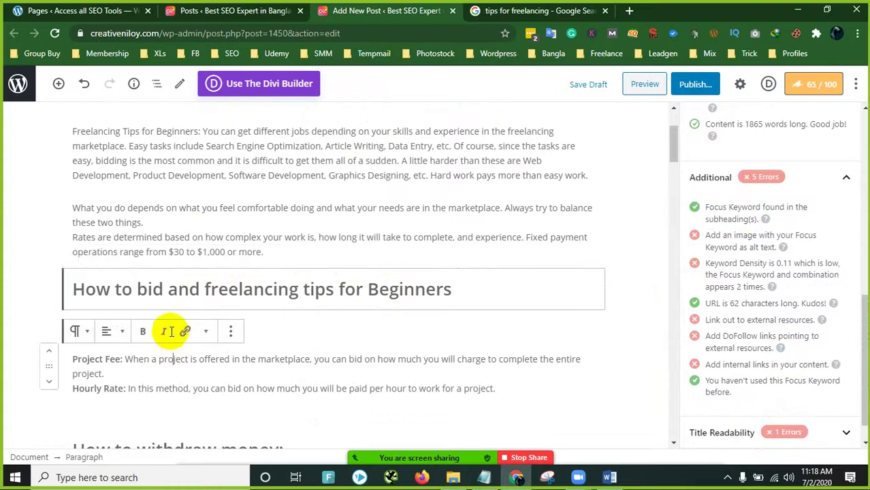
pyautogui.click(391, 204)
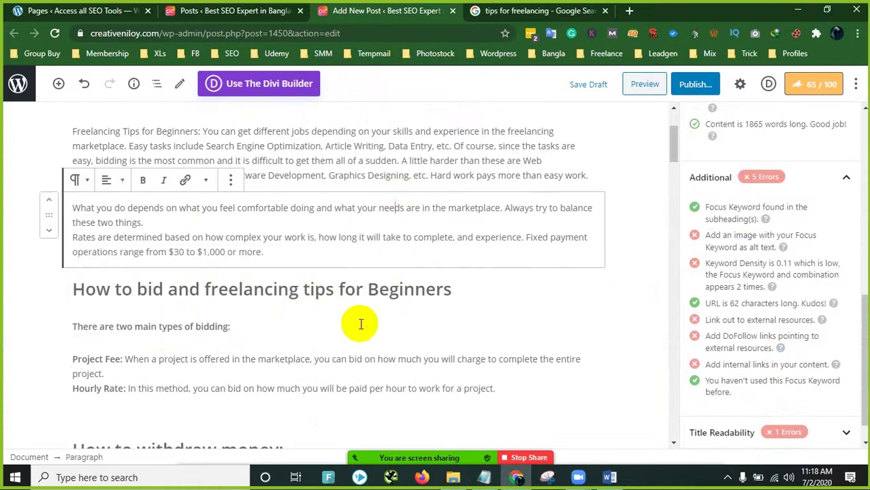
pyautogui.scroll(-3, 315, 307)
pyautogui.scroll(3, 223, 282)
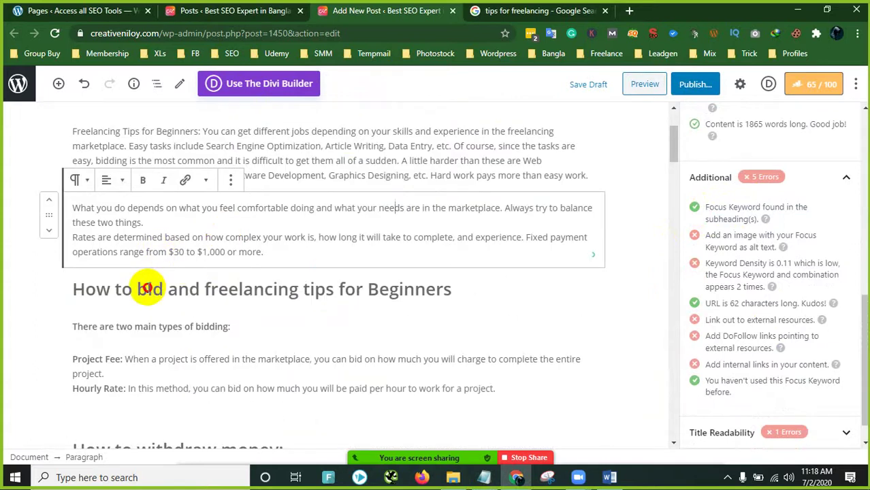
pyautogui.moveTo(146, 286); pyautogui.dragTo(439, 279)
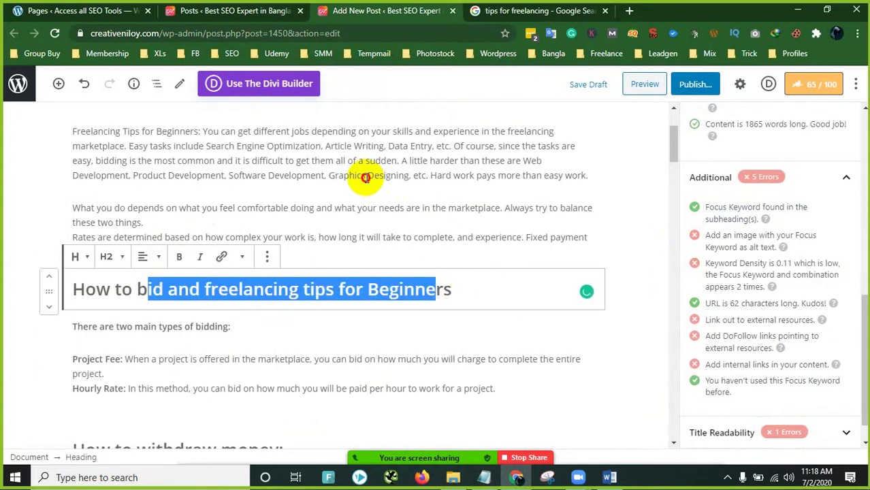
# Step: Extend the "Challenges of Freelancers" heading with the focus keyword so it reads "Challenges of Freelancers & freelancing tips for Beginners:"
pyautogui.click(335, 191)
pyautogui.scroll(-8, 334, 205)
pyautogui.scroll(3, 335, 208)
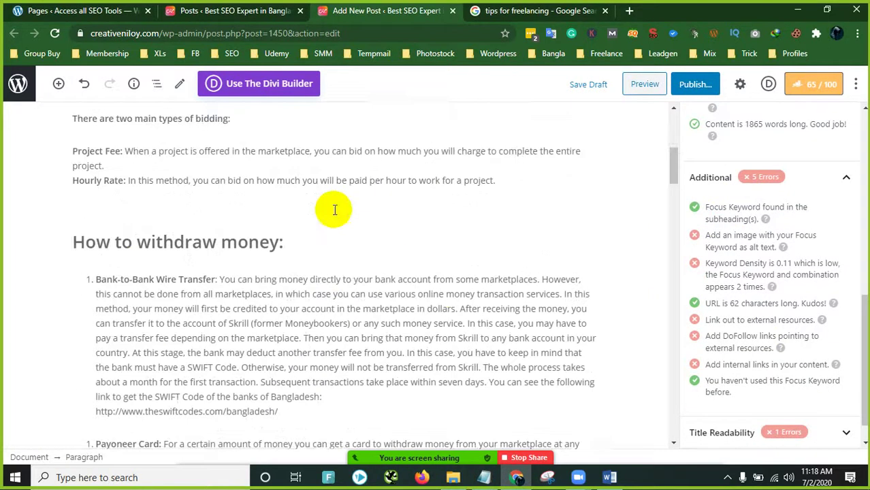
pyautogui.click(279, 258)
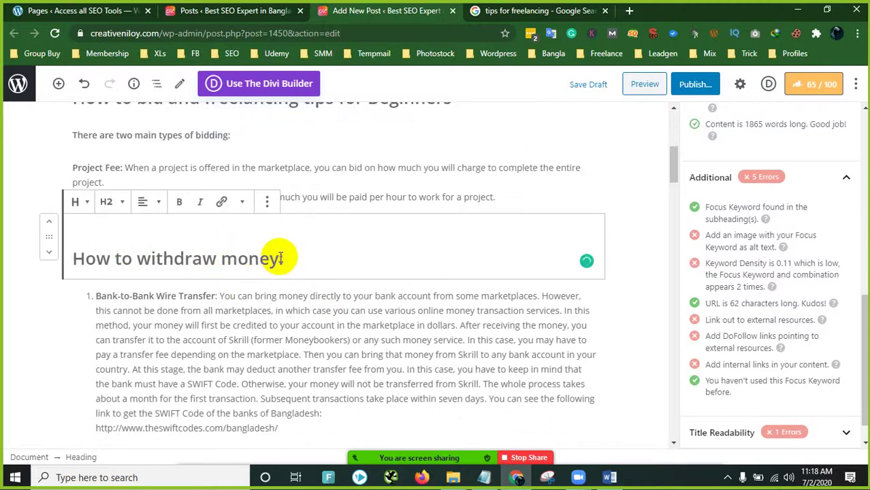
pyautogui.scroll(-1, 304, 332)
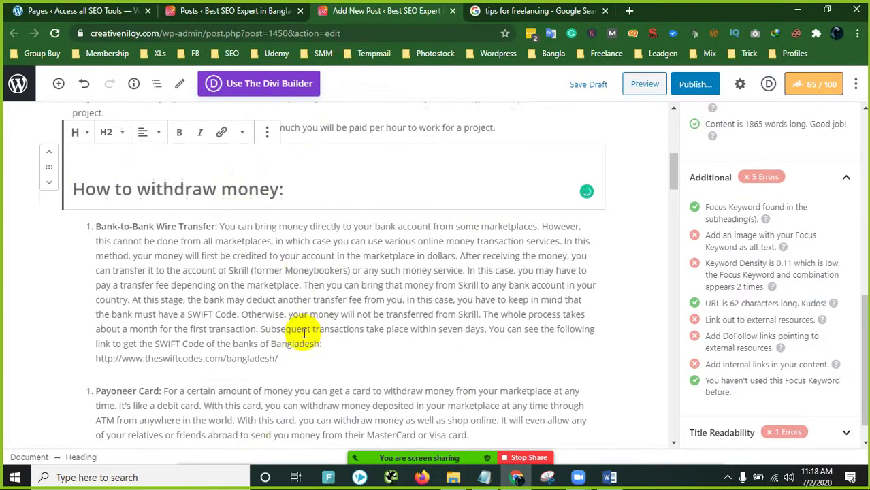
pyautogui.scroll(-5, 304, 332)
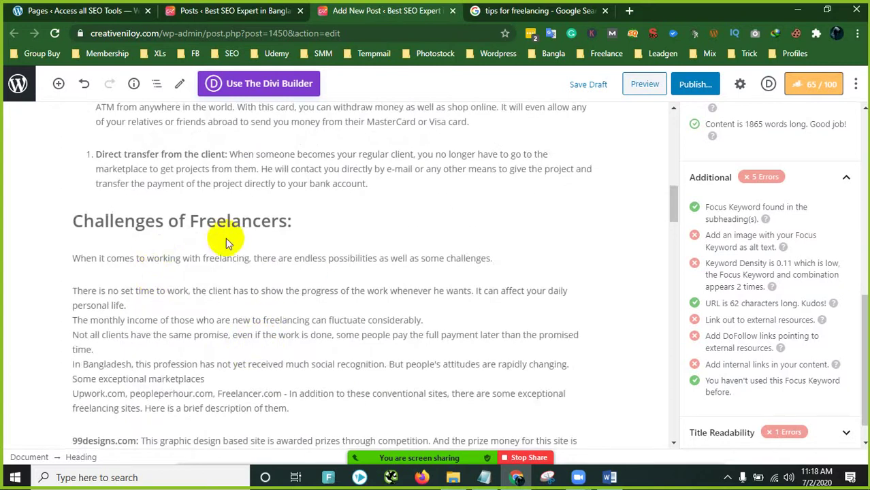
pyautogui.click(290, 221)
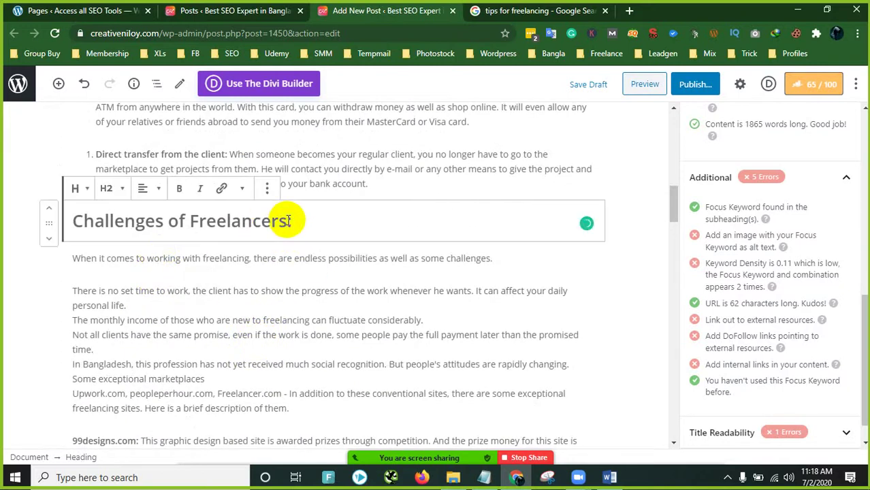
pyautogui.write(':')
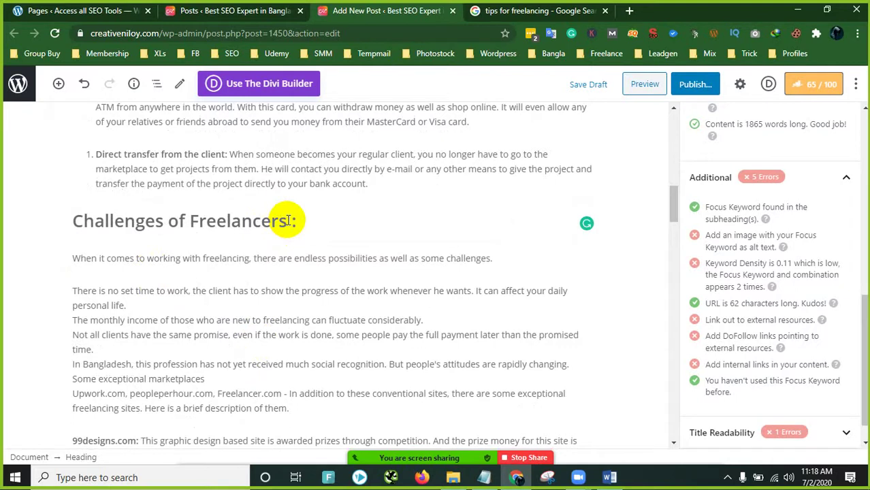
pyautogui.write('freelancing tips for Beginners')
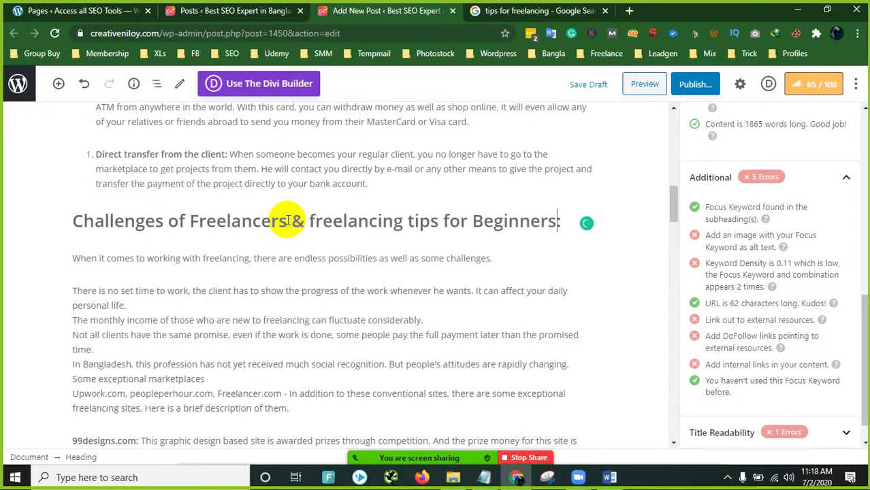
pyautogui.click(371, 279)
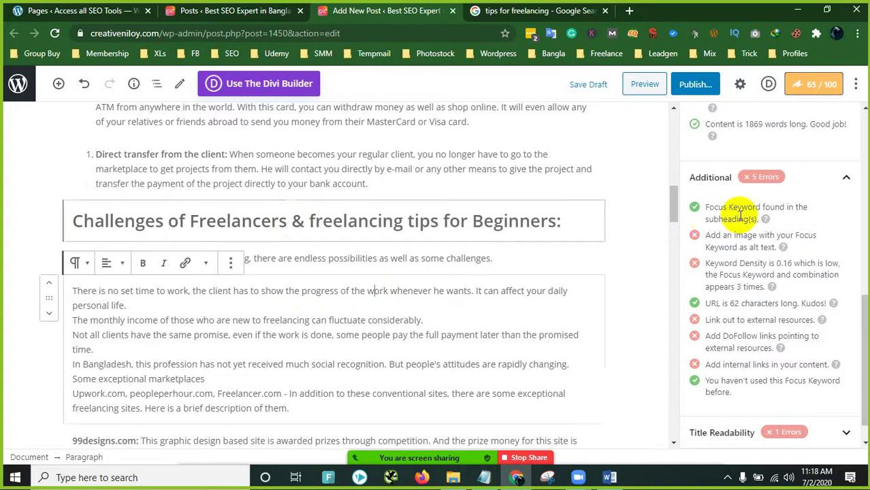
# Step: Review the post's headings and body, and the Additional SEO check about an image with the focus keyword as alt text
pyautogui.scroll(-1, 747, 288)
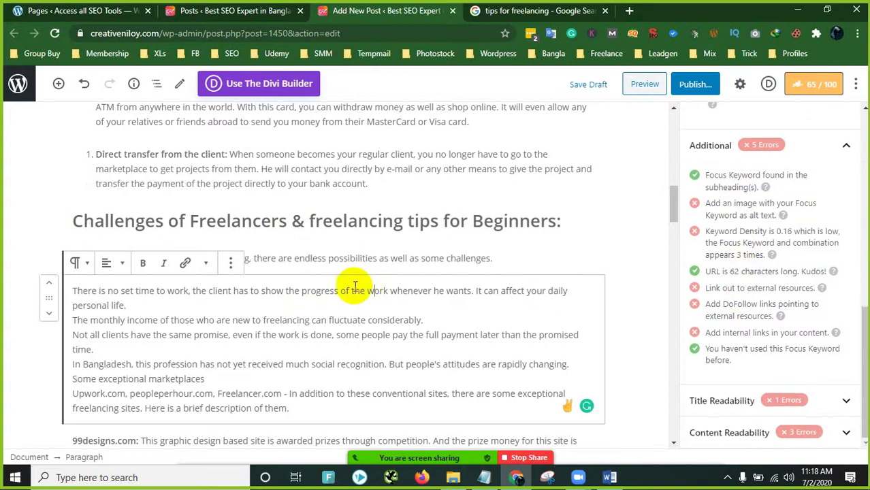
pyautogui.scroll(-5, 301, 306)
pyautogui.scroll(-8, 303, 311)
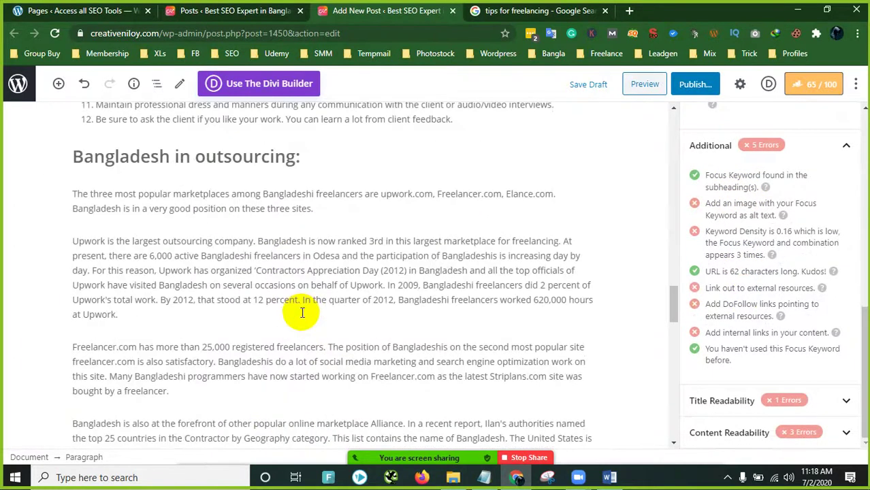
pyautogui.scroll(-6, 303, 313)
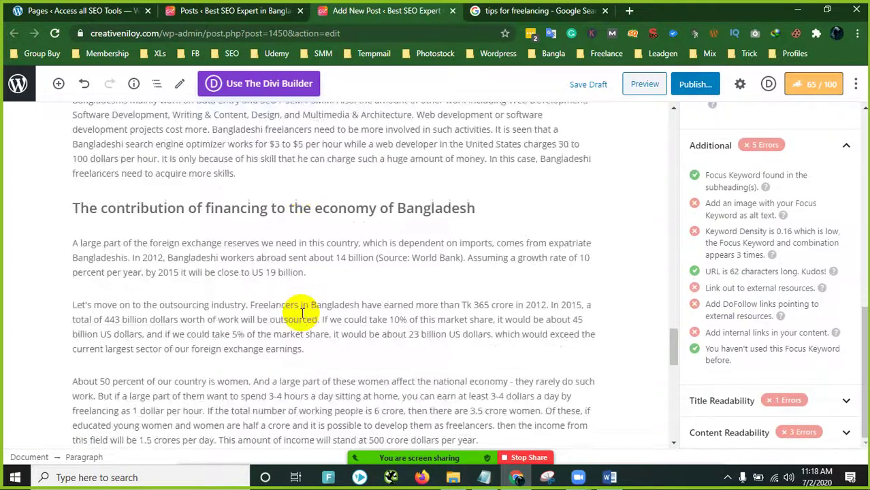
pyautogui.scroll(-5, 418, 309)
pyautogui.scroll(20, 407, 315)
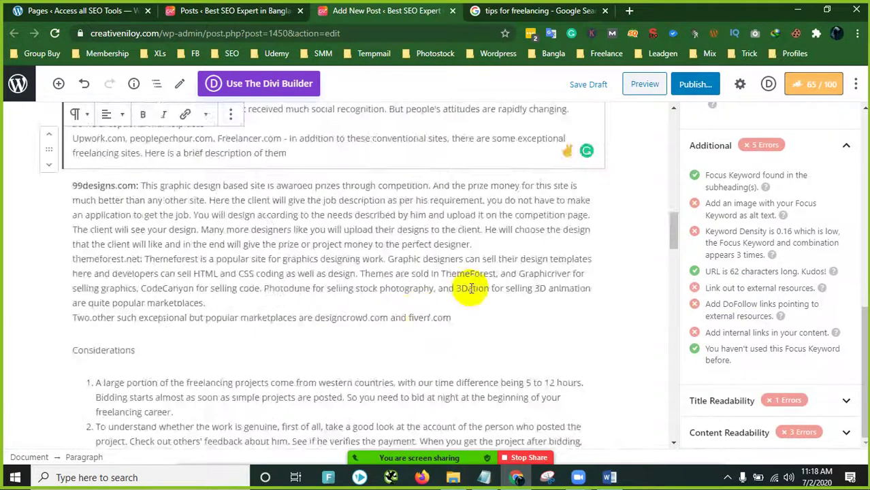
pyautogui.scroll(15, 415, 285)
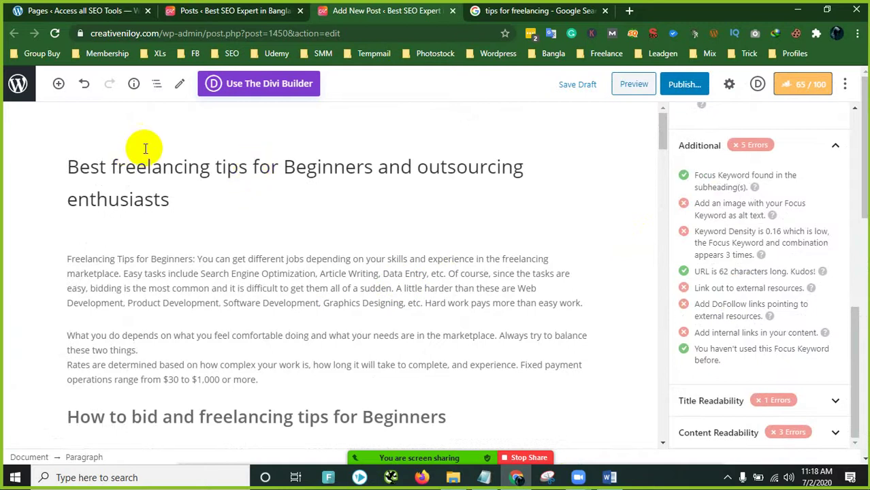
pyautogui.scroll(-6, 311, 345)
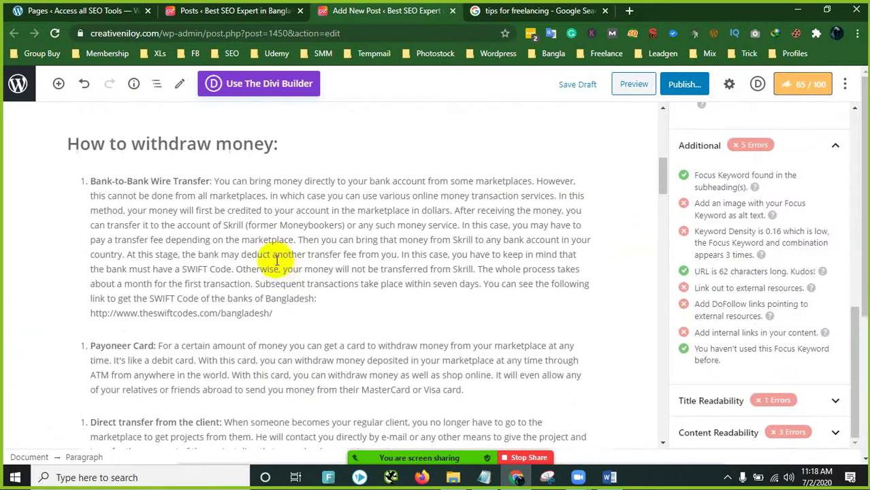
pyautogui.scroll(2, 277, 261)
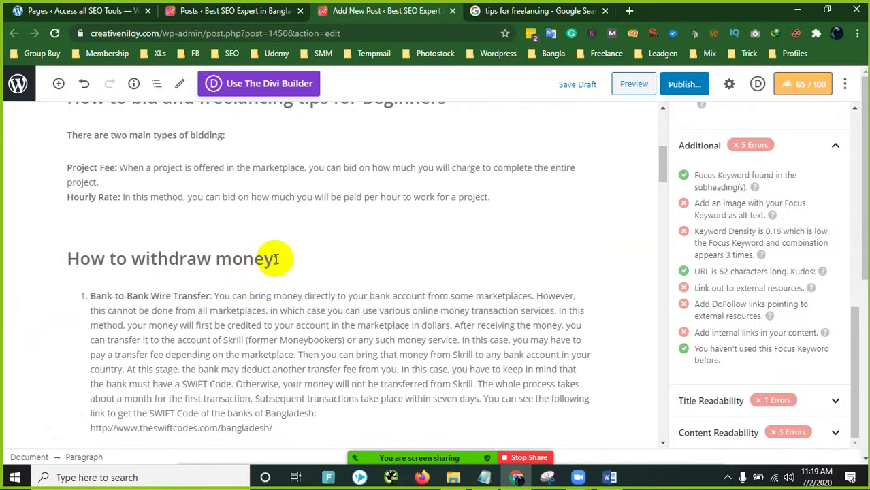
pyautogui.scroll(2, 466, 294)
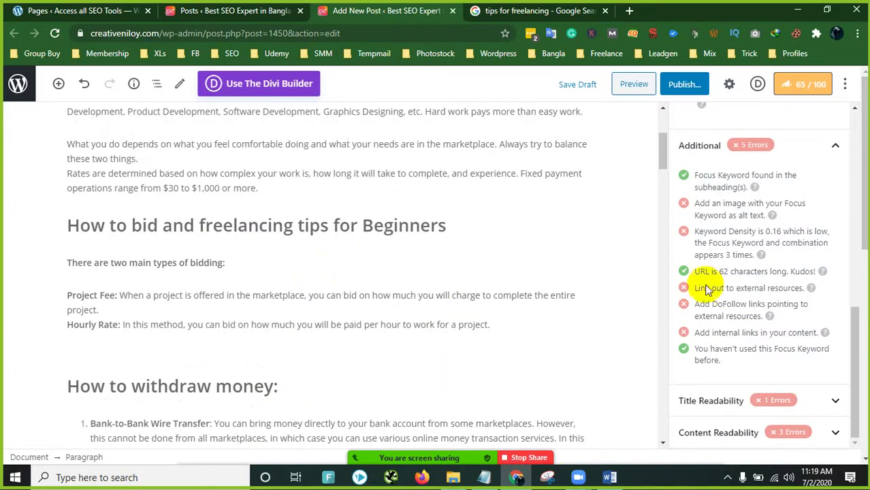
pyautogui.moveTo(704, 203); pyautogui.dragTo(767, 203)
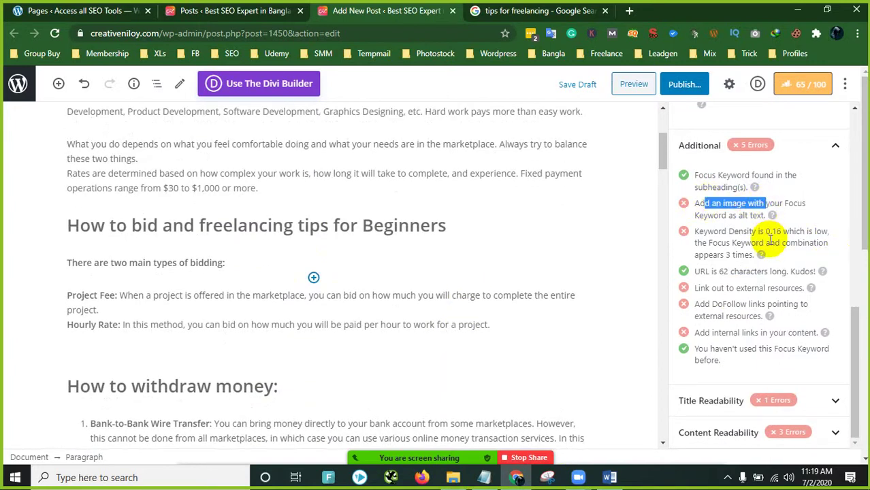
pyautogui.moveTo(762, 218); pyautogui.dragTo(696, 203)
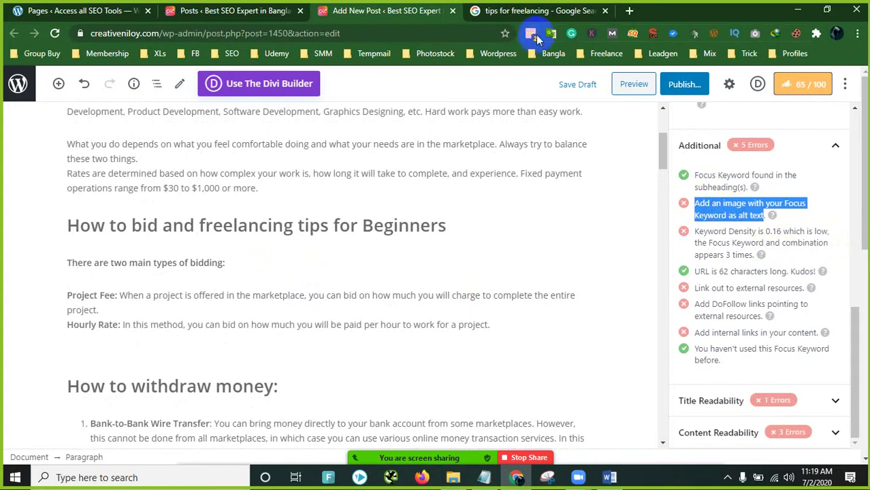
# Step: Open the bookmarked Nohat stock image site in a new browser tab and search it for "freelancing"
pyautogui.click(565, 10)
pyautogui.click(630, 10)
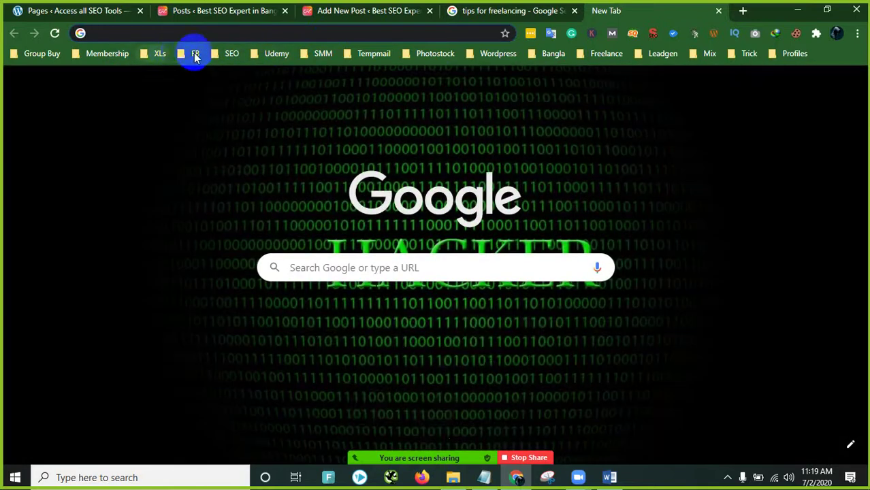
pyautogui.click(433, 53)
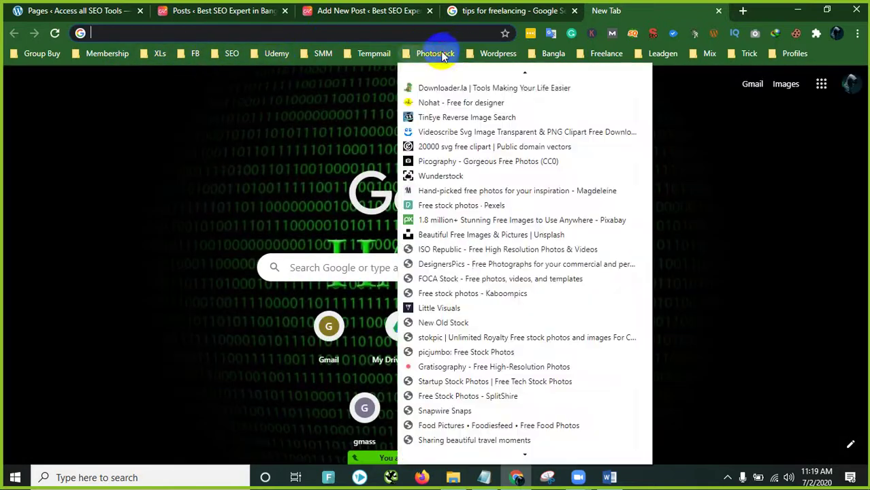
pyautogui.click(444, 103)
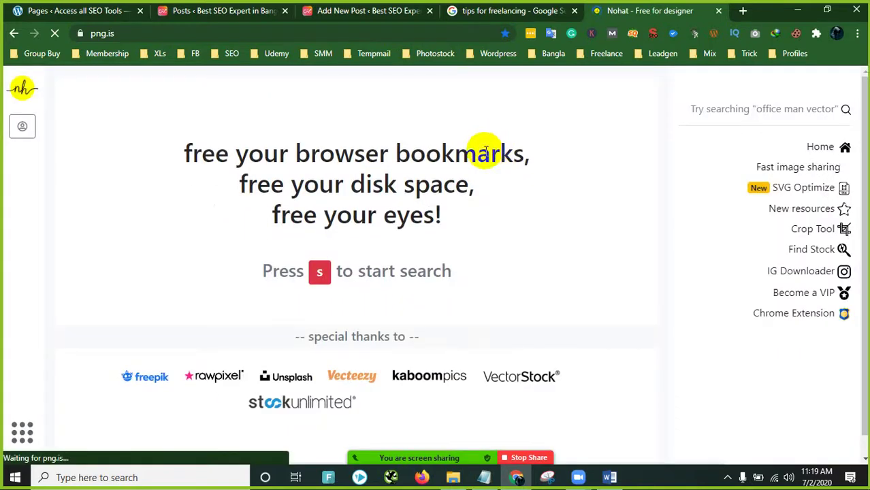
pyautogui.click(711, 111)
pyautogui.write('free')
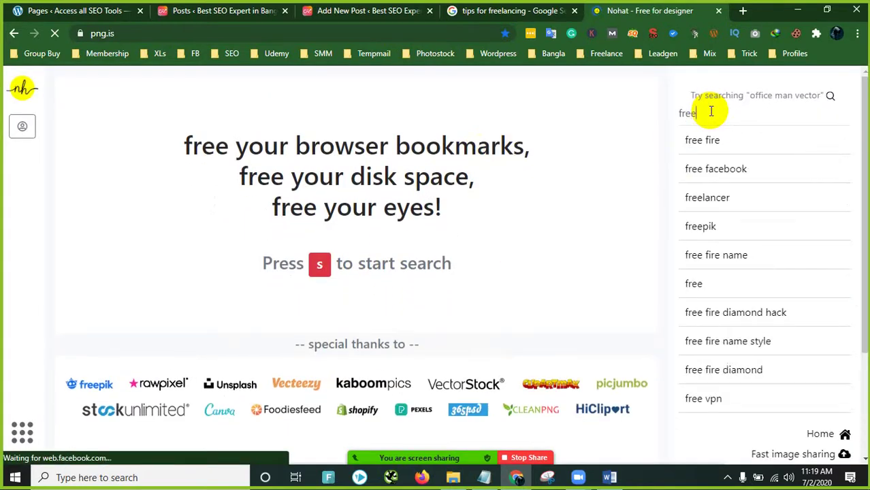
pyautogui.write('lancing')
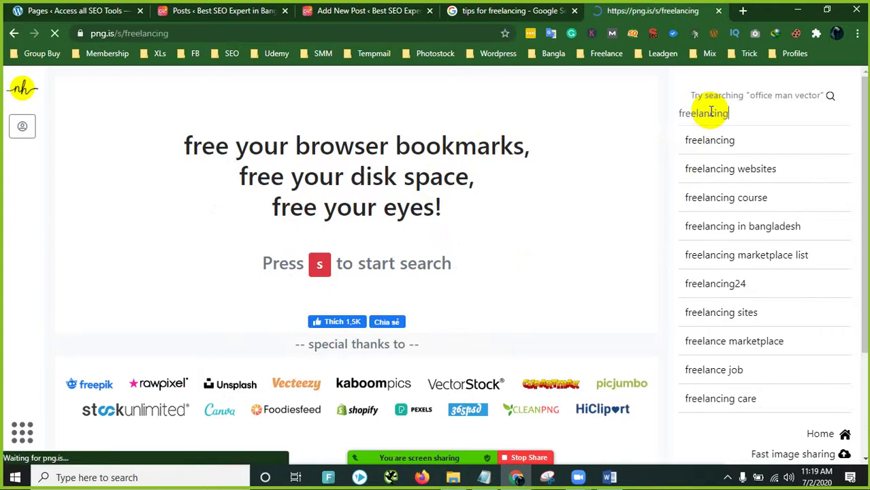
pyautogui.press('Return')
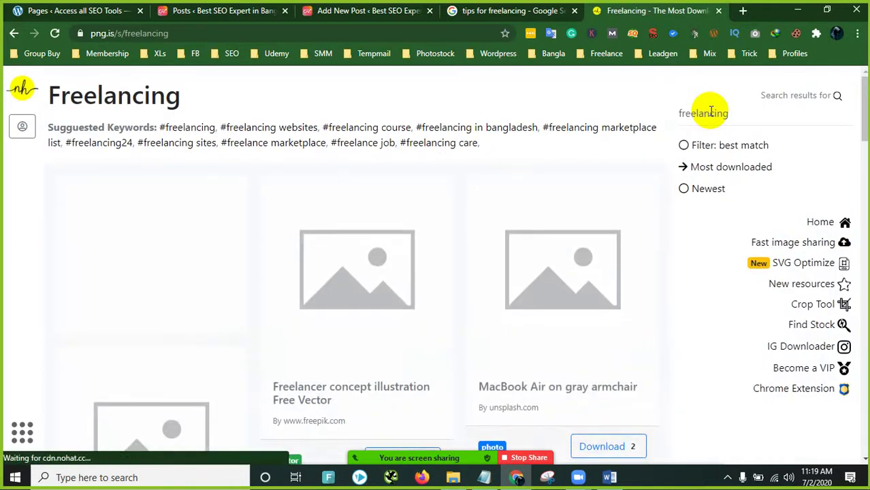
# Step: Browse the "freelancing" image results from the first to the last entries for a picture suited to the blog post
pyautogui.scroll(-2, 467, 287)
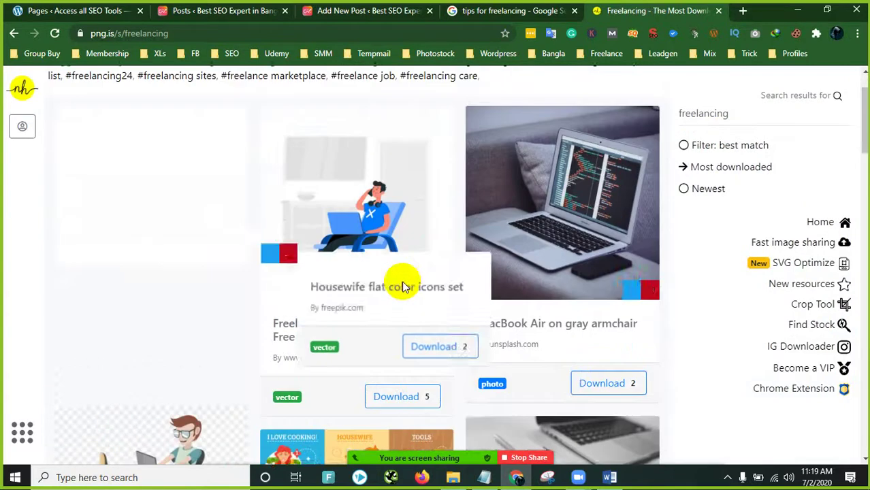
pyautogui.scroll(1, 278, 243)
pyautogui.scroll(-1, 390, 306)
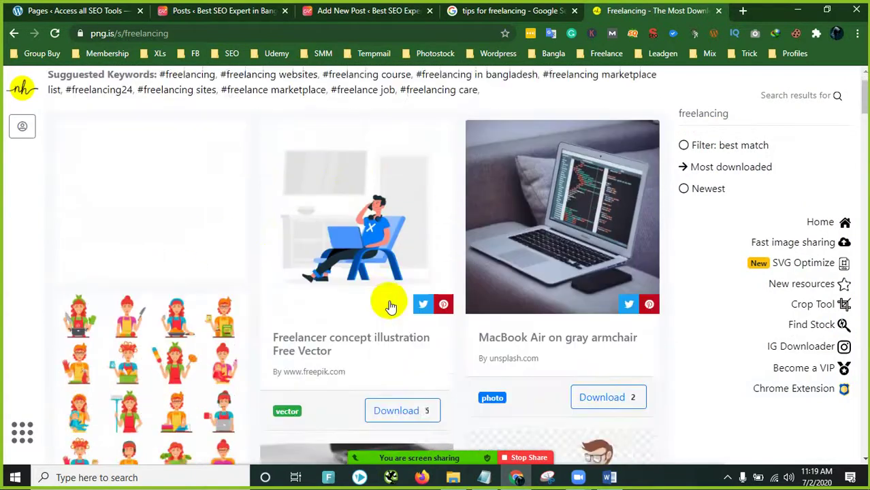
pyautogui.scroll(-5, 391, 306)
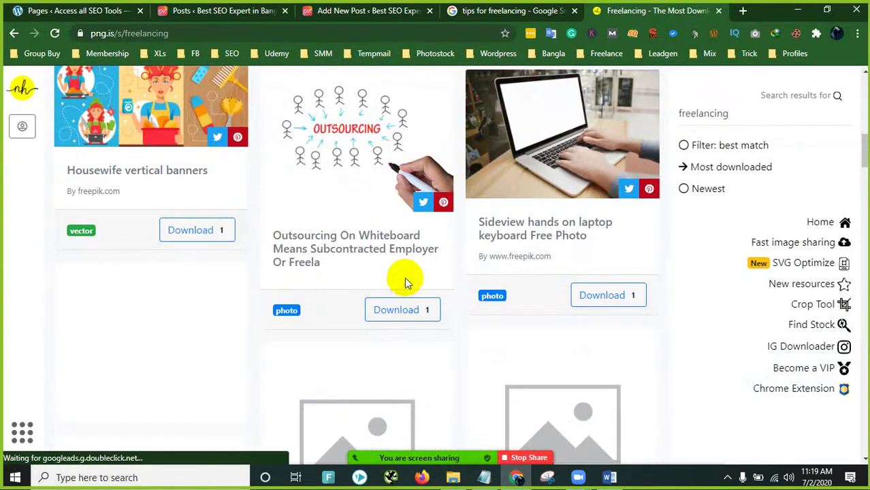
pyautogui.scroll(-1, 404, 277)
pyautogui.scroll(-3, 412, 293)
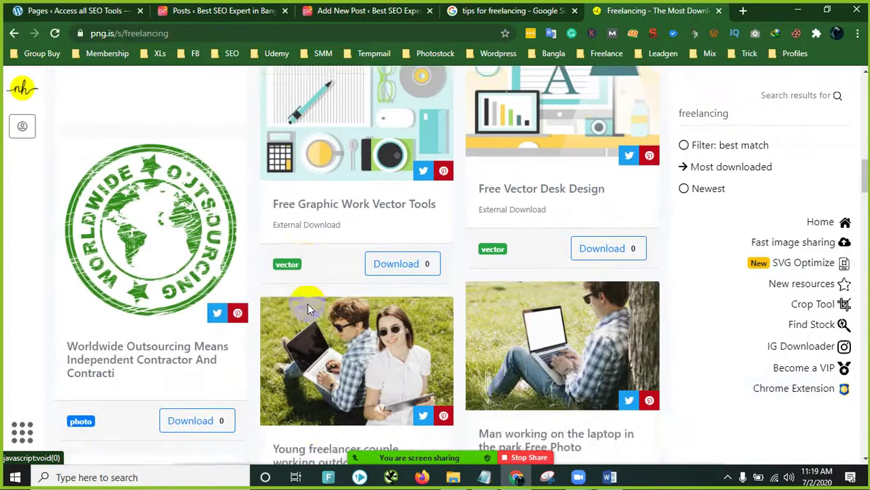
pyautogui.scroll(-4, 307, 303)
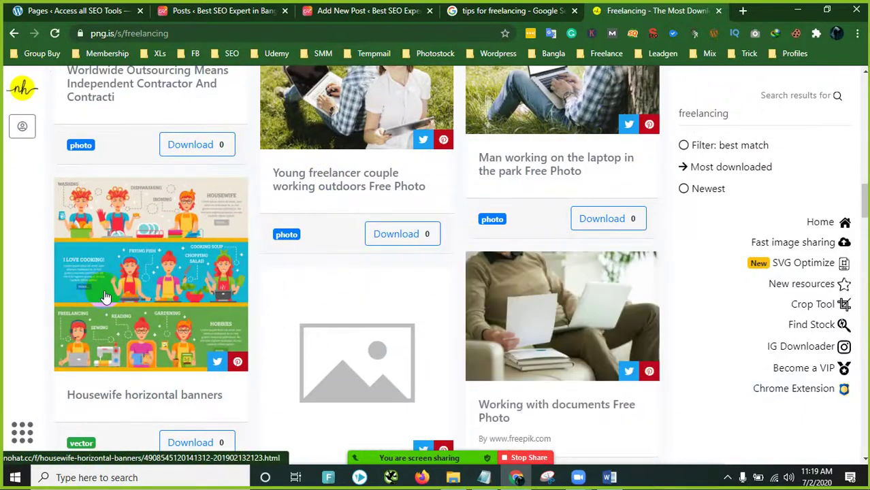
pyautogui.scroll(-3, 355, 297)
pyautogui.scroll(-3, 490, 273)
pyautogui.scroll(2, 387, 276)
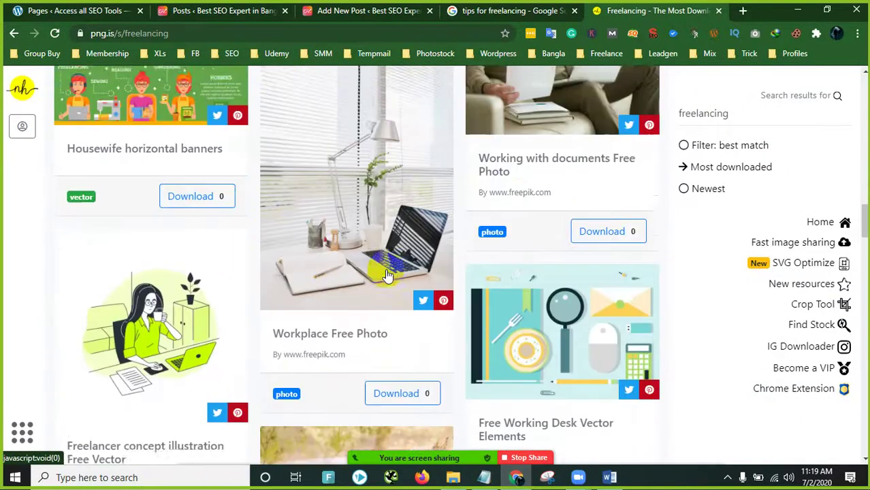
pyautogui.scroll(-4, 409, 235)
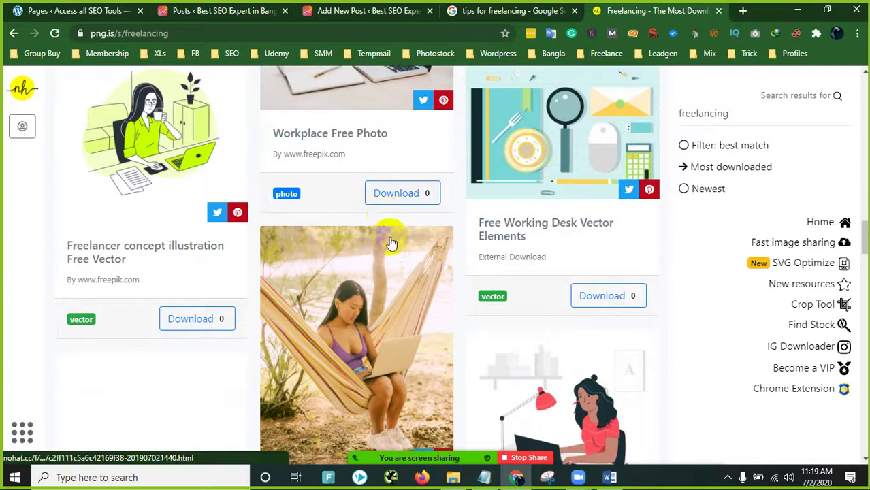
pyautogui.scroll(-5, 156, 330)
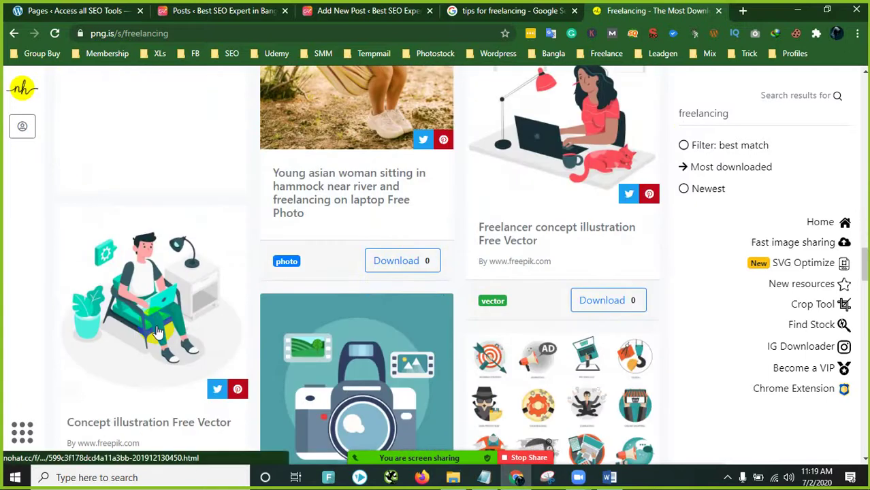
pyautogui.scroll(2, 155, 330)
pyautogui.scroll(-4, 157, 330)
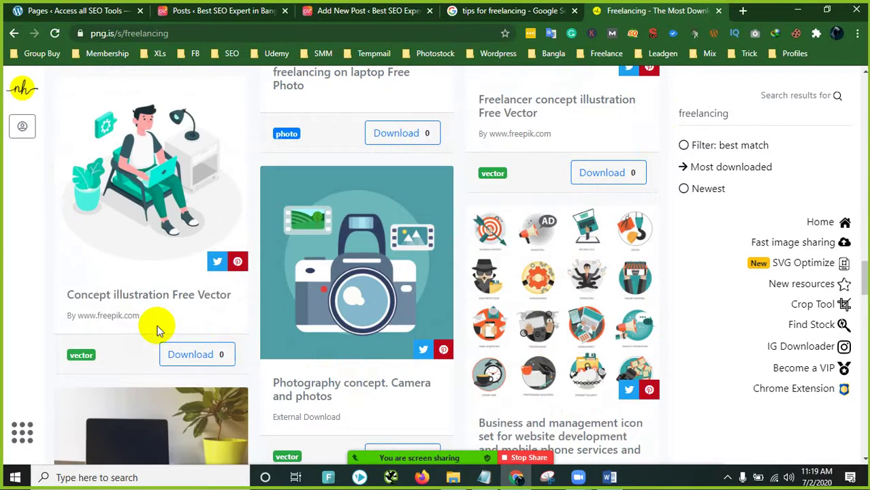
pyautogui.scroll(-9, 157, 330)
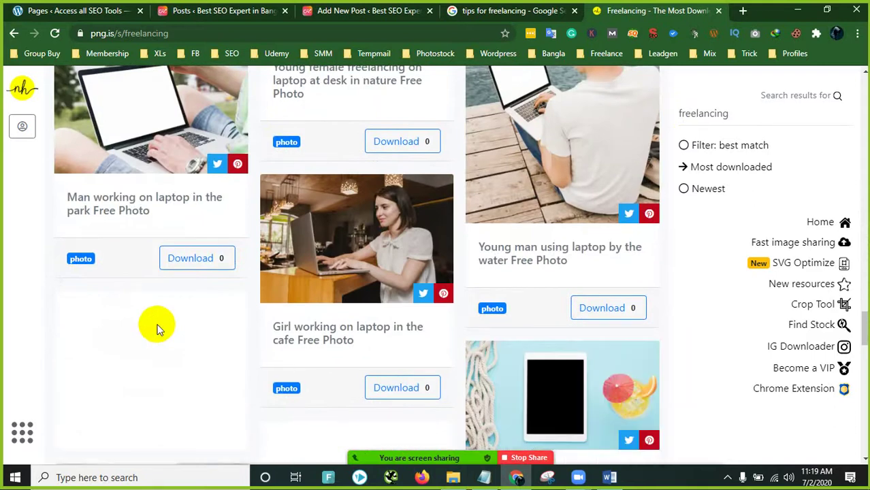
pyautogui.scroll(-4, 156, 331)
pyautogui.scroll(-3, 158, 330)
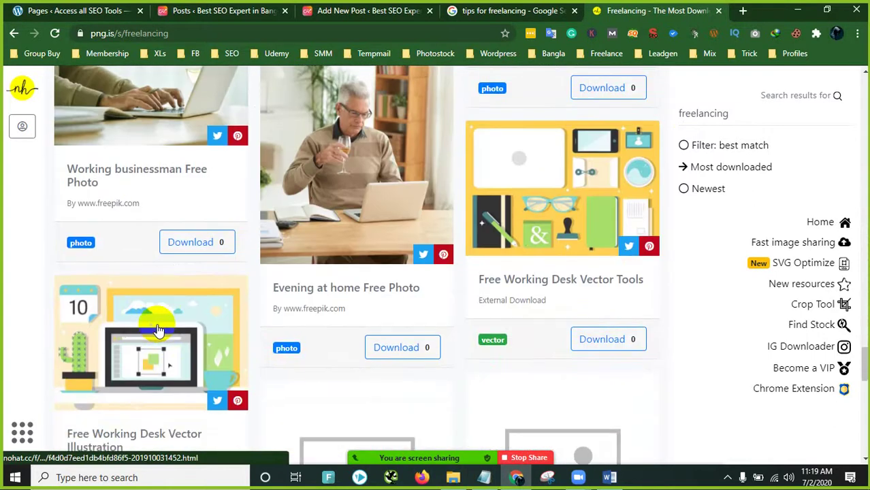
pyautogui.scroll(-3, 157, 330)
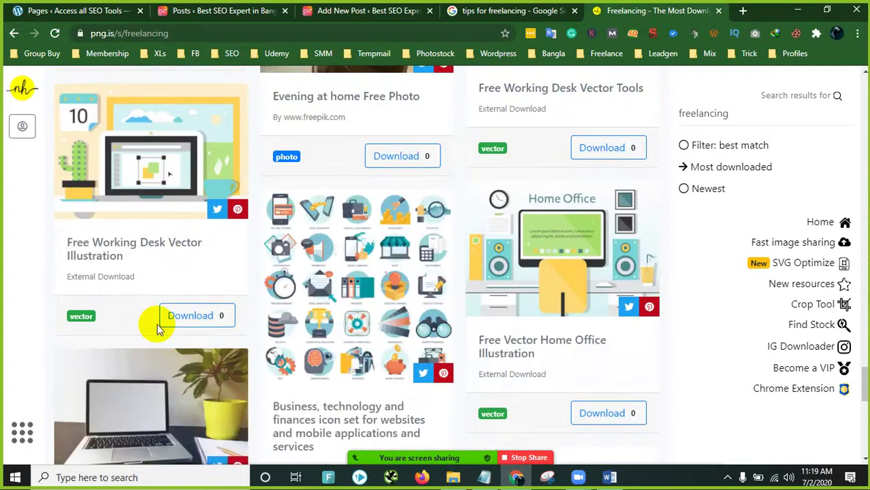
pyautogui.scroll(-3, 157, 330)
pyautogui.scroll(-4, 157, 330)
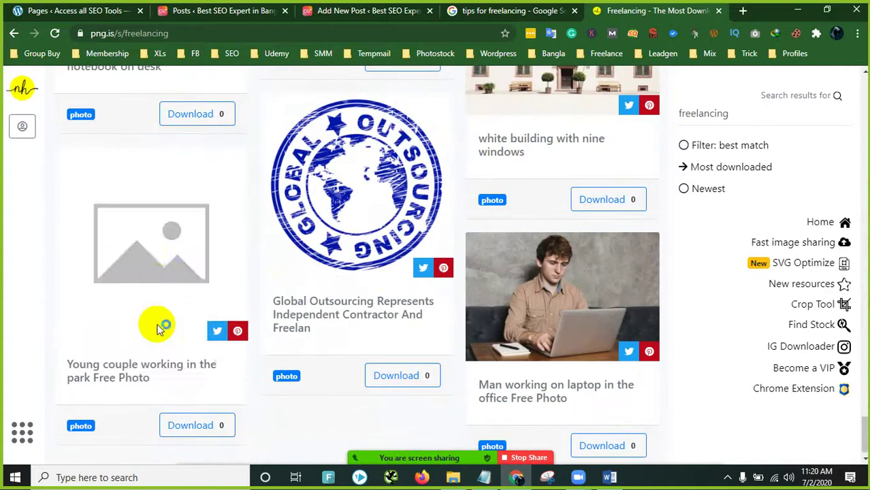
# Step: Return to the start of the results and compare the freelancer illustrations, outsourcing images and workspace vectors a second time
pyautogui.click(866, 310)
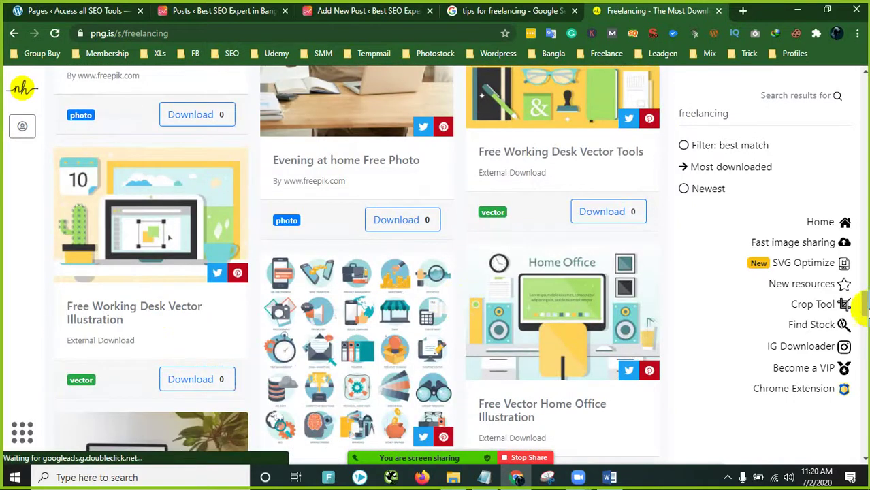
pyautogui.click(866, 310)
pyautogui.scroll(10, 635, 265)
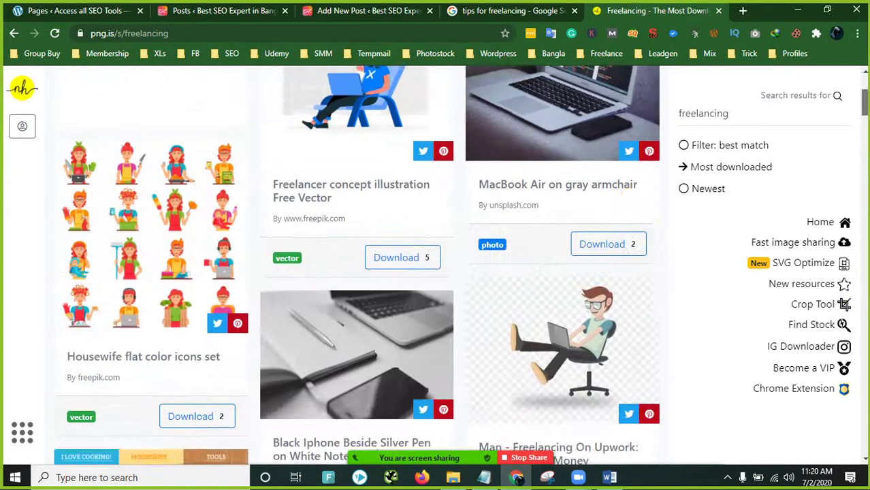
pyautogui.scroll(-5, 635, 276)
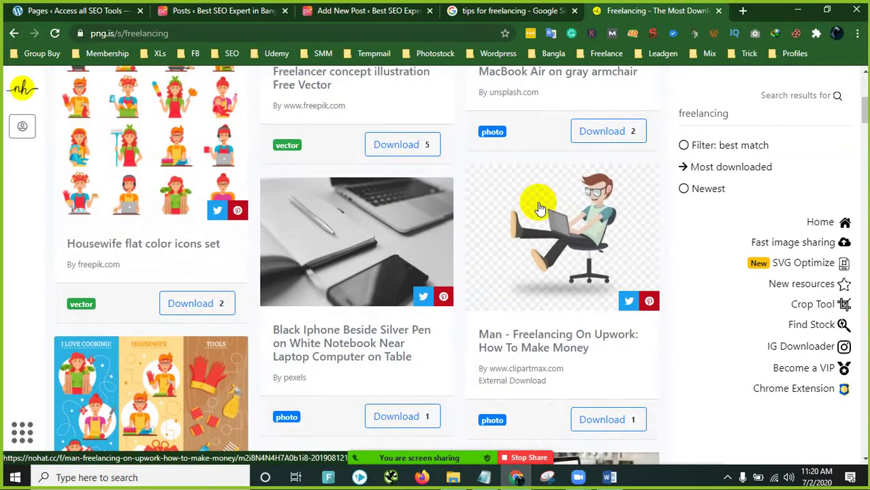
pyautogui.scroll(-4, 540, 254)
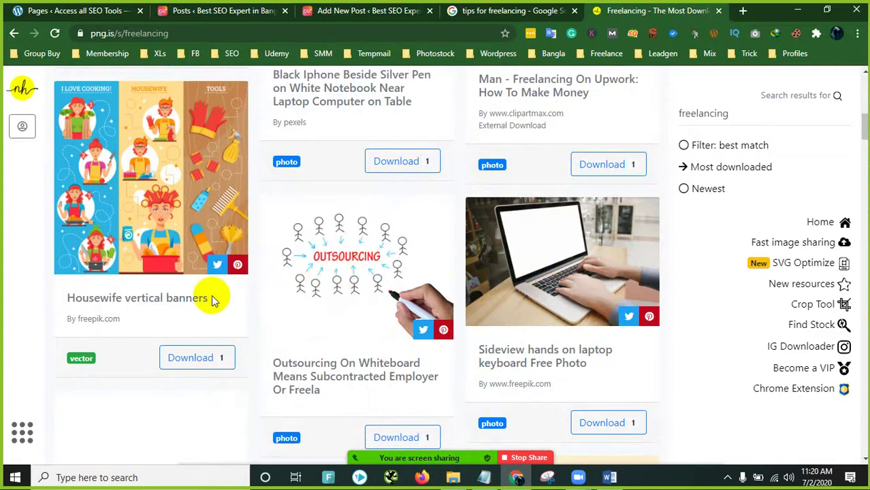
pyautogui.scroll(-3, 210, 295)
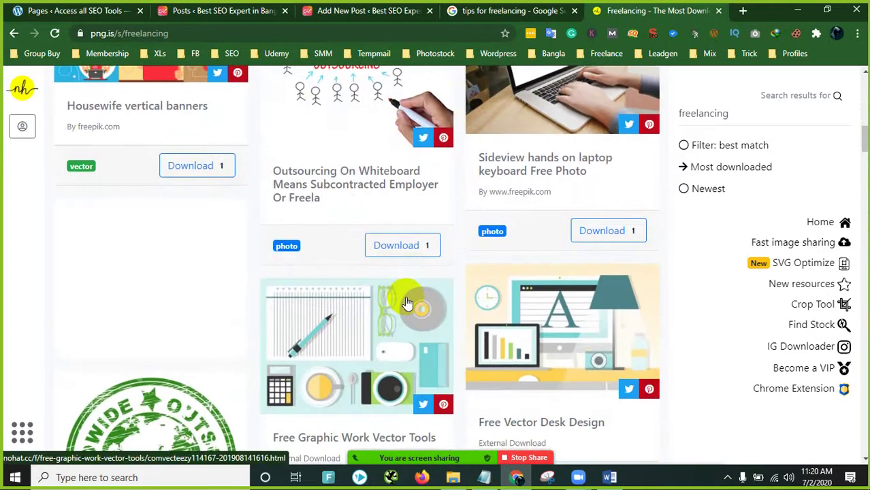
pyautogui.scroll(-2, 405, 297)
pyautogui.scroll(-10, 405, 297)
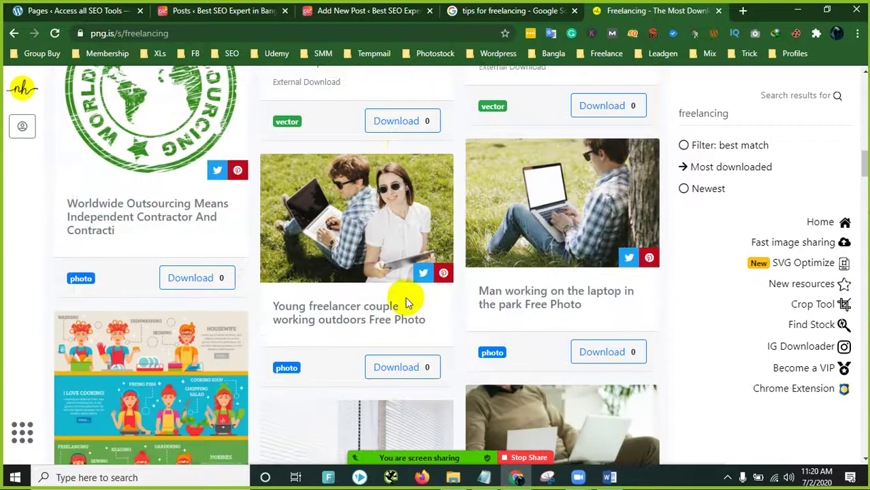
pyautogui.scroll(-4, 555, 310)
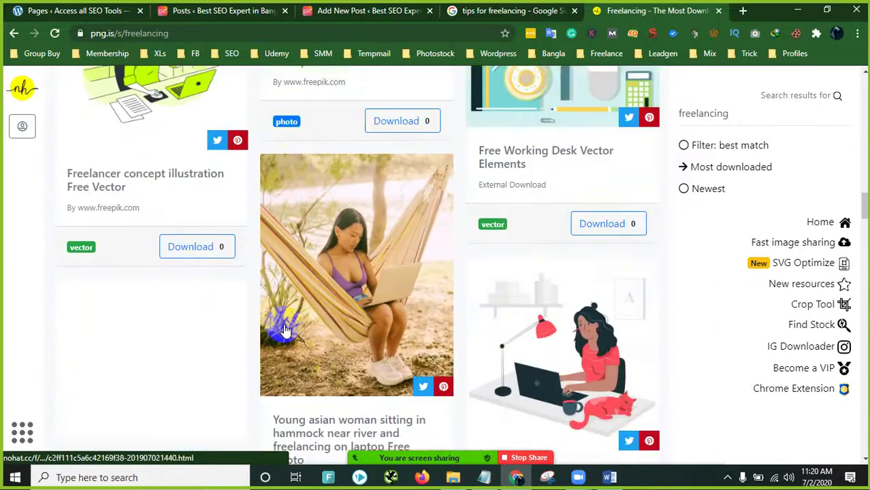
pyautogui.scroll(-12, 142, 252)
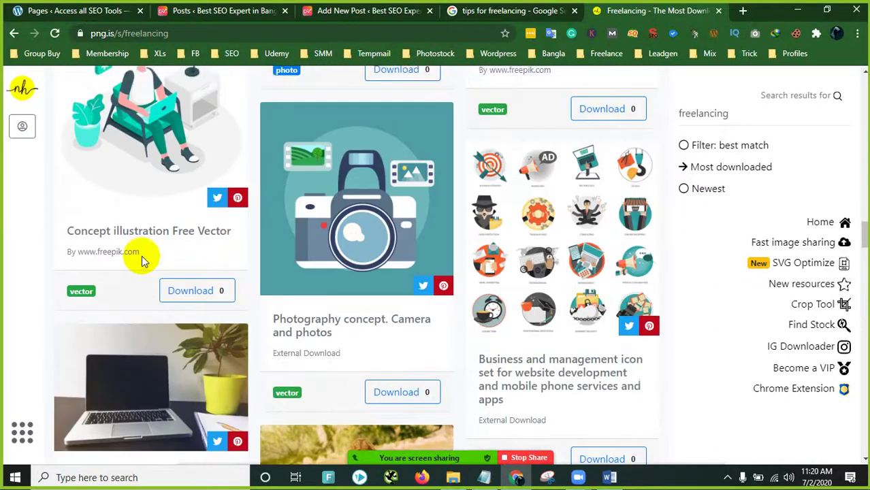
pyautogui.scroll(-15, 149, 267)
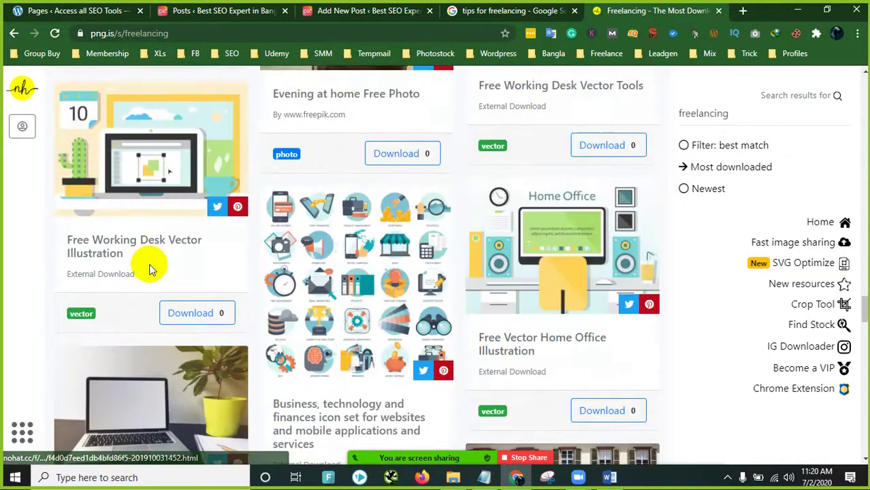
pyautogui.scroll(-8, 460, 282)
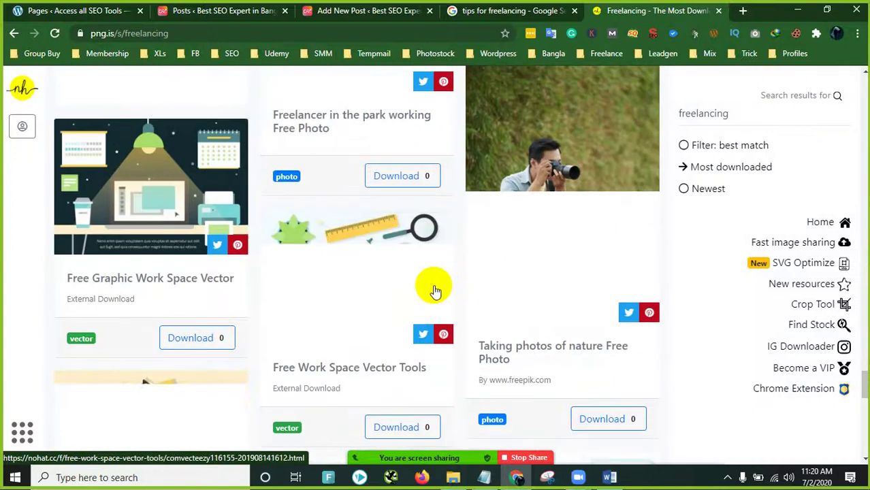
pyautogui.scroll(-3, 436, 291)
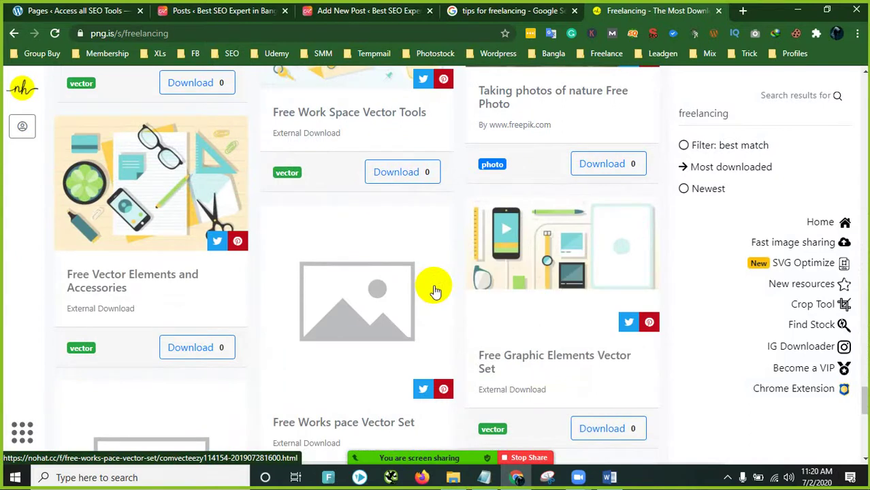
pyautogui.scroll(-3, 435, 292)
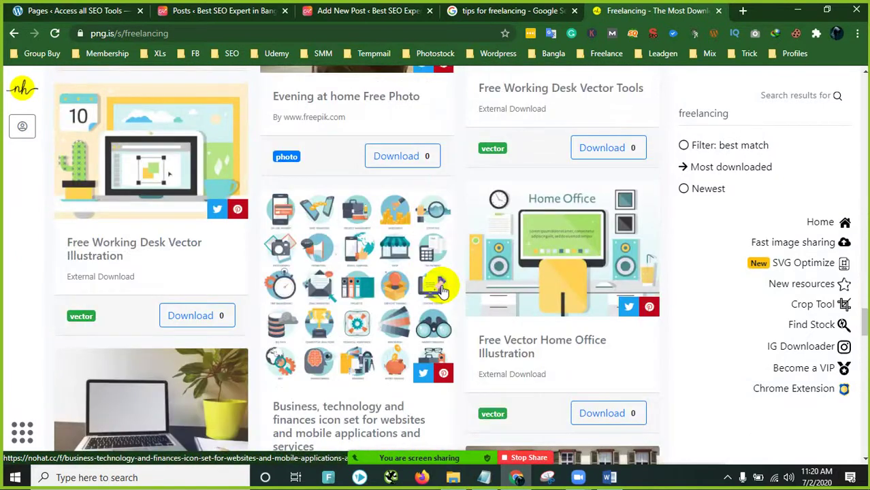
# Step: Browse the remaining "freelancing" photos and vectors through to the end of the results for a picture suited to the blog post
pyautogui.scroll(3, 441, 289)
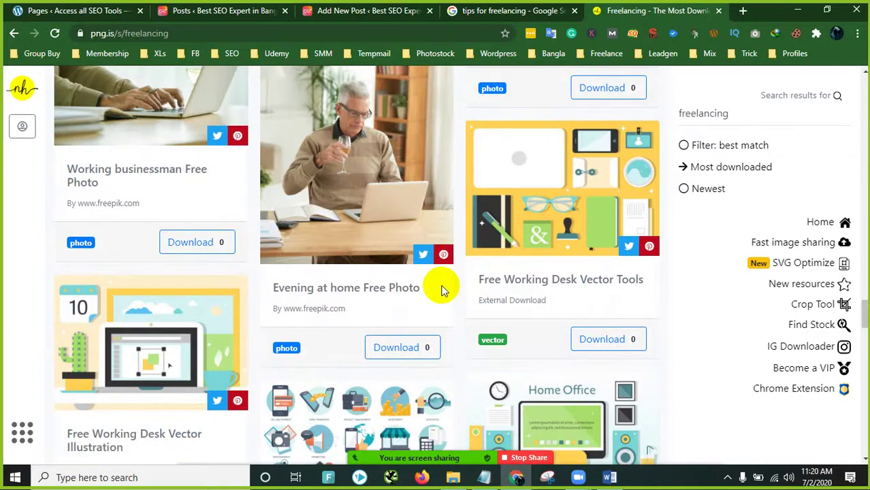
pyautogui.scroll(3, 442, 289)
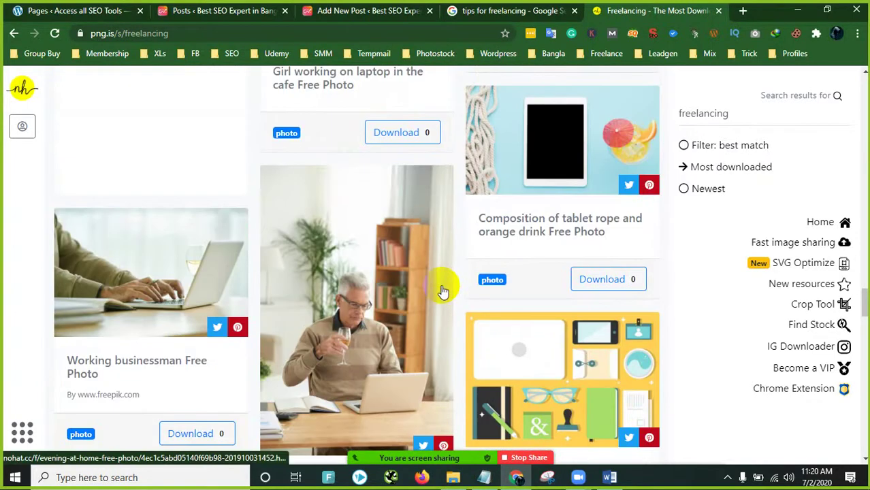
pyautogui.scroll(4, 443, 292)
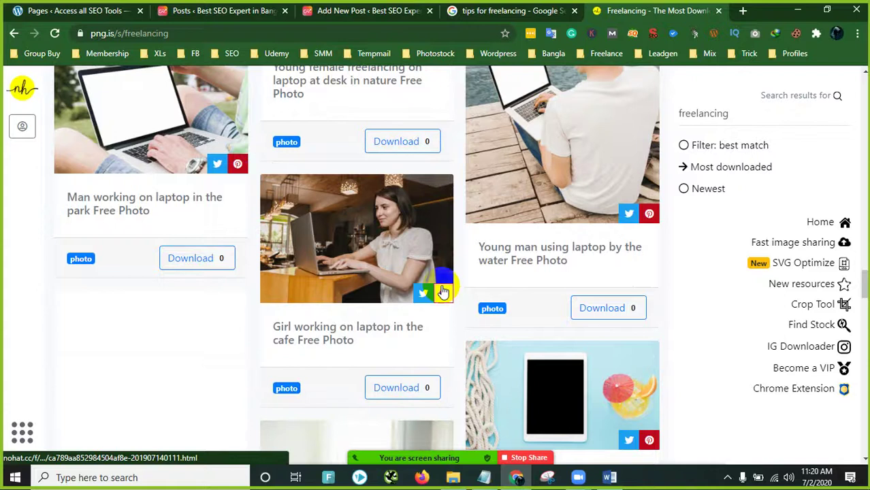
pyautogui.scroll(4, 443, 292)
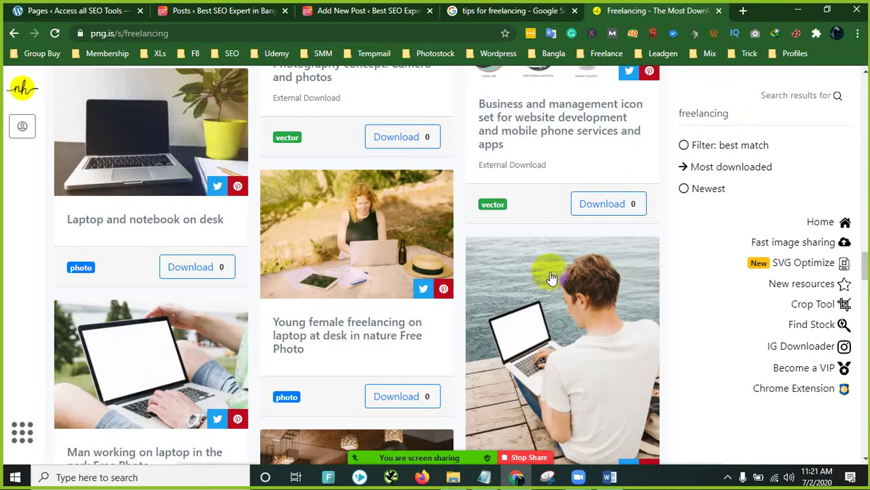
pyautogui.scroll(-5, 529, 327)
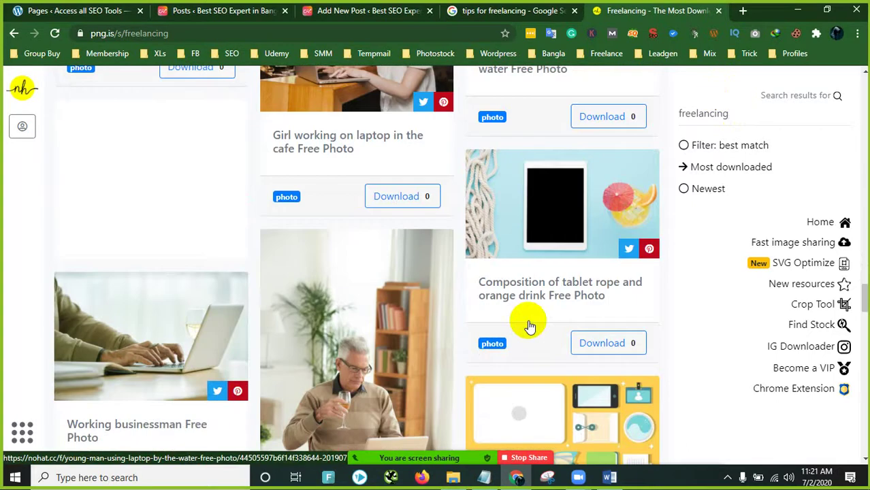
pyautogui.scroll(-5, 530, 327)
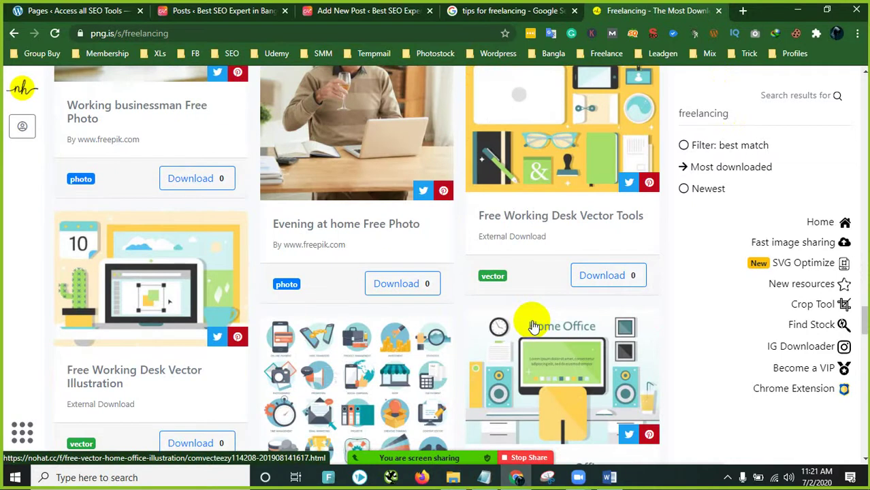
pyautogui.scroll(-10, 534, 313)
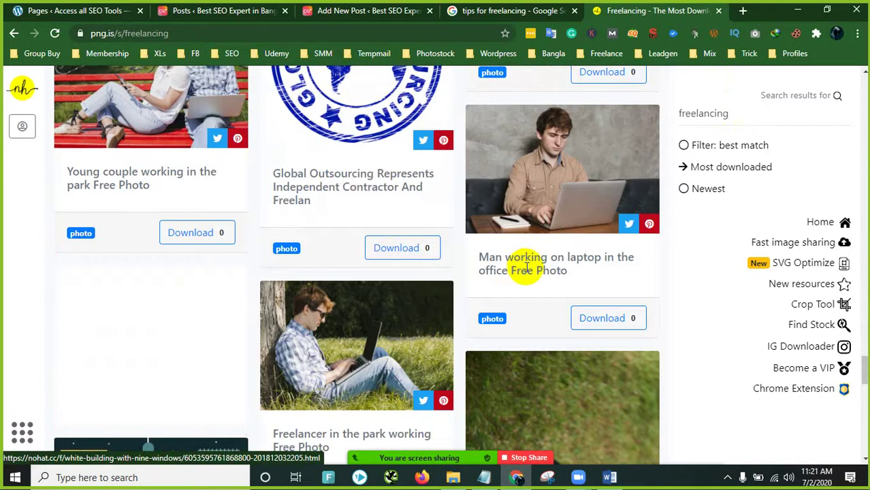
pyautogui.scroll(-5, 529, 266)
pyautogui.scroll(4, 597, 237)
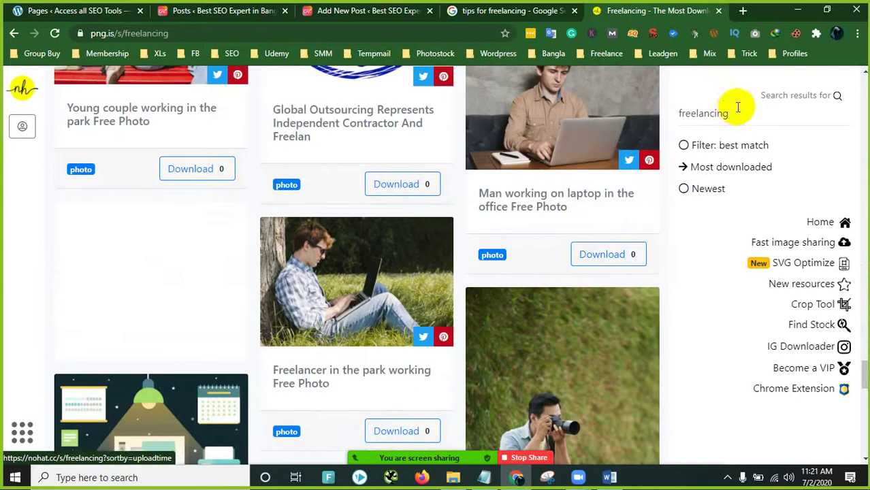
pyautogui.moveTo(730, 113); pyautogui.dragTo(677, 116)
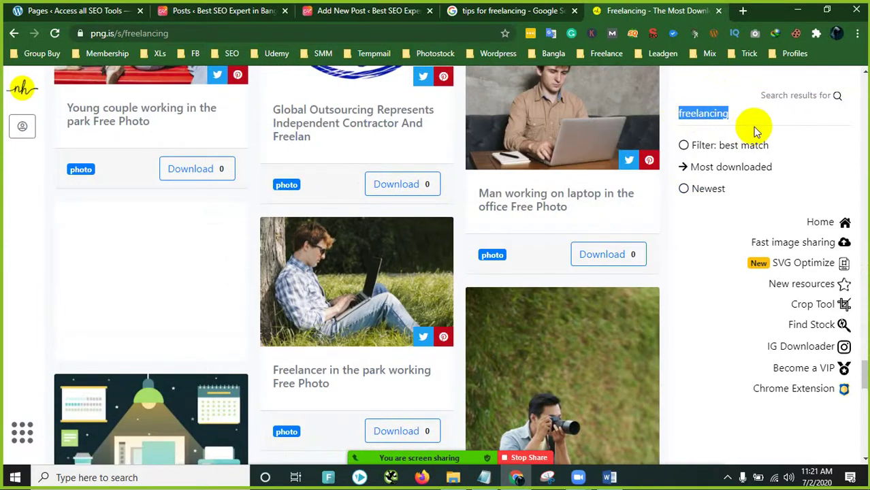
pyautogui.scroll(-4, 469, 288)
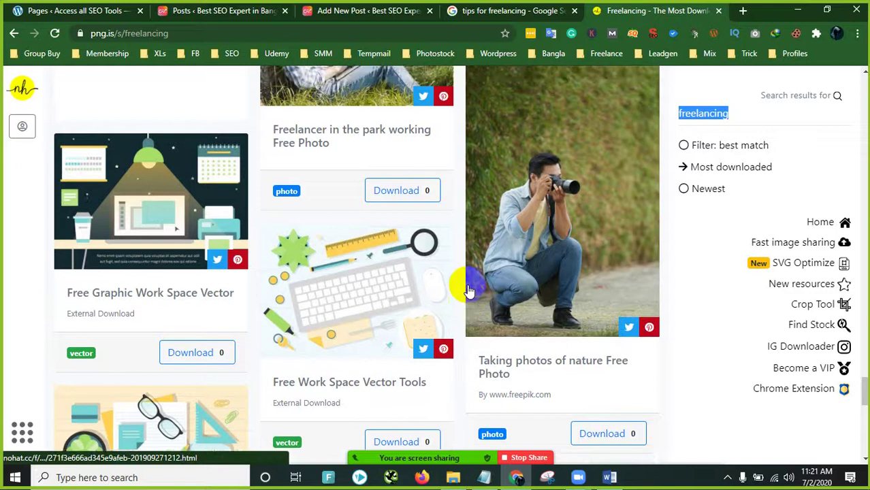
pyautogui.scroll(-6, 468, 291)
pyautogui.scroll(-3, 486, 286)
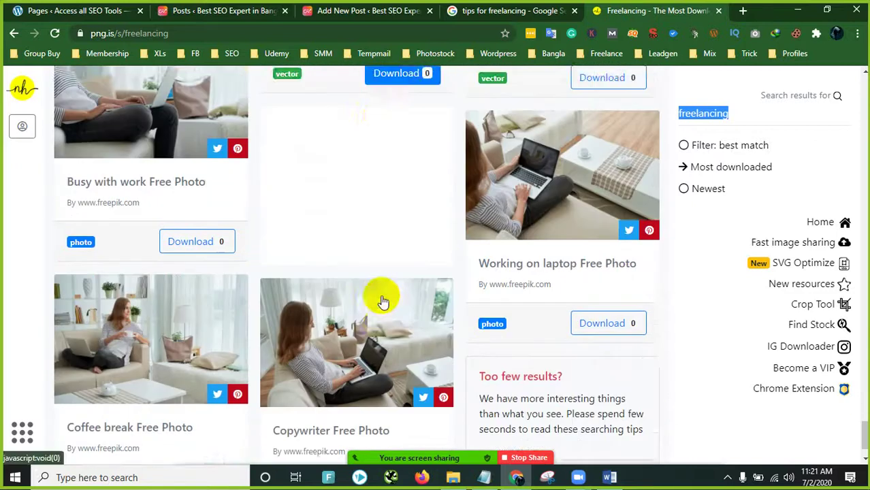
pyautogui.scroll(-1, 383, 302)
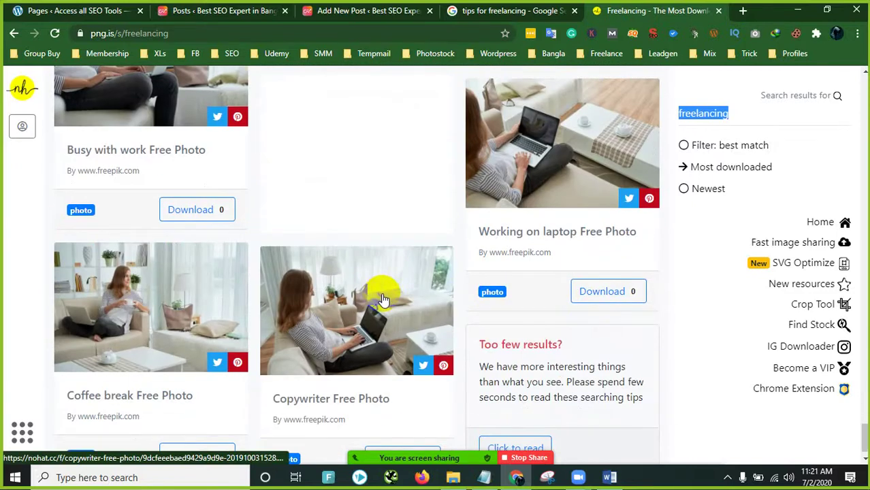
pyautogui.scroll(-1, 384, 301)
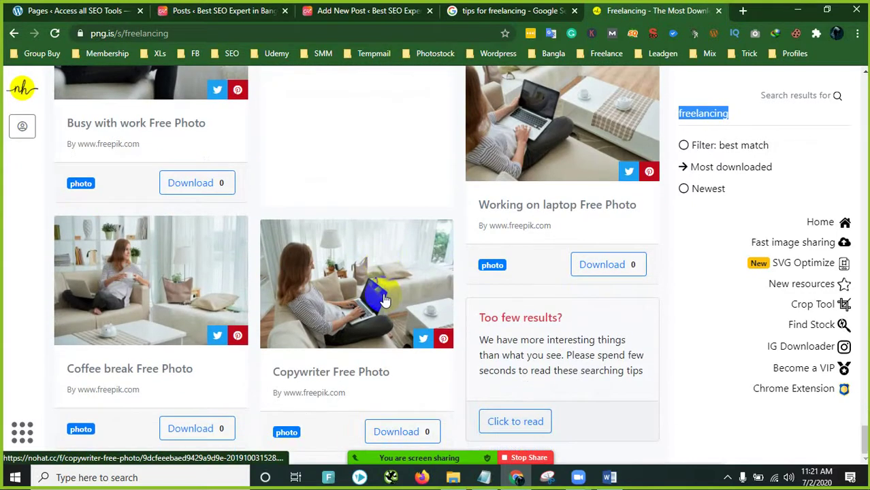
# Step: Request the download of "Busy with work Free Photo" and open its frp-5766777.zip archive in Google Drive
pyautogui.scroll(4, 385, 300)
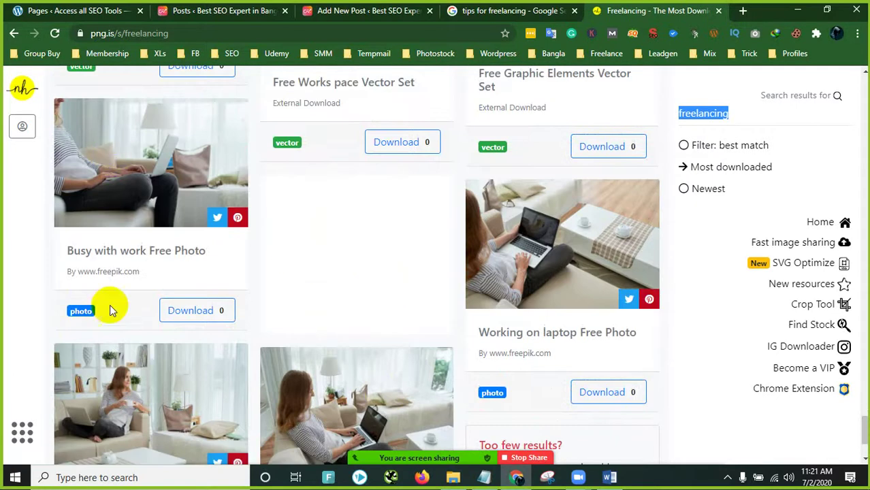
pyautogui.click(182, 312)
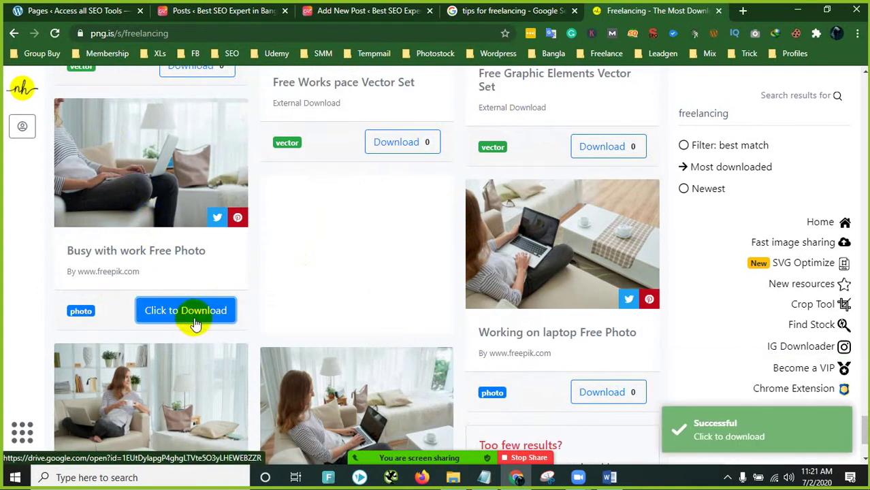
pyautogui.click(194, 314)
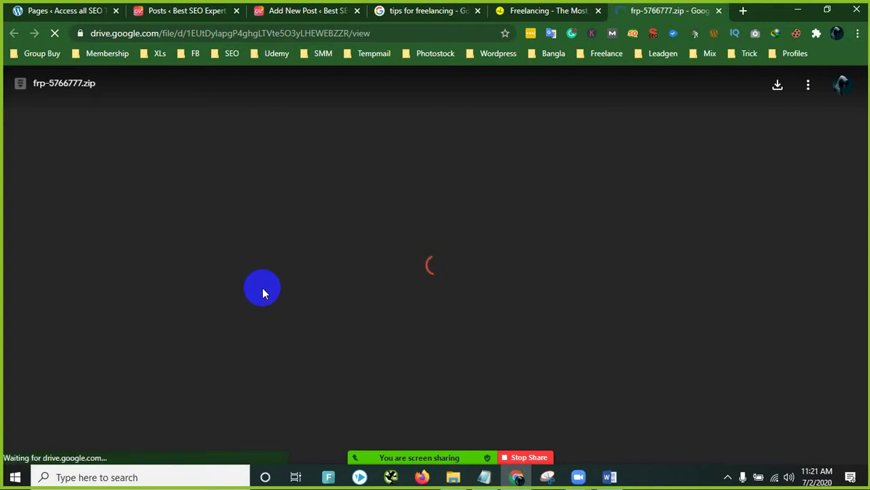
pyautogui.click(549, 14)
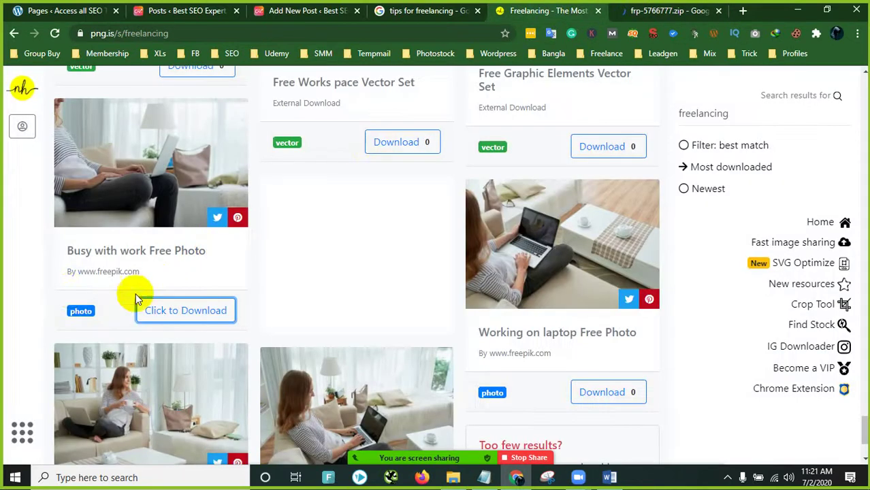
pyautogui.scroll(2, 403, 213)
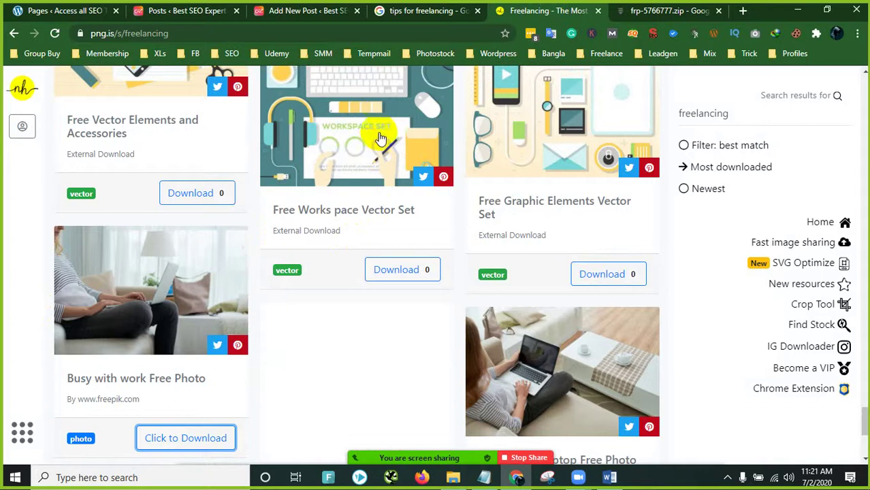
pyautogui.scroll(-1, 194, 340)
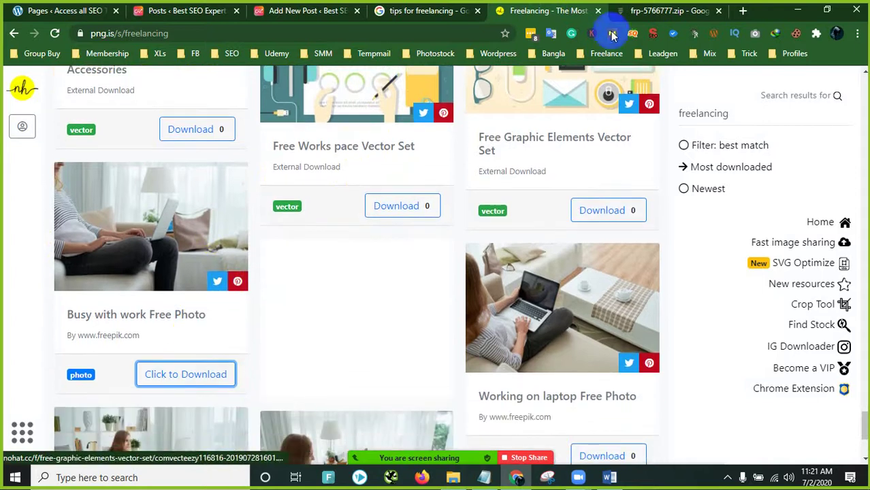
pyautogui.click(641, 10)
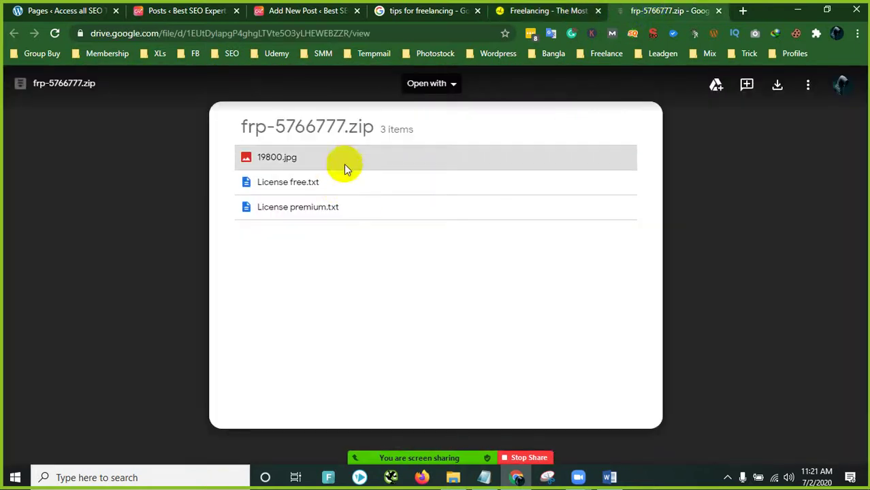
# Step: Download frp-5766777.zip with Internet Download Manager, and close the Google Drive page and the download dialogs
pyautogui.click(783, 86)
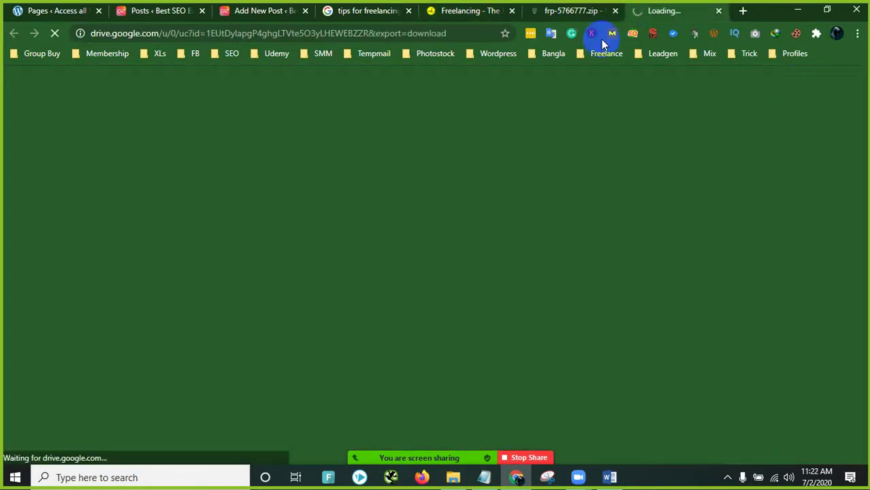
pyautogui.click(592, 10)
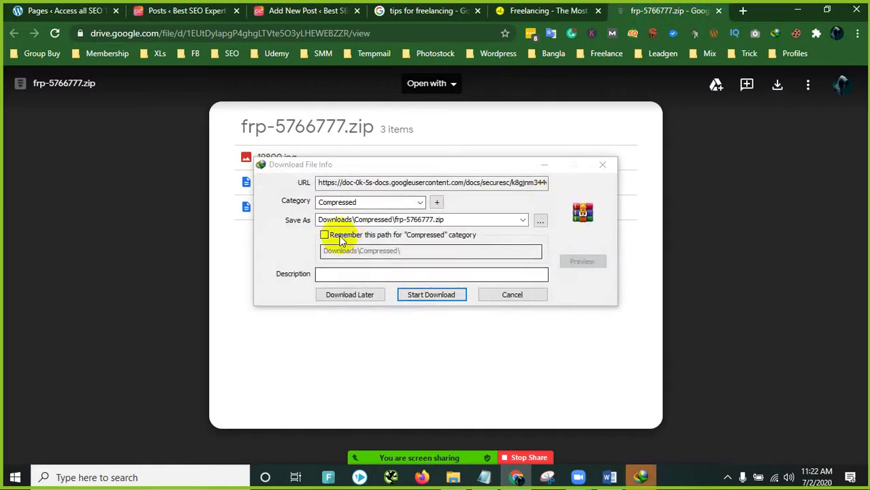
pyautogui.click(432, 294)
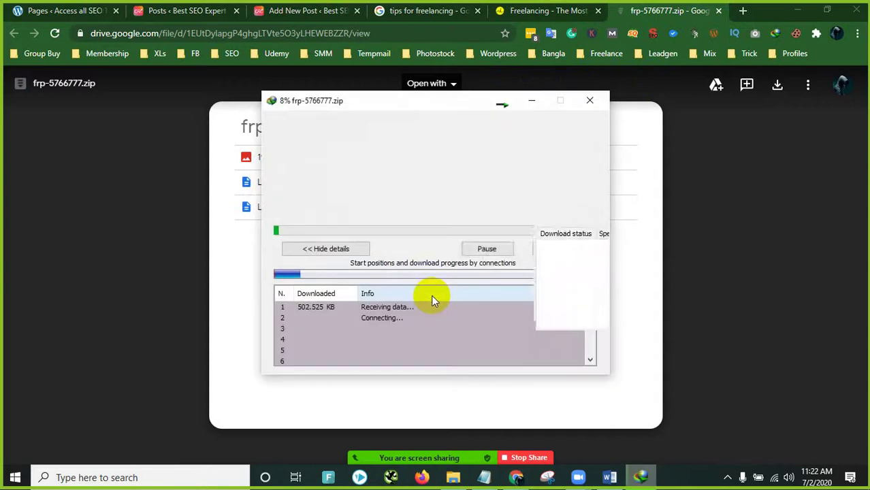
pyautogui.click(719, 12)
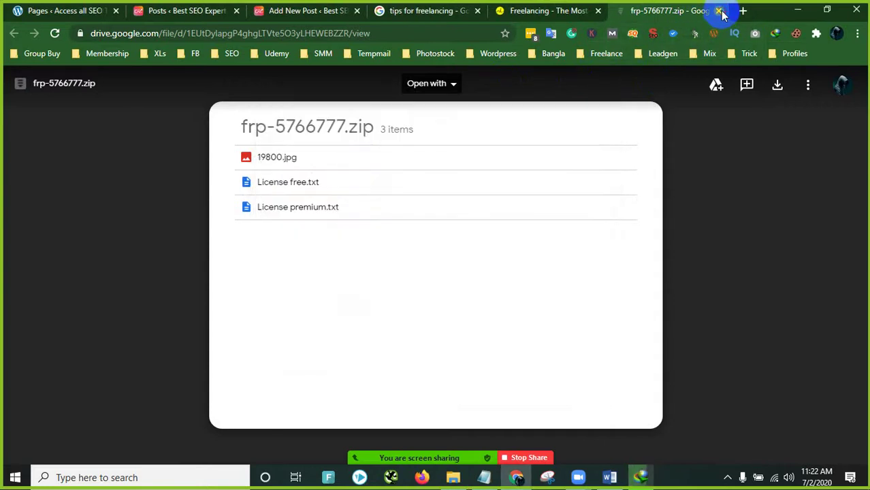
pyautogui.click(720, 11)
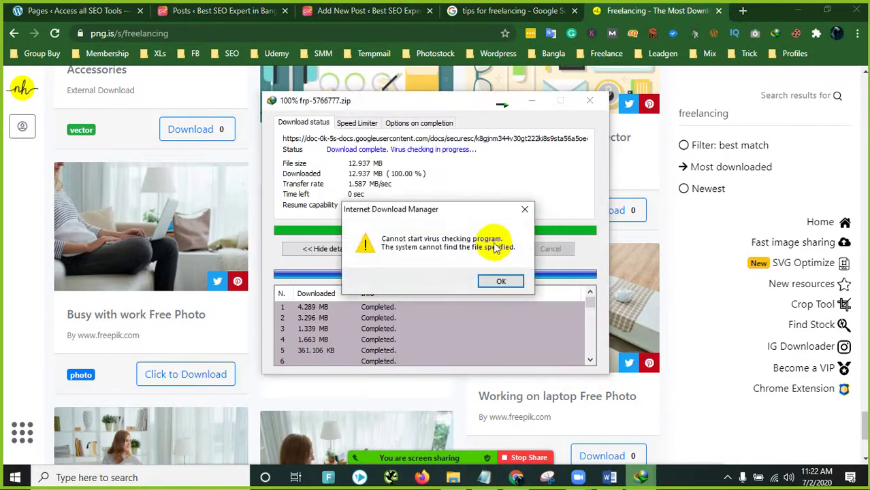
pyautogui.click(500, 279)
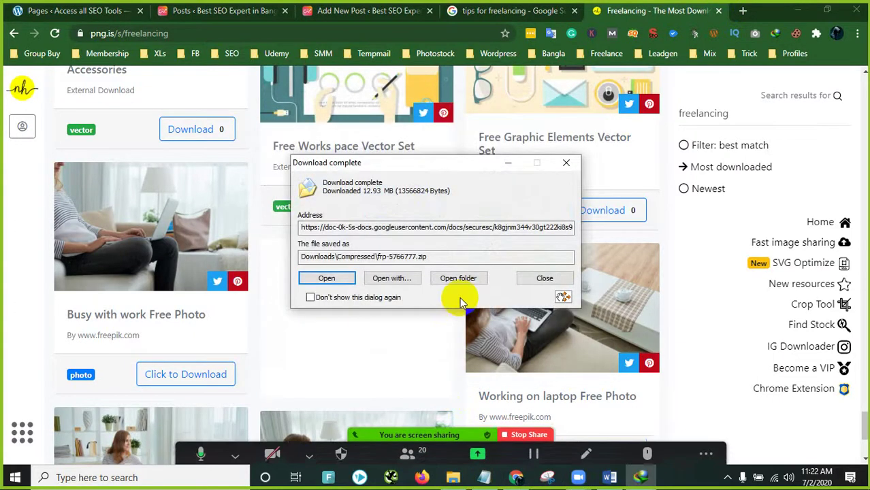
pyautogui.click(532, 276)
# Step: Switch to File Explorer and cut the frp-5766777 archive from the Compressed folder inside Downloads
pyautogui.click(453, 477)
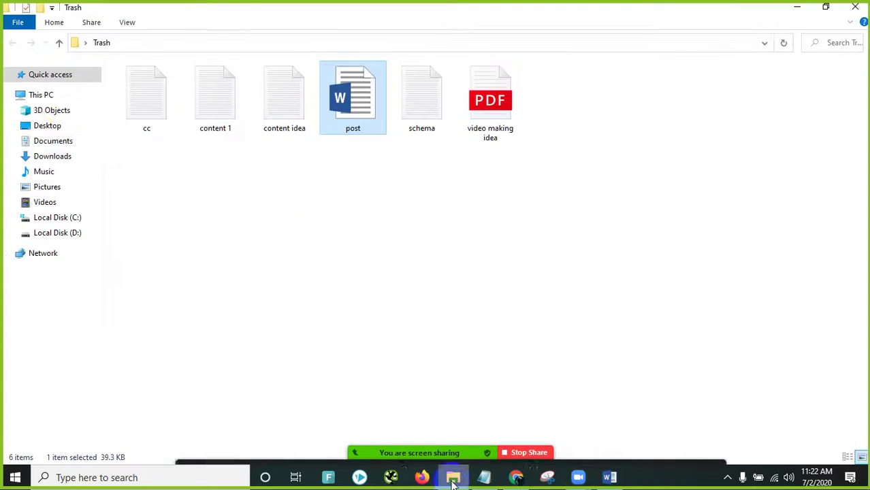
pyautogui.click(50, 156)
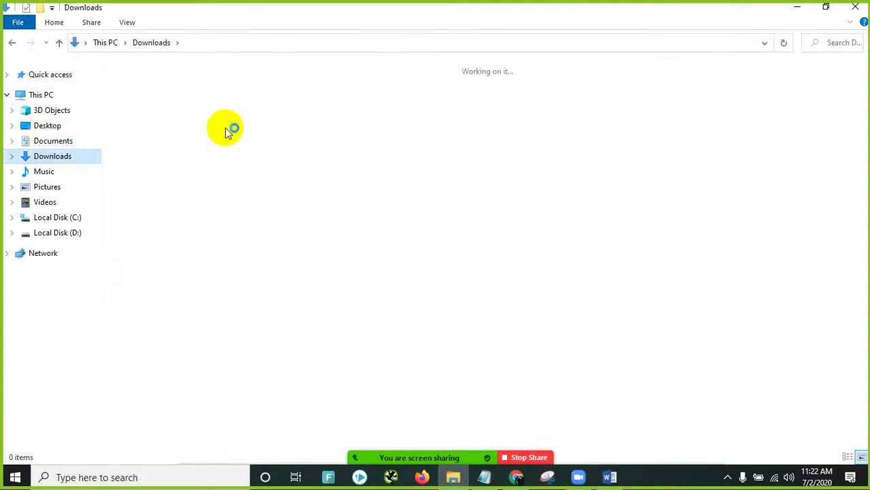
pyautogui.click(156, 231)
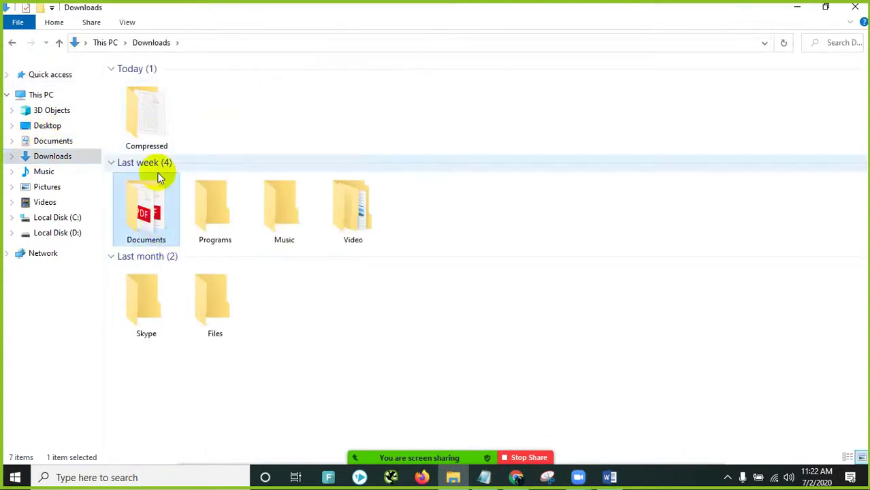
pyautogui.doubleClick(162, 139)
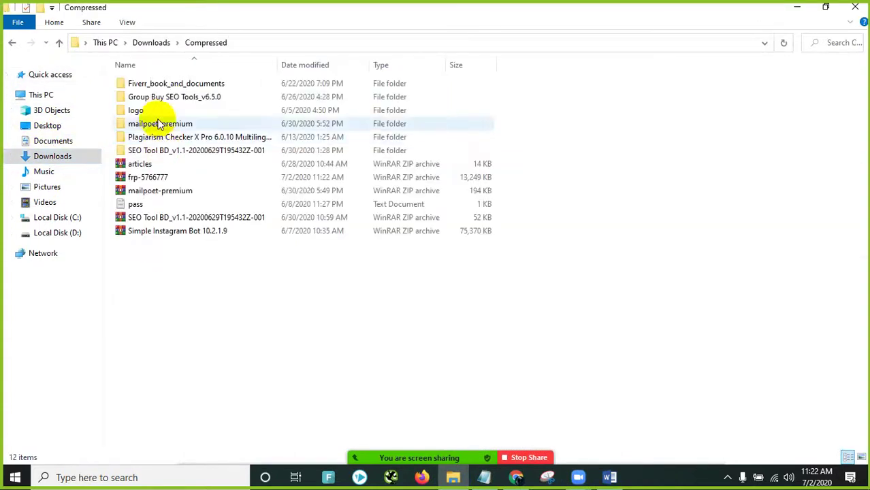
pyautogui.click(158, 178)
pyautogui.rightClick(157, 177)
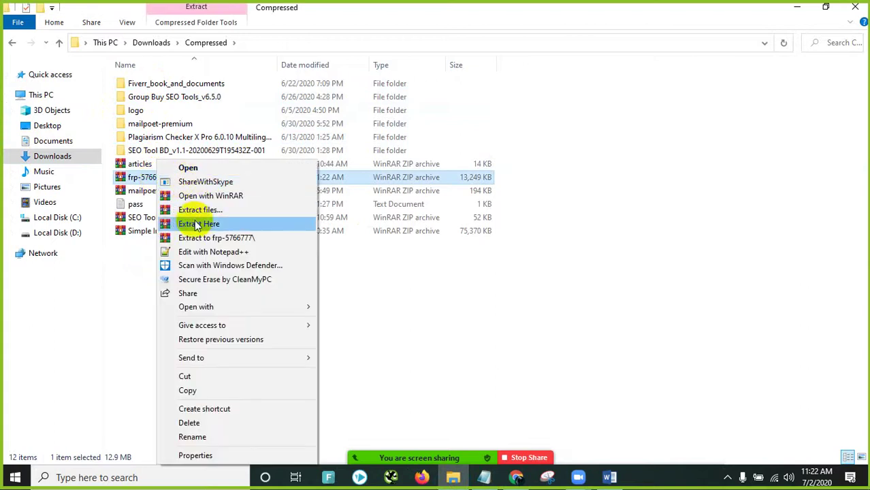
pyautogui.click(200, 375)
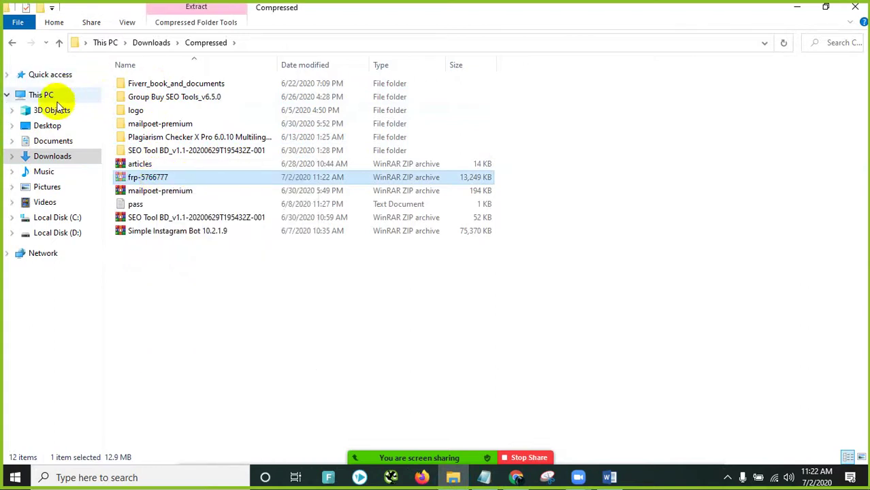
# Step: Paste the frp-5766777 archive onto the Desktop and extract it there into a folder of the same name
pyautogui.click(54, 125)
pyautogui.rightClick(424, 247)
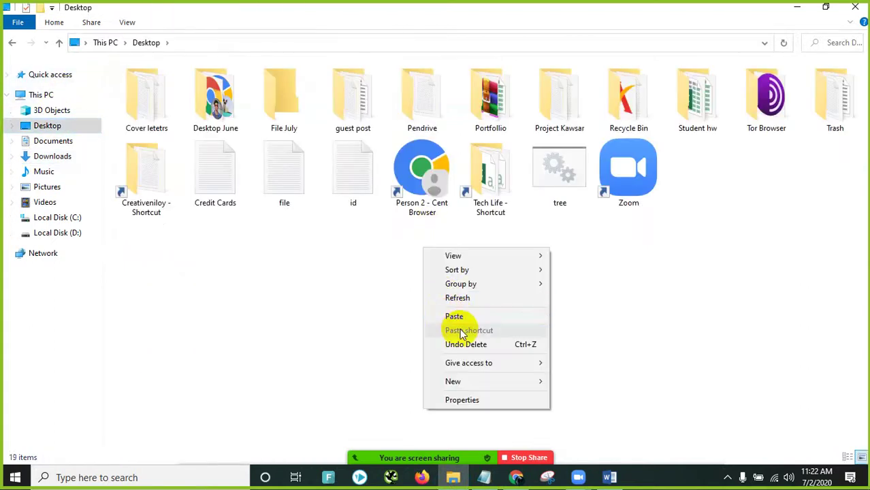
pyautogui.click(456, 315)
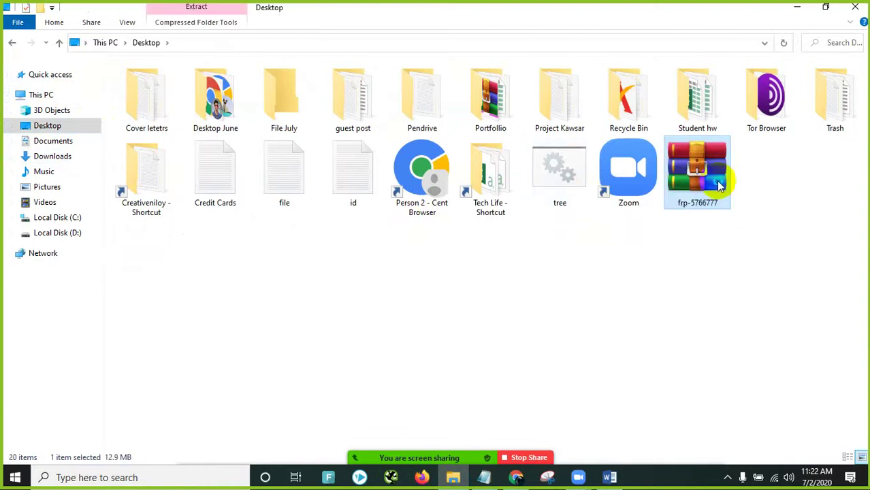
pyautogui.rightClick(714, 181)
pyautogui.click(750, 244)
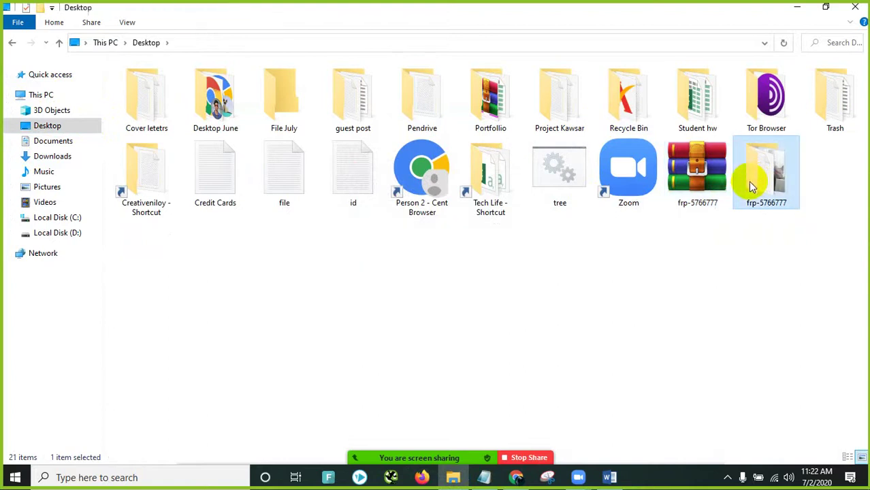
# Step: Open the extracted frp-5766777 folder, select image 19800 for renaming, and copy "freelancing tips for Beginners" from the Notepad note
pyautogui.doubleClick(764, 173)
pyautogui.click(165, 86)
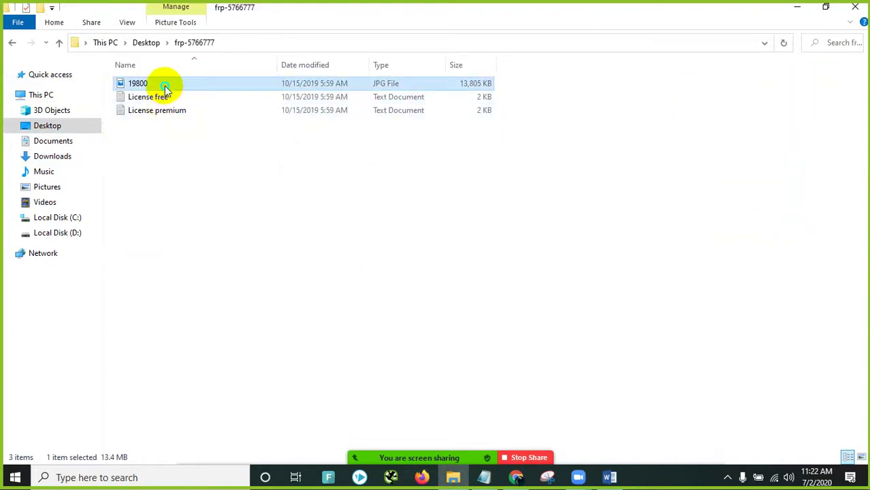
pyautogui.rightClick(164, 86)
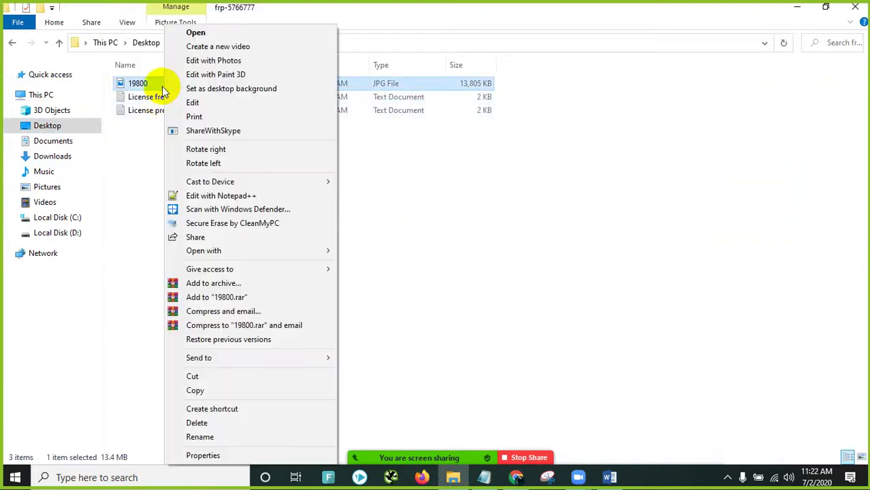
pyautogui.click(218, 436)
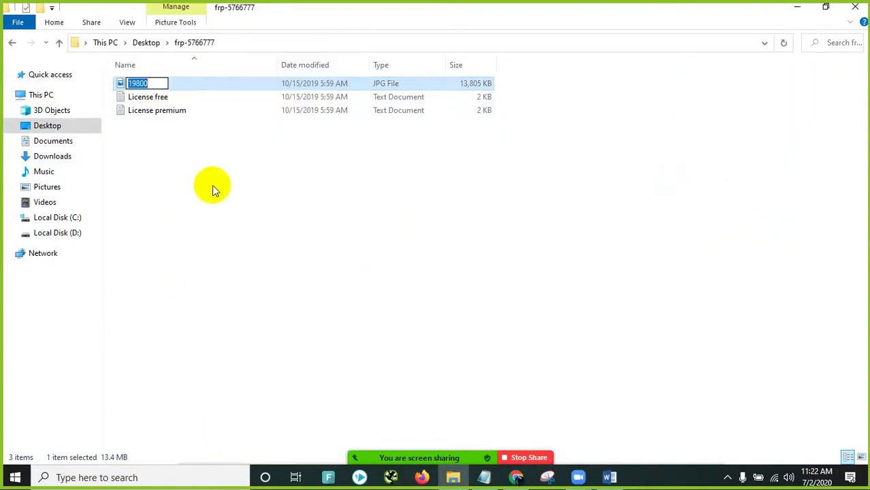
pyautogui.rightClick(153, 81)
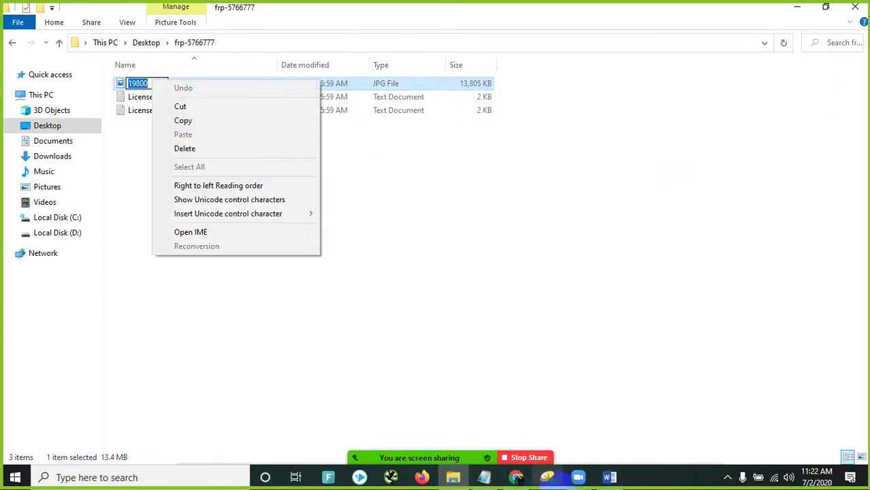
pyautogui.click(484, 477)
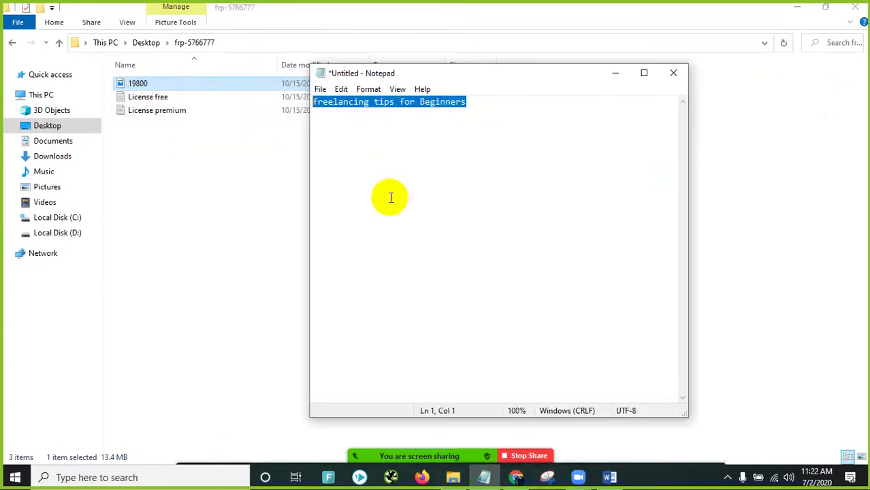
pyautogui.rightClick(453, 103)
pyautogui.click(481, 145)
pyautogui.click(613, 73)
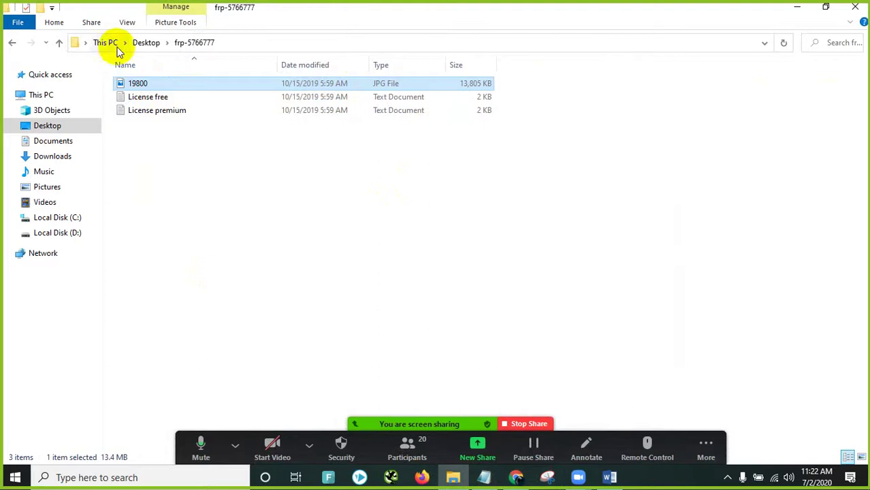
# Step: Rename the 19800 JPG image as "freelancing tips for Beginners"
pyautogui.rightClick(164, 87)
pyautogui.click(208, 435)
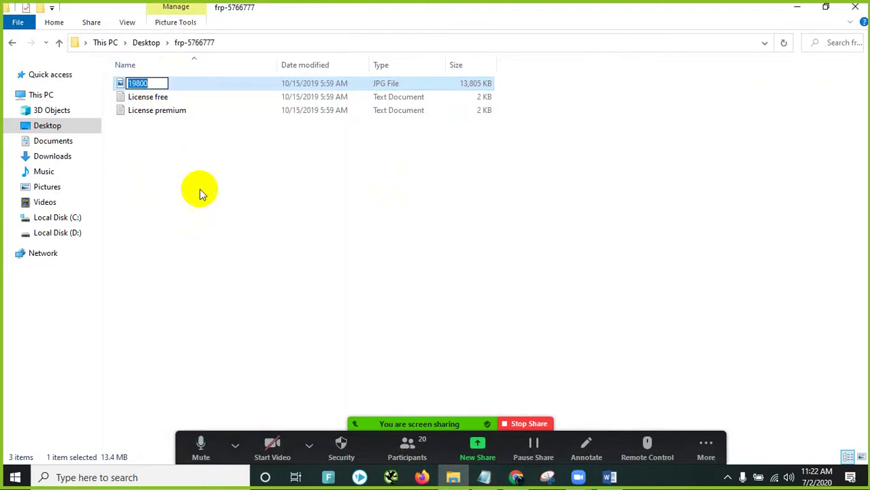
pyautogui.hotkey('ctrl', 'v')
pyautogui.click(262, 85)
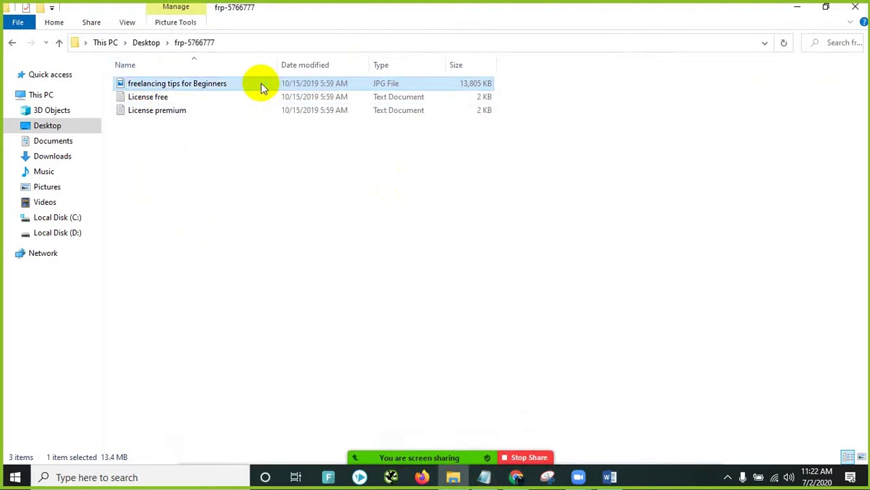
# Step: Review the detailed file properties of the "freelancing tips for Beginners" image and close them
pyautogui.rightClick(260, 83)
pyautogui.click(303, 456)
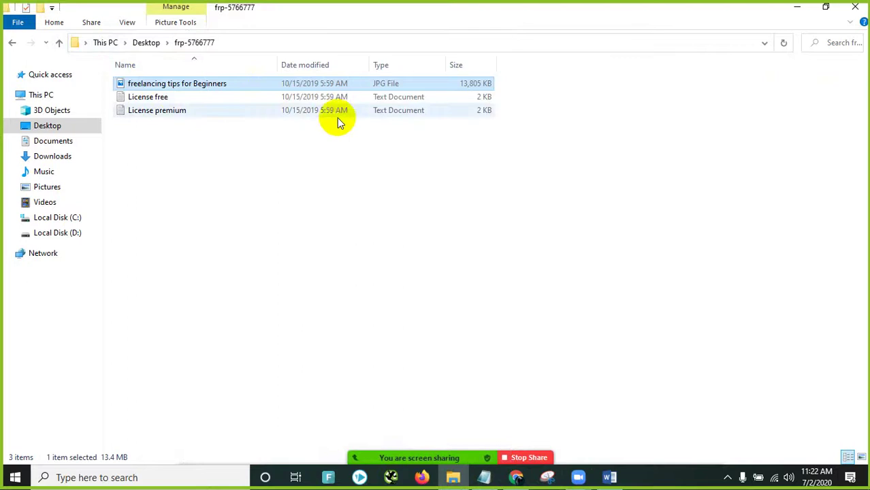
pyautogui.click(347, 114)
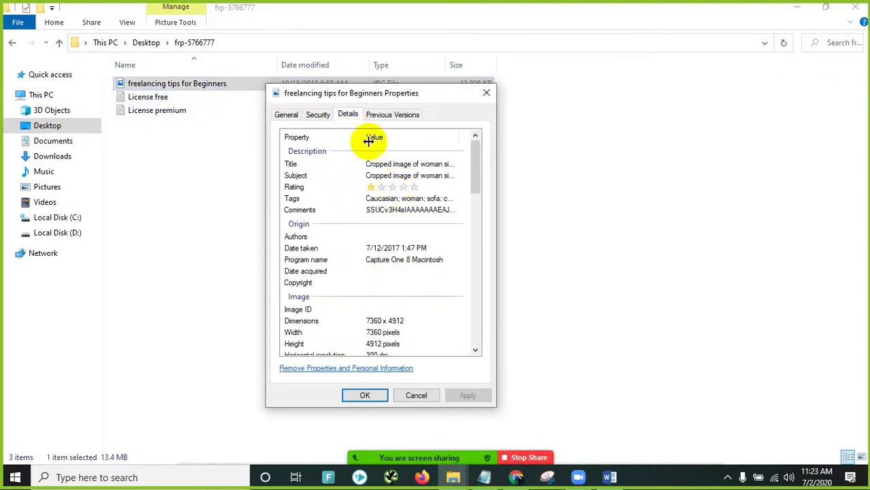
pyautogui.scroll(-1, 382, 271)
pyautogui.scroll(-15, 383, 279)
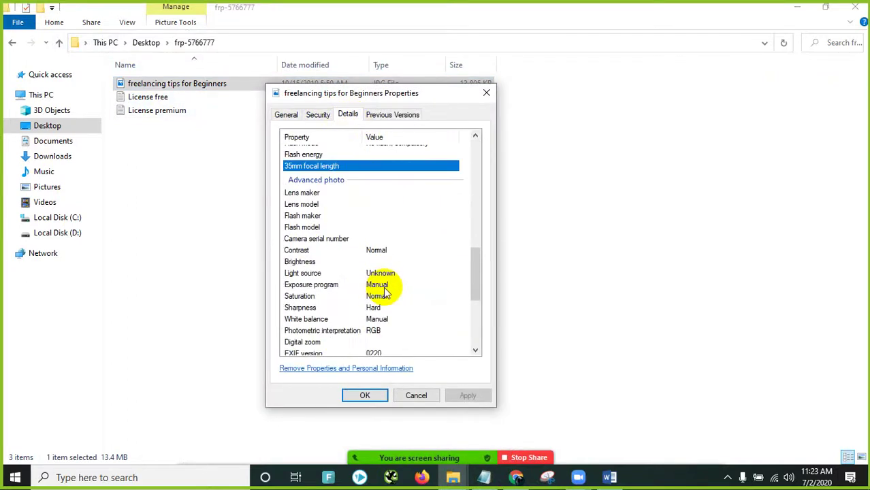
pyautogui.scroll(-1, 385, 291)
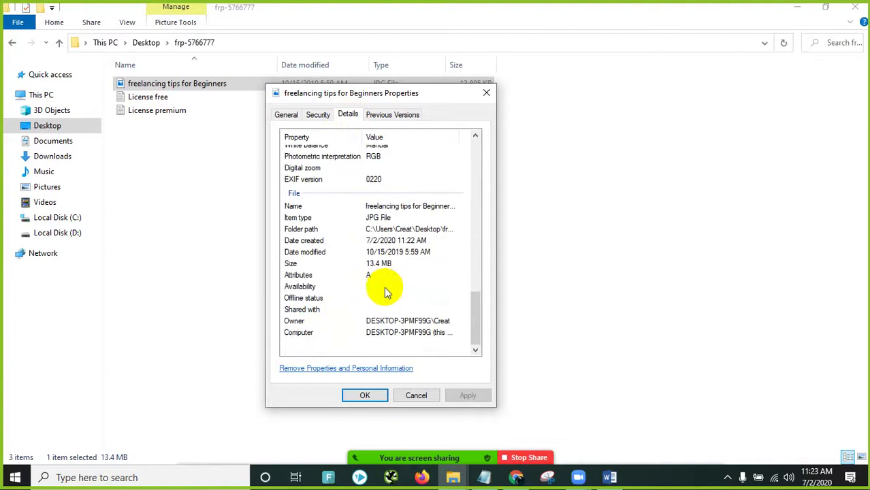
pyautogui.click(366, 395)
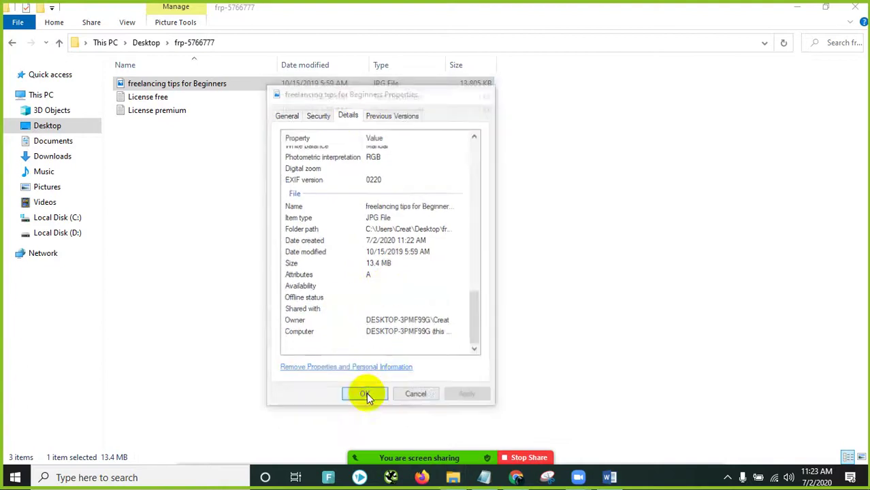
# Step: Close File Explorer, return to the WordPress post and insert an Image block above the heading "How to bid and freelancing tips for Beginners"
pyautogui.click(863, 7)
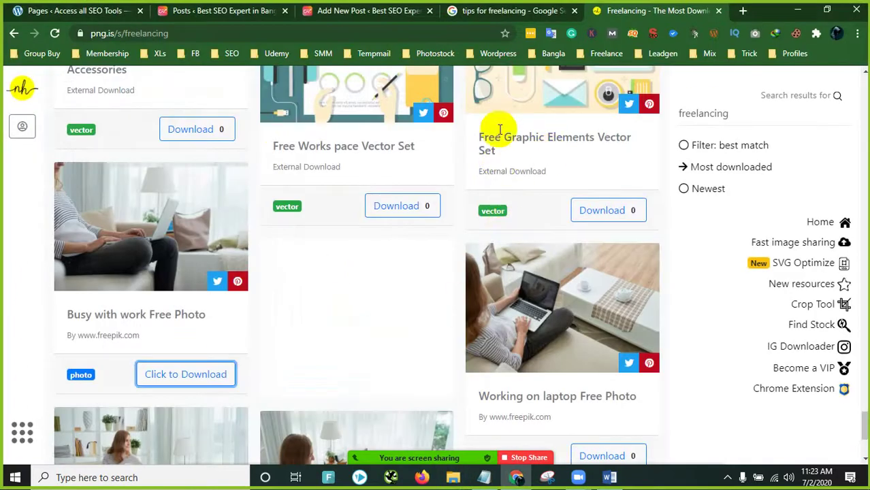
pyautogui.click(344, 10)
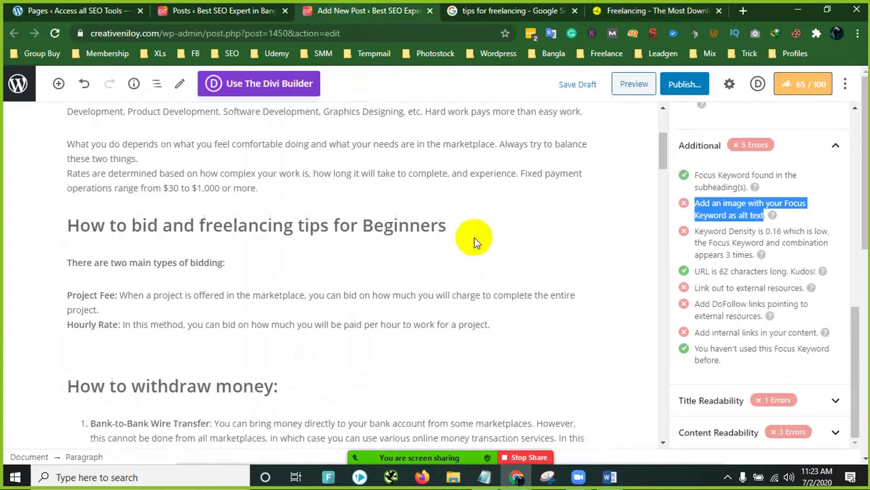
pyautogui.scroll(5, 483, 239)
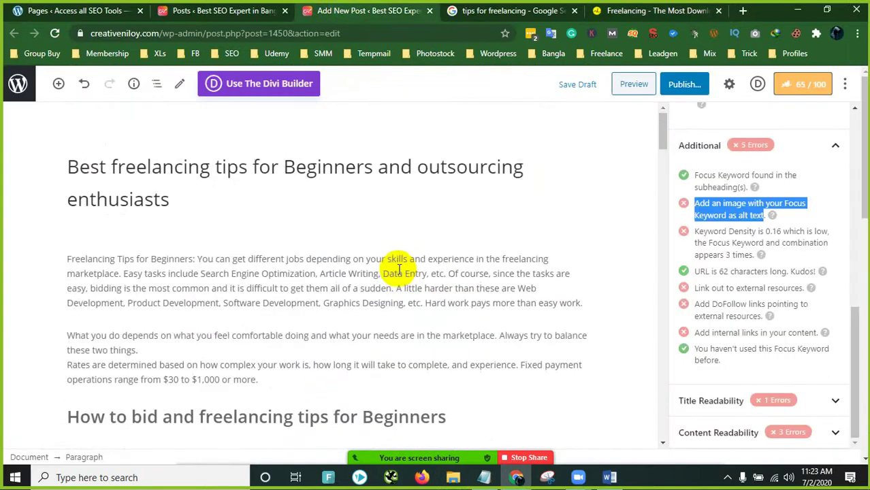
pyautogui.scroll(-3, 286, 361)
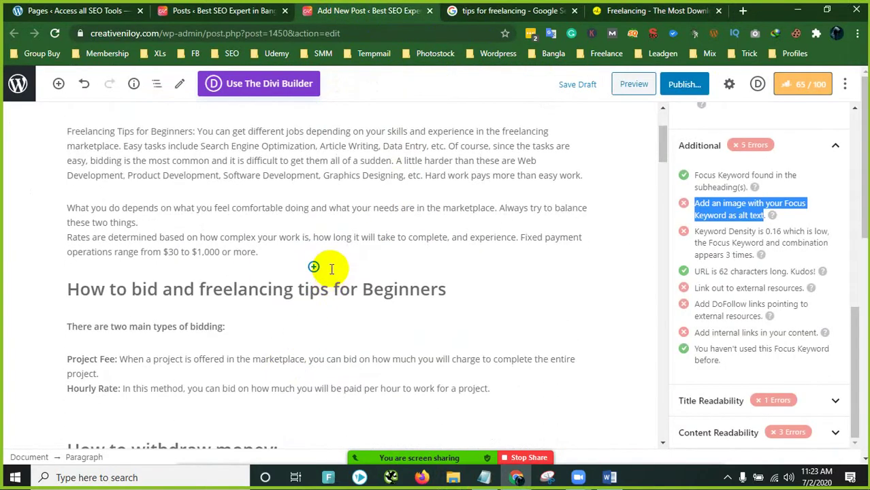
pyautogui.click(313, 267)
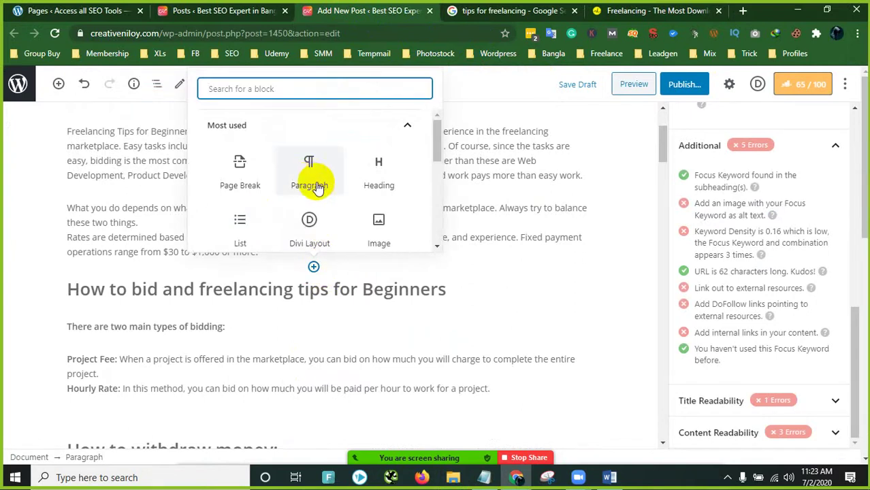
pyautogui.scroll(-1, 300, 211)
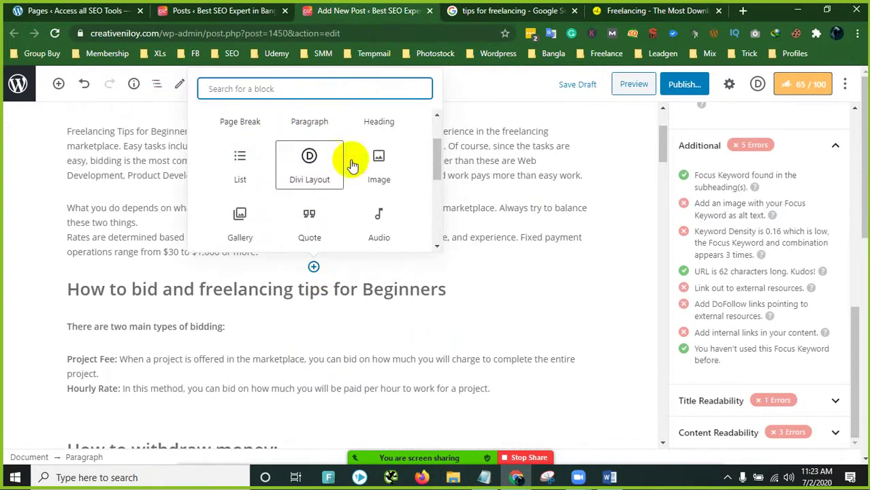
pyautogui.click(391, 162)
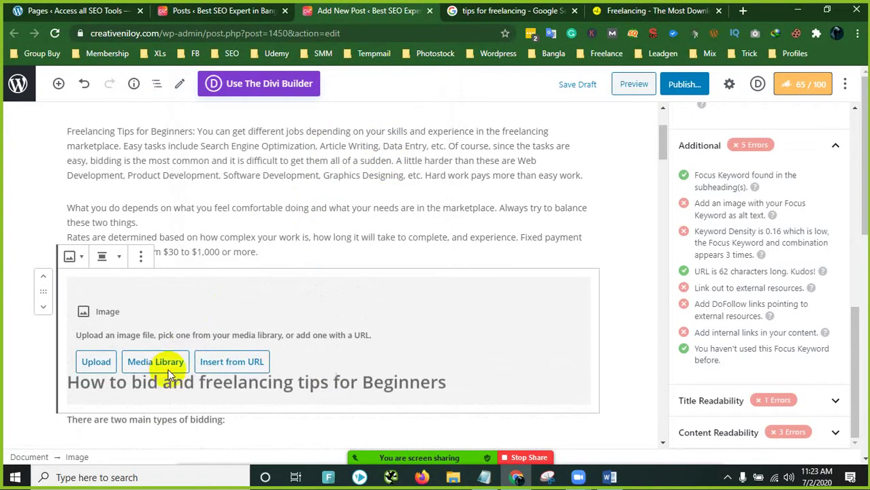
# Step: Upload the "freelancing tips for Beginners" image from the Desktop's frp-5766777 folder into the Image block
pyautogui.click(110, 361)
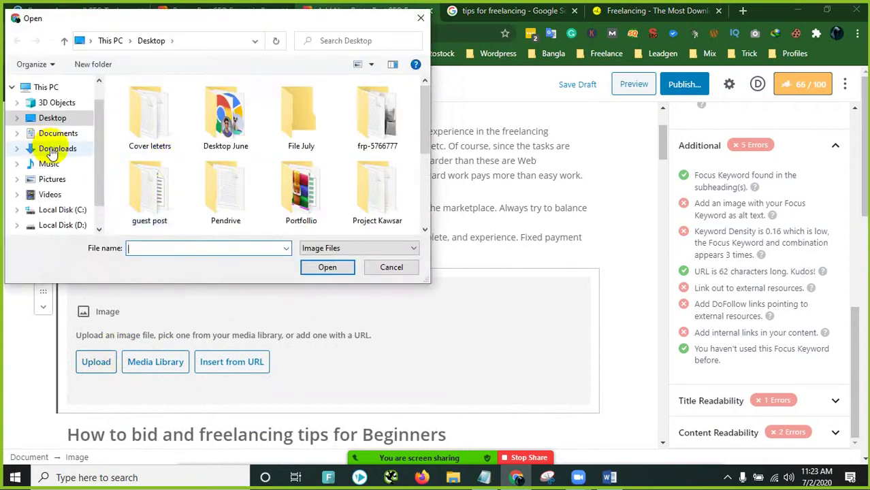
pyautogui.click(49, 148)
pyautogui.click(53, 118)
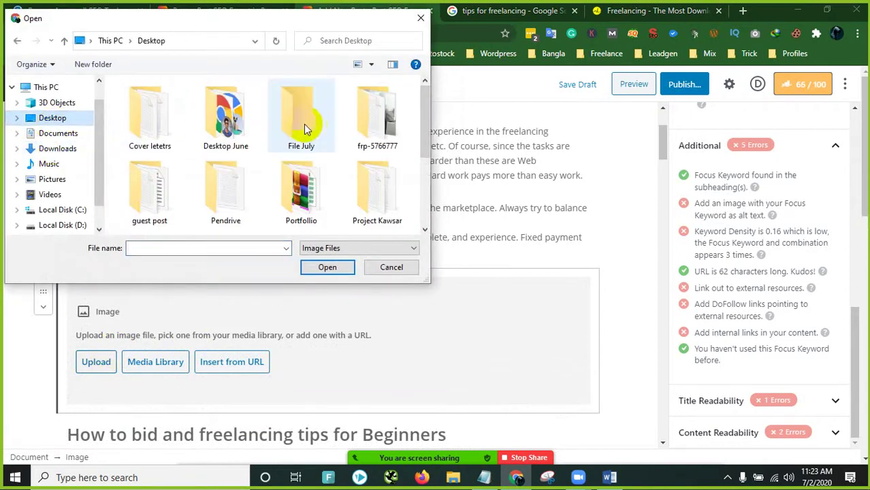
pyautogui.doubleClick(377, 116)
pyautogui.click(167, 115)
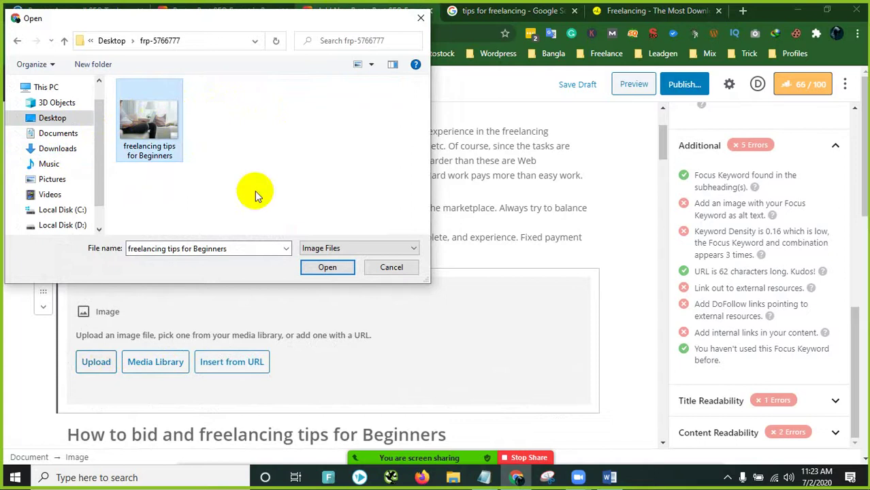
pyautogui.click(321, 266)
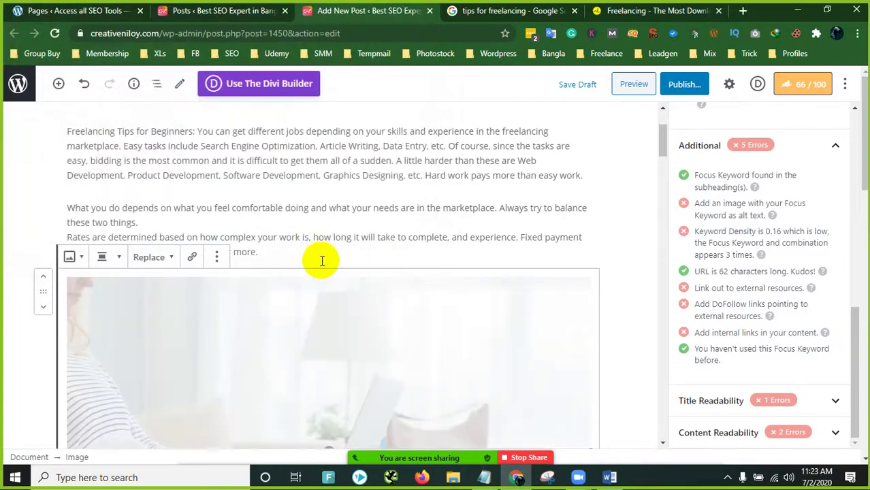
pyautogui.scroll(-2, 322, 259)
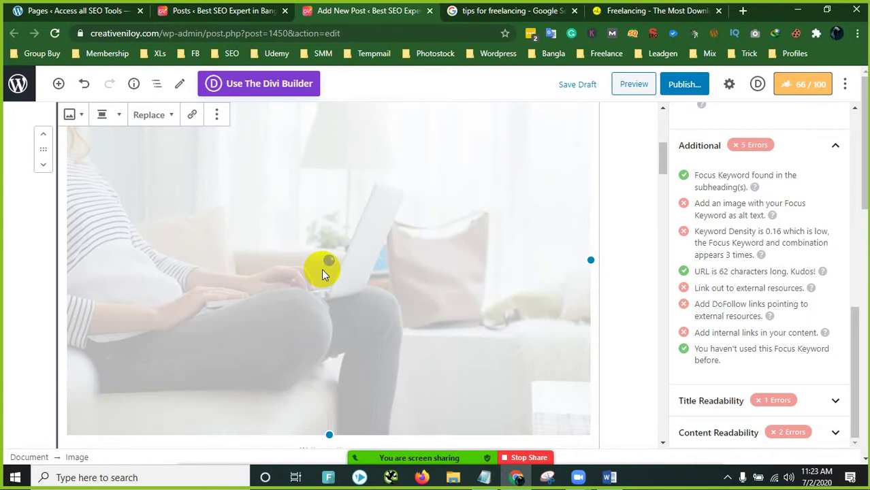
pyautogui.scroll(-2, 321, 268)
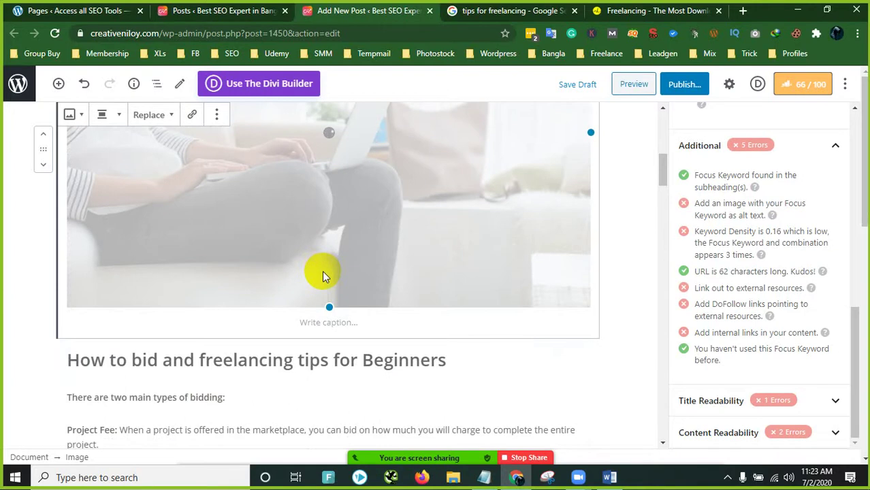
pyautogui.scroll(3, 323, 271)
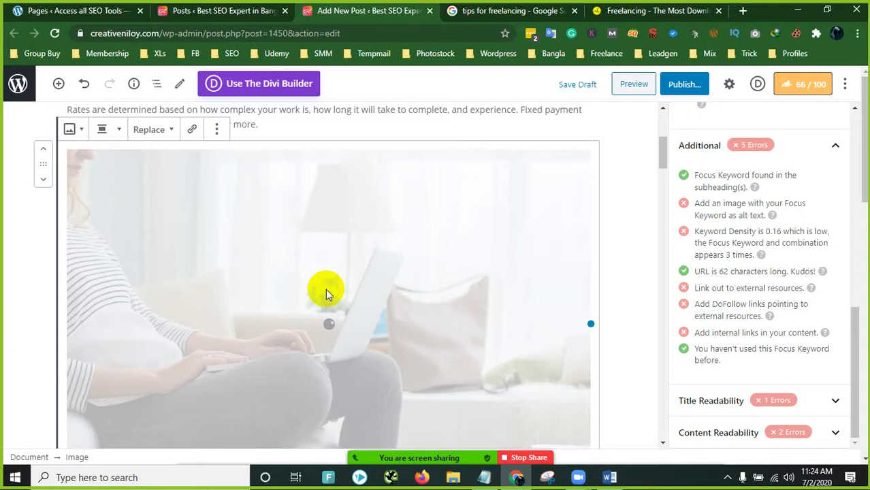
pyautogui.scroll(-1, 429, 276)
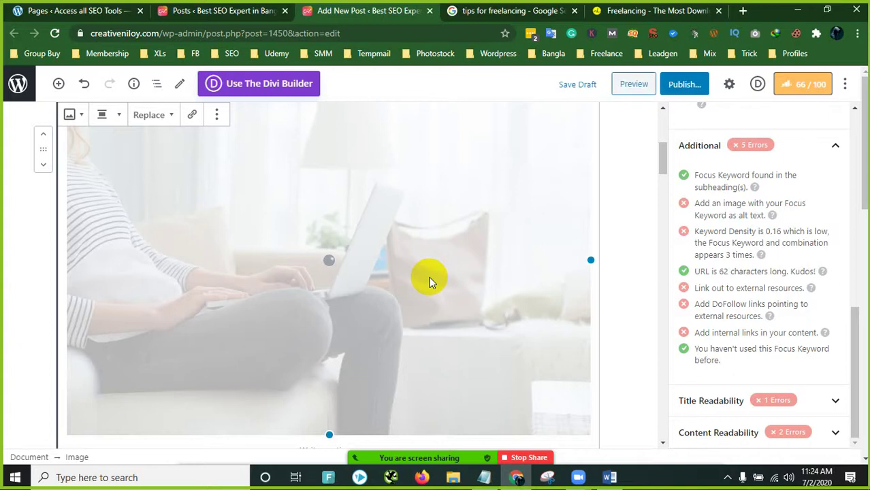
pyautogui.scroll(-2, 366, 266)
pyautogui.scroll(-1, 367, 267)
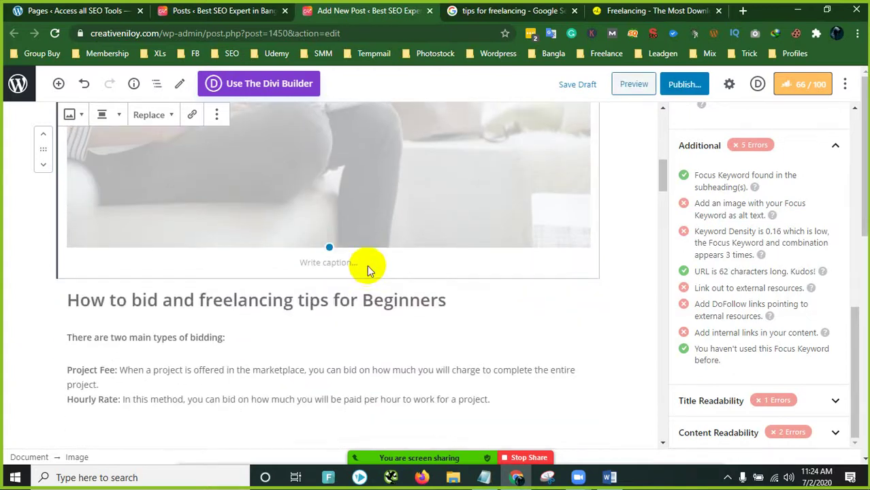
pyautogui.scroll(5, 311, 235)
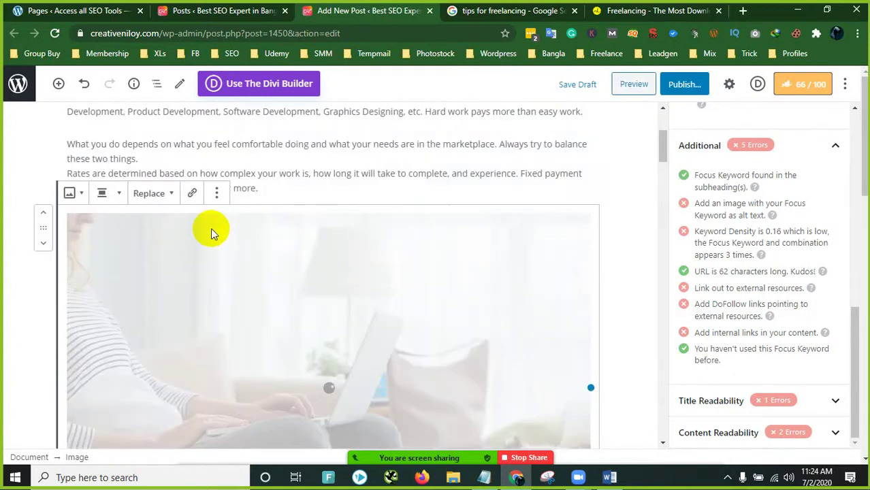
pyautogui.scroll(-1, 348, 267)
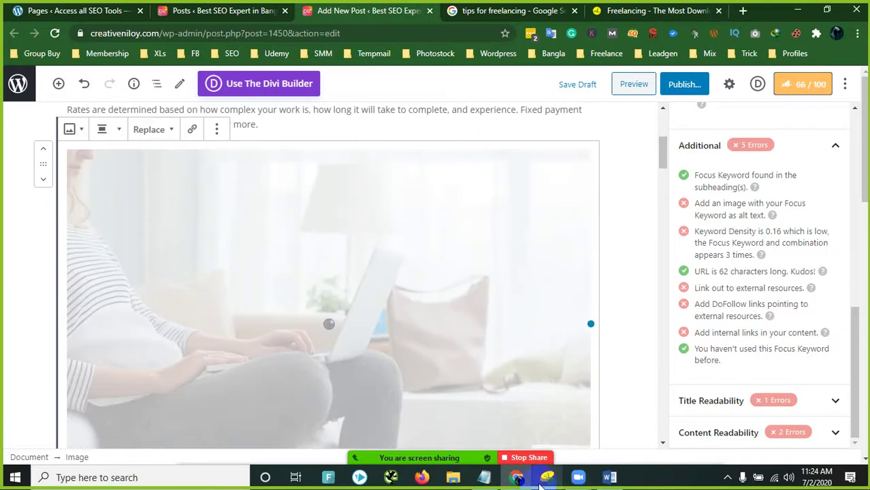
# Step: Switch to File Explorer and check the file size of the "freelancing tips for Beginners" image in the frp-5766777 folder's file properties
pyautogui.click(460, 480)
pyautogui.click(60, 126)
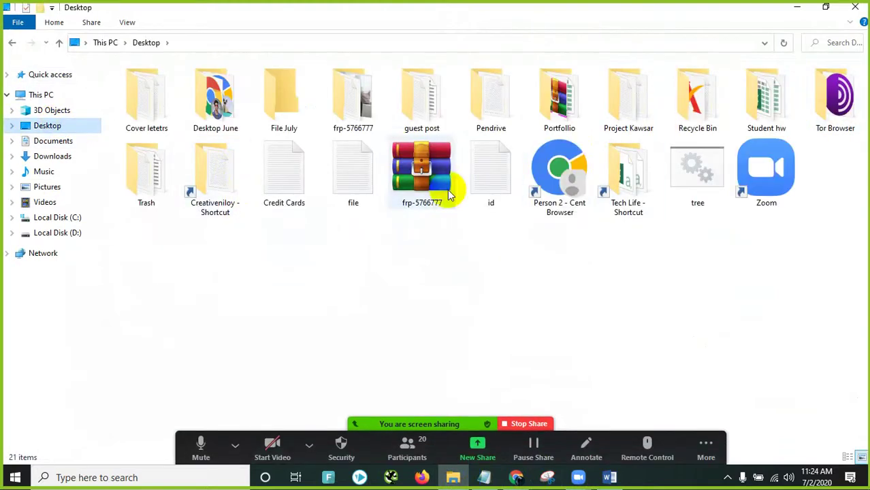
pyautogui.doubleClick(367, 102)
pyautogui.click(158, 89)
pyautogui.rightClick(158, 89)
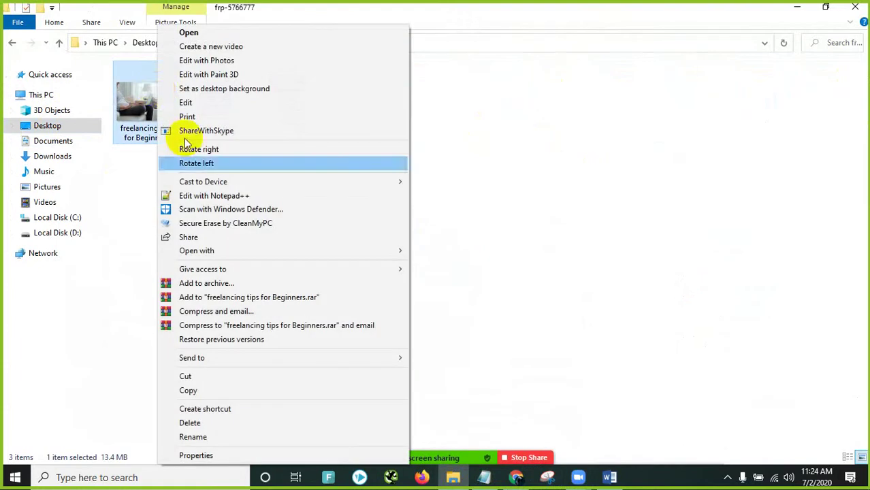
pyautogui.click(196, 455)
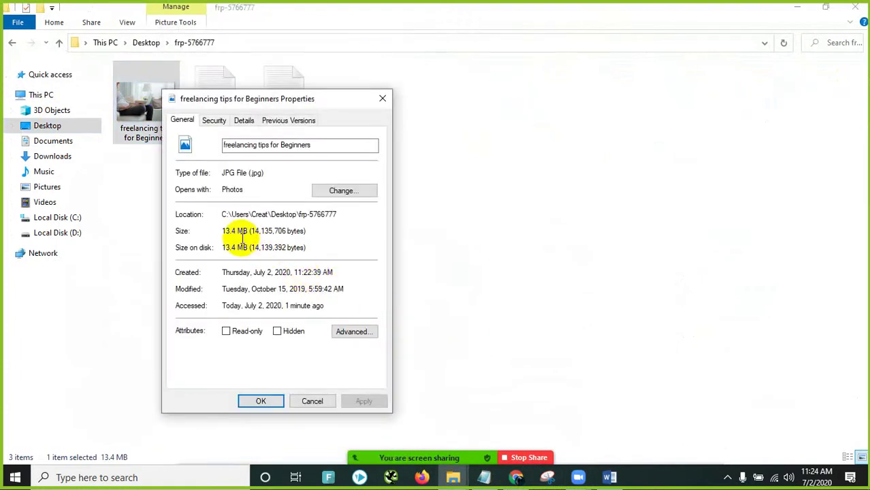
pyautogui.click(384, 96)
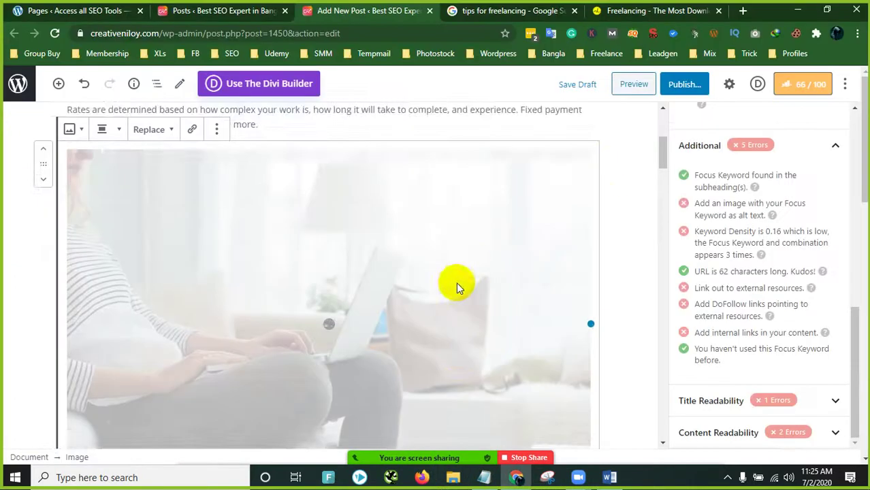
pyautogui.scroll(-3, 456, 282)
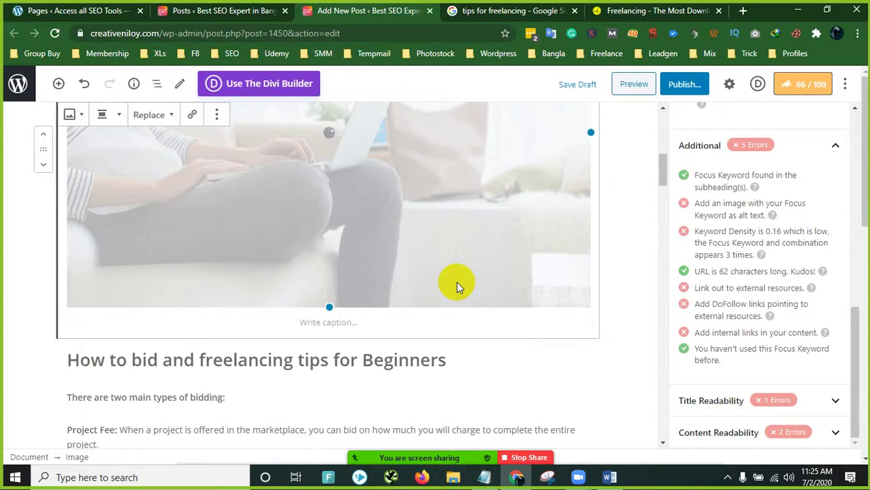
pyautogui.scroll(2, 432, 273)
pyautogui.scroll(2, 202, 216)
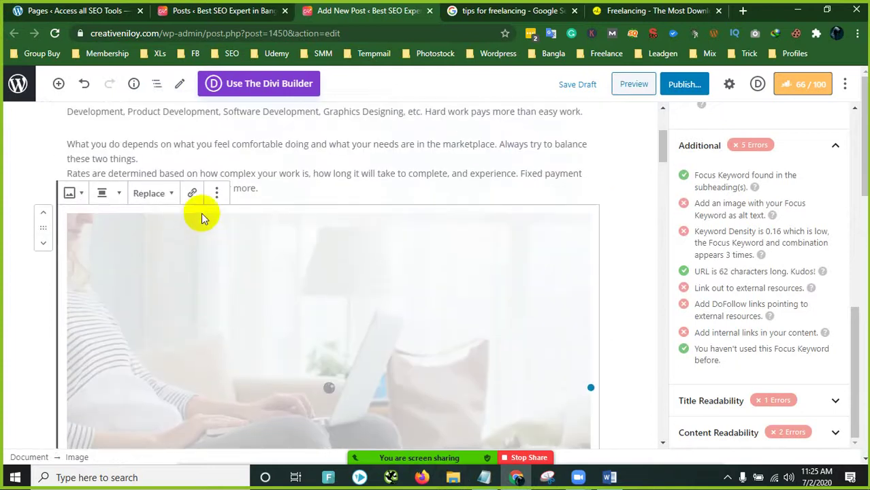
pyautogui.click(166, 199)
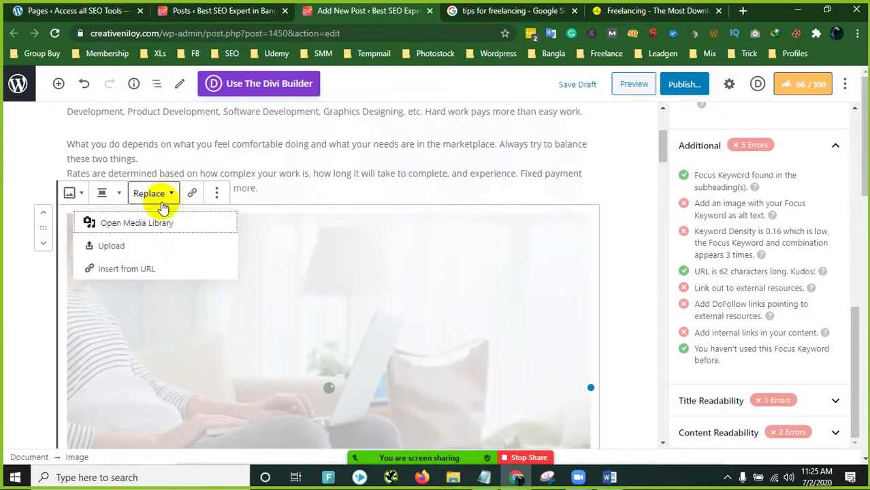
pyautogui.click(469, 259)
pyautogui.scroll(-5, 470, 272)
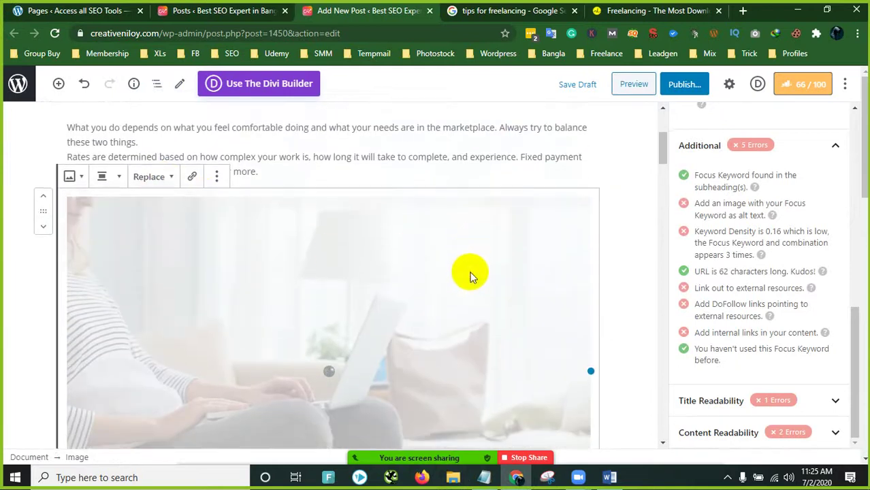
pyautogui.scroll(5, 459, 239)
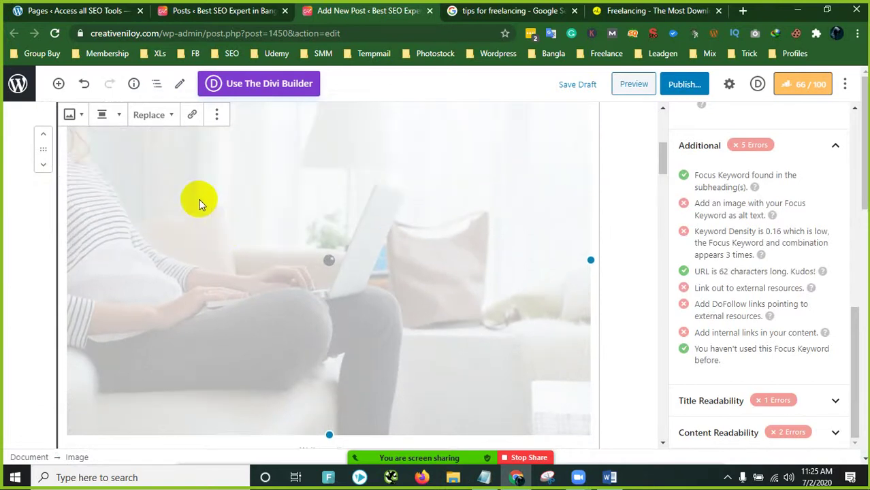
# Step: Check the media library and file upload options for replacing the post's image, and close the media dialog
pyautogui.click(154, 195)
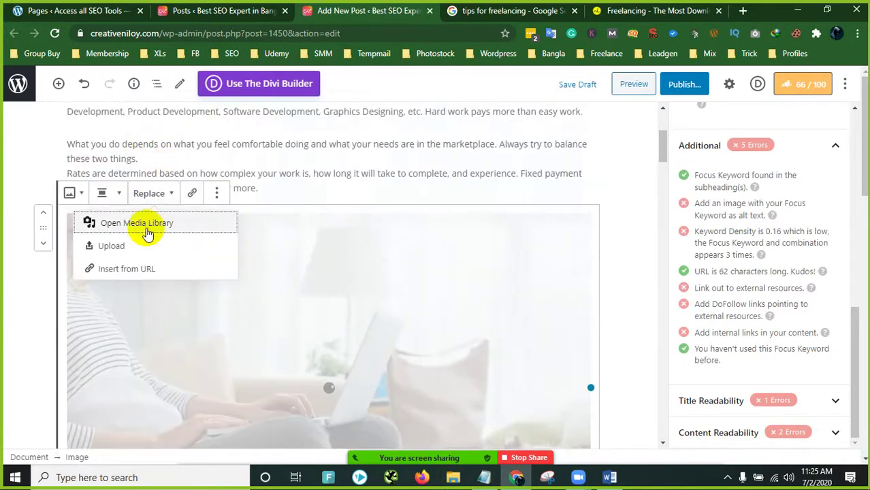
pyautogui.click(161, 231)
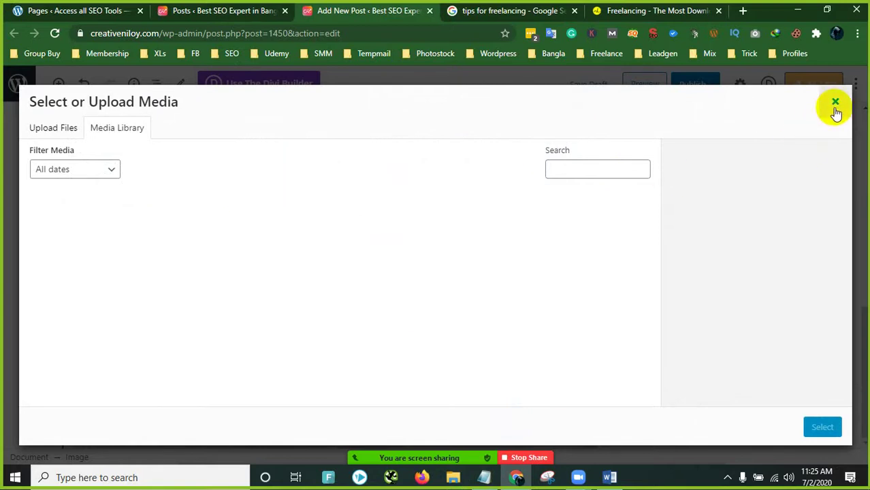
pyautogui.click(53, 128)
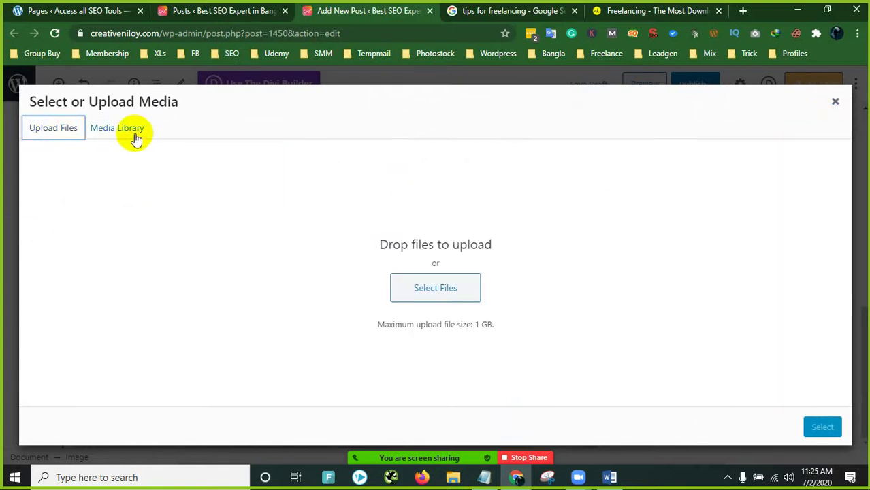
pyautogui.click(135, 136)
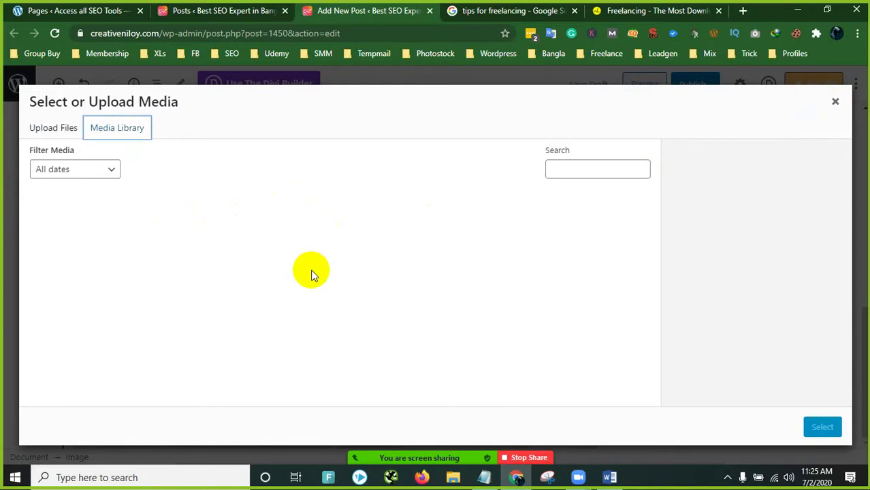
pyautogui.click(835, 101)
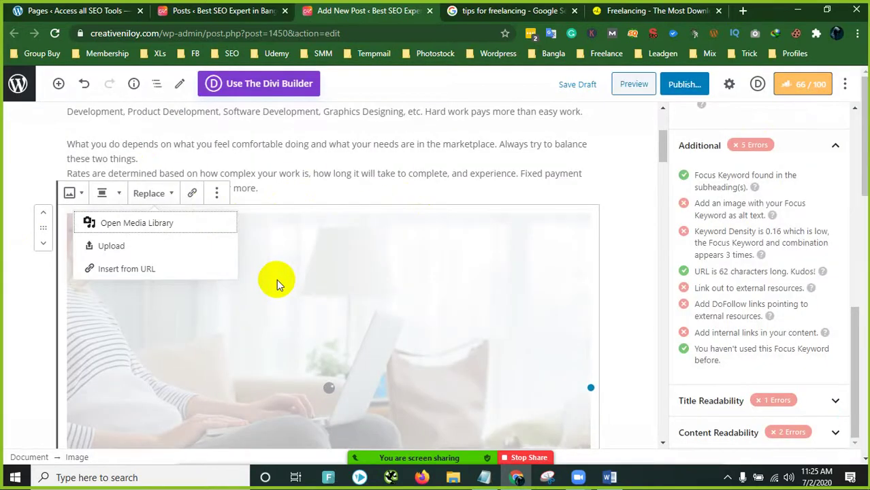
pyautogui.scroll(-2, 29, 306)
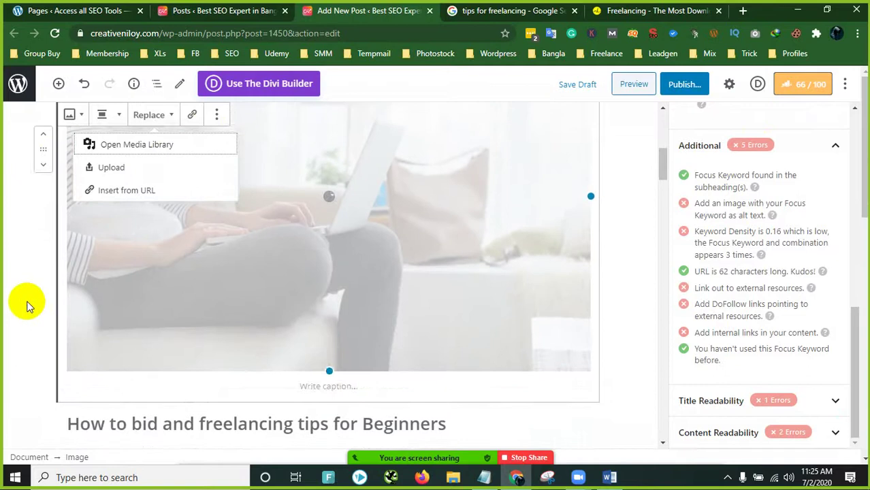
pyautogui.click(632, 291)
pyautogui.scroll(4, 281, 277)
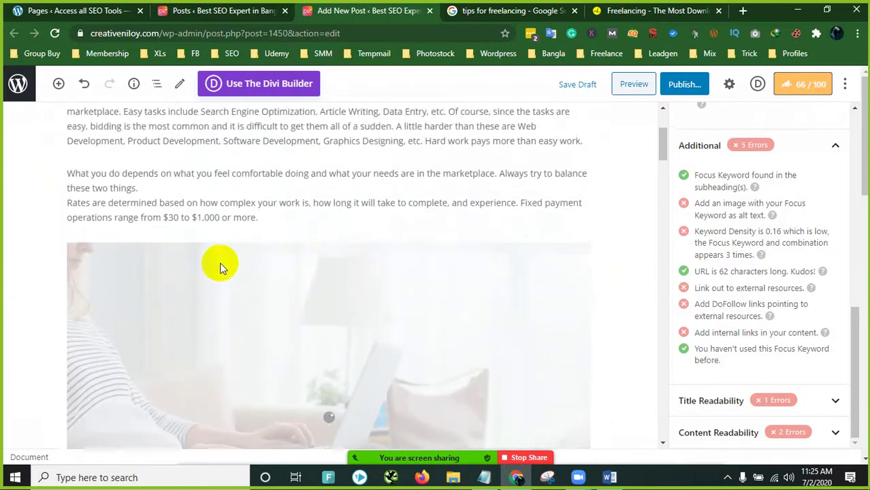
pyautogui.scroll(-2, 211, 265)
pyautogui.click(232, 249)
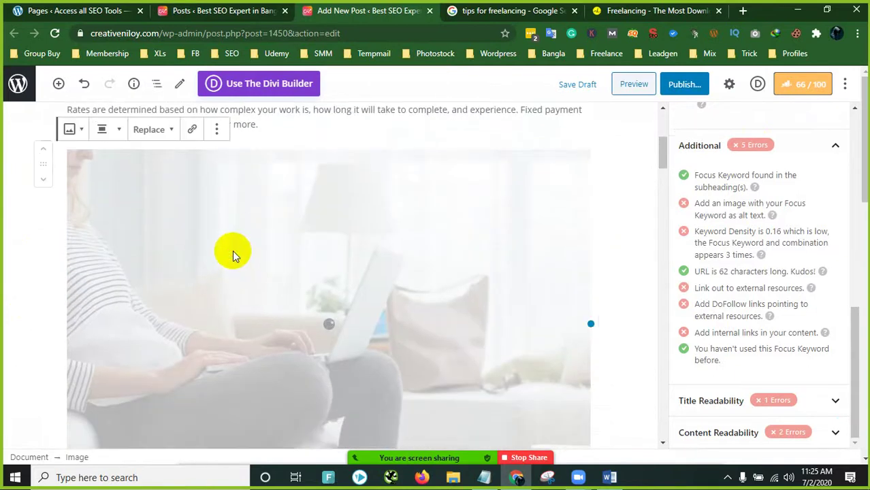
pyautogui.click(177, 130)
pyautogui.click(175, 130)
pyautogui.click(175, 129)
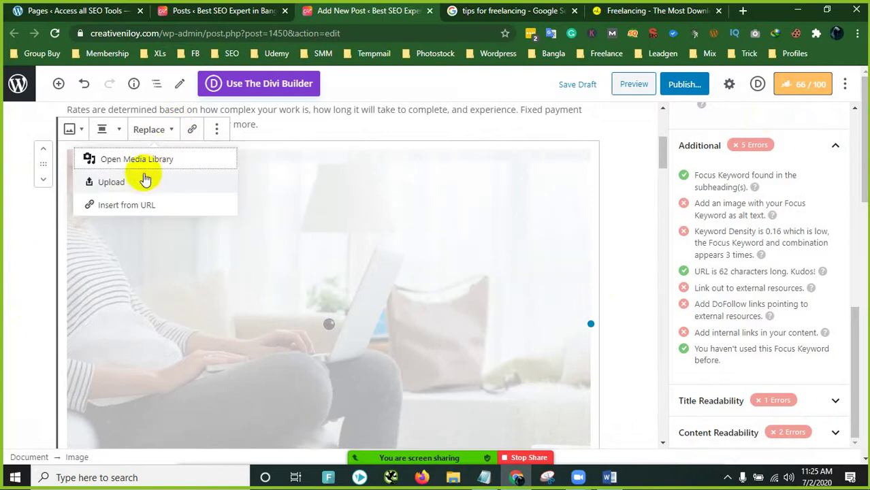
pyautogui.click(116, 191)
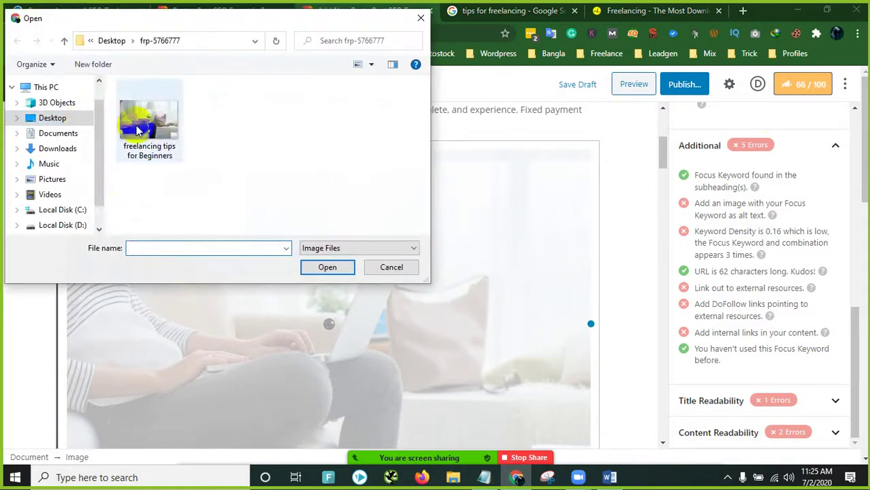
pyautogui.click(421, 18)
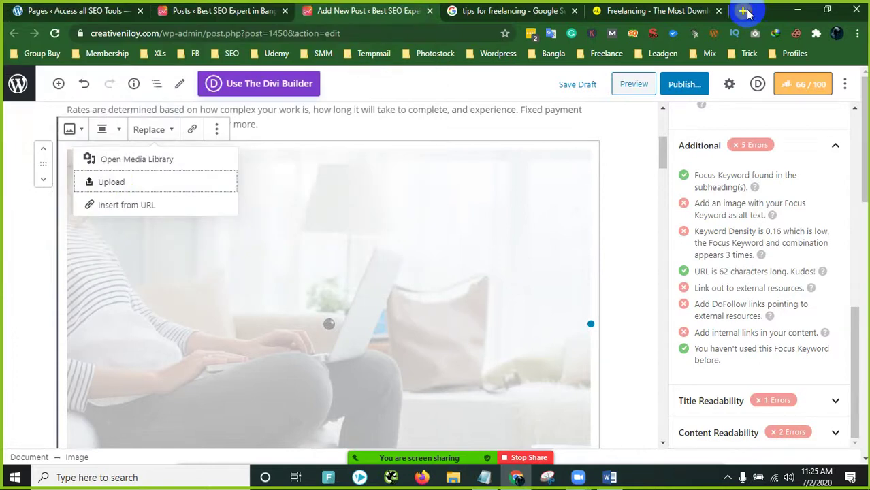
# Step: Search Google for "imageoptim" in a new browser tab and open the ImageOptim online compressor
pyautogui.click(744, 11)
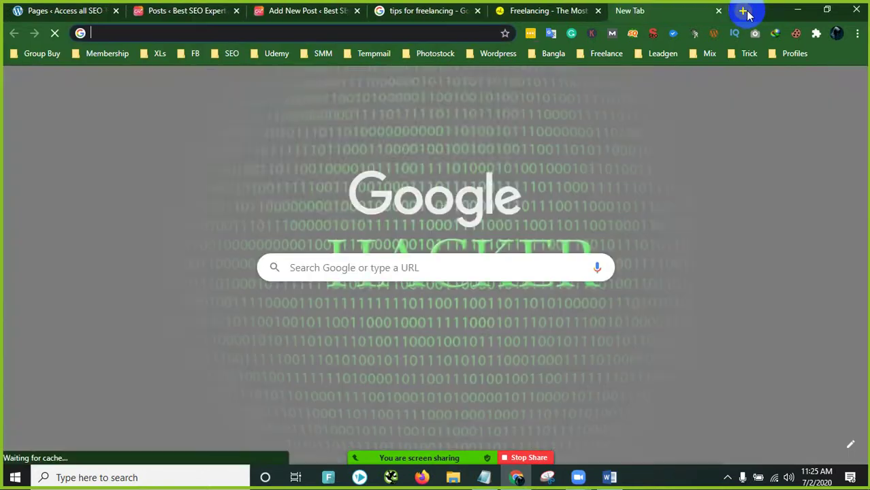
pyautogui.write('image')
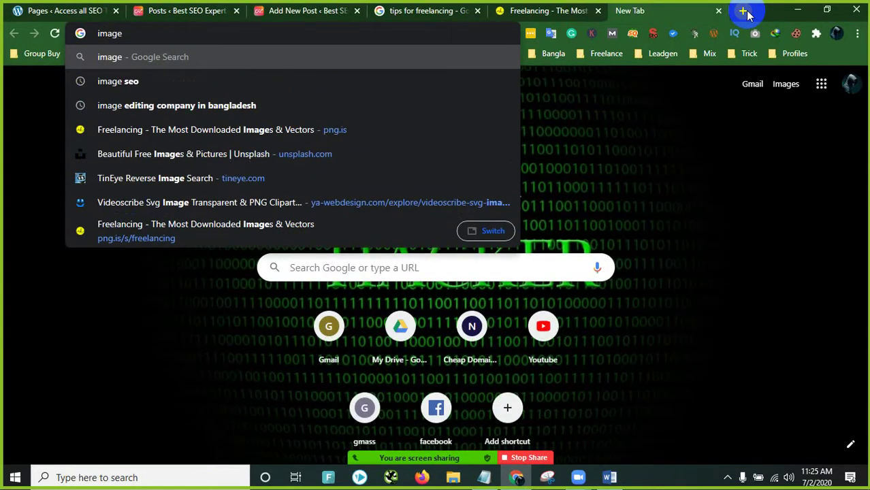
pyautogui.write('optime')
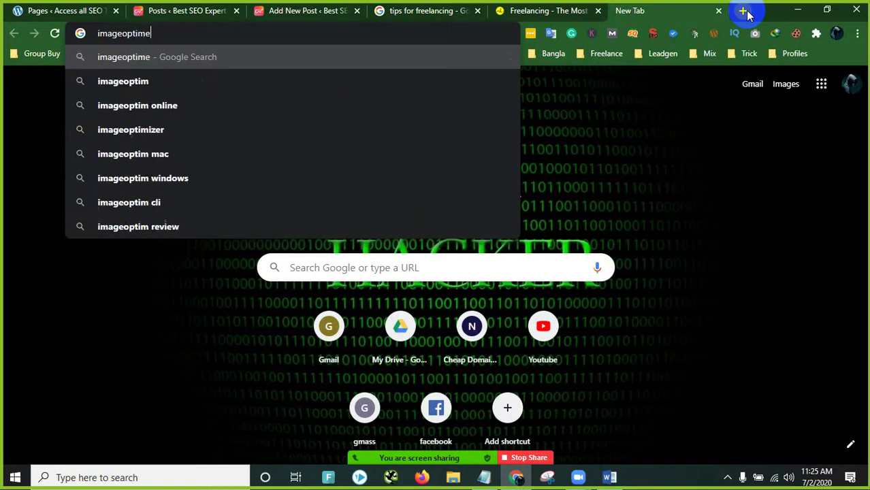
pyautogui.press('Return')
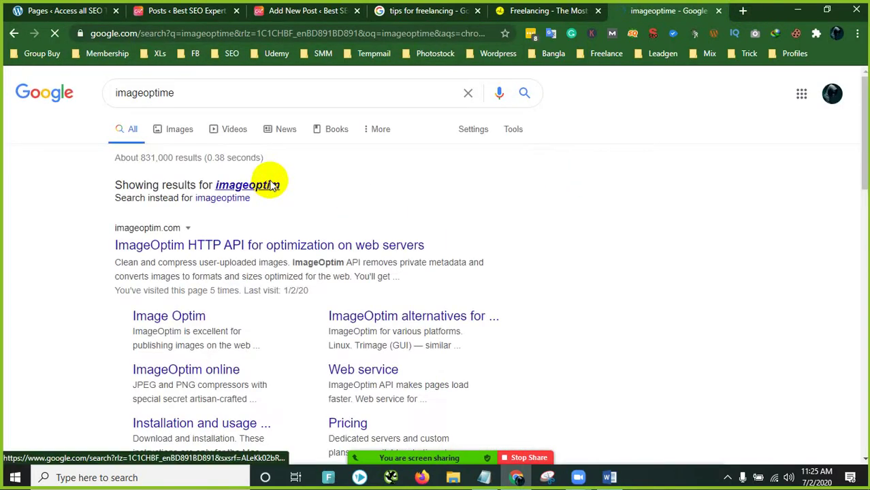
pyautogui.click(271, 185)
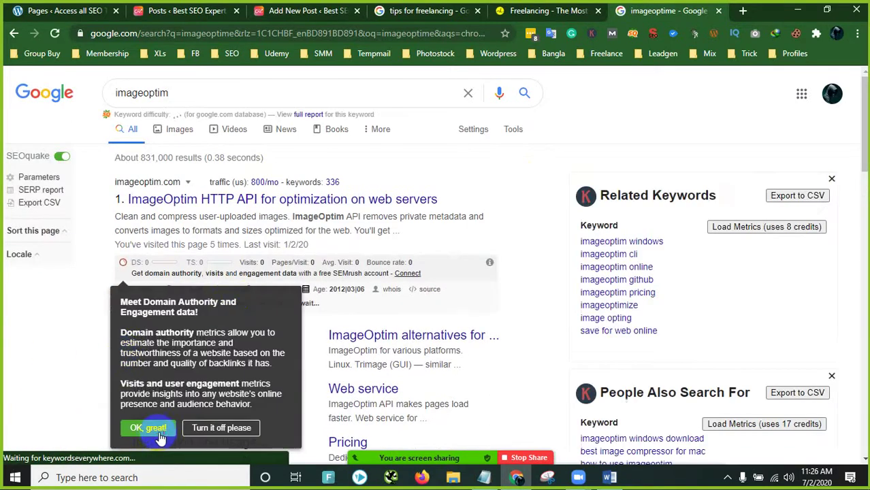
pyautogui.click(145, 426)
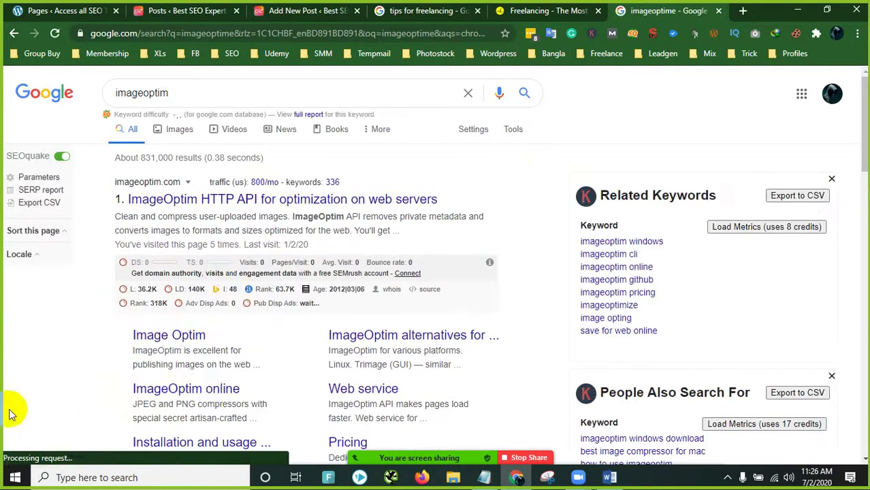
pyautogui.click(188, 392)
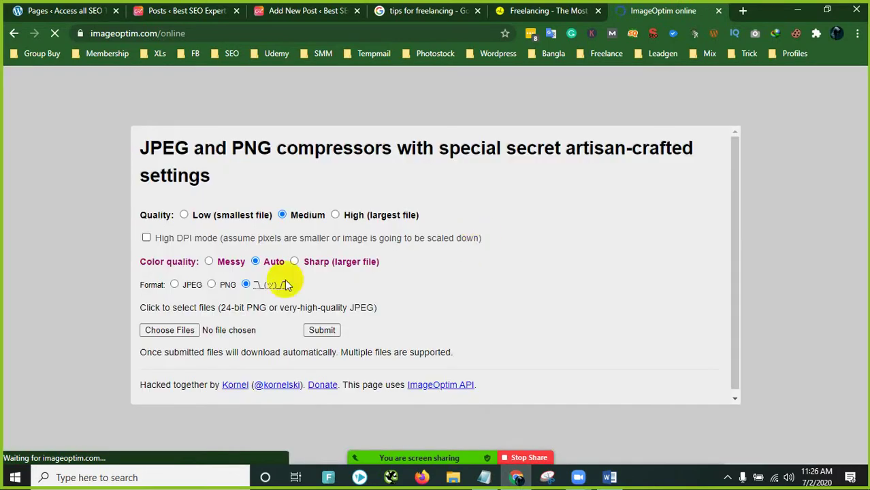
# Step: Set the compressor's output format to JPEG and choose the "freelancing tips for Beginners" image from the Desktop's frp-5766777 folder
pyautogui.click(175, 286)
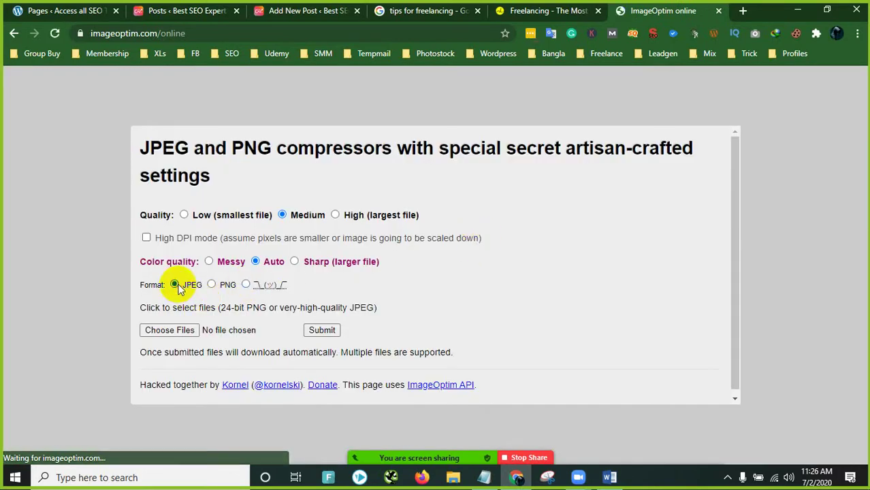
pyautogui.click(182, 332)
pyautogui.click(167, 116)
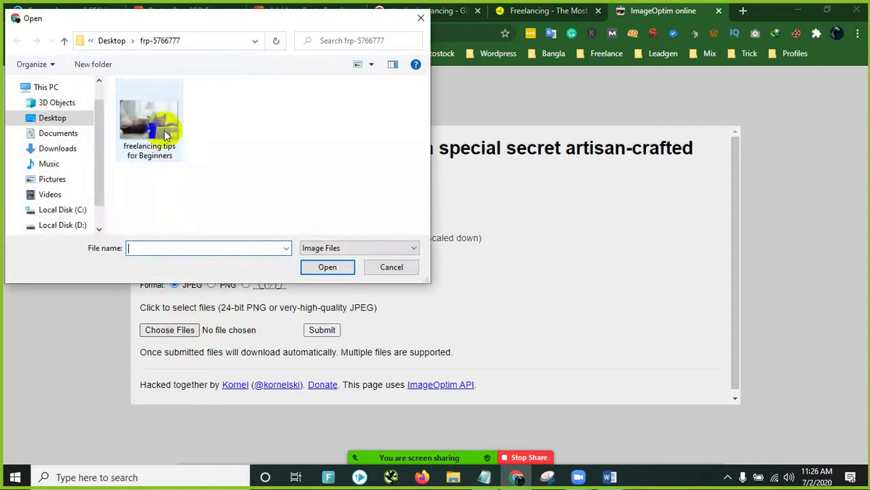
# Step: Try to compress the image "freelancing tips for Beginners" by uploading it to ImageOptim, choosing the file again after the first submission
pyautogui.click(332, 268)
pyautogui.click(327, 331)
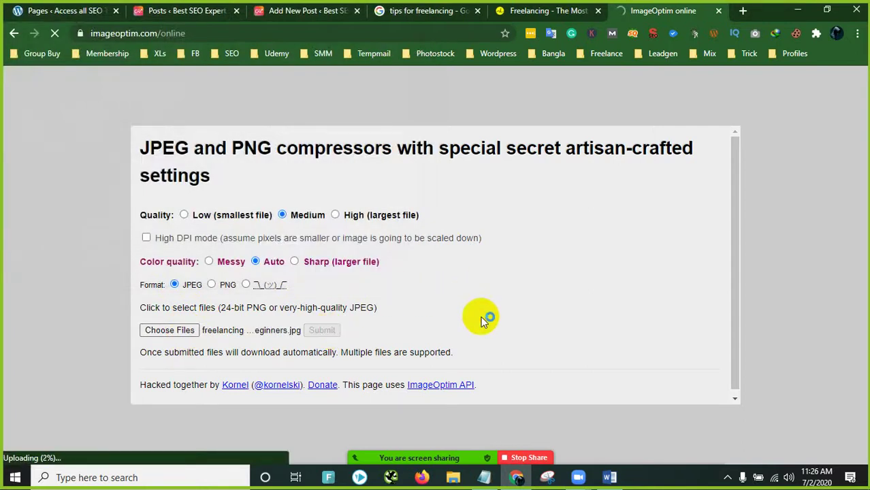
pyautogui.click(331, 331)
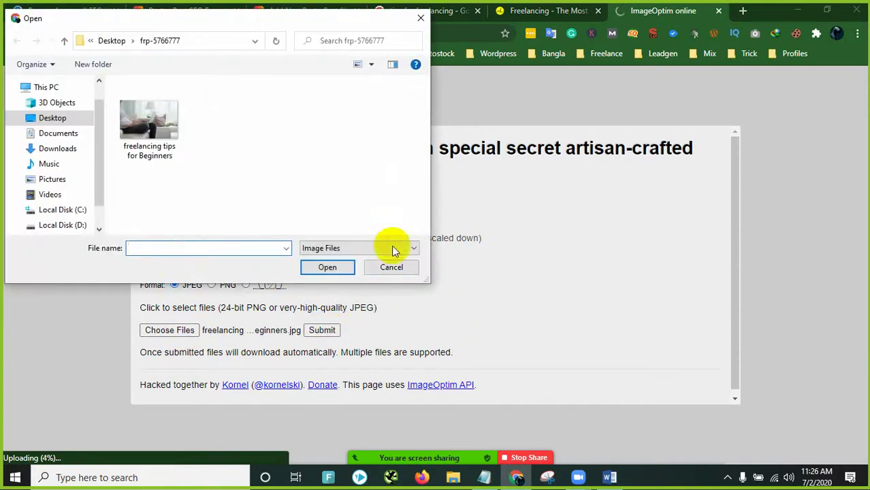
pyautogui.click(392, 267)
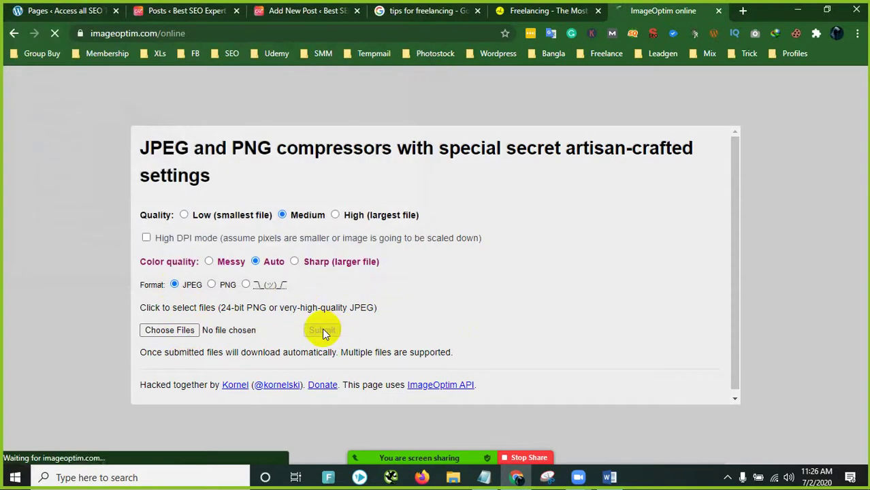
pyautogui.click(188, 335)
pyautogui.click(149, 121)
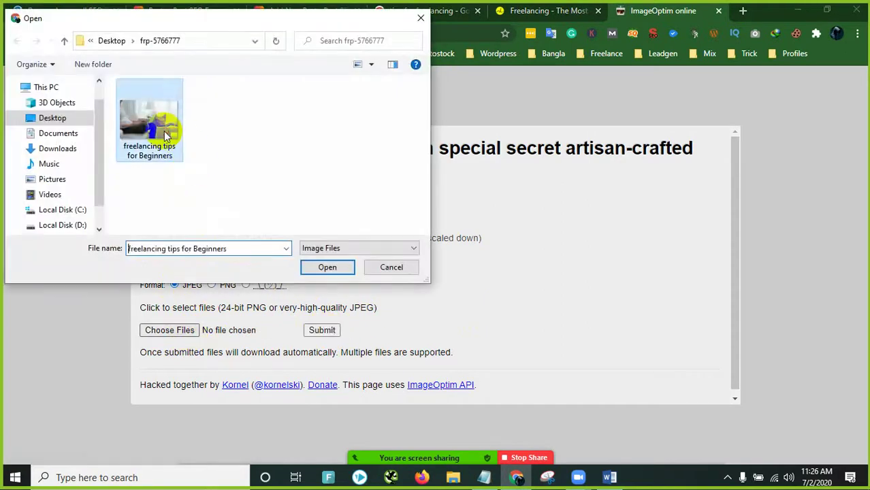
pyautogui.click(305, 272)
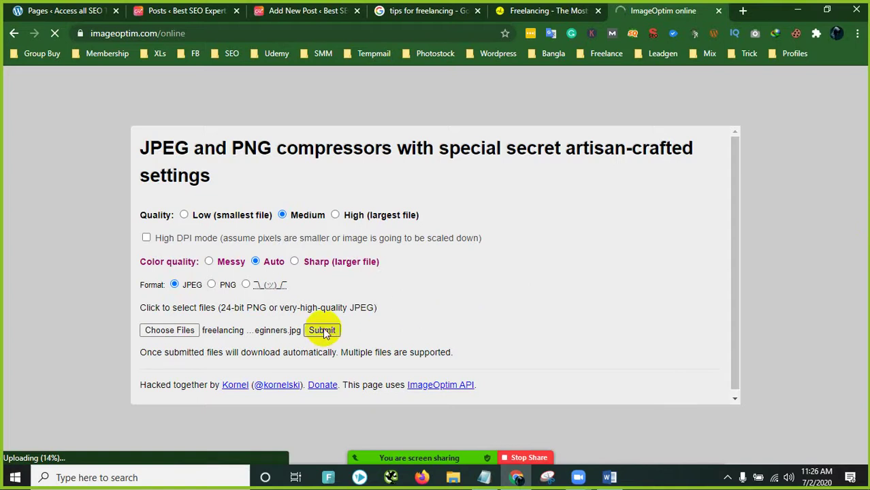
# Step: Return to the WordPress post and dismiss the error notice in the empty image block above the "How to bid" heading
pyautogui.click(442, 12)
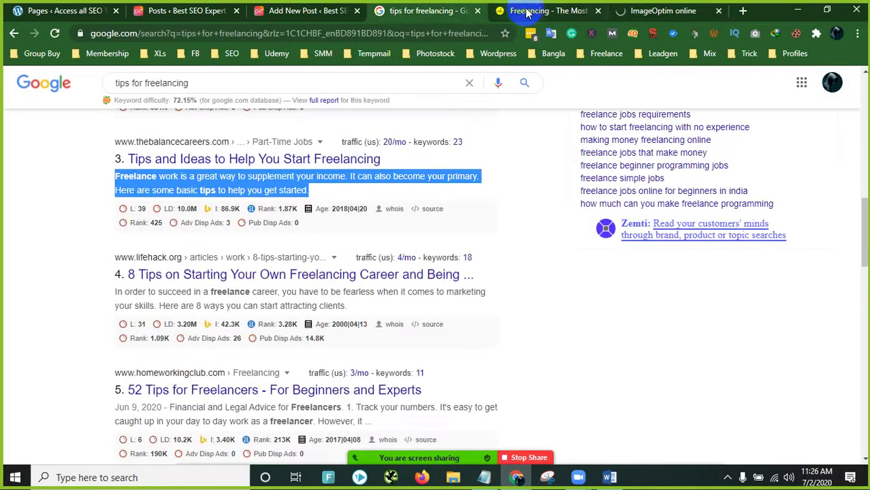
pyautogui.click(308, 10)
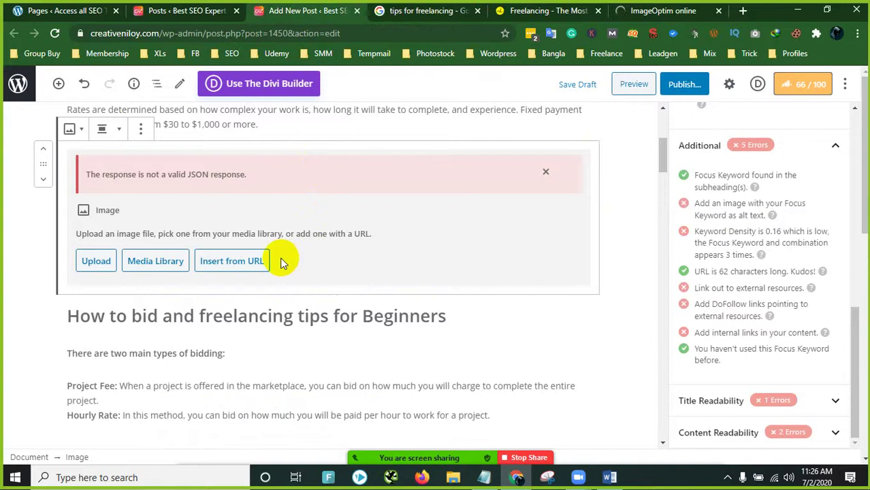
pyautogui.scroll(1, 272, 262)
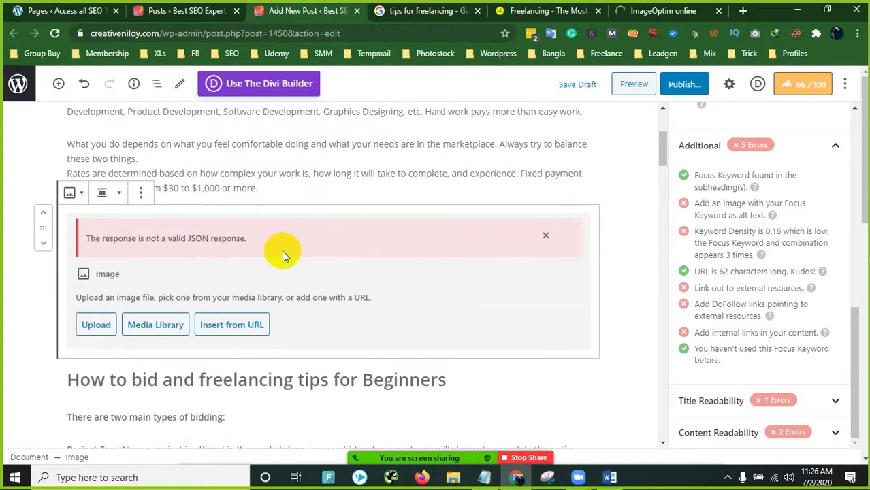
pyautogui.click(546, 237)
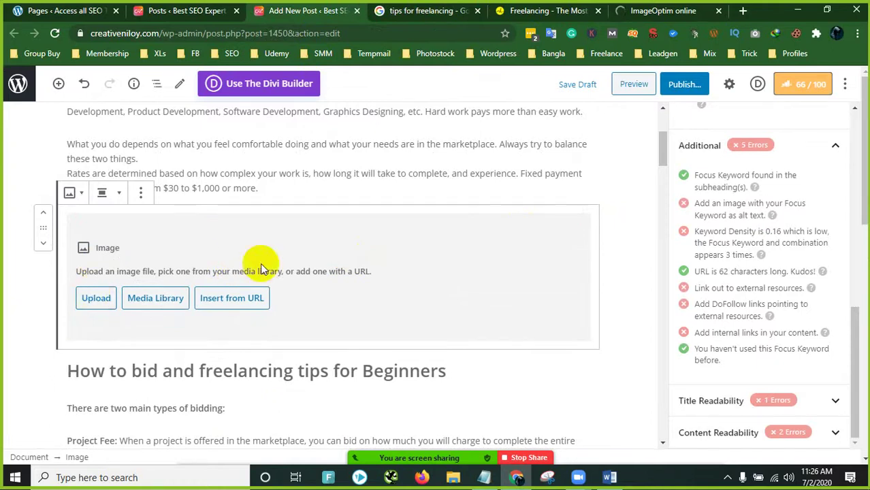
# Step: Go back to ImageOptim and resubmit the chosen image for compression
pyautogui.click(655, 11)
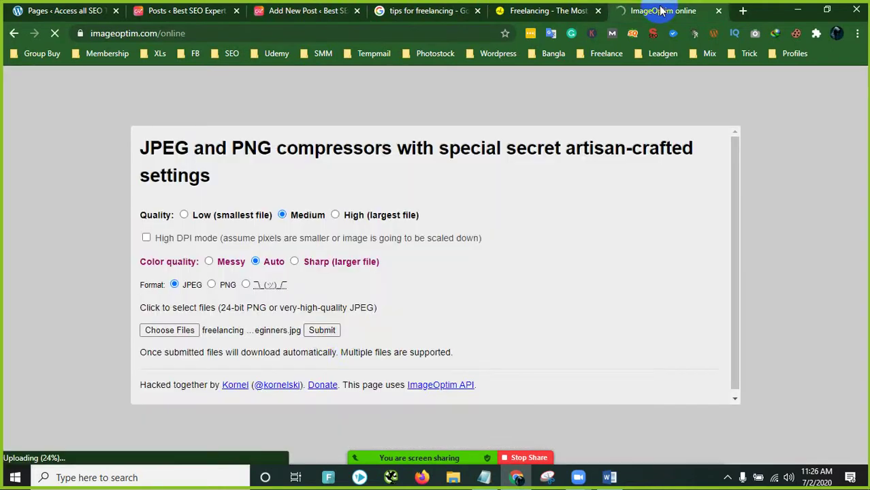
pyautogui.click(323, 331)
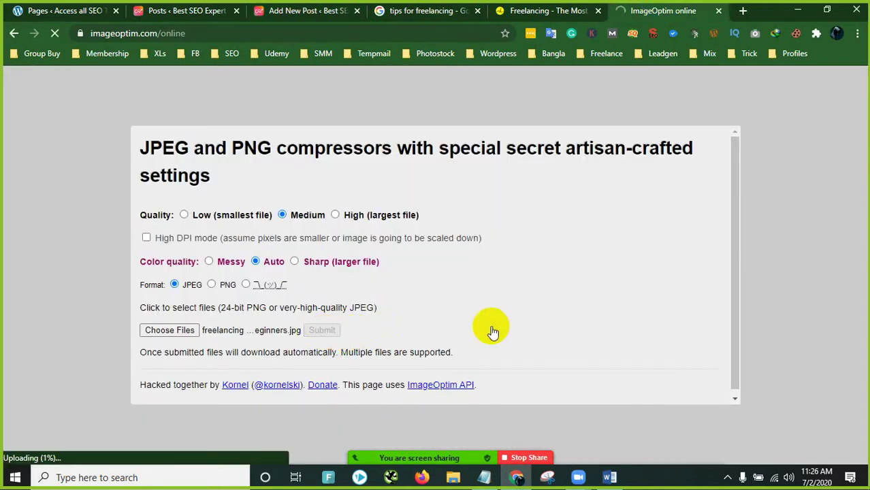
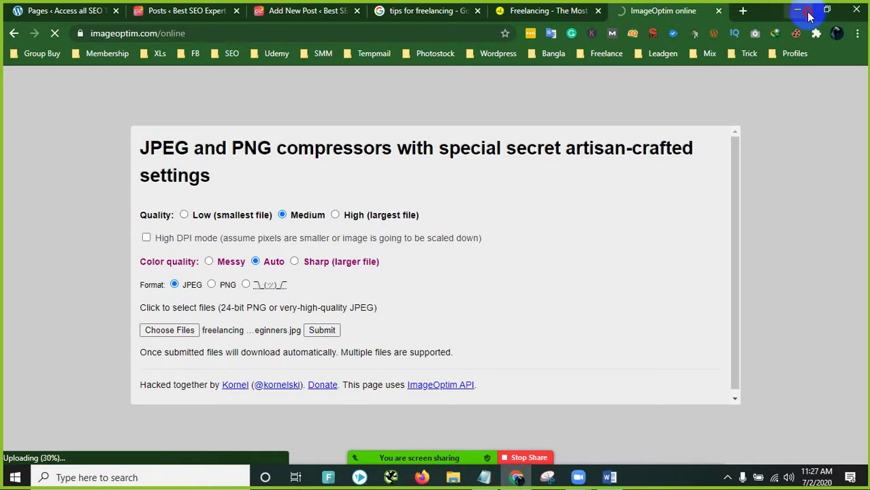
# Step: Open the image "freelancing tips for Beginners" from the desktop folder frp-5766777 for editing in Paint
pyautogui.click(798, 11)
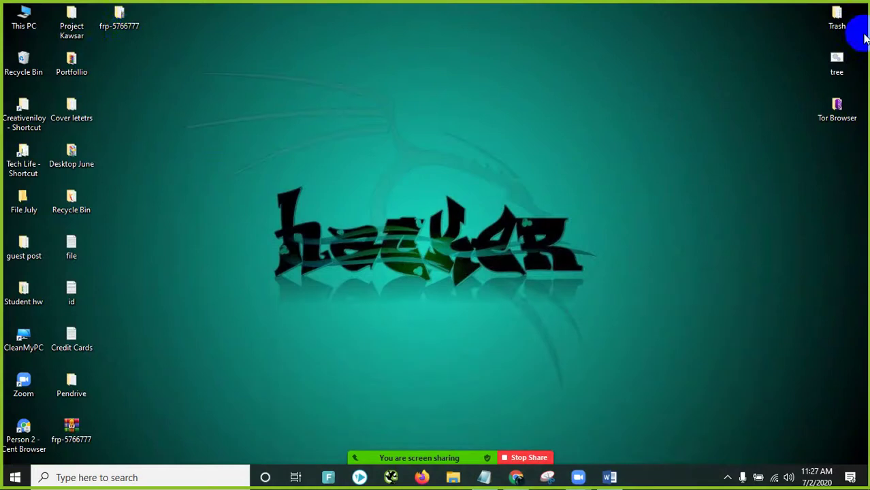
pyautogui.doubleClick(119, 19)
pyautogui.click(171, 84)
pyautogui.rightClick(171, 84)
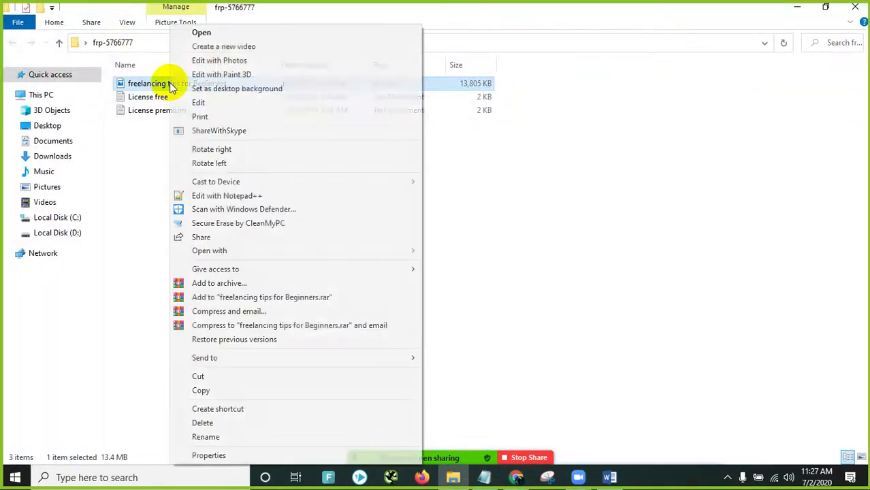
pyautogui.click(199, 104)
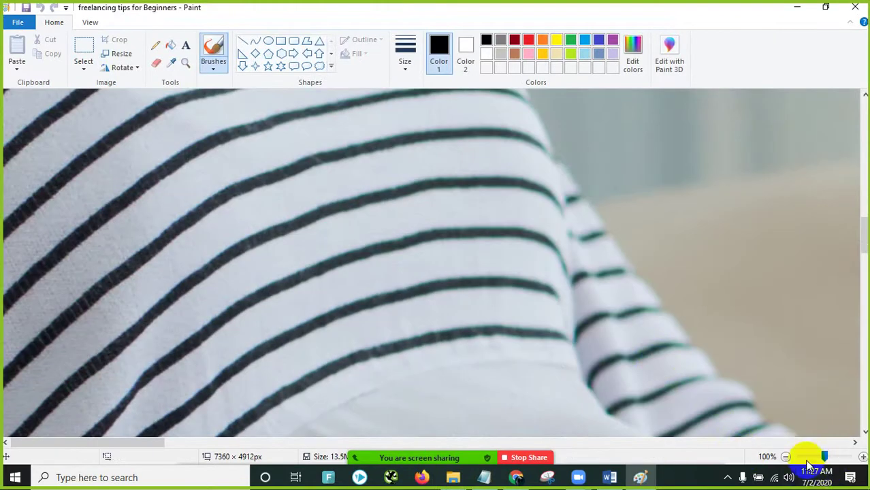
# Step: Resize the image to 2000 × 1334 pixels with the aspect ratio maintained
pyautogui.click(808, 458)
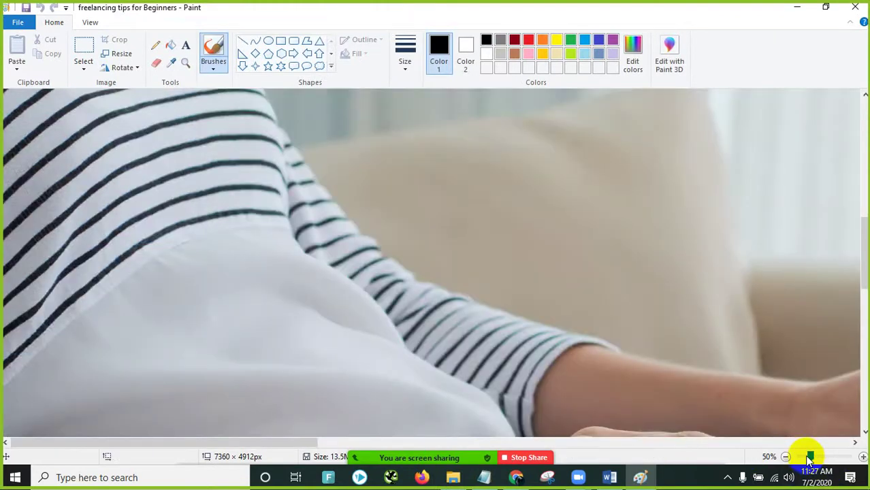
pyautogui.click(823, 458)
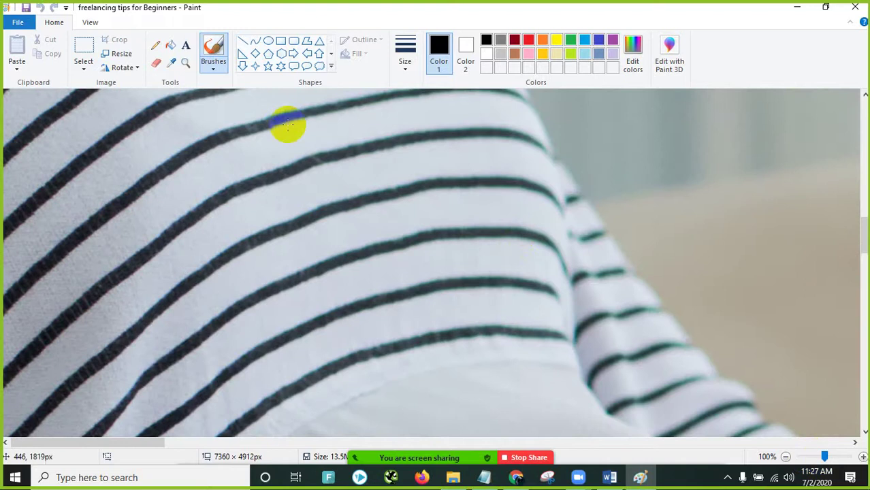
pyautogui.click(120, 54)
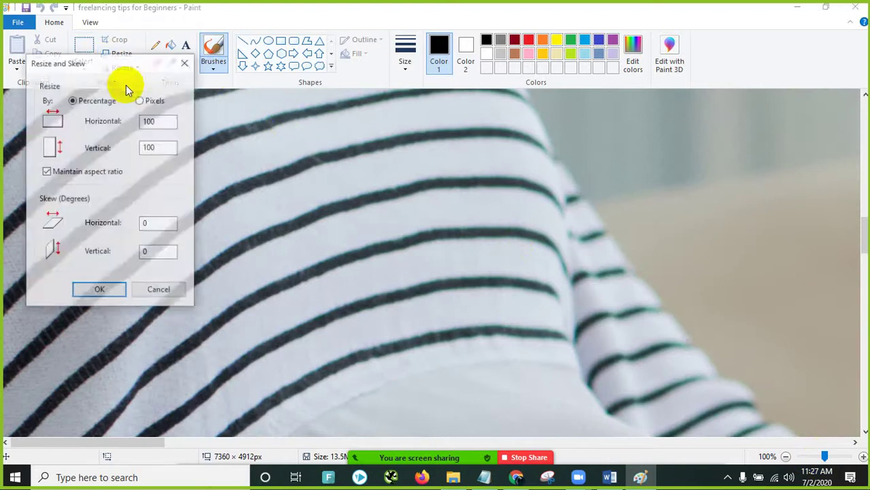
pyautogui.click(141, 101)
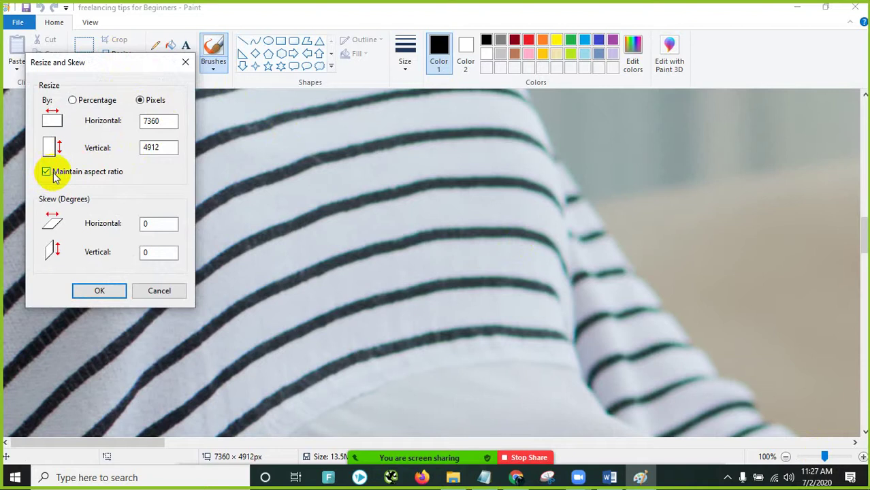
pyautogui.doubleClick(150, 122)
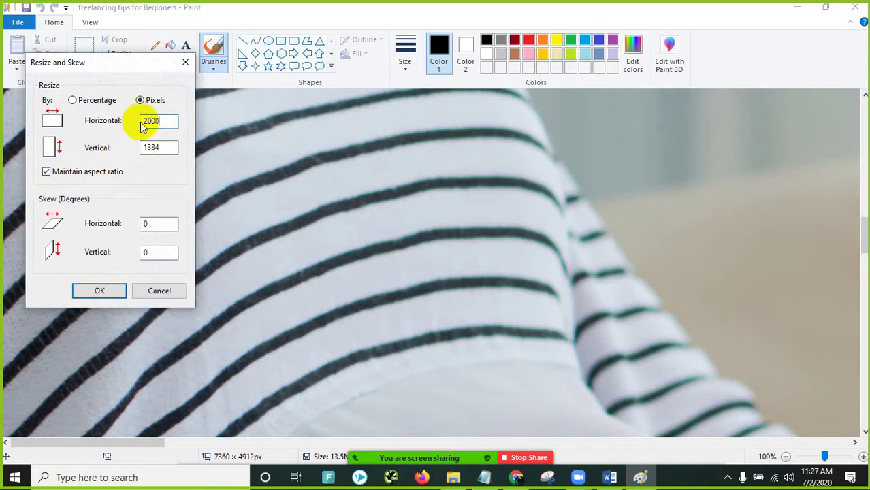
pyautogui.click(80, 291)
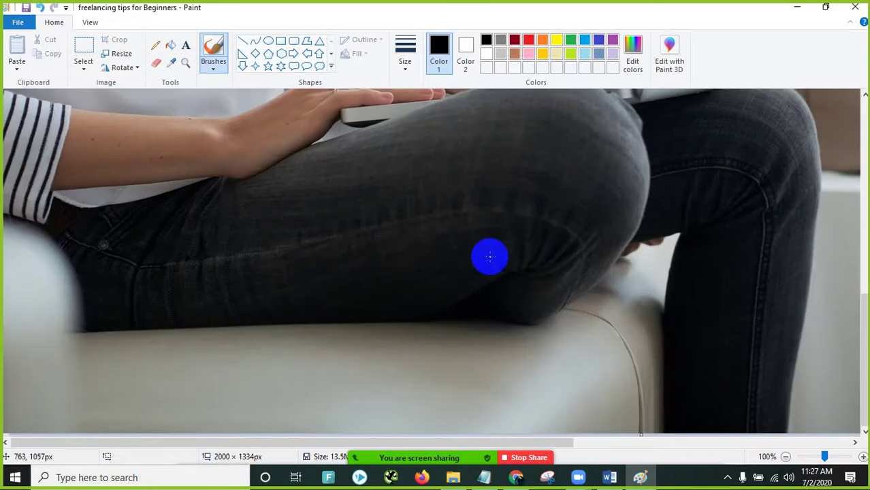
# Step: Try to save the resized image over the original file and close Paint
pyautogui.scroll(8, 490, 257)
pyautogui.scroll(-5, 485, 253)
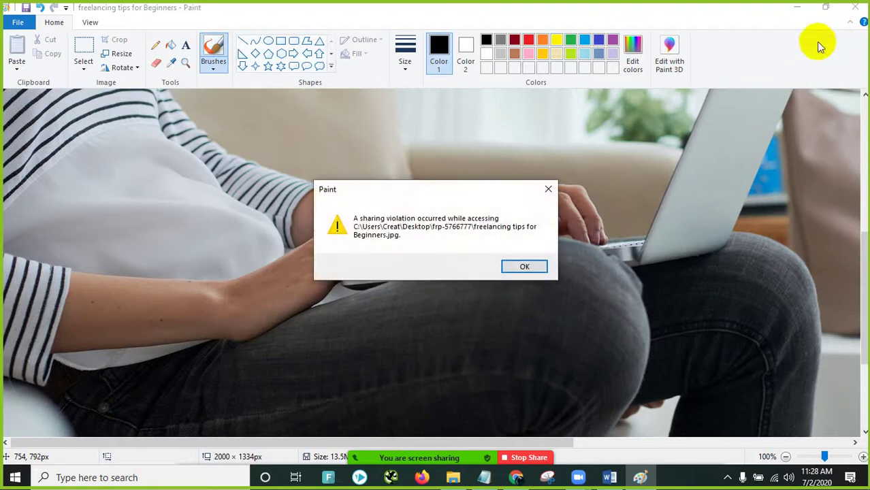
pyautogui.click(521, 266)
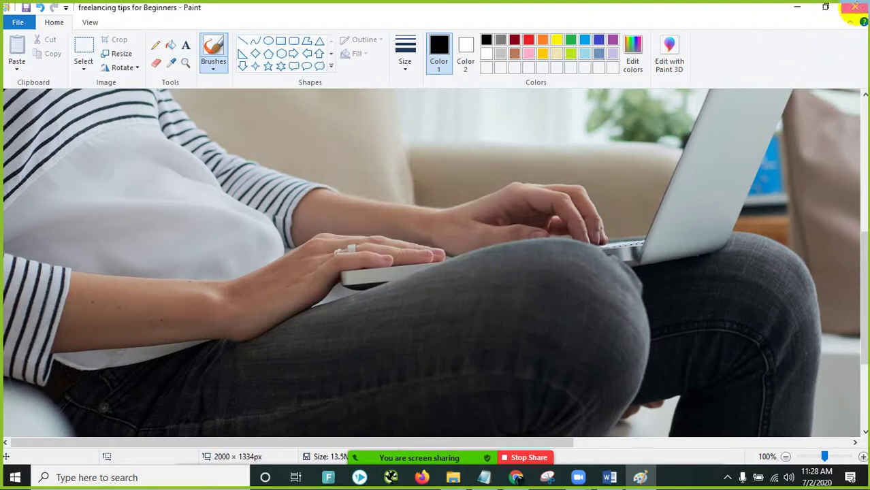
pyautogui.hotkey('alt', 'F4')
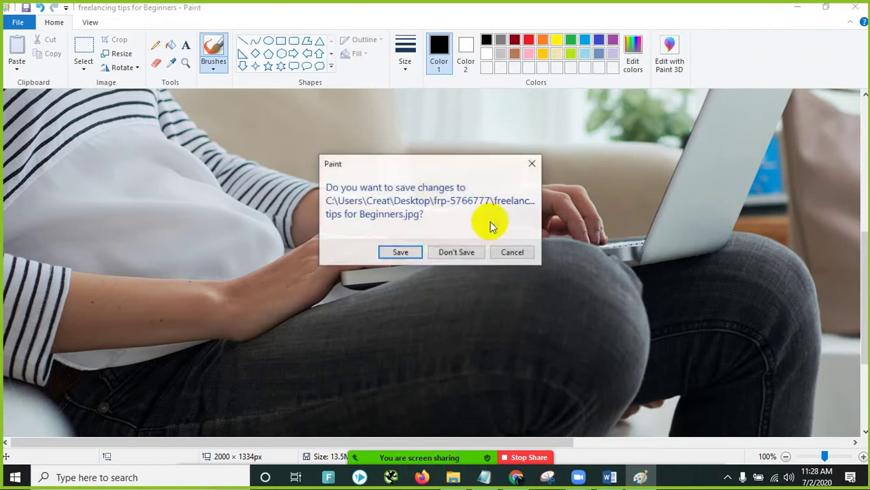
pyautogui.click(410, 250)
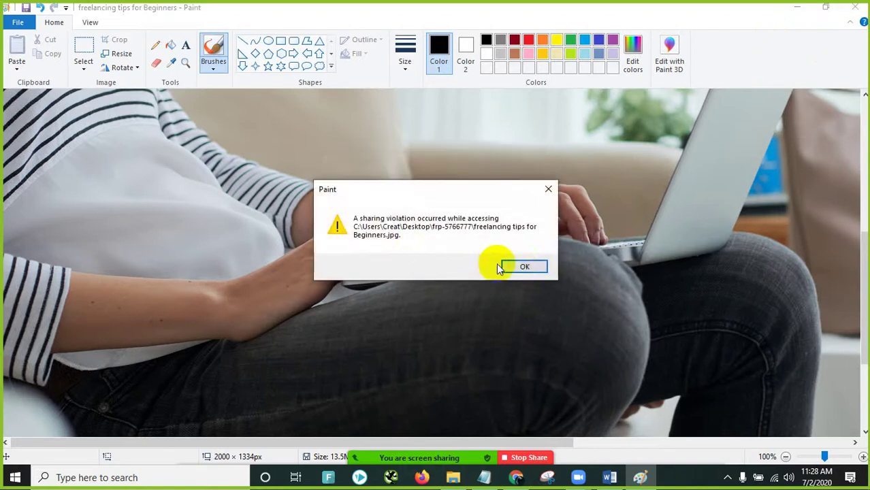
pyautogui.click(523, 267)
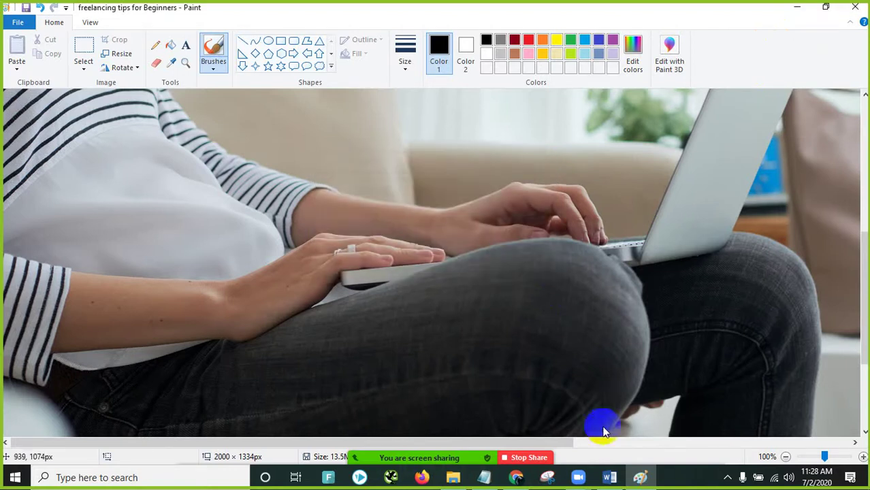
# Step: Switch to Chrome and close the ImageOptim page to stop the upload of the original image file
pyautogui.click(515, 477)
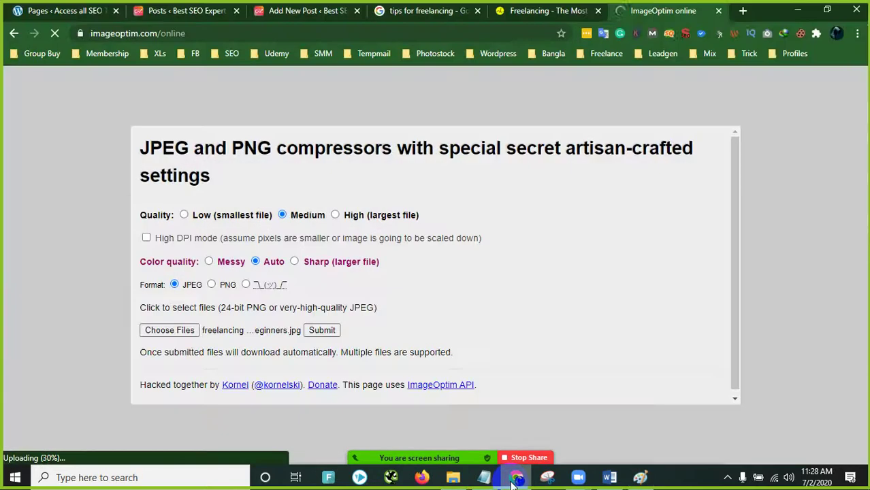
pyautogui.scroll(-1, 382, 340)
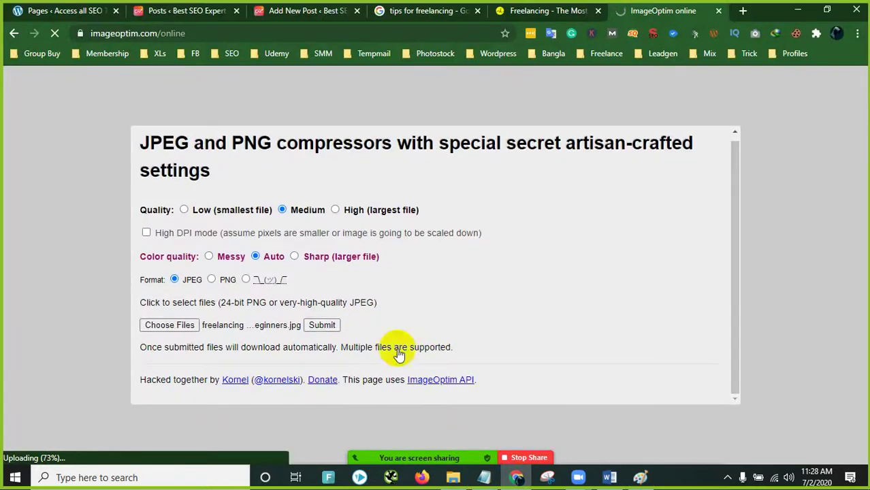
pyautogui.click(641, 478)
pyautogui.click(515, 477)
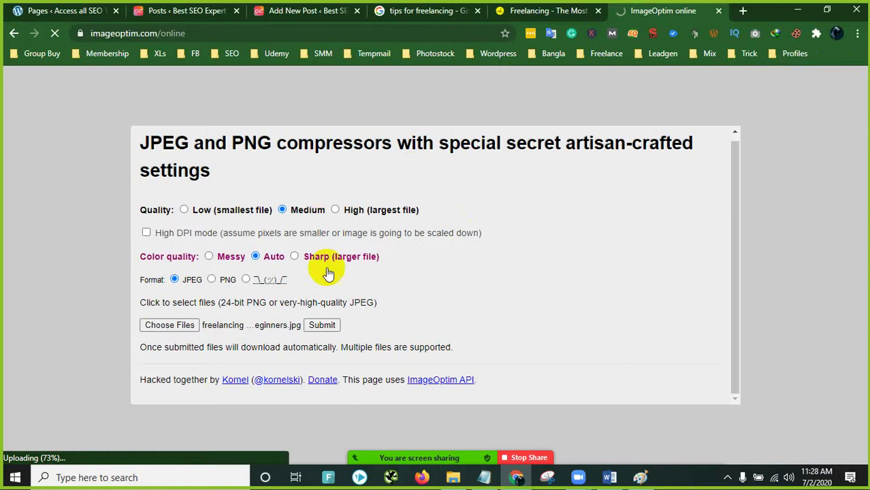
pyautogui.click(719, 11)
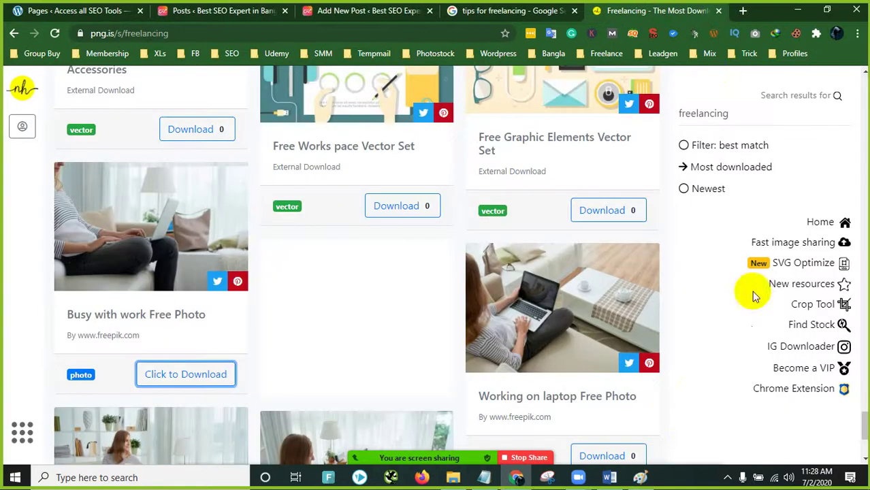
# Step: Return to Paint, save the resized image over the original JPG, and close Paint
pyautogui.click(641, 477)
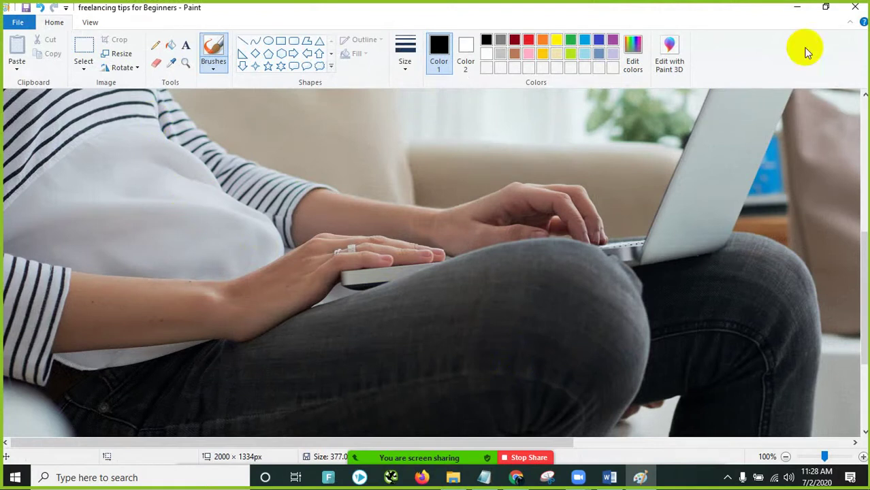
pyautogui.click(855, 7)
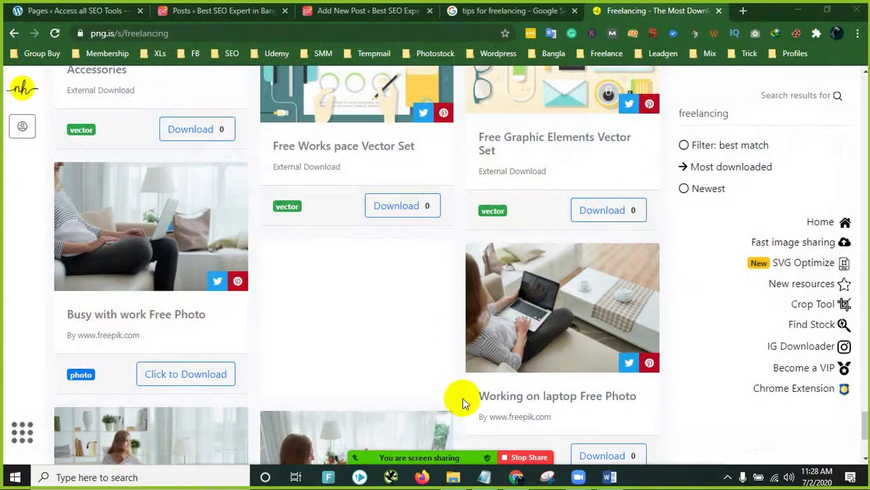
# Step: Check the file size of the resized image in the frp-5766777 folder
pyautogui.click(800, 8)
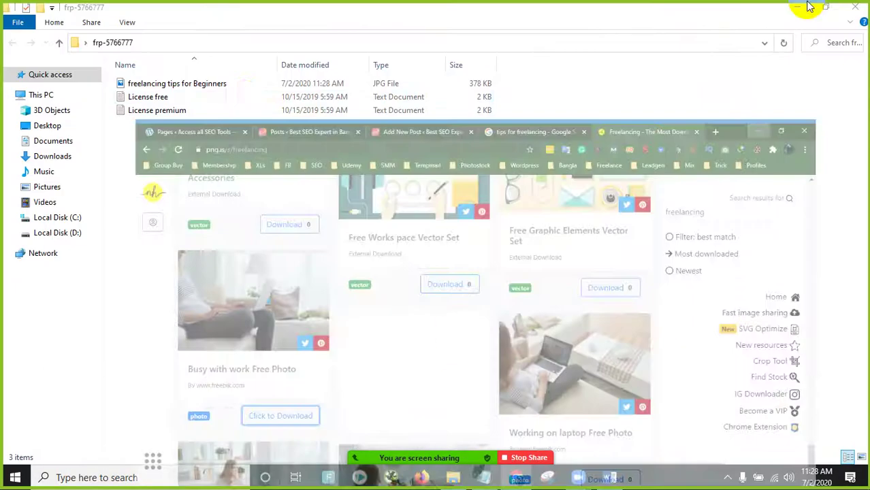
pyautogui.click(247, 84)
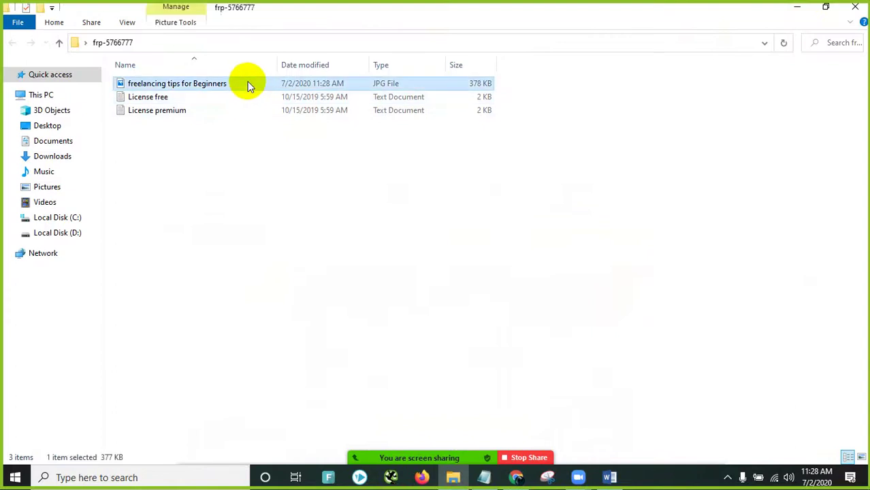
pyautogui.rightClick(249, 84)
pyautogui.click(482, 86)
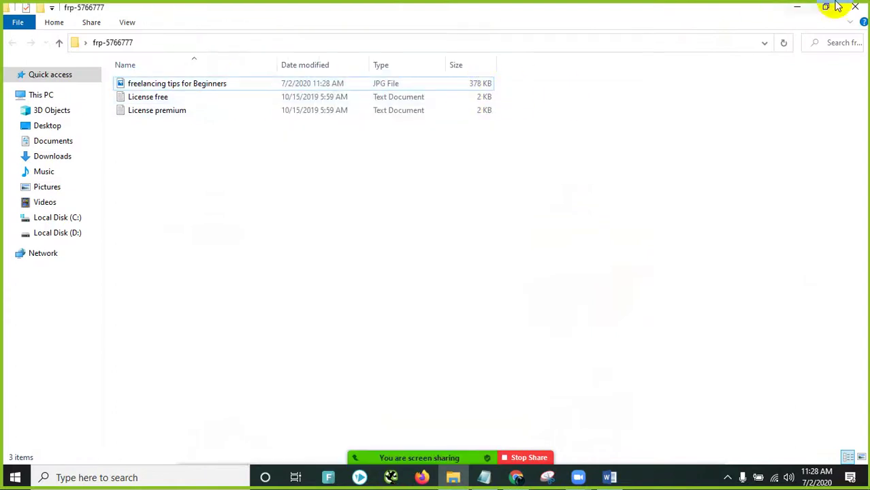
# Step: Close the folder, return to the WordPress post editor and upload "freelancing tips for Beginners" into the empty image block
pyautogui.click(855, 7)
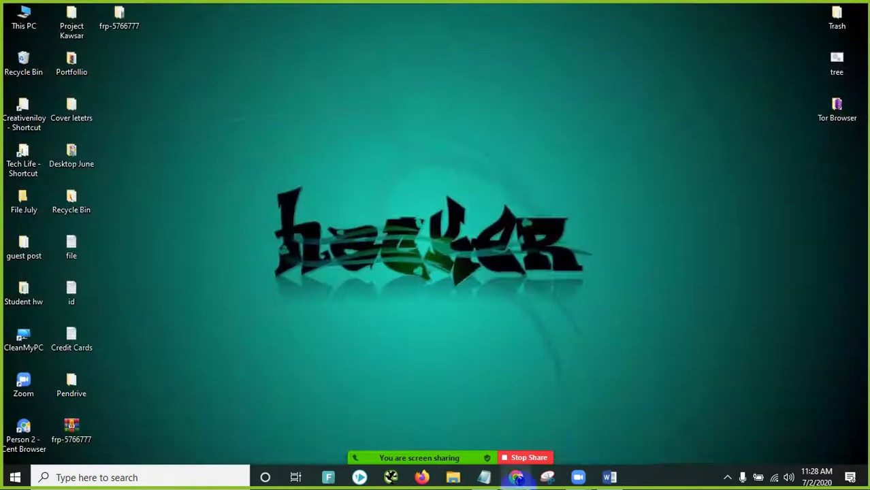
pyautogui.click(519, 476)
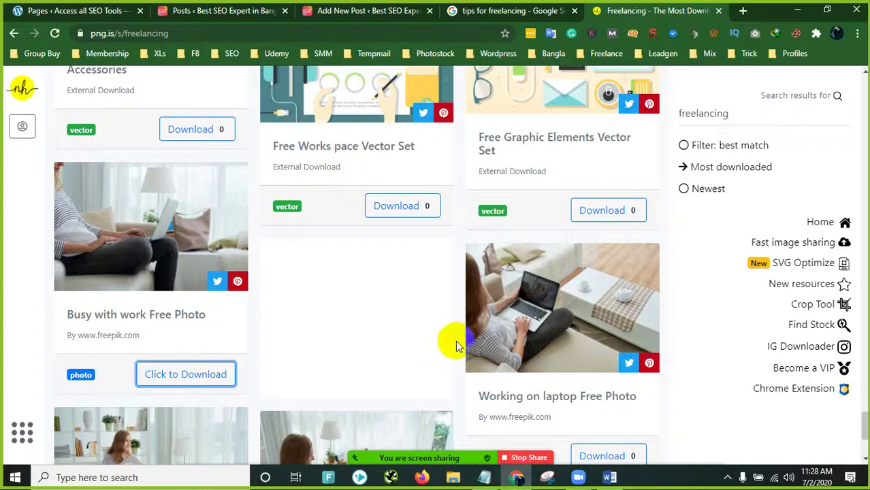
pyautogui.click(430, 11)
pyautogui.click(553, 106)
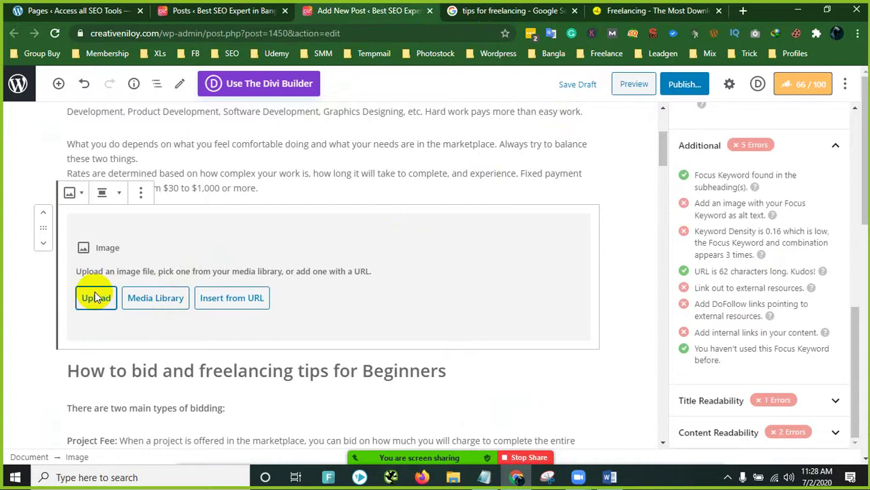
pyautogui.click(95, 298)
pyautogui.click(147, 126)
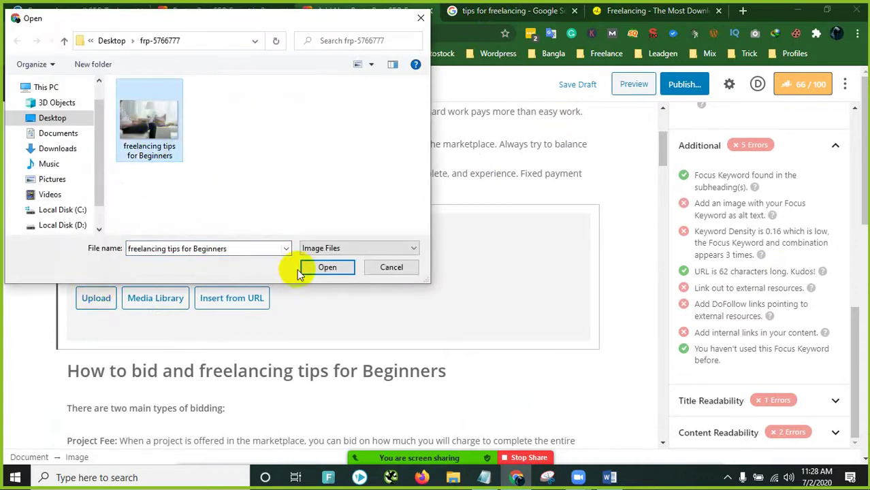
pyautogui.click(307, 269)
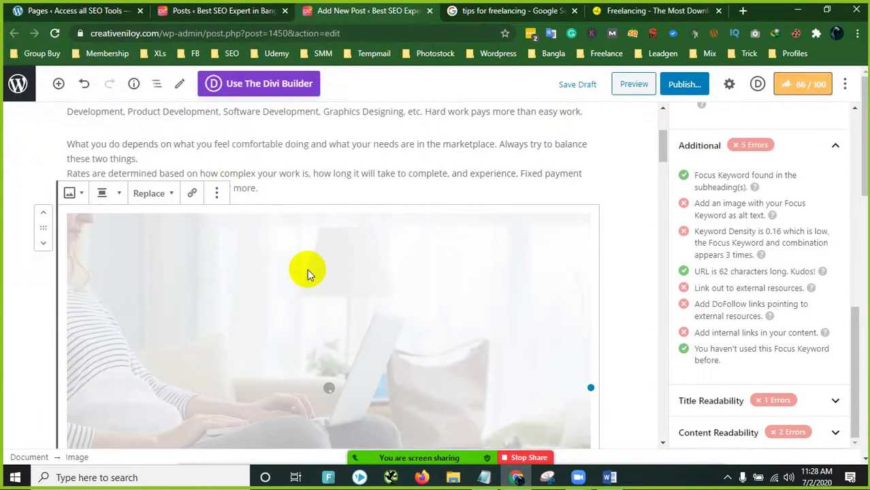
# Step: Examine the uploaded image and its caption in the post, and the SEO check on linking out to external resources
pyautogui.scroll(-2, 110, 289)
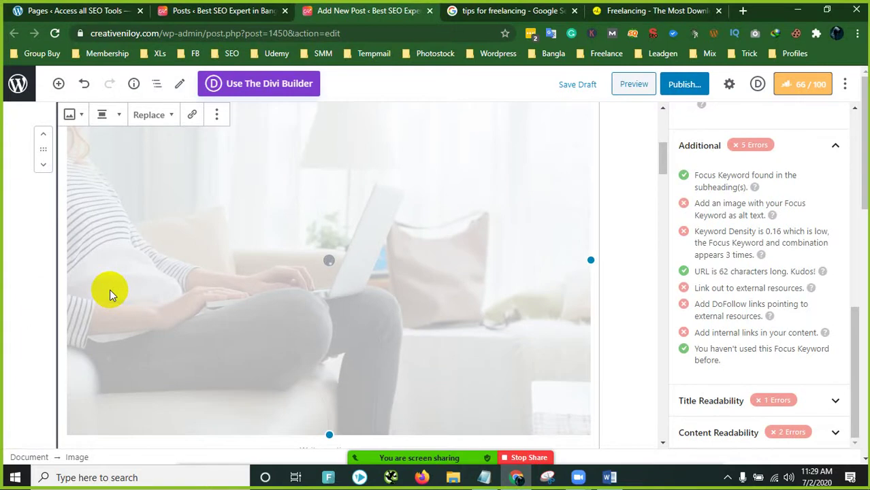
pyautogui.scroll(-3, 109, 289)
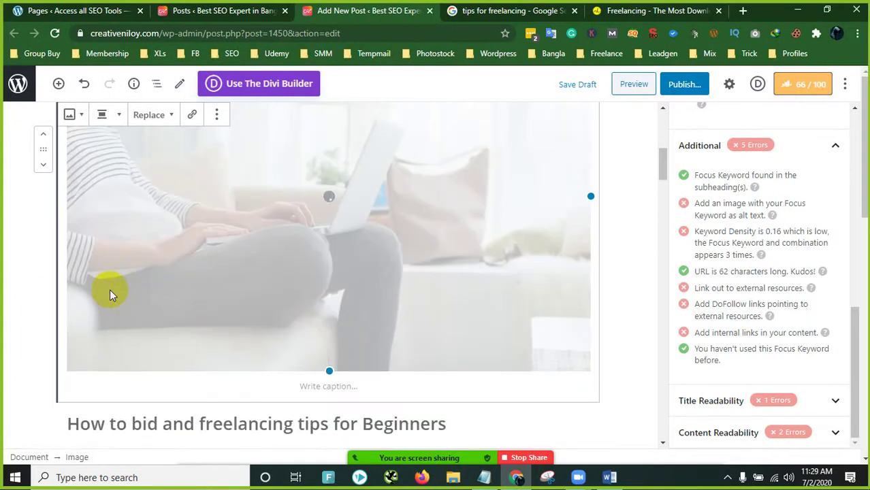
pyautogui.scroll(5, 110, 289)
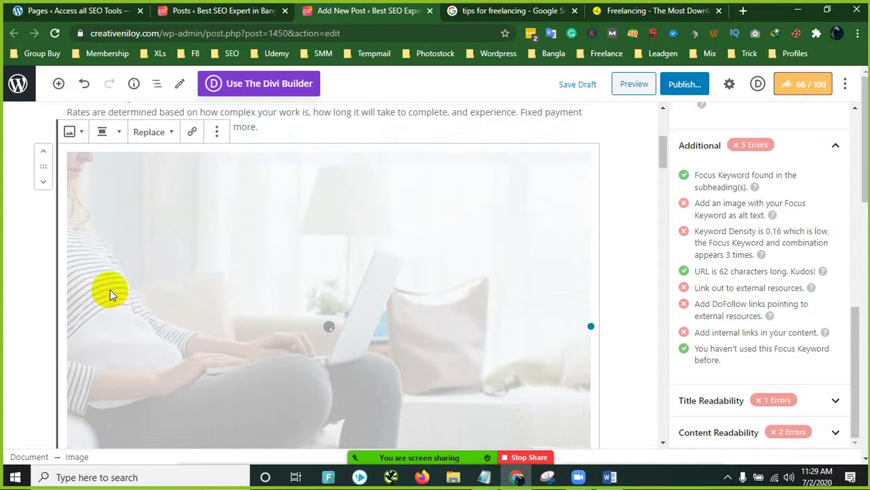
pyautogui.scroll(3, 110, 289)
pyautogui.scroll(-3, 110, 289)
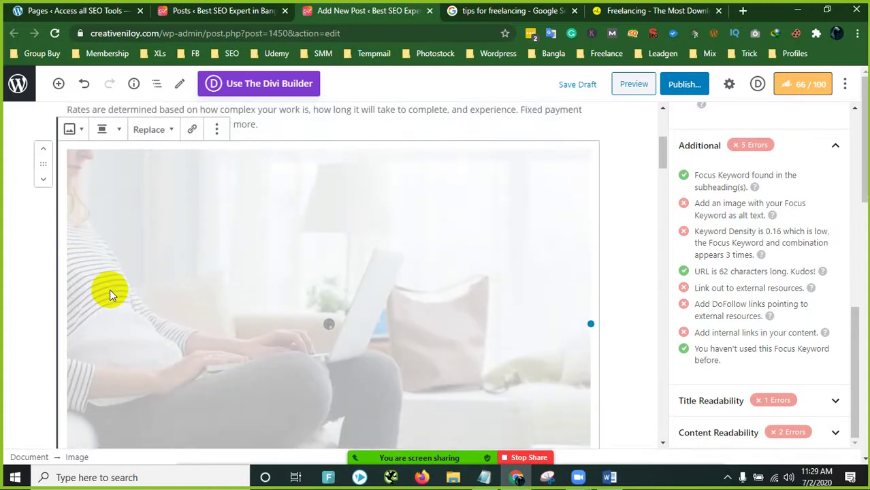
pyautogui.scroll(-5, 109, 288)
pyautogui.scroll(-3, 654, 316)
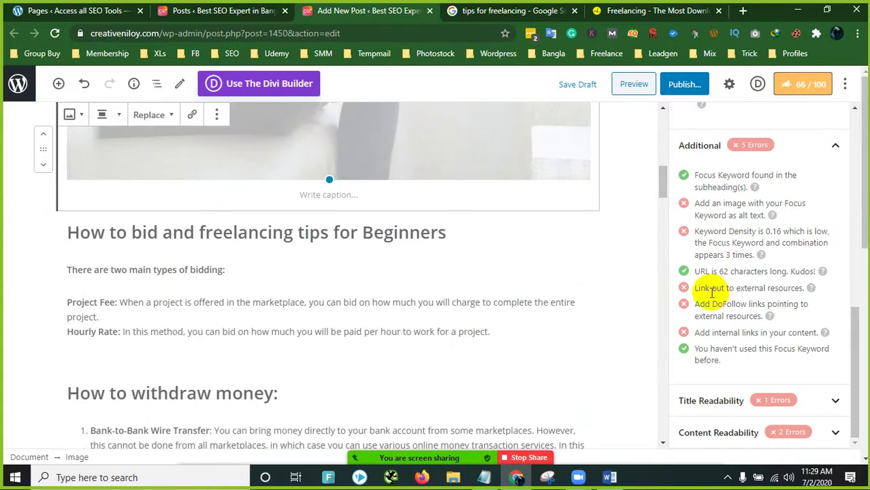
pyautogui.moveTo(700, 288); pyautogui.dragTo(795, 288)
pyautogui.scroll(-5, 795, 288)
pyautogui.scroll(1, 339, 258)
pyautogui.scroll(10, 337, 257)
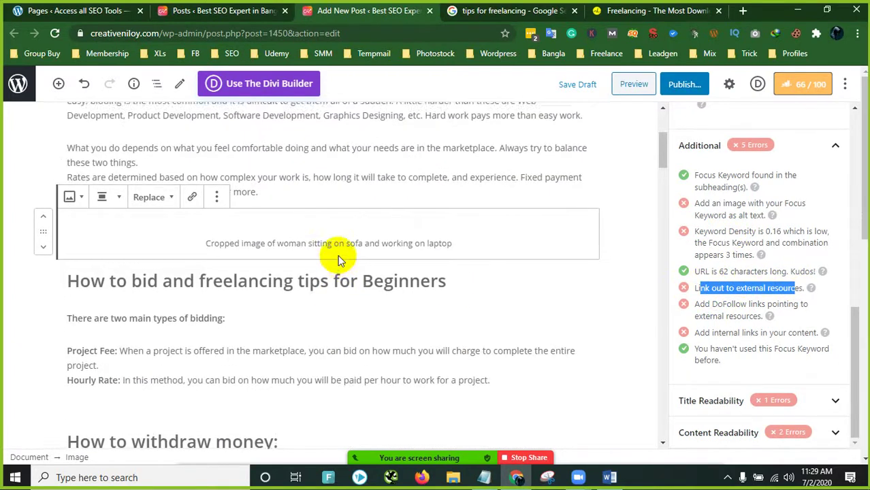
pyautogui.scroll(-3, 335, 256)
pyautogui.scroll(-3, 336, 255)
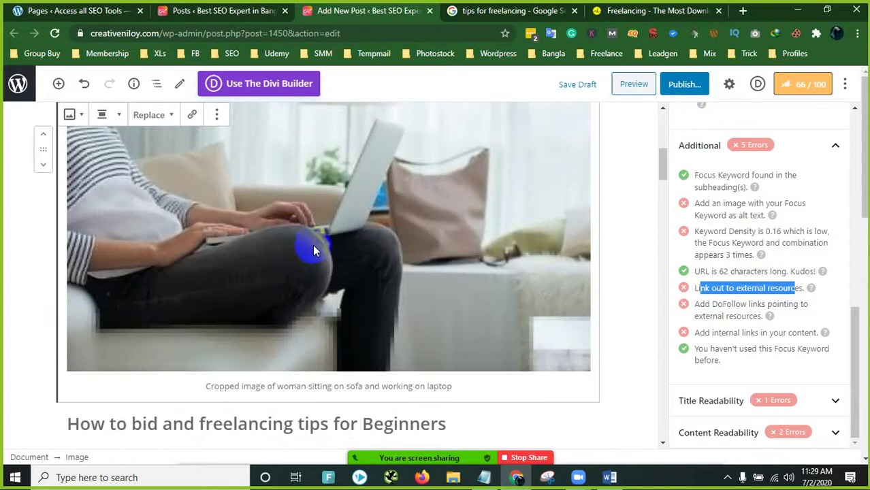
pyautogui.scroll(2, 282, 262)
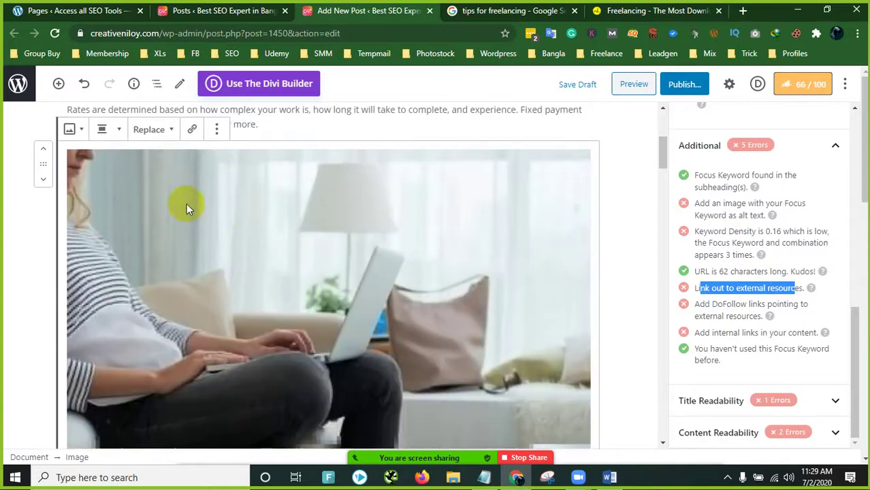
# Step: Try to open the image's attachment details in the media library, and cancel the replacement file upload
pyautogui.click(150, 130)
pyautogui.click(206, 166)
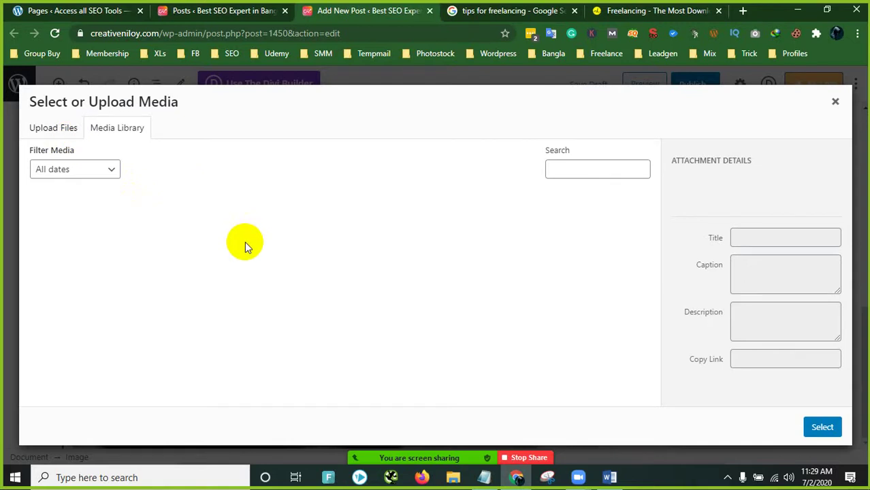
pyautogui.click(833, 103)
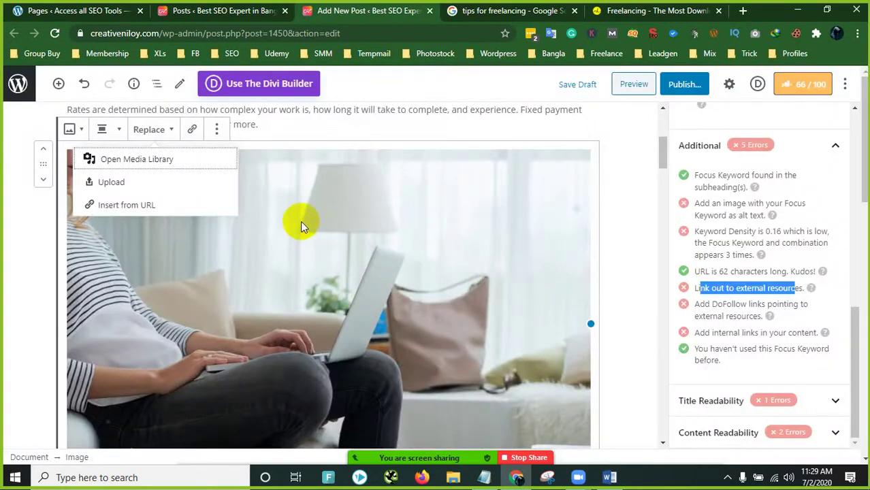
pyautogui.click(297, 221)
pyautogui.click(149, 131)
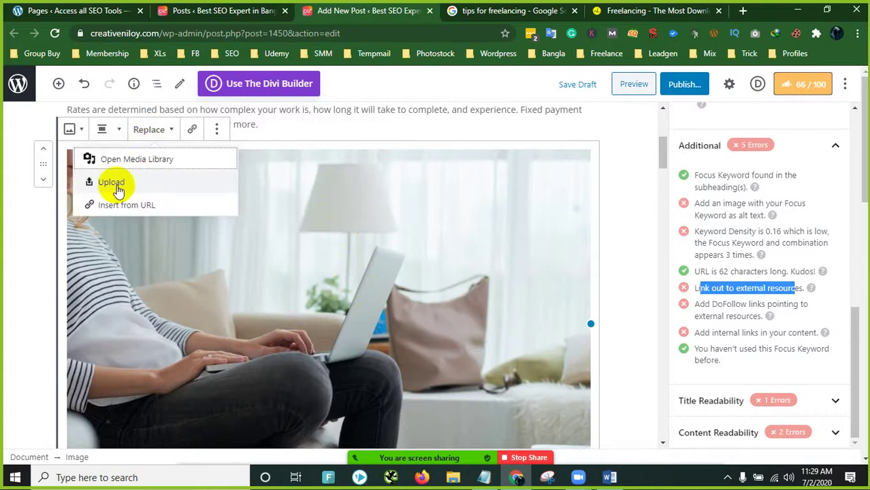
pyautogui.click(139, 159)
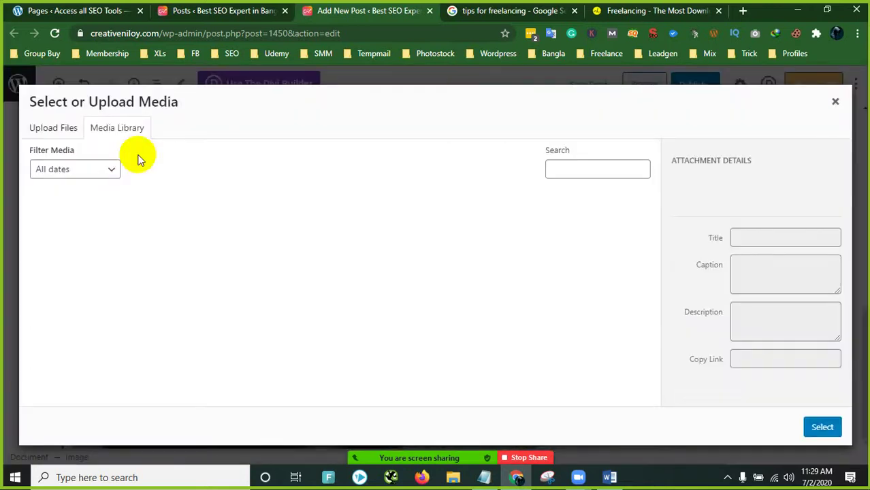
pyautogui.click(836, 101)
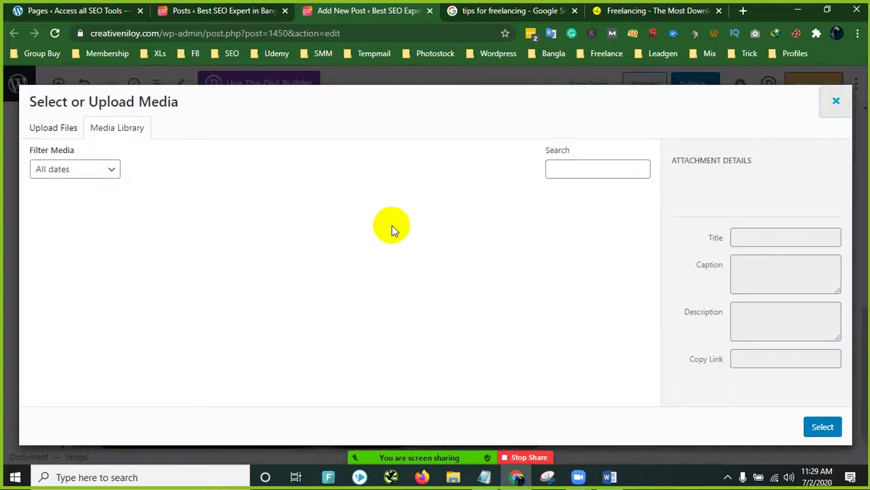
pyautogui.click(113, 182)
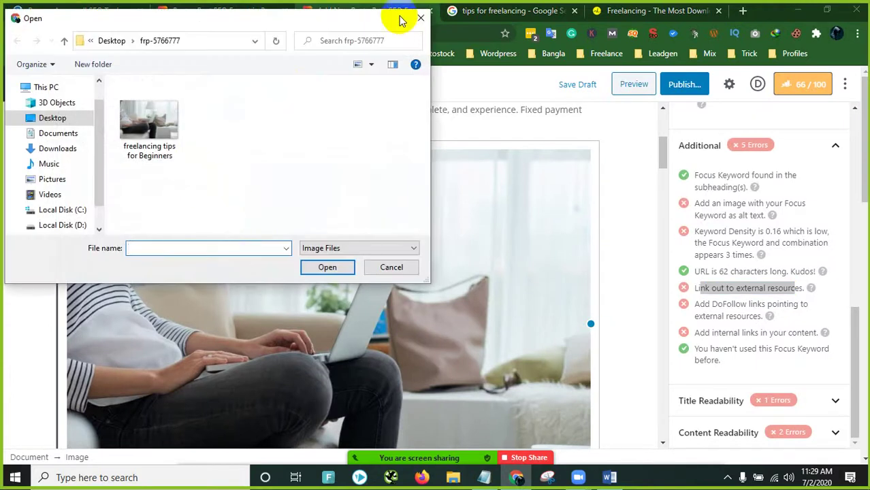
pyautogui.click(421, 19)
# Step: Look through the image block's caption, context options, block options, replacement options and style choices for the alt text setting
pyautogui.scroll(-3, 431, 281)
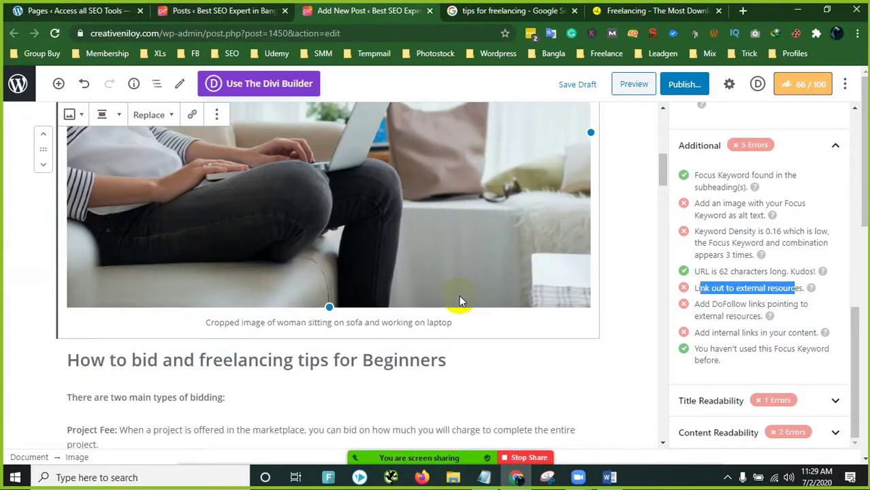
pyautogui.click(311, 322)
pyautogui.rightClick(395, 219)
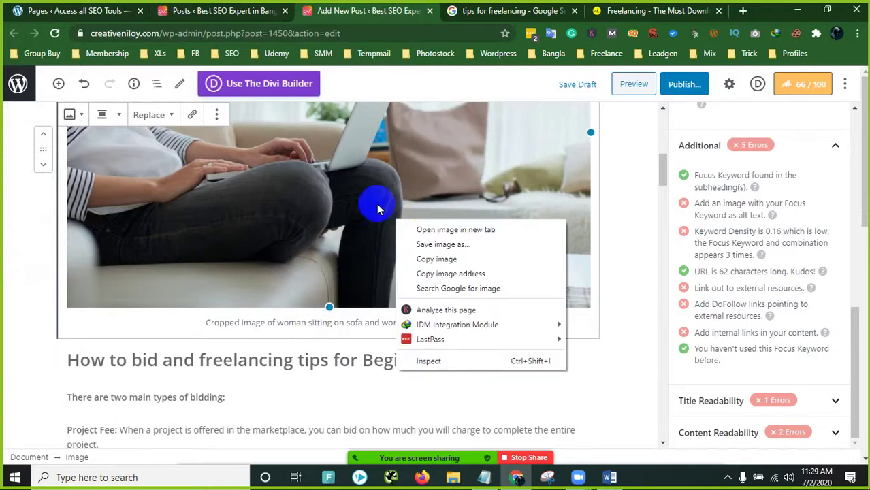
pyautogui.click(377, 204)
pyautogui.scroll(3, 272, 194)
pyautogui.click(217, 129)
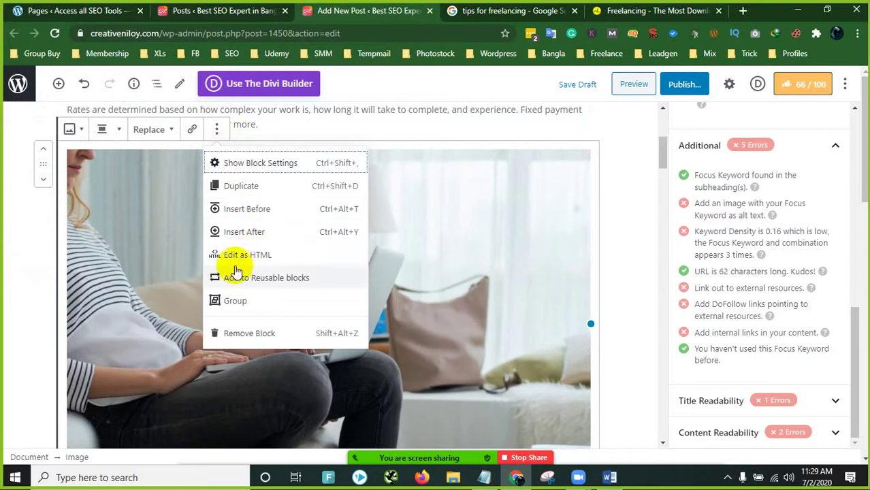
pyautogui.click(169, 135)
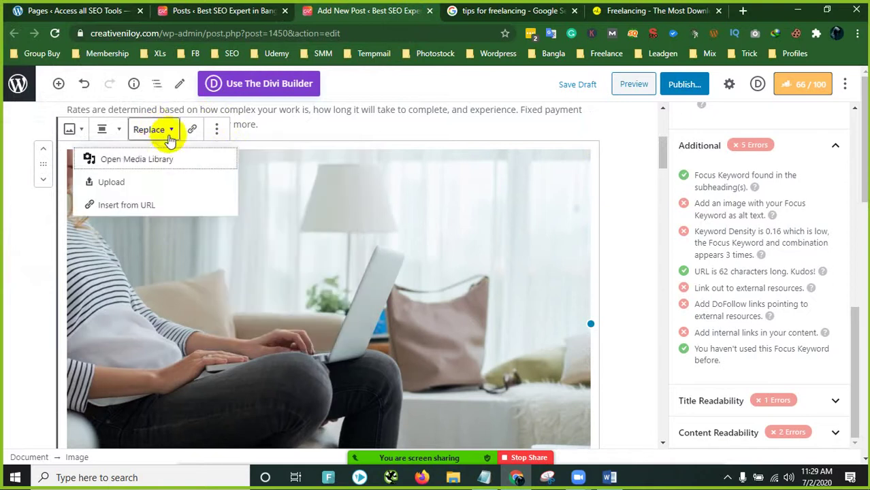
pyautogui.click(71, 133)
pyautogui.click(71, 133)
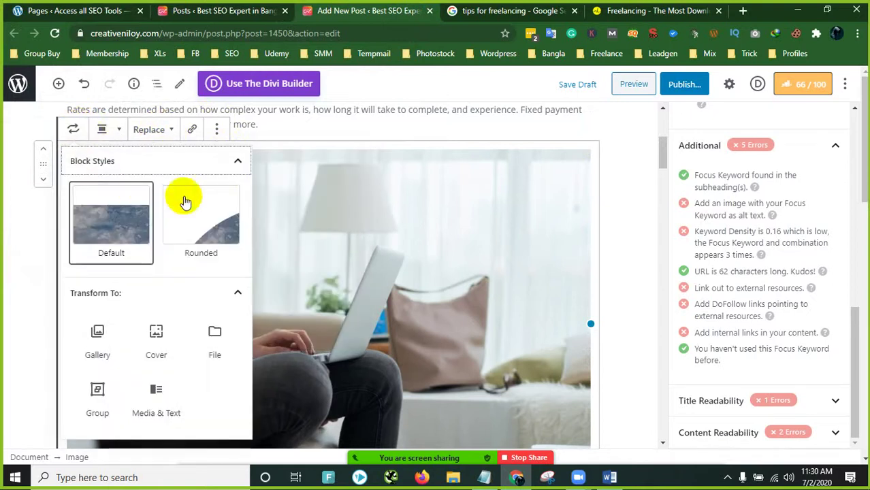
pyautogui.click(350, 219)
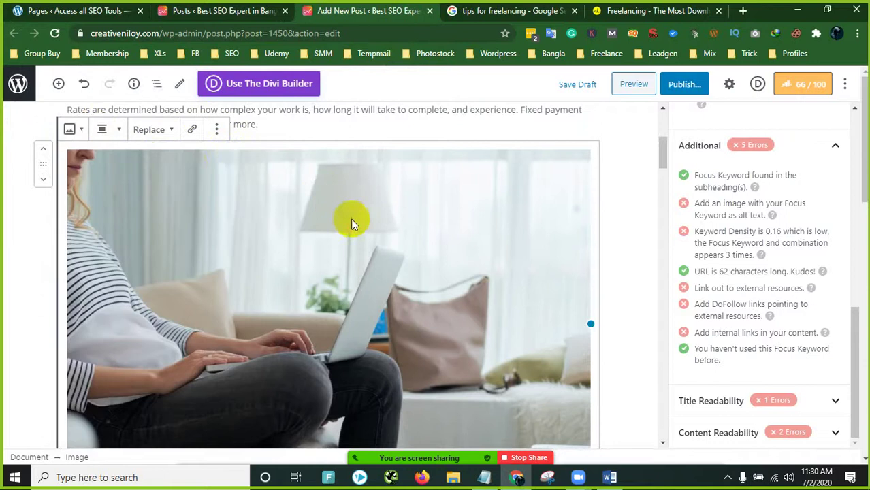
# Step: Check the upload and library views of the media dialog for the image block, and close the dialog
pyautogui.click(147, 130)
pyautogui.click(179, 174)
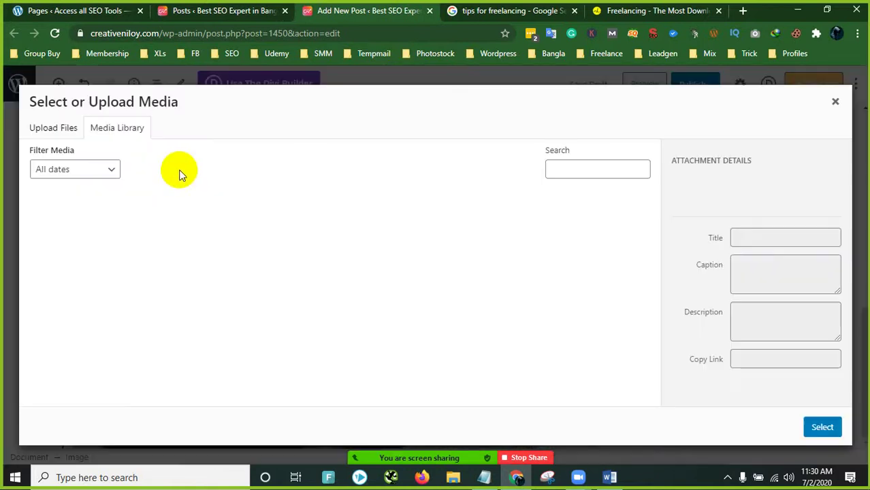
pyautogui.click(65, 131)
pyautogui.click(118, 132)
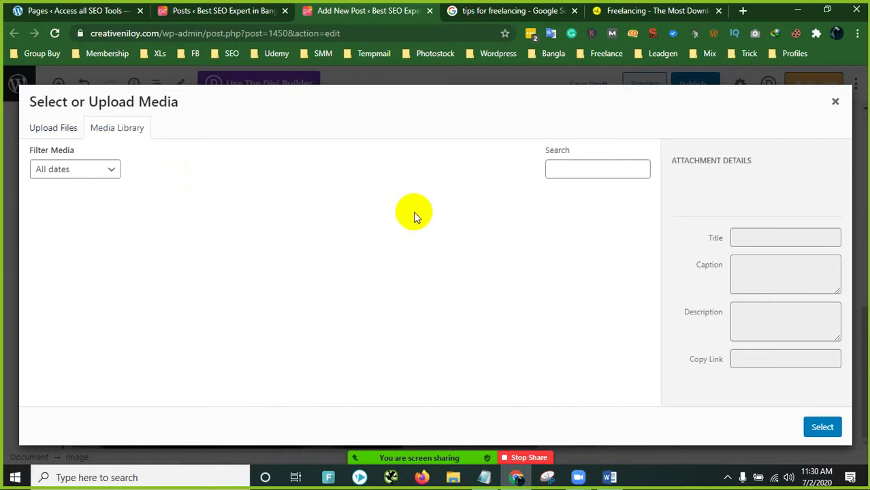
pyautogui.click(835, 103)
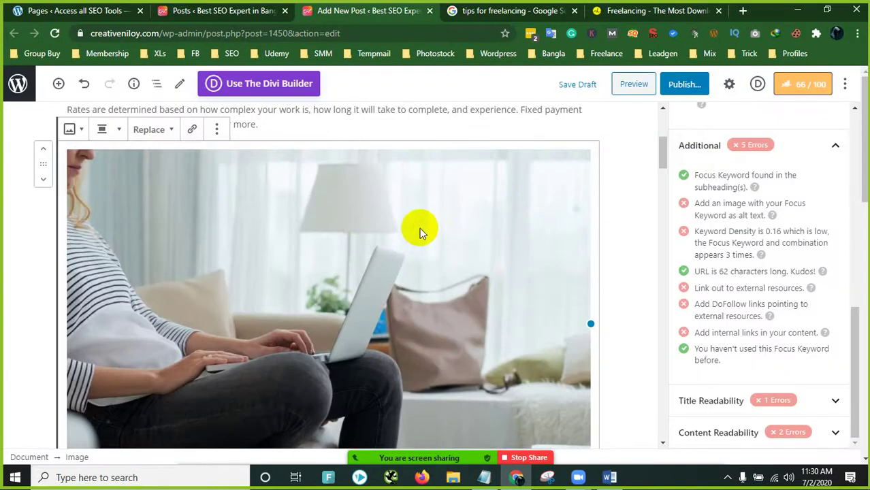
# Step: Review the SEO check about adding an image with the focus keyword as alt text
pyautogui.scroll(-3, 420, 228)
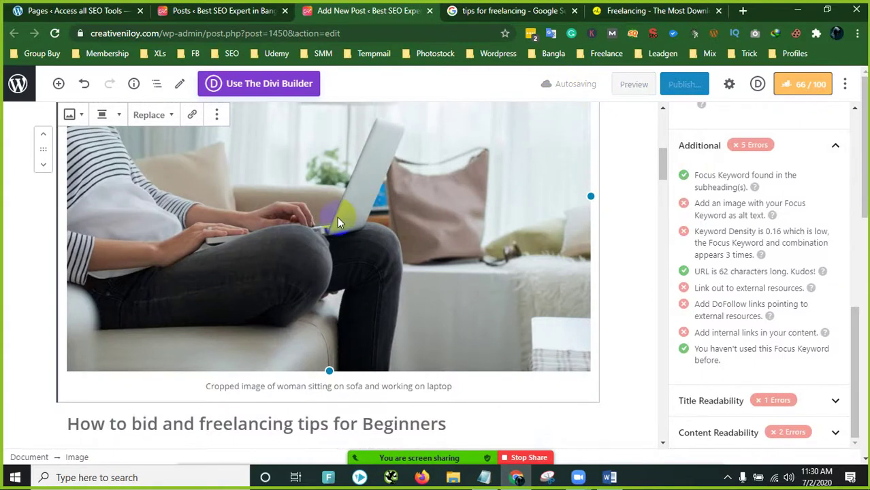
pyautogui.moveTo(693, 203); pyautogui.dragTo(744, 214)
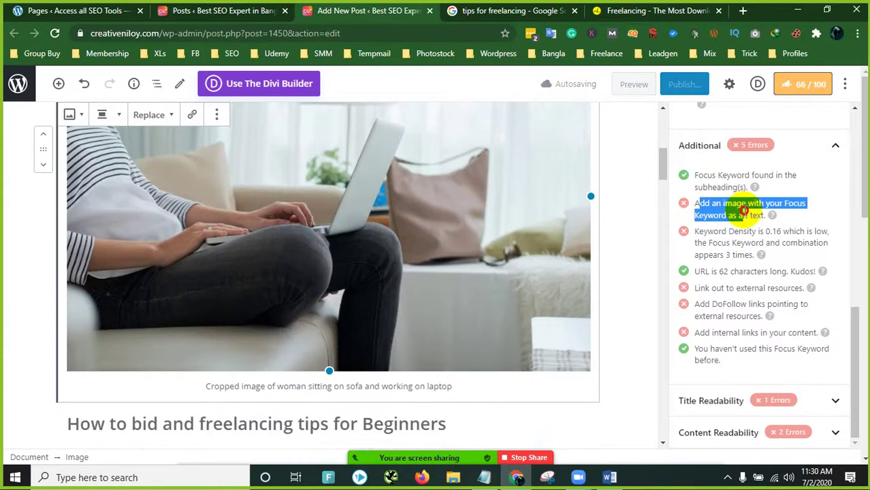
pyautogui.scroll(5, 375, 224)
# Step: Try to open the media library from the site's posts list
pyautogui.click(244, 13)
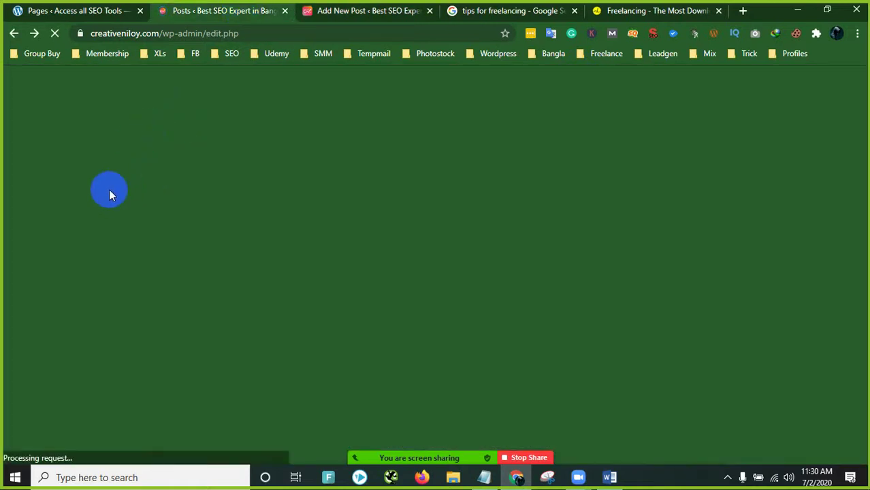
pyautogui.scroll(-3, 111, 189)
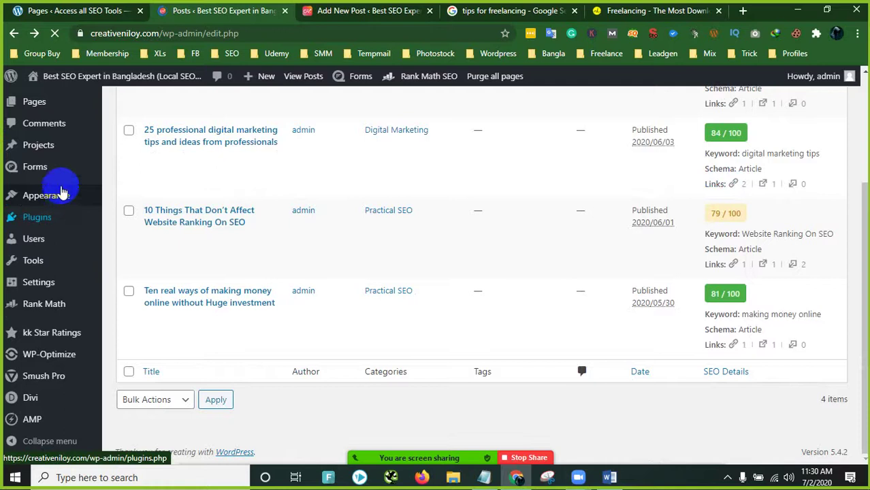
pyautogui.scroll(3, 52, 132)
pyautogui.moveTo(37, 213)
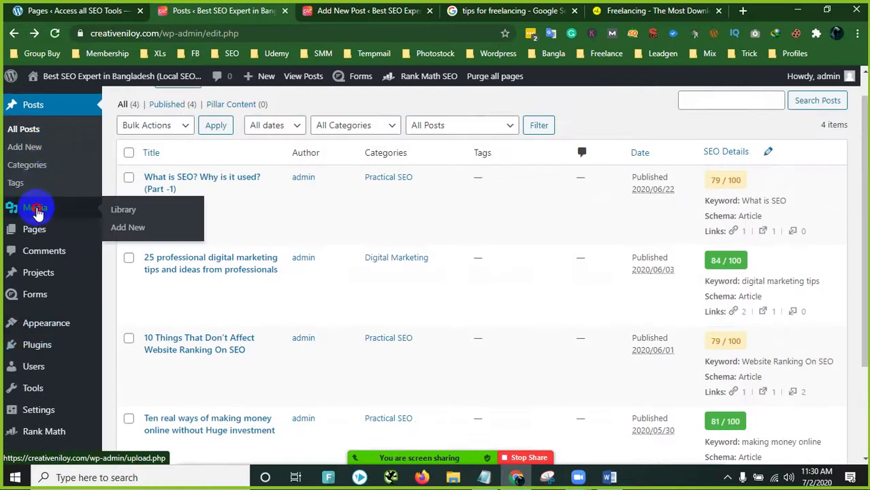
pyautogui.click(125, 211)
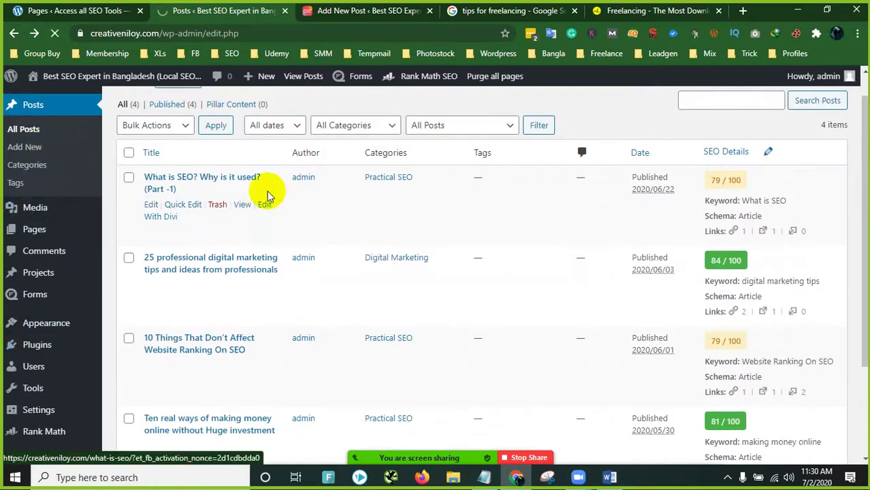
pyautogui.click(368, 10)
pyautogui.click(253, 12)
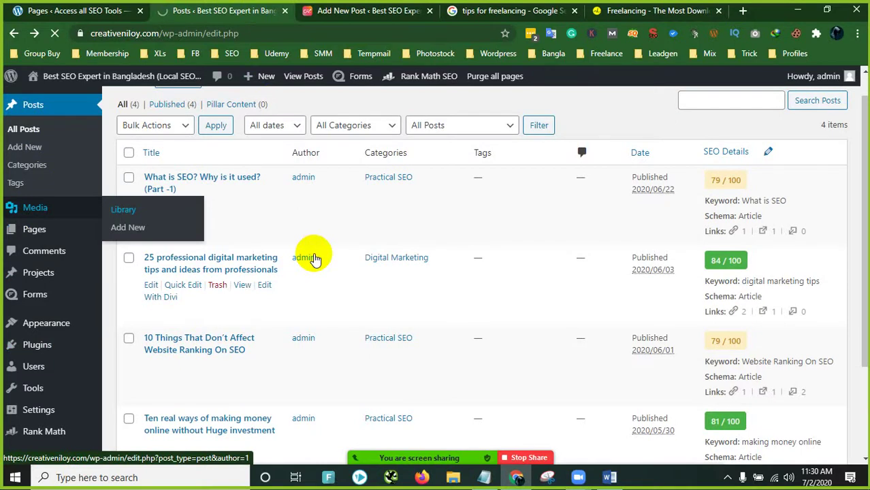
pyautogui.click(126, 213)
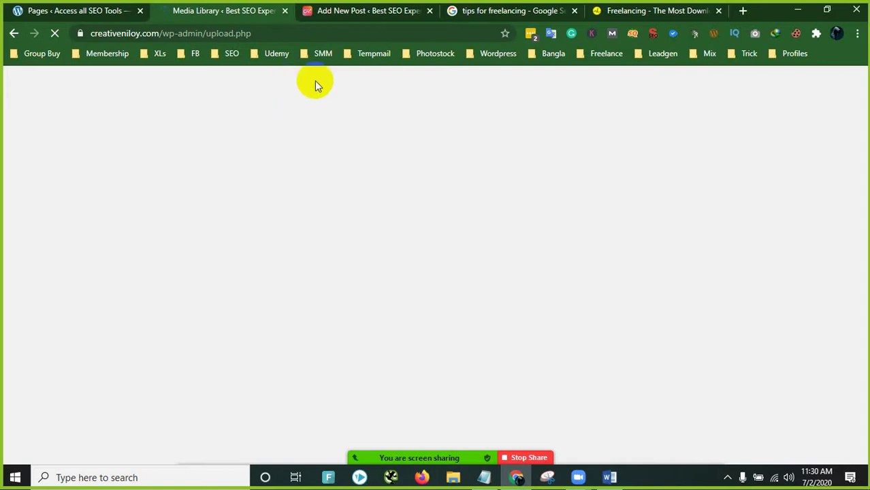
pyautogui.click(379, 12)
pyautogui.click(230, 13)
pyautogui.click(796, 36)
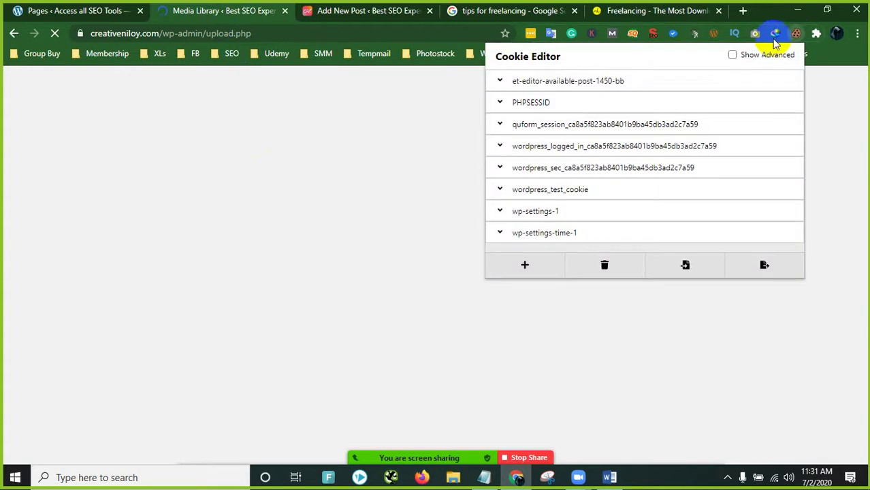
pyautogui.click(270, 189)
pyautogui.click(360, 13)
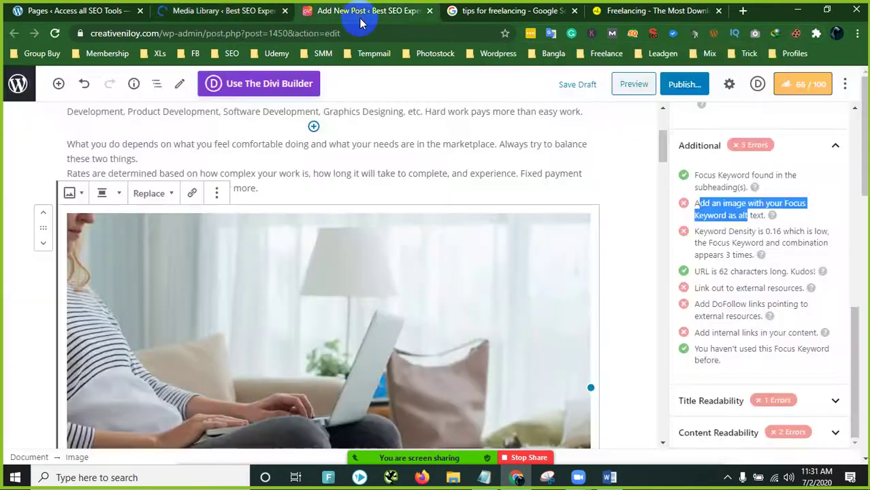
pyautogui.click(218, 13)
pyautogui.click(55, 34)
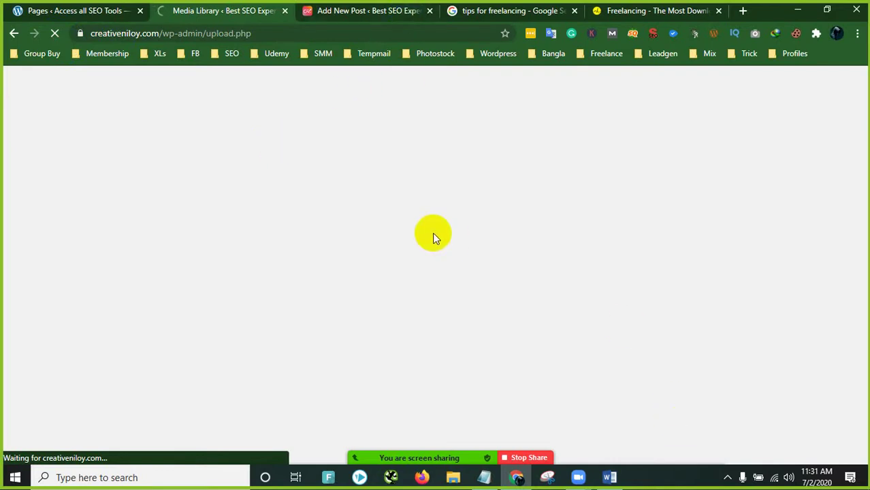
pyautogui.click(408, 21)
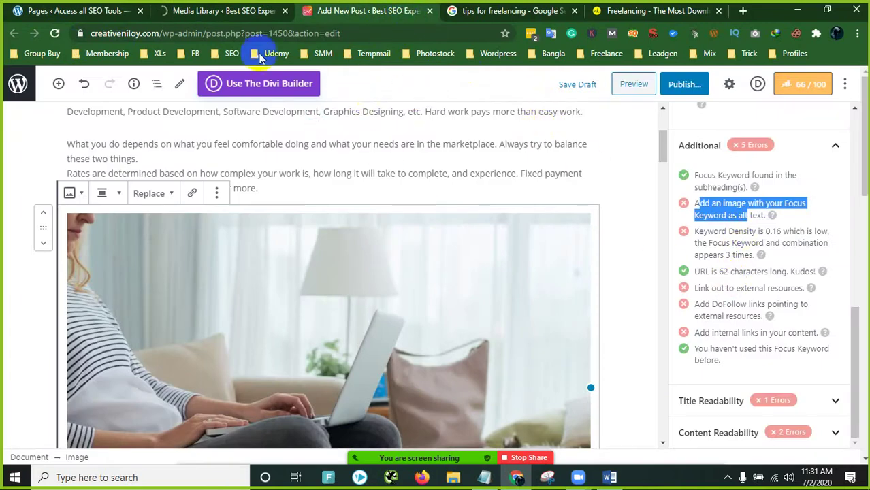
pyautogui.click(226, 8)
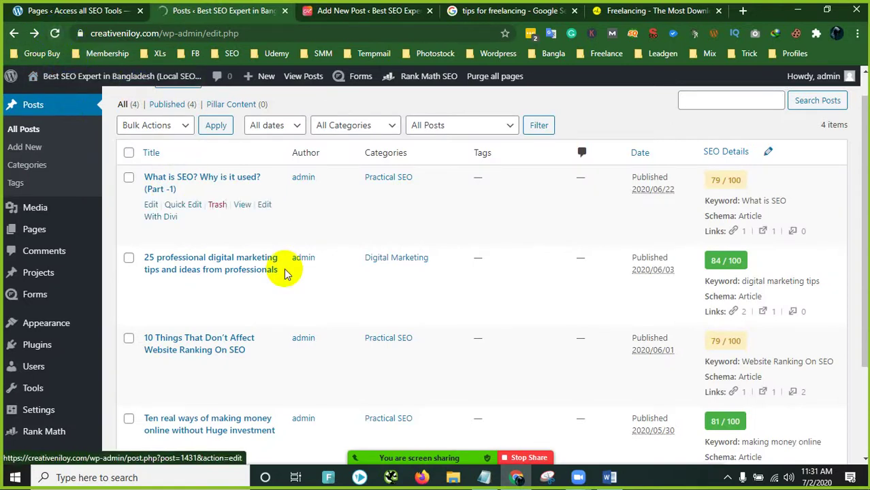
pyautogui.scroll(-2, 288, 266)
pyautogui.scroll(3, 295, 286)
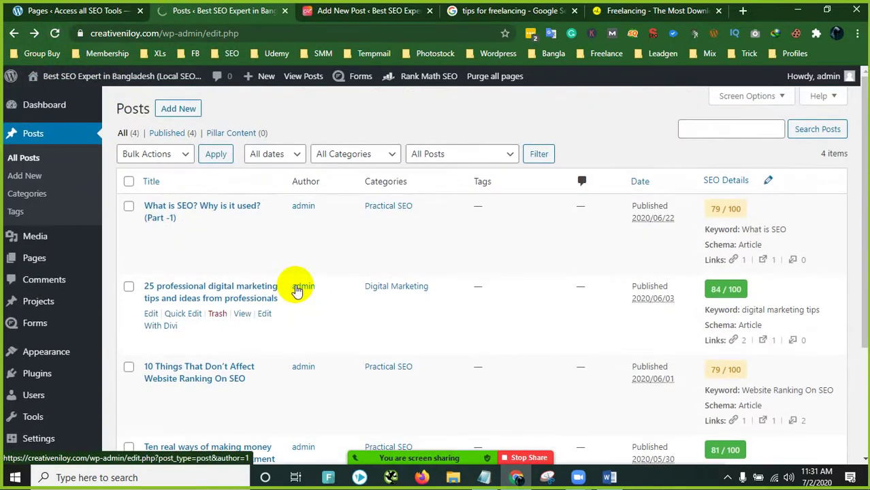
pyautogui.scroll(-3, 297, 289)
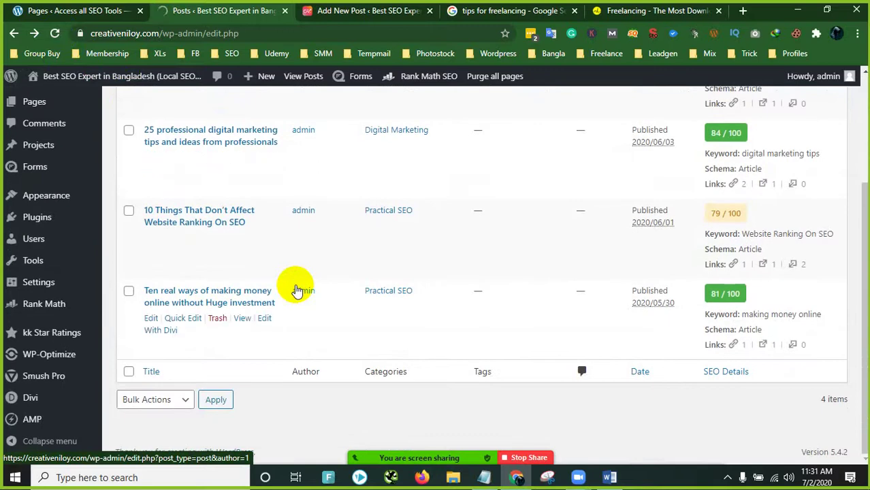
pyautogui.scroll(3, 297, 289)
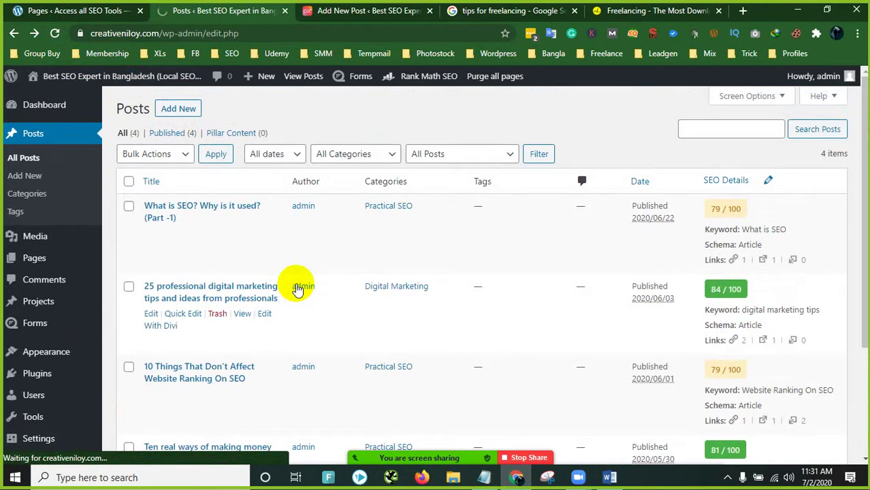
# Step: Reload the posts list and open the media library in a separate browser tab
pyautogui.click(162, 34)
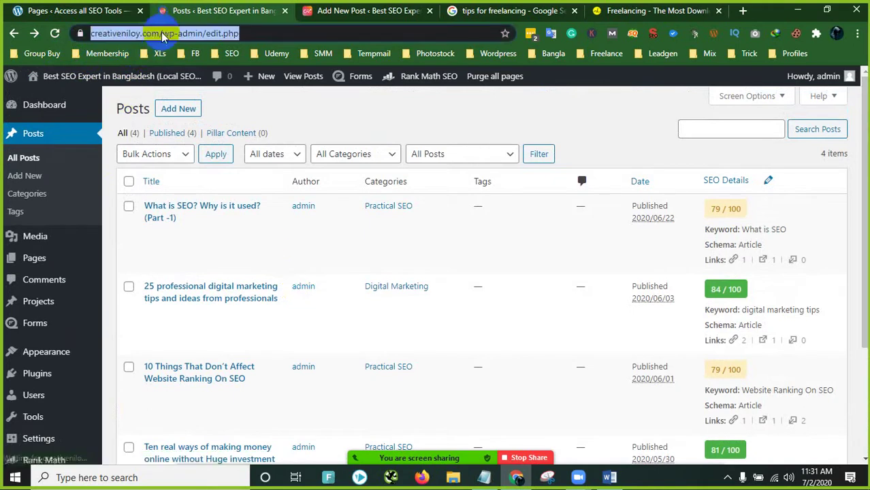
pyautogui.press('Return')
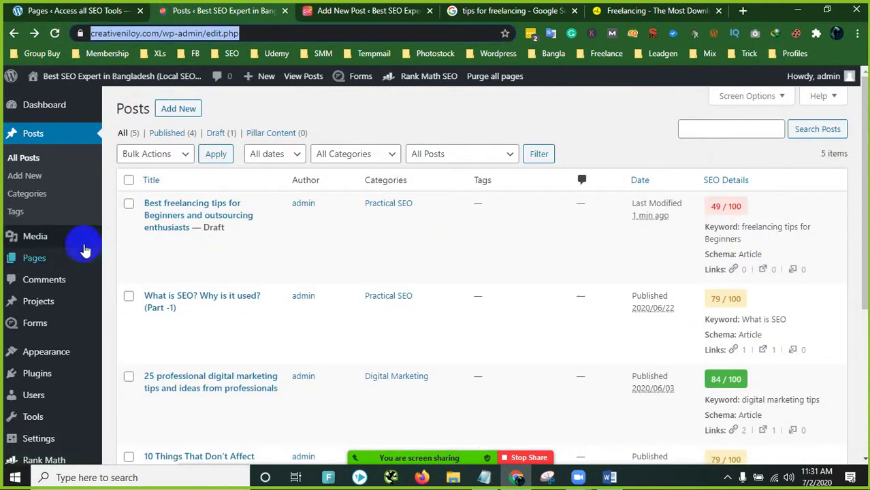
pyautogui.rightClick(60, 238)
pyautogui.click(95, 247)
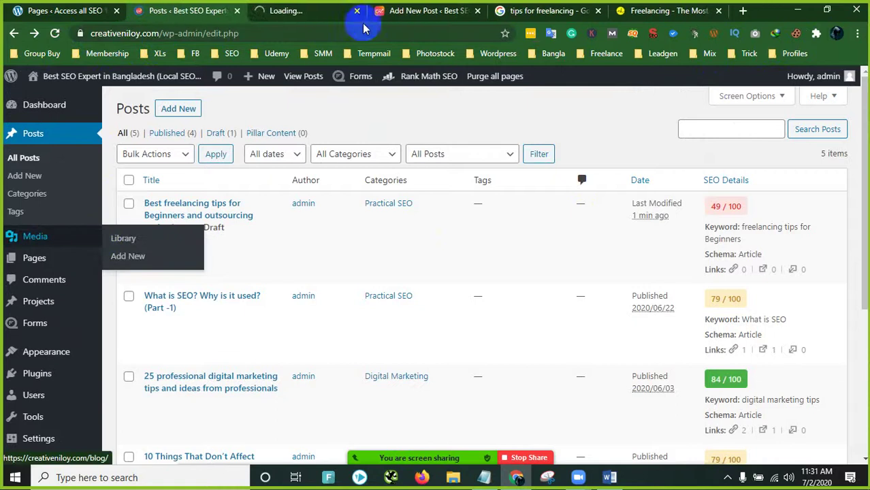
pyautogui.click(334, 18)
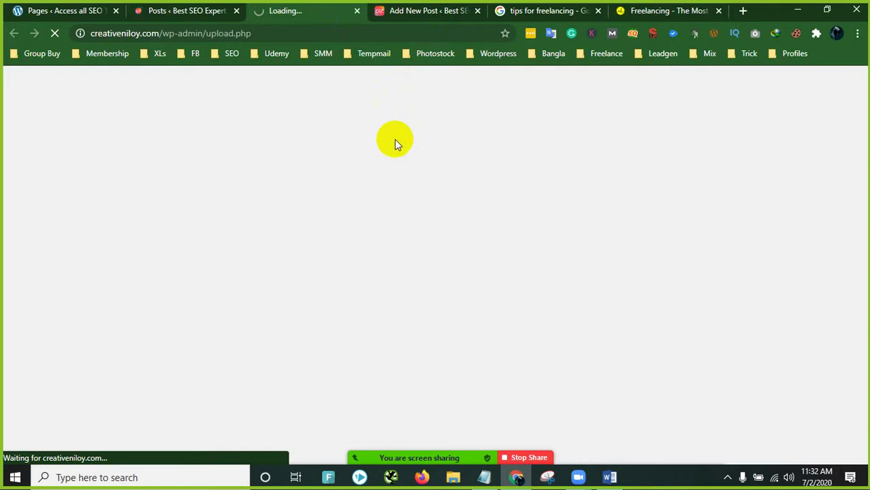
# Step: Review the post's SEO check about linking out to external resources, and select the "Payoneer Card" text in the money withdrawal list
pyautogui.click(425, 10)
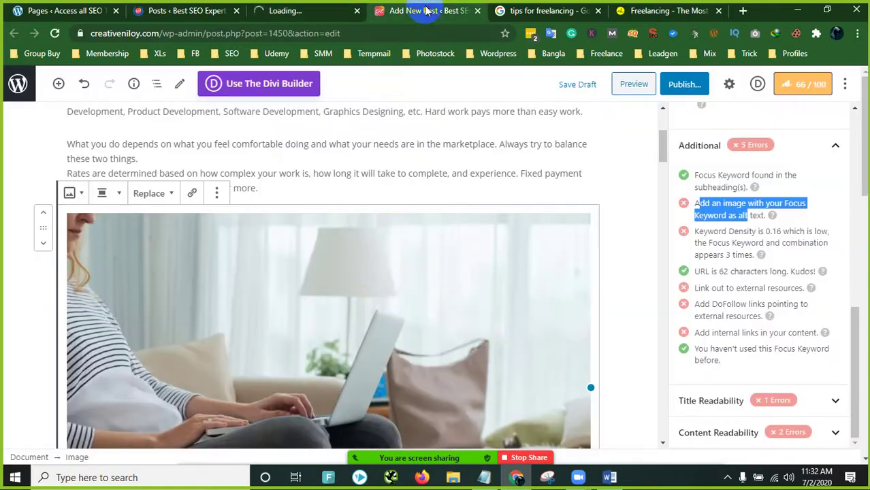
pyautogui.scroll(-3, 397, 227)
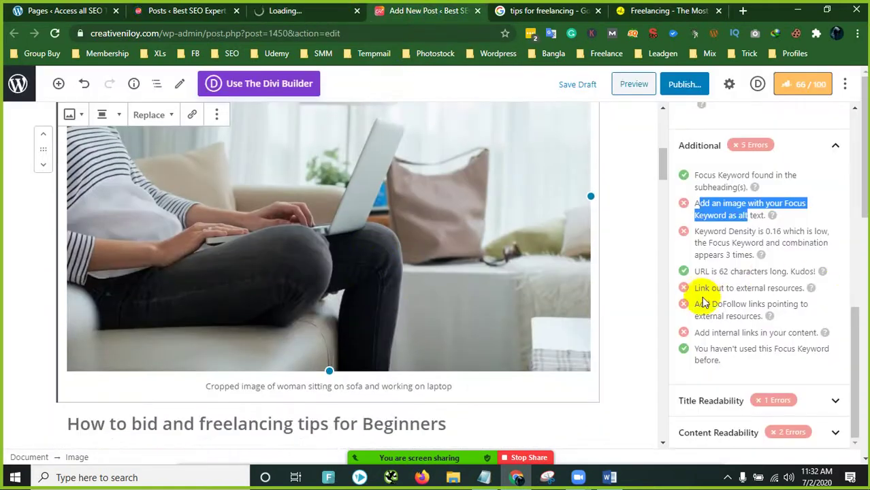
pyautogui.click(701, 289)
pyautogui.moveTo(702, 289); pyautogui.dragTo(783, 288)
pyautogui.scroll(-4, 356, 335)
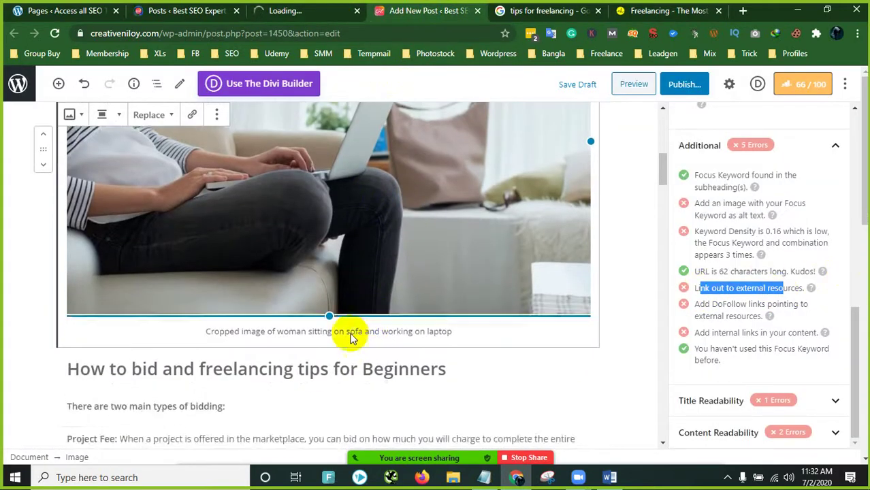
pyautogui.scroll(-3, 102, 286)
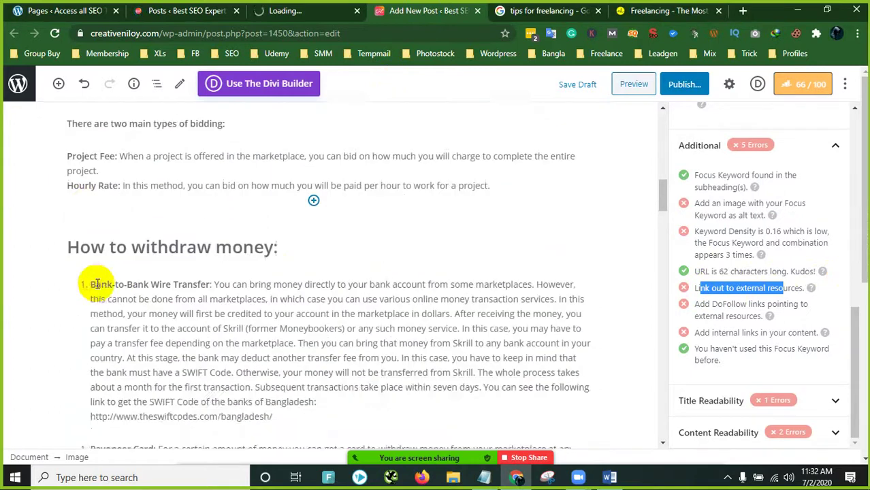
pyautogui.scroll(-2, 113, 289)
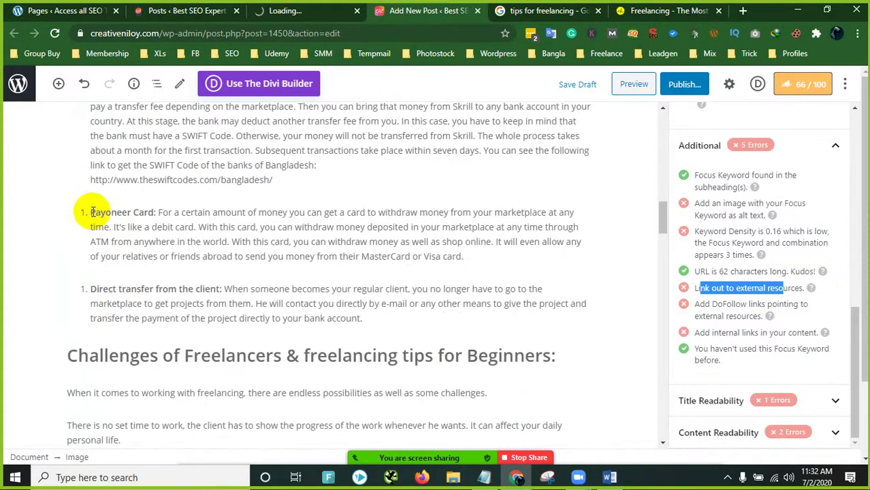
pyautogui.moveTo(92, 212); pyautogui.dragTo(154, 213)
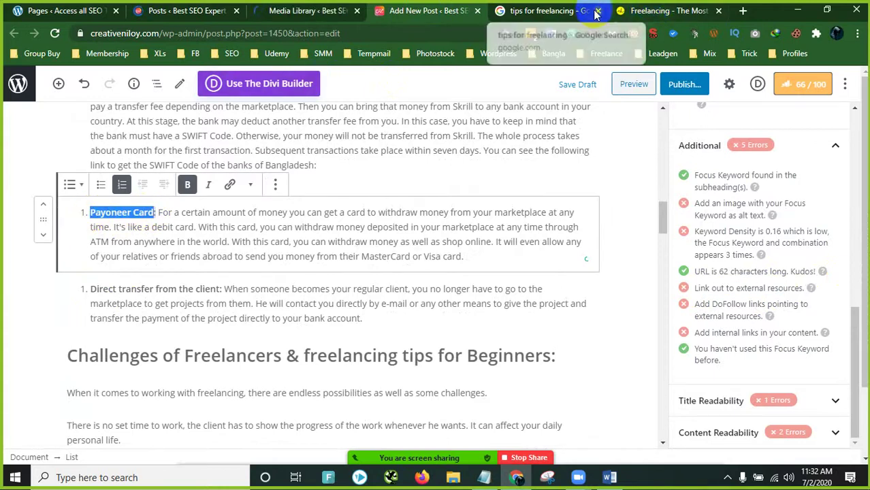
# Step: Search Google for "payoneer master card"
pyautogui.click(574, 11)
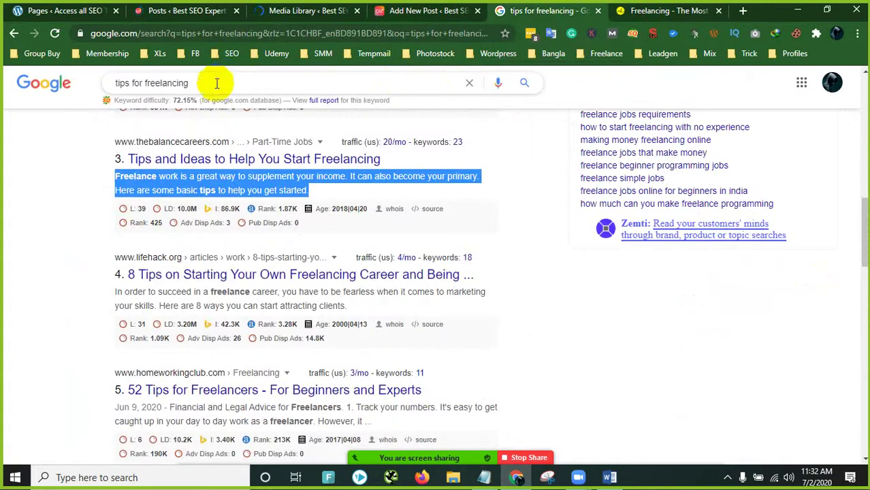
pyautogui.moveTo(217, 82); pyautogui.dragTo(105, 82)
pyautogui.write('p')
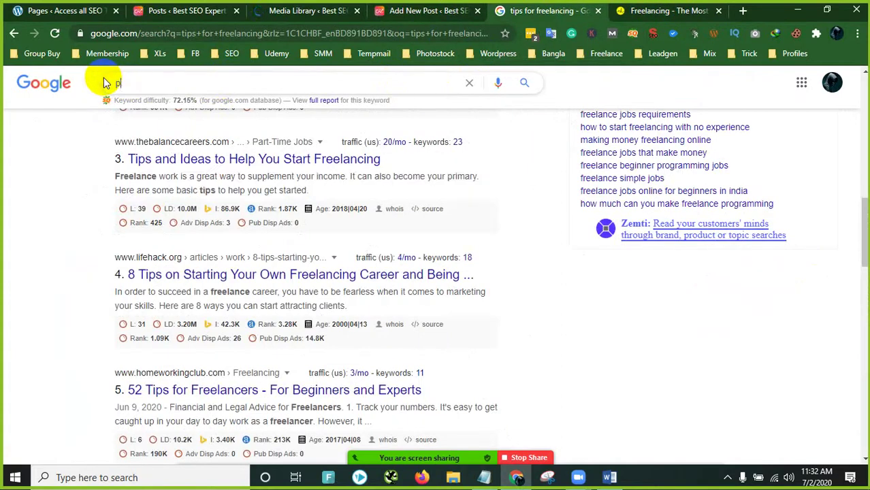
pyautogui.write('ayoneer ')
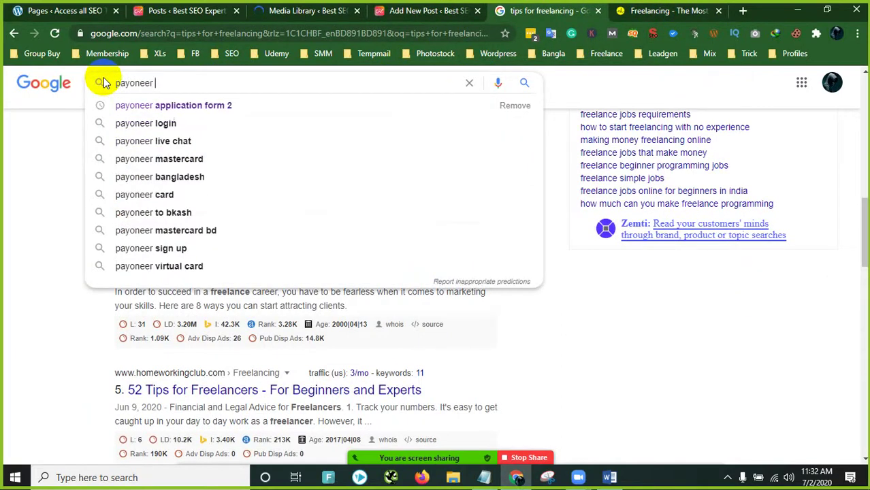
pyautogui.write('master card')
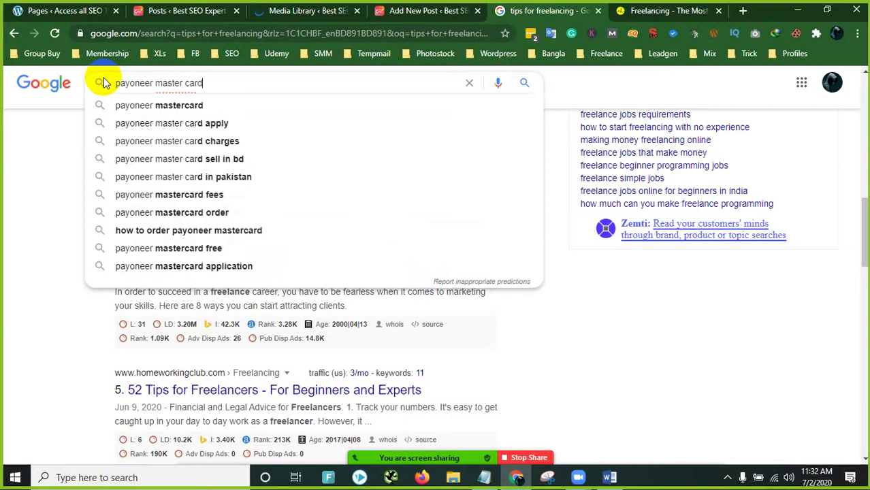
pyautogui.press('Return')
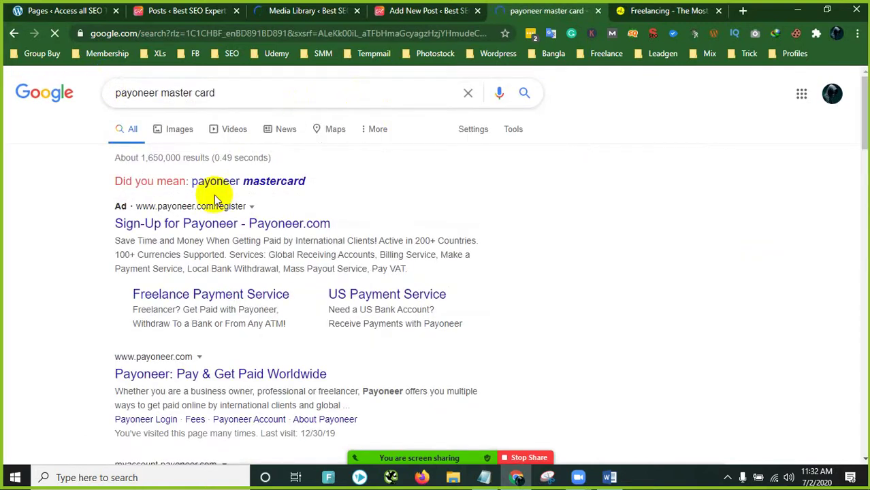
# Step: Copy the link address of the "Payoneer: Pay & Get Paid Worldwide" search result
pyautogui.scroll(-2, 234, 287)
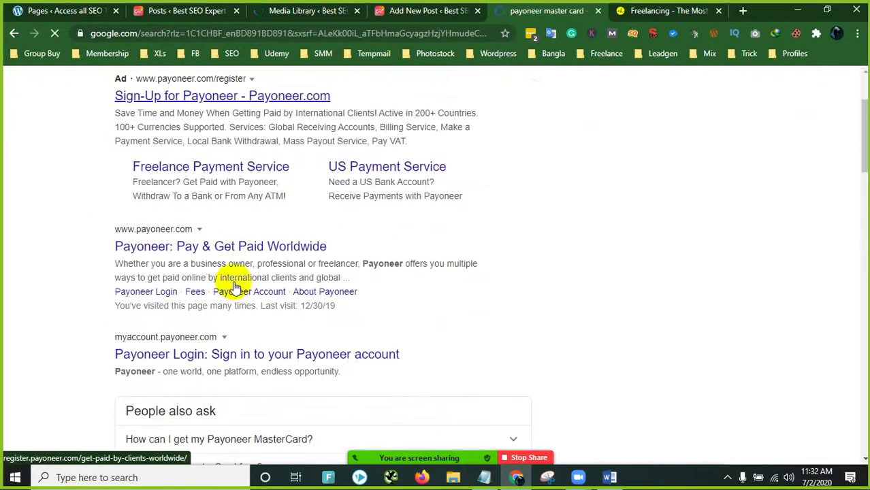
pyautogui.rightClick(247, 249)
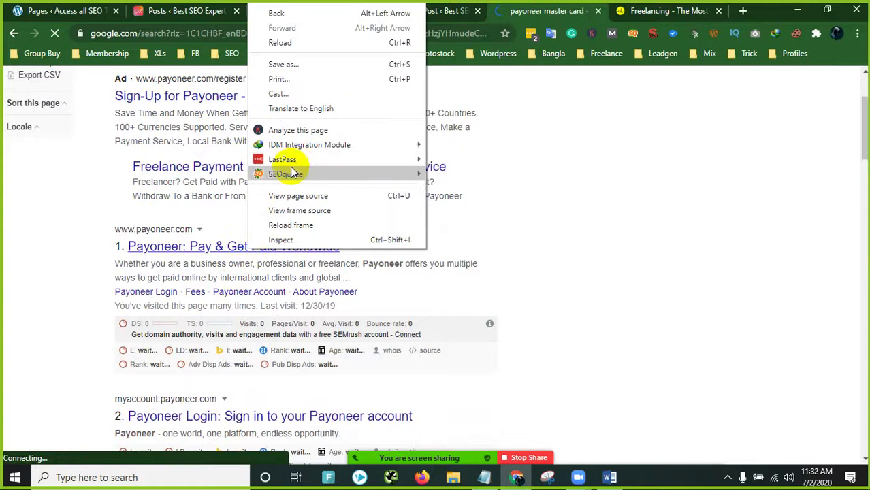
pyautogui.rightClick(181, 247)
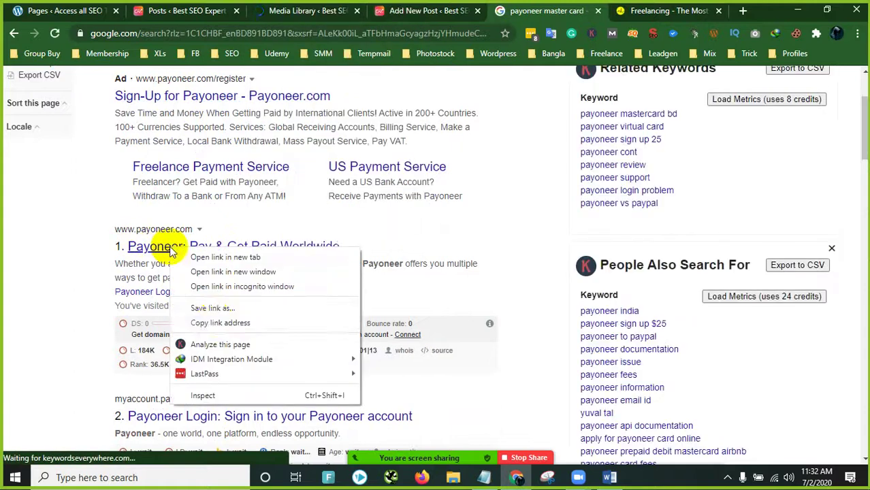
pyautogui.click(206, 320)
pyautogui.click(269, 10)
pyautogui.click(452, 10)
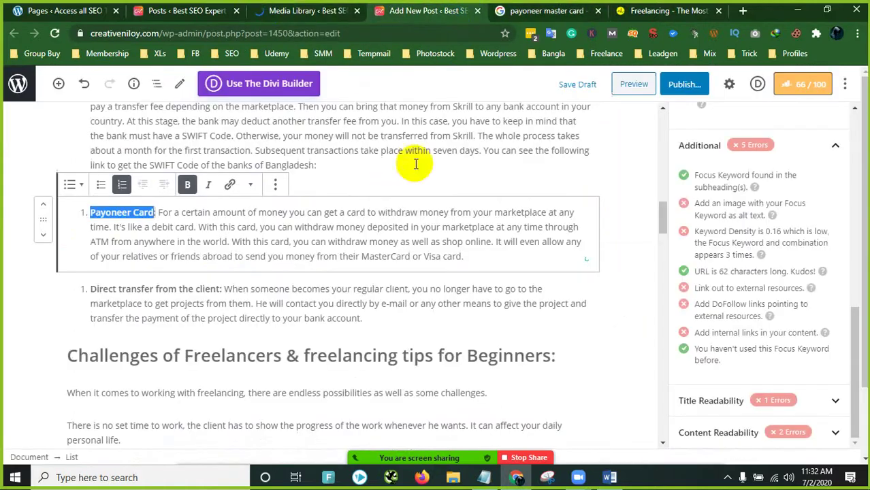
pyautogui.click(231, 186)
pyautogui.rightClick(95, 235)
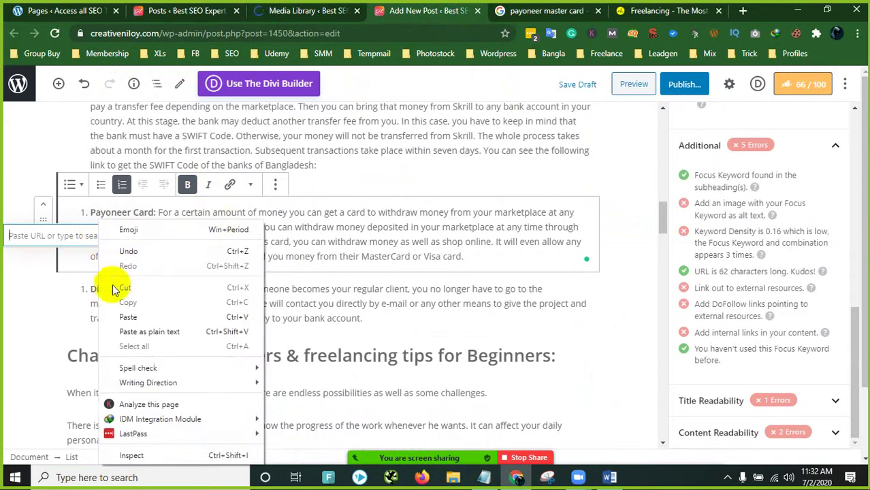
pyautogui.click(126, 322)
pyautogui.click(208, 235)
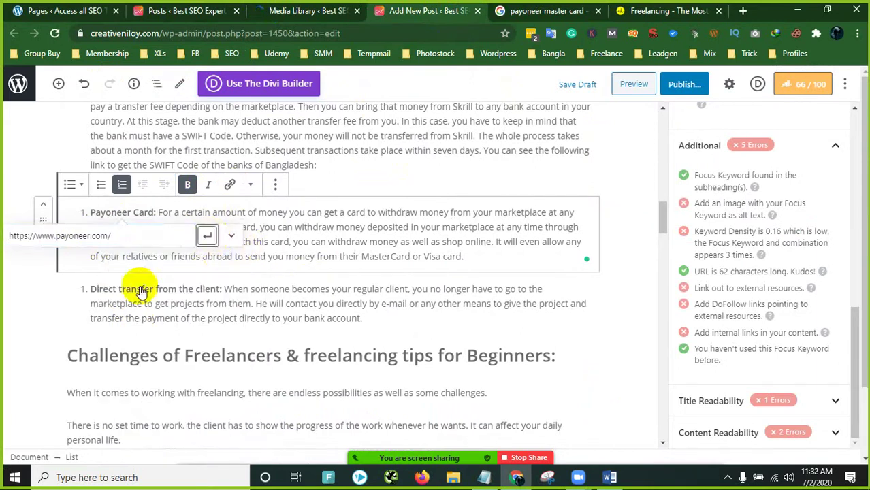
# Step: Review the post's SEO check about internal links, and move the post editor's browser tab next to the posts list tab
pyautogui.click(36, 299)
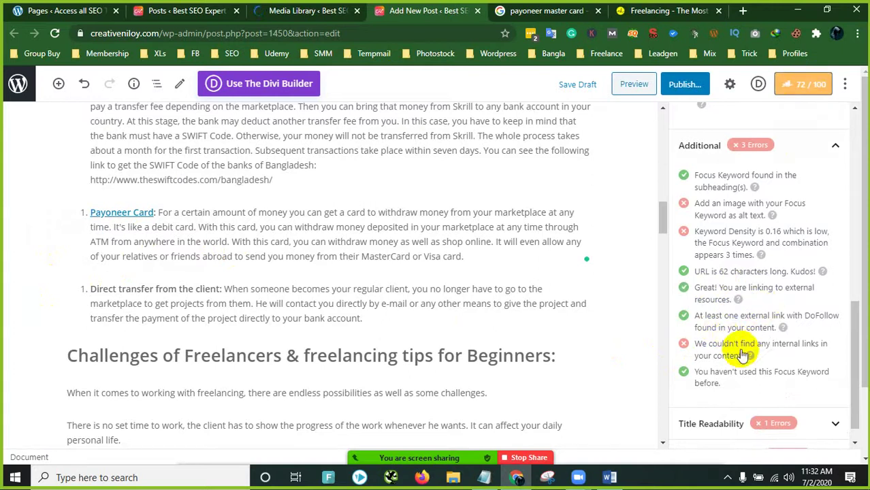
pyautogui.moveTo(710, 344); pyautogui.dragTo(795, 345)
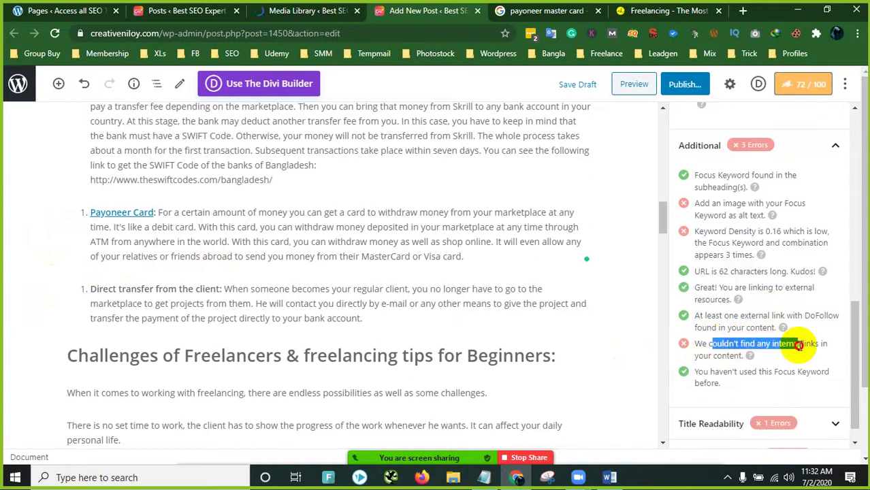
pyautogui.click(305, 11)
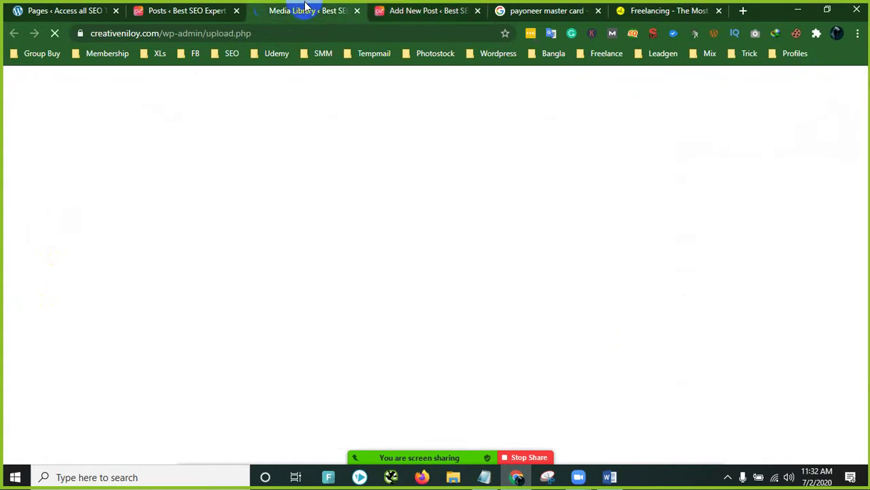
pyautogui.click(428, 10)
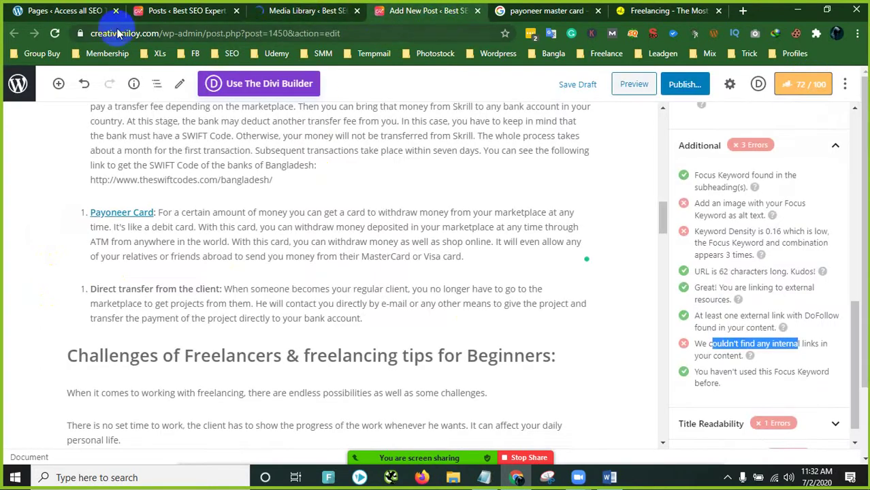
pyautogui.click(182, 10)
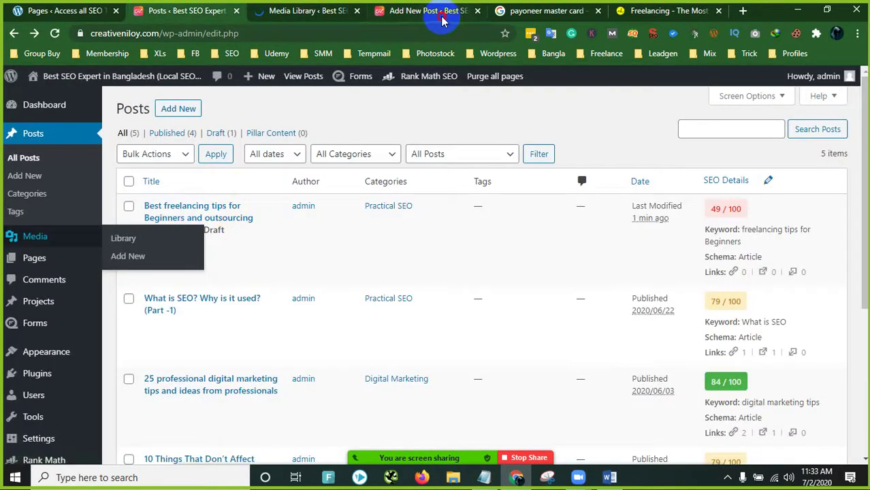
pyautogui.moveTo(427, 10); pyautogui.dragTo(303, 10)
pyautogui.scroll(3, 281, 204)
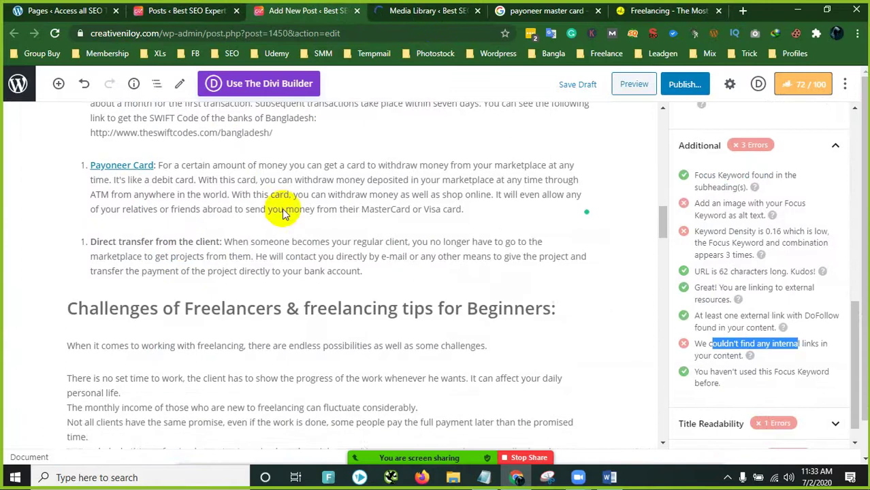
pyautogui.scroll(10, 385, 212)
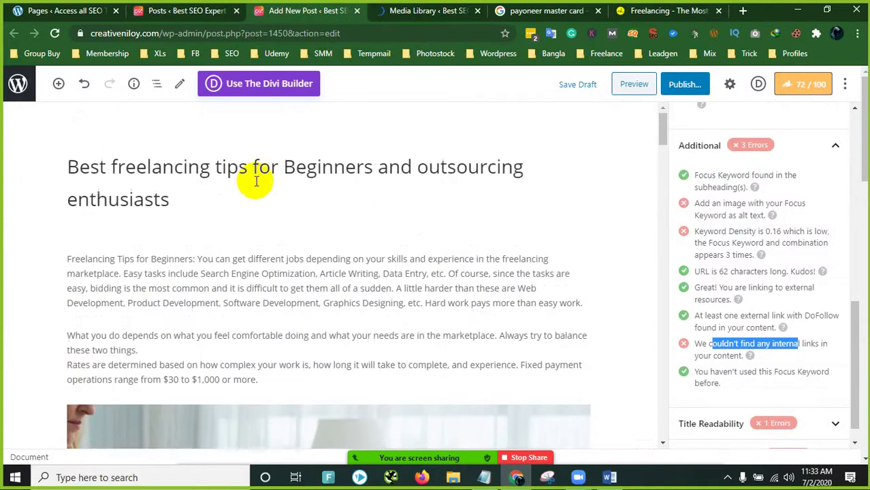
# Step: Look through the site's posts list for a published post suited to an internal link
pyautogui.click(197, 11)
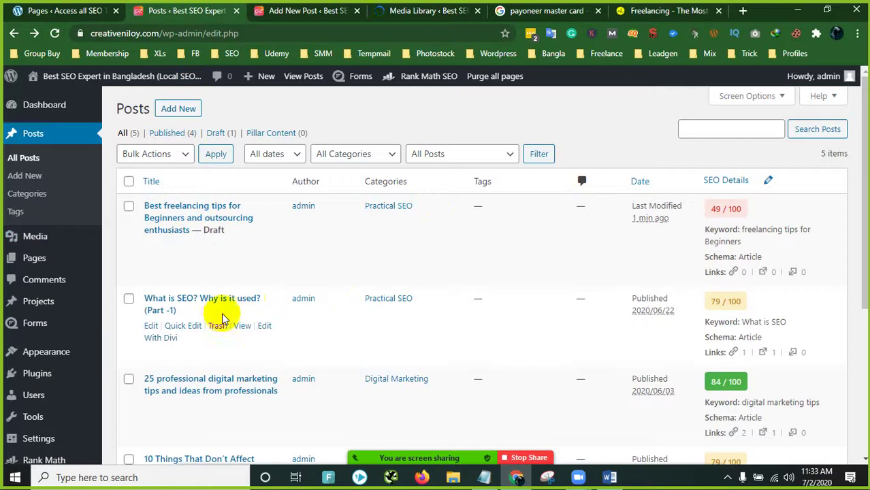
pyautogui.scroll(-2, 219, 308)
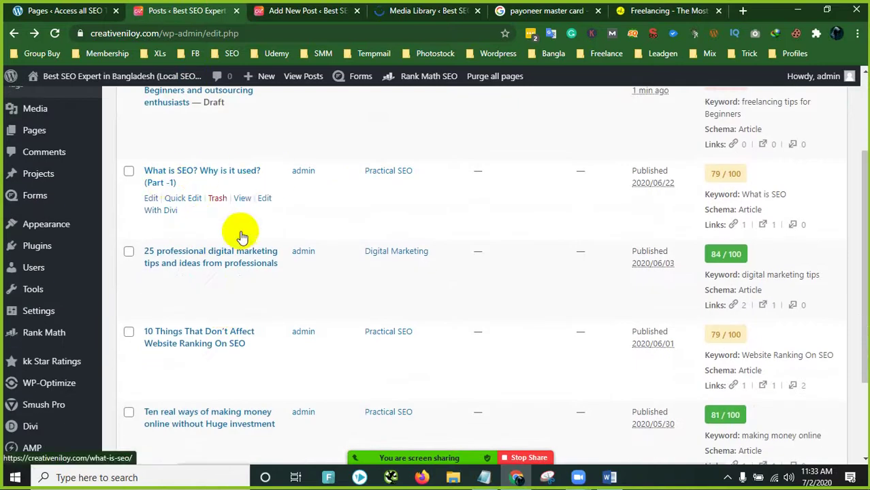
pyautogui.scroll(-1, 195, 272)
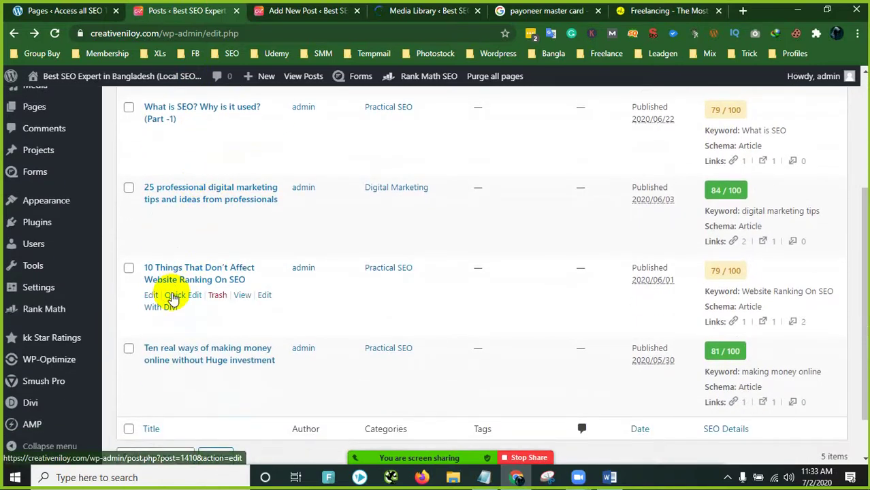
pyautogui.scroll(-1, 191, 293)
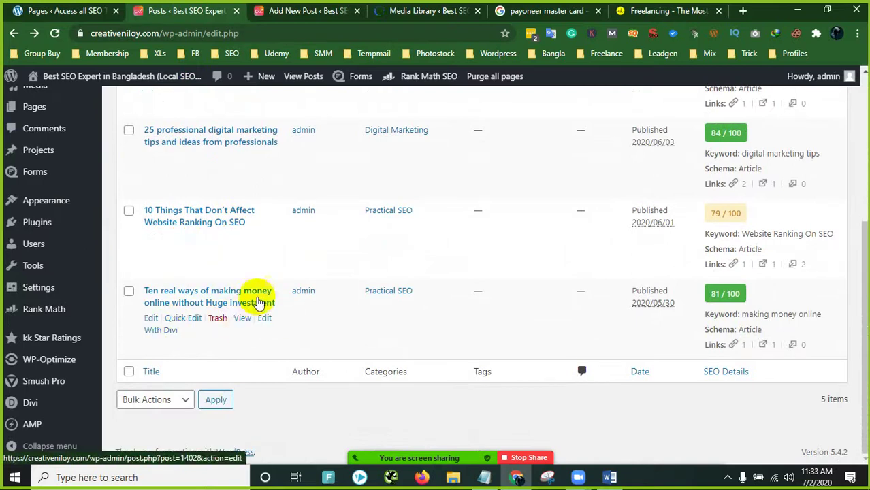
# Step: Look through the draft for suitable anchor text, and select "freelancing" in the first sentence under the "Challenges of Freelancers" heading
pyautogui.click(276, 11)
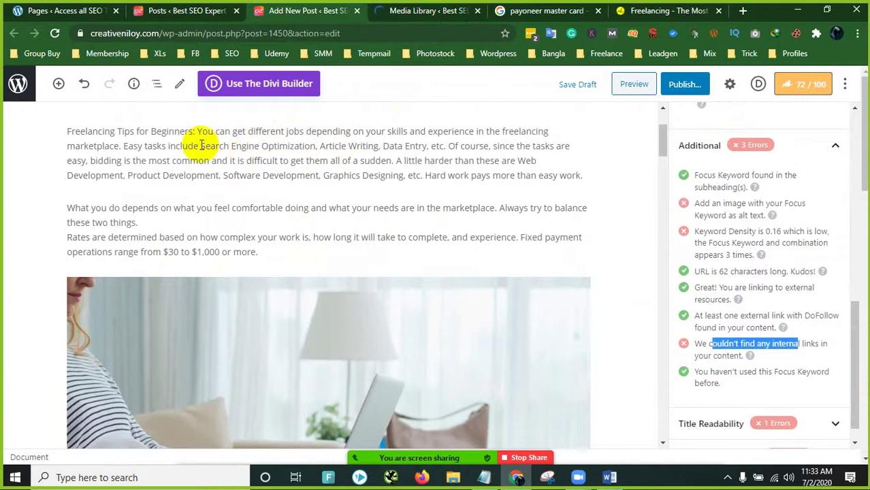
pyautogui.moveTo(321, 143); pyautogui.dragTo(368, 146)
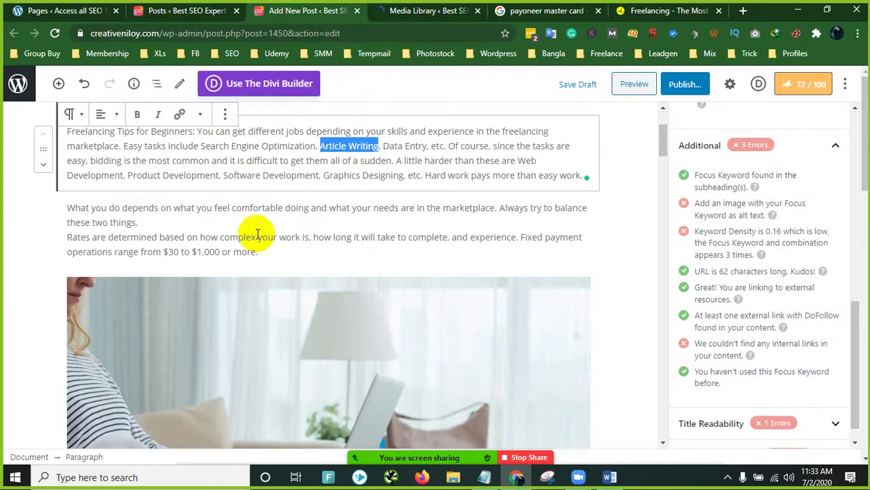
pyautogui.scroll(-8, 253, 233)
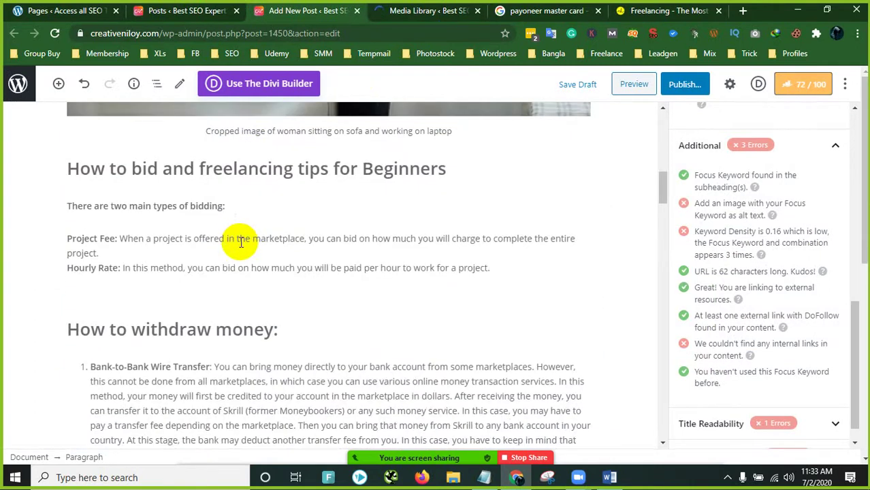
pyautogui.scroll(-1, 240, 241)
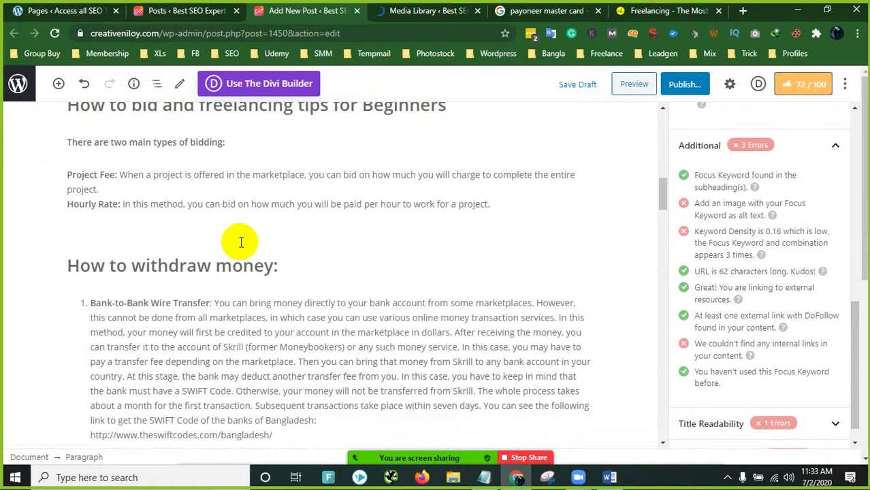
pyautogui.scroll(-1, 240, 242)
pyautogui.scroll(-2, 240, 241)
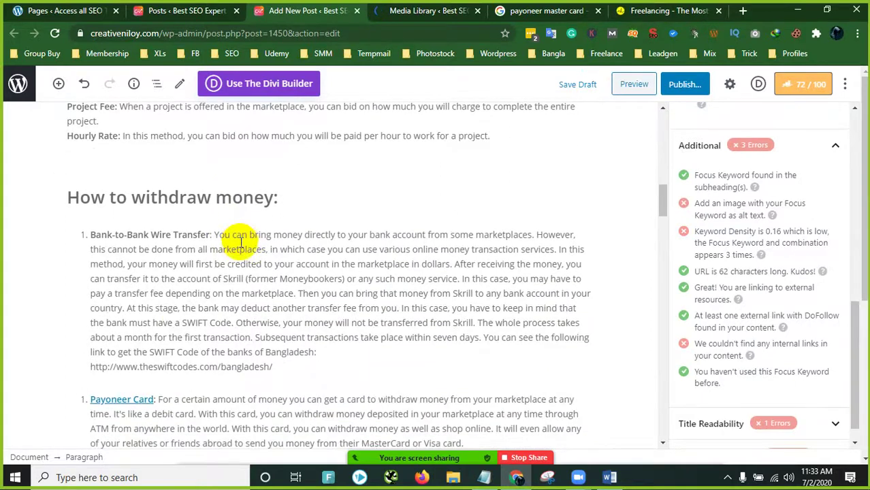
pyautogui.scroll(-1, 308, 246)
pyautogui.scroll(-3, 308, 247)
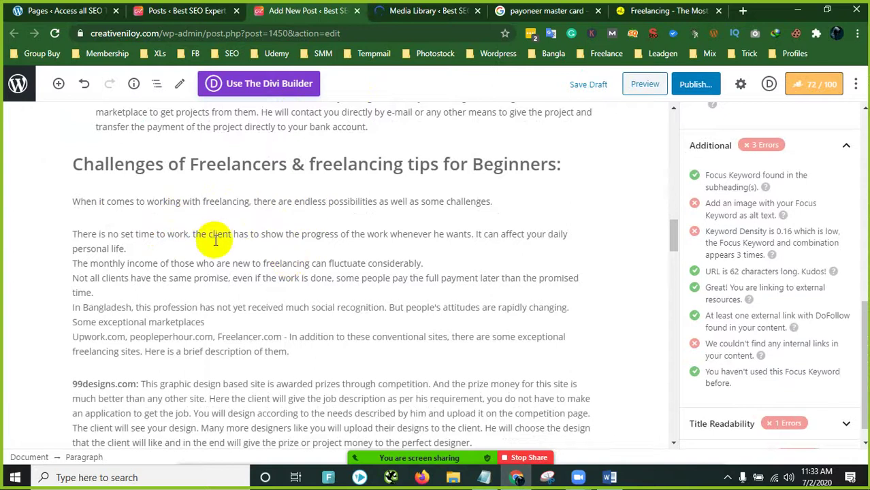
pyautogui.scroll(-1, 217, 249)
pyautogui.scroll(-1, 217, 251)
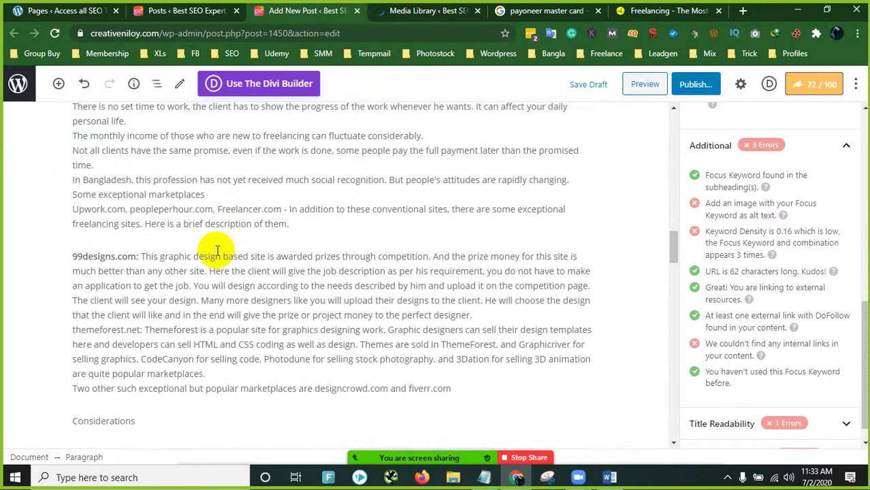
pyautogui.scroll(-2, 218, 250)
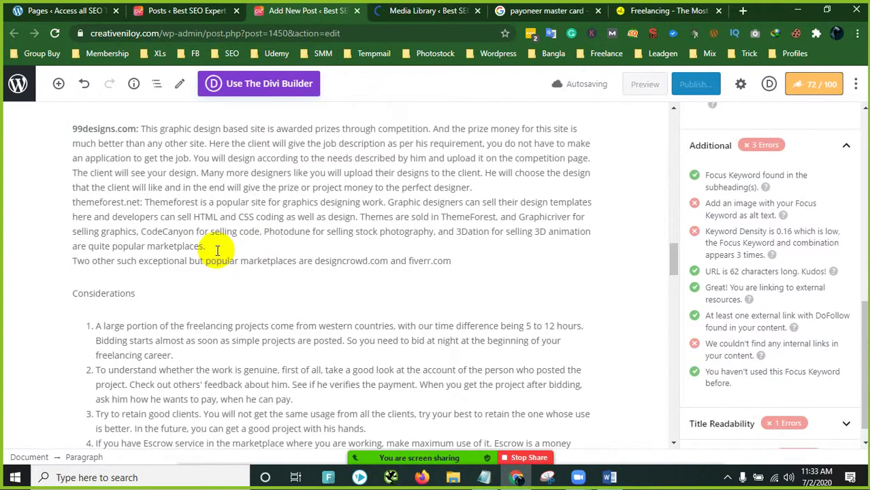
pyautogui.scroll(8, 217, 251)
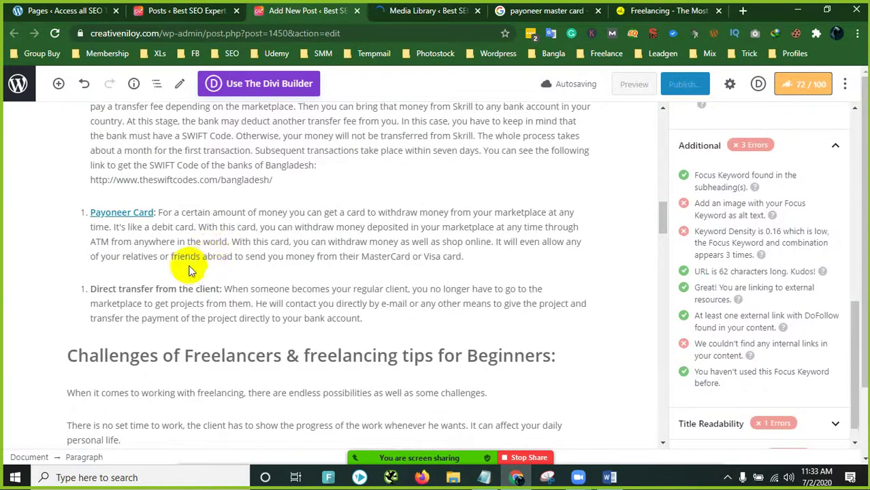
pyautogui.scroll(-1, 186, 368)
pyautogui.scroll(-2, 187, 367)
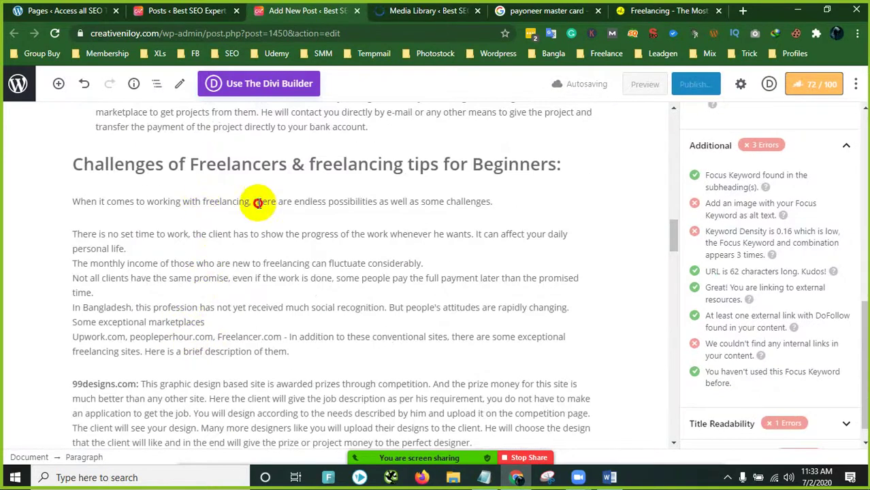
pyautogui.doubleClick(249, 203)
# Step: Copy the view link address of the "Ten real ways of making money online without Huge investment" post from the posts list
pyautogui.click(191, 10)
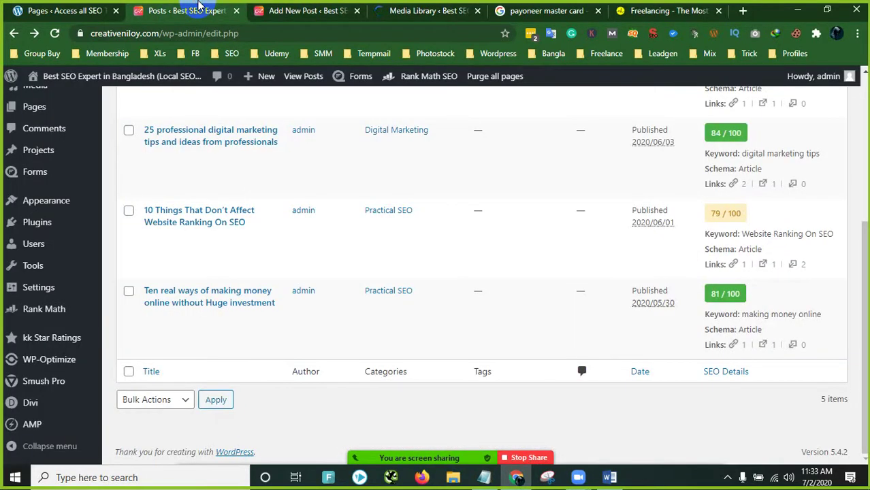
pyautogui.scroll(3, 229, 269)
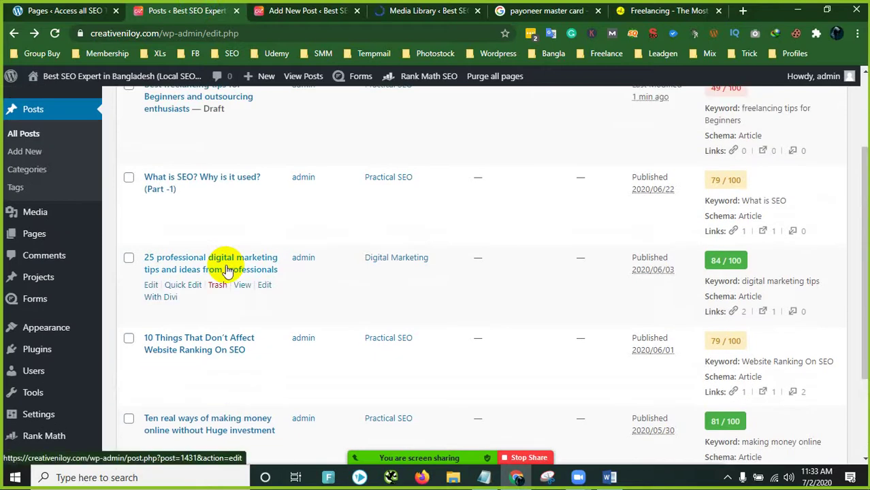
pyautogui.scroll(-2, 219, 266)
pyautogui.scroll(3, 228, 330)
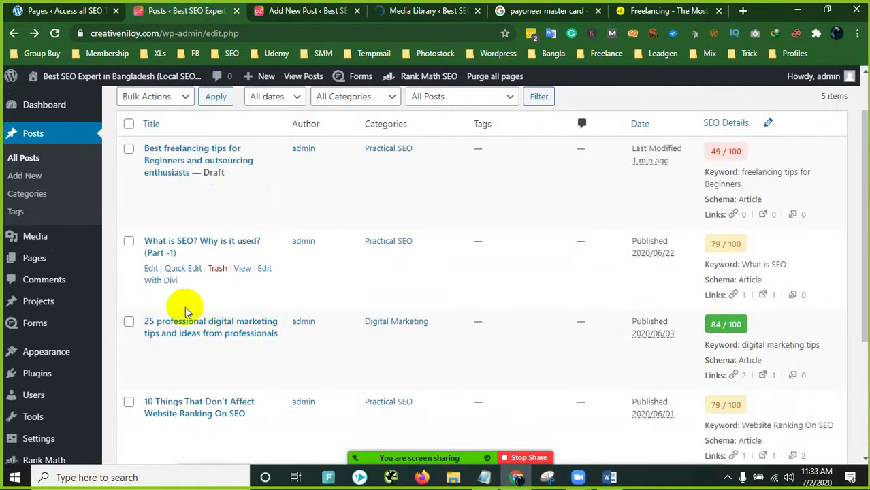
pyautogui.scroll(-2, 183, 313)
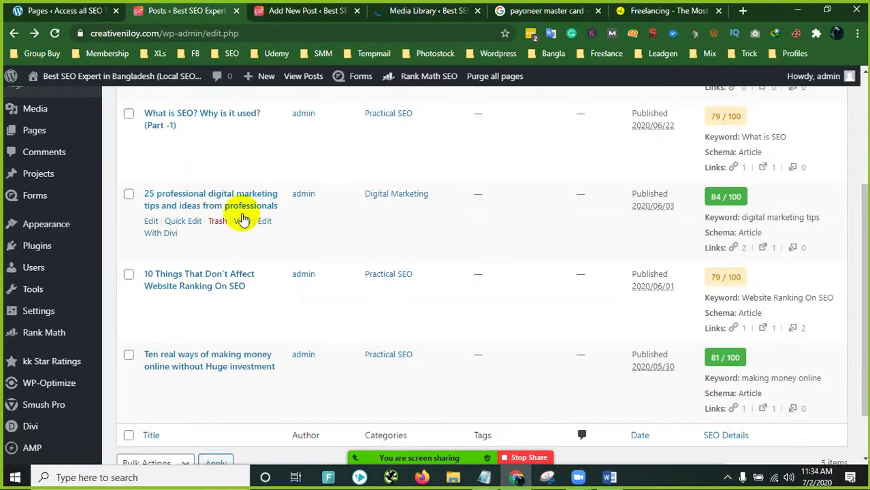
pyautogui.scroll(-1, 229, 288)
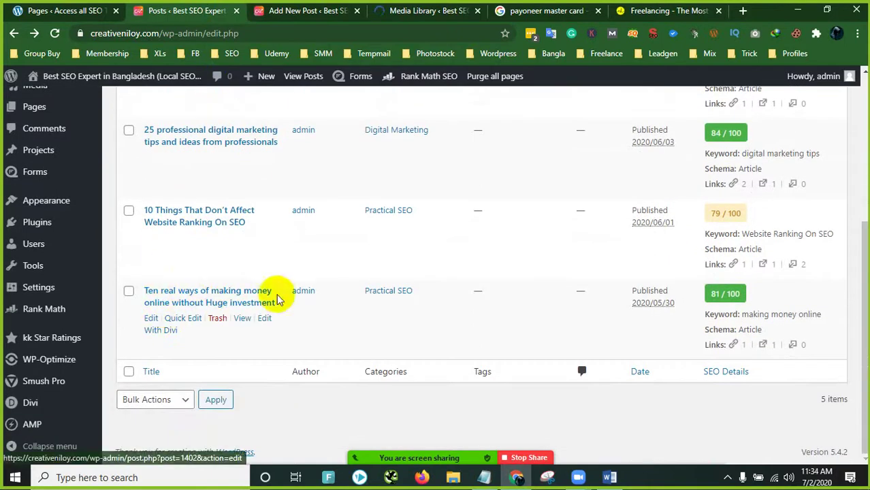
pyautogui.click(242, 319)
pyautogui.rightClick(243, 322)
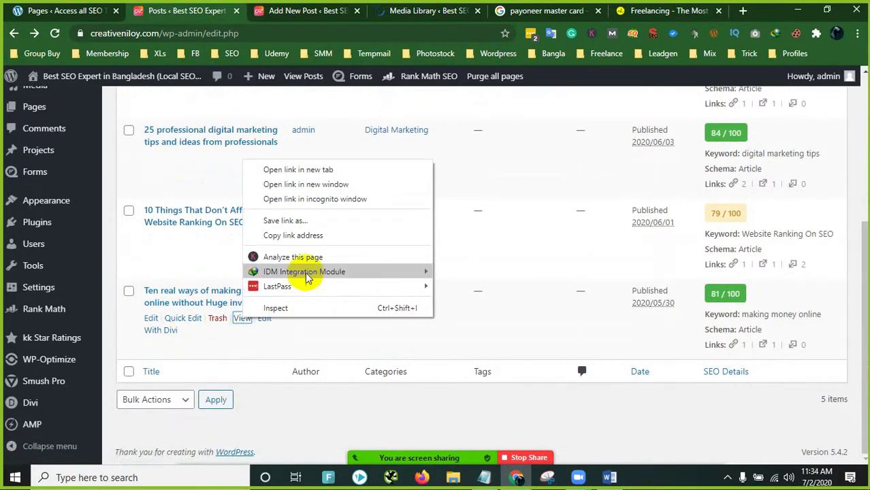
pyautogui.click(306, 237)
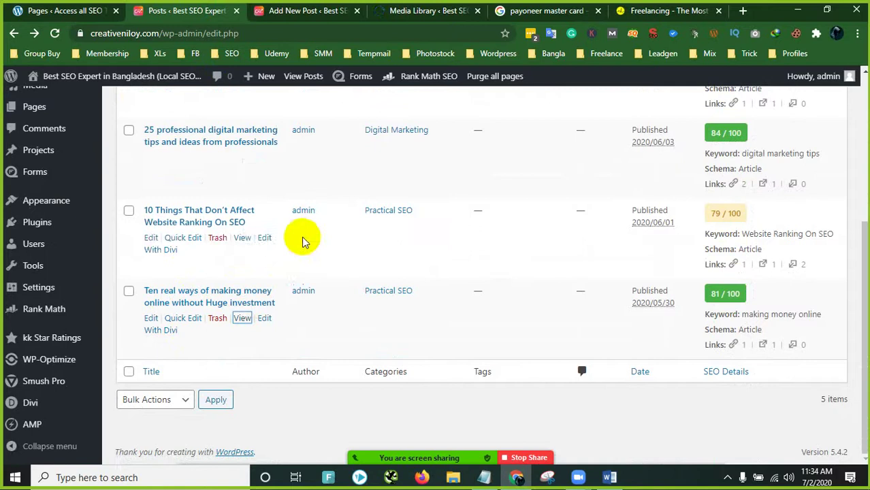
pyautogui.click(419, 10)
pyautogui.click(320, 12)
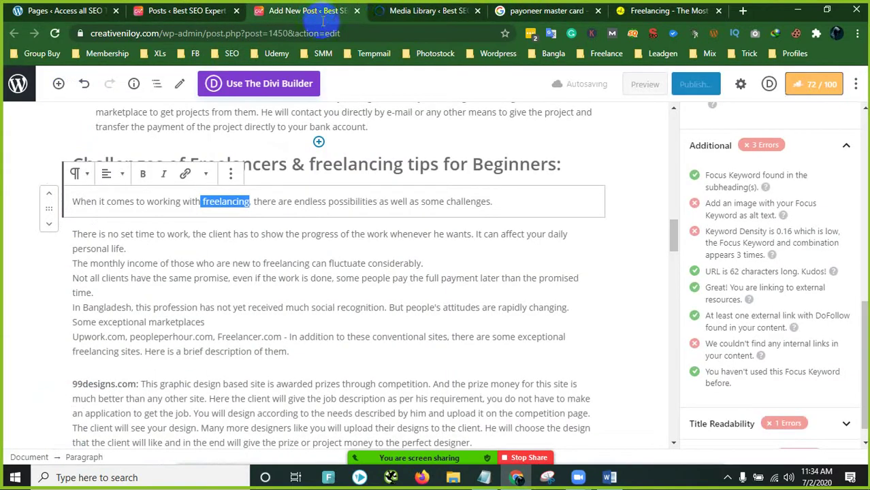
pyautogui.click(184, 176)
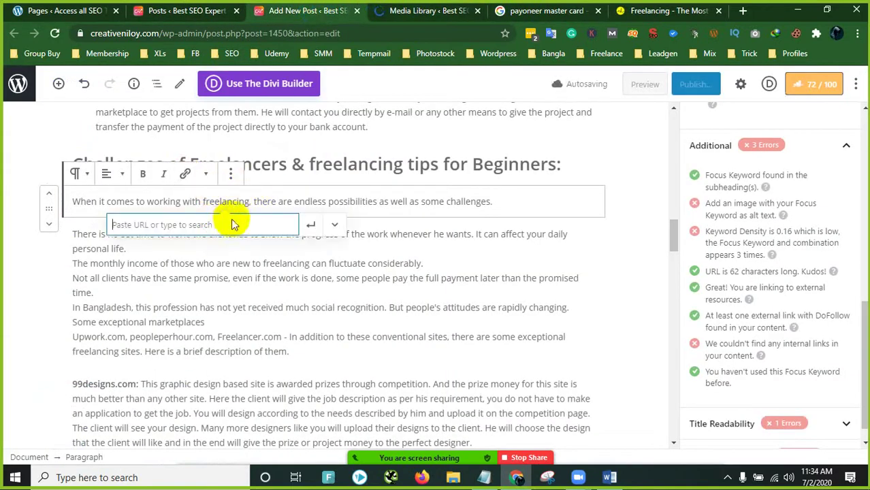
pyautogui.rightClick(205, 222)
pyautogui.click(235, 317)
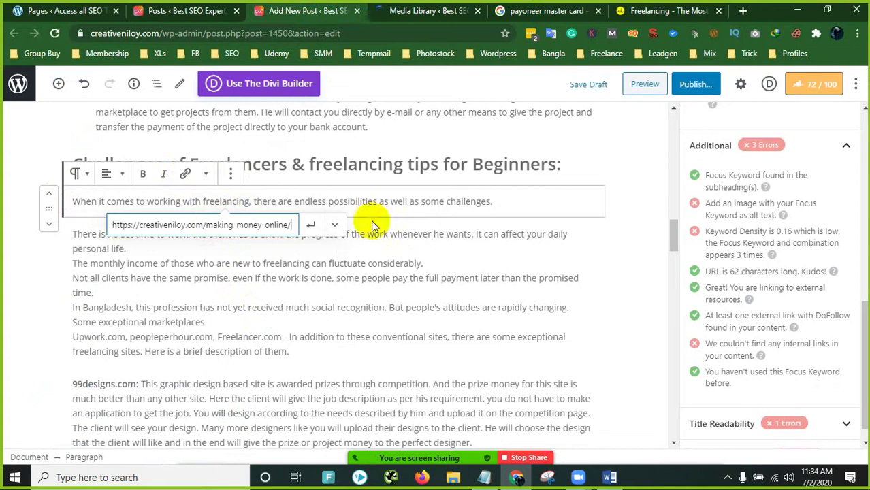
pyautogui.click(308, 225)
pyautogui.click(262, 306)
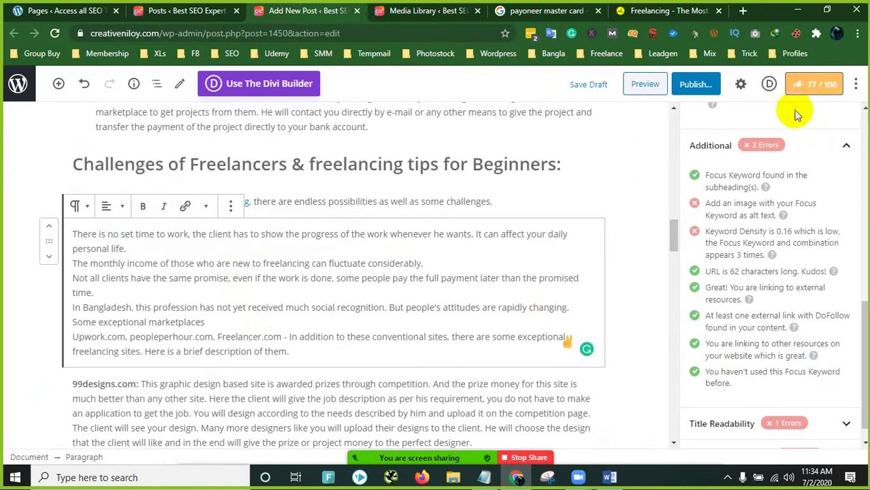
# Step: Review the remaining SEO errors about image alt text and keyword density, and switch to the Media Library page
pyautogui.scroll(-1, 745, 341)
pyautogui.scroll(2, 735, 341)
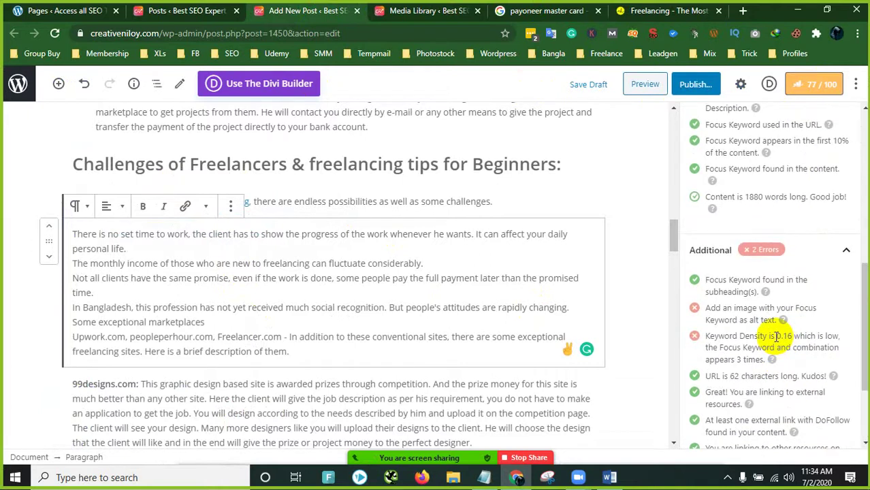
pyautogui.scroll(-1, 776, 335)
pyautogui.moveTo(739, 273); pyautogui.dragTo(783, 273)
pyautogui.scroll(5, 398, 234)
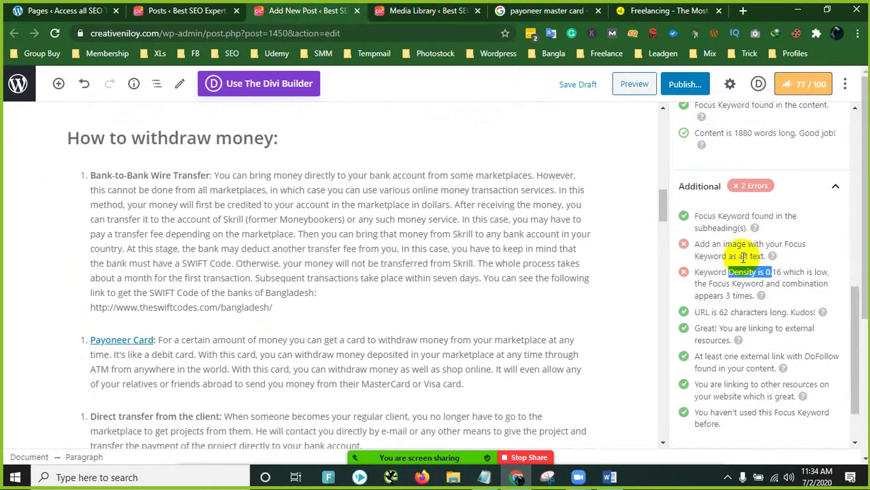
pyautogui.scroll(1, 744, 253)
pyautogui.click(409, 6)
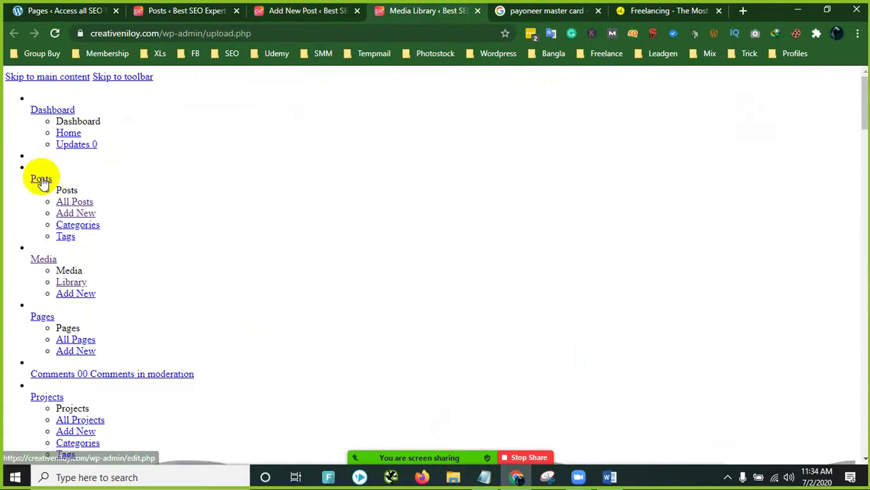
# Step: Look through the unstyled Media Library page and reload it
pyautogui.scroll(-3, 82, 179)
pyautogui.scroll(-15, 150, 181)
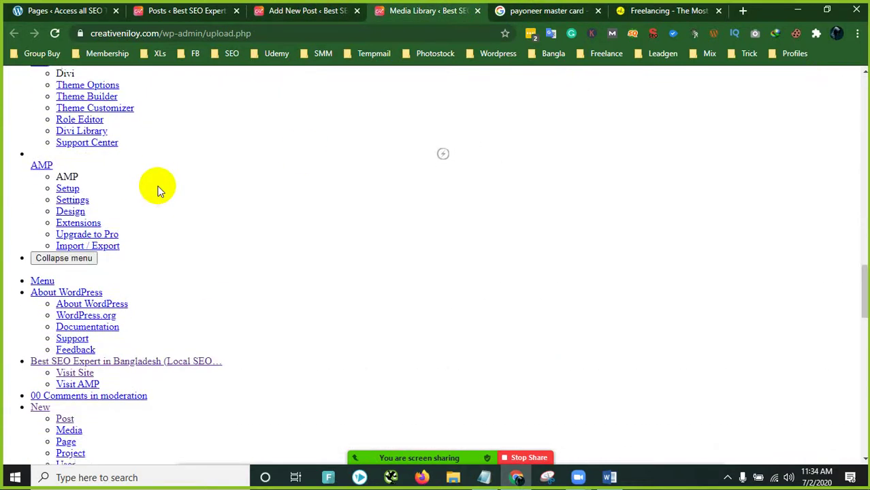
pyautogui.click(55, 34)
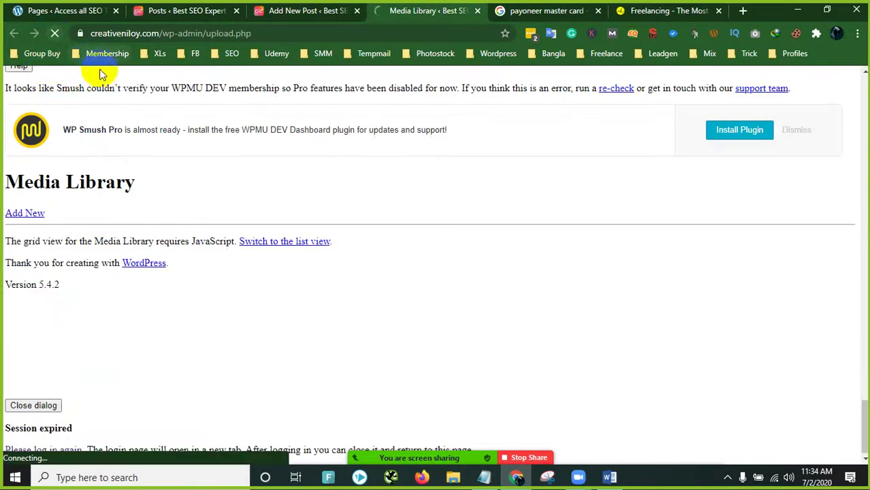
pyautogui.click(333, 20)
pyautogui.click(426, 11)
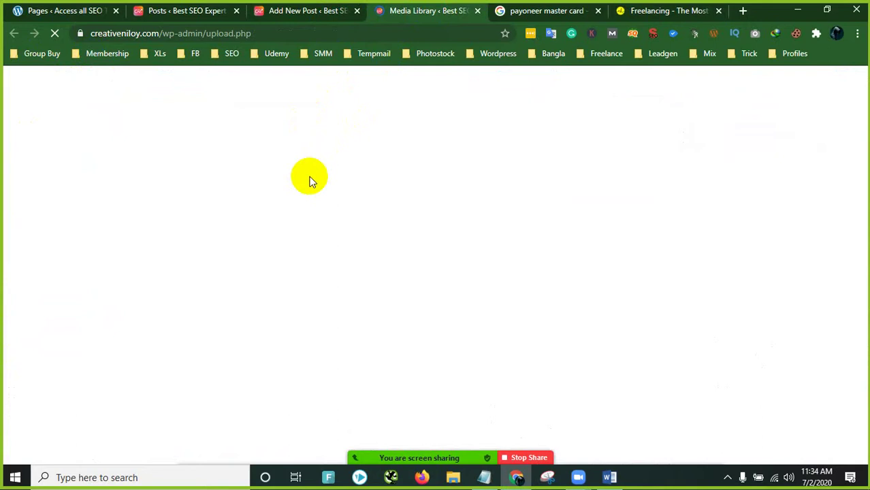
pyautogui.click(331, 11)
pyautogui.scroll(5, 311, 252)
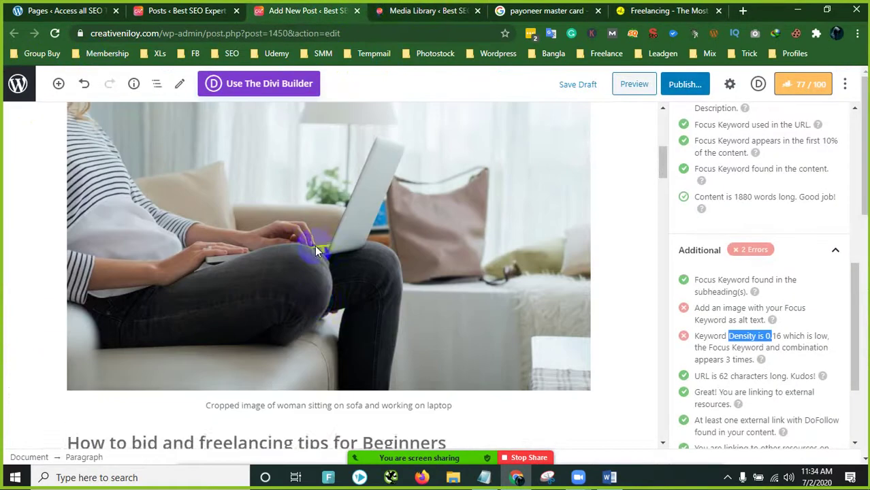
pyautogui.scroll(3, 315, 250)
pyautogui.scroll(-3, 301, 253)
pyautogui.click(290, 222)
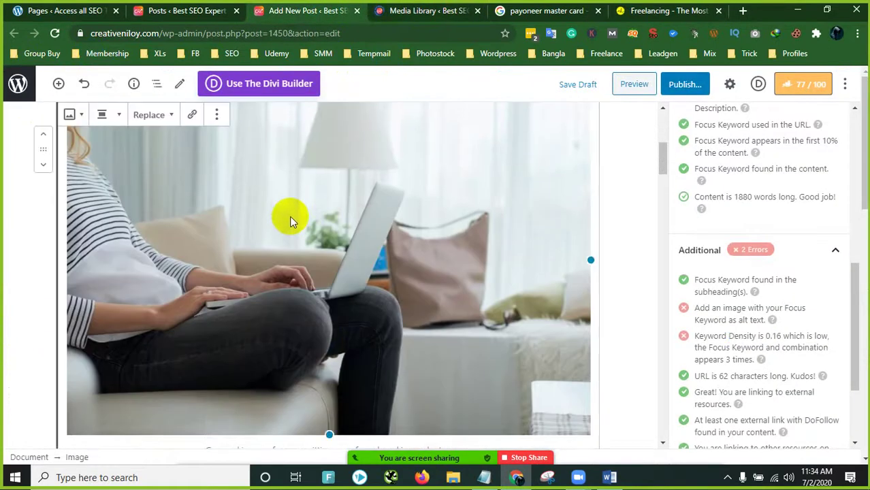
pyautogui.click(154, 122)
pyautogui.click(136, 145)
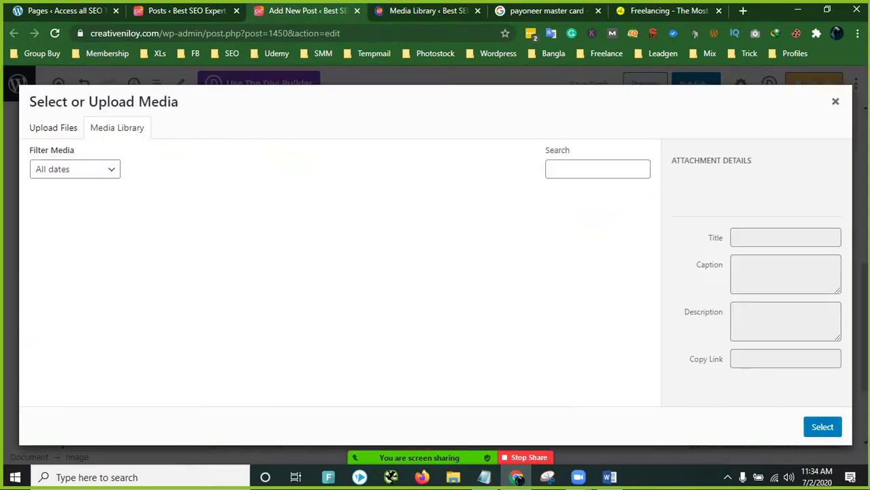
pyautogui.click(835, 101)
# Step: Return to the blank Media Library page and try loading it again
pyautogui.click(396, 7)
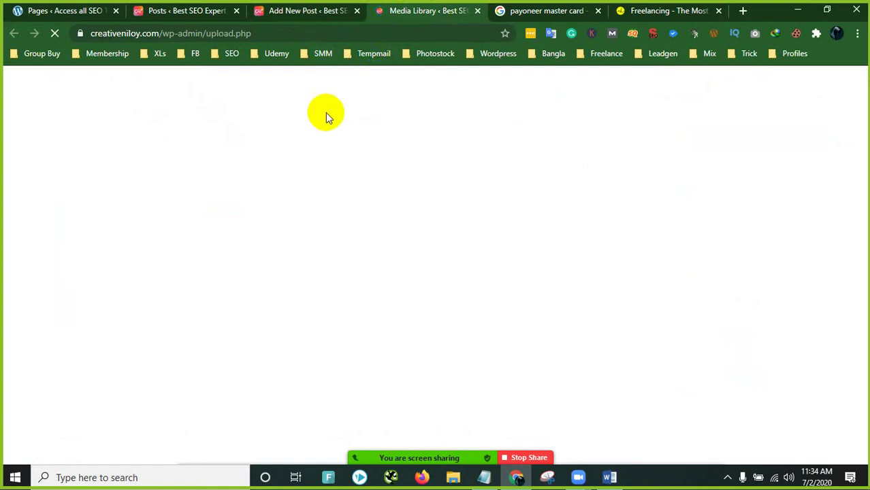
pyautogui.click(433, 5)
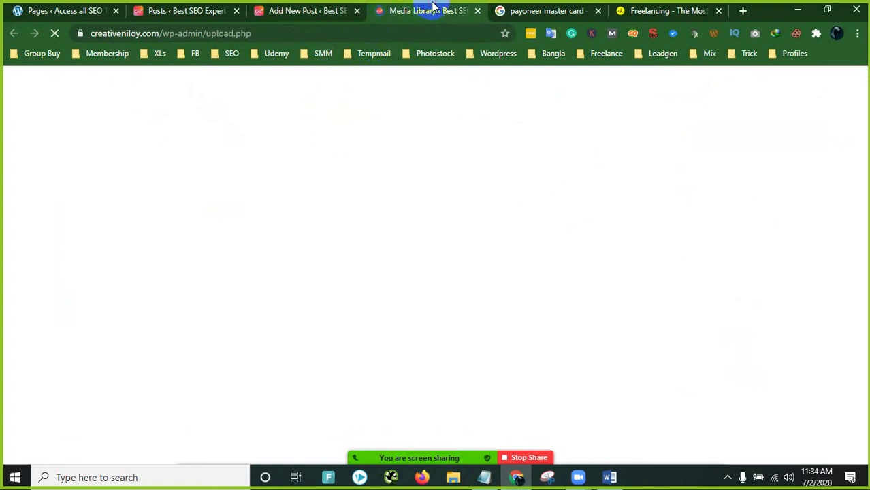
pyautogui.click(55, 35)
pyautogui.click(57, 34)
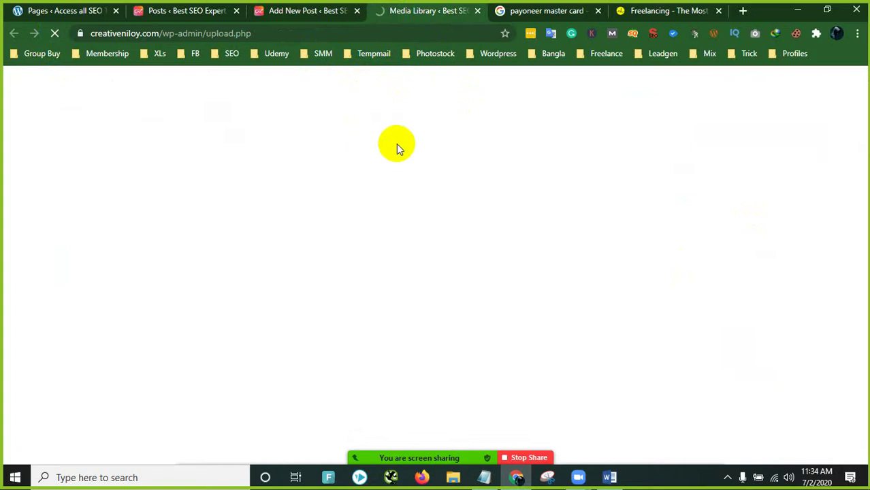
# Step: Save the freelancing tips draft and close the Media Library page
pyautogui.click(303, 11)
pyautogui.click(565, 84)
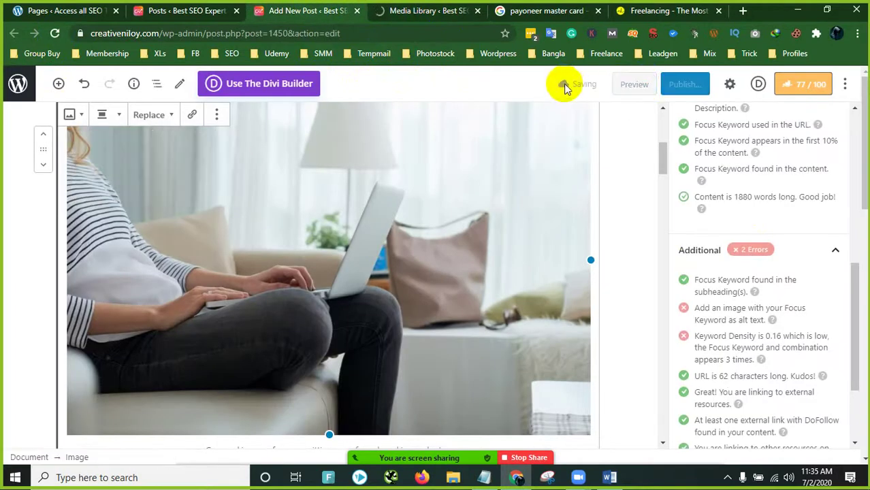
pyautogui.click(451, 13)
pyautogui.click(477, 11)
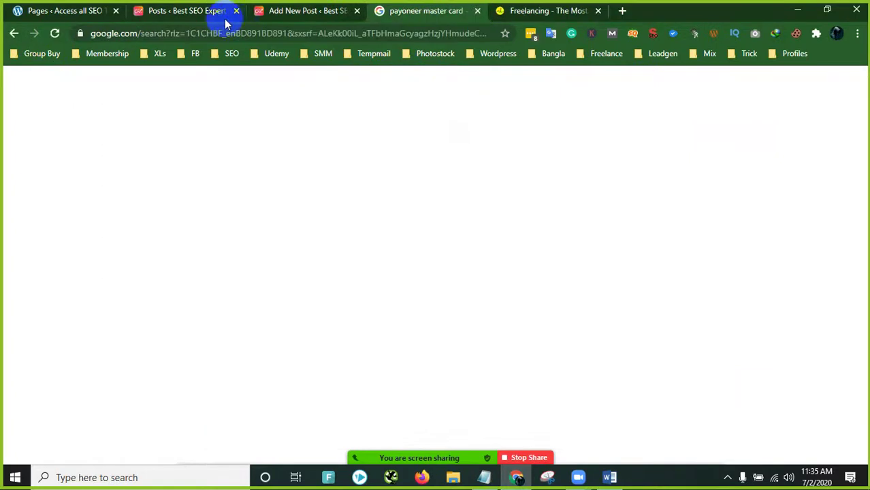
pyautogui.click(204, 11)
pyautogui.moveTo(211, 33); pyautogui.dragTo(102, 32)
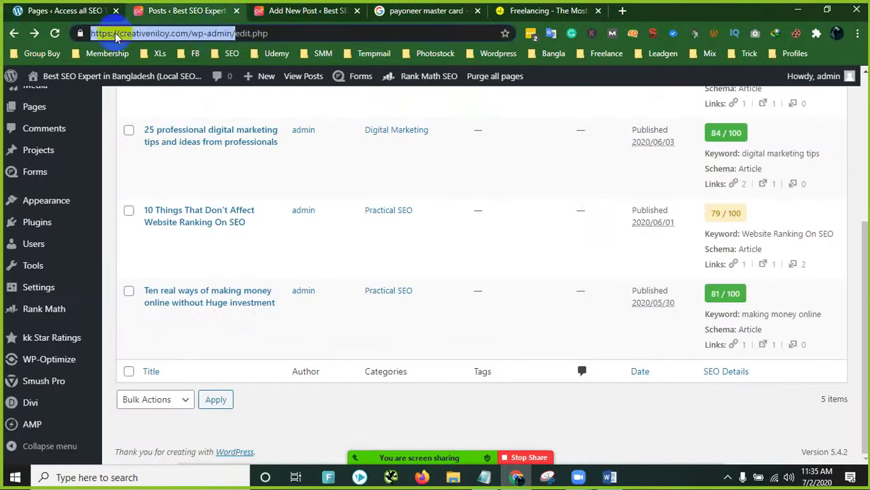
pyautogui.rightClick(122, 33)
pyautogui.click(156, 109)
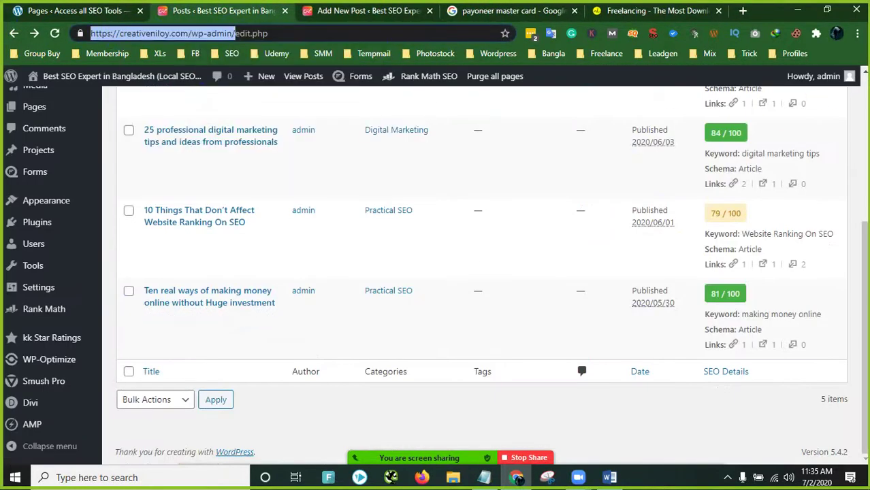
pyautogui.click(856, 33)
pyautogui.click(331, 97)
pyautogui.hotkey('ctrl', 'shift', 'n')
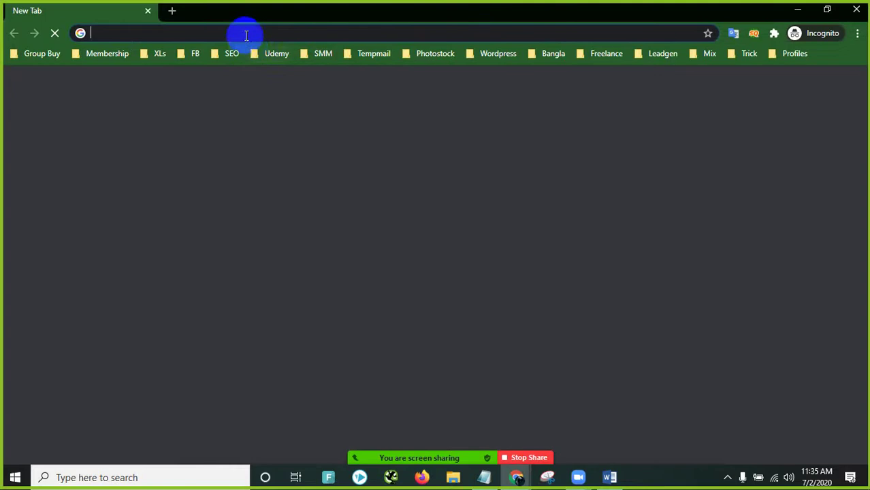
pyautogui.rightClick(247, 33)
pyautogui.click(291, 134)
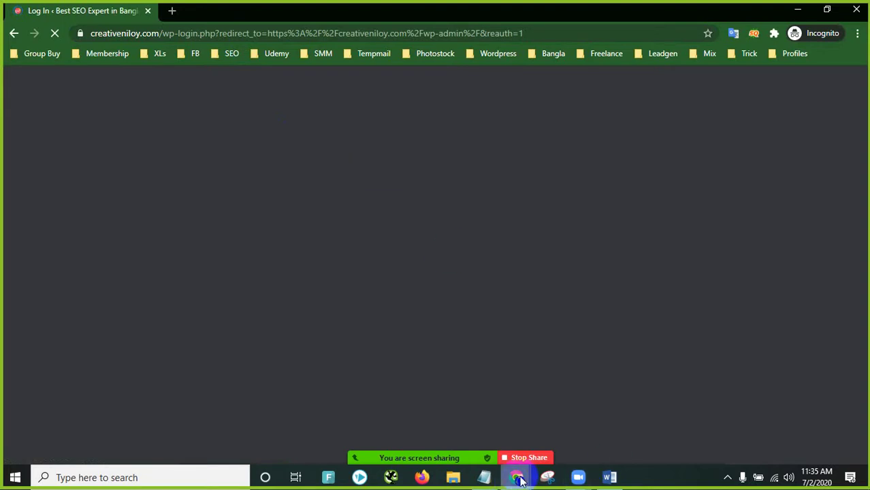
# Step: Fill in the saved administrator username and password on the incognito window's login page and submit the login
pyautogui.moveTo(518, 475)
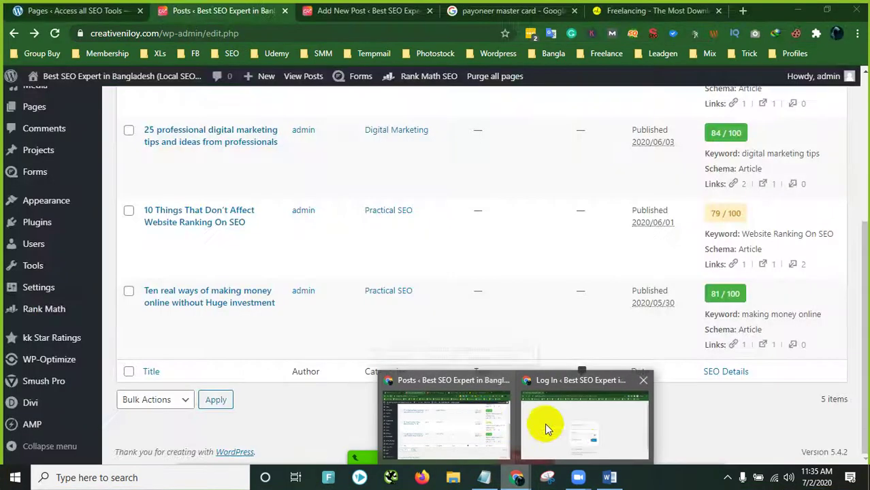
pyautogui.click(545, 422)
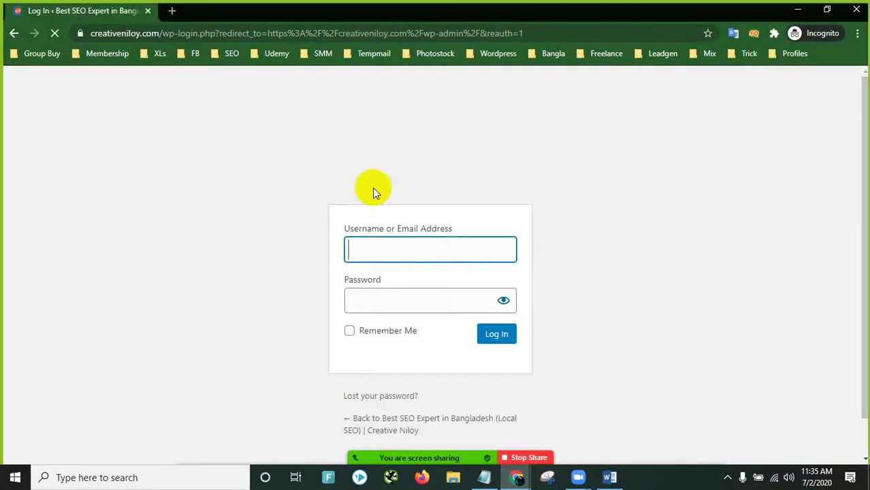
pyautogui.click(463, 247)
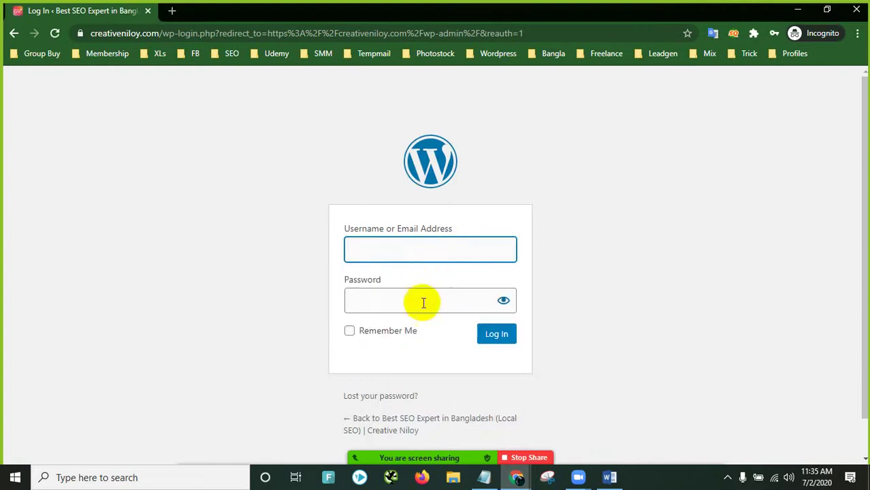
pyautogui.click(431, 261)
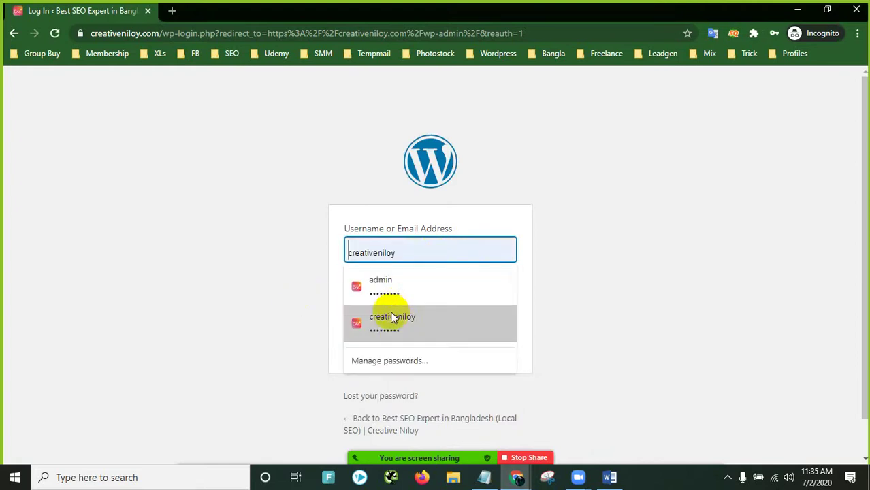
pyautogui.click(393, 320)
pyautogui.click(473, 261)
pyautogui.click(451, 296)
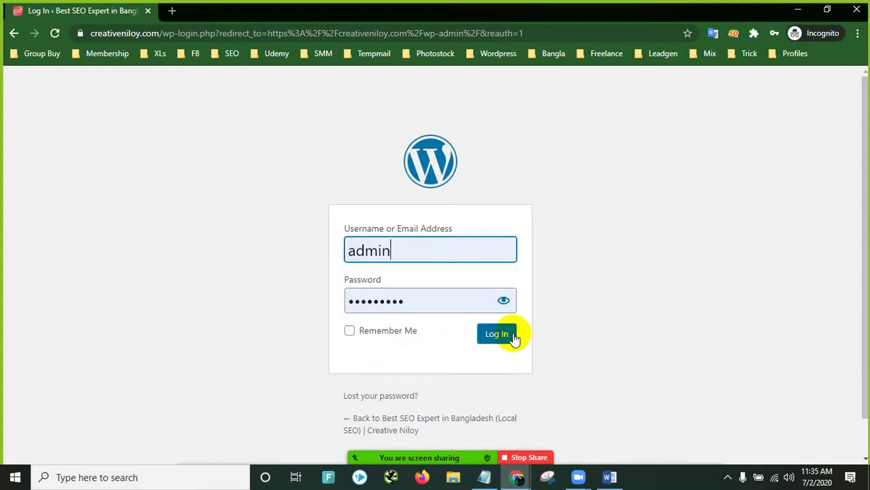
pyautogui.click(512, 337)
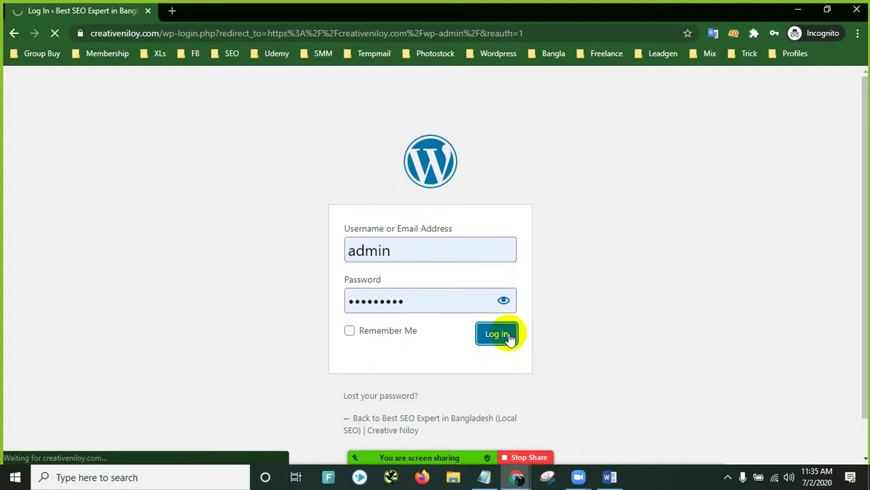
# Step: Return to the draft in the regular window and review the additional SEO errors, especially the keyword density message
pyautogui.moveTo(515, 476)
pyautogui.click(486, 437)
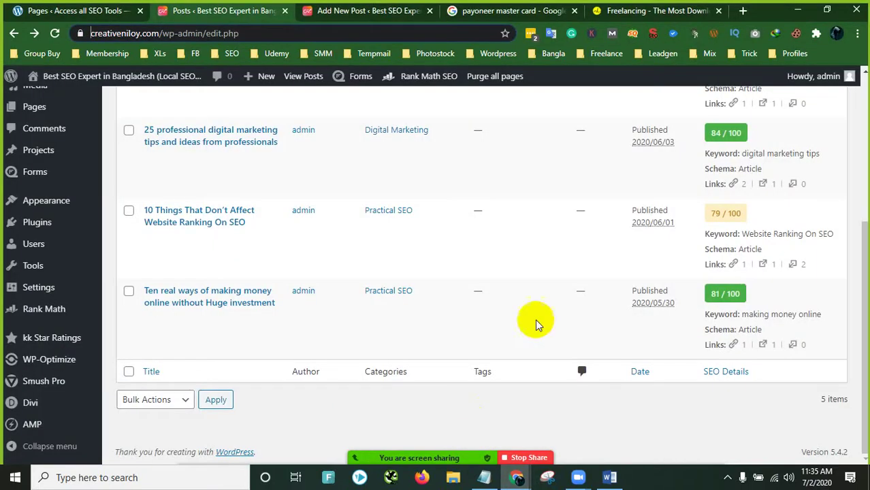
pyautogui.click(361, 11)
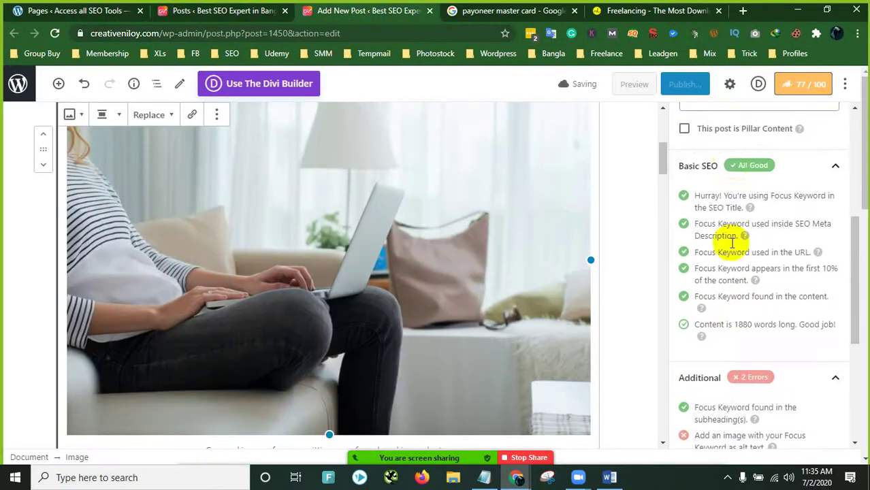
pyautogui.scroll(-4, 777, 224)
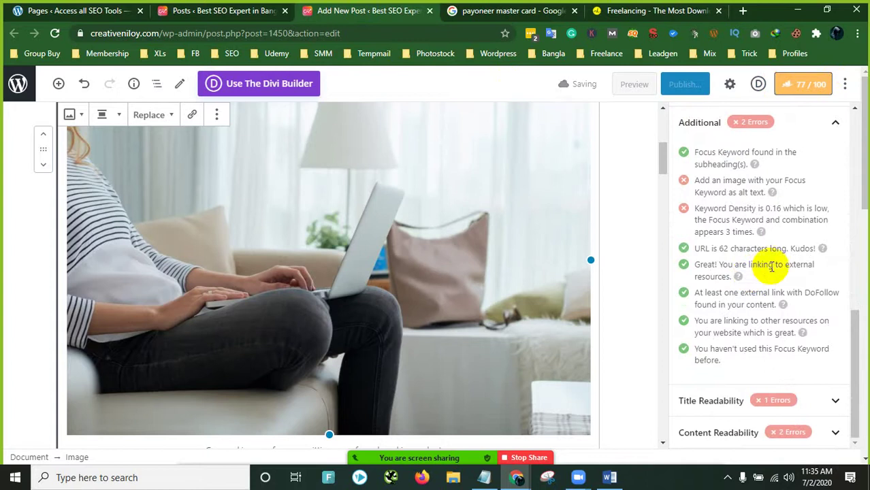
pyautogui.moveTo(708, 207); pyautogui.dragTo(725, 214)
pyautogui.click(737, 224)
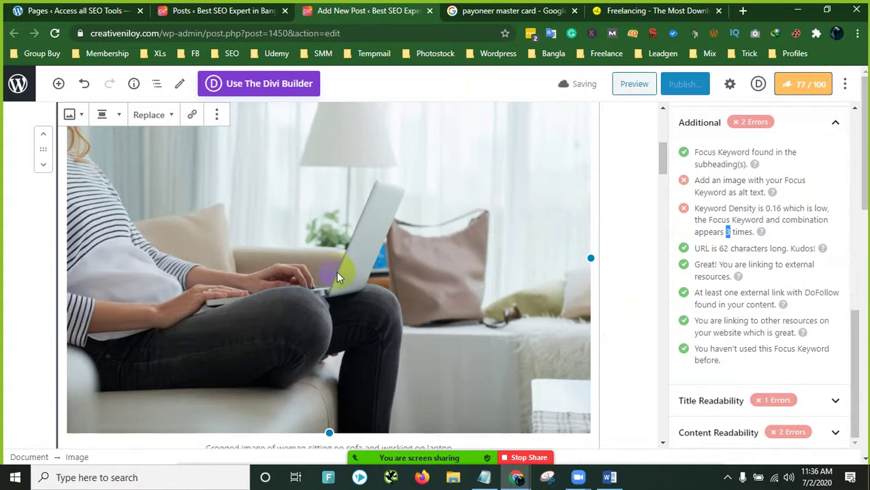
# Step: Look through the draft's title, opening paragraphs and withdrawal sections for places where the focus keyword could be added
pyautogui.scroll(-3, 339, 274)
pyautogui.scroll(-2, 338, 273)
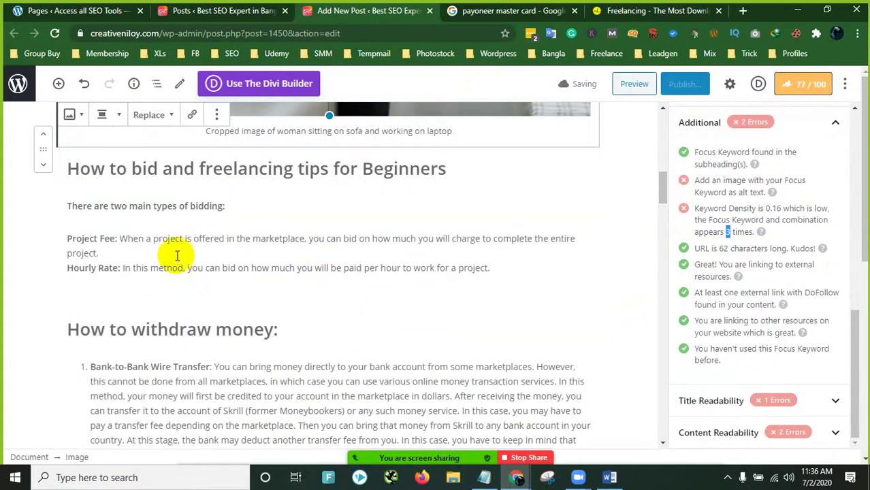
pyautogui.scroll(-1, 172, 254)
pyautogui.scroll(10, 170, 255)
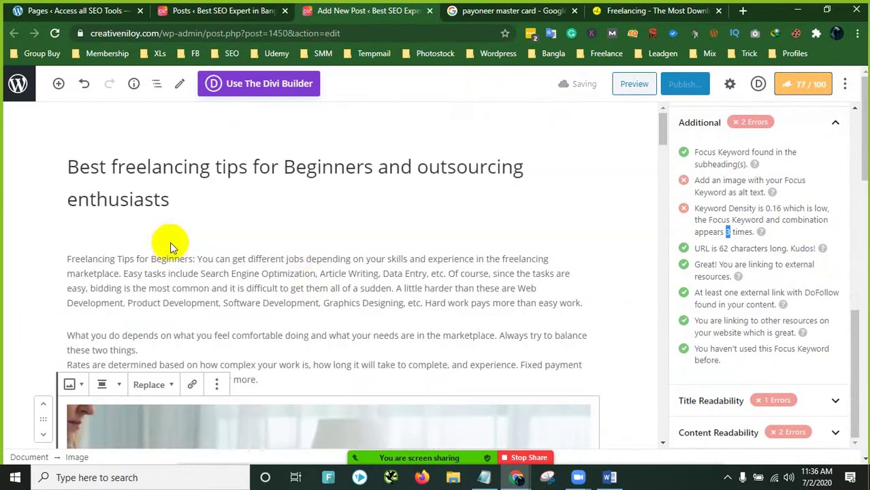
pyautogui.scroll(-1, 289, 262)
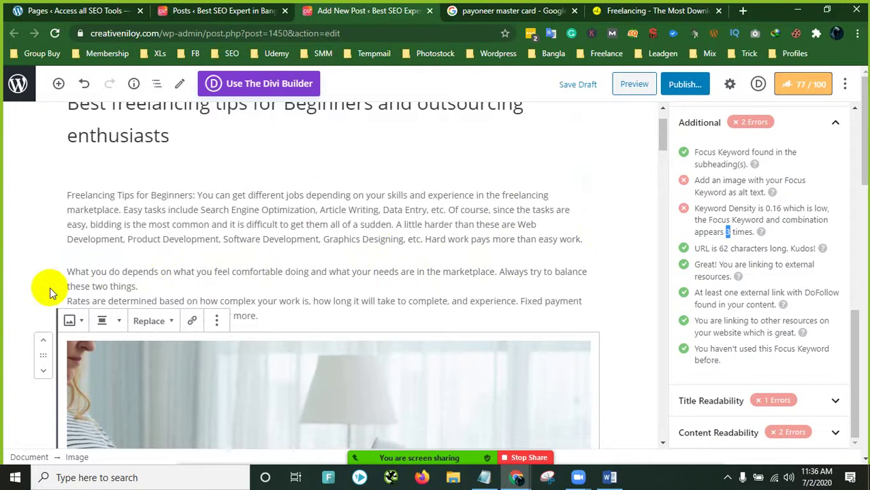
pyautogui.click(160, 284)
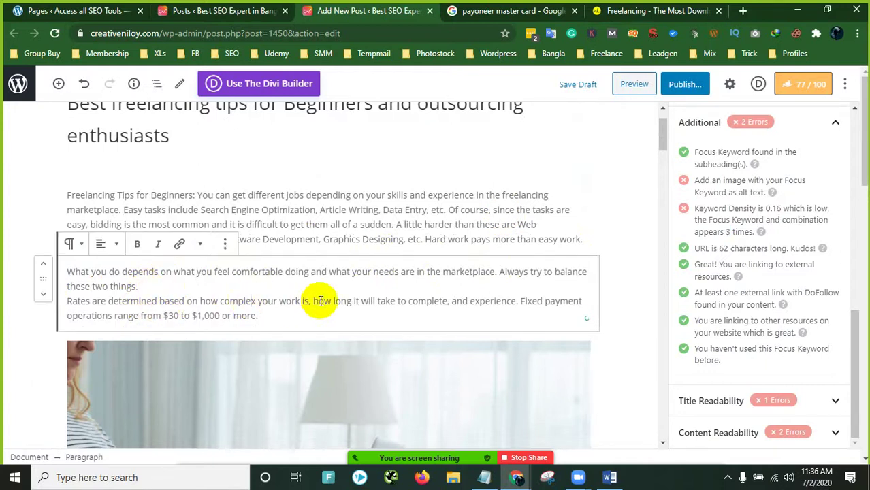
pyautogui.click(263, 316)
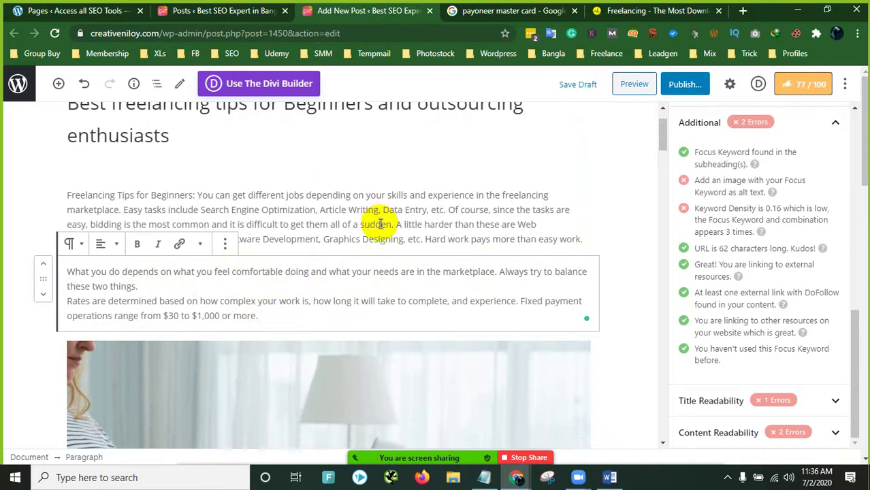
pyautogui.scroll(-10, 380, 224)
pyautogui.scroll(-1, 249, 272)
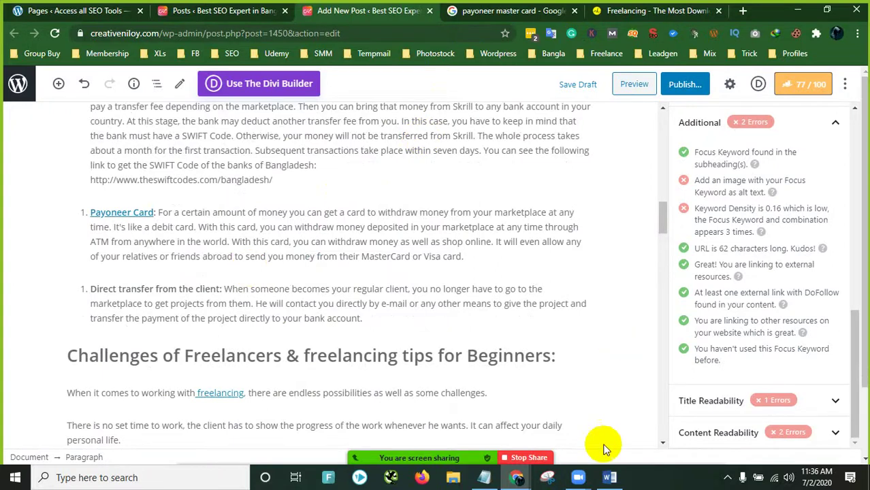
# Step: Reload the failed login page in the incognito window, resubmit the login, and return to the draft
pyautogui.moveTo(516, 476)
pyautogui.click(602, 411)
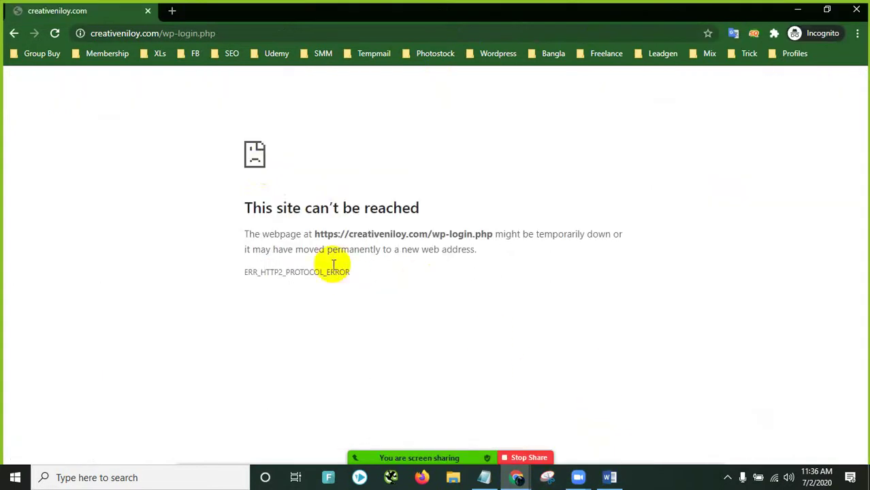
pyautogui.click(35, 32)
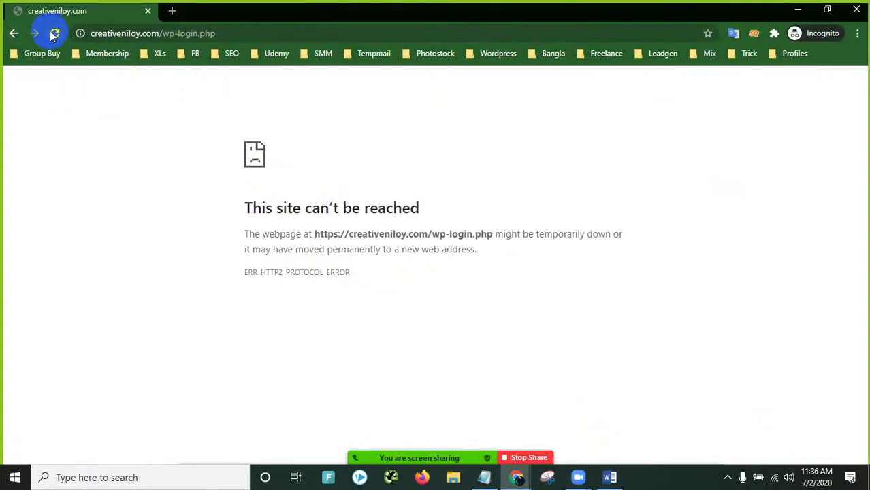
pyautogui.click(478, 131)
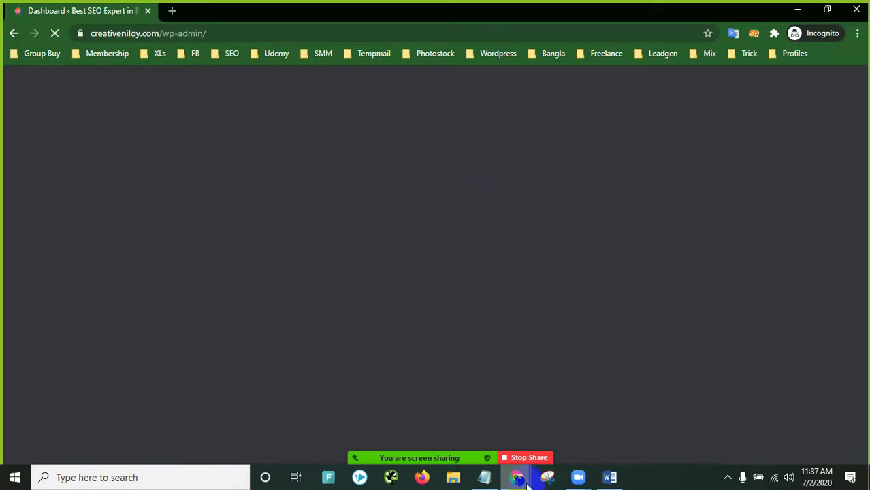
pyautogui.moveTo(516, 477)
pyautogui.click(455, 439)
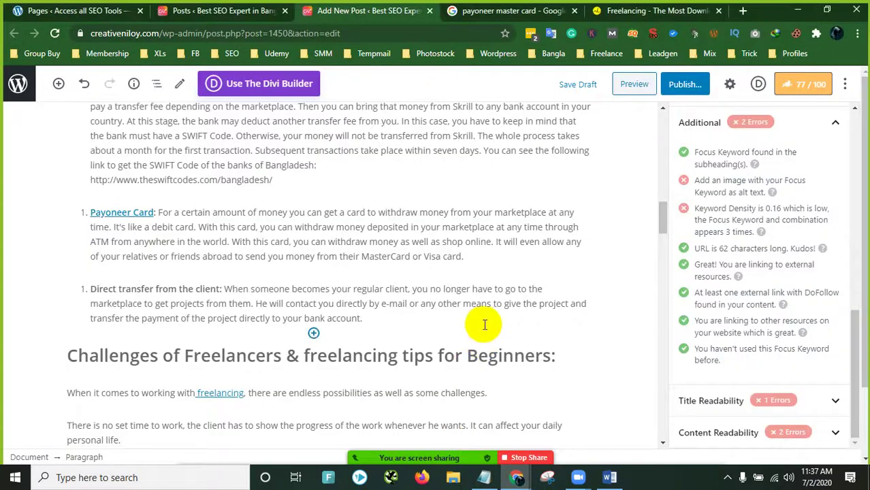
# Step: In the Challenges of Freelancers section, begin a new sentence reading "And must follow my" after the monthly income sentence
pyautogui.scroll(-2, 484, 324)
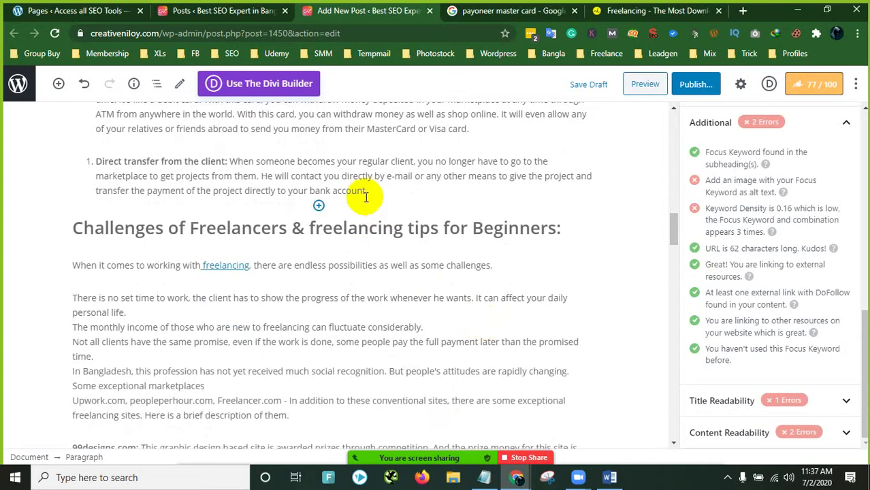
pyautogui.scroll(-1, 264, 237)
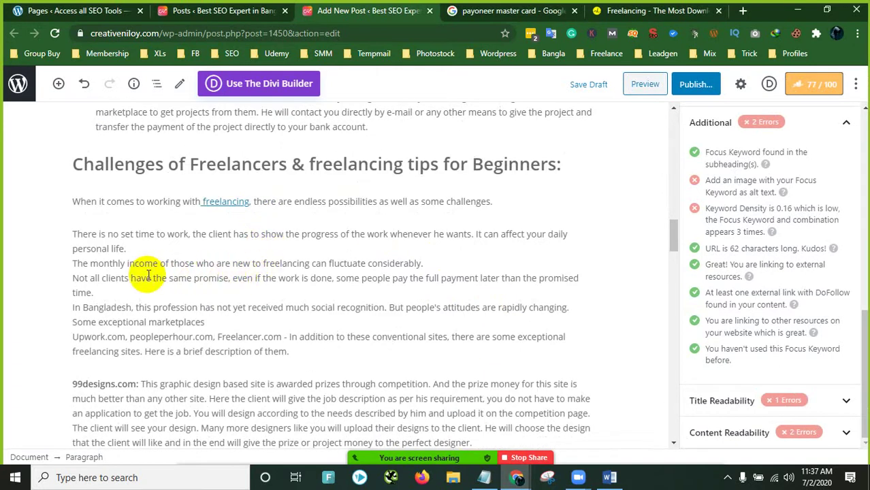
pyautogui.click(310, 263)
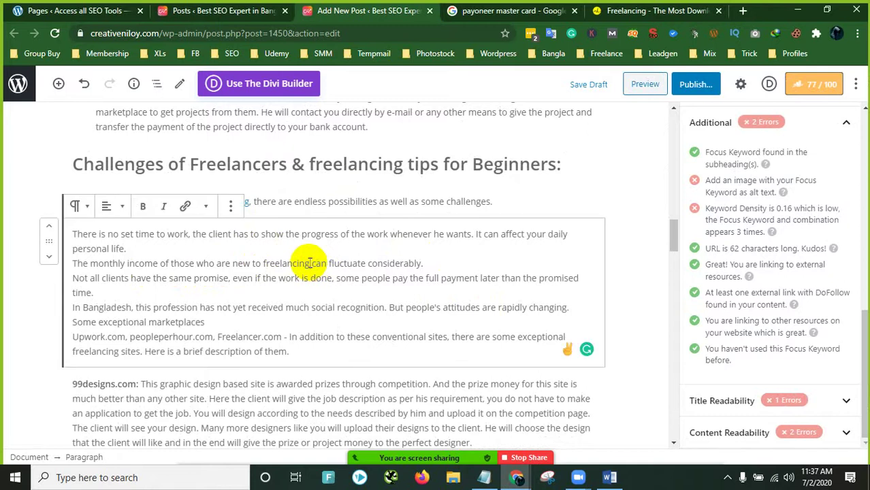
pyautogui.click(445, 264)
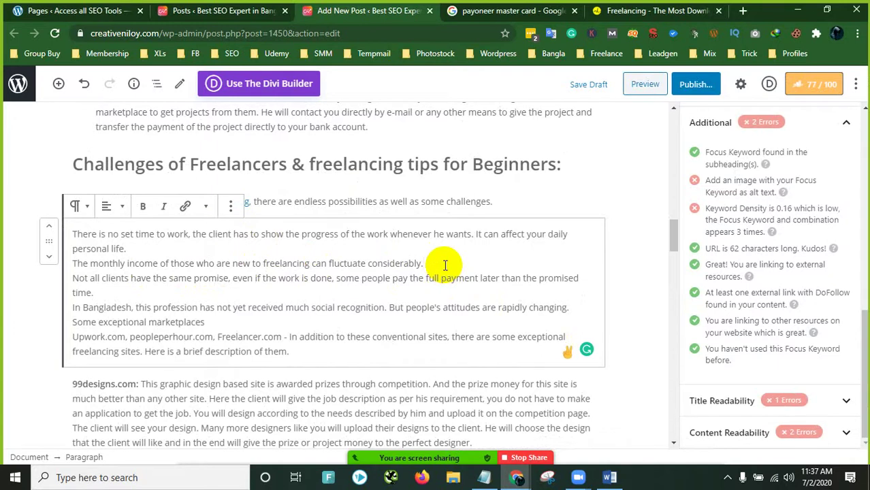
pyautogui.write('and')
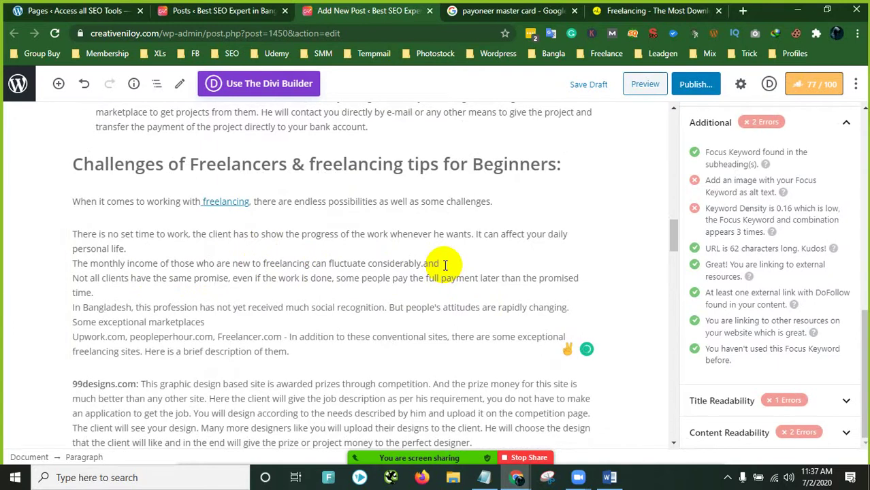
pyautogui.press('BackSpace')
pyautogui.press('BackSpace')
pyautogui.press('BackSpace')
pyautogui.press('BackSpace')
pyautogui.press('BackSpace')
pyautogui.write('. And must follow ')
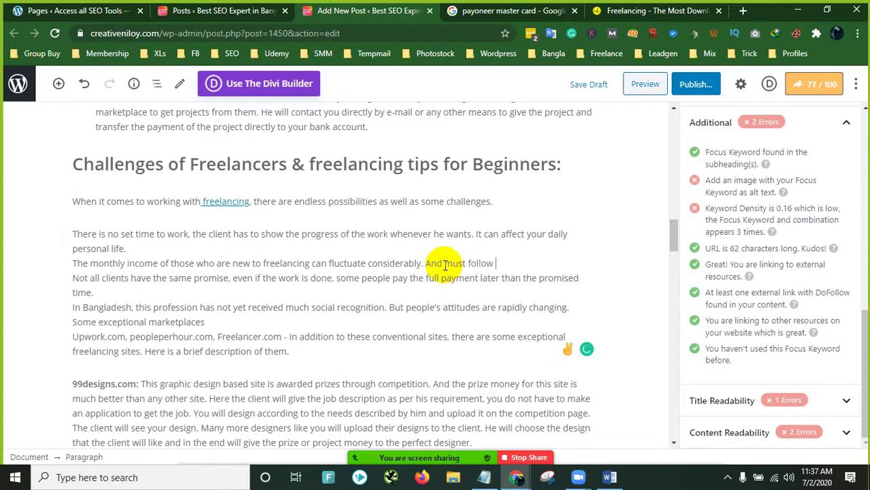
pyautogui.write('oumy')
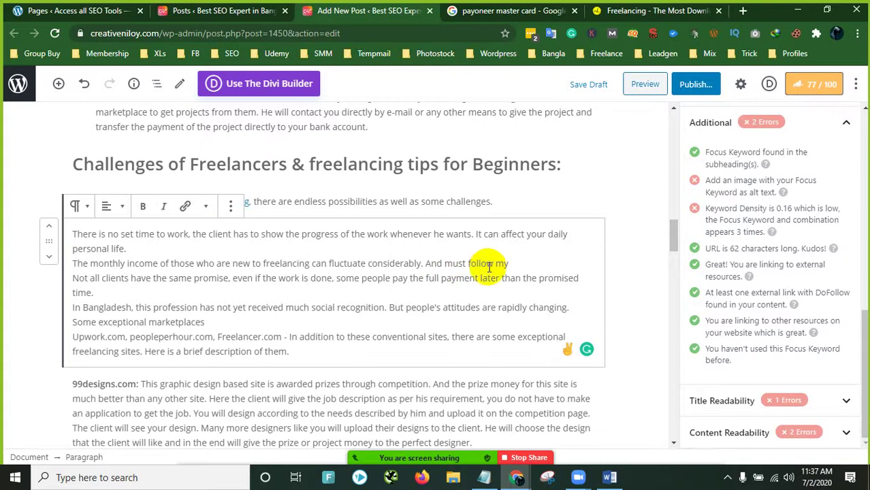
# Step: Copy the keyword "freelancing tips for Beginners" from the Notepad note and finish the "And must follow my" sentence with it and a period
pyautogui.write('https://creativeniloy.com/wp-admin/')
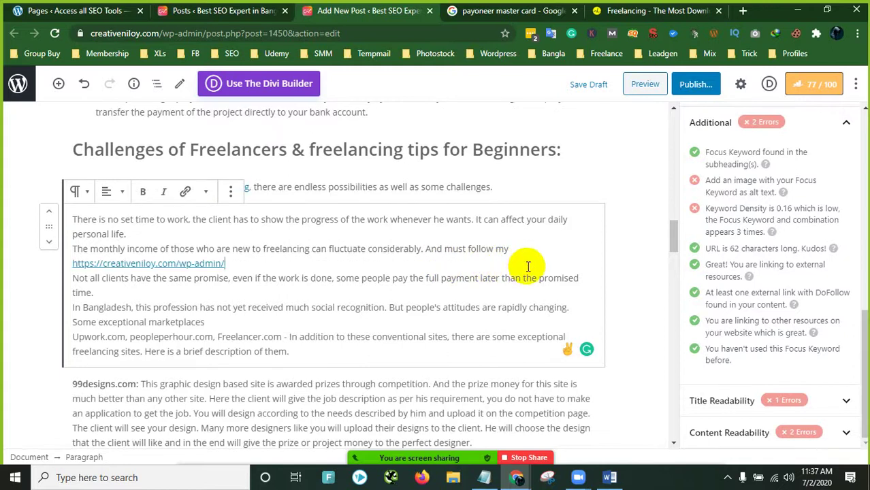
pyautogui.hotkey('ctrl', 'z')
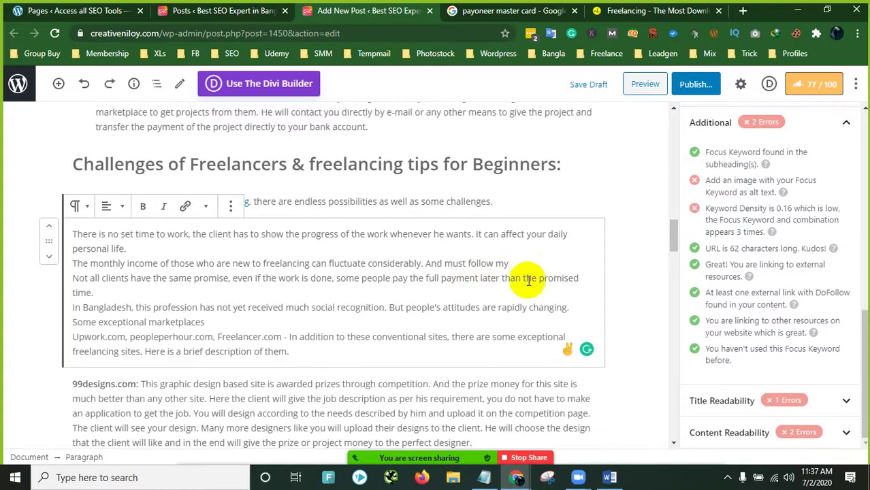
pyautogui.click(484, 477)
pyautogui.rightClick(402, 110)
pyautogui.click(439, 151)
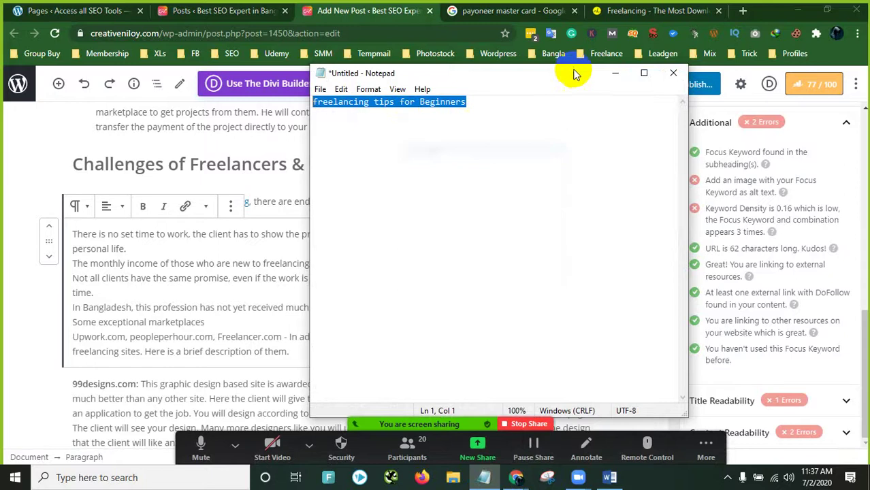
pyautogui.click(616, 73)
pyautogui.hotkey('ctrl', 'v')
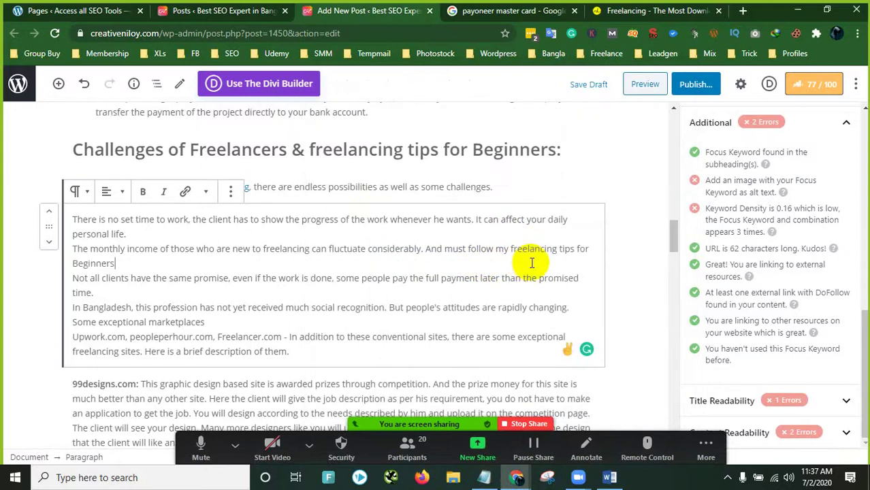
pyautogui.write('.')
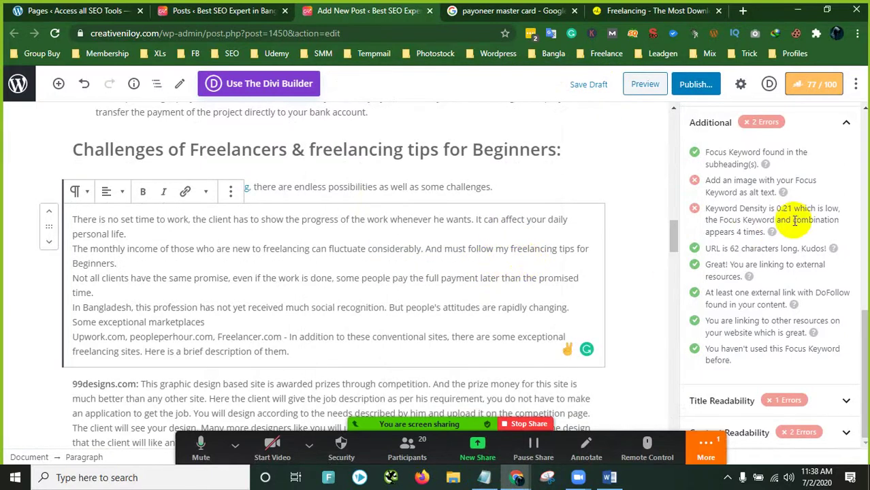
# Step: Make the "themeforest.net:" label bold and split its text from the 99designs.com paragraph into a separate block
pyautogui.click(246, 323)
pyautogui.scroll(-1, 289, 287)
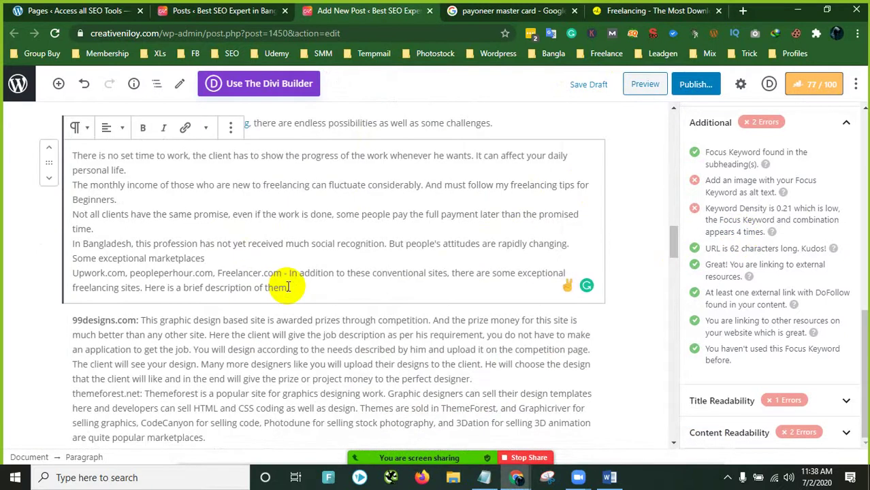
pyautogui.scroll(-1, 289, 287)
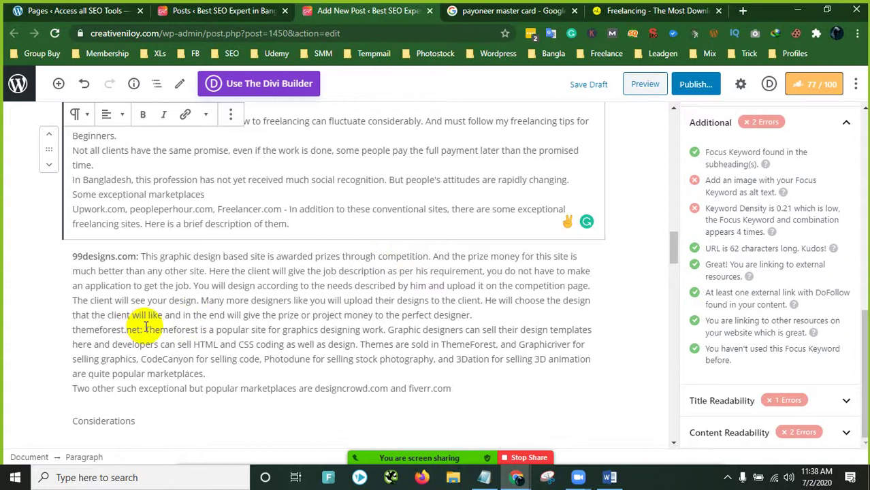
pyautogui.moveTo(143, 329); pyautogui.dragTo(17, 325)
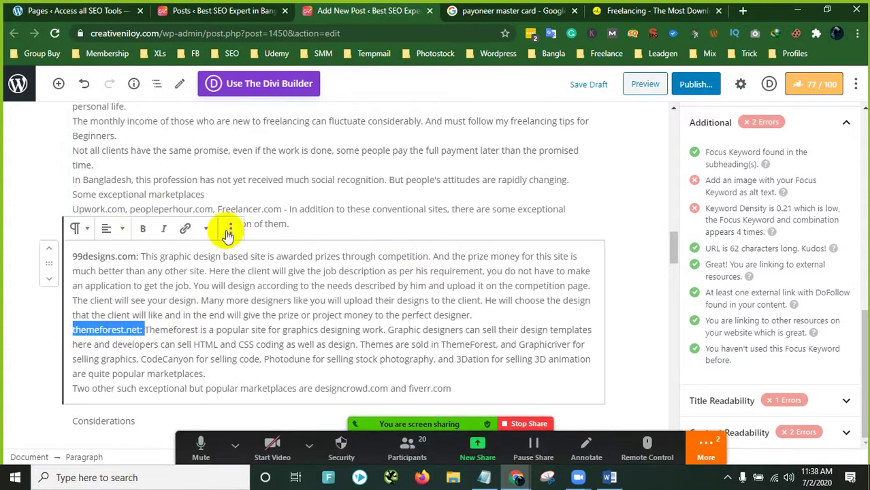
pyautogui.click(142, 228)
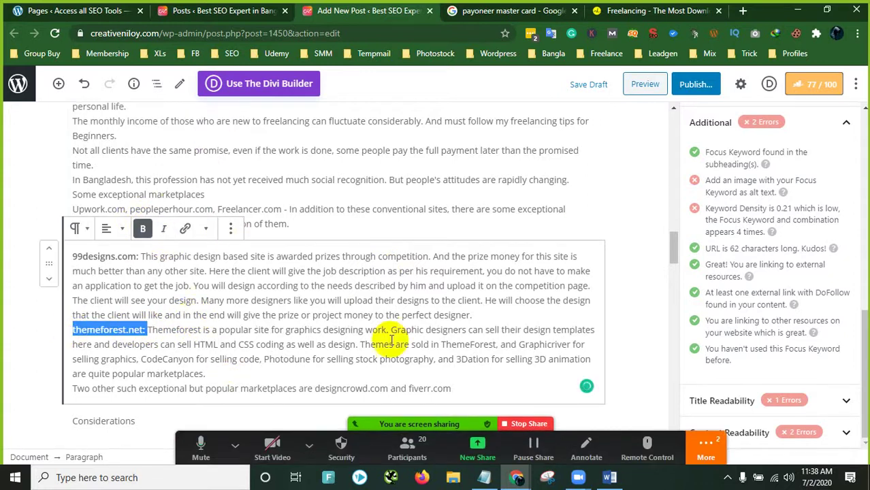
pyautogui.click(475, 313)
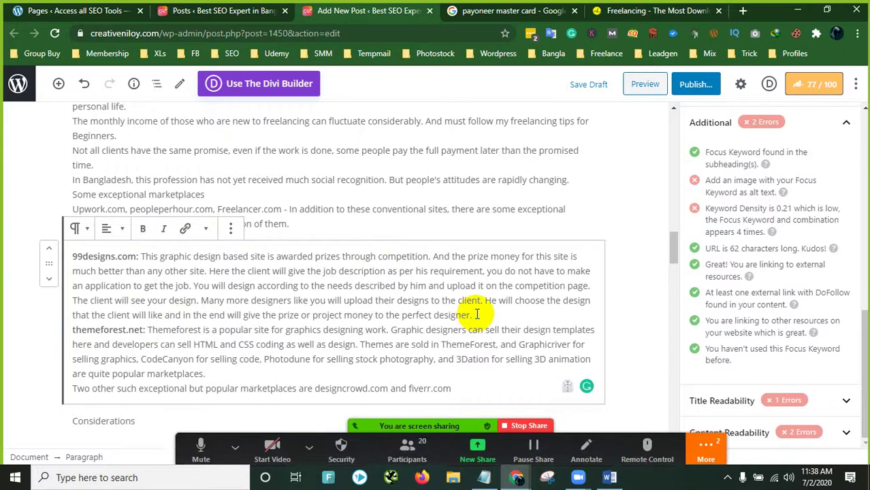
pyautogui.press('Return')
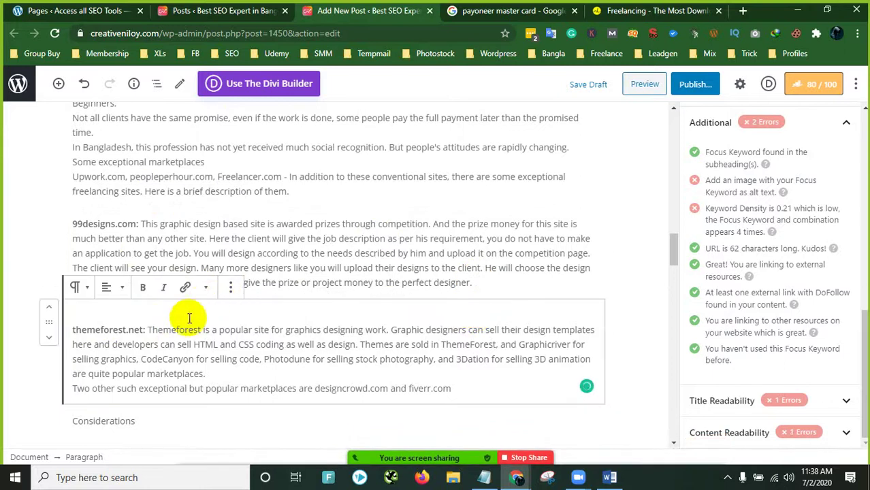
# Step: Add "you can read freelancing tips for Beginners" after fiverr.com at the end of the themeforest.net block
pyautogui.scroll(-1, 178, 340)
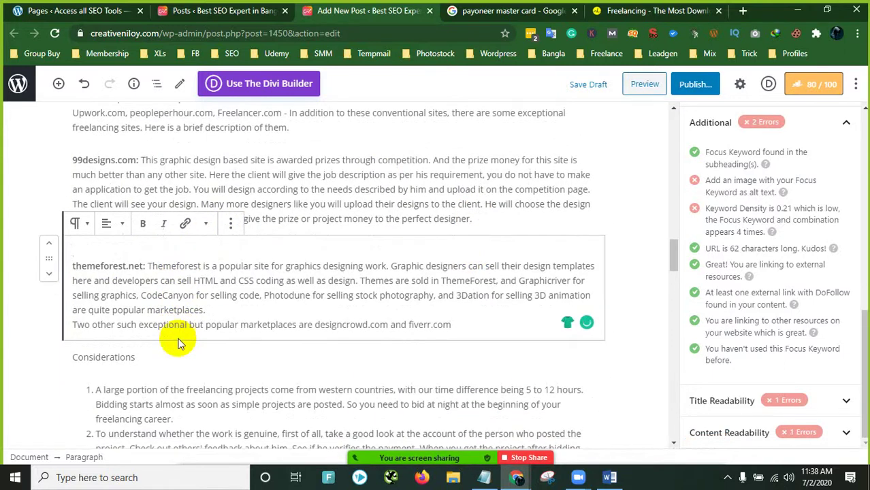
pyautogui.click(249, 280)
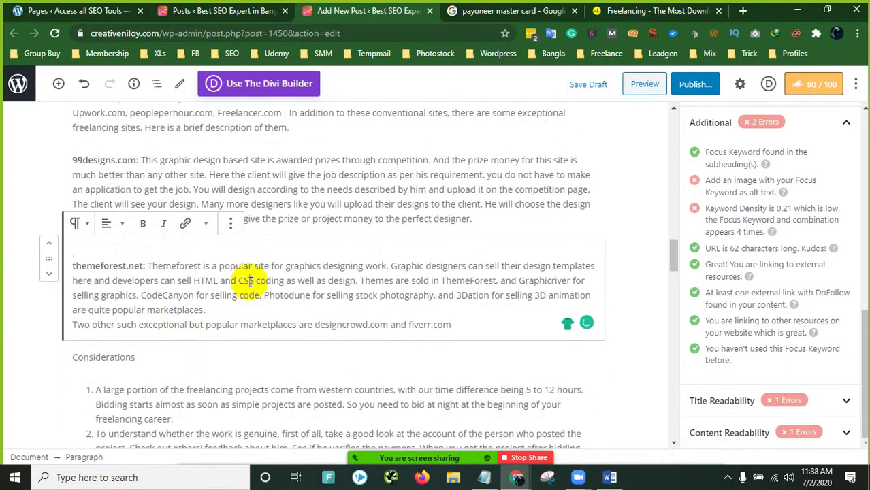
pyautogui.click(340, 318)
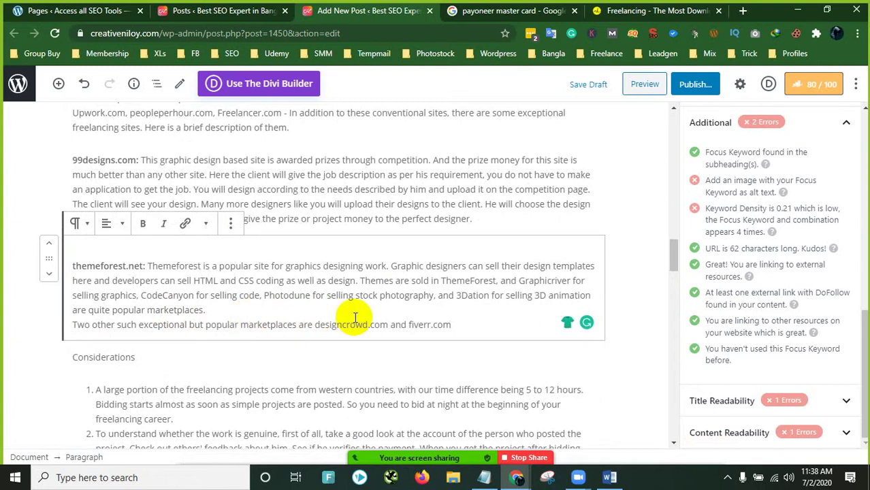
pyautogui.click(215, 313)
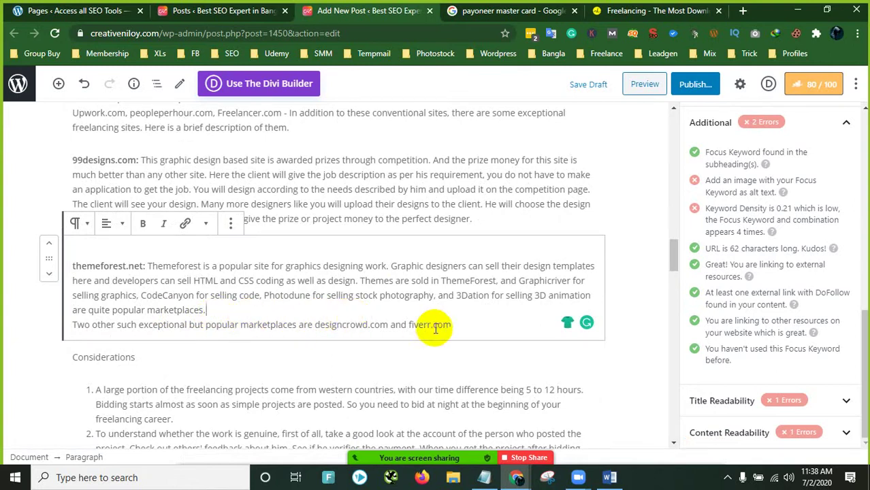
pyautogui.click(478, 329)
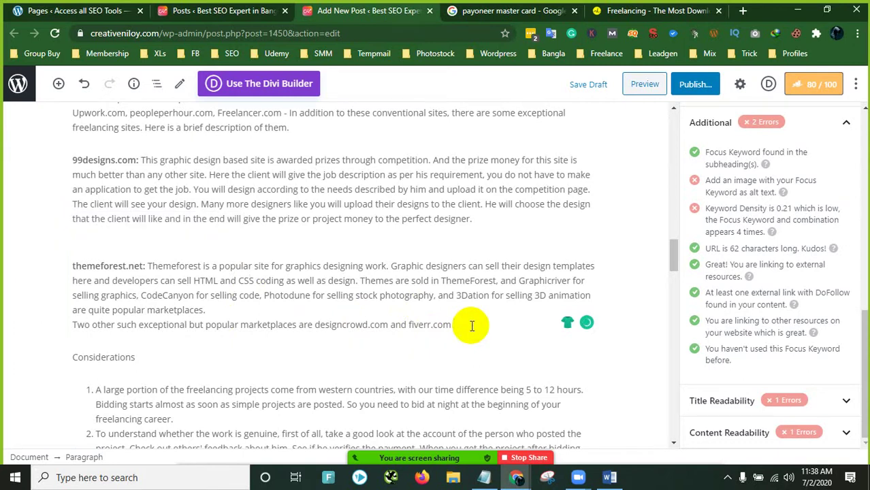
pyautogui.write('you')
pyautogui.write(' casn')
pyautogui.press('BackSpace')
pyautogui.press('BackSpace')
pyautogui.write('n find')
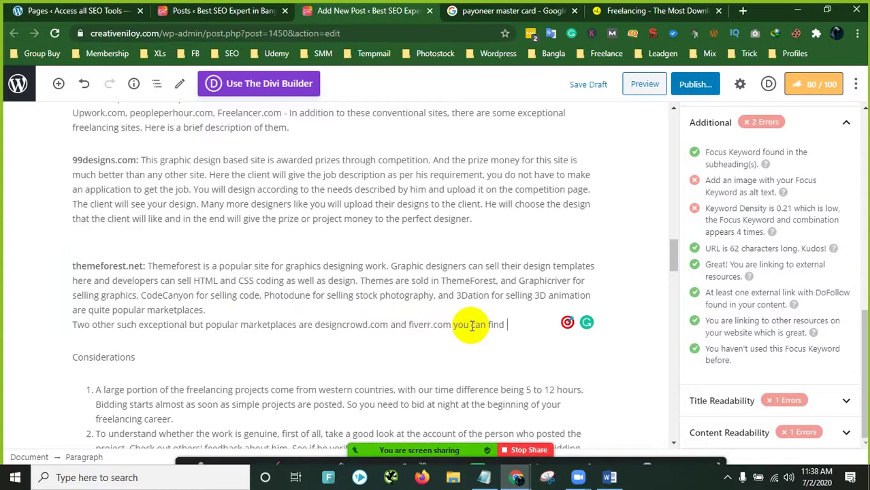
pyautogui.write('freelancing tips for Beginners')
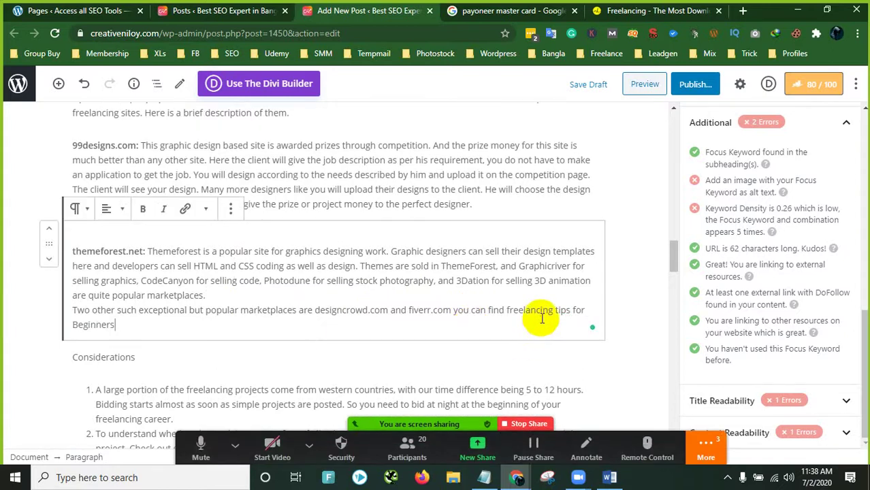
pyautogui.moveTo(507, 310); pyautogui.dragTo(489, 309)
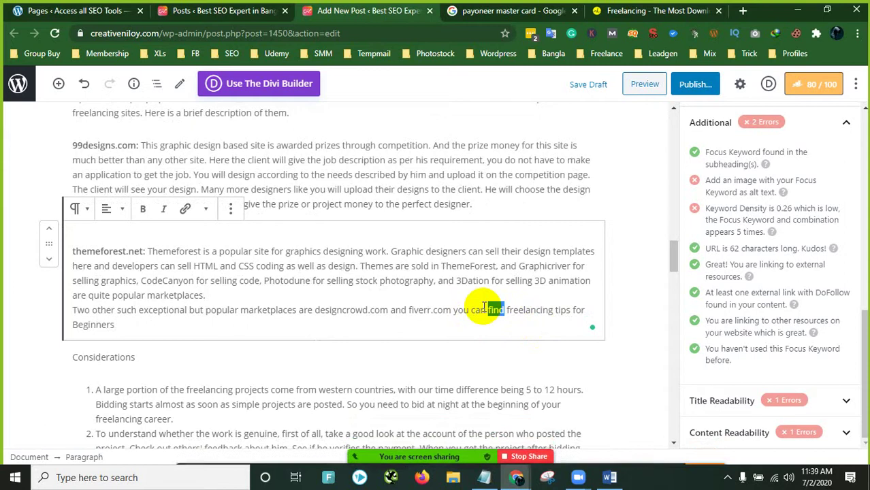
pyautogui.write('read')
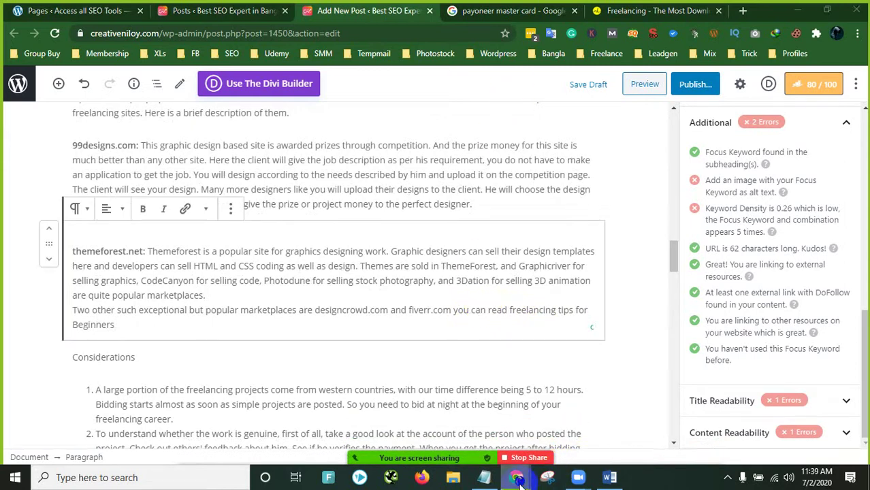
# Step: Switch to the incognito window, open the site's Media Library from the dashboard, and return to the draft
pyautogui.moveTo(550, 477)
pyautogui.click(567, 423)
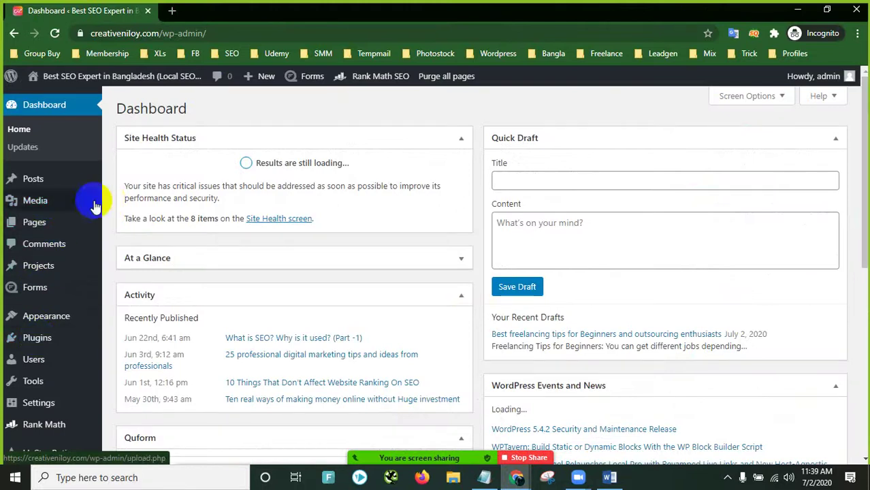
pyautogui.click(37, 204)
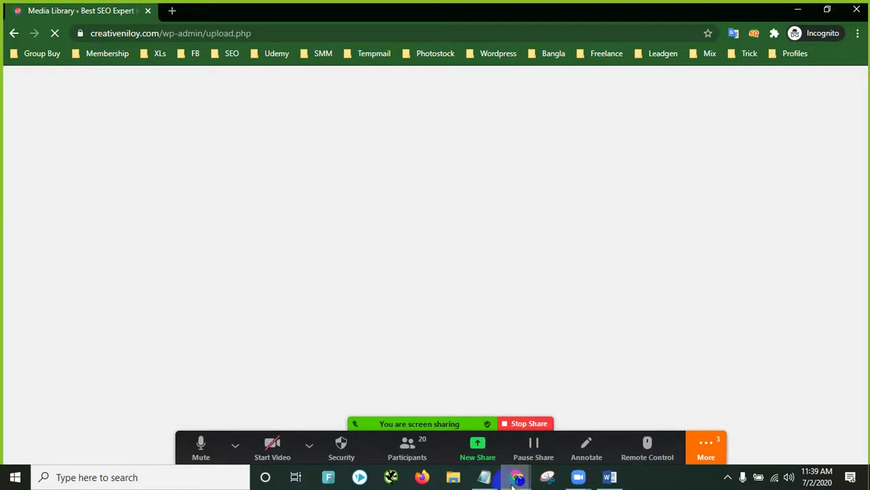
pyautogui.moveTo(514, 482)
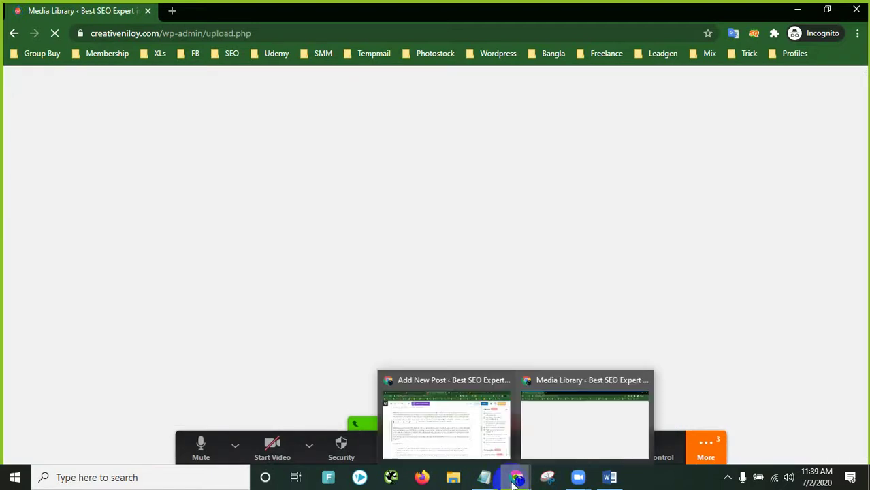
pyautogui.click(446, 419)
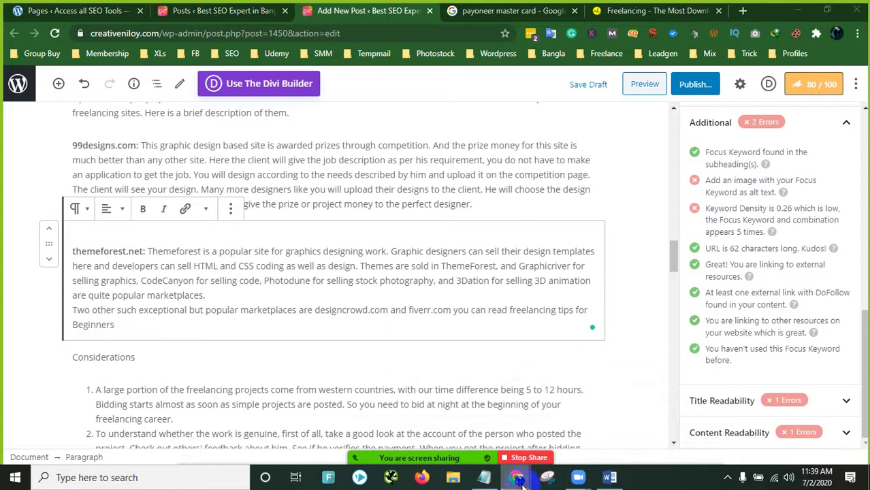
# Step: Check whether the Media Library has loaded in the incognito window, and go back to the draft
pyautogui.moveTo(516, 477)
pyautogui.click(557, 407)
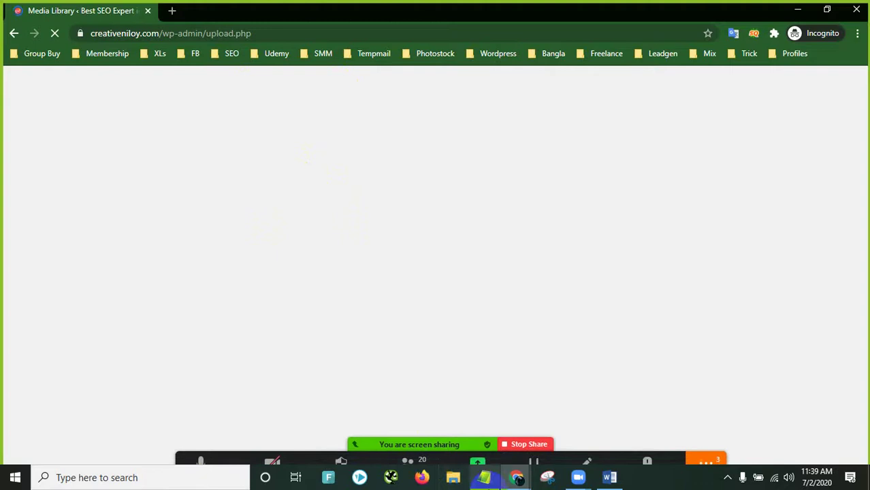
pyautogui.moveTo(516, 478)
pyautogui.click(461, 397)
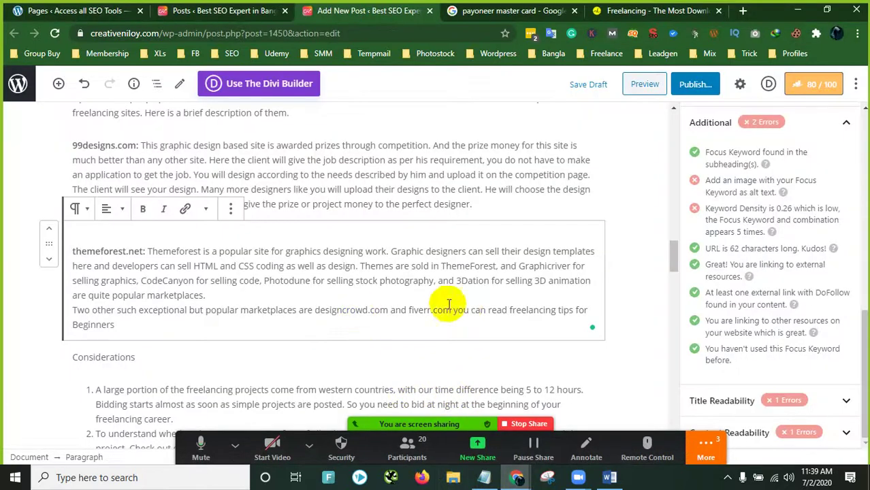
# Step: Extend the themeforest.net block's last sentence after "Beginners" with "and earn more from Fiverr.", capitalizing the marketplace name
pyautogui.click(249, 327)
pyautogui.write('and ')
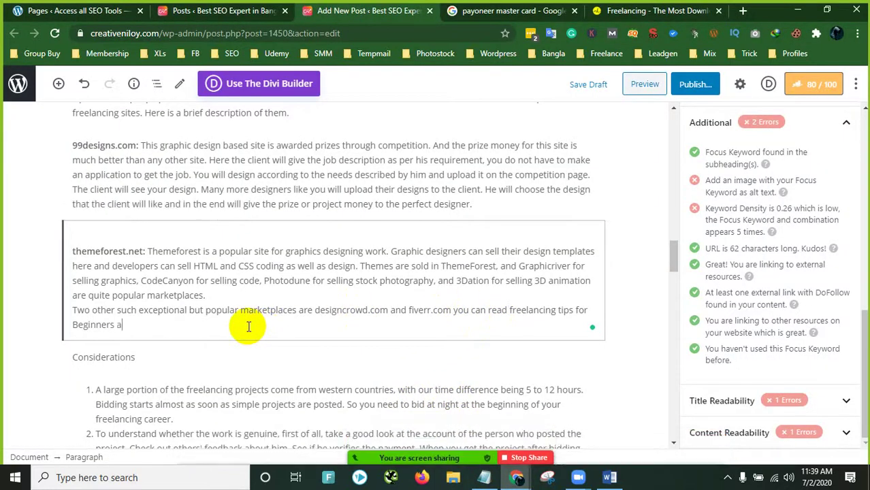
pyautogui.write('ear')
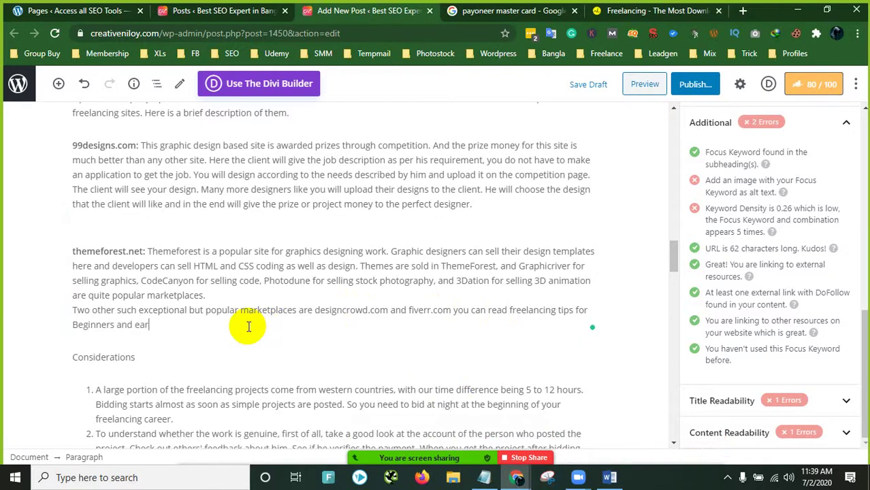
pyautogui.write('n more from fiverr.')
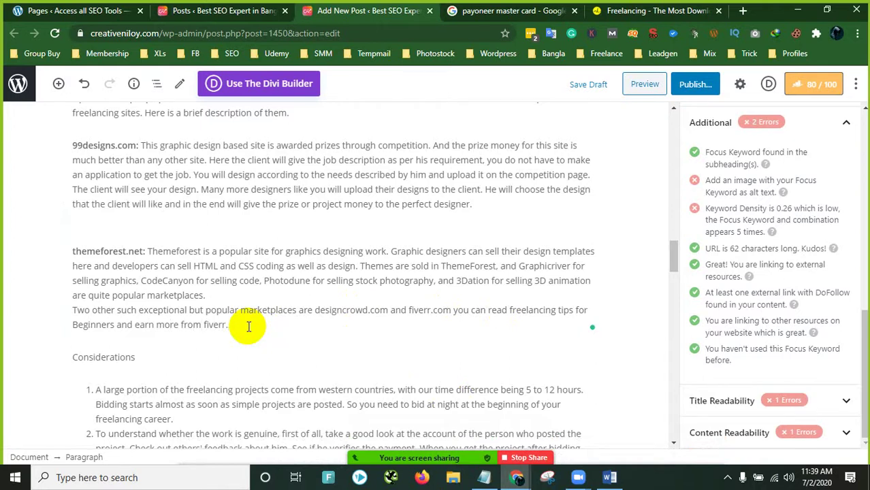
pyautogui.click(293, 242)
pyautogui.moveTo(215, 325)
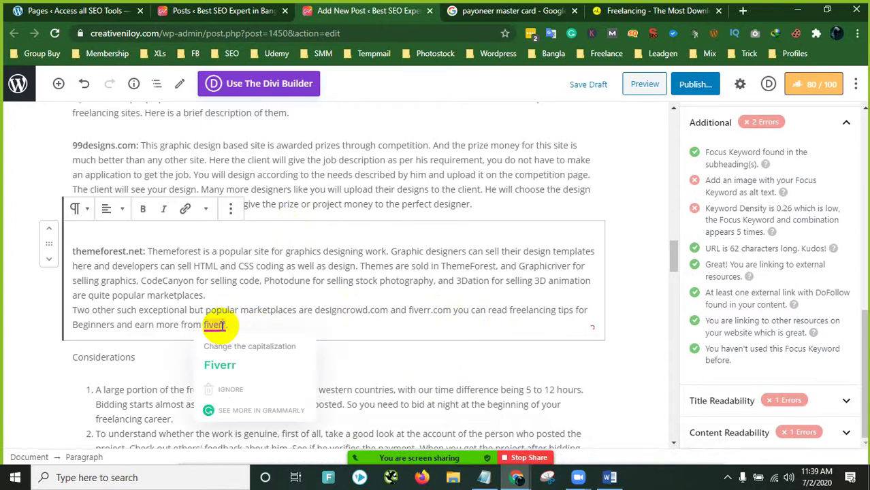
pyautogui.click(228, 364)
pyautogui.scroll(2, 280, 268)
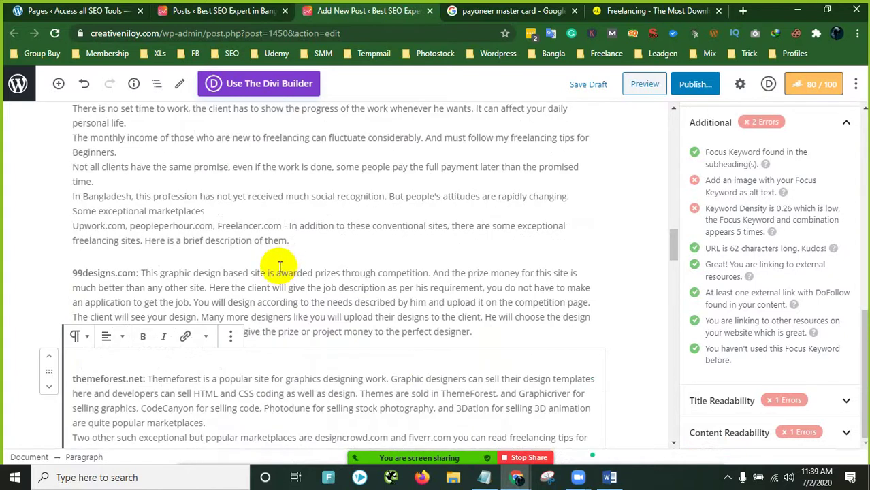
pyautogui.scroll(-1, 269, 283)
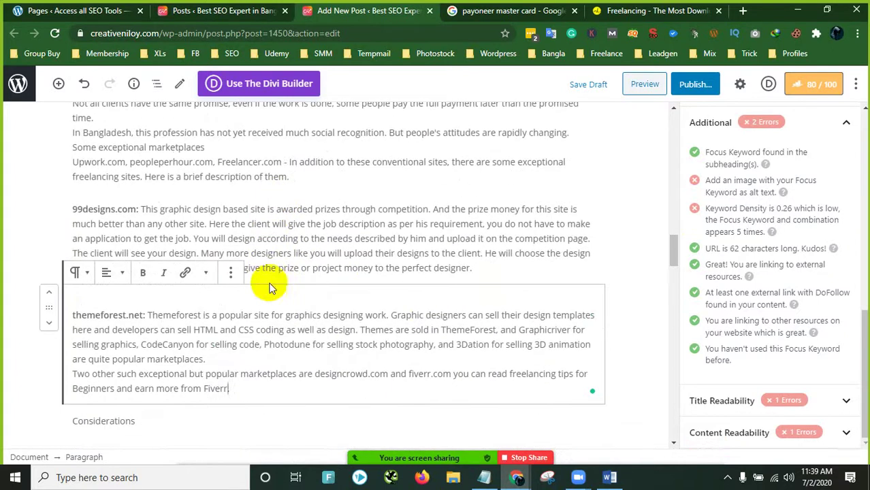
# Step: Examine the keyword density count and the rest of the draft down to its end for another place to add the focus keyword
pyautogui.doubleClick(739, 232)
pyautogui.scroll(-4, 432, 248)
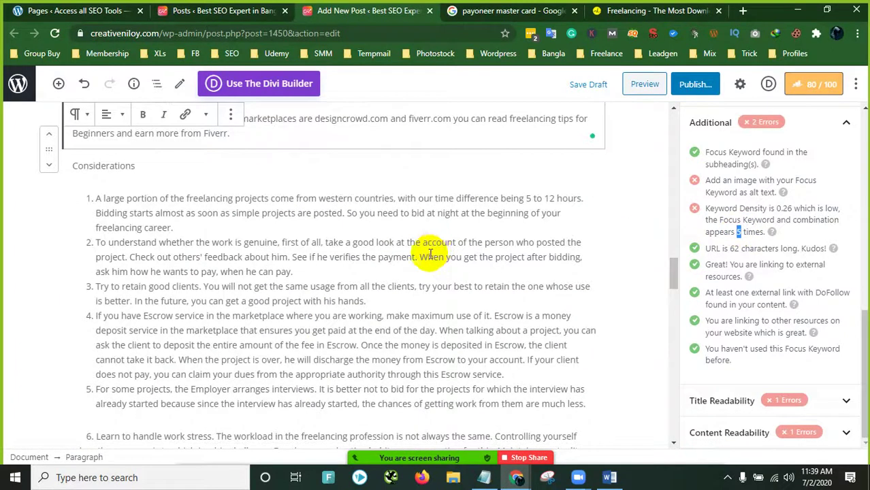
pyautogui.scroll(-20, 430, 256)
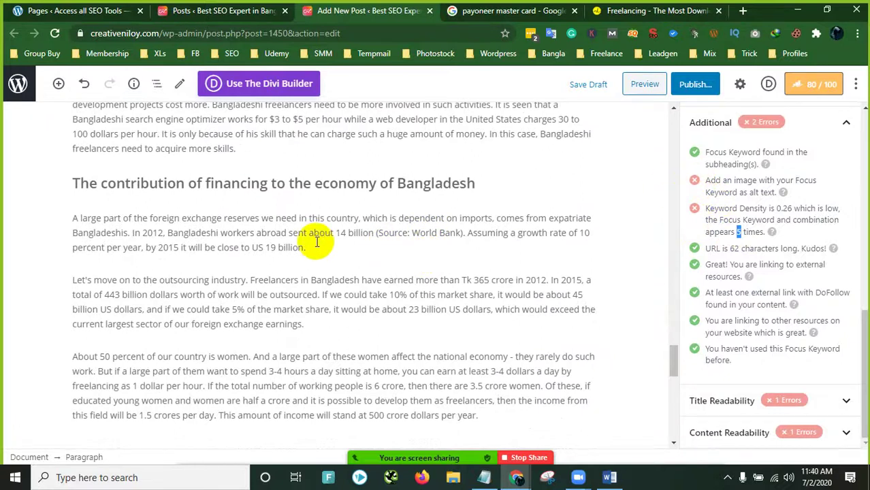
pyautogui.click(200, 222)
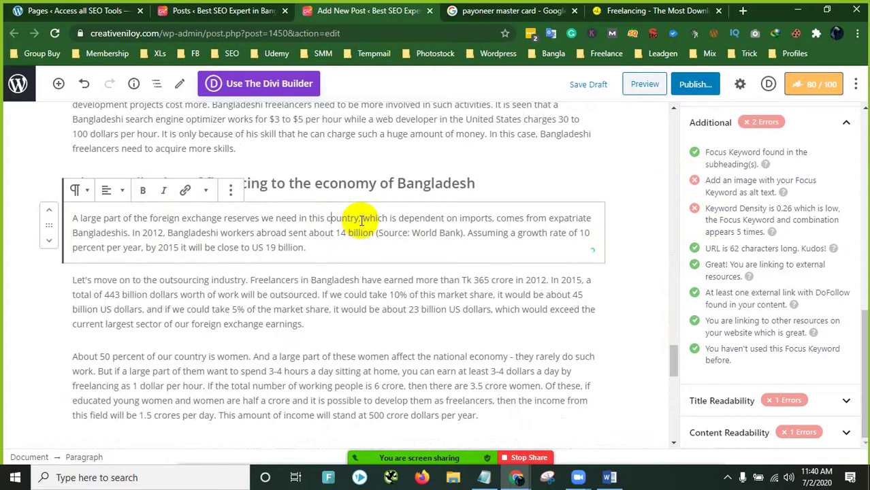
pyautogui.click(451, 218)
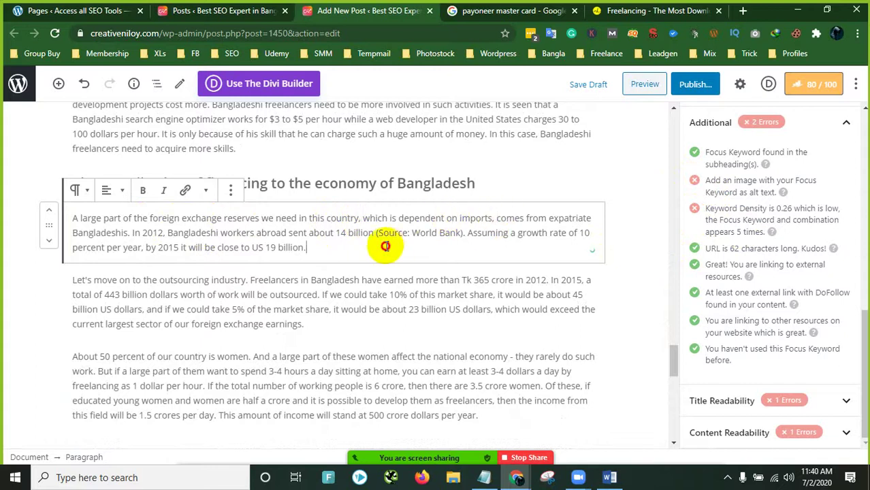
pyautogui.click(280, 279)
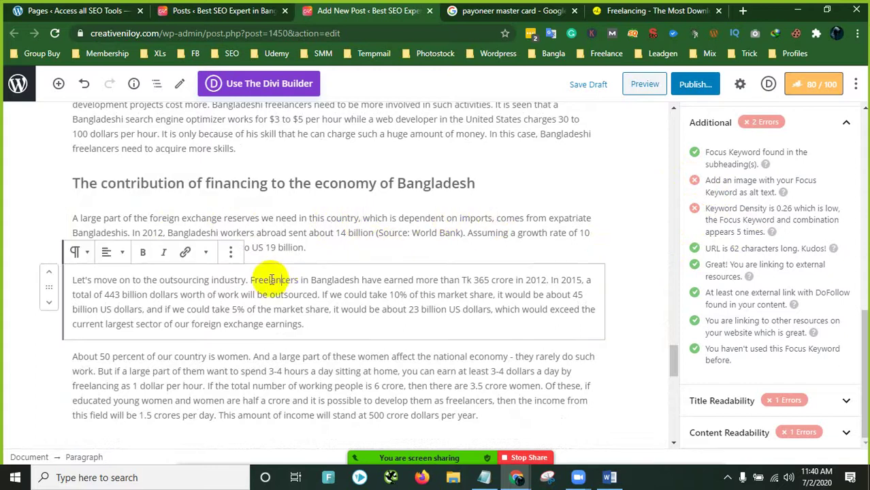
pyautogui.click(213, 295)
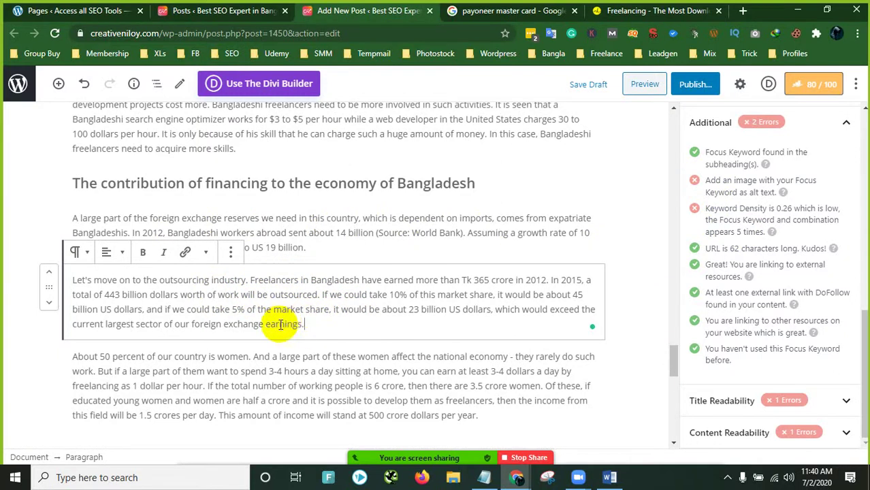
pyautogui.scroll(-3, 281, 365)
pyautogui.scroll(-2, 279, 368)
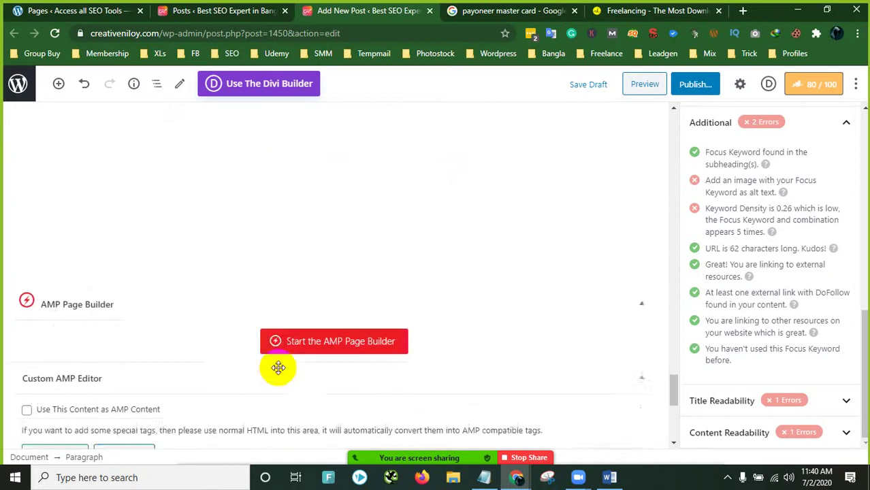
# Step: Add "This the great freelancing tips for Beginners." at the end of item 8 in the Considerations list
pyautogui.scroll(15, 280, 367)
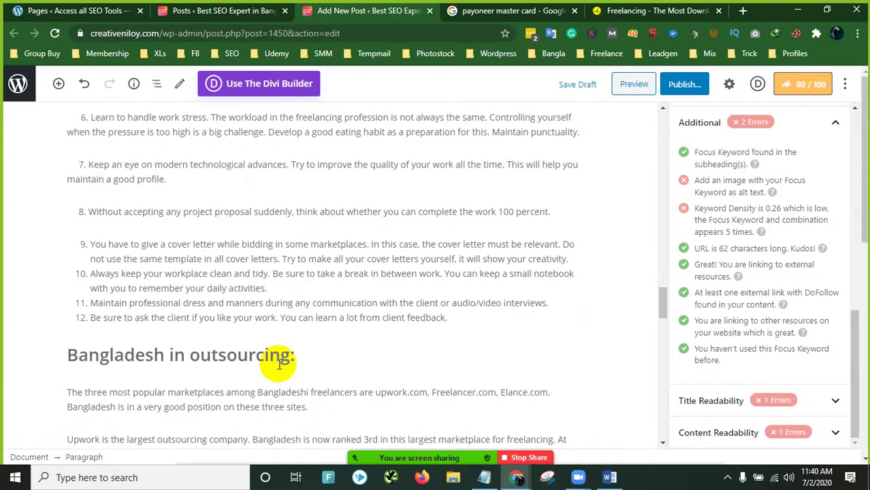
pyautogui.click(165, 211)
pyautogui.click(240, 210)
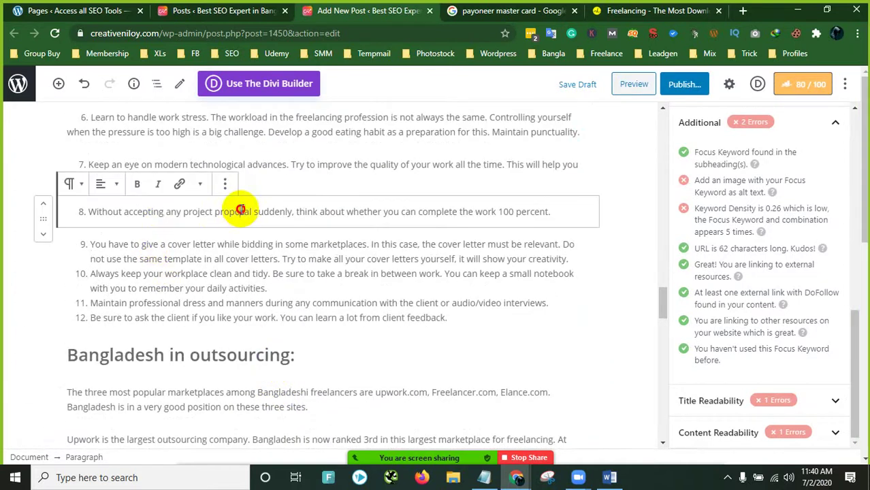
pyautogui.click(555, 211)
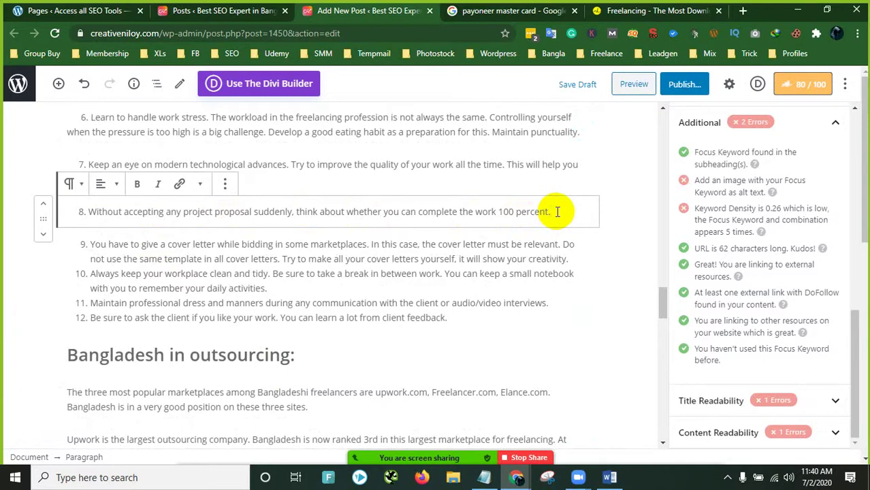
pyautogui.write('percent.This the')
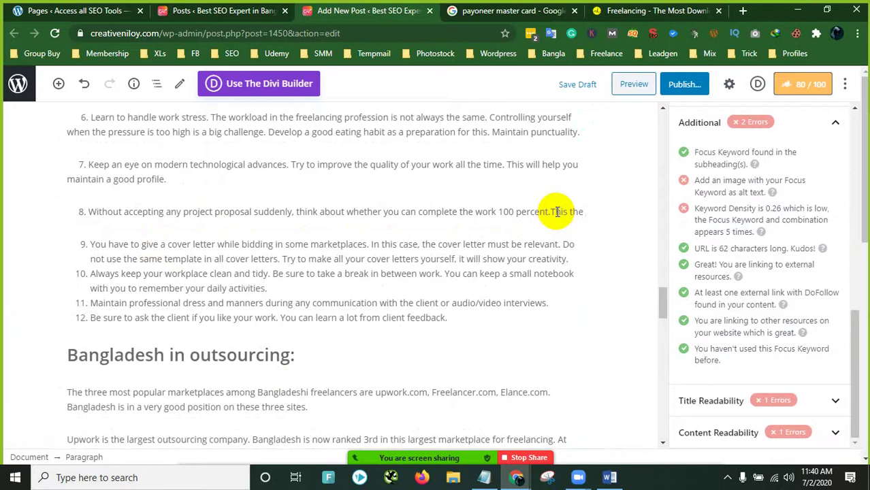
pyautogui.write(' grea')
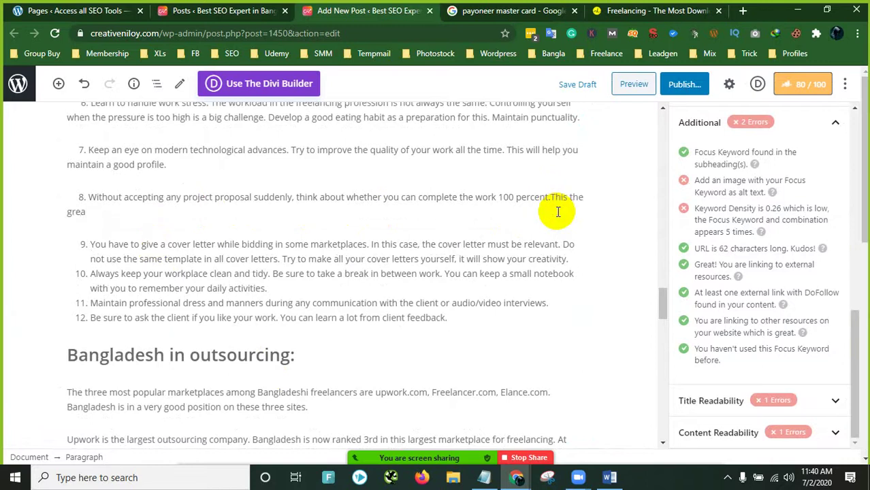
pyautogui.write('t freelancing tips for Beginners.')
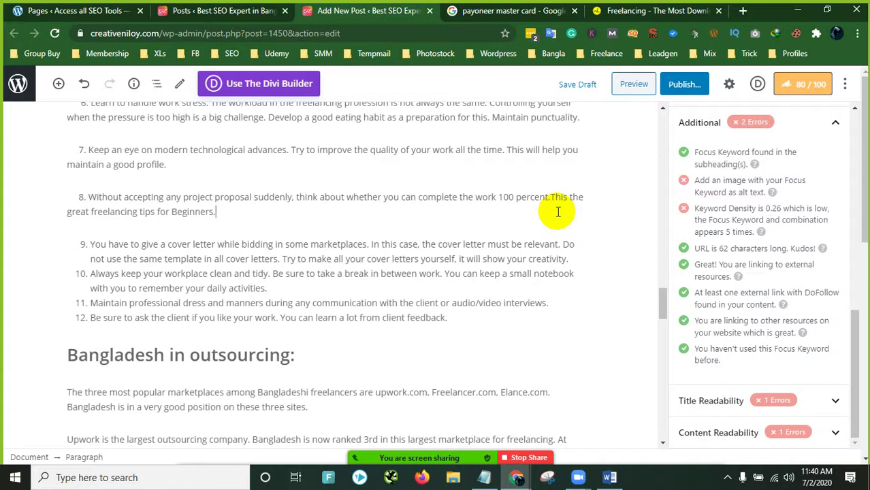
pyautogui.click(344, 273)
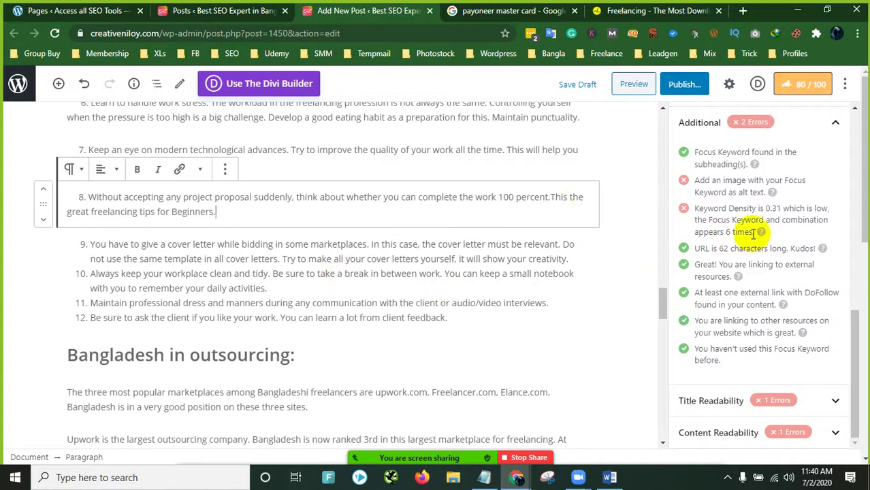
# Step: Reload the Media Library page in the incognito window and return to the draft
pyautogui.click(608, 478)
pyautogui.click(603, 478)
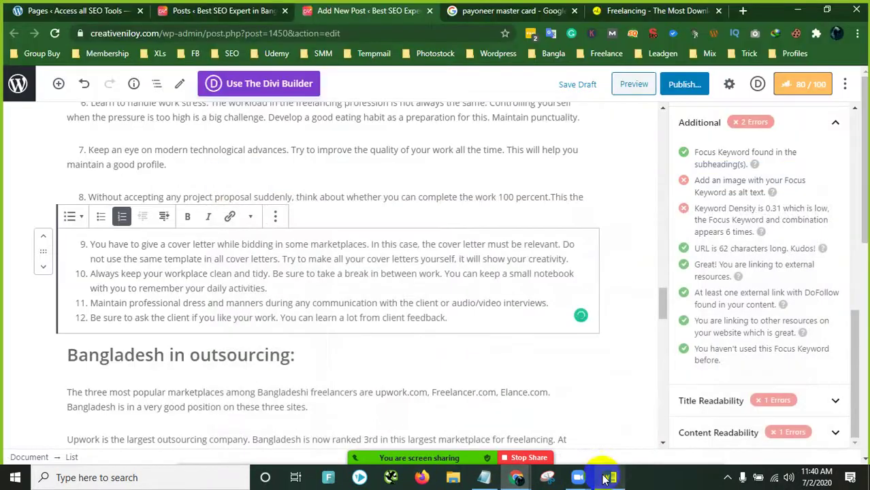
pyautogui.moveTo(517, 478)
pyautogui.click(599, 447)
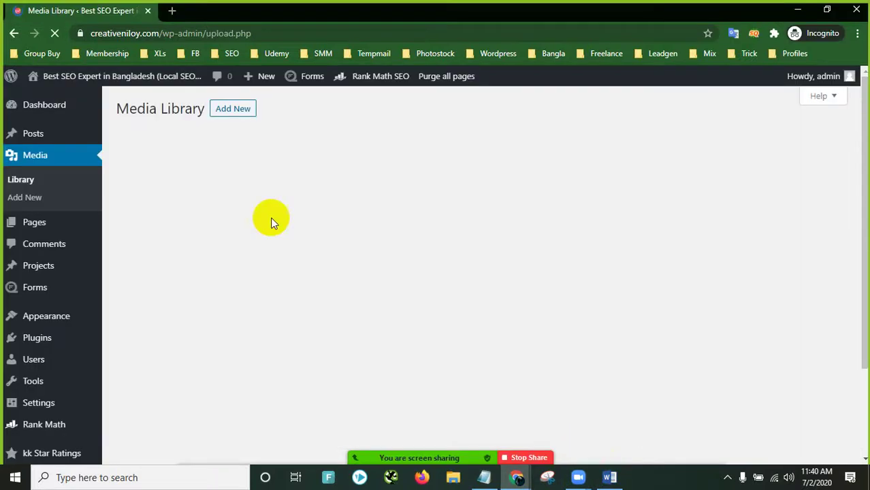
pyautogui.scroll(-3, 260, 229)
pyautogui.scroll(3, 260, 230)
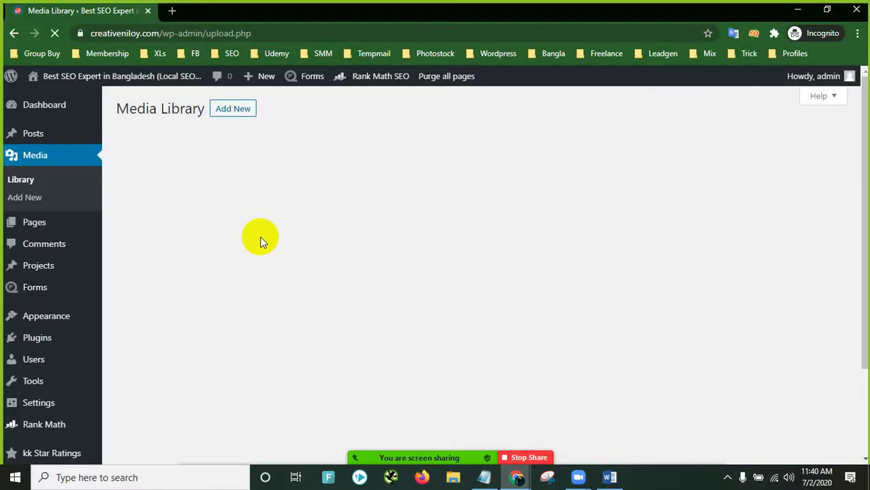
pyautogui.moveTo(230, 184); pyautogui.dragTo(237, 137)
pyautogui.click(227, 189)
pyautogui.click(56, 34)
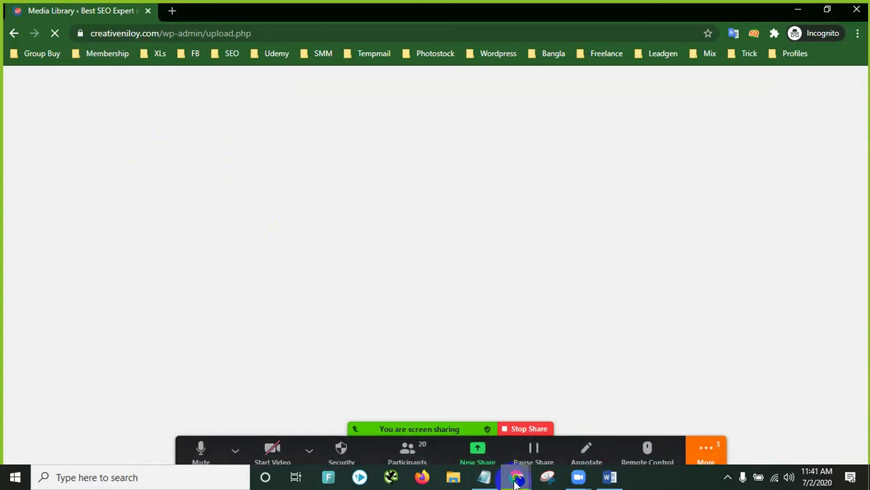
pyautogui.moveTo(523, 480)
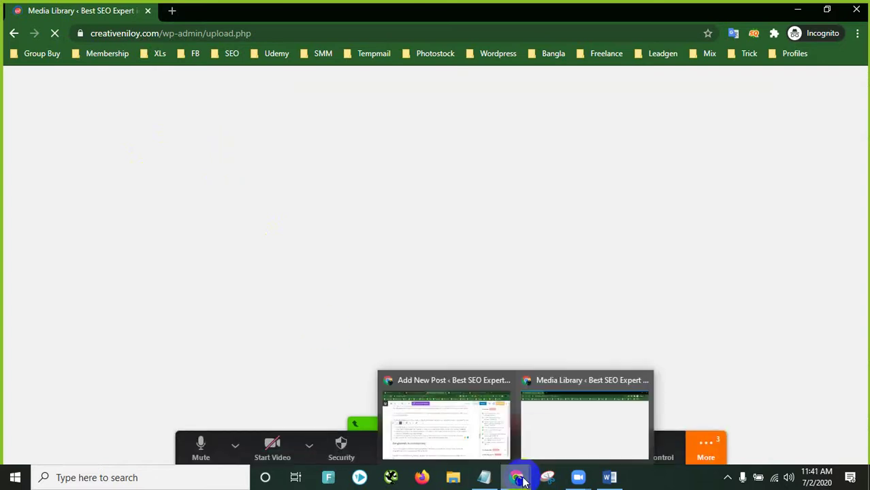
pyautogui.click(467, 424)
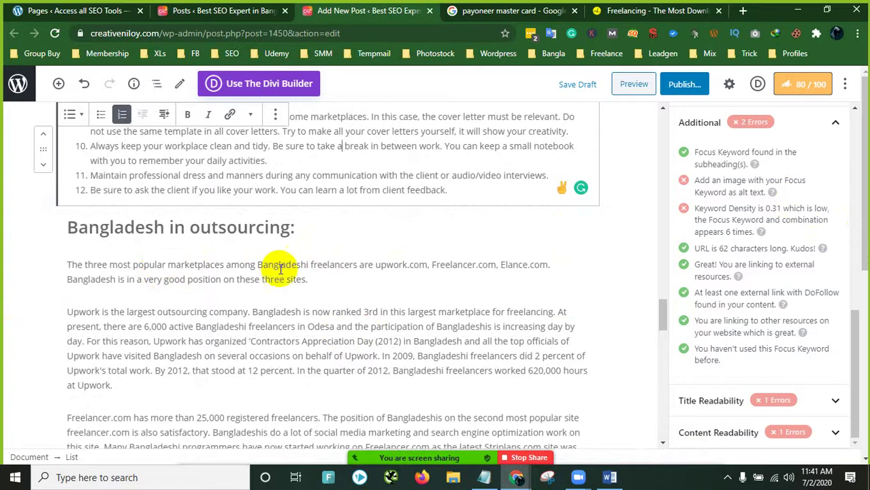
# Step: Replace Elance with peopleperhour in the marketplace list of the first paragraph under "Bangladesh in outsourcing:"
pyautogui.click(367, 267)
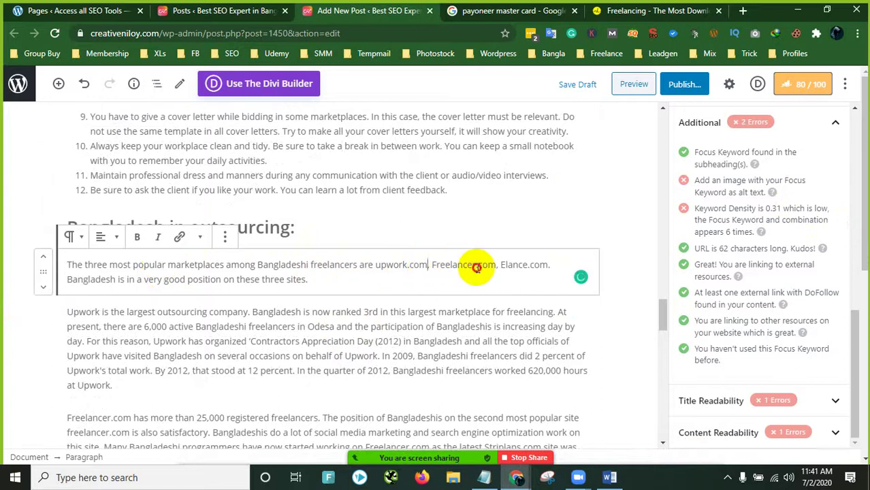
pyautogui.moveTo(527, 264); pyautogui.dragTo(498, 270)
pyautogui.write('peopleperhour')
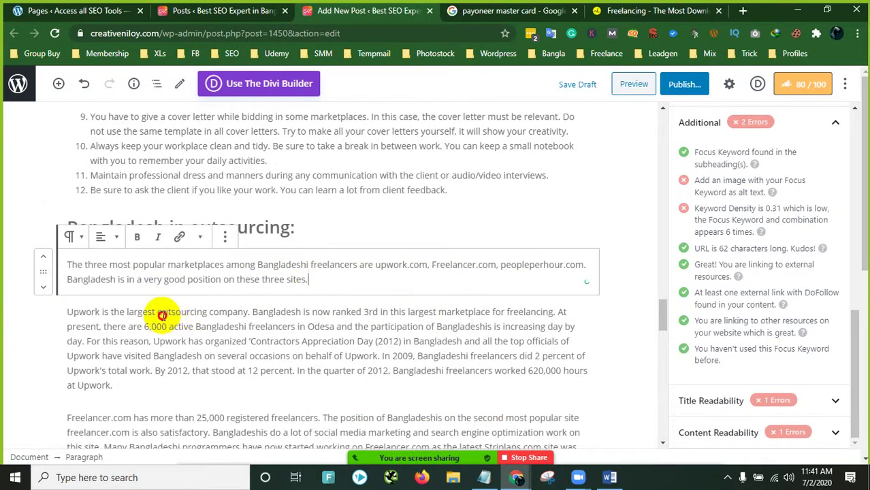
pyautogui.click(229, 312)
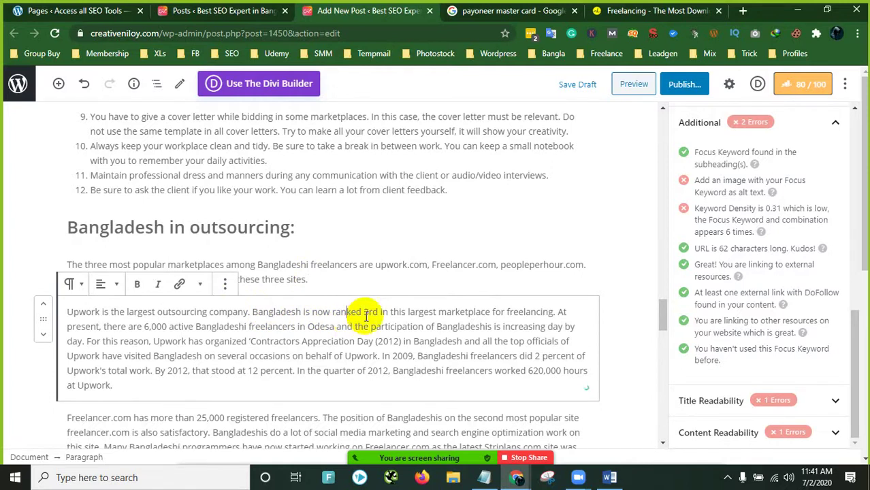
pyautogui.click(457, 311)
pyautogui.click(505, 312)
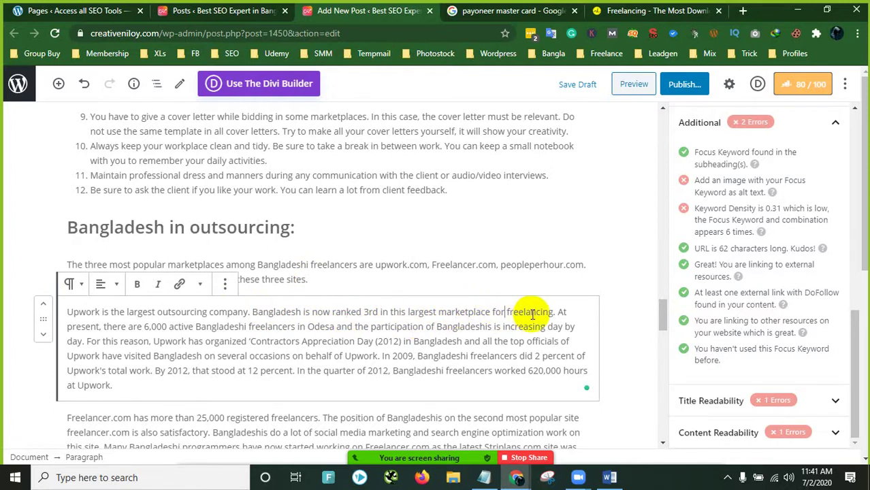
pyautogui.click(553, 312)
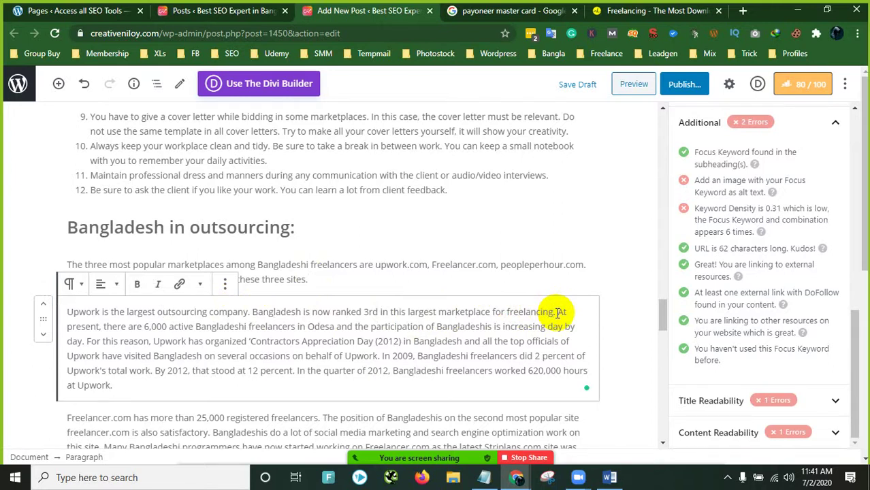
pyautogui.click(401, 266)
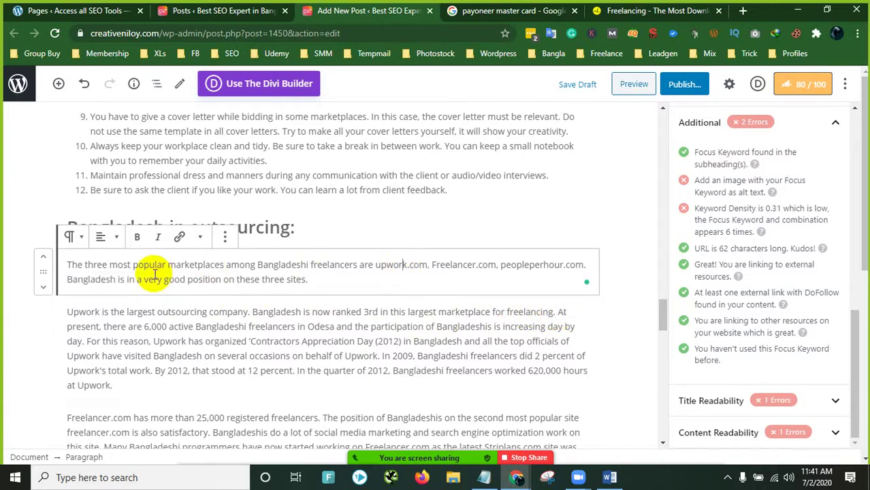
# Step: Switch to the incognito window and check whether the Media Library's images have loaded
pyautogui.click(516, 477)
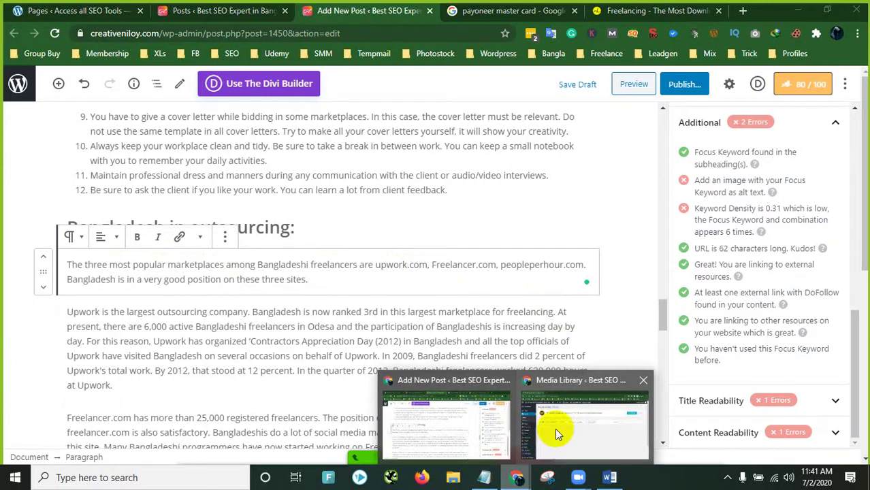
pyautogui.click(555, 428)
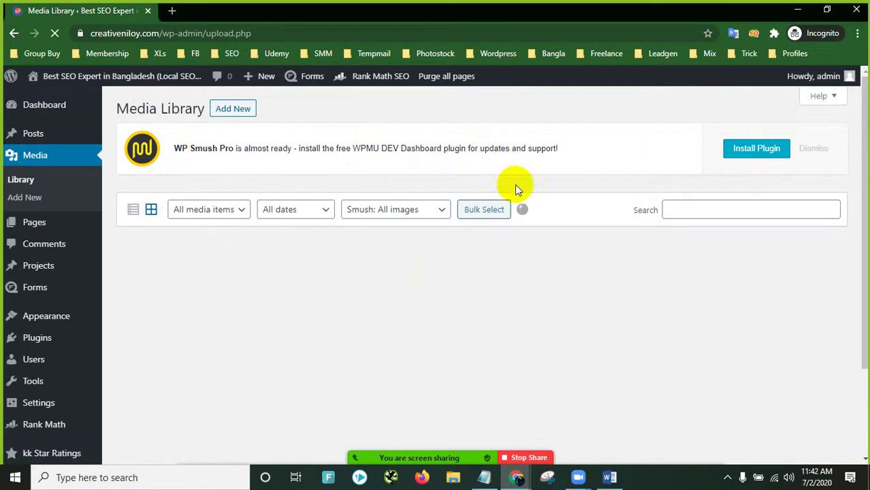
pyautogui.scroll(-3, 512, 217)
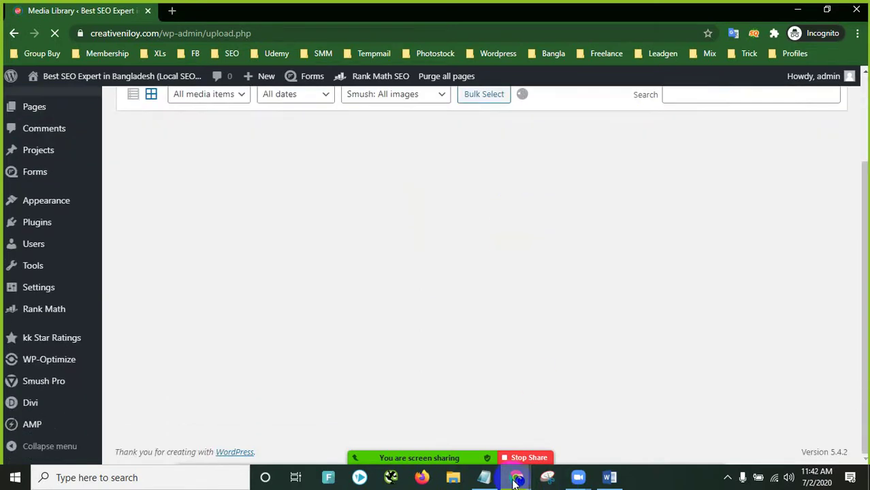
# Step: Return to the draft and add "and follow all the freelancing tips for Beginners" after "Learn to handle work stress" in item 6
pyautogui.moveTo(518, 477)
pyautogui.click(483, 423)
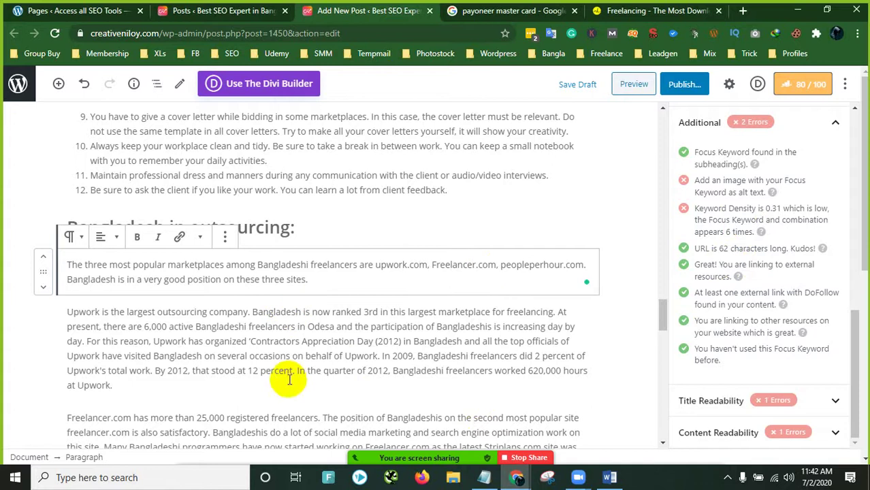
pyautogui.scroll(5, 316, 282)
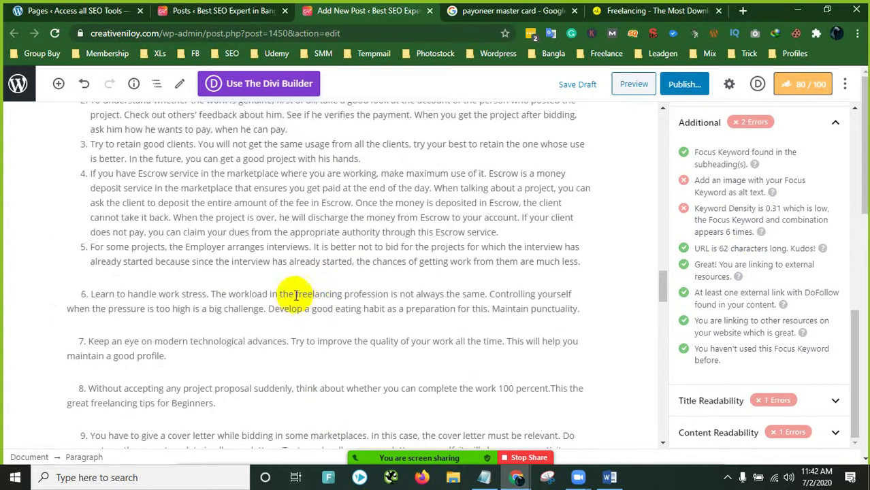
pyautogui.click(229, 294)
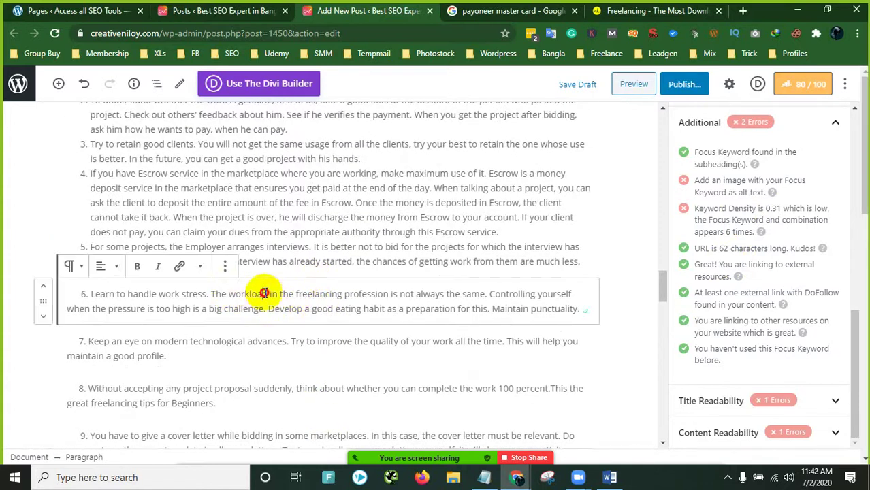
pyautogui.moveTo(268, 294); pyautogui.dragTo(262, 294)
pyautogui.click(206, 294)
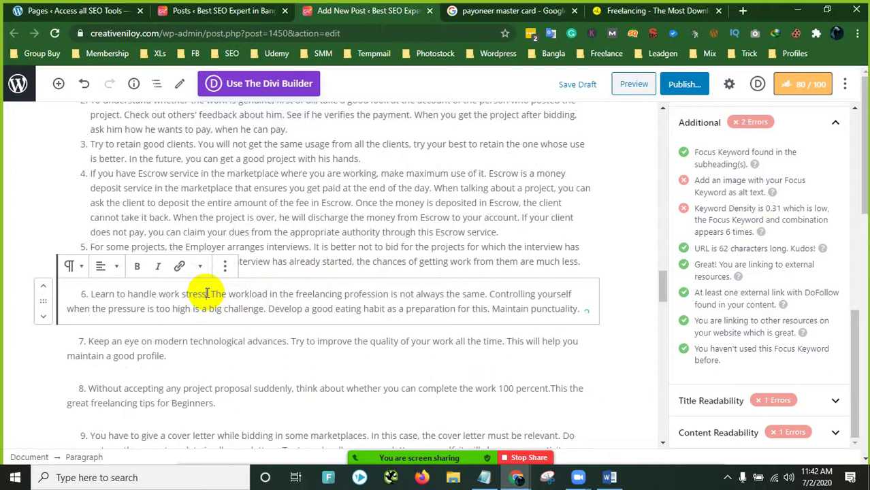
pyautogui.write('and')
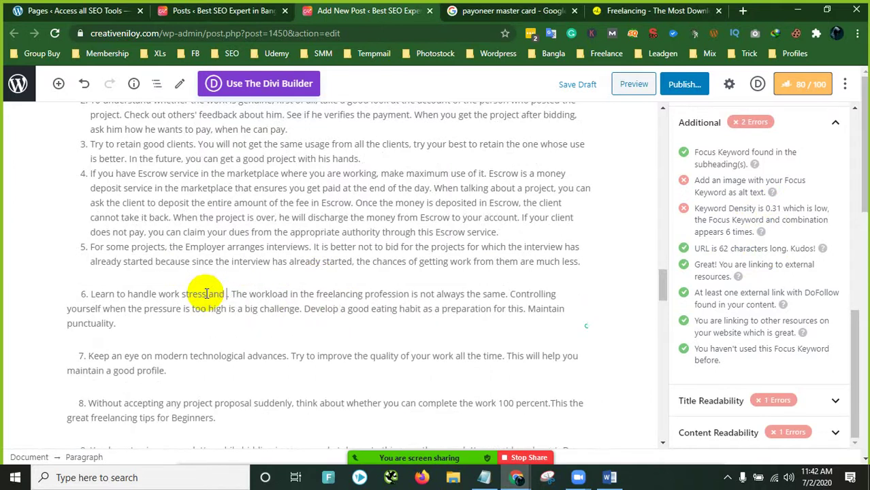
pyautogui.write(' follow ')
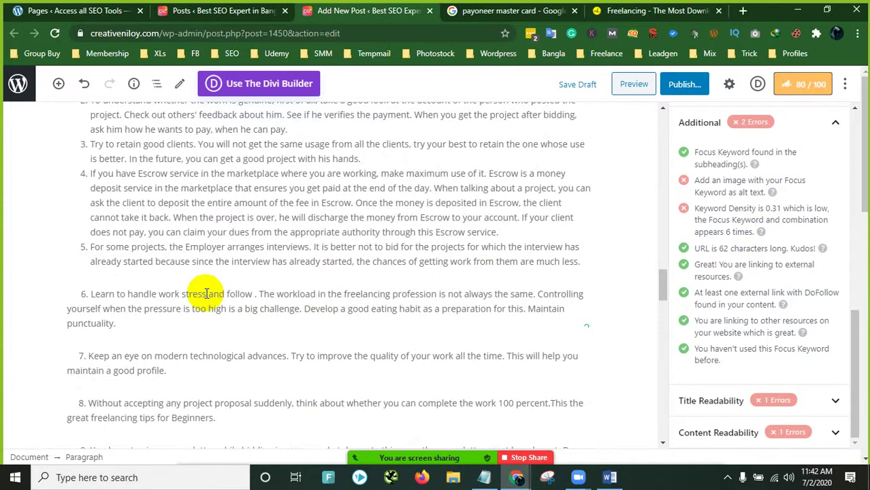
pyautogui.write('all the')
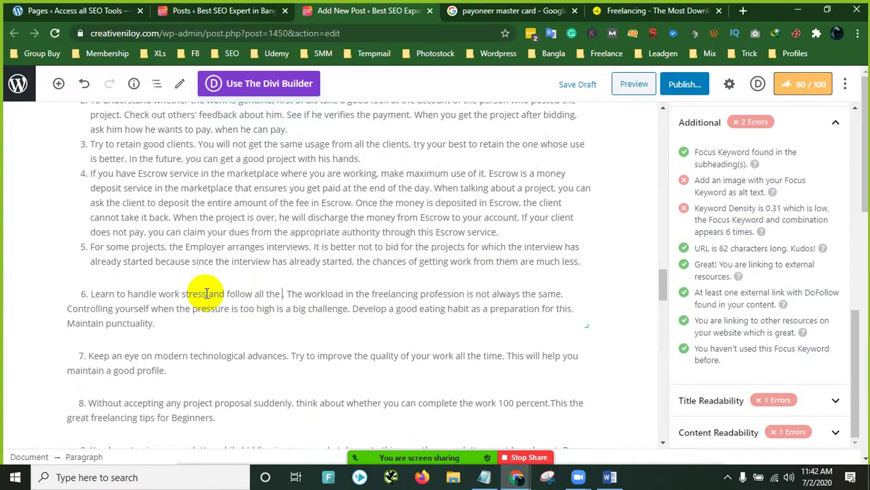
pyautogui.write('freelancing tips for Beginners')
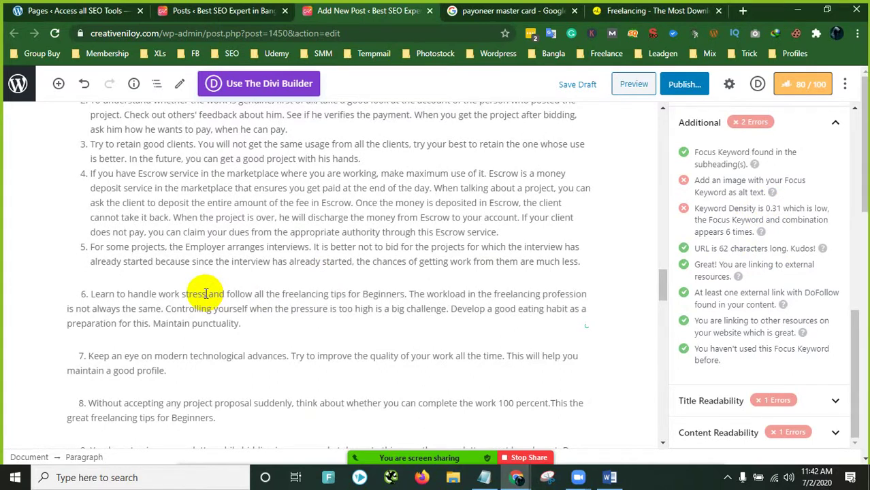
pyautogui.click(308, 217)
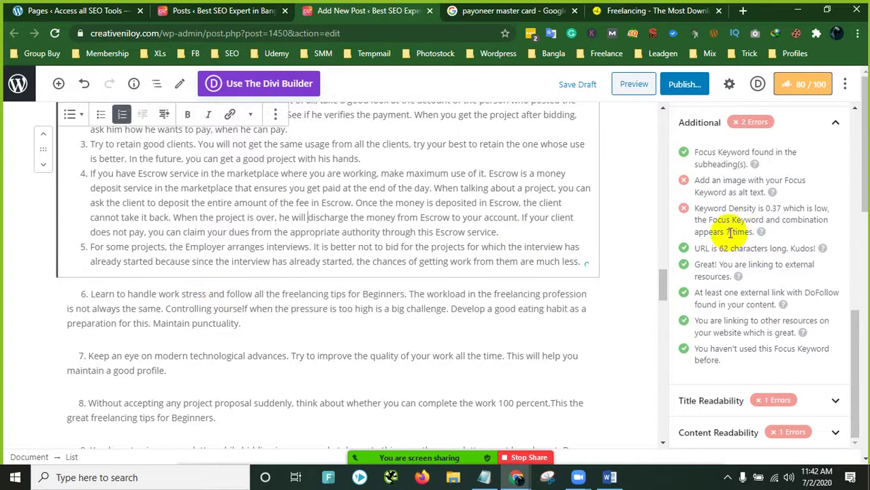
# Step: Expand the Content Readability checks and examine the Table of Content recommendation against the post's content
pyautogui.click(395, 208)
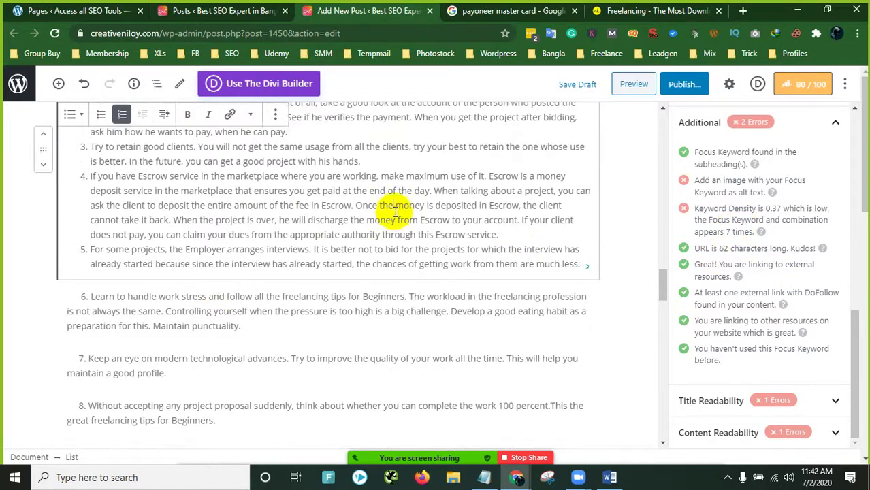
pyautogui.scroll(1, 394, 211)
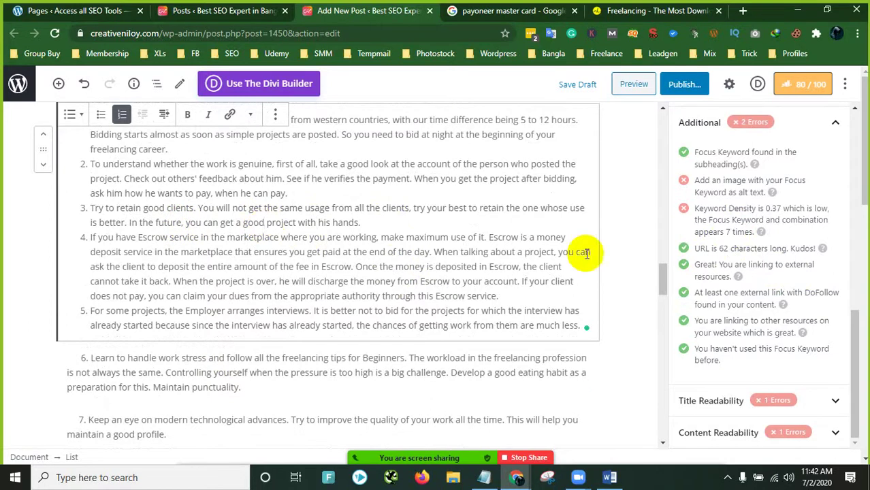
pyautogui.scroll(2, 468, 250)
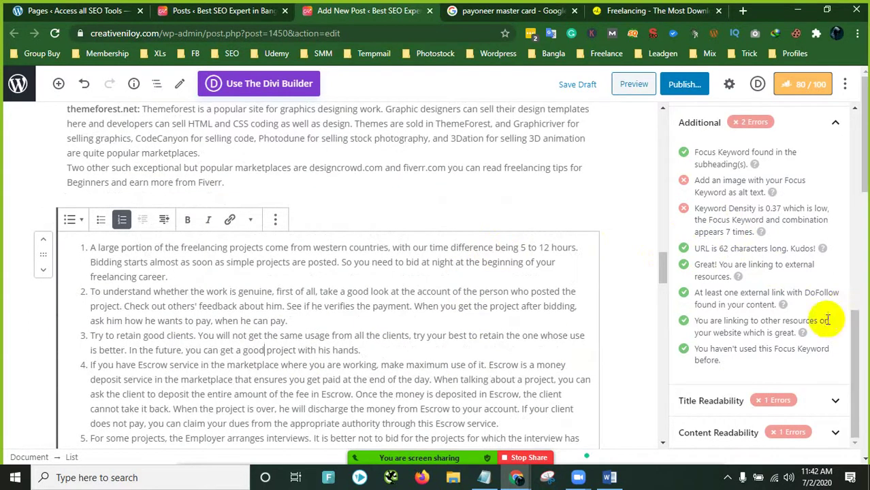
pyautogui.click(744, 432)
pyautogui.scroll(-2, 768, 367)
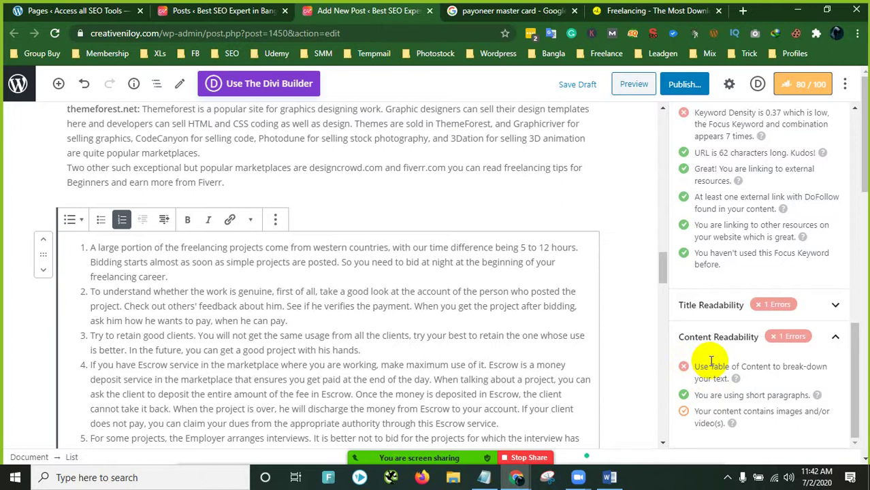
pyautogui.scroll(3, 453, 311)
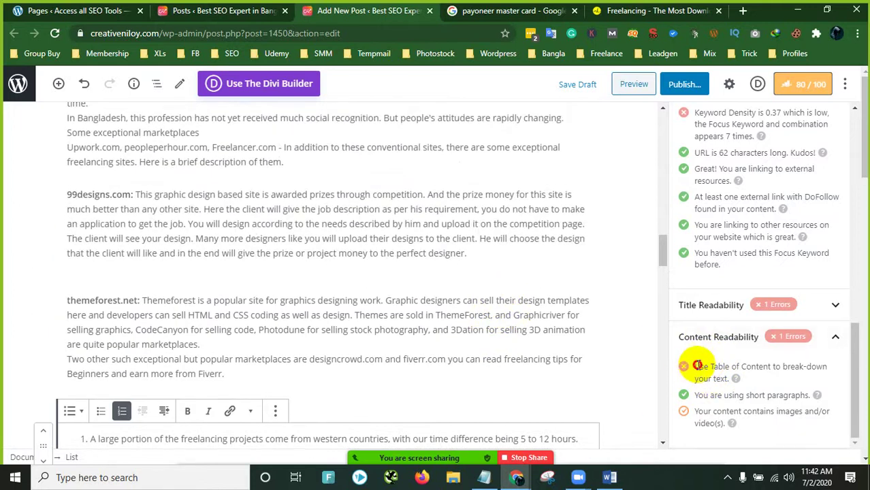
pyautogui.moveTo(695, 368); pyautogui.dragTo(726, 376)
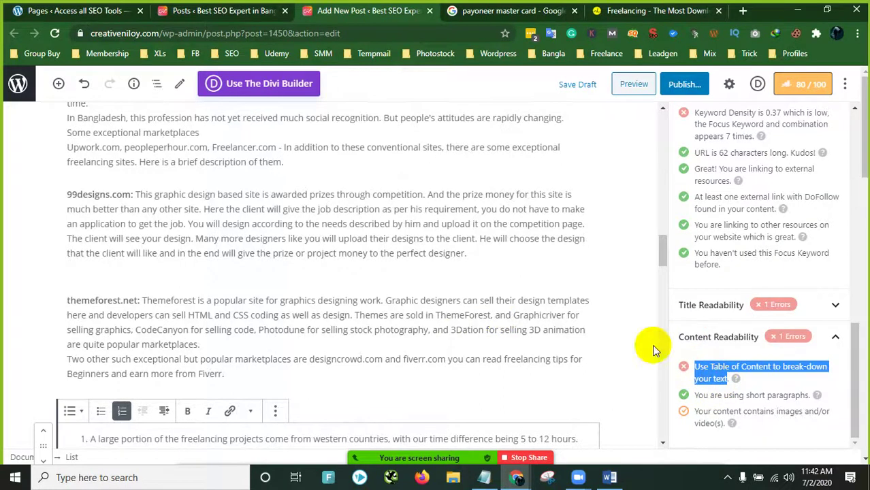
pyautogui.scroll(15, 314, 237)
pyautogui.scroll(15, 319, 236)
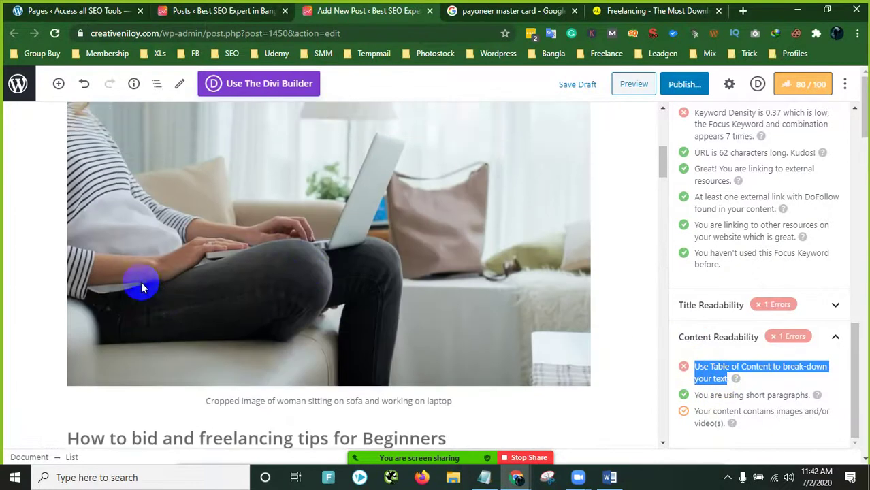
pyautogui.scroll(-15, 563, 291)
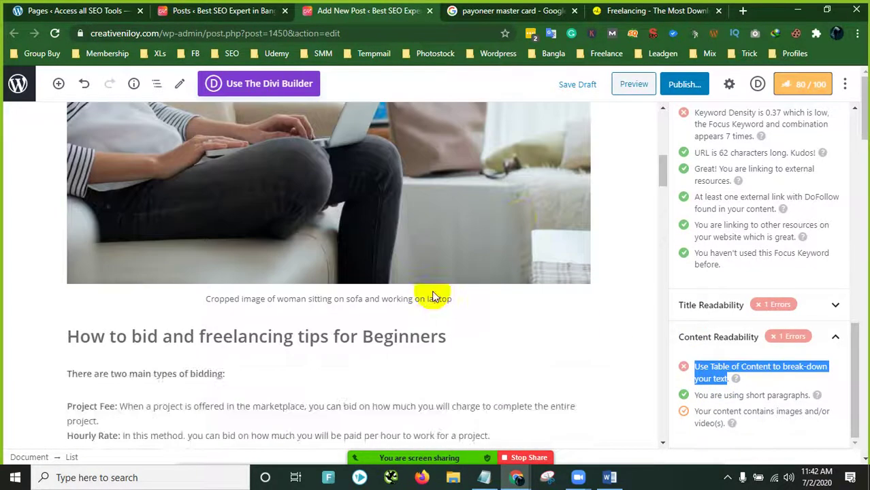
# Step: Check the Media Library in the incognito window for loaded images and go back to the draft
pyautogui.moveTo(517, 477)
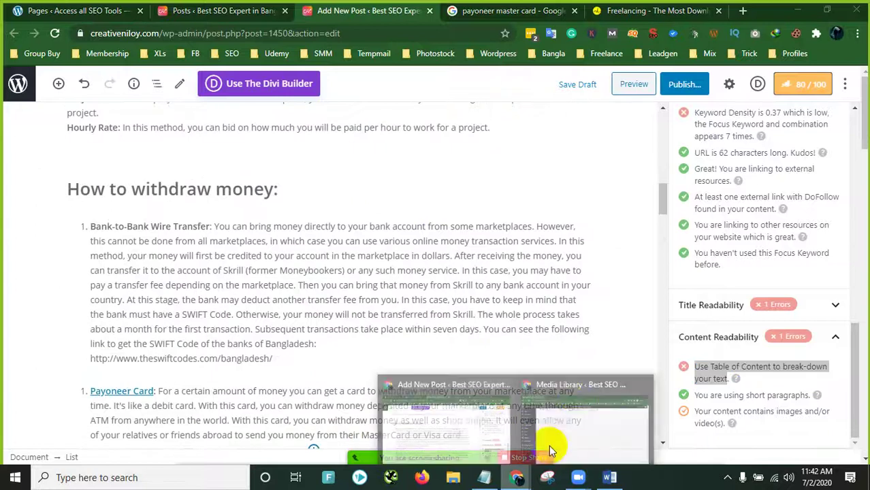
pyautogui.click(557, 416)
pyautogui.scroll(3, 275, 193)
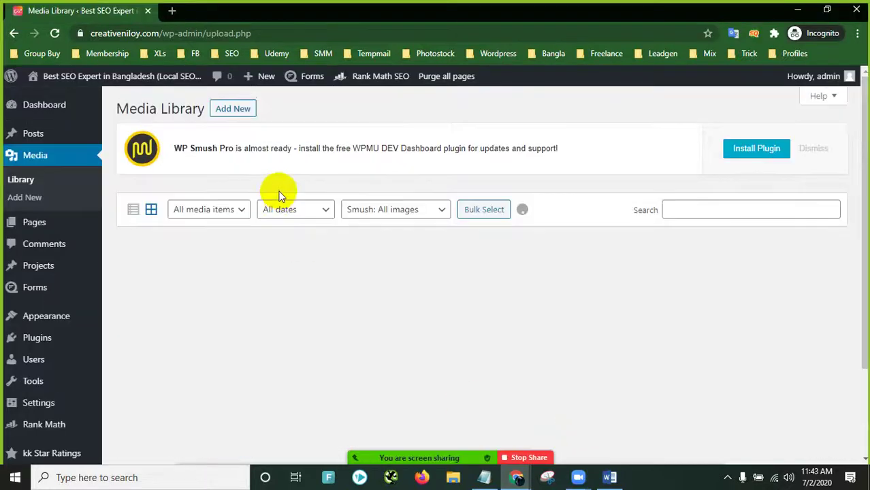
pyautogui.scroll(-2, 320, 202)
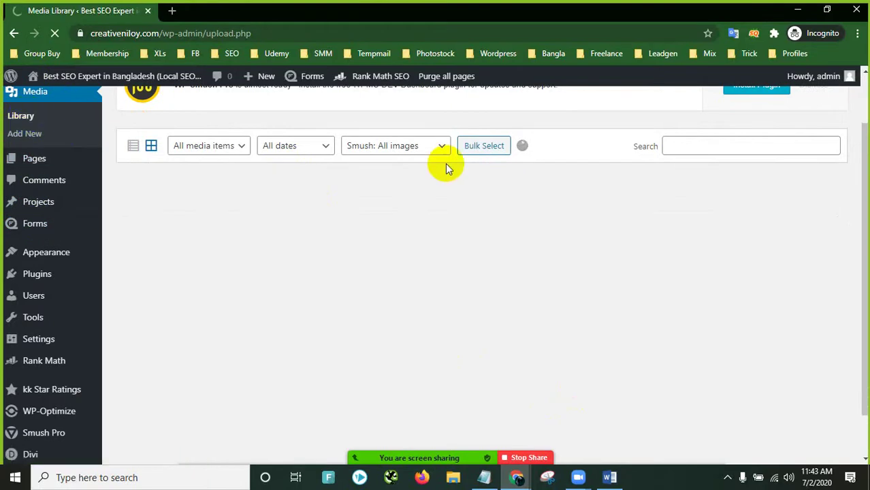
pyautogui.click(800, 12)
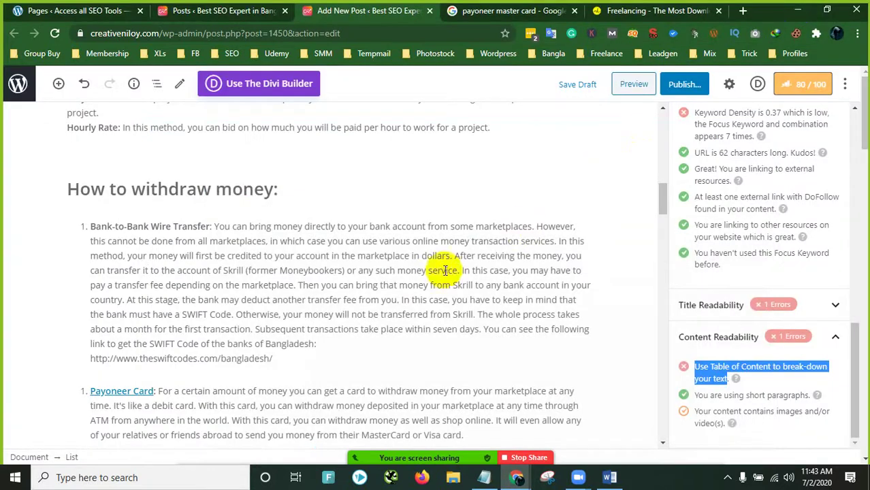
# Step: Read through the Bank-to-Bank Wire Transfer item under "How to withdraw money:", including the Skrill transfer, bank fee and SWIFT Code details
pyautogui.click(395, 270)
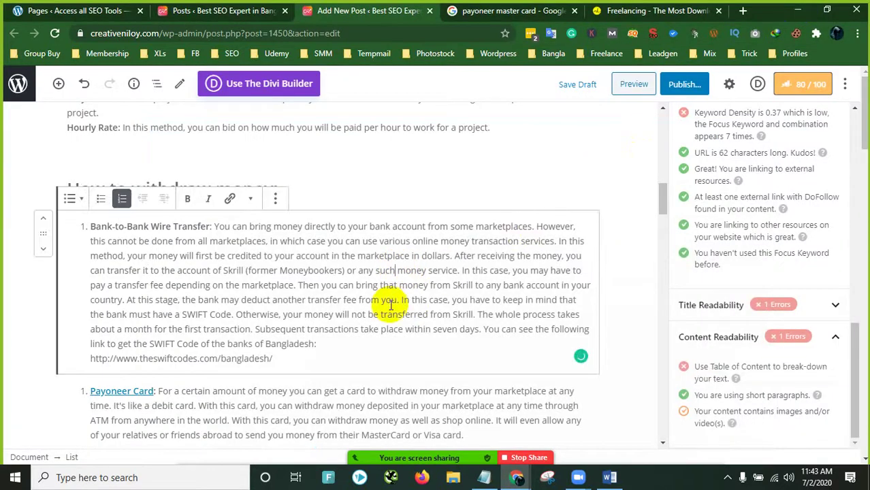
pyautogui.click(297, 271)
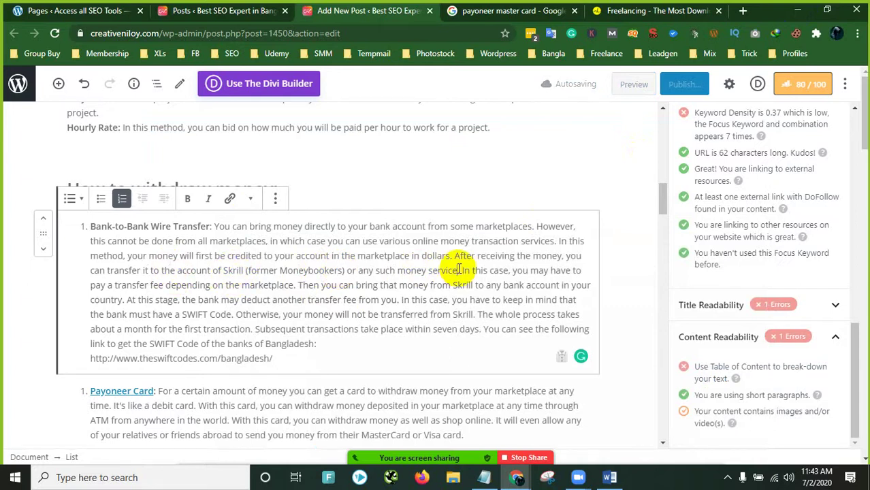
pyautogui.click(458, 269)
pyautogui.write('.')
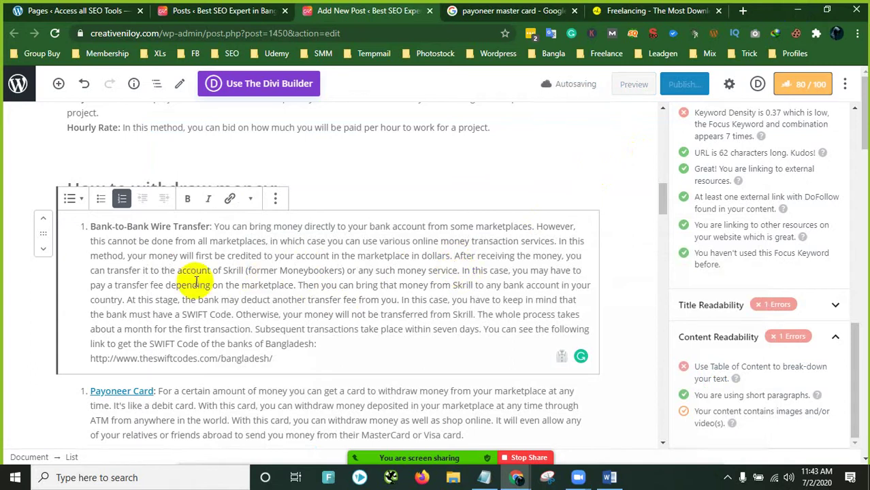
pyautogui.moveTo(151, 270); pyautogui.dragTo(175, 270)
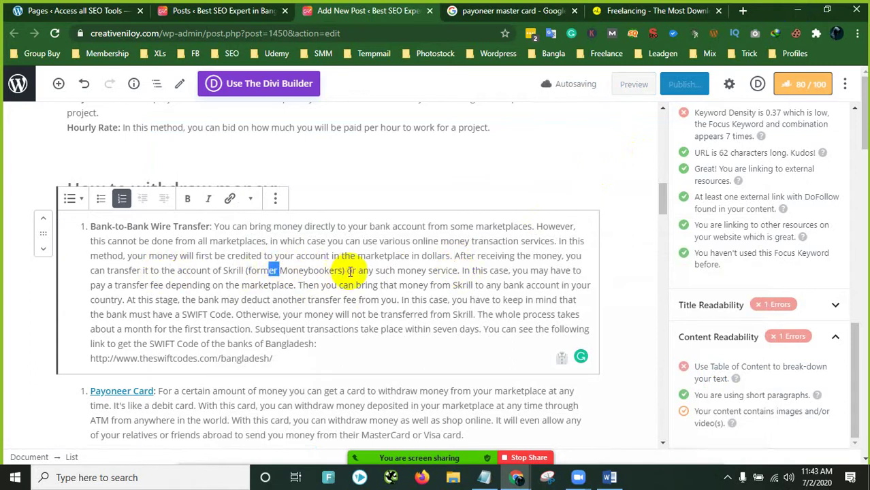
pyautogui.click(416, 271)
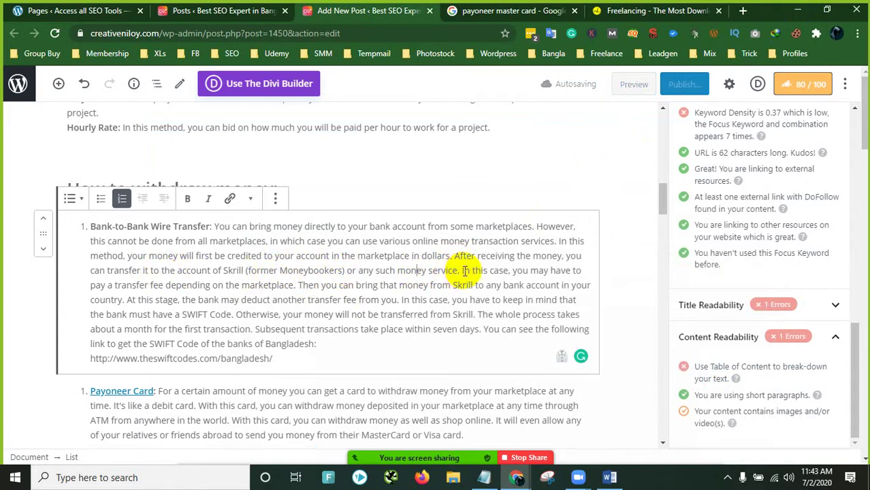
pyautogui.click(131, 286)
pyautogui.moveTo(131, 285); pyautogui.dragTo(502, 286)
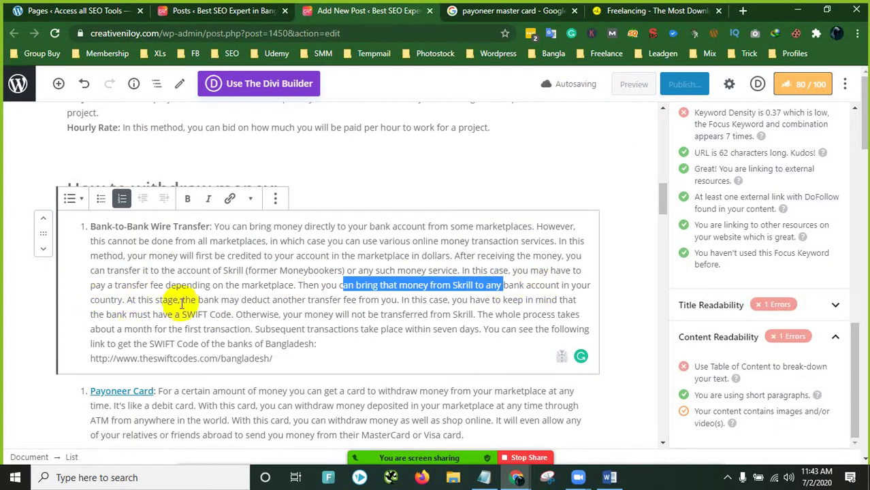
pyautogui.moveTo(203, 300); pyautogui.dragTo(299, 302)
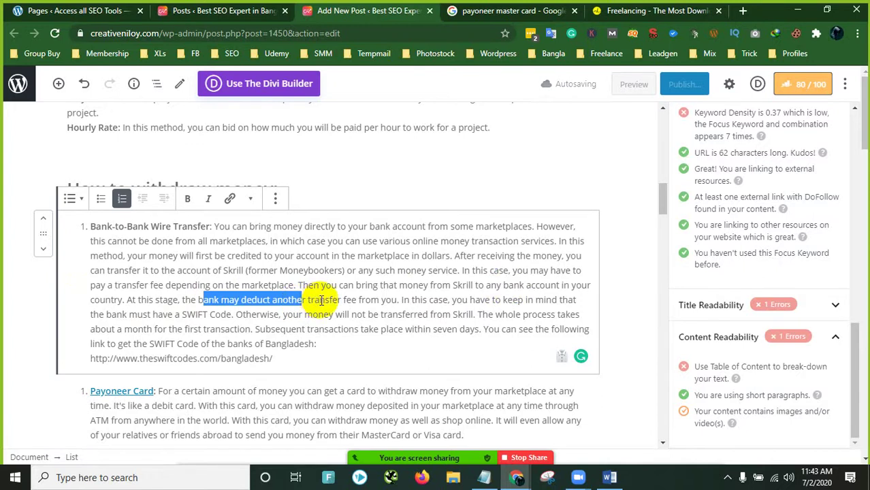
pyautogui.click(324, 300)
pyautogui.moveTo(320, 300); pyautogui.dragTo(382, 300)
pyautogui.click(412, 300)
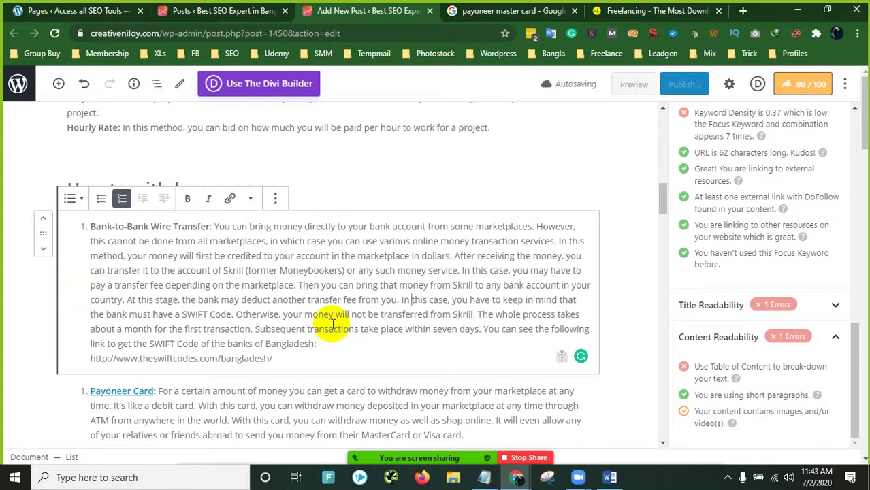
pyautogui.moveTo(154, 344); pyautogui.dragTo(283, 341)
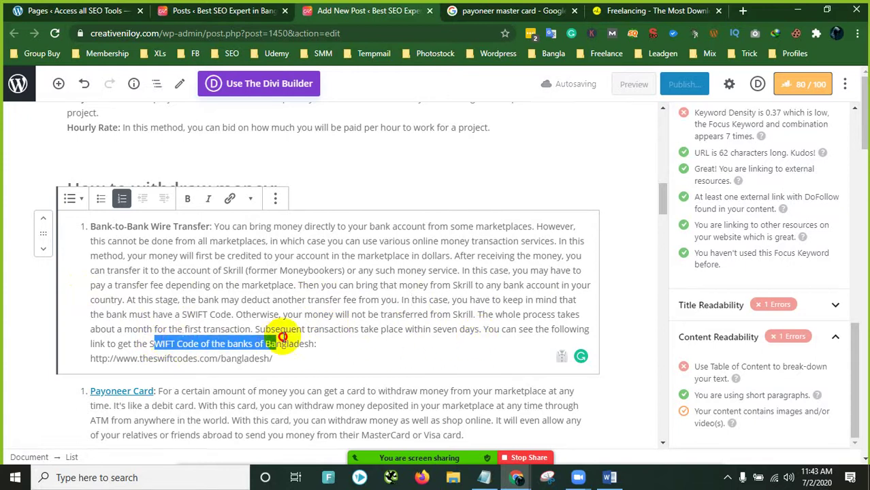
pyautogui.click(344, 343)
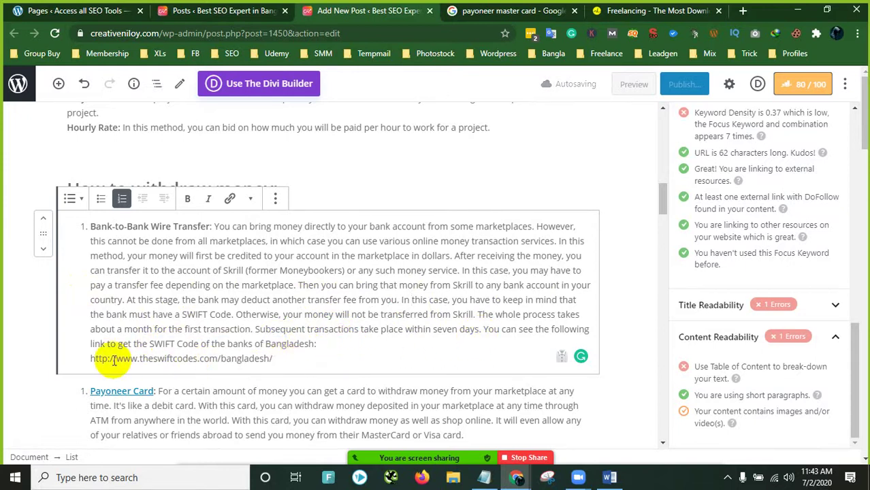
pyautogui.click(278, 358)
pyautogui.moveTo(278, 358); pyautogui.dragTo(35, 357)
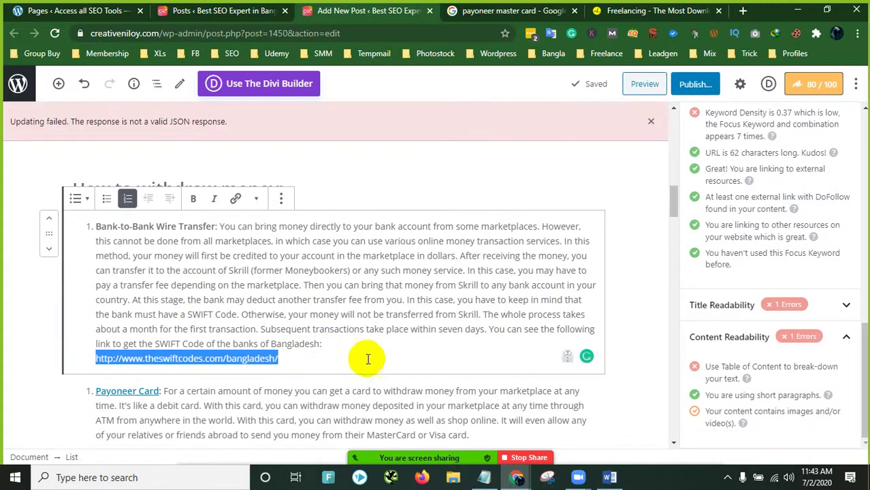
pyautogui.rightClick(278, 359)
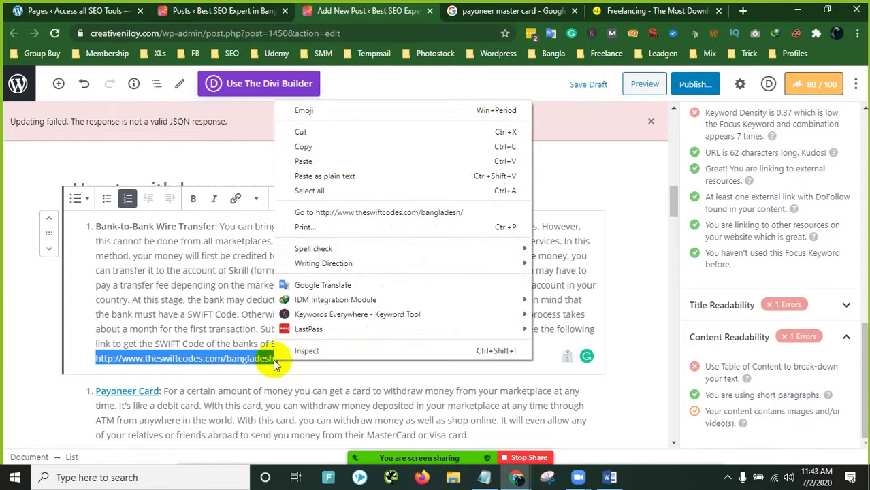
pyautogui.click(339, 149)
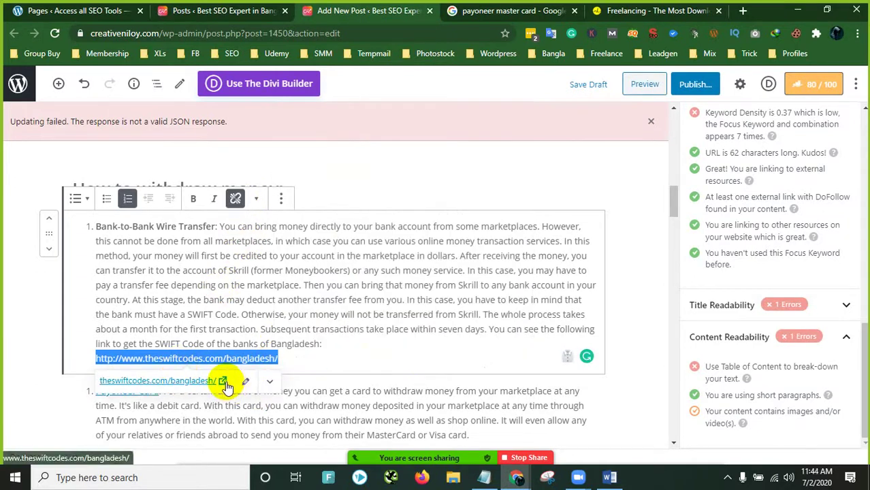
pyautogui.click(298, 334)
pyautogui.click(301, 325)
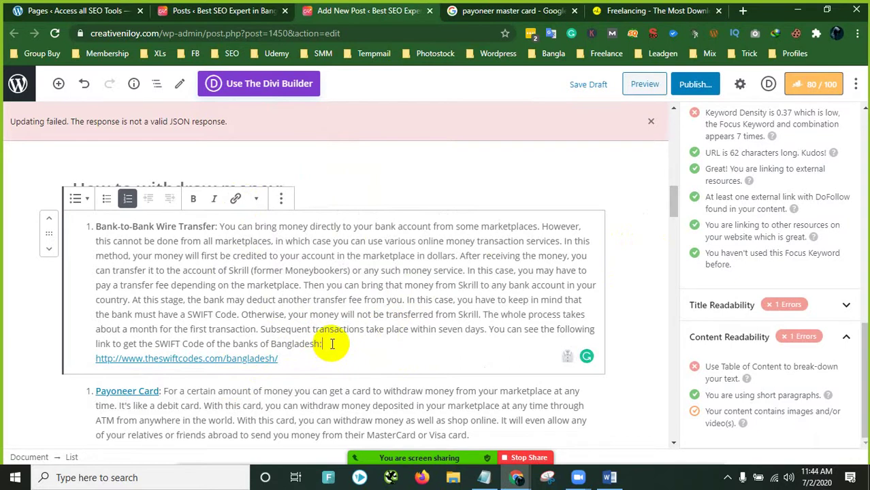
# Step: Place the insertion point after "Bank-to-Bank Wire Transfer:" and copy the focus keyword "freelancing tips for Beginners" from the Notepad note
pyautogui.click(218, 228)
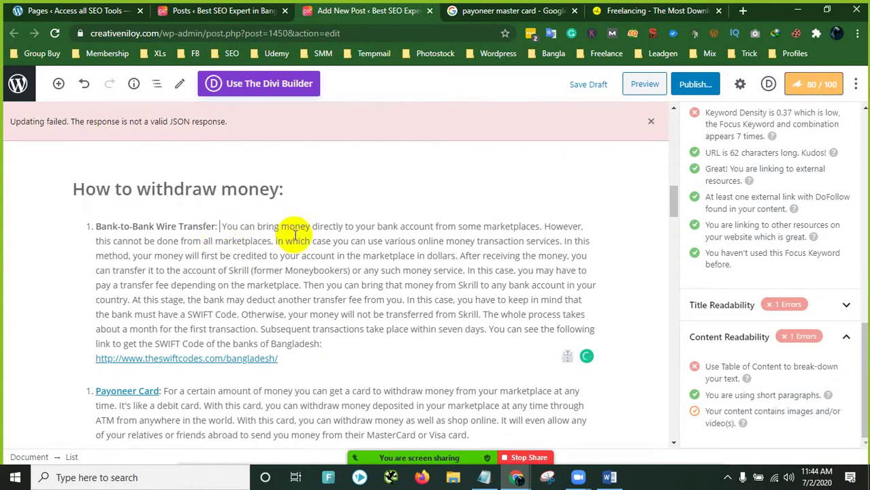
pyautogui.click(484, 478)
pyautogui.rightClick(418, 113)
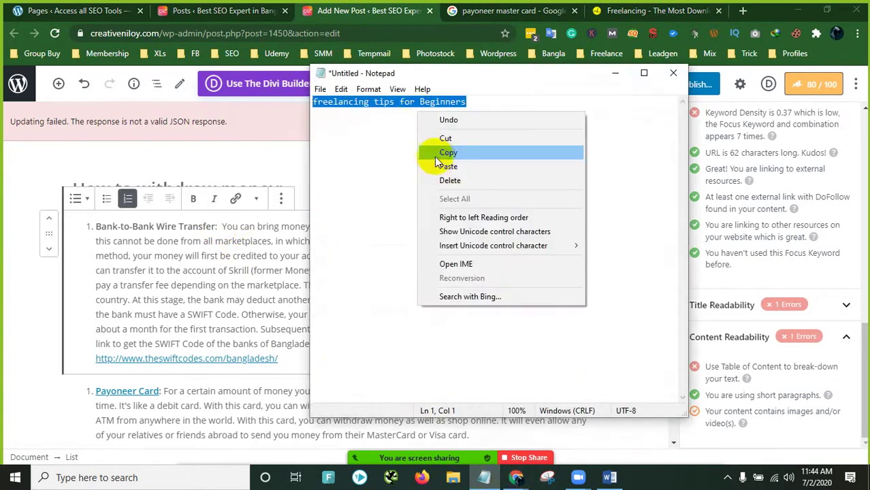
pyautogui.click(444, 155)
pyautogui.click(615, 73)
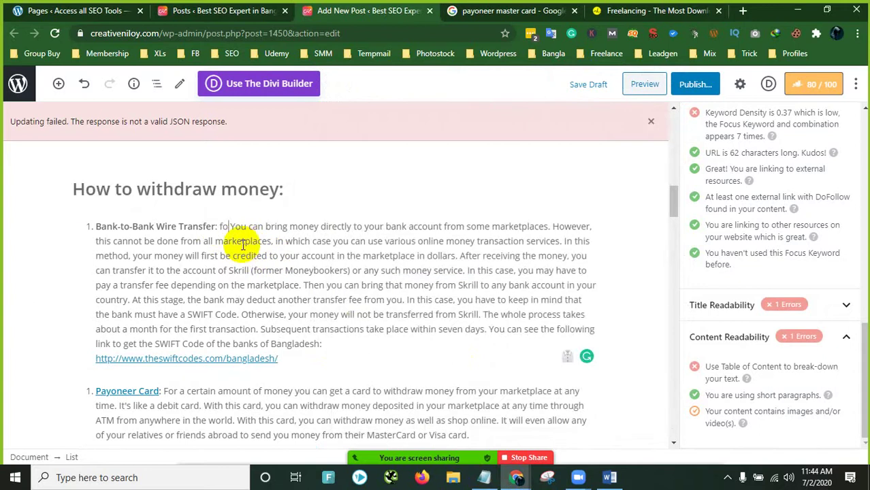
# Step: Insert "For freelancing tips for Beginners" before "You can bring money" in the Bank-to-Bank Wire Transfer item
pyautogui.write('for')
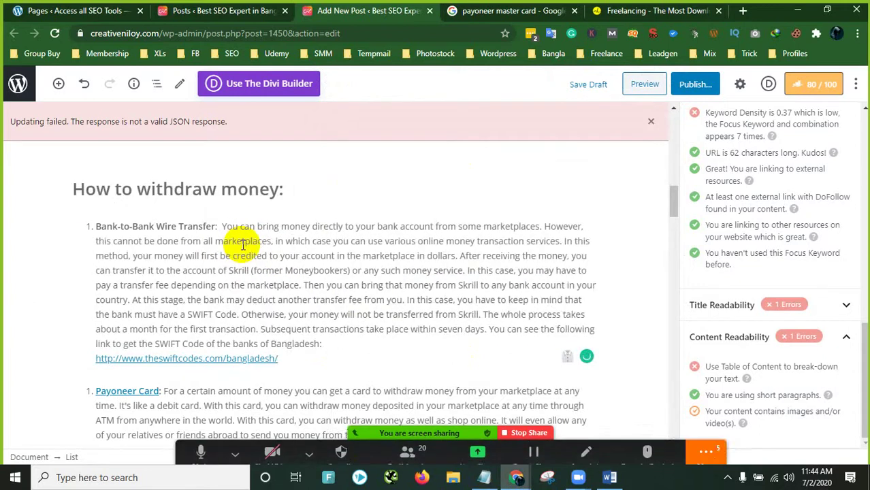
pyautogui.press('BackSpace')
pyautogui.press('BackSpace')
pyautogui.press('BackSpace')
pyautogui.press('BackSpace')
pyautogui.write('F')
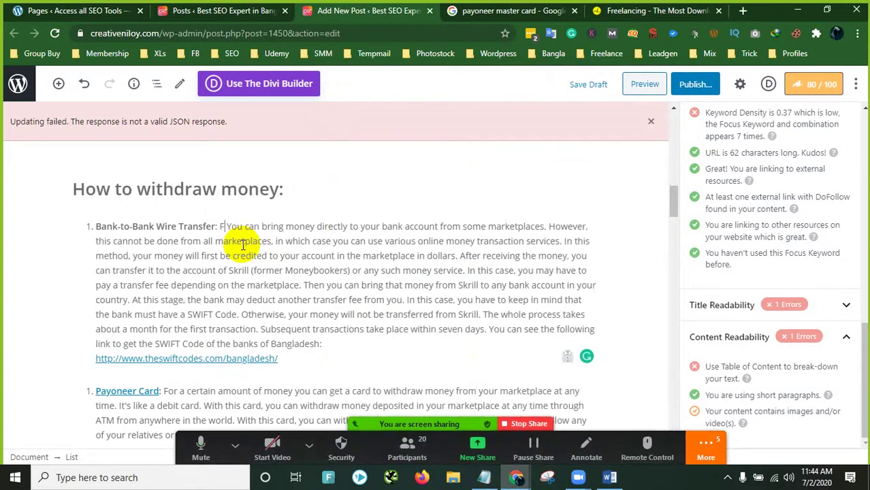
pyautogui.write('or')
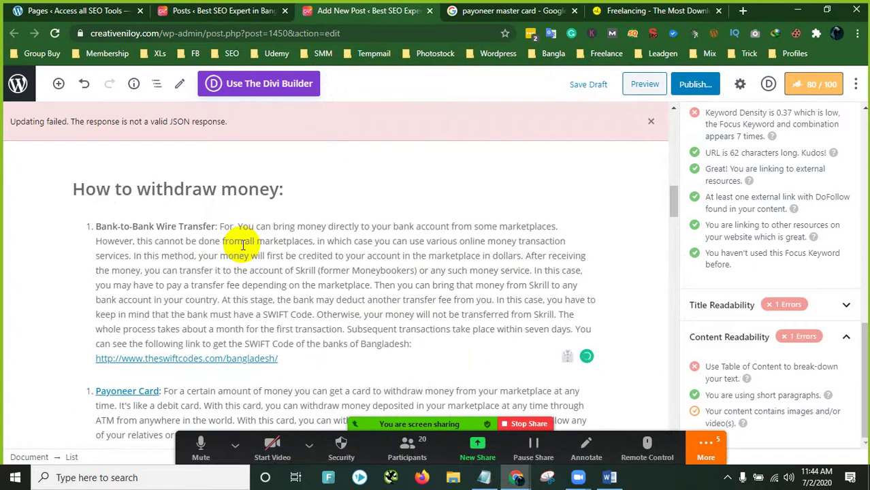
pyautogui.hotkey('ctrl', 'v')
# Step: Read the participants' recent messages in the Zoom group chat and put the chat window away
pyautogui.click(707, 446)
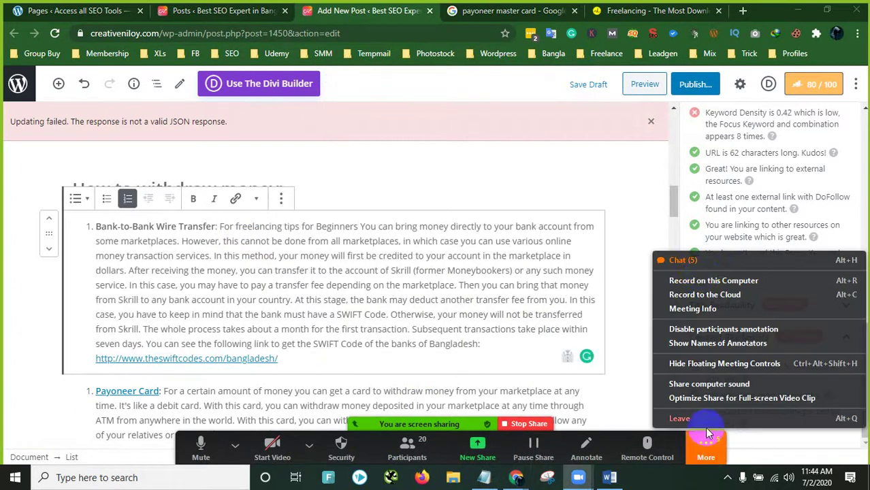
pyautogui.click(691, 260)
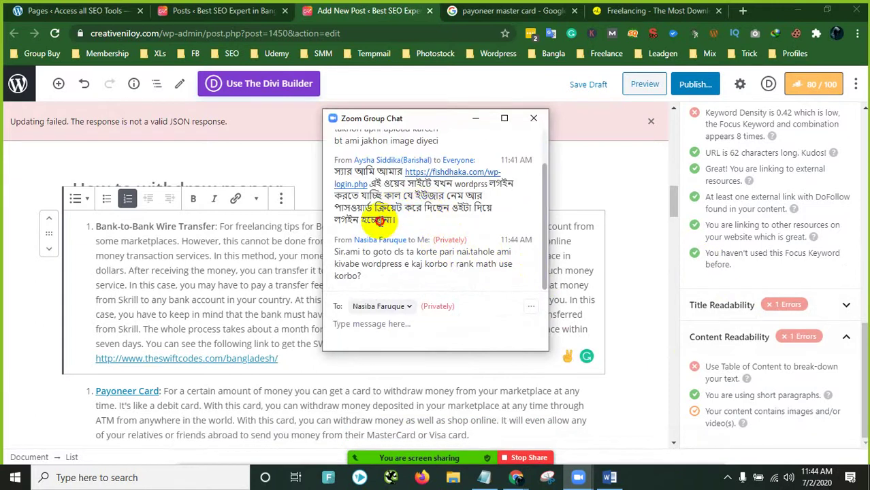
pyautogui.scroll(2, 425, 267)
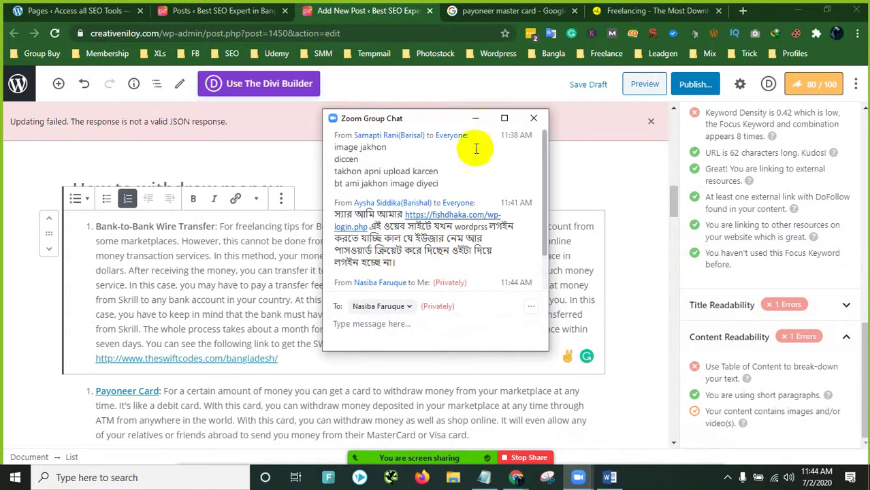
pyautogui.click(480, 120)
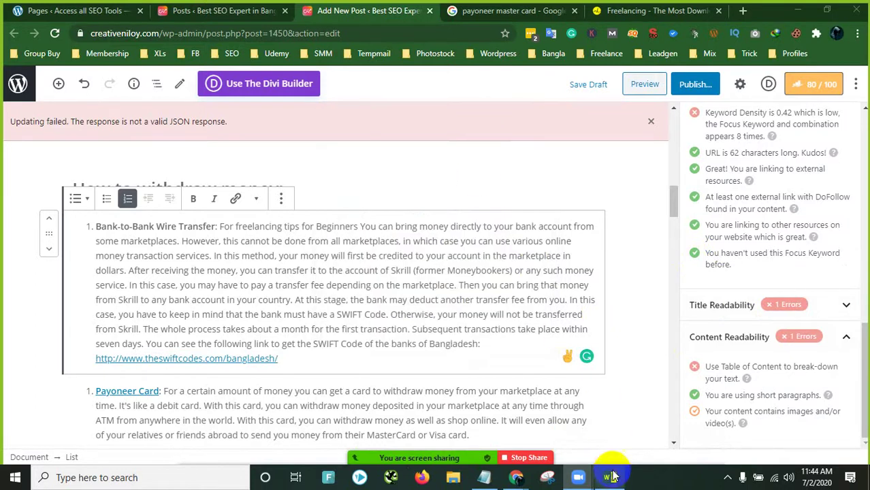
# Step: Look at how far the Media Library has loaded in the incognito window and return to the draft
pyautogui.moveTo(516, 477)
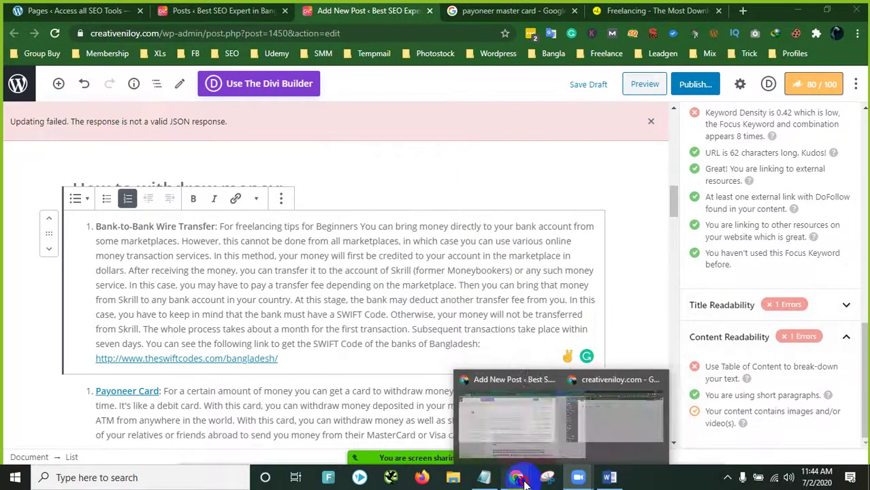
pyautogui.click(573, 424)
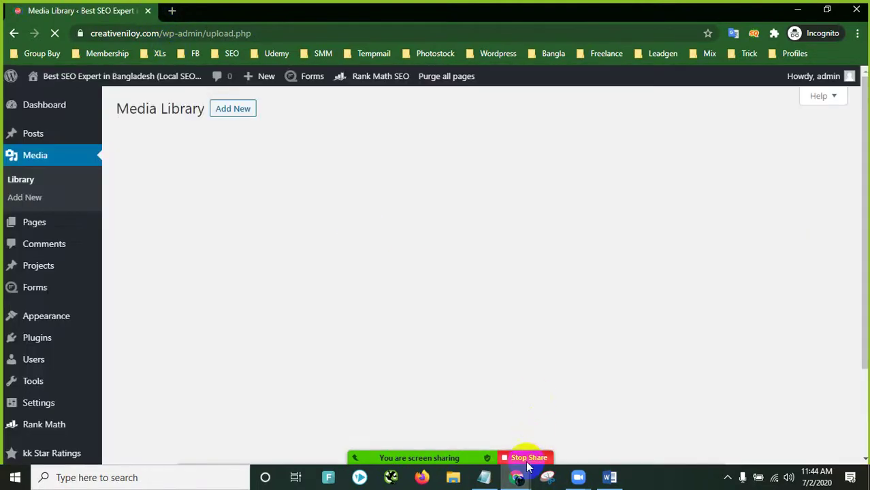
pyautogui.moveTo(517, 478)
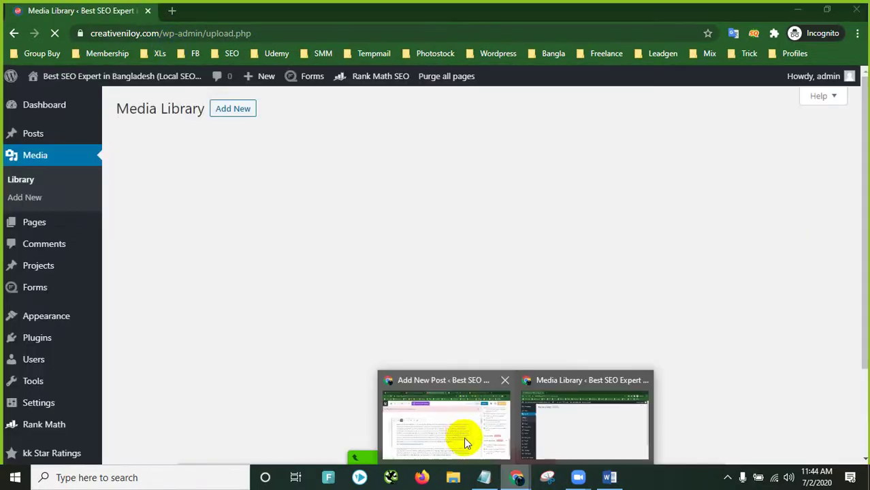
pyautogui.click(462, 436)
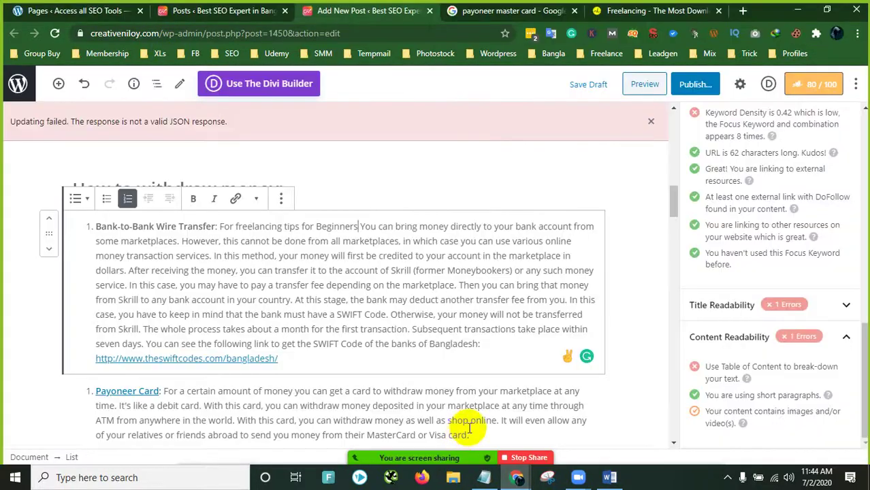
# Step: Complete the inserted keyword sentence in the Bank-to-Bank Wire Transfer item with "we discuss details about withdraw money."
pyautogui.click(360, 227)
pyautogui.write('we ')
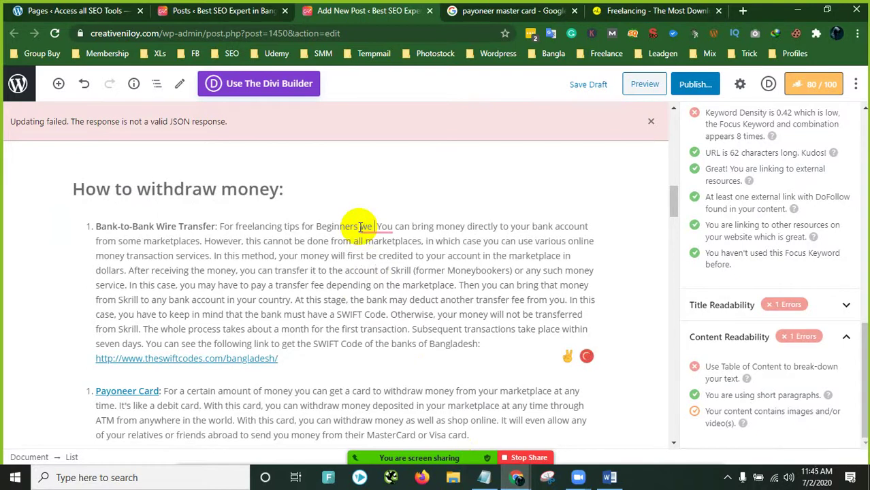
pyautogui.write('discuss')
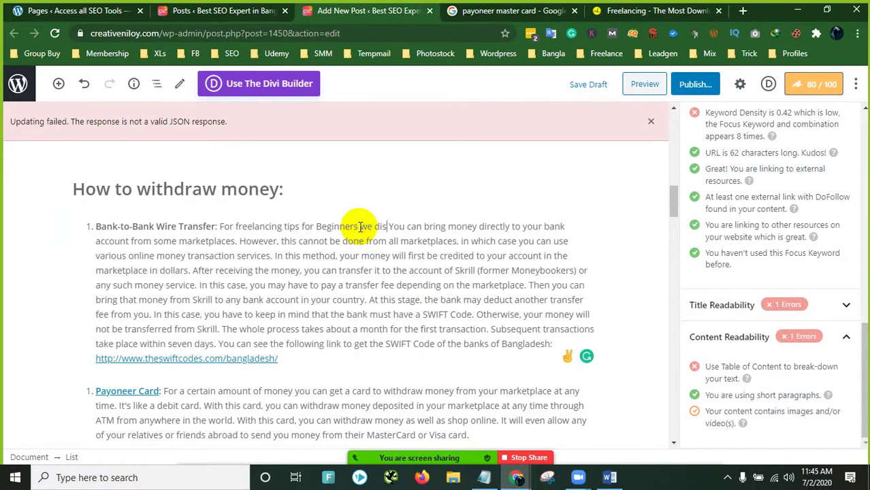
pyautogui.write(' detai')
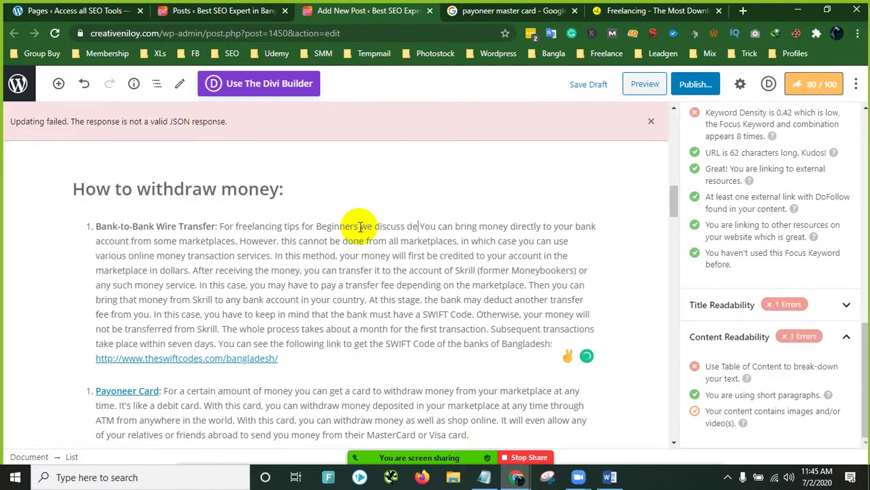
pyautogui.write('ls ')
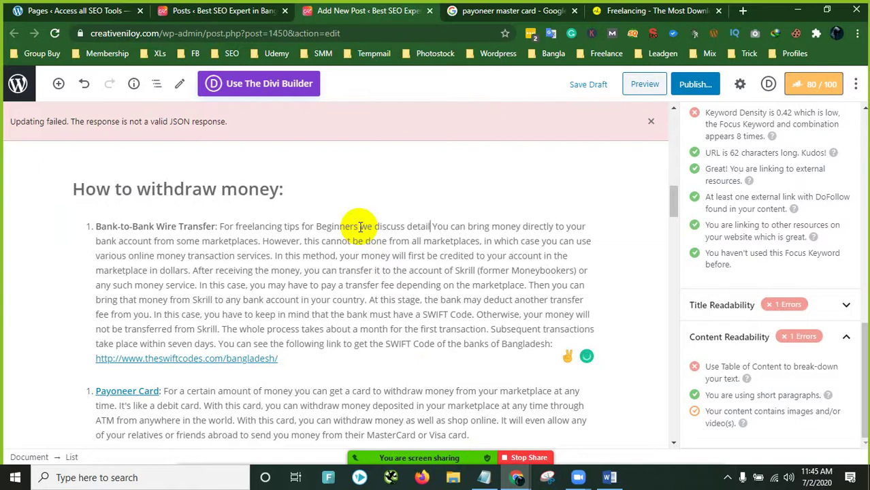
pyautogui.write('about withdraw money.')
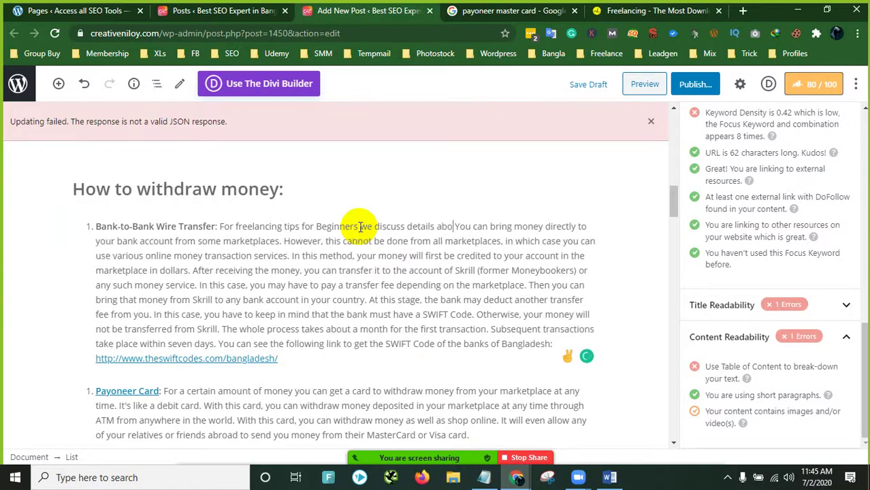
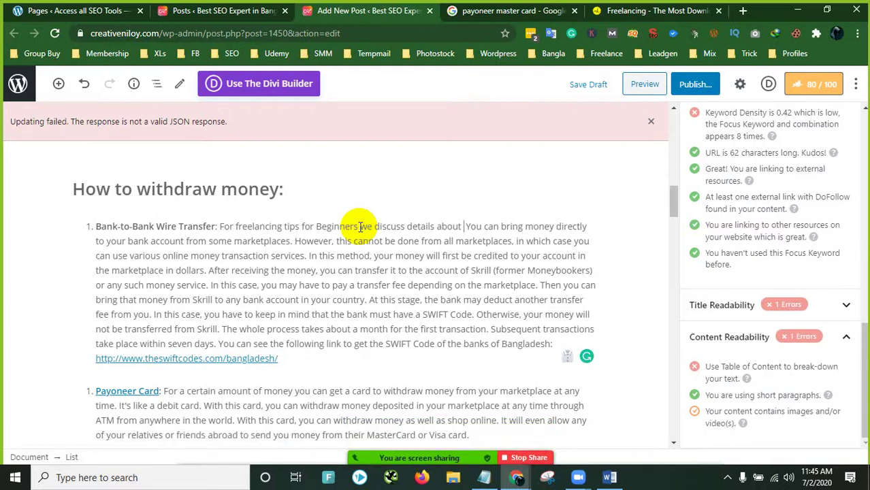
pyautogui.write('withdr')
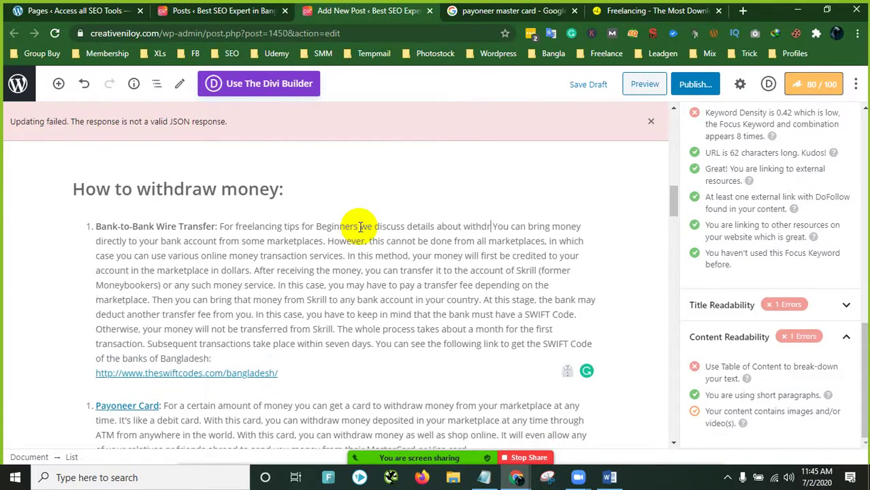
pyautogui.write('aw money.')
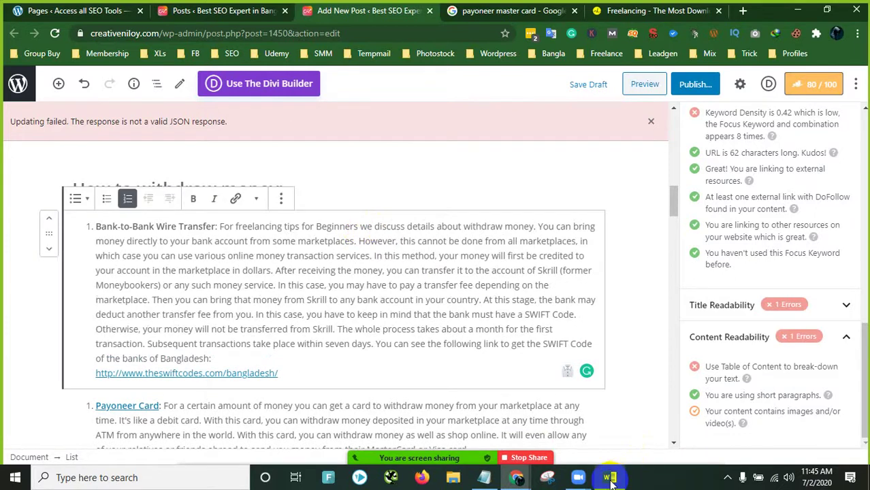
# Step: Recheck the incognito window's Media Library, return to the draft and review its keyword density and image alt text checks
pyautogui.click(553, 437)
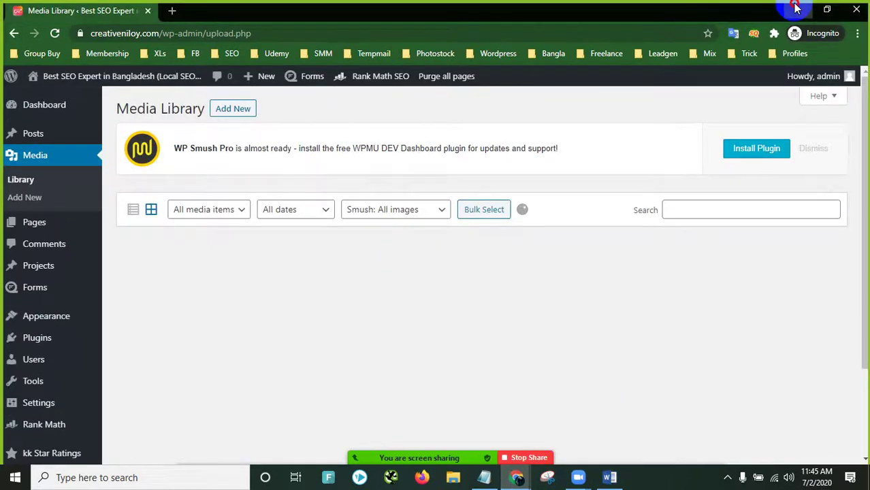
pyautogui.click(798, 9)
pyautogui.click(356, 260)
pyautogui.scroll(2, 355, 262)
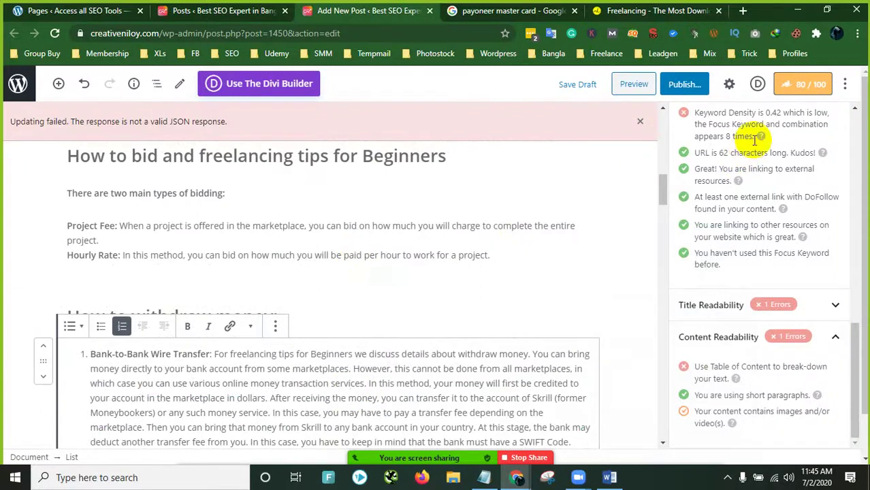
pyautogui.scroll(1, 749, 176)
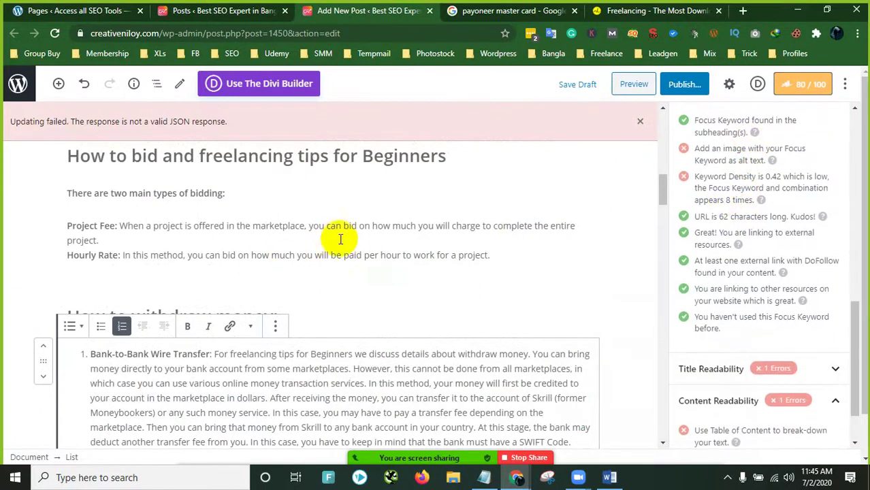
# Step: Select the woman-with-laptop image above the "How to bid and freelancing tips for Beginners" heading and save the draft
pyautogui.click(311, 252)
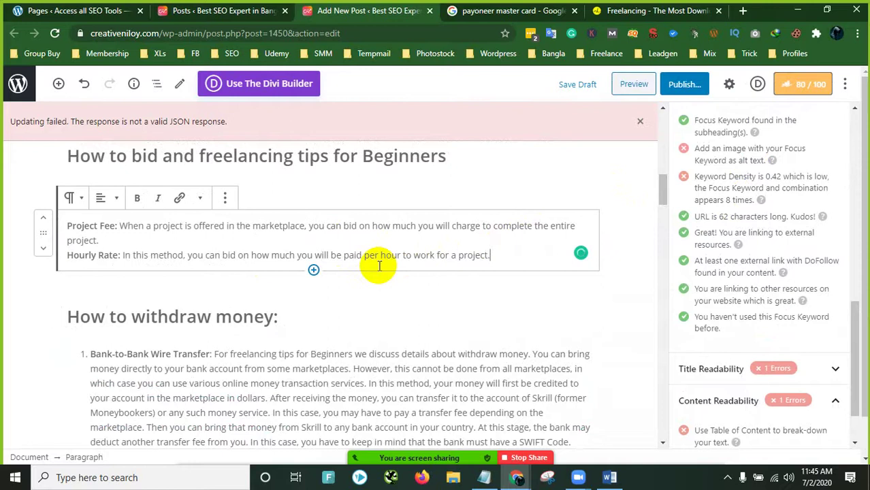
pyautogui.scroll(3, 379, 265)
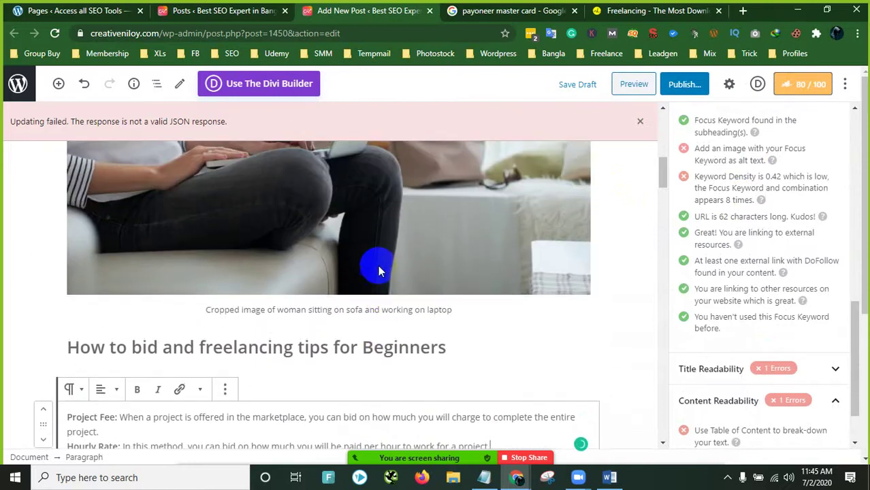
pyautogui.click(230, 310)
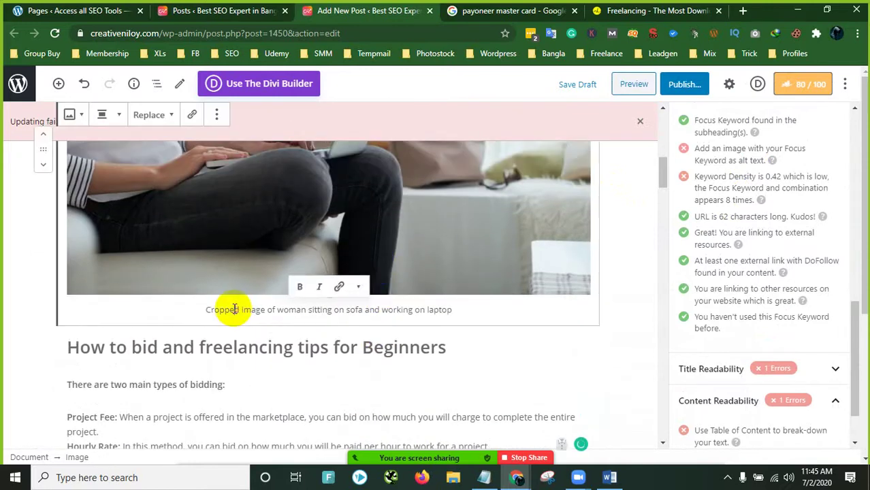
pyautogui.click(331, 216)
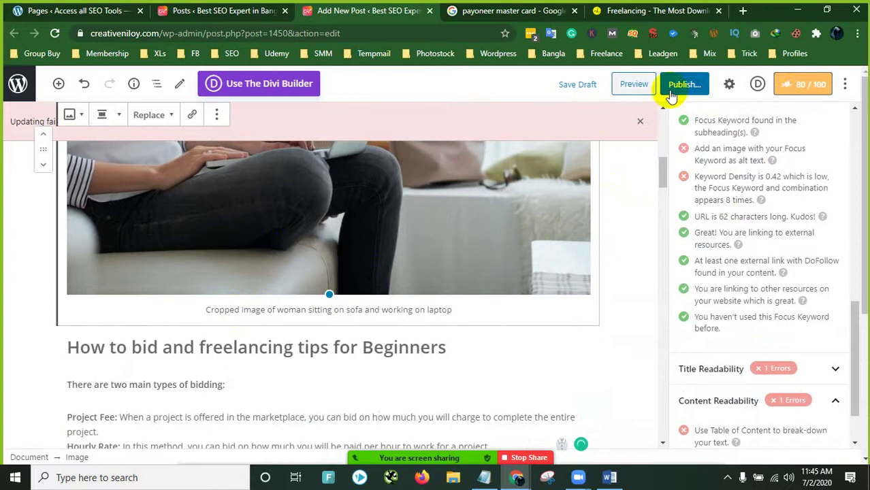
pyautogui.click(577, 84)
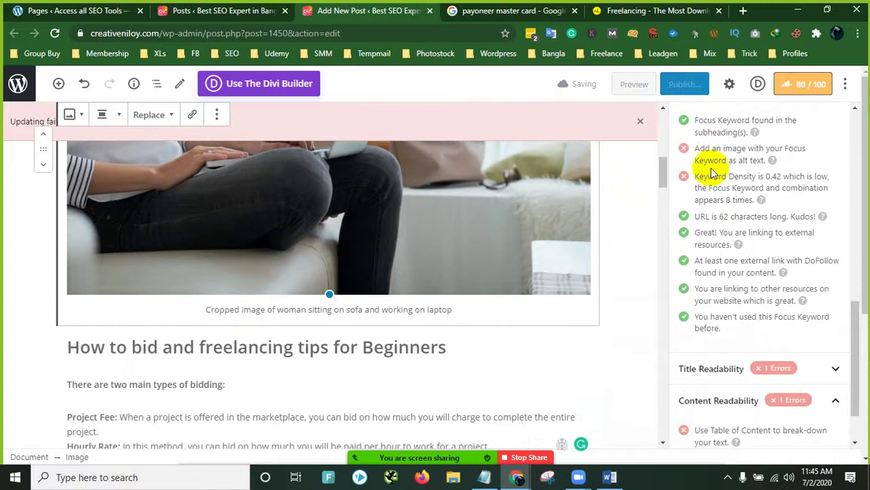
# Step: Examine the opening paragraphs above the woman-with-laptop image for a place to insert the focus keyword
pyautogui.scroll(1, 709, 171)
pyautogui.scroll(3, 324, 332)
pyautogui.scroll(4, 324, 332)
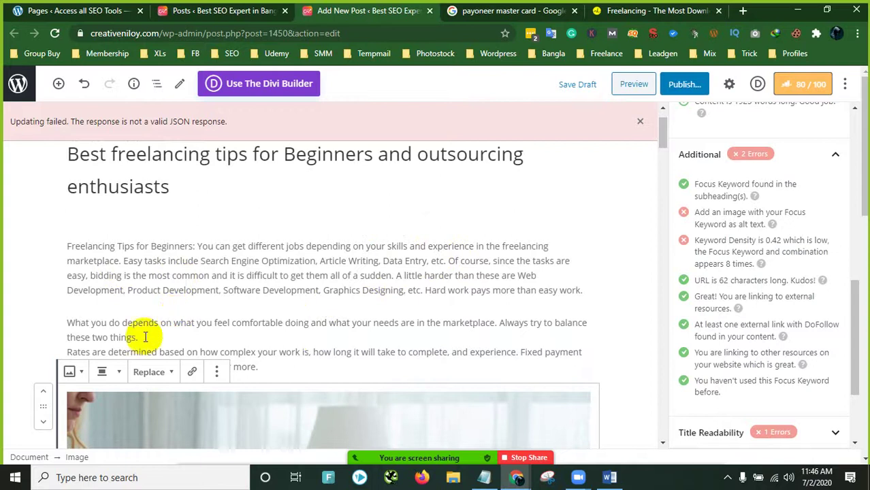
pyautogui.click(227, 323)
pyautogui.moveTo(227, 323); pyautogui.dragTo(509, 334)
pyautogui.click(140, 339)
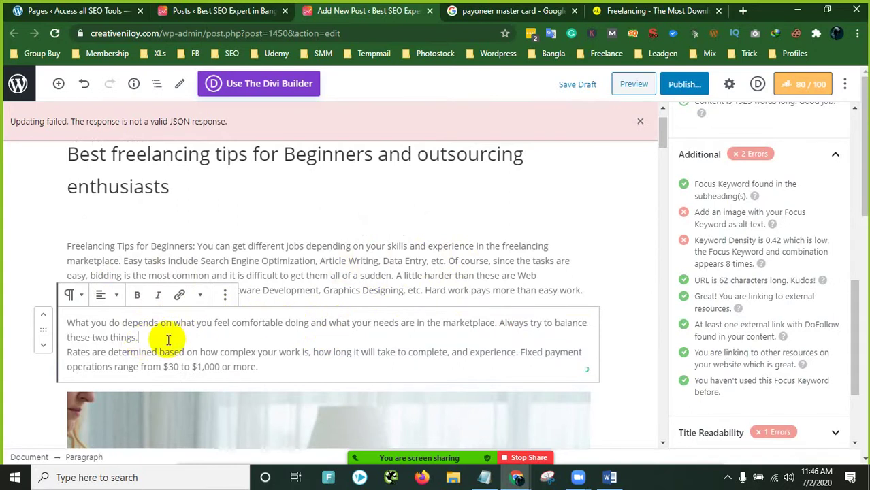
pyautogui.scroll(-1, 167, 339)
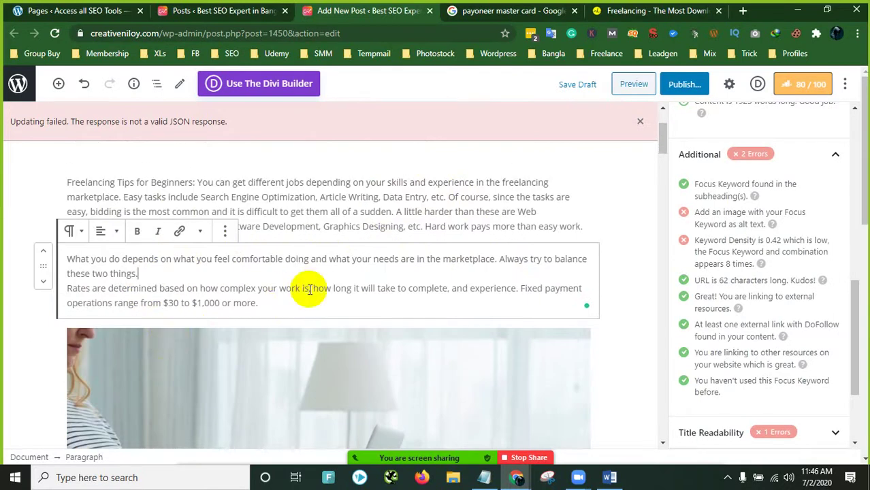
pyautogui.moveTo(310, 289); pyautogui.dragTo(204, 290)
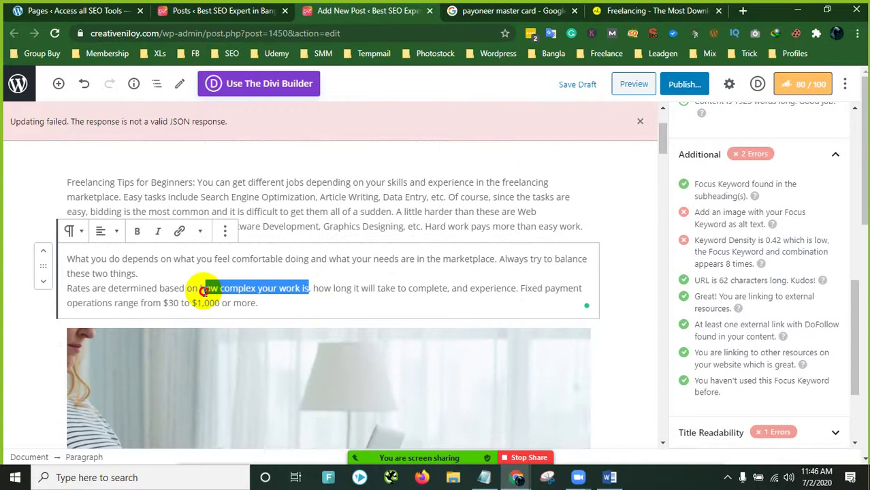
pyautogui.click(444, 288)
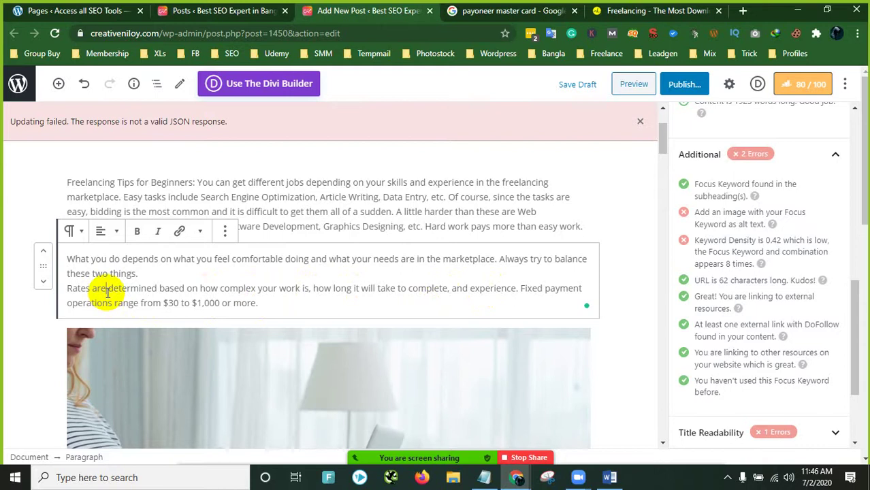
# Step: Examine the bidding section and the withdrawal methods under "How to withdraw money" for another spot for the focus keyword
pyautogui.scroll(-6, 300, 327)
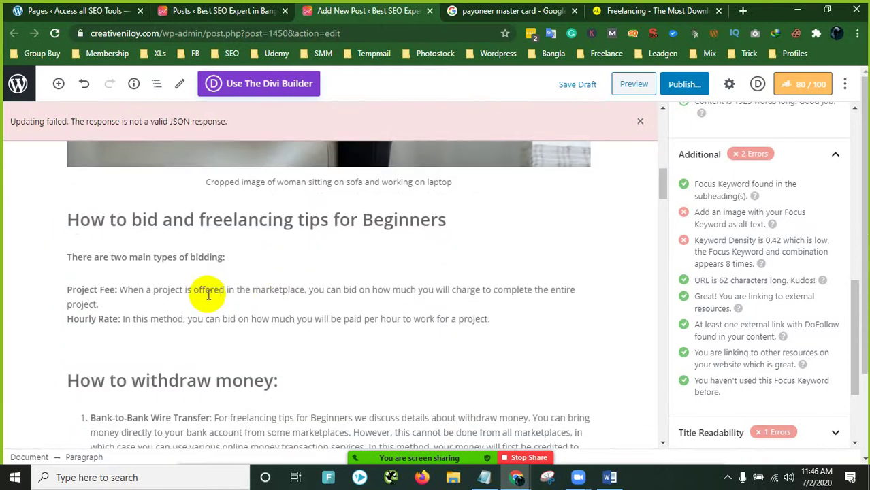
pyautogui.scroll(-5, 210, 315)
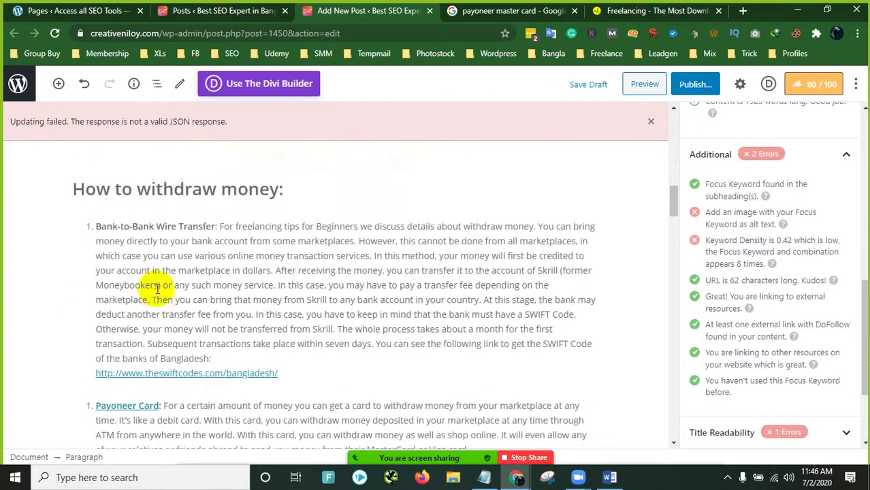
pyautogui.click(272, 299)
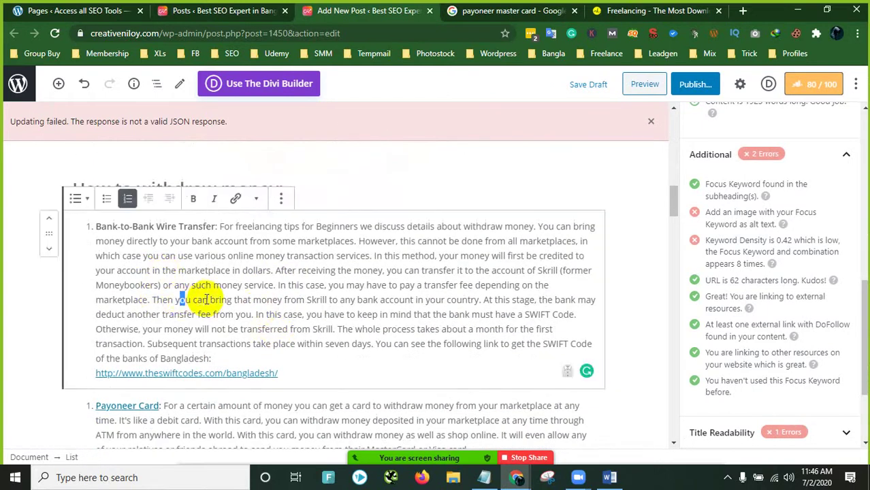
pyautogui.scroll(-3, 382, 339)
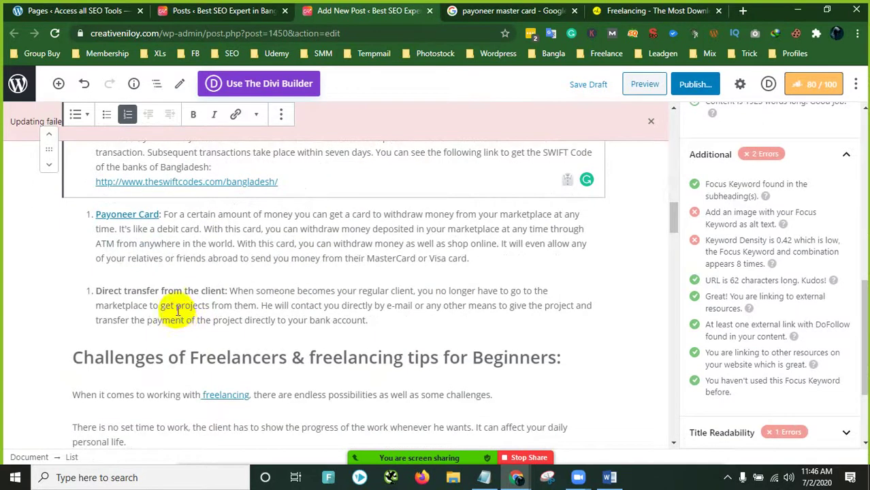
pyautogui.click(161, 256)
pyautogui.click(262, 291)
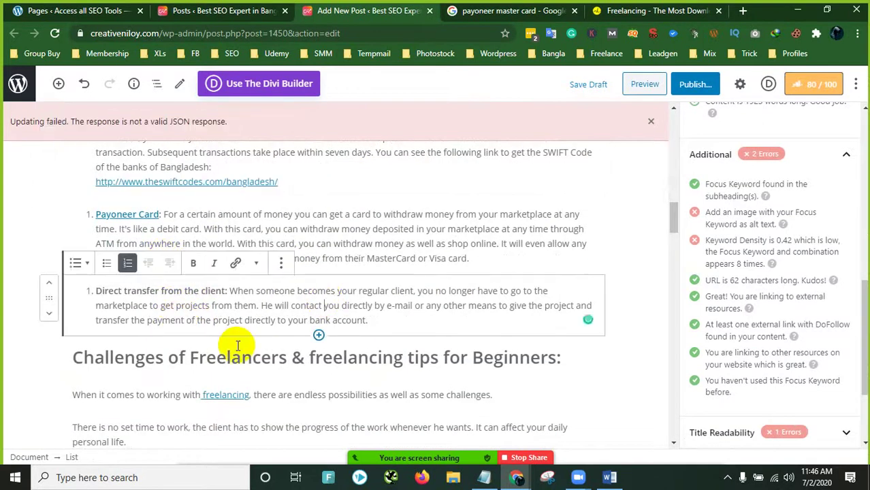
pyautogui.scroll(-2, 93, 333)
# Step: Read the freelancer challenges paragraphs and the 99designs.com description to find a sentence where the focus keyword could fit
pyautogui.click(111, 266)
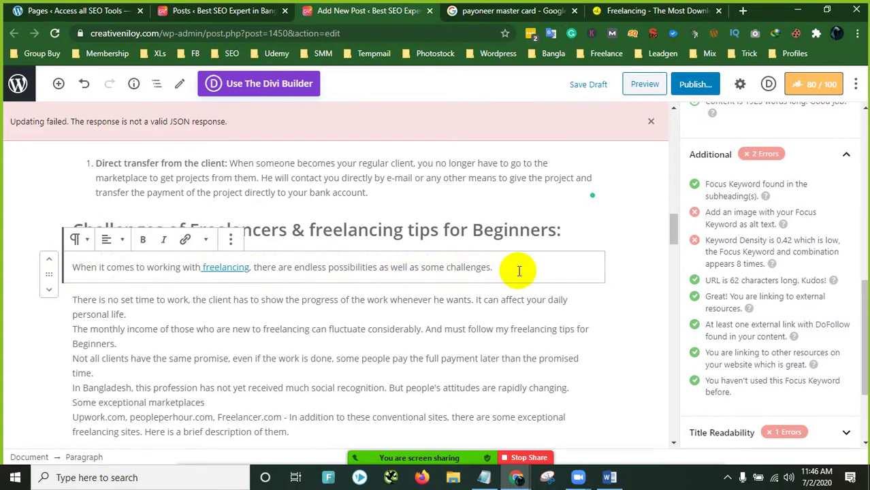
pyautogui.click(308, 307)
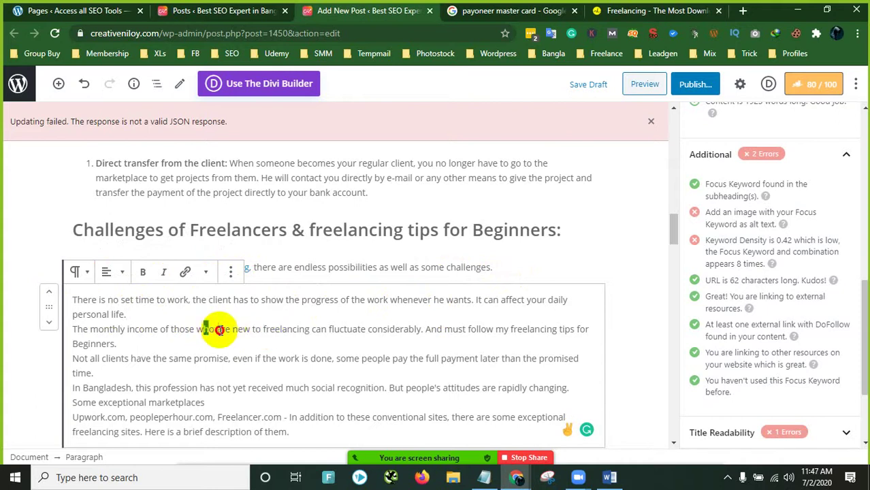
pyautogui.moveTo(203, 331); pyautogui.dragTo(409, 329)
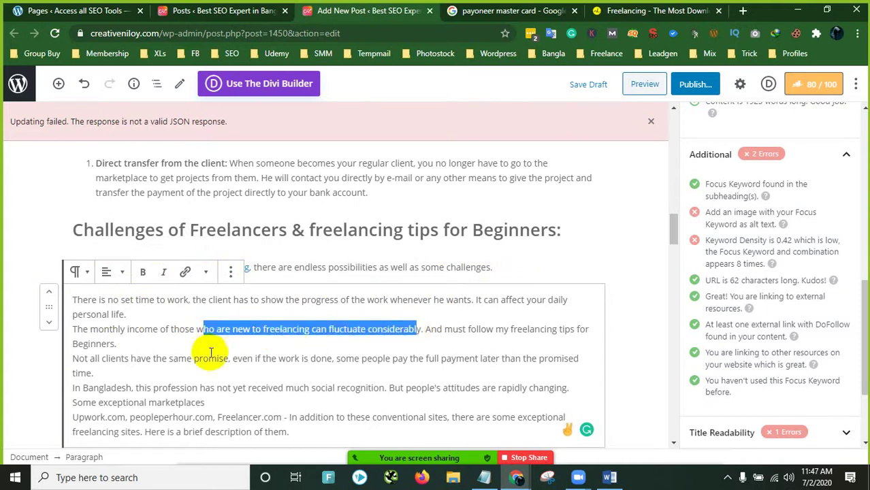
pyautogui.click(181, 352)
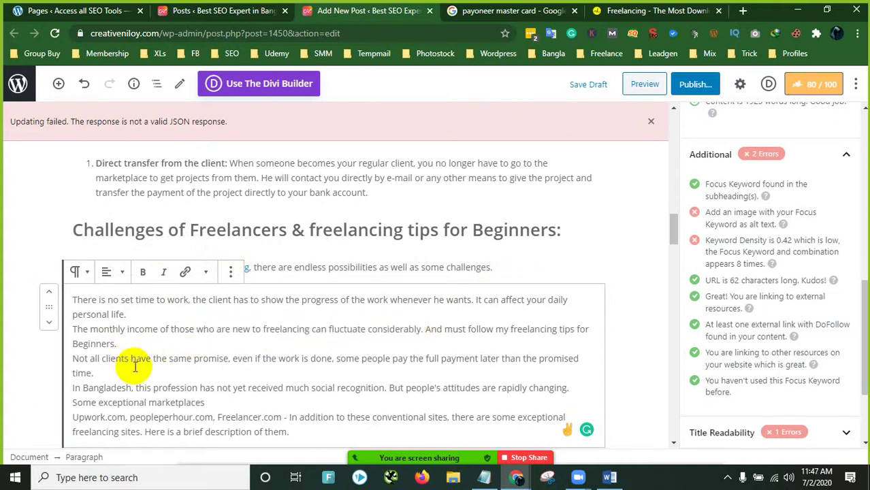
pyautogui.scroll(-1, 129, 363)
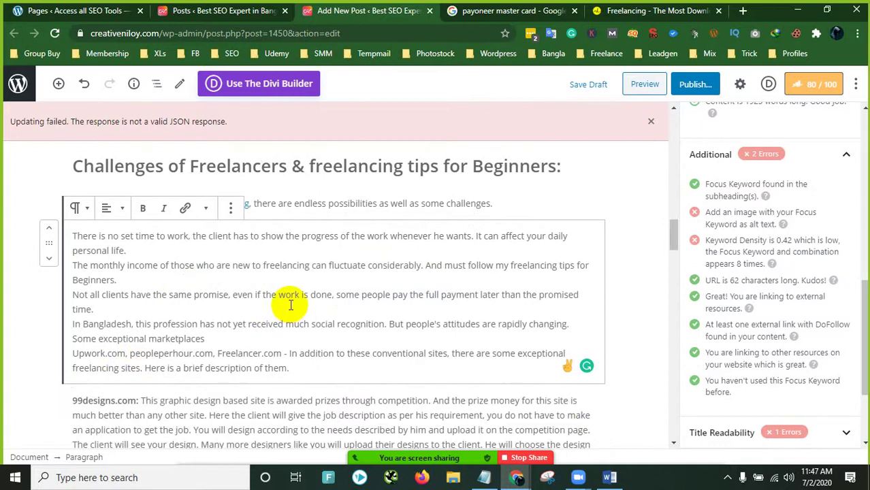
pyautogui.moveTo(146, 337); pyautogui.dragTo(201, 326)
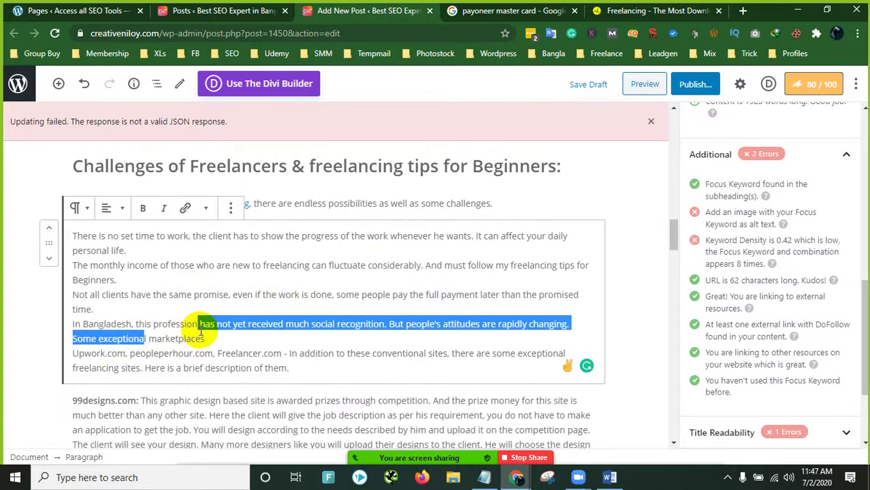
pyautogui.click(178, 340)
pyautogui.scroll(-1, 171, 365)
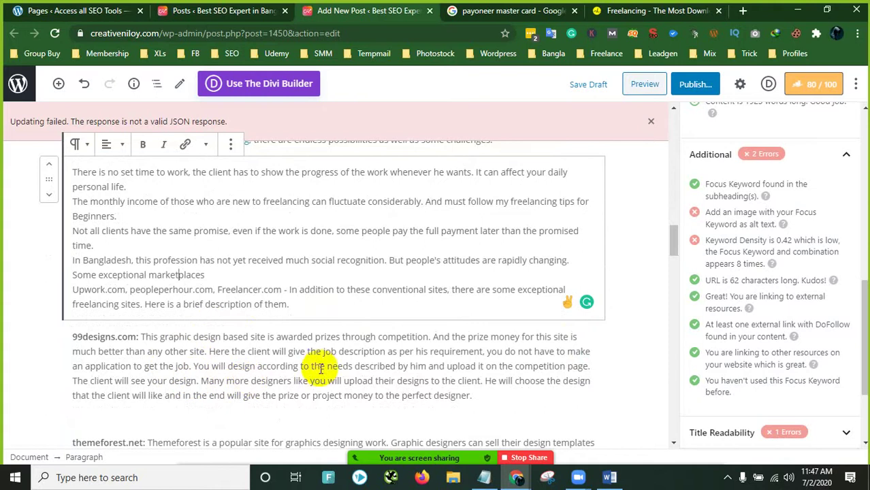
pyautogui.moveTo(320, 366); pyautogui.dragTo(446, 366)
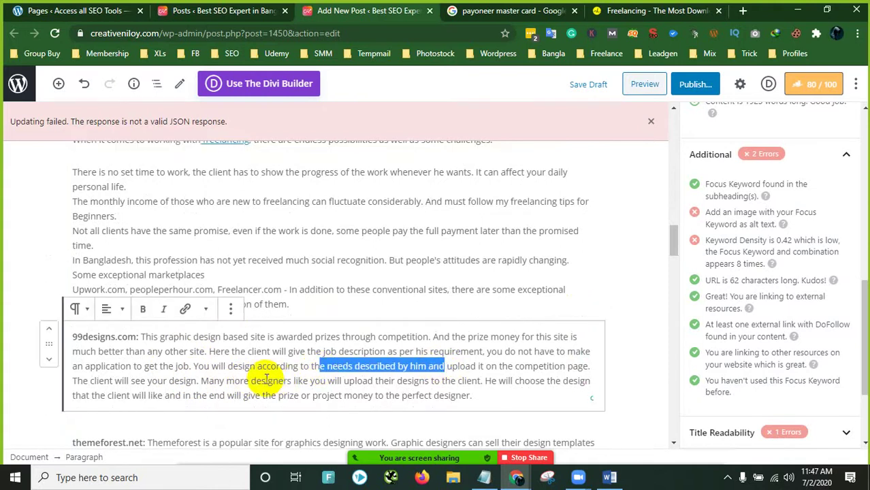
pyautogui.moveTo(266, 382); pyautogui.dragTo(483, 381)
pyautogui.scroll(-3, 310, 402)
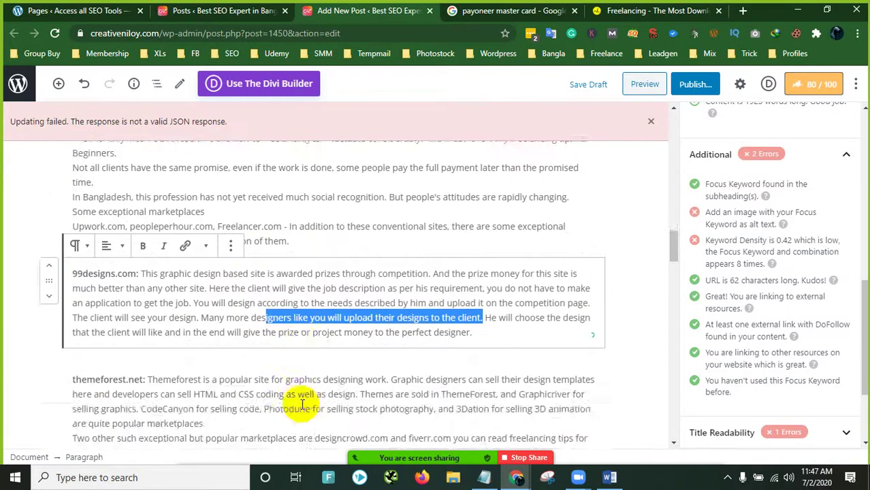
pyautogui.click(503, 208)
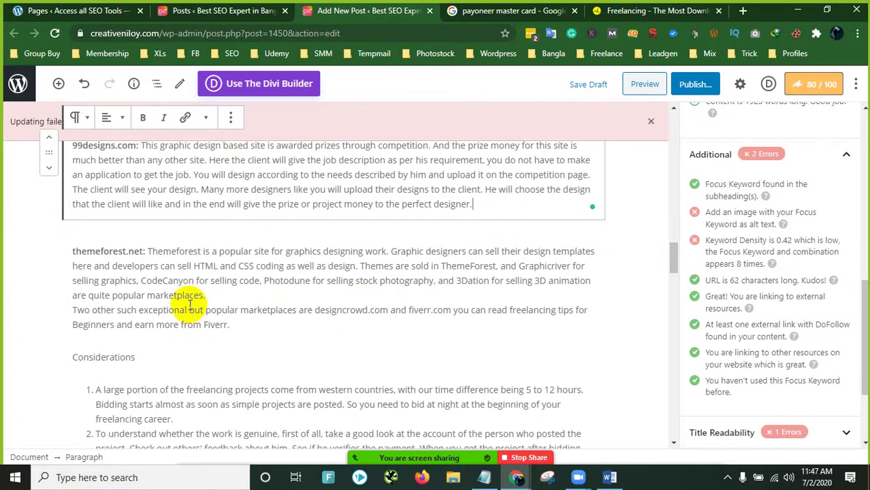
# Step: Add "we details discuss here about themeforest earnings and freelancing tips for Beginners." after "are quite popular marketplaces." in the themeforest.net paragraph
pyautogui.click(198, 288)
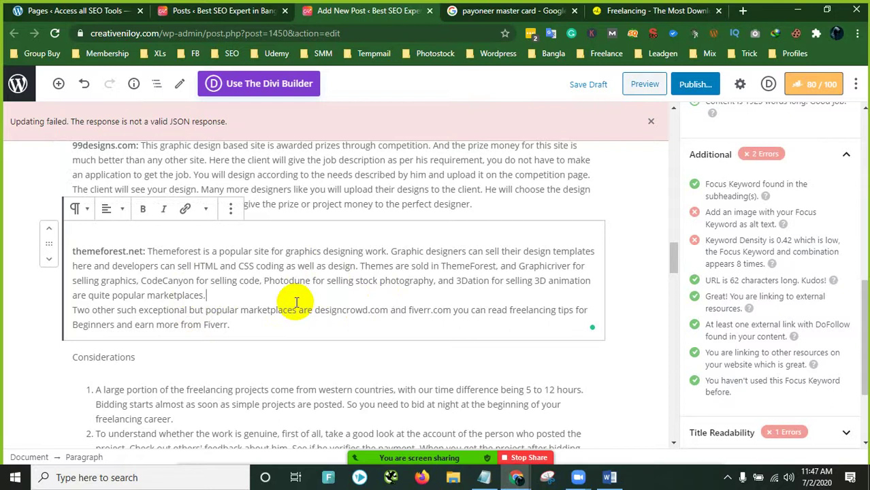
pyautogui.write('we details discuss here about themeforest earnings and')
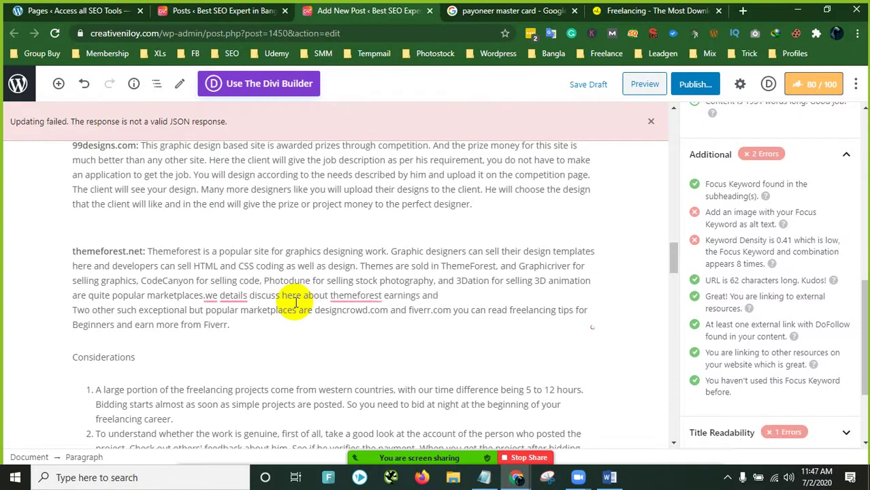
pyautogui.write('.')
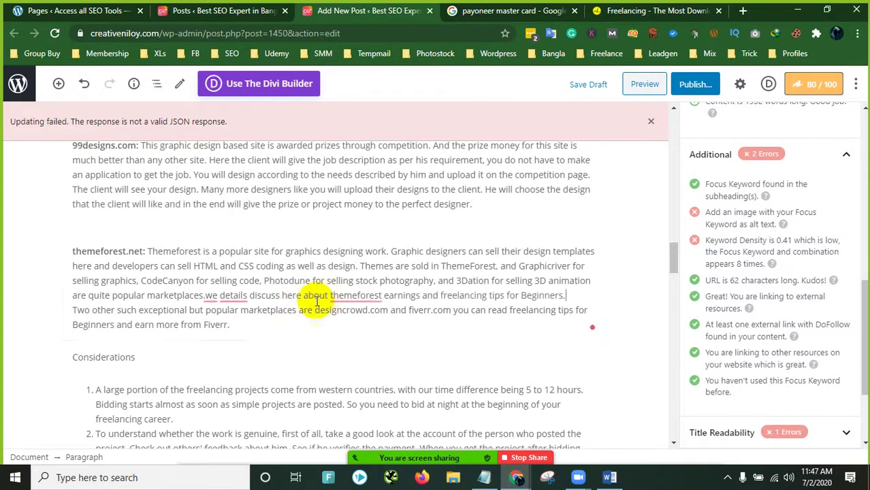
# Step: Correct the added sentence to "we discuss here about ThemeForest earnings and freelancing tips for Beginners." with a space before it
pyautogui.moveTo(361, 295)
pyautogui.click(366, 315)
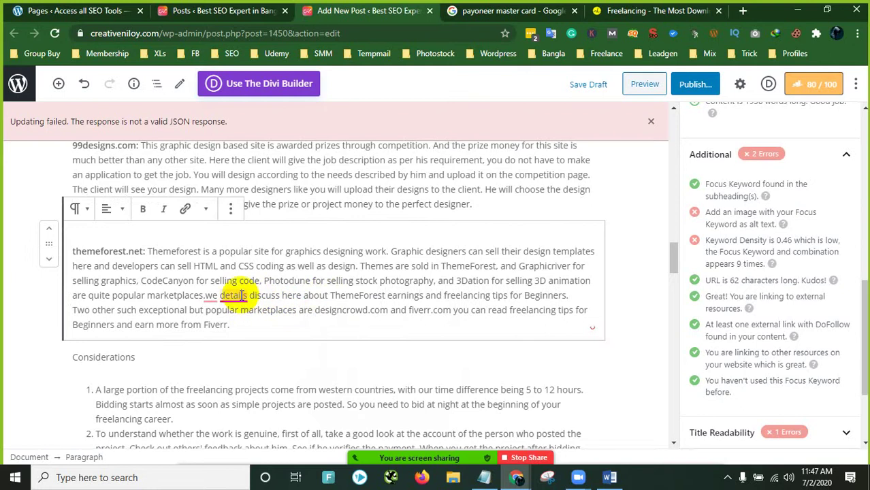
pyautogui.moveTo(232, 295)
pyautogui.click(260, 326)
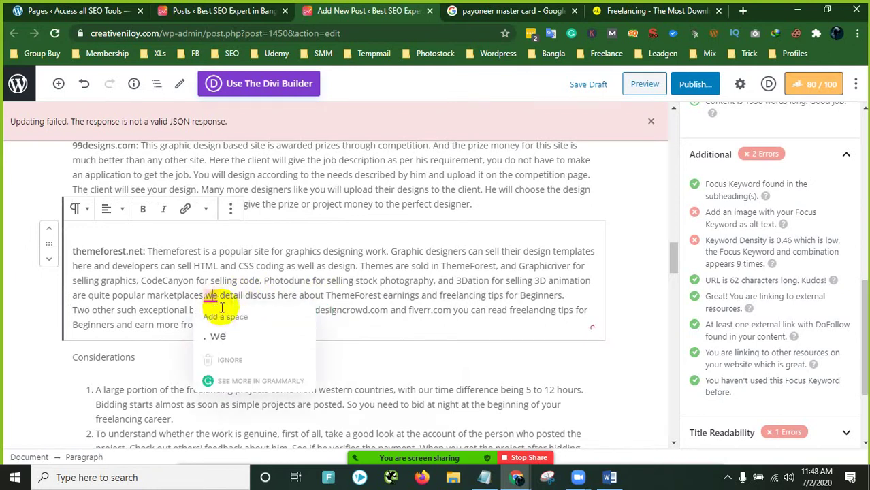
pyautogui.click(227, 328)
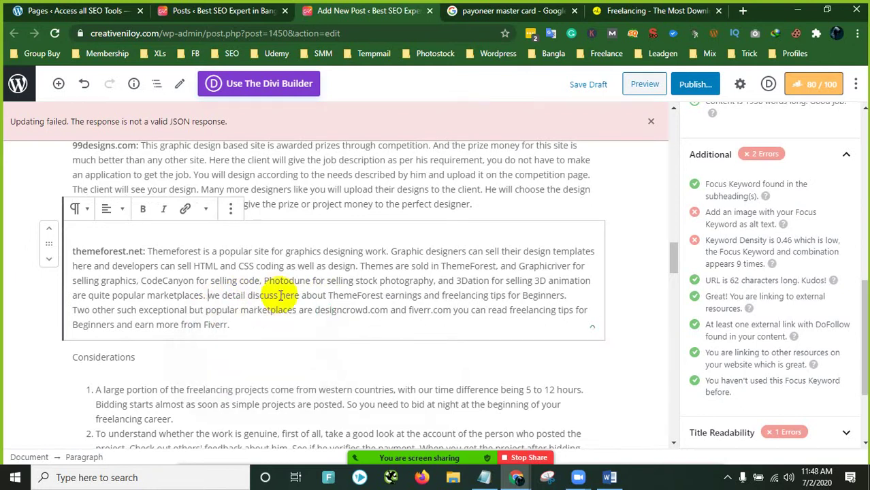
pyautogui.click(236, 294)
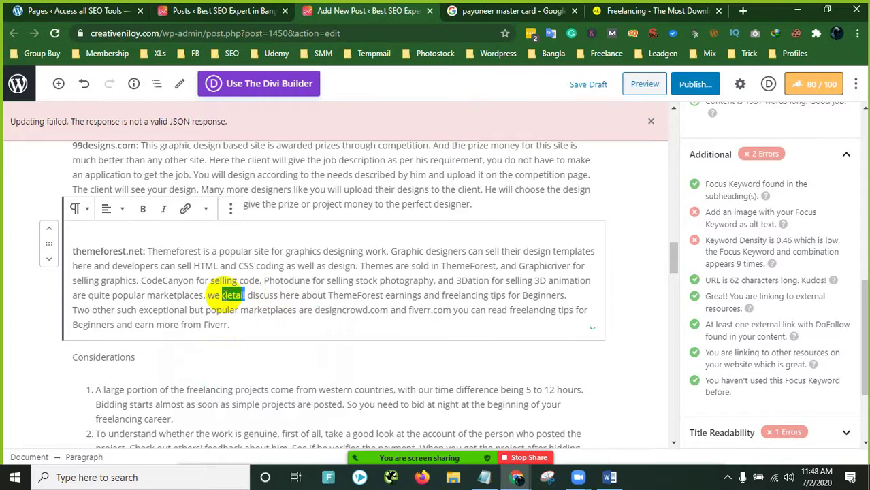
pyautogui.press('BackSpace')
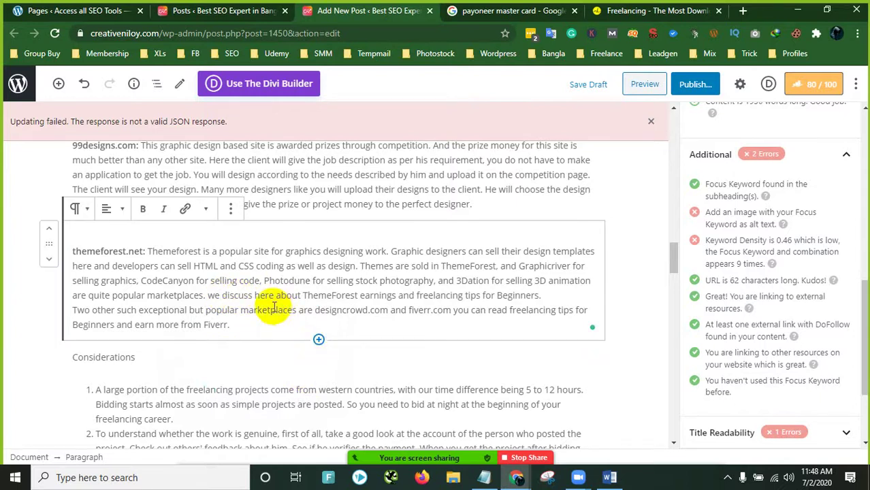
pyautogui.click(565, 289)
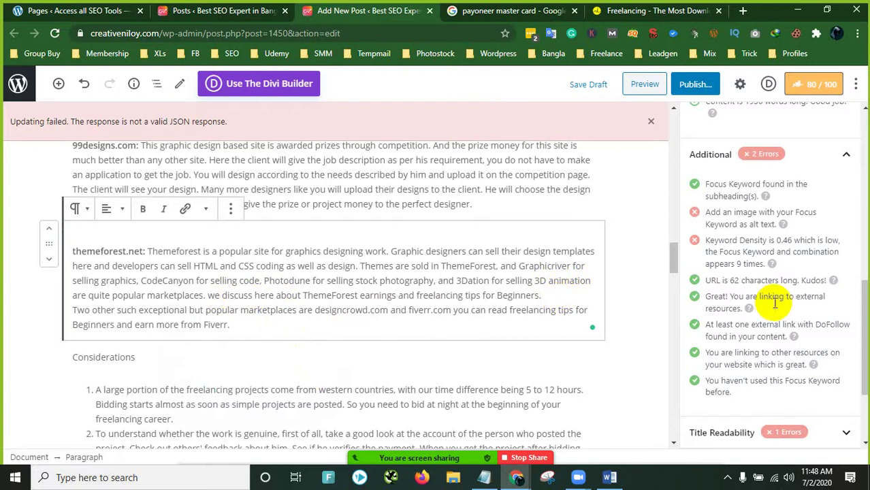
# Step: Look through the Considerations list, the Bangladesh outsourcing section and the economy section for further places for the focus keyword
pyautogui.scroll(-5, 439, 315)
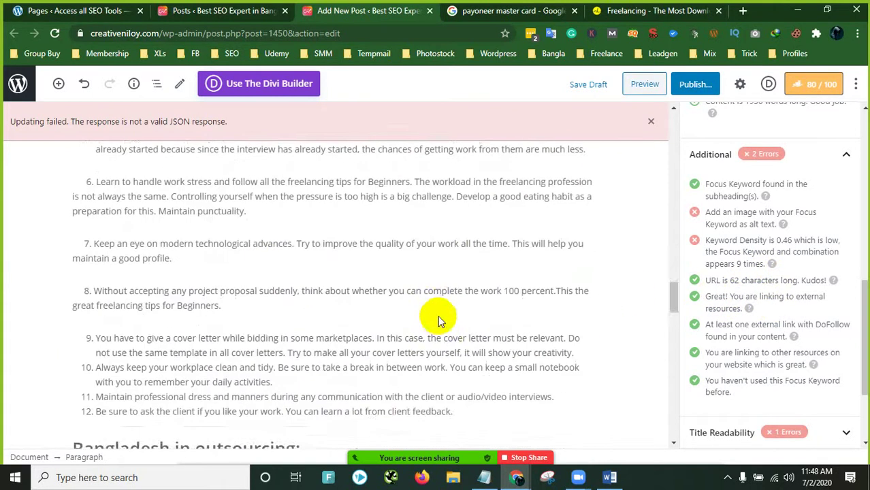
pyautogui.scroll(5, 439, 315)
pyautogui.scroll(-10, 440, 315)
pyautogui.scroll(-3, 439, 317)
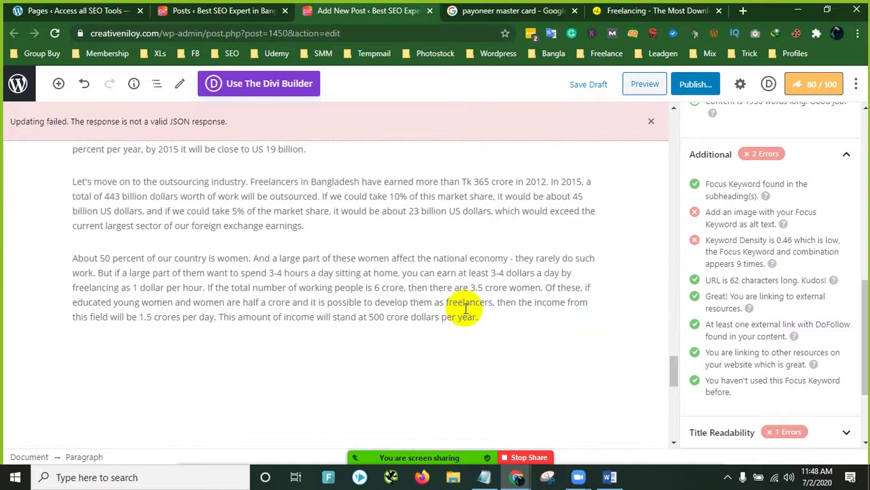
pyautogui.scroll(2, 466, 310)
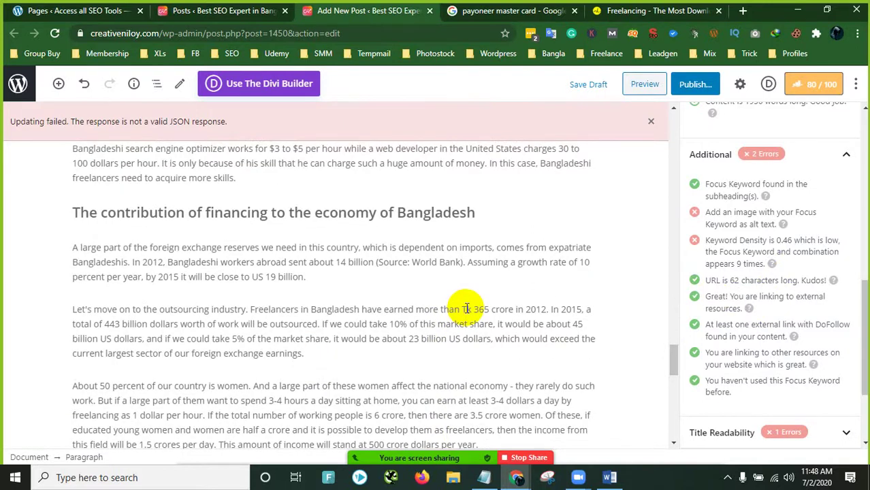
pyautogui.scroll(6, 466, 308)
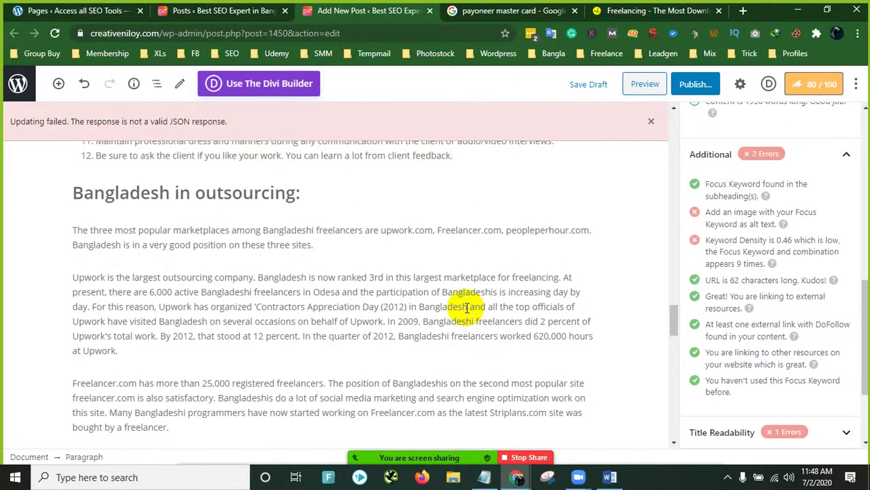
pyautogui.scroll(2, 409, 299)
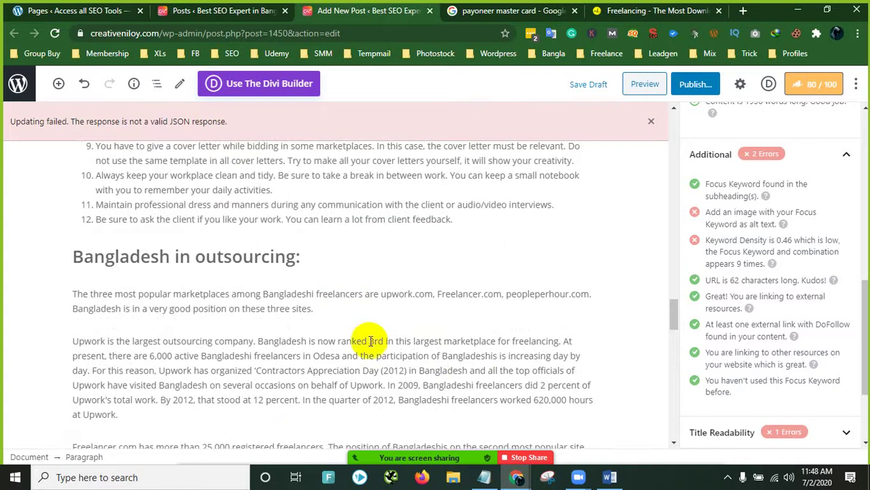
pyautogui.scroll(5, 364, 340)
pyautogui.scroll(3, 400, 321)
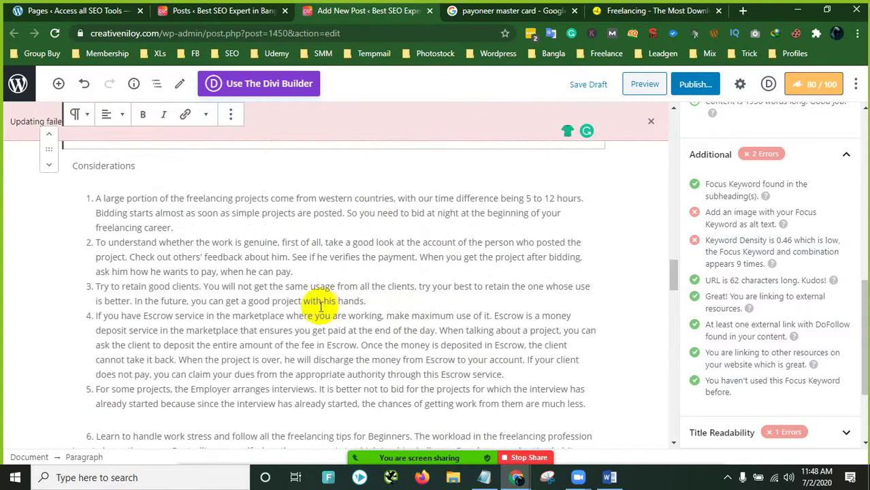
# Step: Check the focus keyword density result against the post's opening paragraph and save the post as a draft
pyautogui.scroll(-3, 320, 308)
pyautogui.scroll(10, 320, 307)
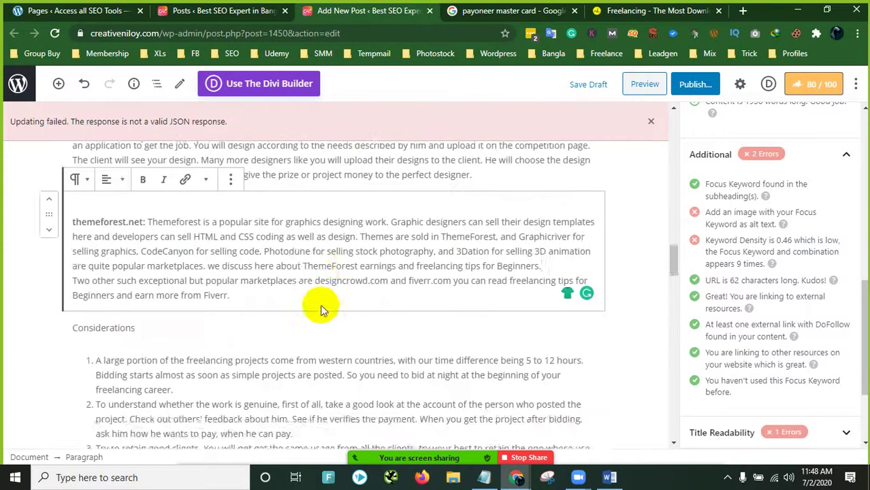
pyautogui.scroll(10, 323, 306)
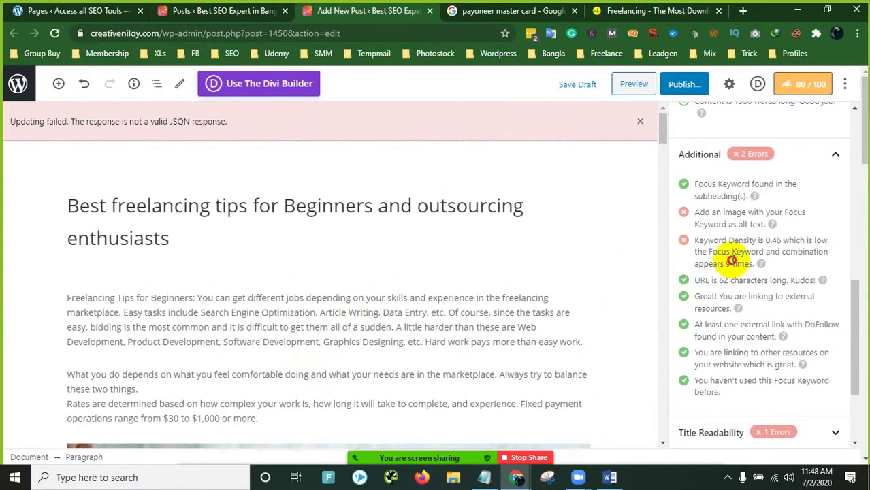
pyautogui.click(408, 305)
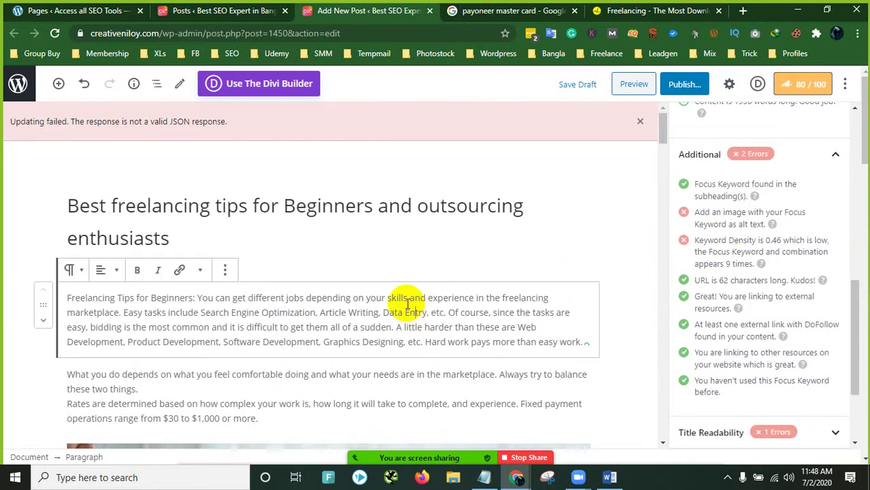
pyautogui.tripleClick(302, 320)
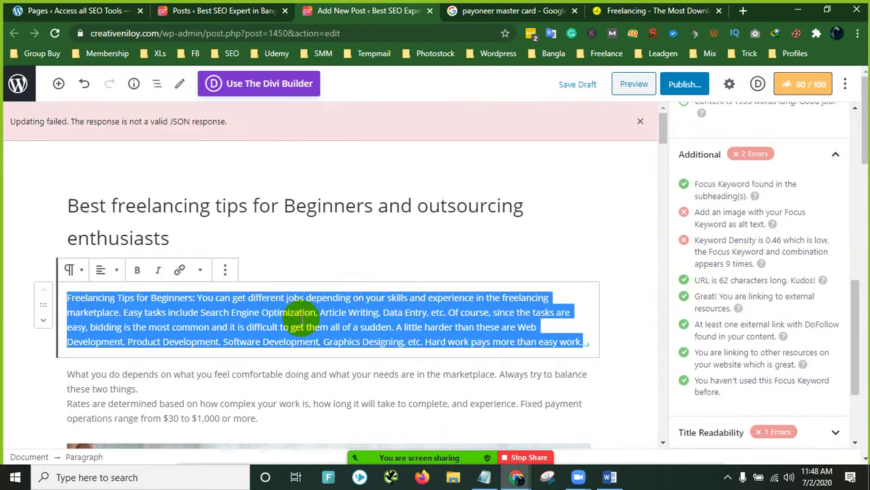
pyautogui.click(199, 233)
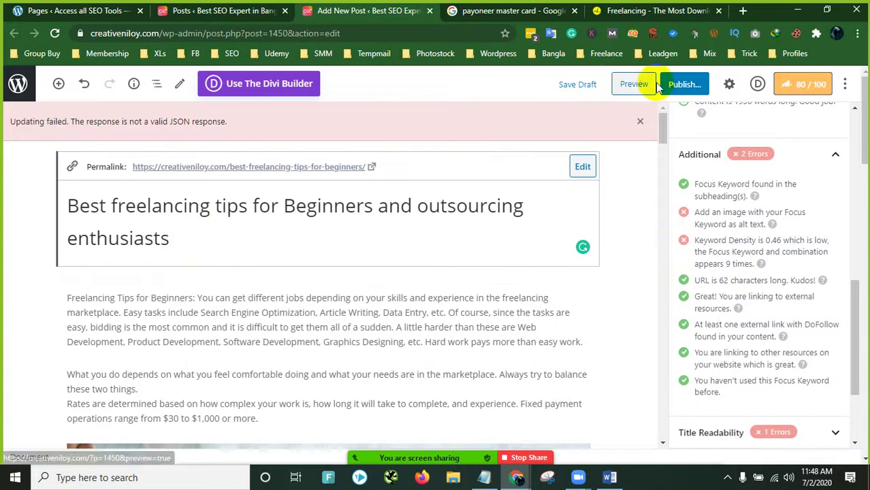
pyautogui.click(578, 84)
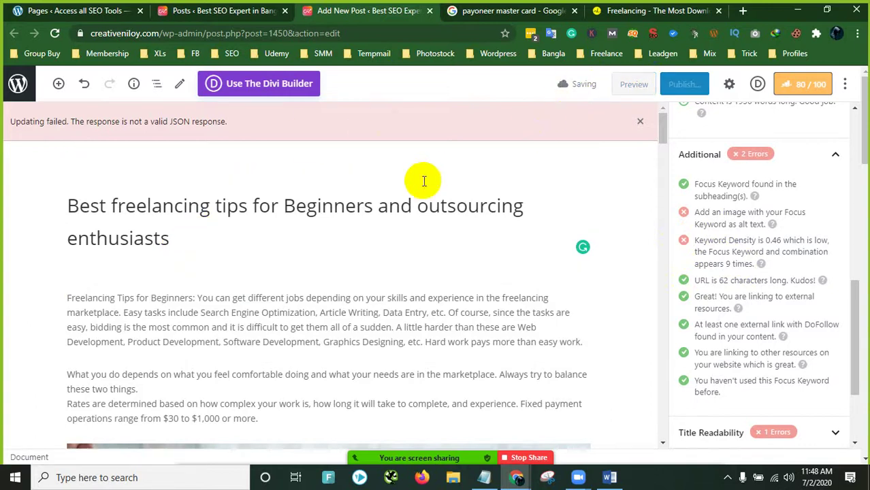
# Step: Open the post's permalink in a new tab, copy its whole text from the title to the end, and close that tab
pyautogui.click(334, 217)
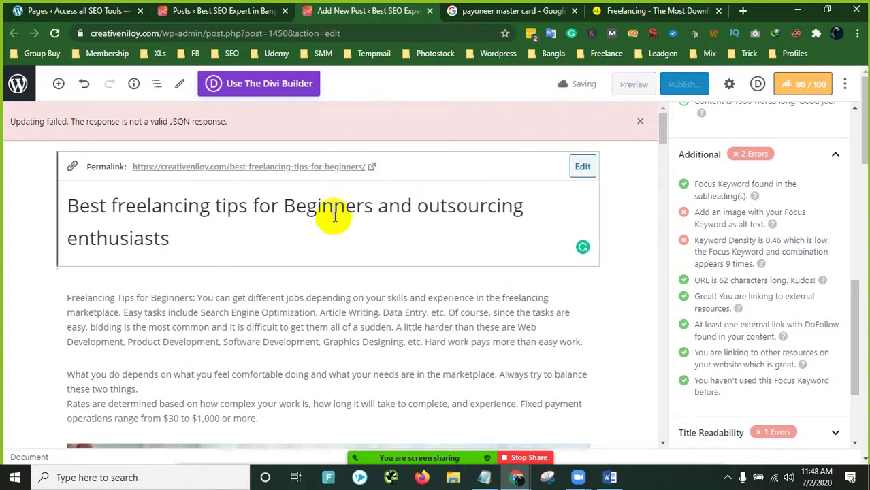
pyautogui.click(349, 166)
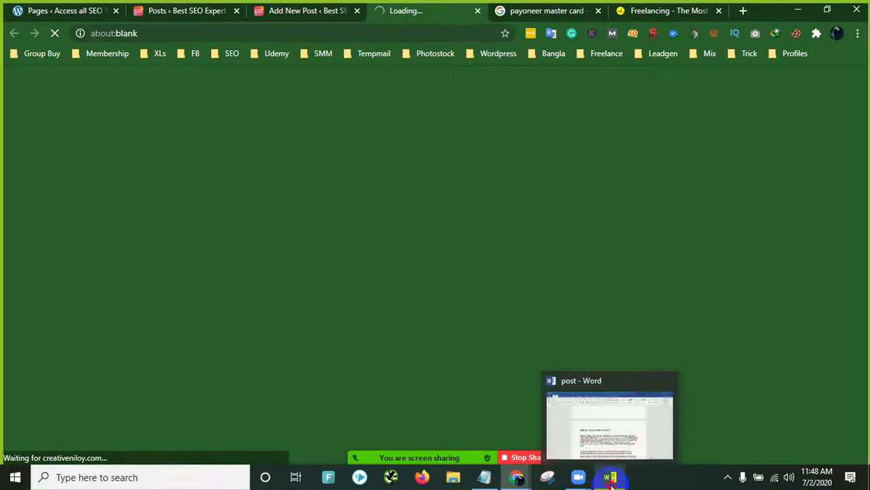
pyautogui.click(610, 478)
pyautogui.click(610, 478)
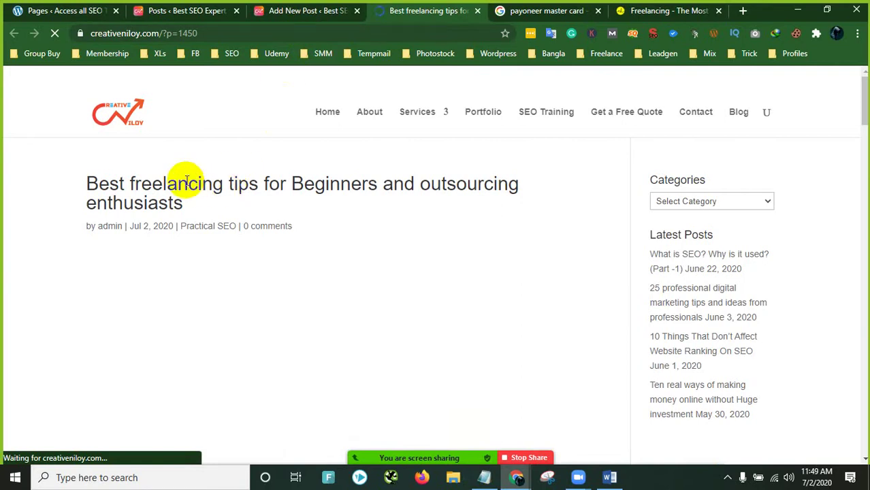
pyautogui.moveTo(86, 182); pyautogui.dragTo(571, 185)
pyautogui.rightClick(430, 168)
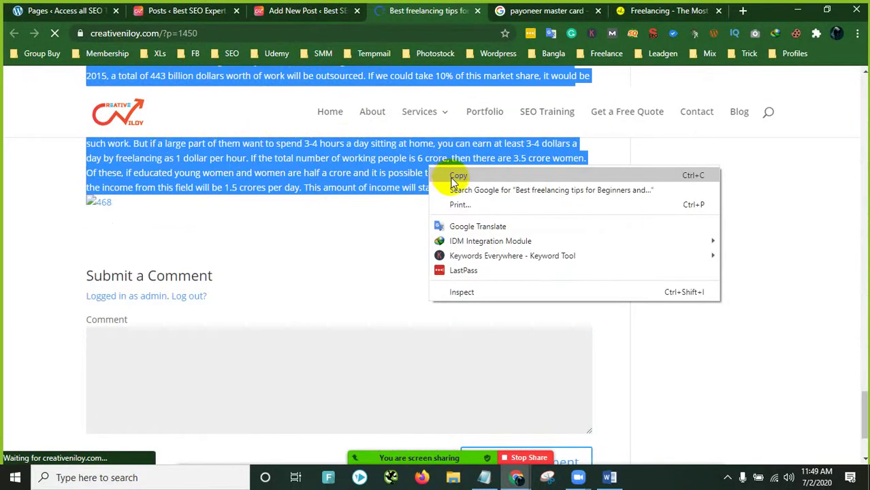
pyautogui.click(455, 176)
pyautogui.click(477, 11)
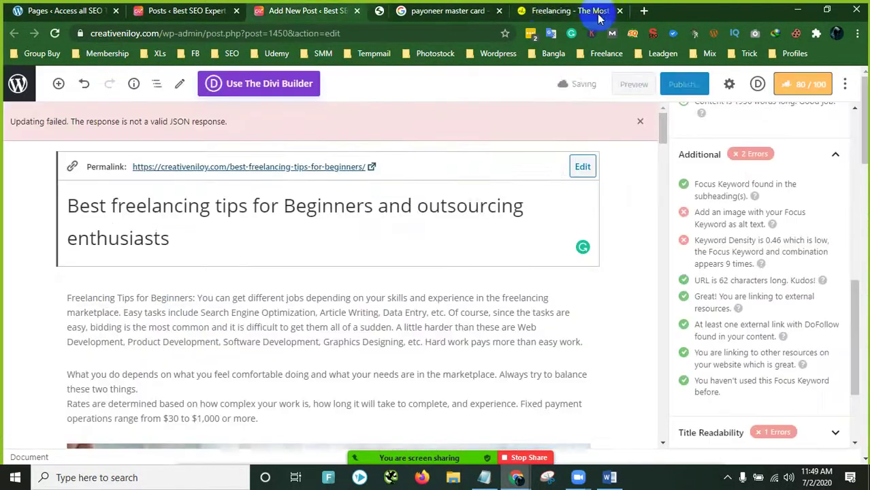
# Step: Switch to the Media Library in the incognito window and compare the attachment details of the two laptop-on-sofa images
pyautogui.click(524, 11)
pyautogui.moveTo(516, 478)
pyautogui.click(548, 444)
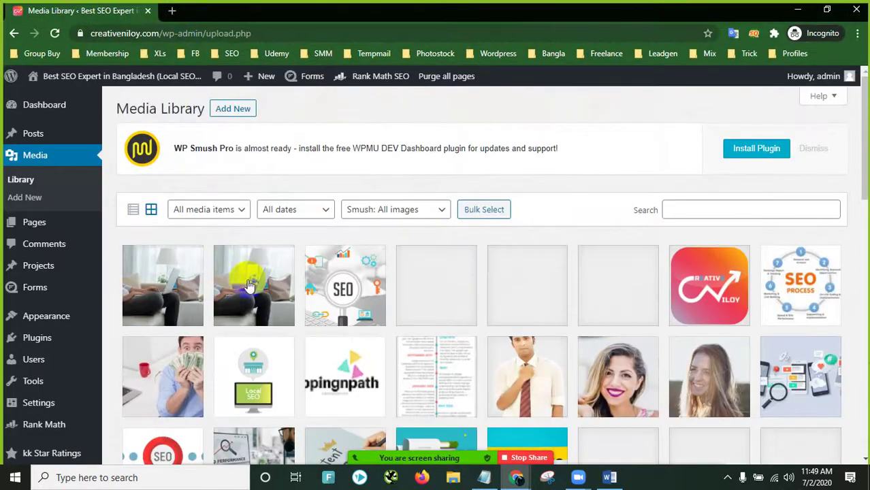
pyautogui.click(250, 286)
pyautogui.scroll(-1, 694, 301)
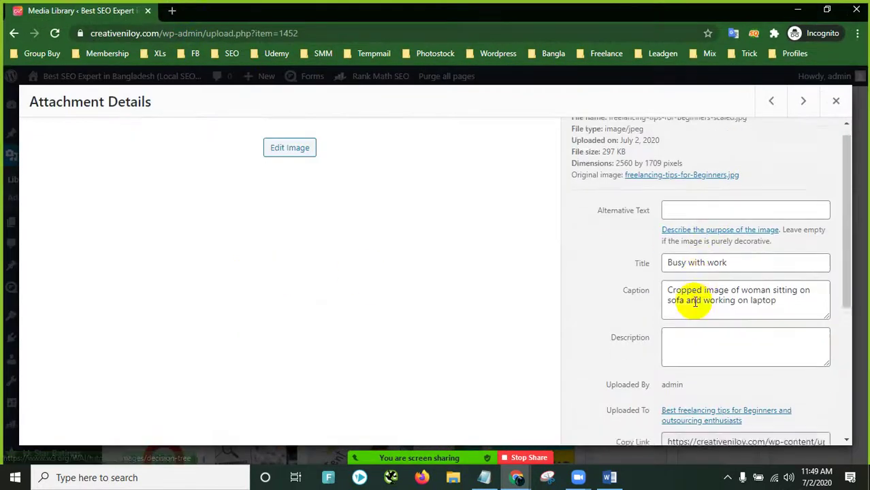
pyautogui.scroll(-5, 695, 301)
pyautogui.scroll(5, 645, 350)
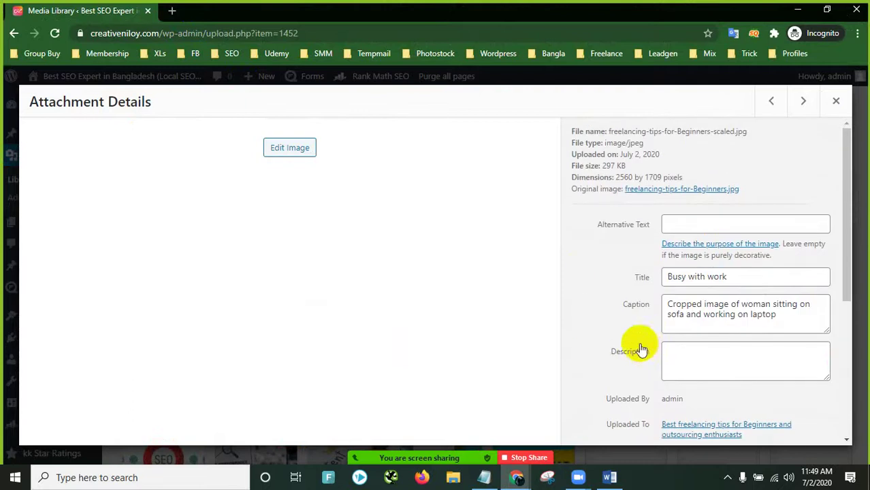
pyautogui.click(836, 101)
pyautogui.click(184, 284)
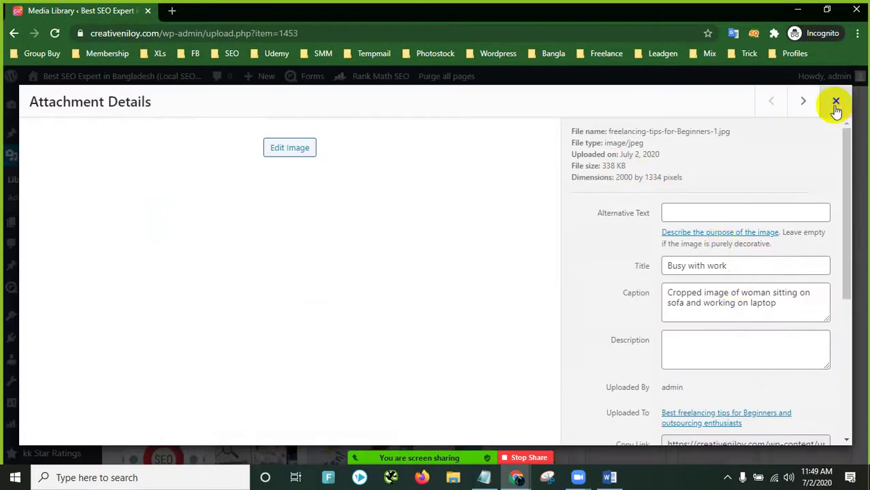
pyautogui.click(836, 102)
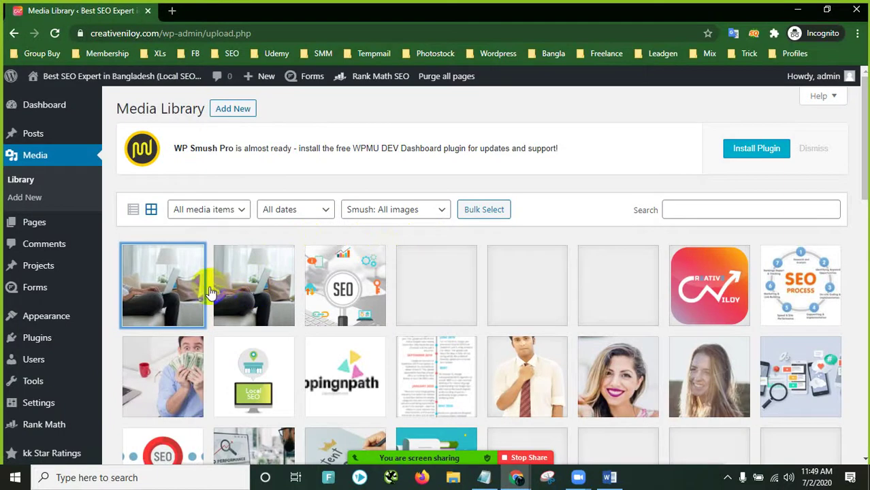
pyautogui.click(248, 289)
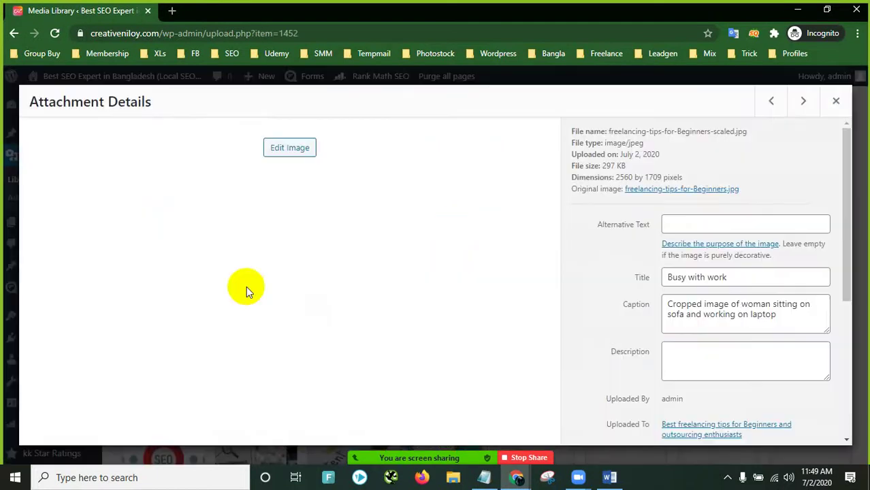
pyautogui.click(838, 105)
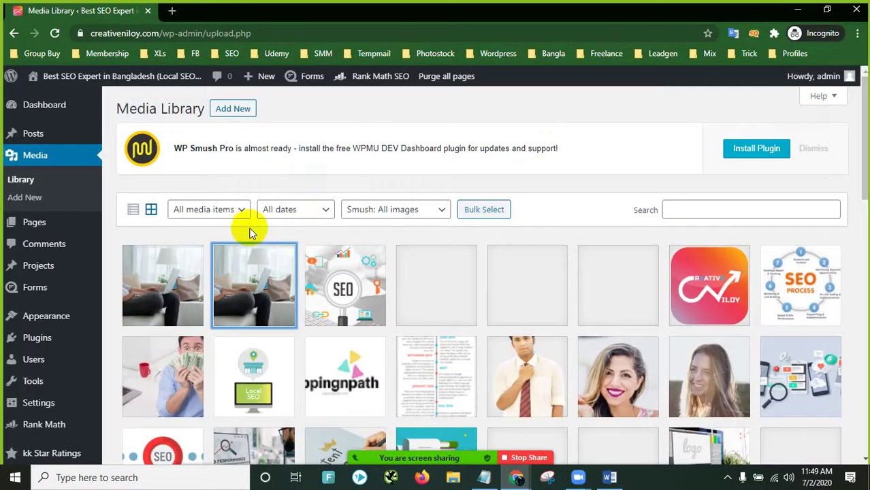
# Step: Permanently delete the duplicate image freelancing-tips-for-Beginners-1.jpg from the Media Library
pyautogui.click(175, 272)
pyautogui.scroll(-3, 815, 249)
pyautogui.scroll(-1, 766, 367)
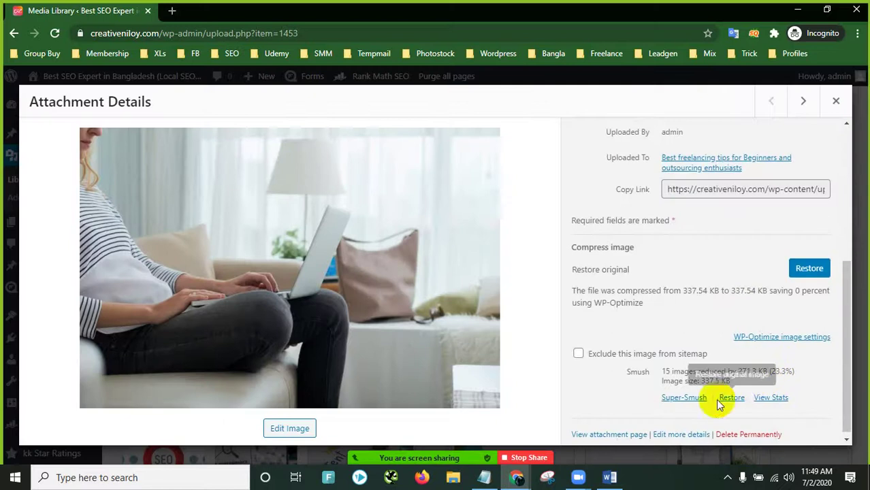
pyautogui.click(722, 434)
pyautogui.click(512, 138)
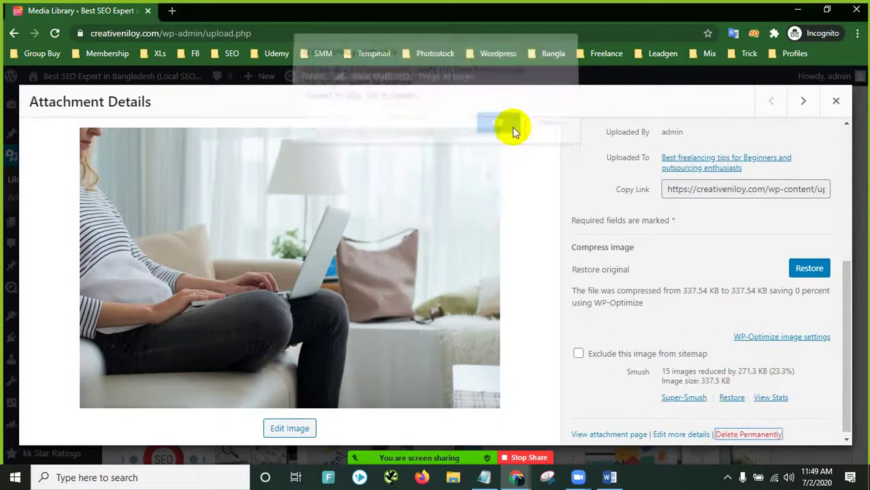
# Step: Search Google for "wordcounter" in a new tab and open the WordCounter.net site
pyautogui.click(173, 12)
pyautogui.write('wordc')
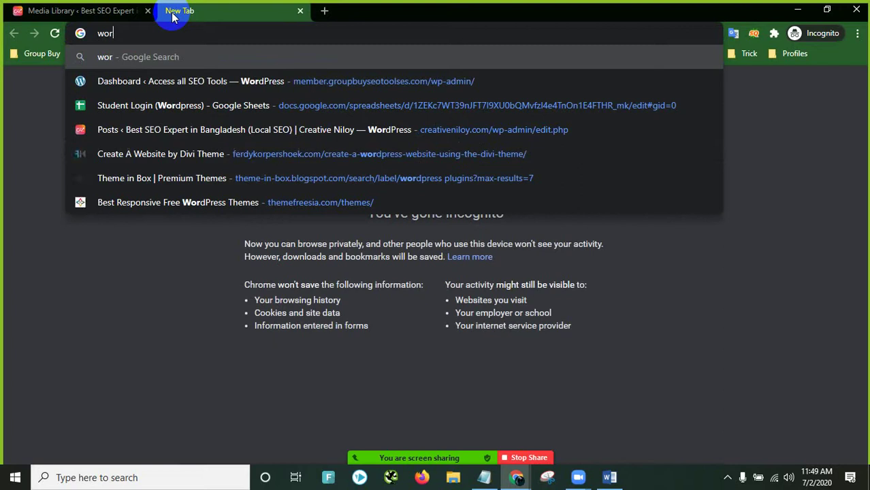
pyautogui.write('ounter')
pyautogui.press('Return')
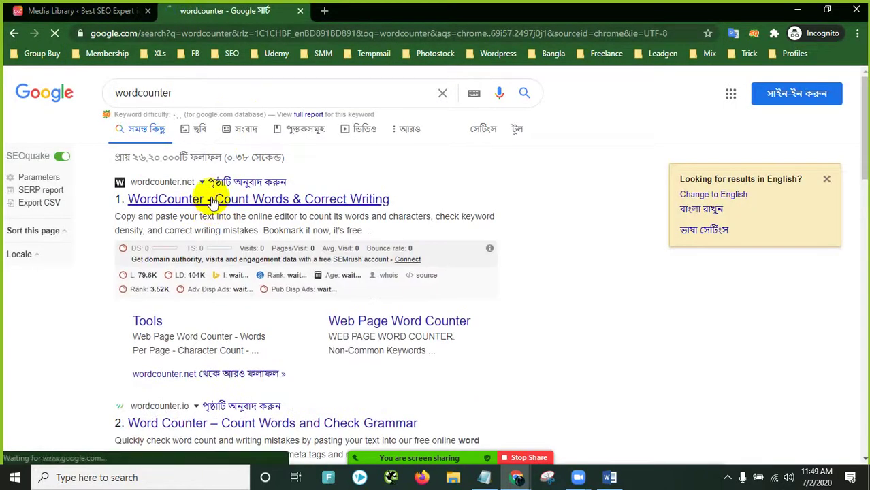
pyautogui.click(211, 199)
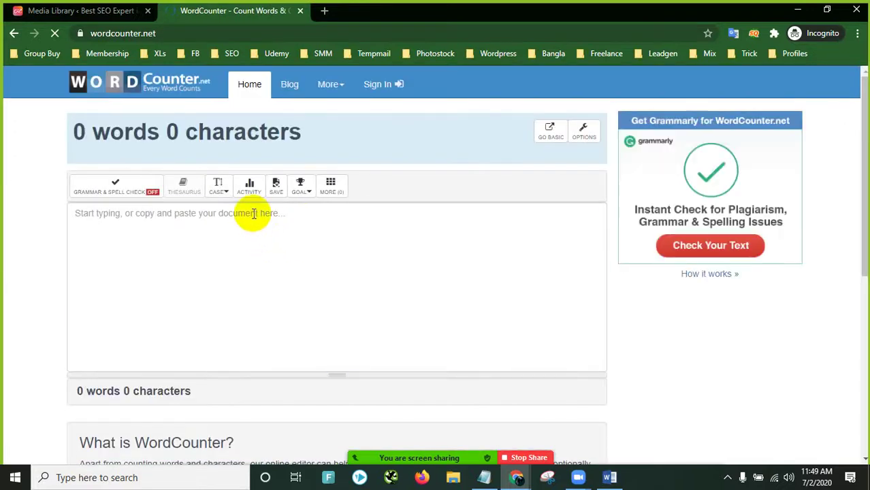
# Step: Paste the copied post text into the word counter and check the post's total word count
pyautogui.click(253, 213)
pyautogui.hotkey('ctrl', 'v')
pyautogui.scroll(20, 8, 207)
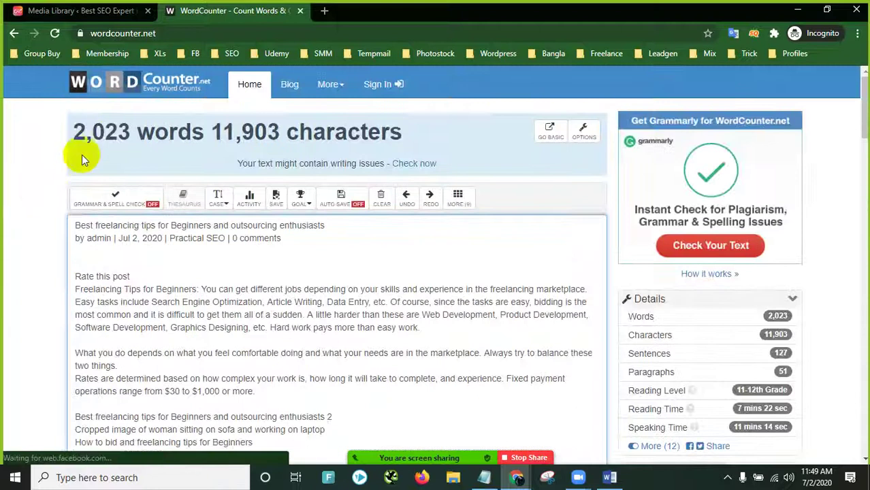
pyautogui.tripleClick(74, 131)
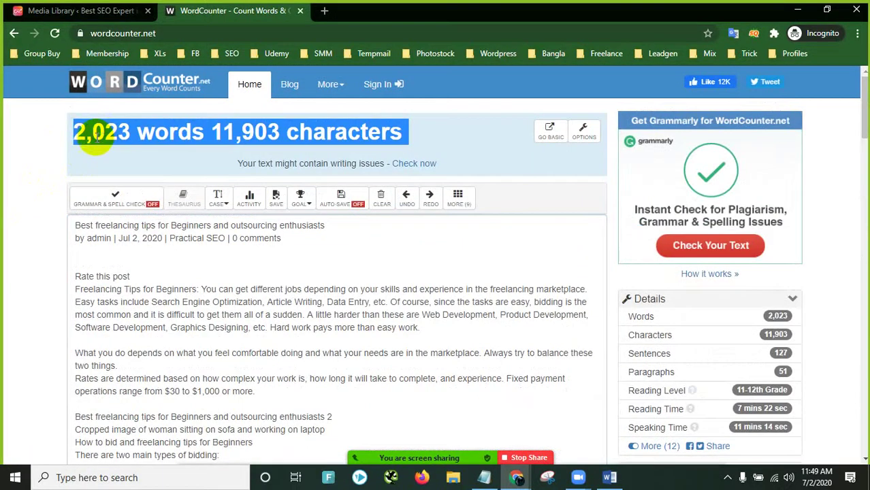
pyautogui.click(97, 135)
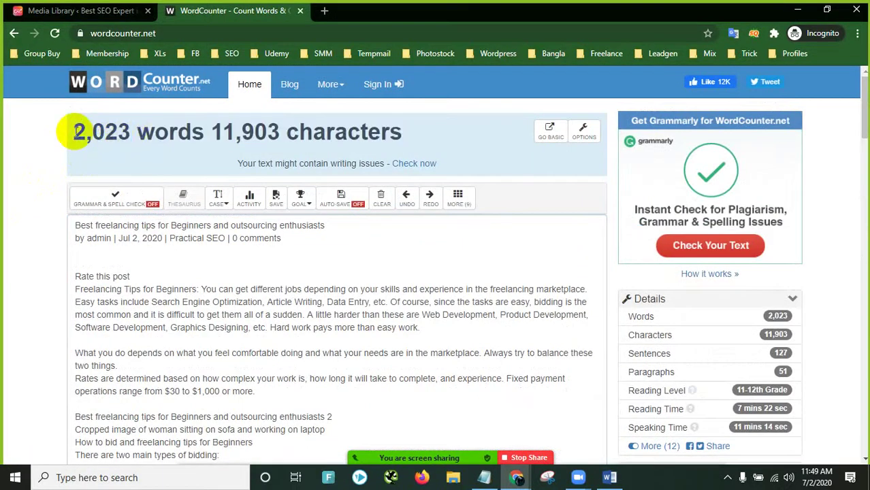
pyautogui.moveTo(73, 131); pyautogui.dragTo(135, 133)
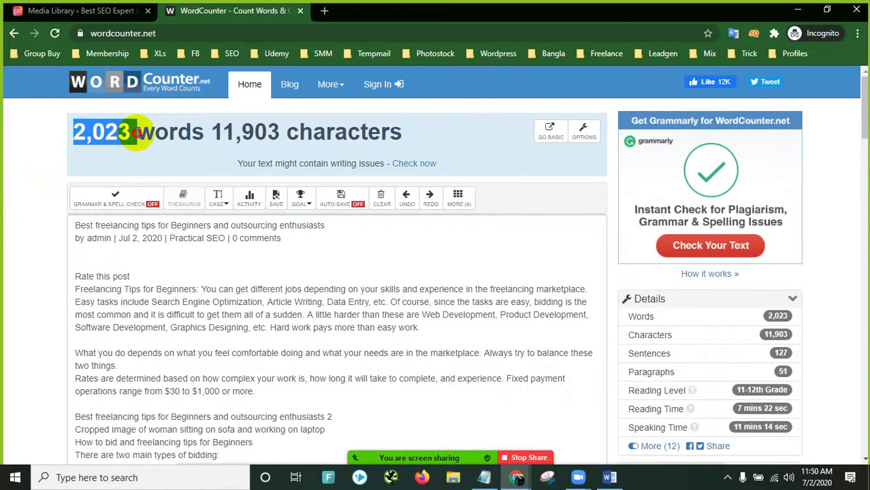
pyautogui.click(136, 133)
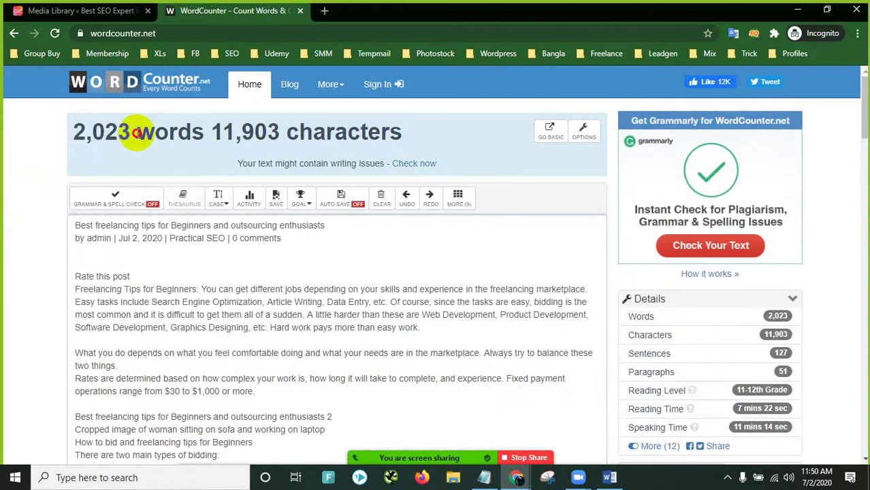
pyautogui.rightClick(136, 132)
pyautogui.click(116, 130)
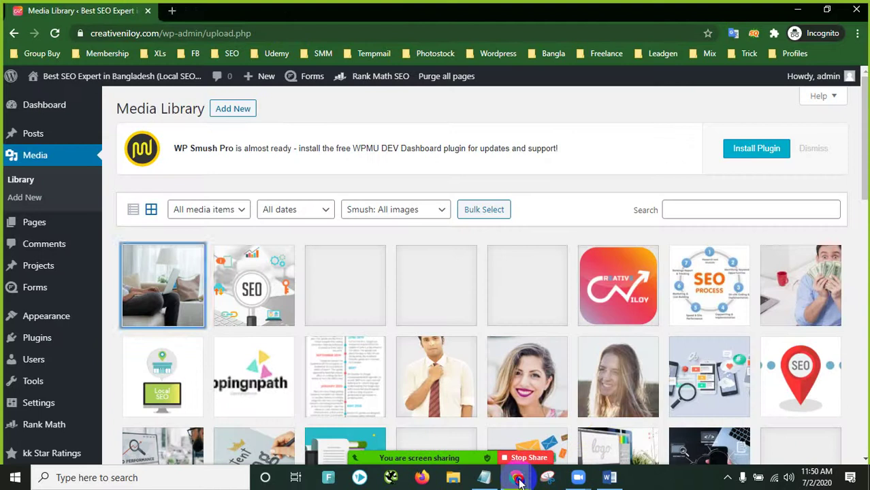
# Step: Return to the post editor in the main browser window and review the failed image alt text and keyword density checks against the article
pyautogui.moveTo(518, 477)
pyautogui.click(436, 419)
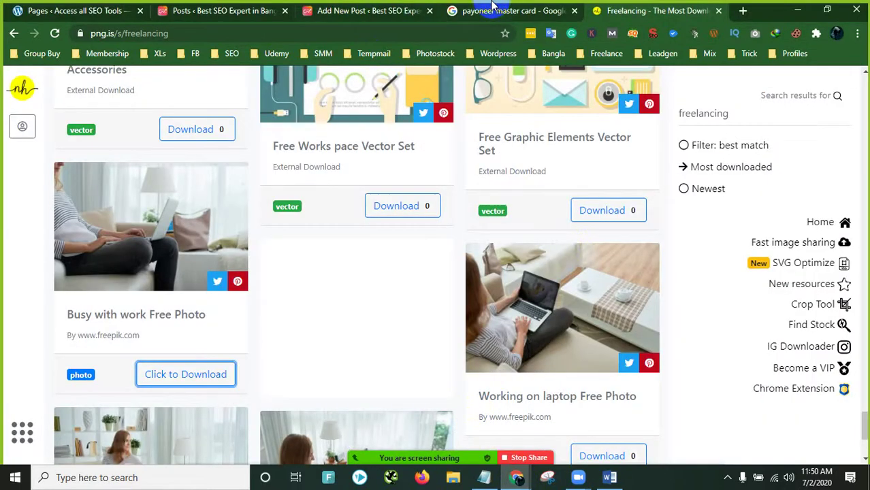
pyautogui.click(230, 10)
pyautogui.scroll(1, 421, 201)
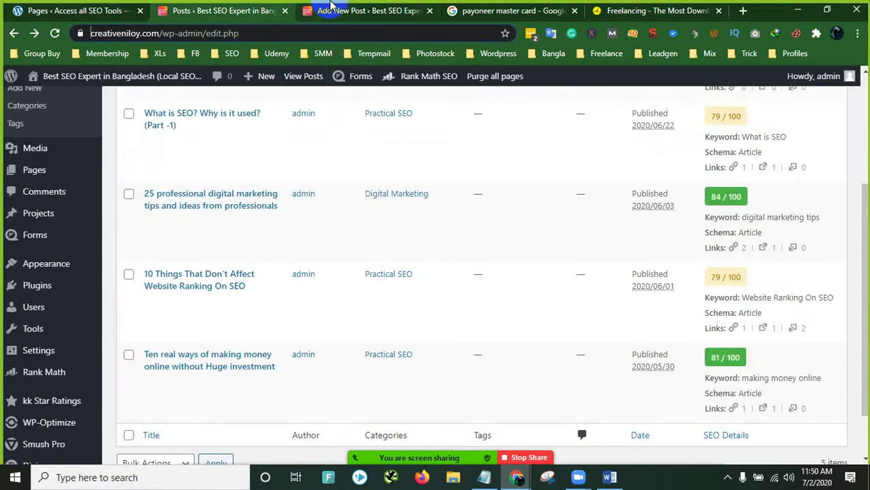
pyautogui.click(368, 10)
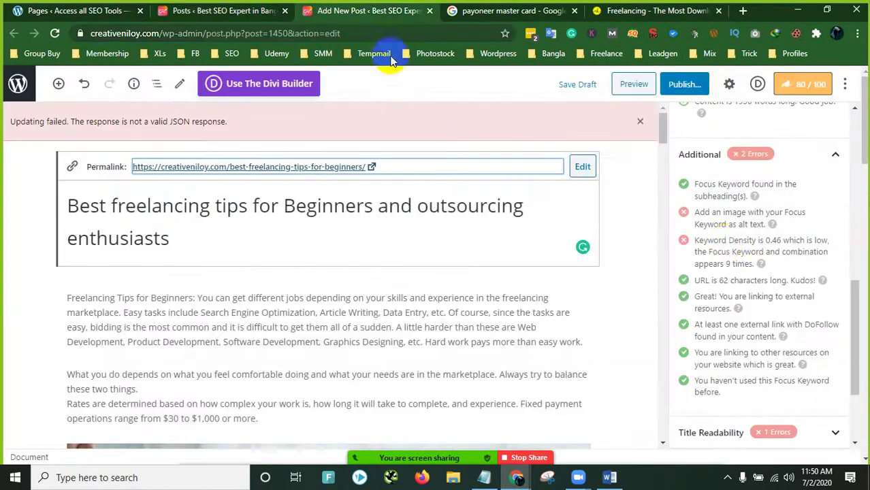
pyautogui.click(729, 264)
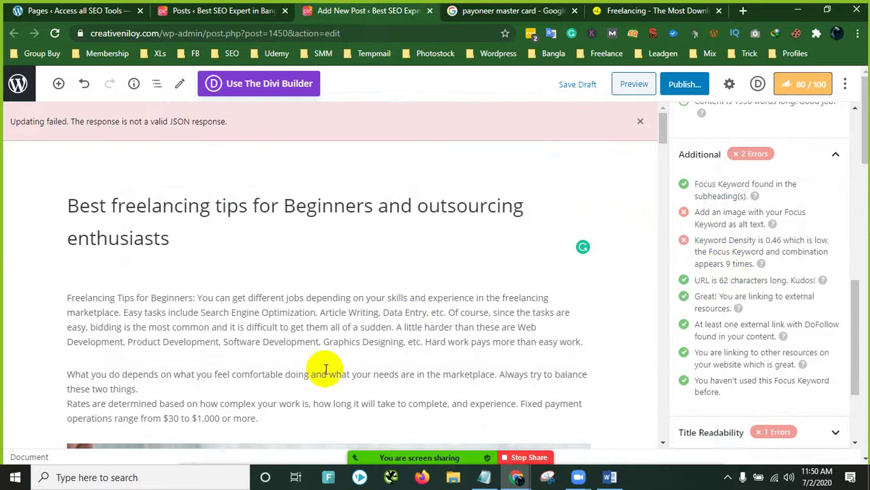
pyautogui.scroll(-5, 310, 324)
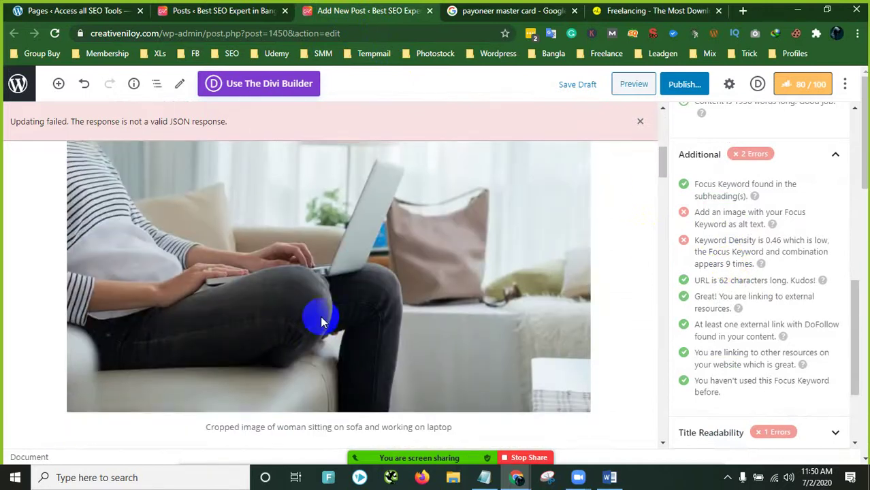
pyautogui.scroll(5, 320, 316)
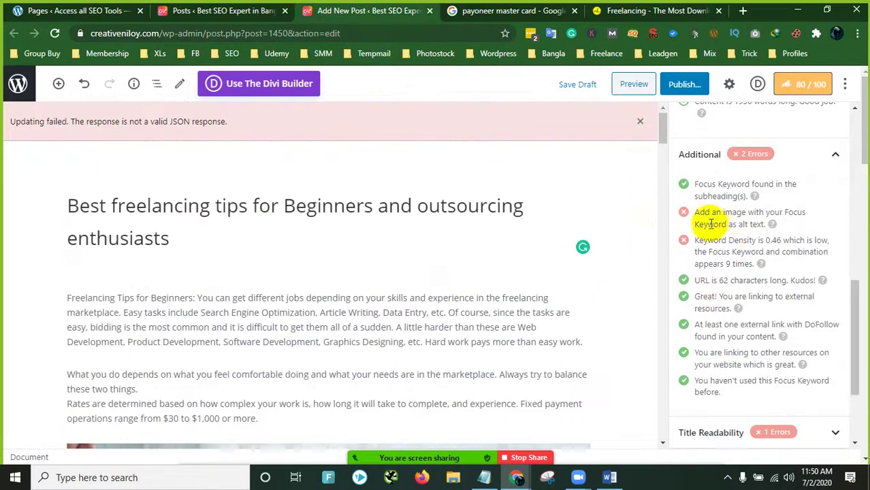
# Step: Permanently delete freelancing-tips-for-Beginners-1.jpg from the media library through the article image's replace options, then close the library
pyautogui.scroll(-5, 218, 258)
pyautogui.click(261, 216)
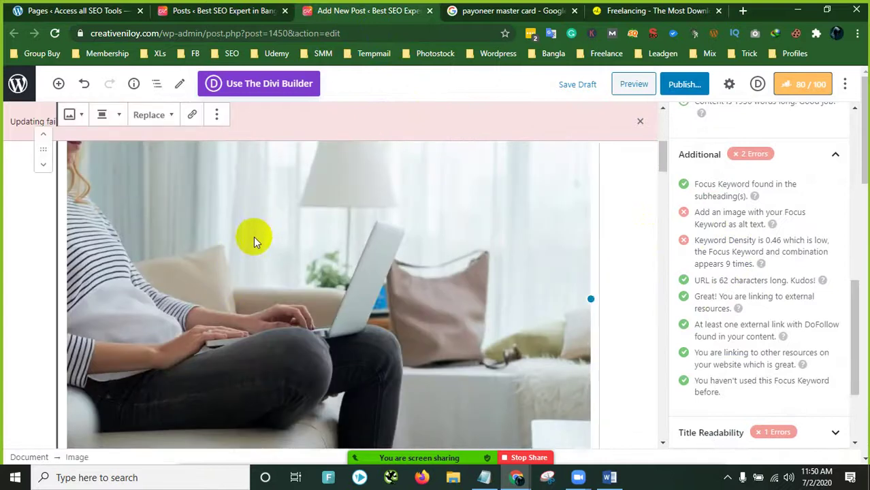
pyautogui.scroll(3, 253, 236)
pyautogui.click(150, 300)
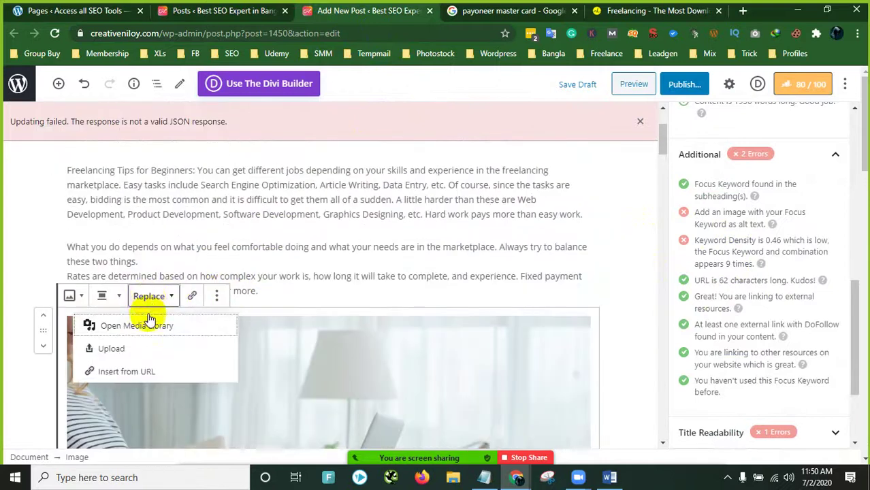
pyautogui.click(142, 330)
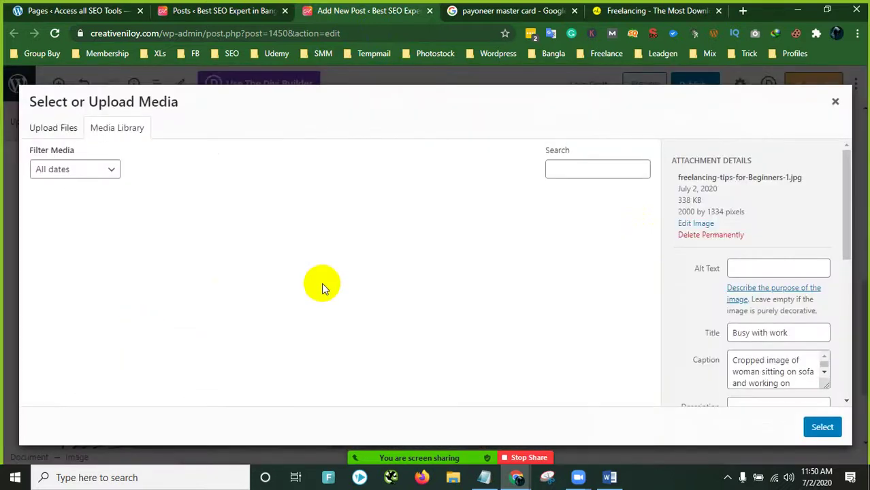
pyautogui.click(705, 236)
pyautogui.click(497, 130)
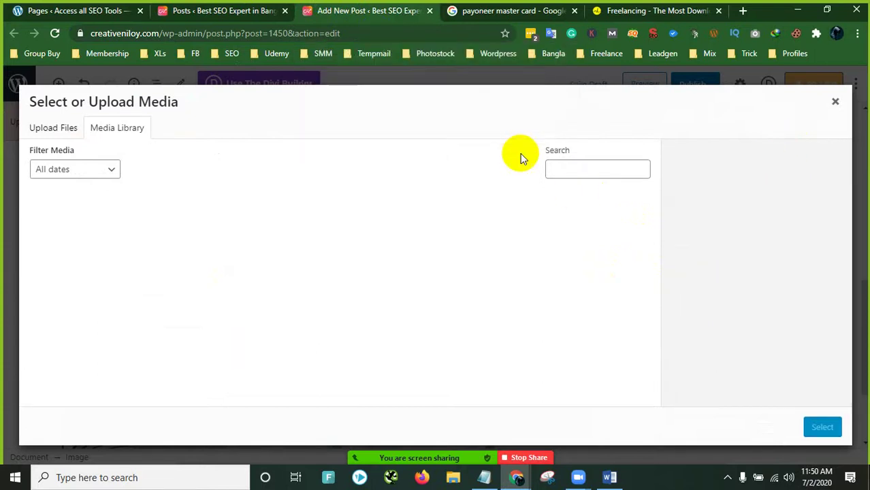
pyautogui.click(837, 102)
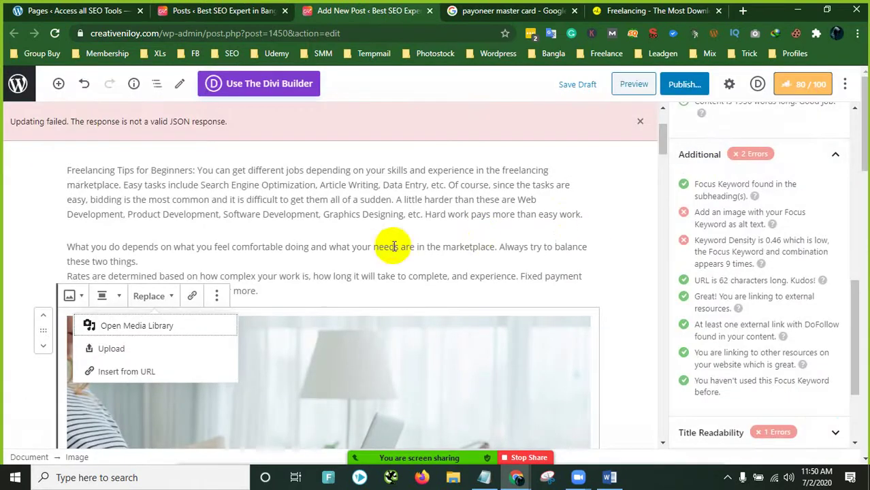
# Step: Remove the image block of the woman with a laptop from above the bidding heading
pyautogui.scroll(-3, 313, 215)
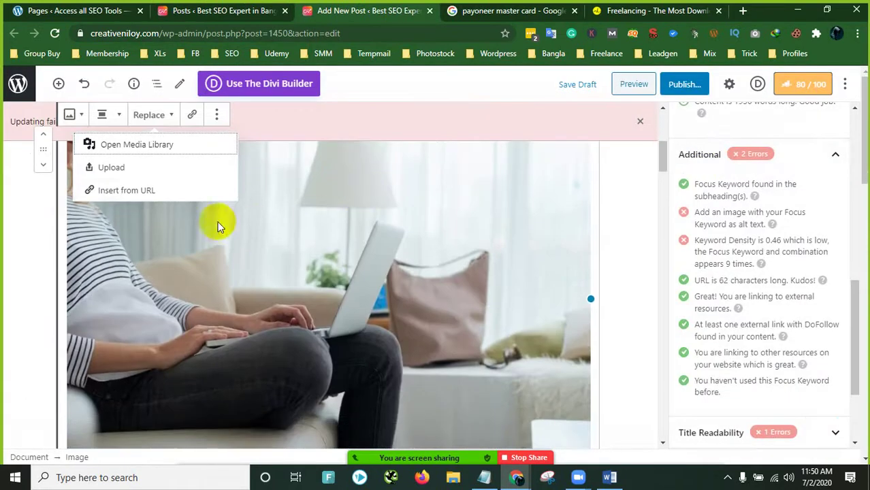
pyautogui.click(639, 230)
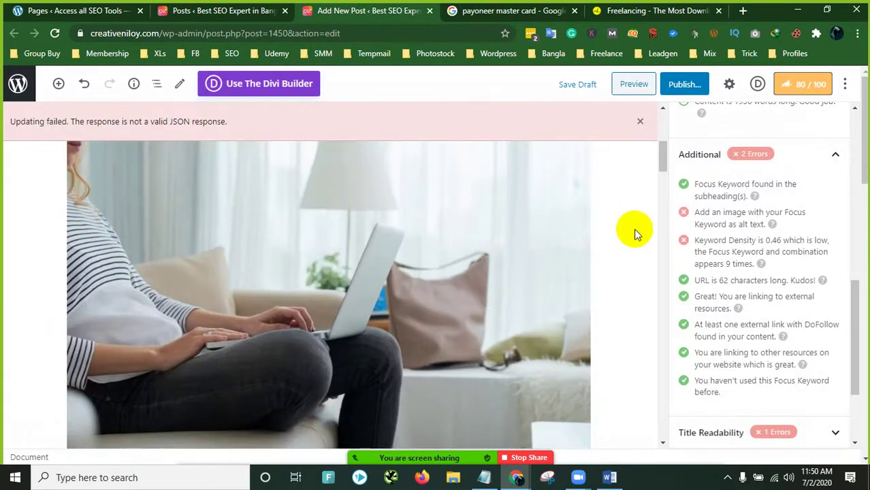
pyautogui.scroll(3, 633, 233)
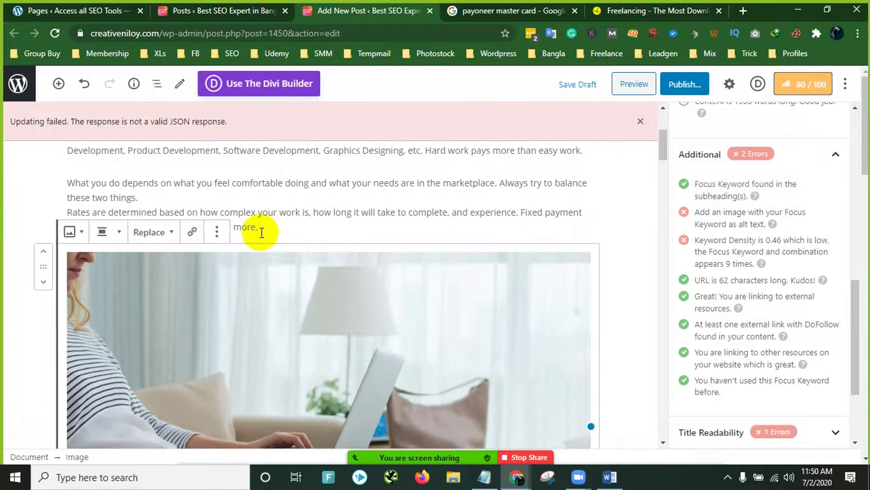
pyautogui.click(217, 232)
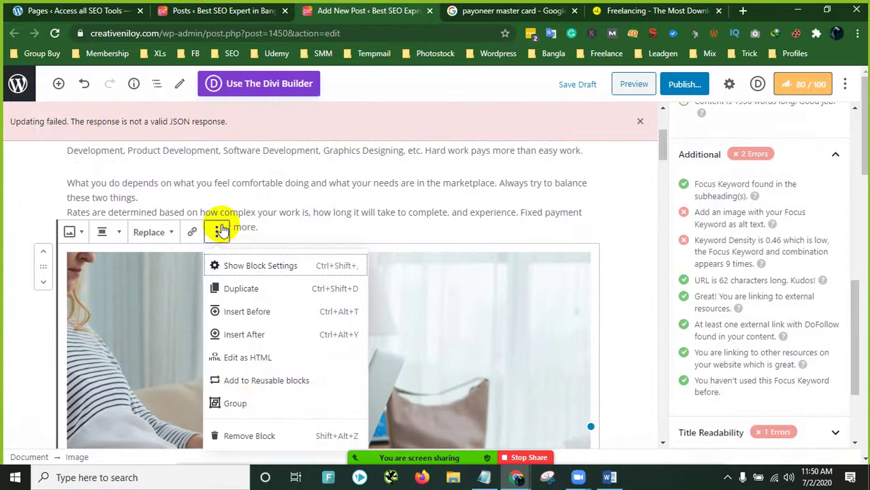
pyautogui.click(233, 436)
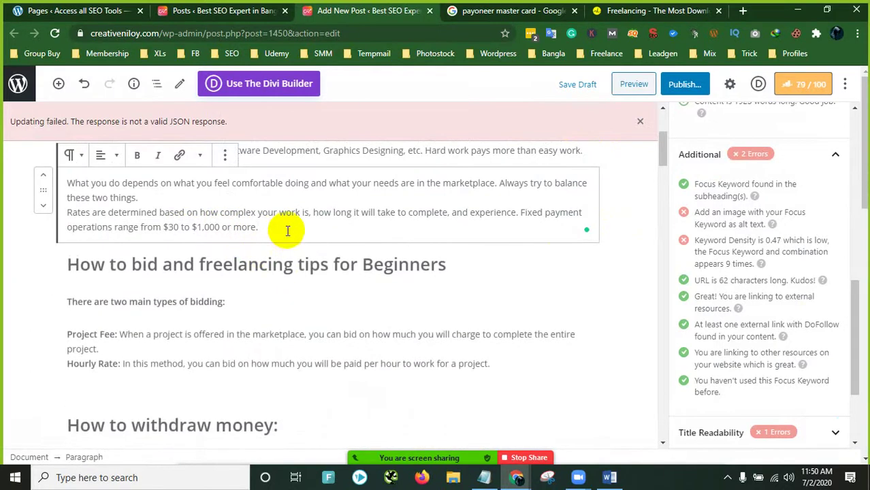
# Step: Insert an Image block above the "How to bid and freelancing tips for Beginners" heading and start uploading an image file to it
pyautogui.press('Return')
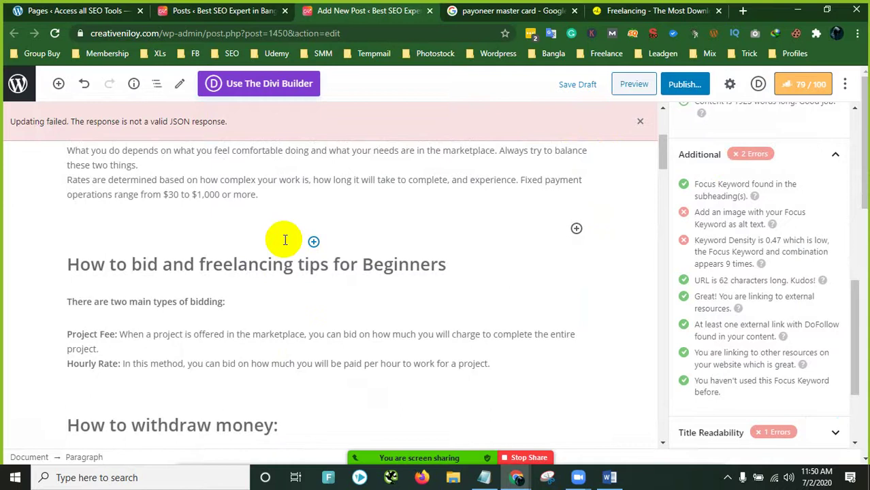
pyautogui.click(313, 242)
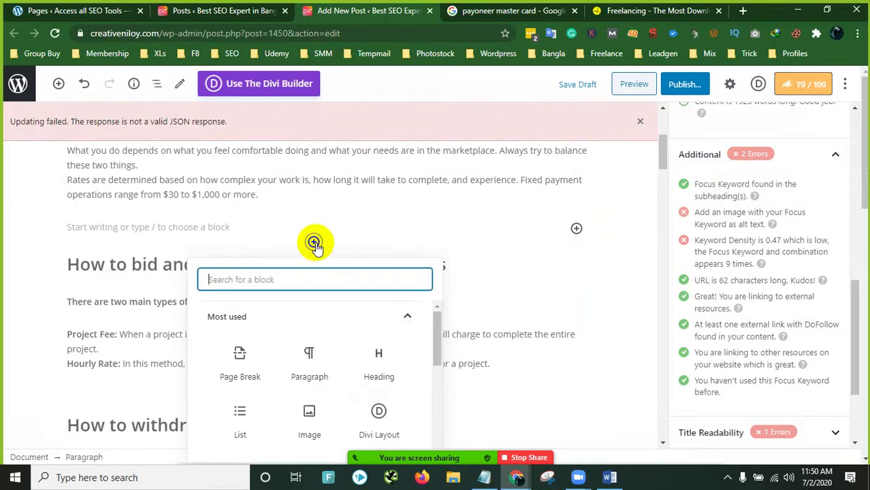
pyautogui.click(318, 366)
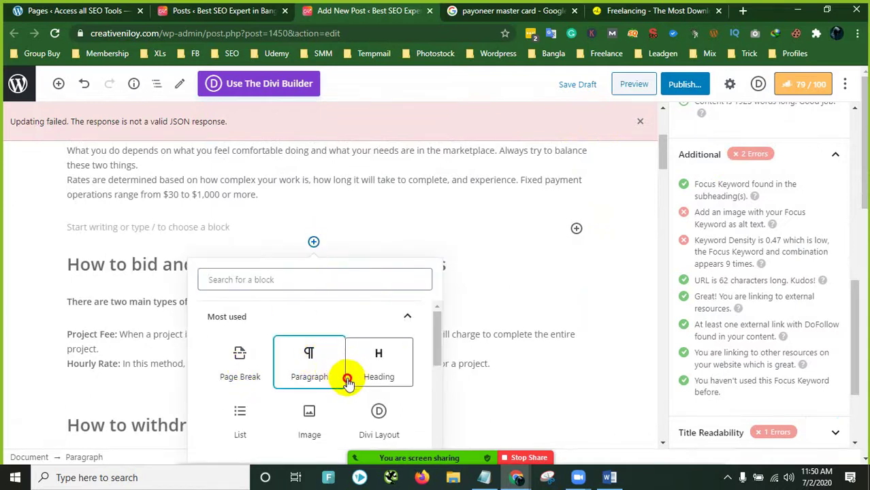
pyautogui.click(305, 427)
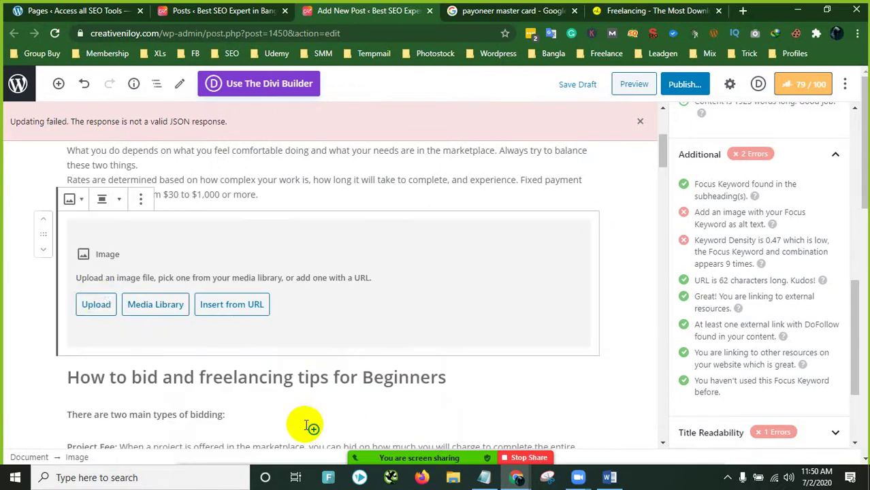
pyautogui.click(96, 303)
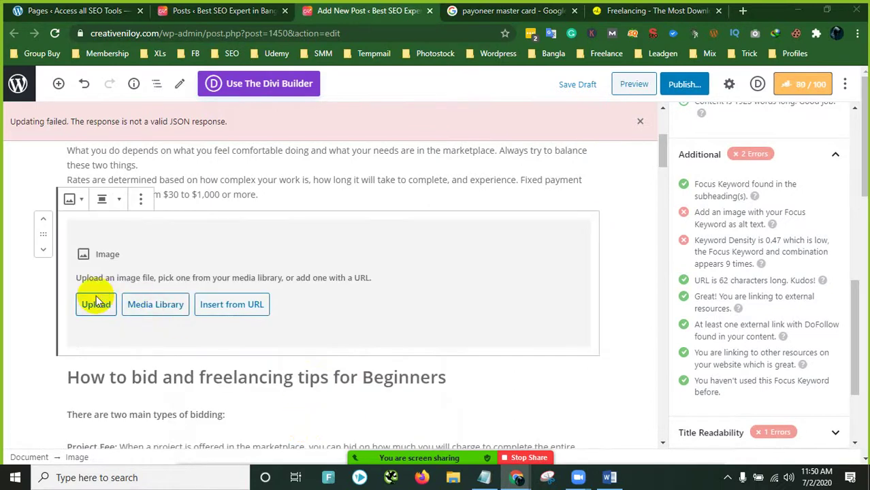